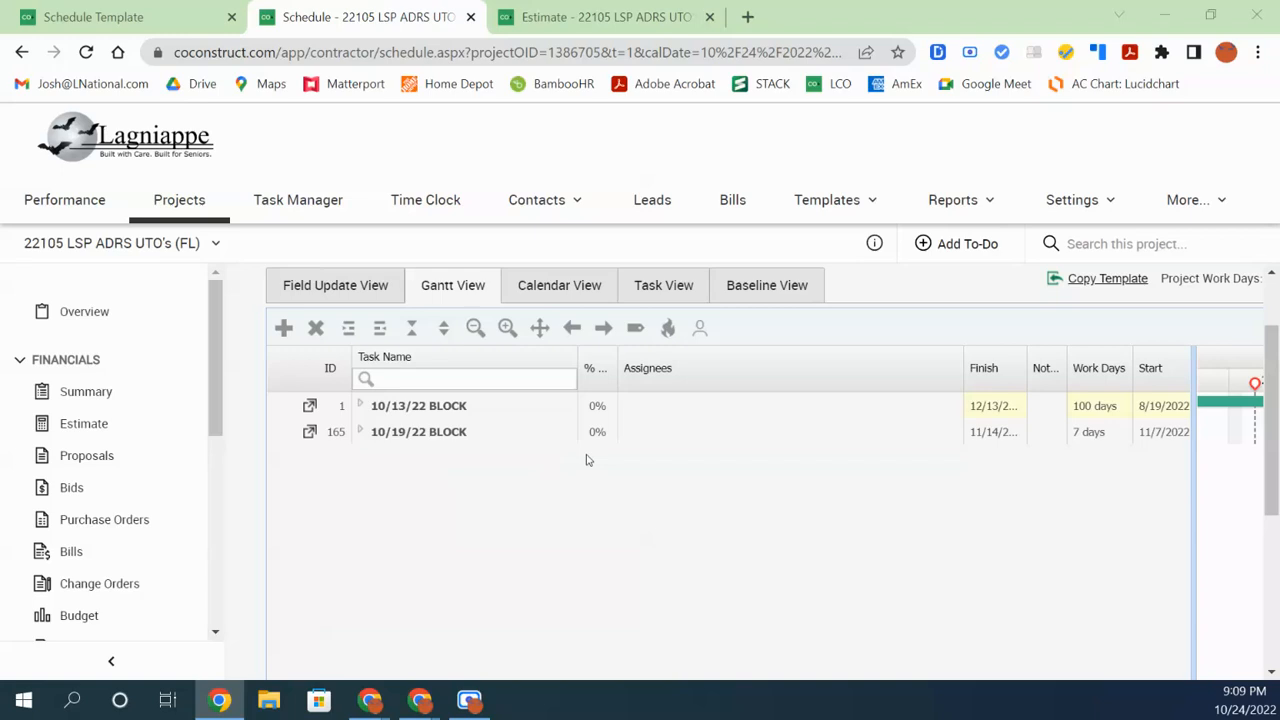
Expand 10/13/22 BLOCK and 204 (STUDIO), widen the Task Name column, and select the DEMO and PAINT tasks
left_click(360, 406)
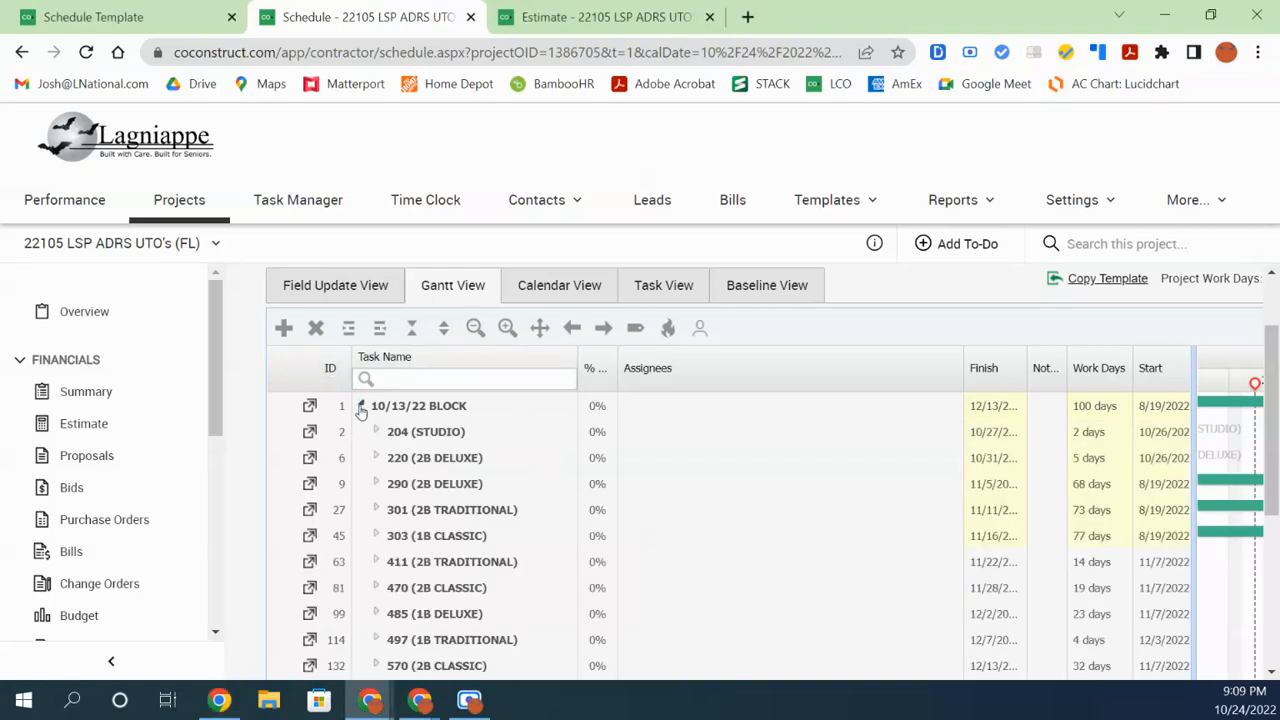
left_click(378, 432)
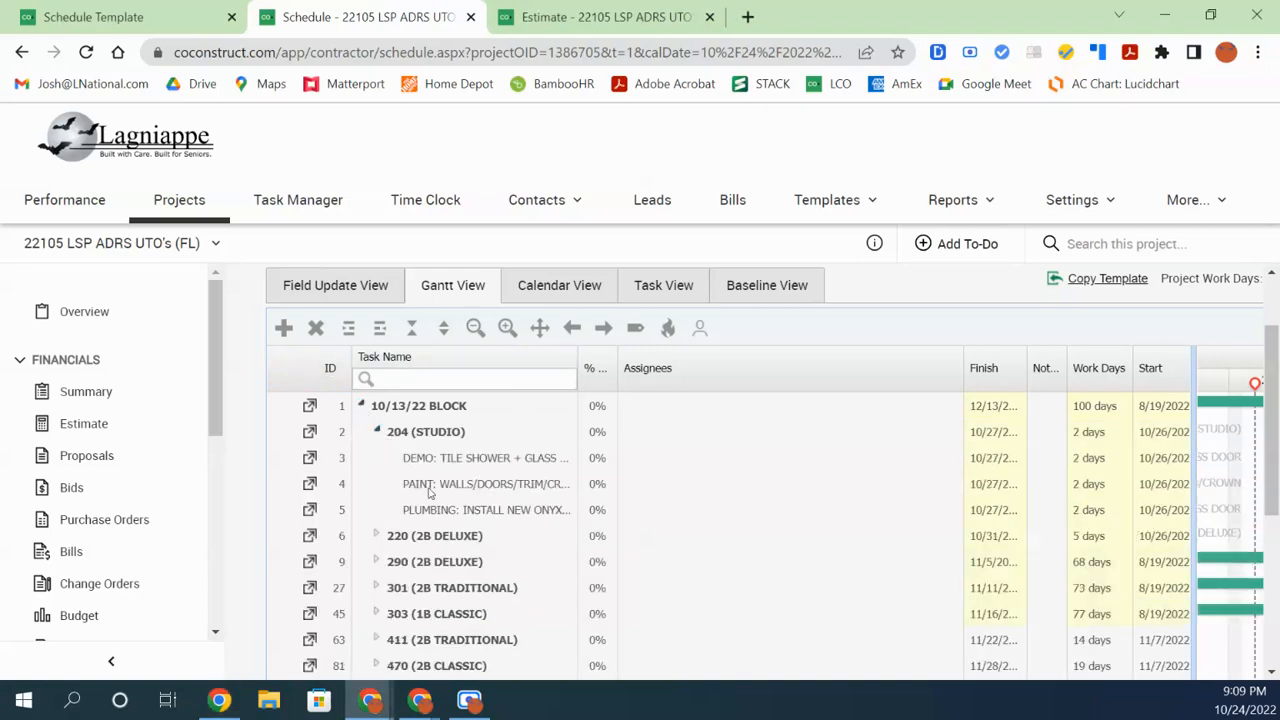
left_click(376, 432)
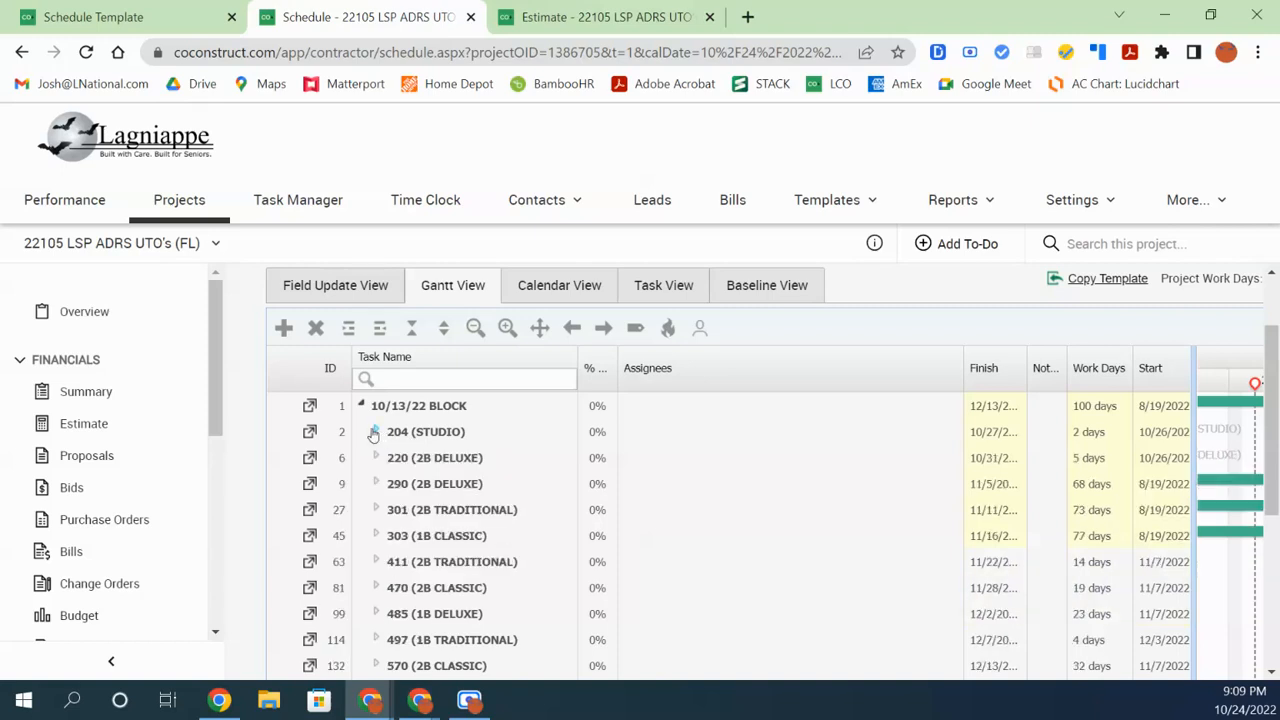
left_click(377, 432)
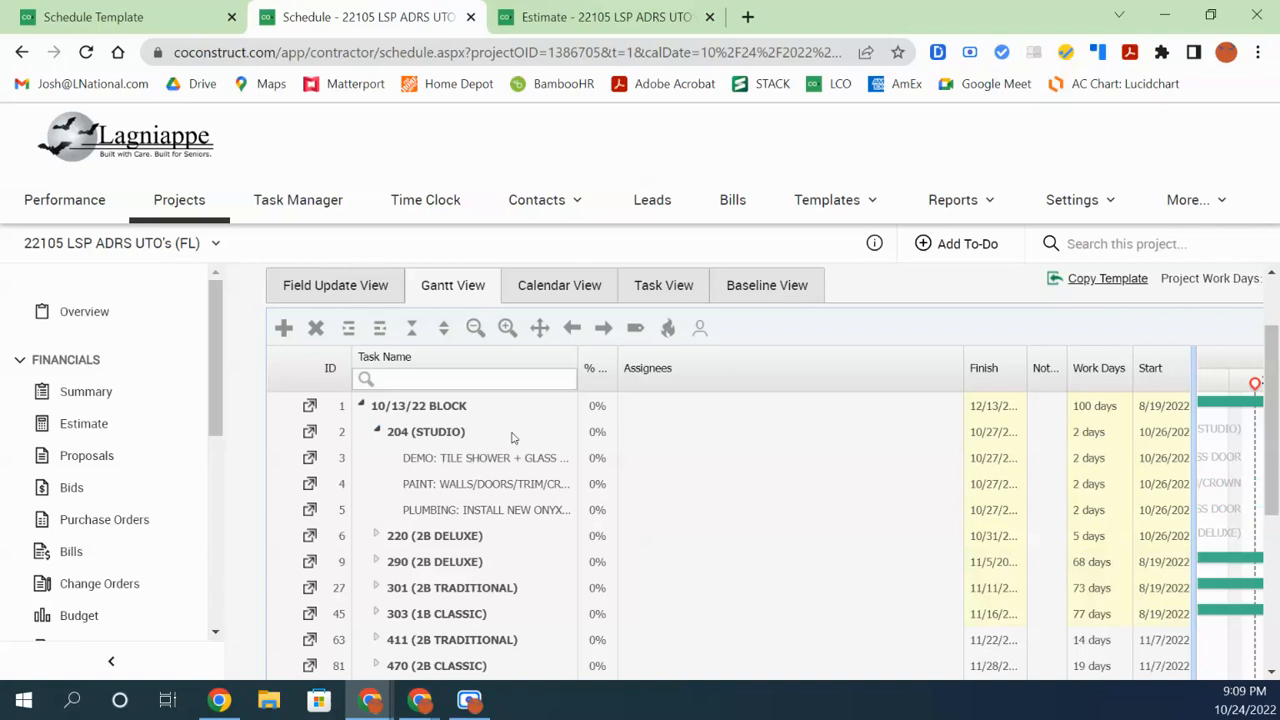
left_click_drag(576, 360, 730, 362)
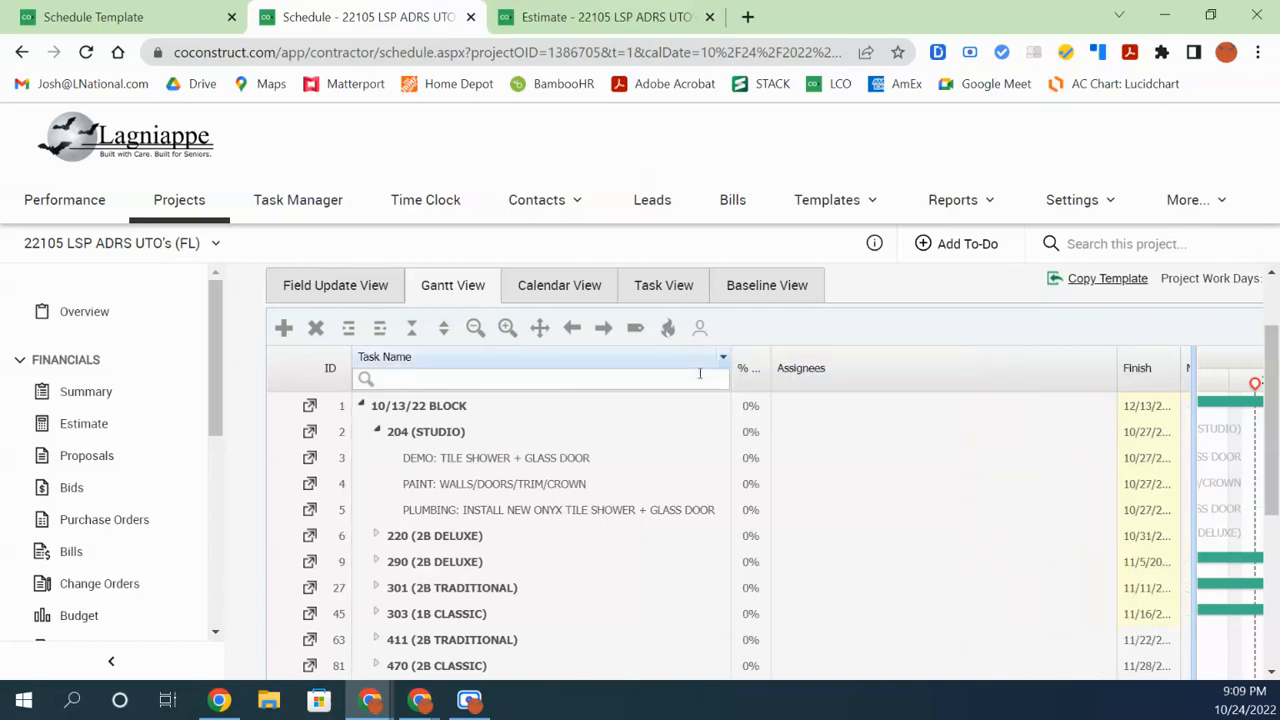
left_click(449, 462)
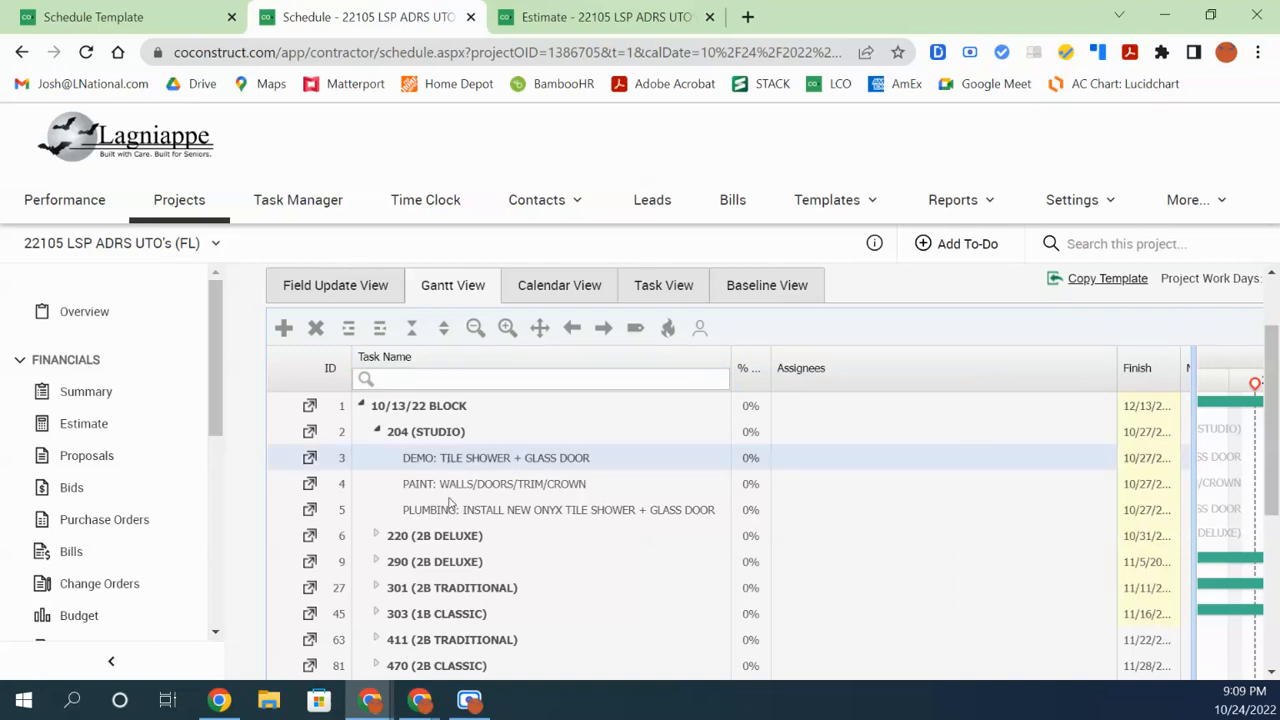
left_click(455, 488)
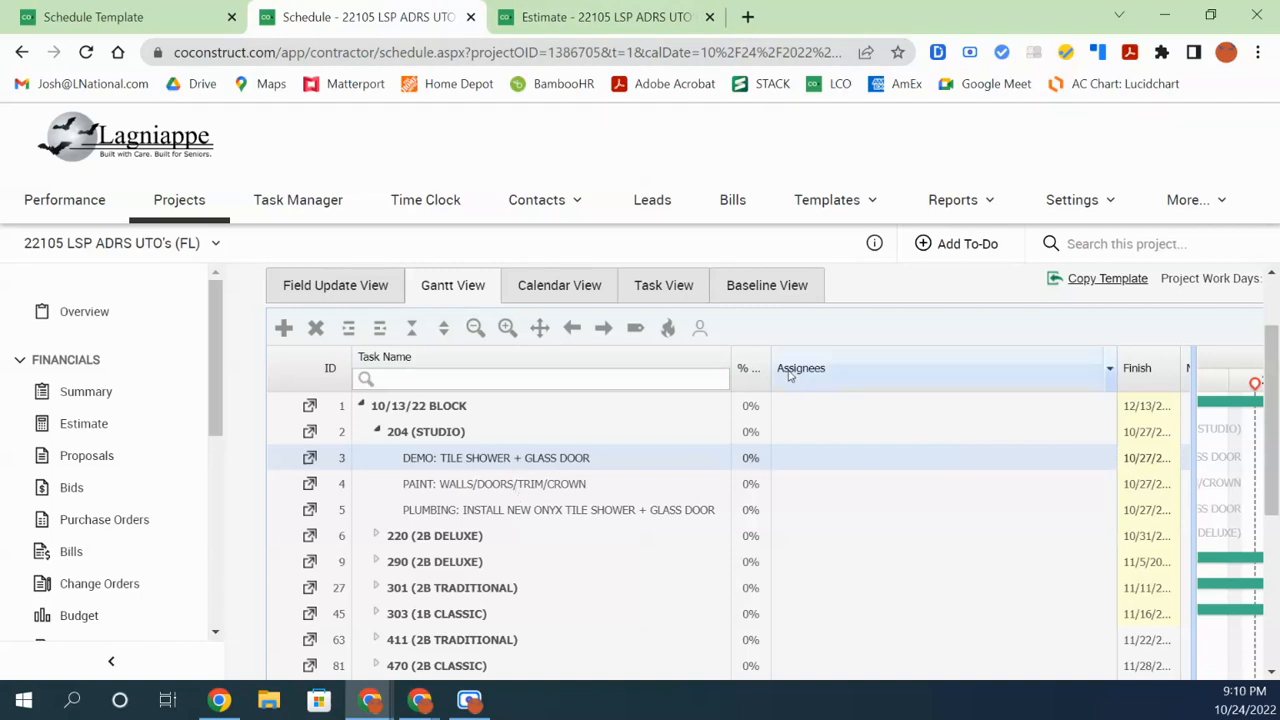
Narrow the Assignees and Task Name columns, widen the Gantt chart, and bring up the DEMO task's assignments
left_click_drag(1113, 375, 945, 375)
left_click_drag(731, 375, 582, 375)
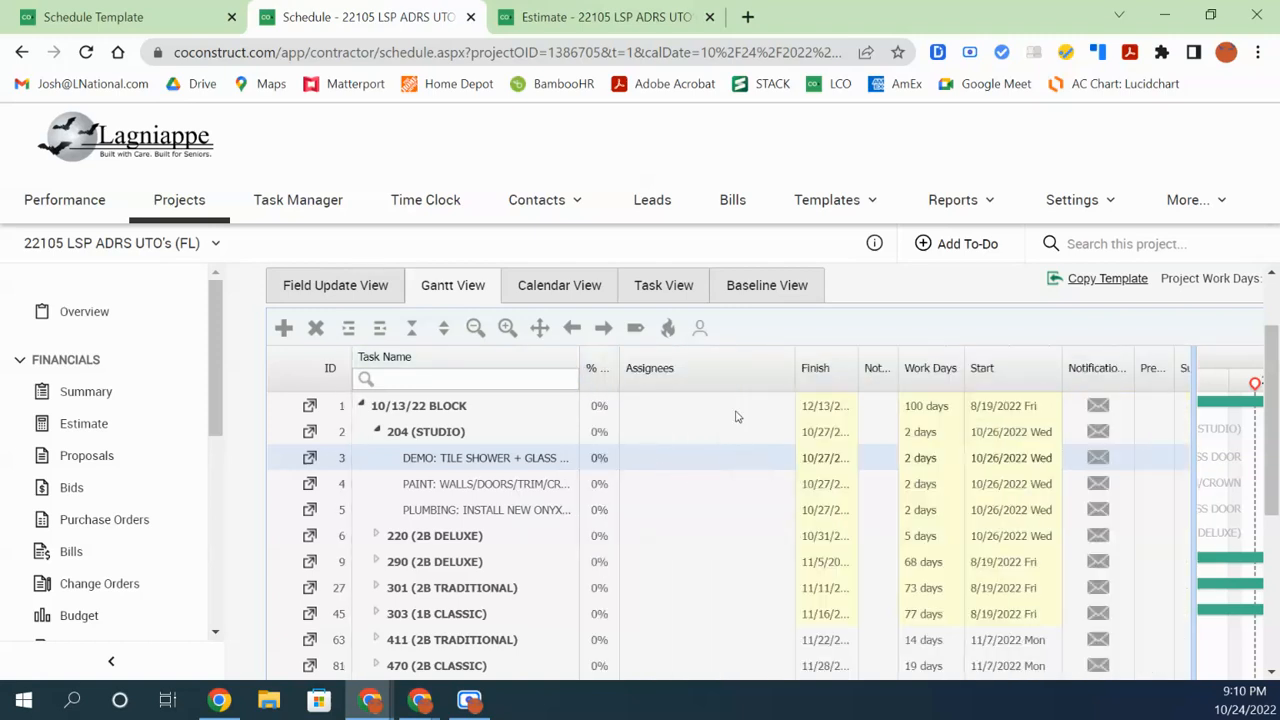
left_click_drag(1190, 412, 996, 487)
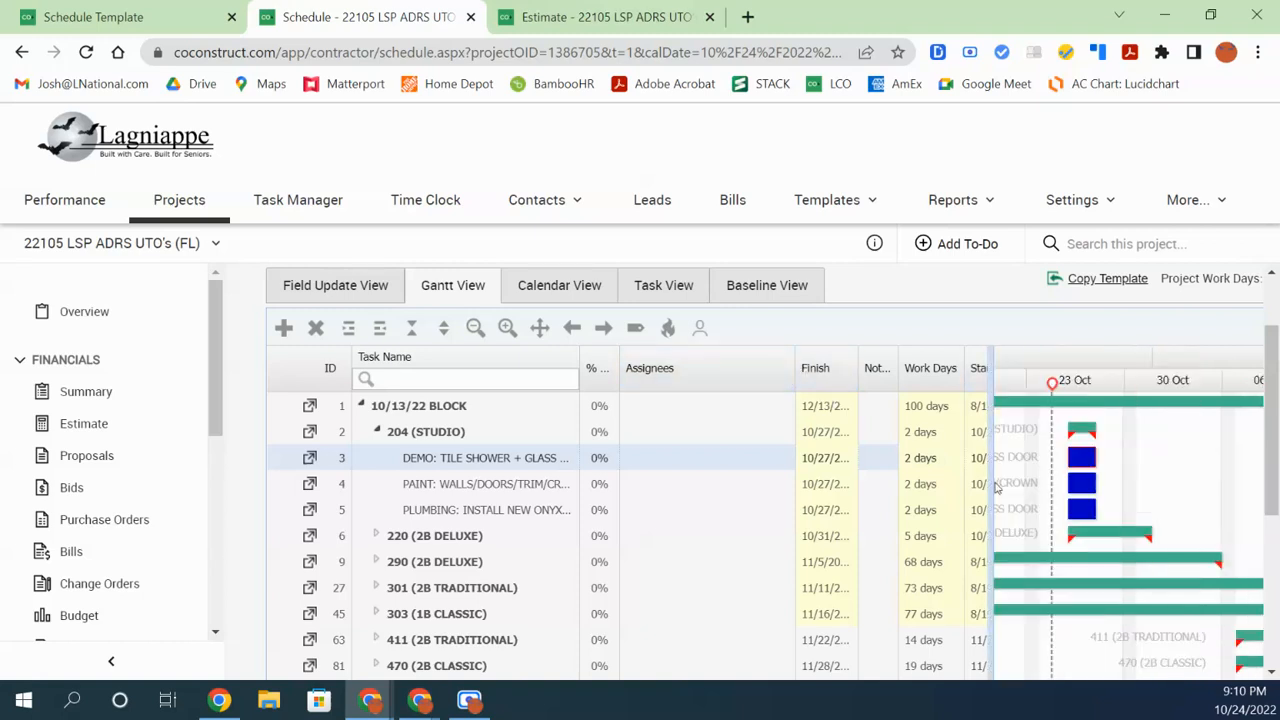
left_click(655, 460)
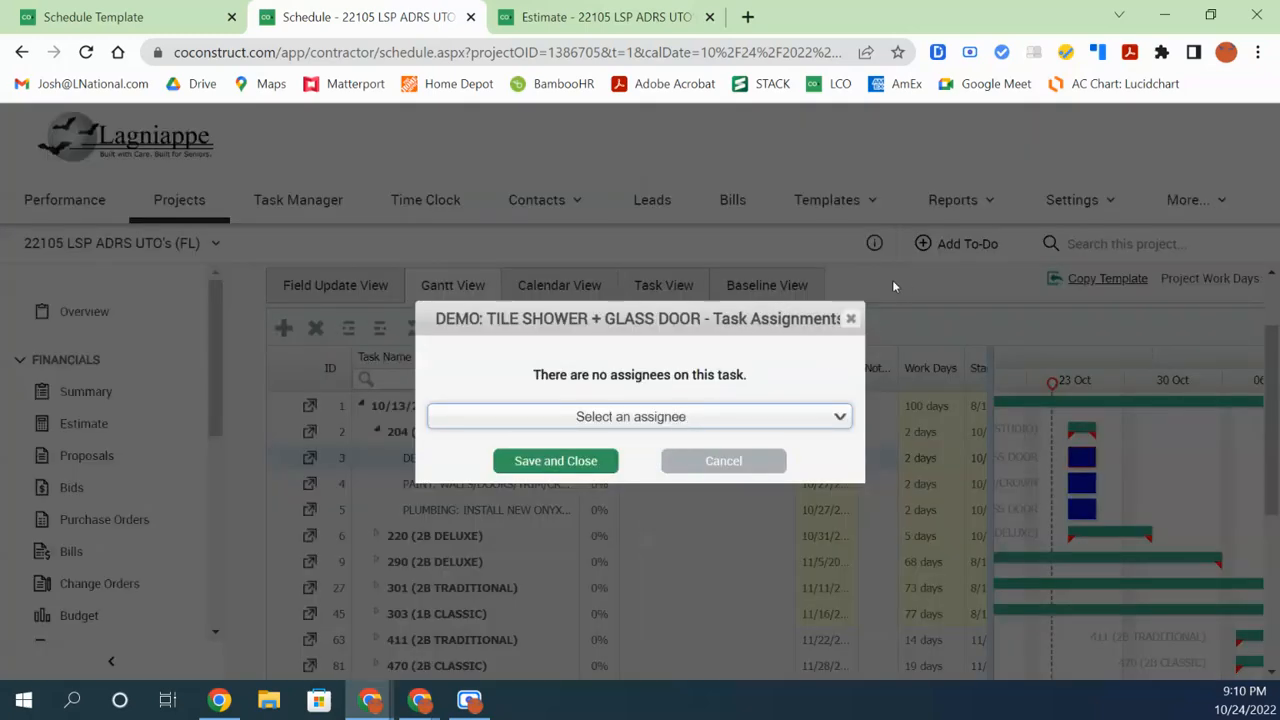
Assign the Commercial Millwork Specialist, found by a name search, to the DEMO task, then widen the Assignees column
left_click(850, 319)
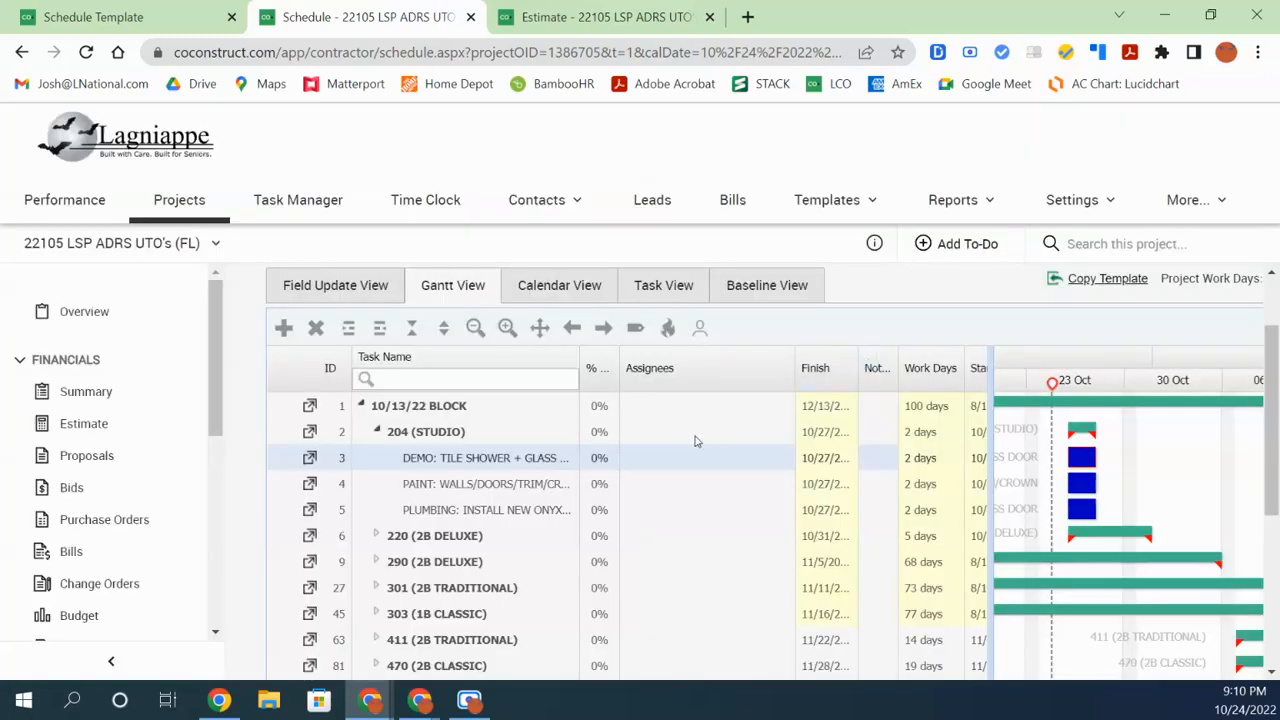
left_click(651, 465)
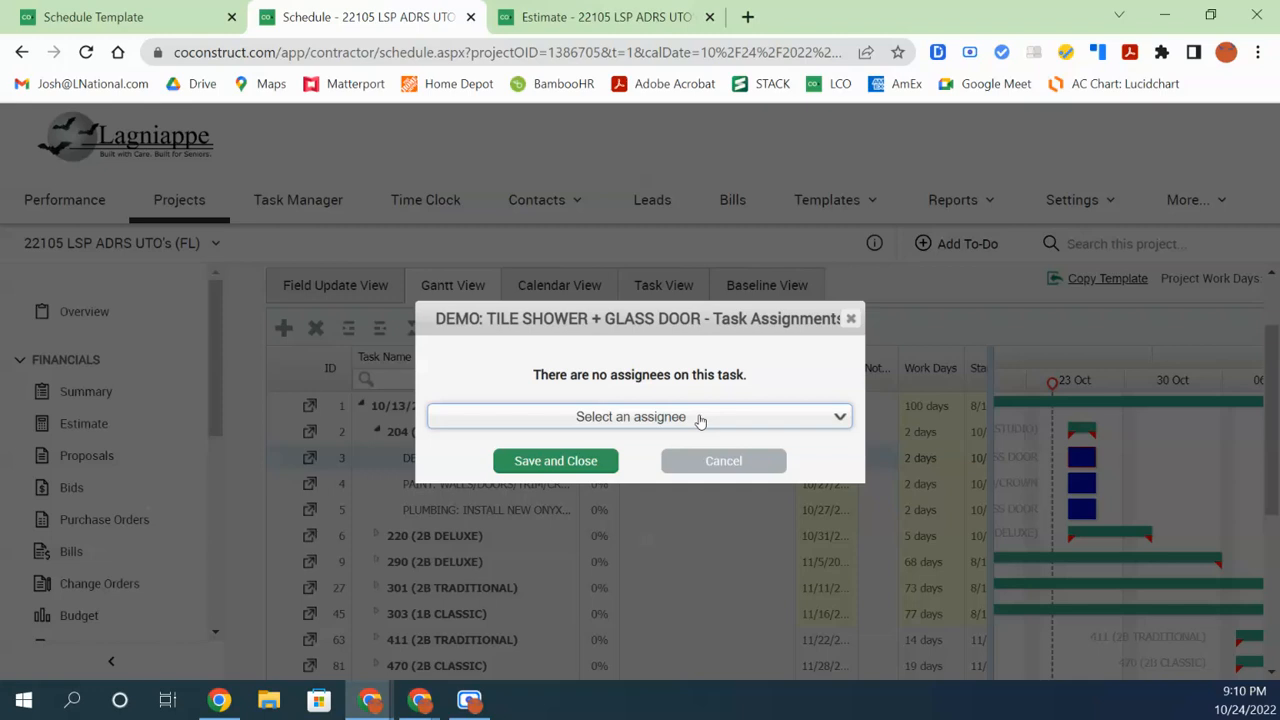
left_click(700, 421)
type("robert")
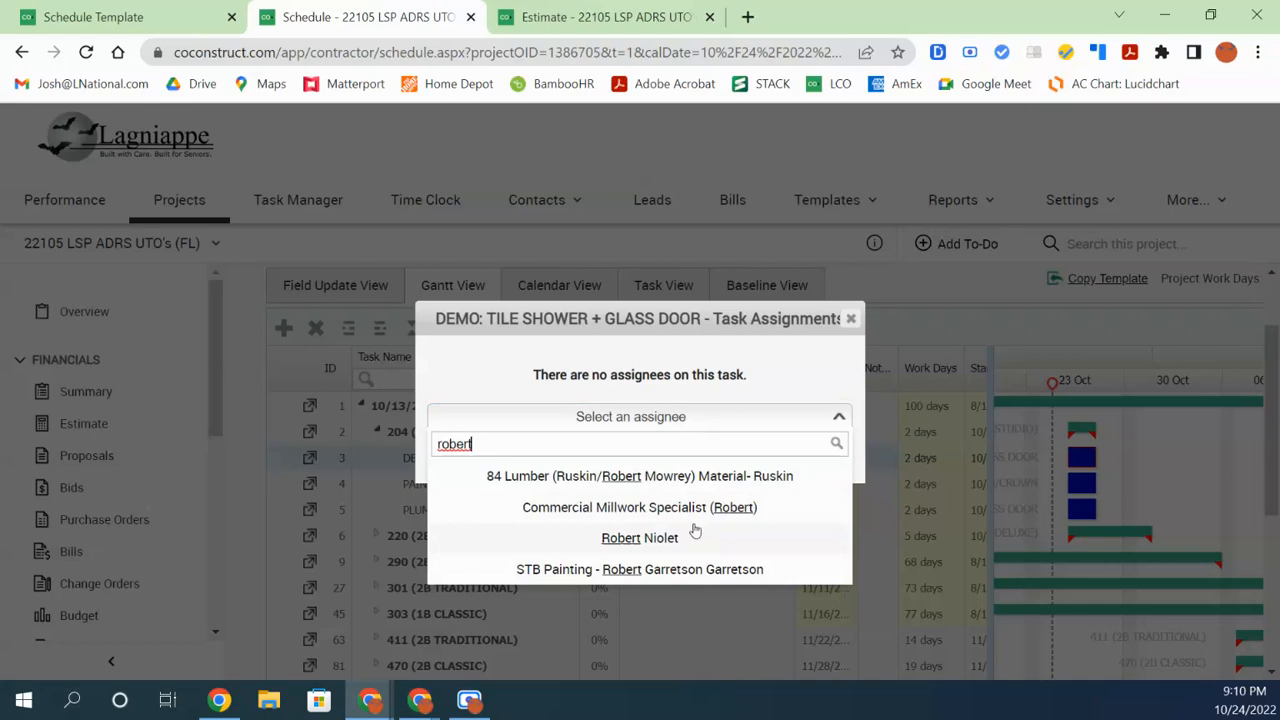
left_click(650, 508)
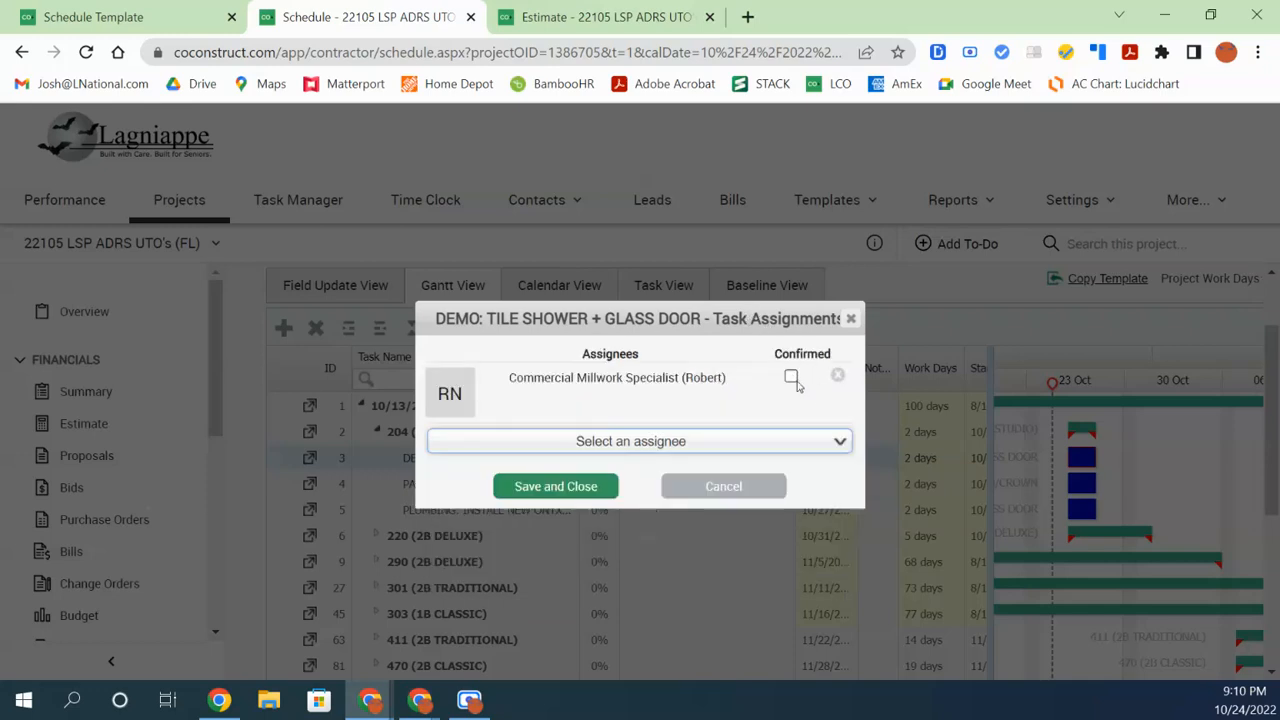
left_click(558, 488)
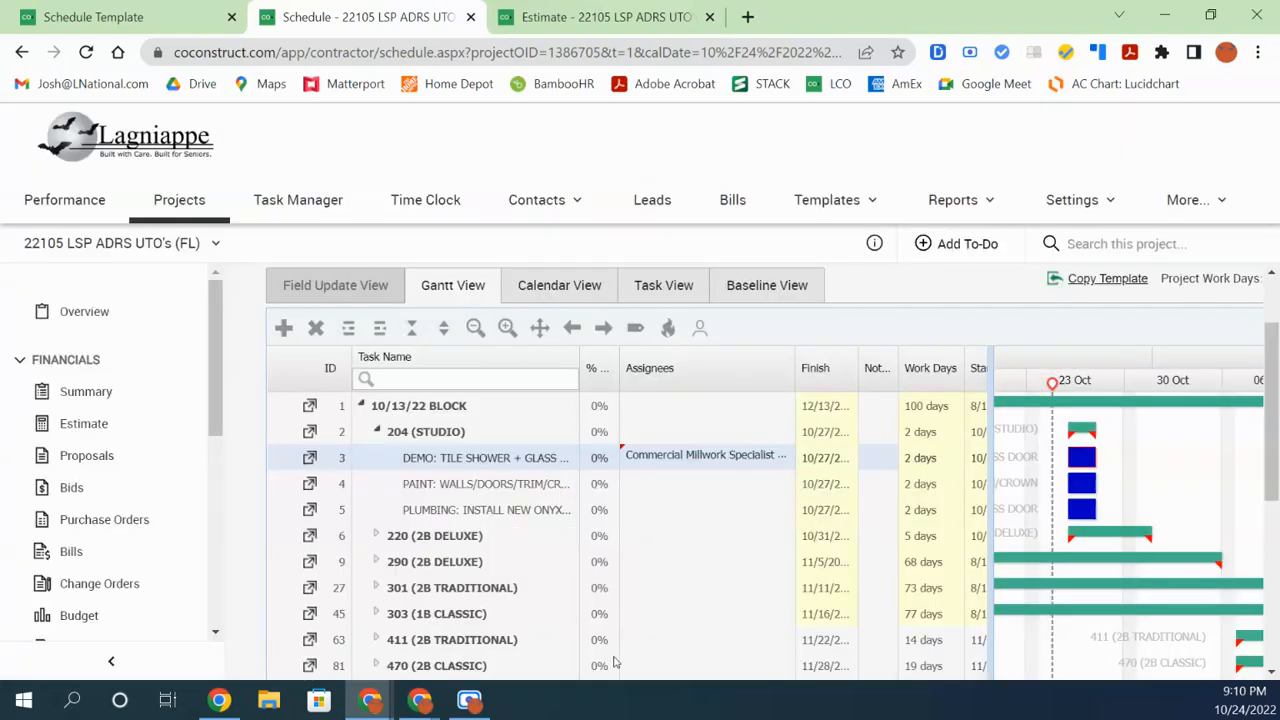
left_click_drag(893, 386, 832, 485)
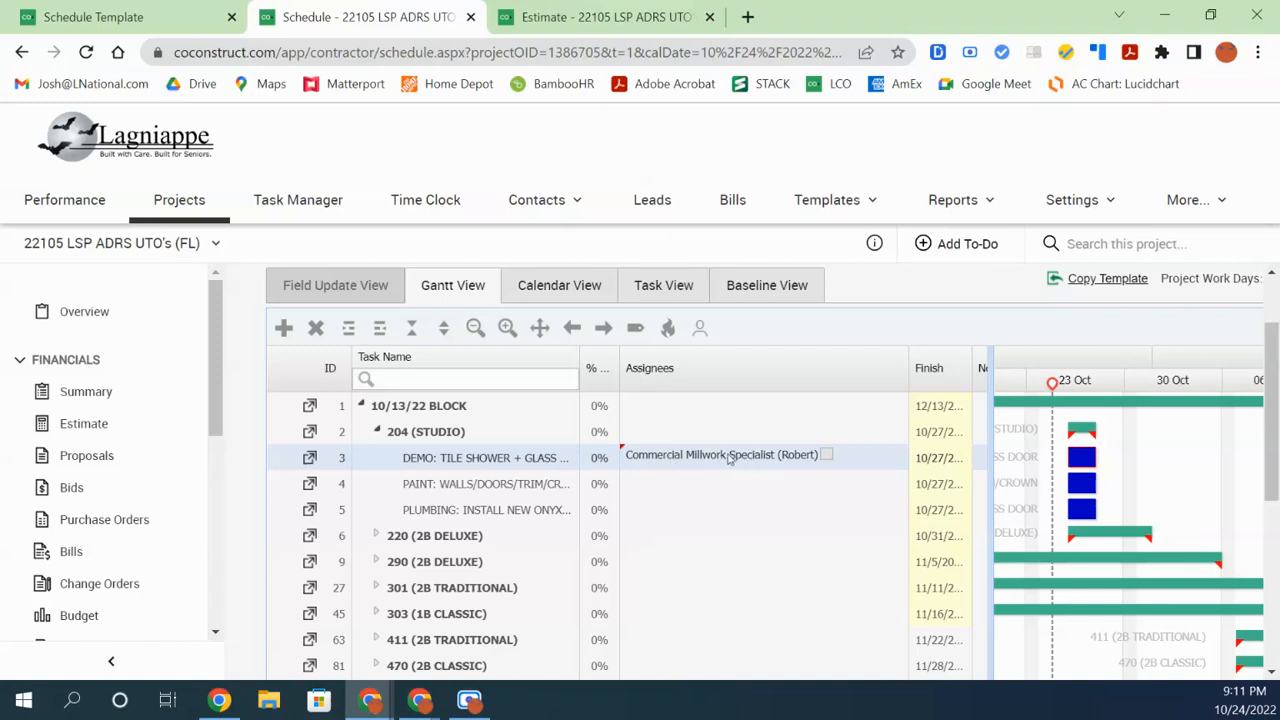
Mark the DEMO task's Commercial Millwork Specialist assignment as Confirmed and save it
left_click(828, 474)
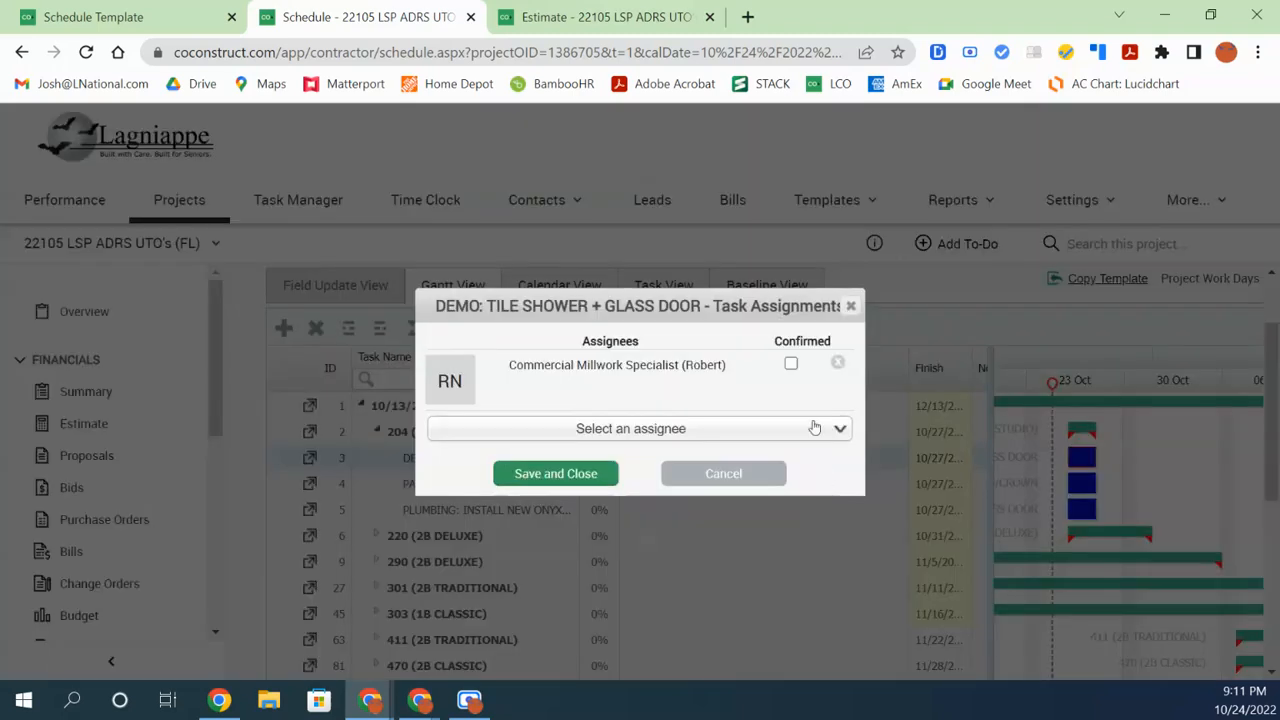
left_click(790, 364)
left_click(566, 480)
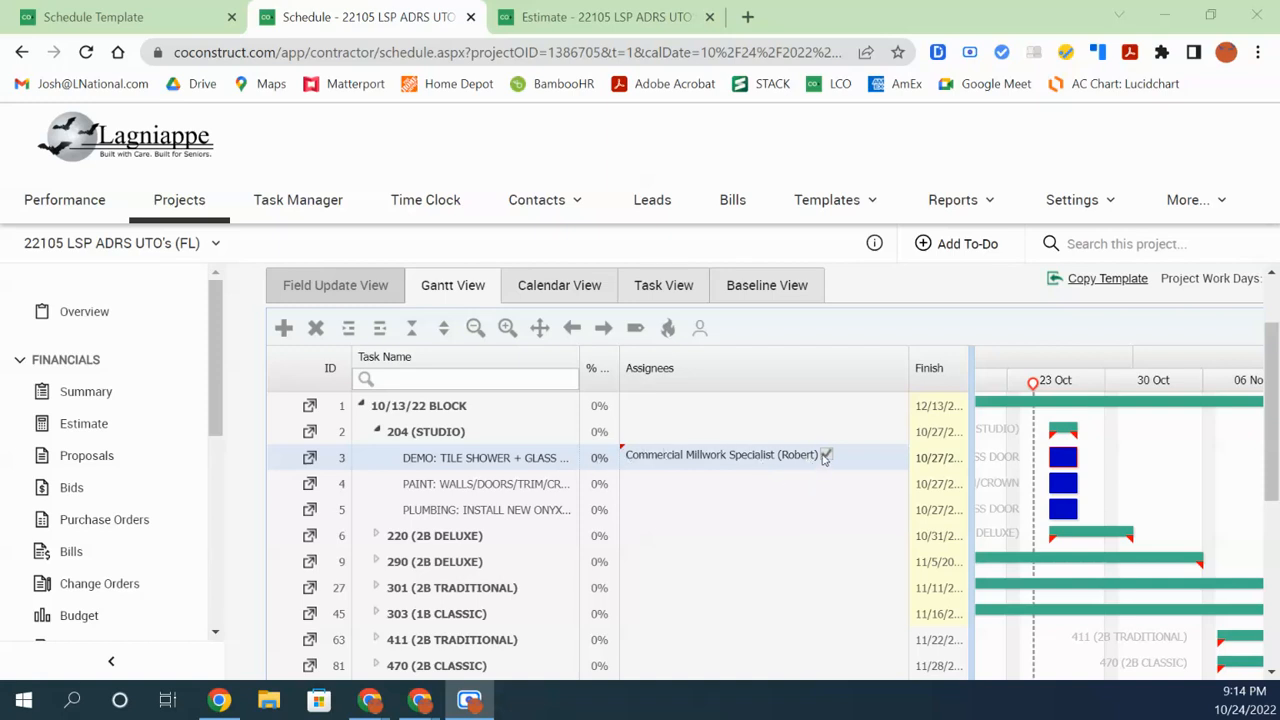
Open the DEMO task's details and start a dated 10/24/22 Trade Partner note about the received message
right_click(519, 462)
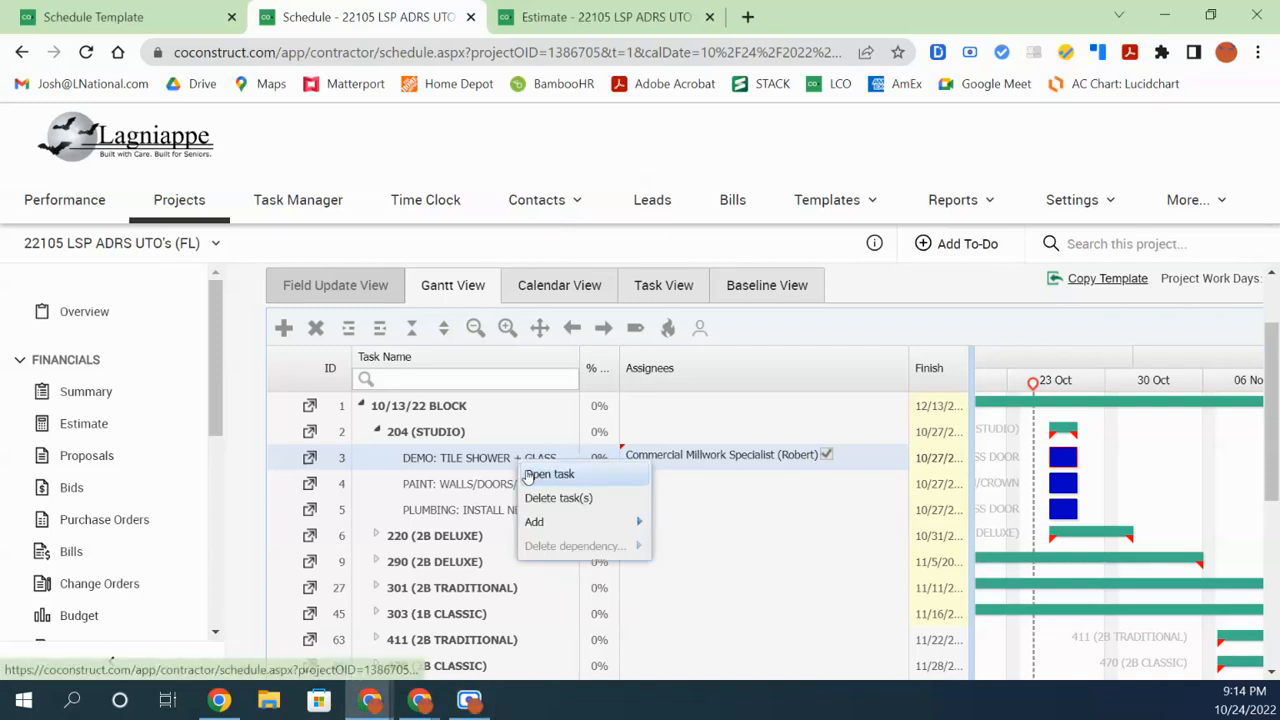
left_click(527, 470)
left_click(519, 368)
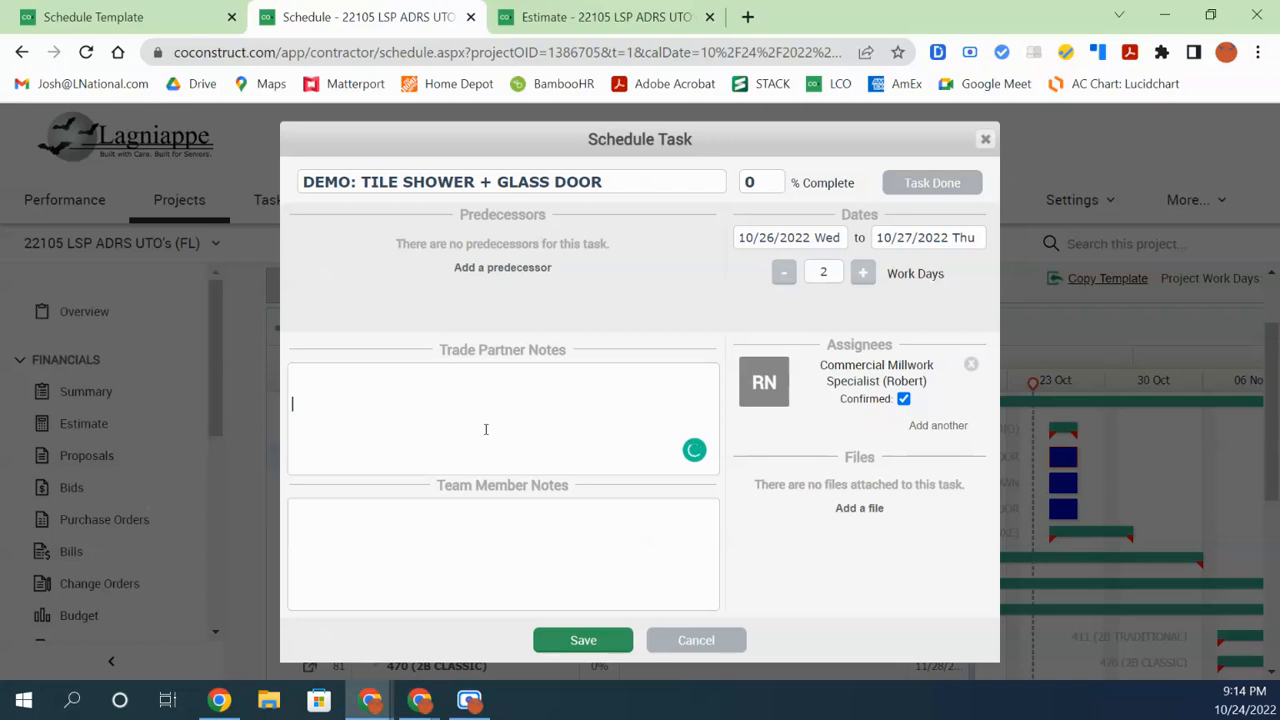
key("BackSpace")
key("Return")
type("10/24/22 confirmed ")
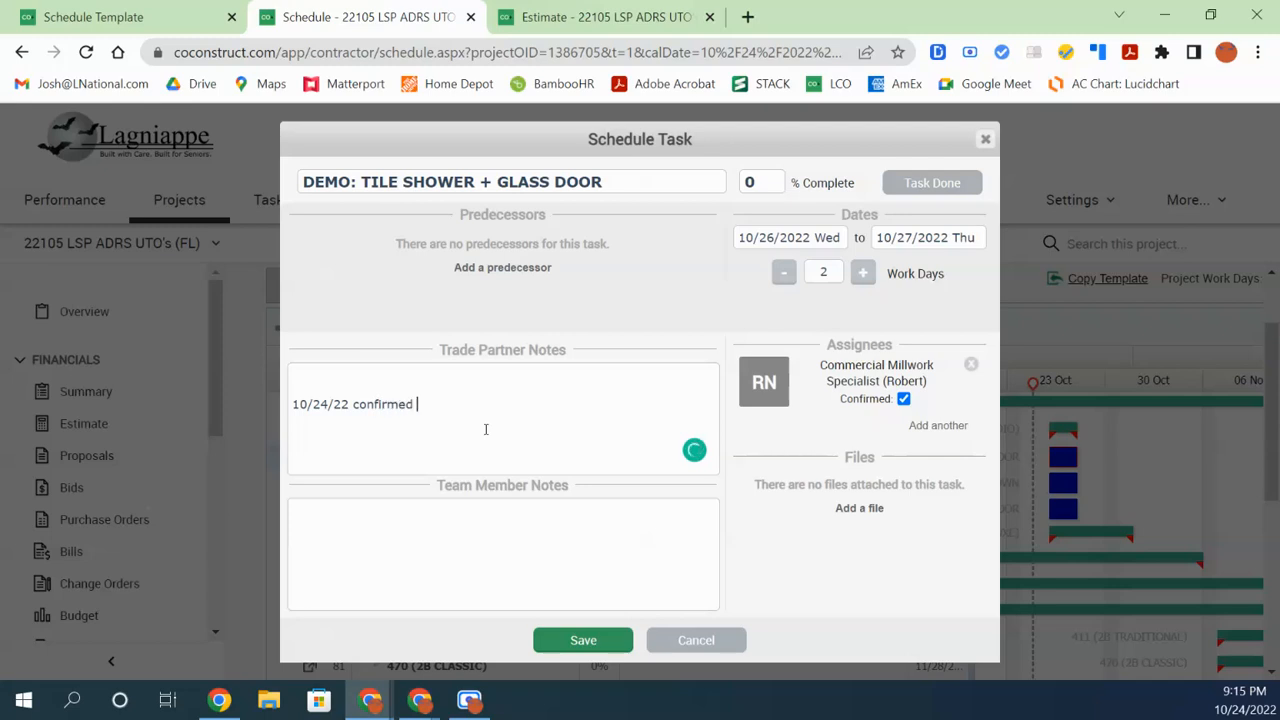
type("tasks for Trade Partner, Rec")
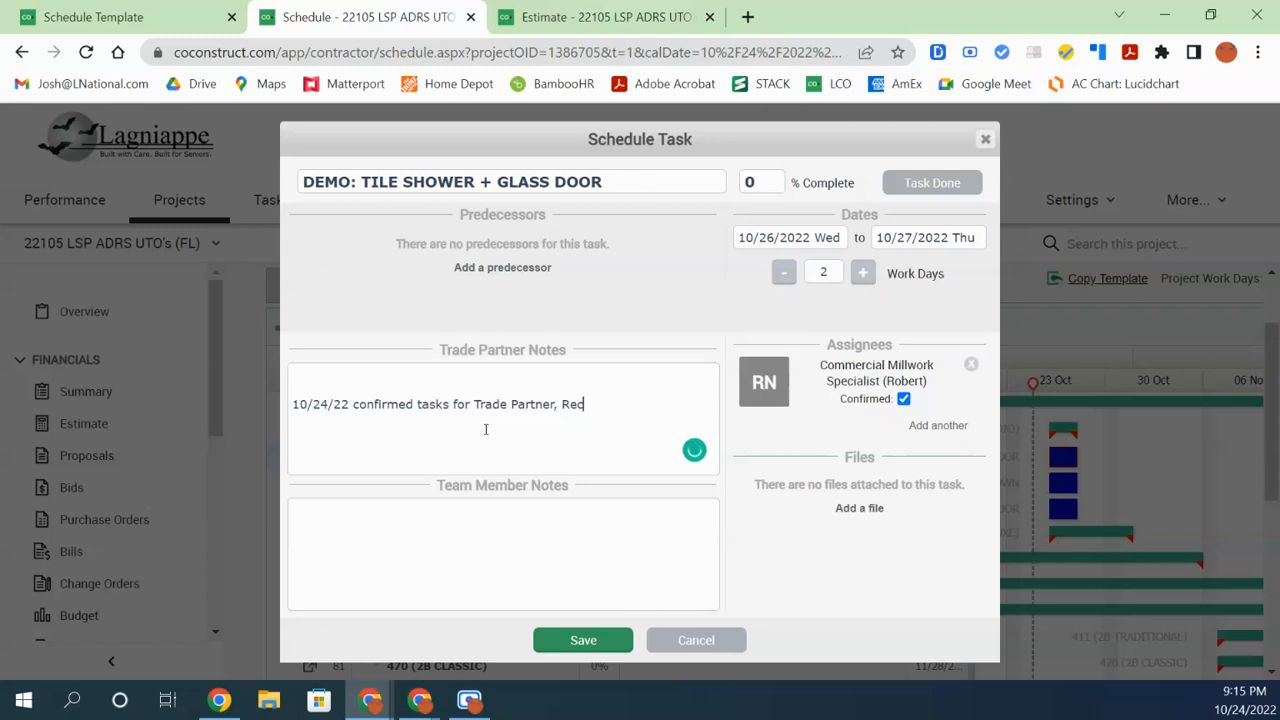
type("v'd Messsage")
key("BackSpace")
key("BackSpace")
type("a")
key("BackSpace")
key("BackSpace")
key("BackSpace")
type("age in LCO ")
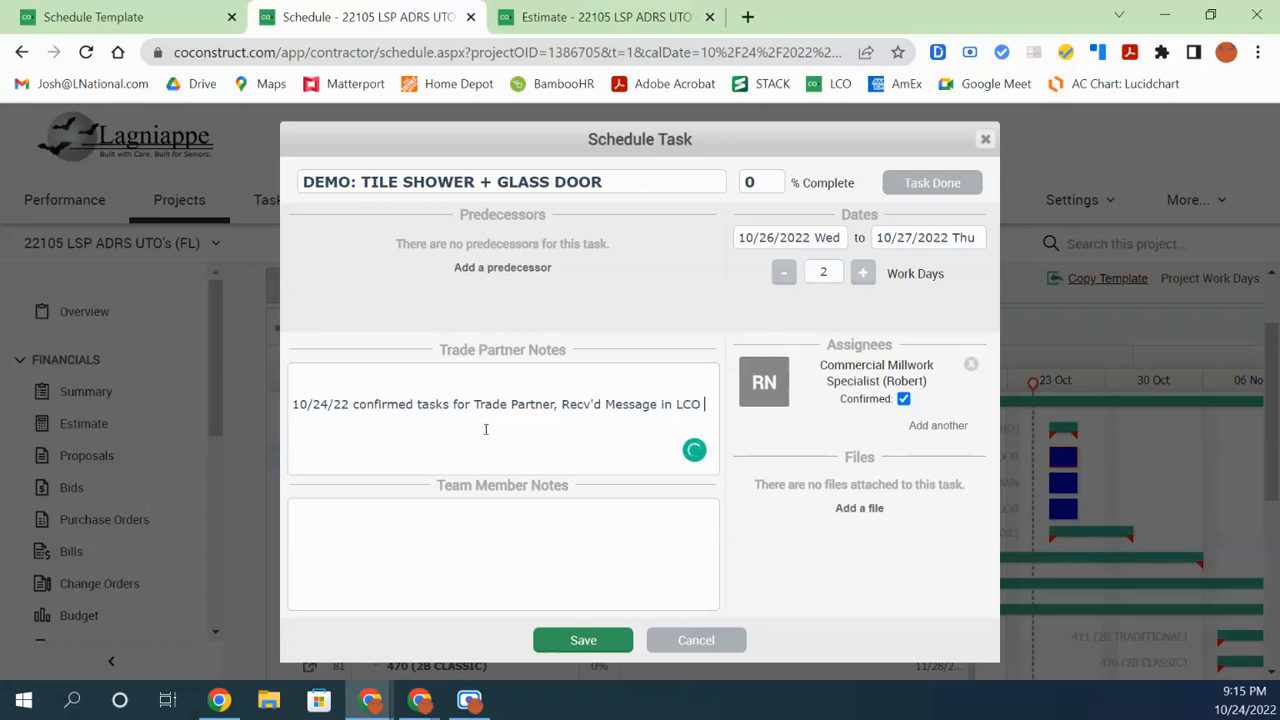
type("through Biod")
Finish the note, replacing 'Bid Platform' with 'Spec & Selection for this Task'
key("BackSpace")
key("BackSpace")
key("BackSpace")
type("d Platform")
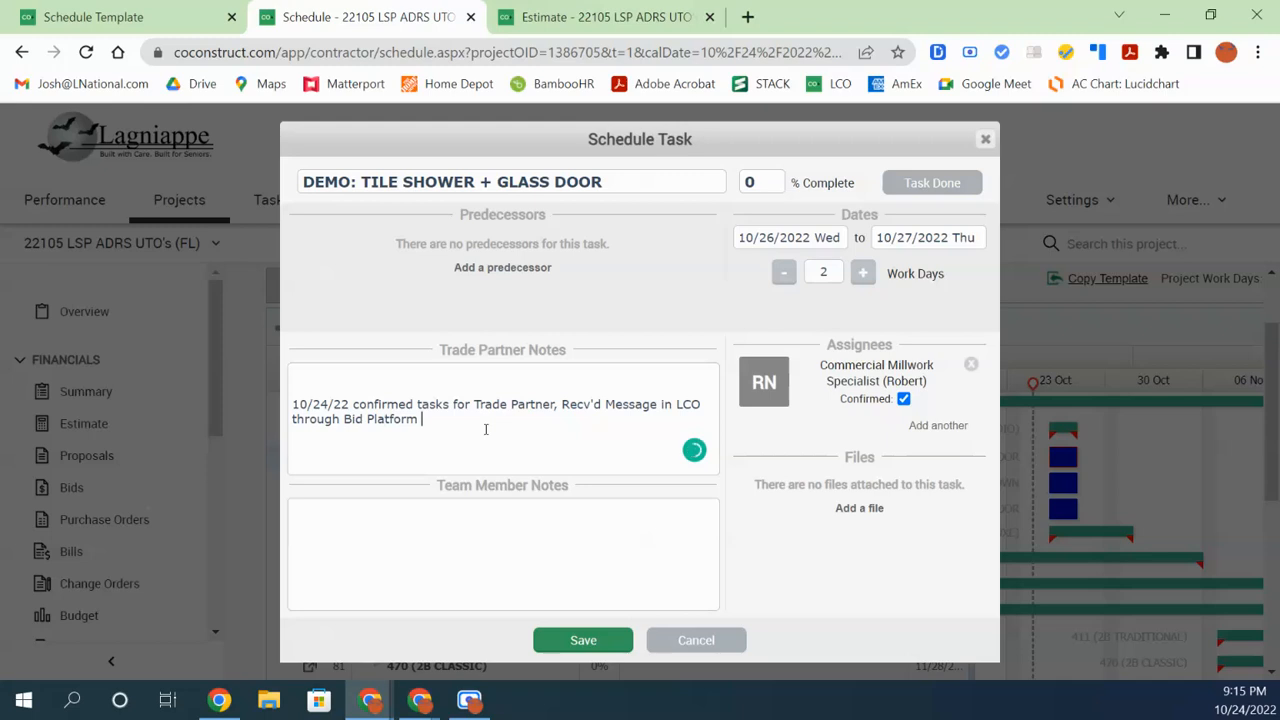
key("BackSpace")
key("BackSpace")
key("BackSpace")
key("BackSpace")
key("BackSpace")
key("BackSpace")
key("BackSpace")
key("BackSpace")
key("BackSpace")
key("BackSpace")
key("BackSpace")
key("BackSpace")
key("BackSpace")
type("Spec & Selection")
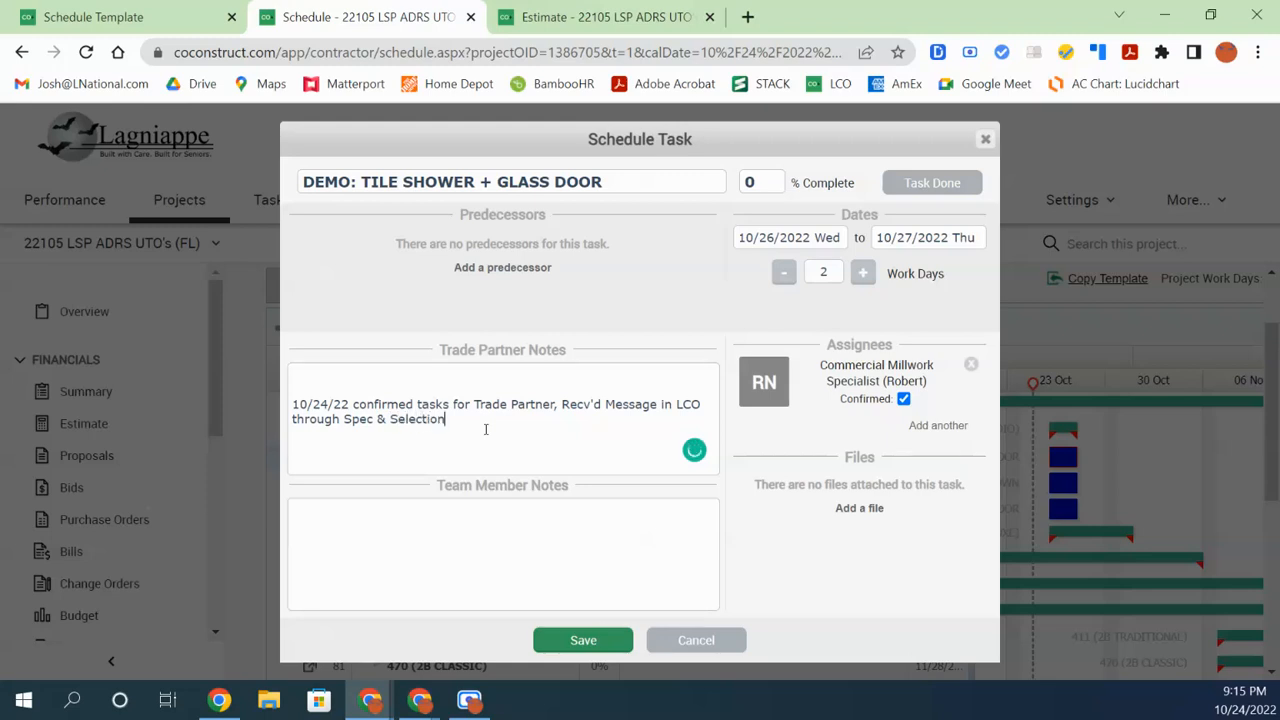
type(" for this Te")
type("s")
key("BackSpace")
key("BackSpace")
type("ask")
Delete the whole trade partner note and close the task details without saving
left_click_drag(525, 419, 230, 403)
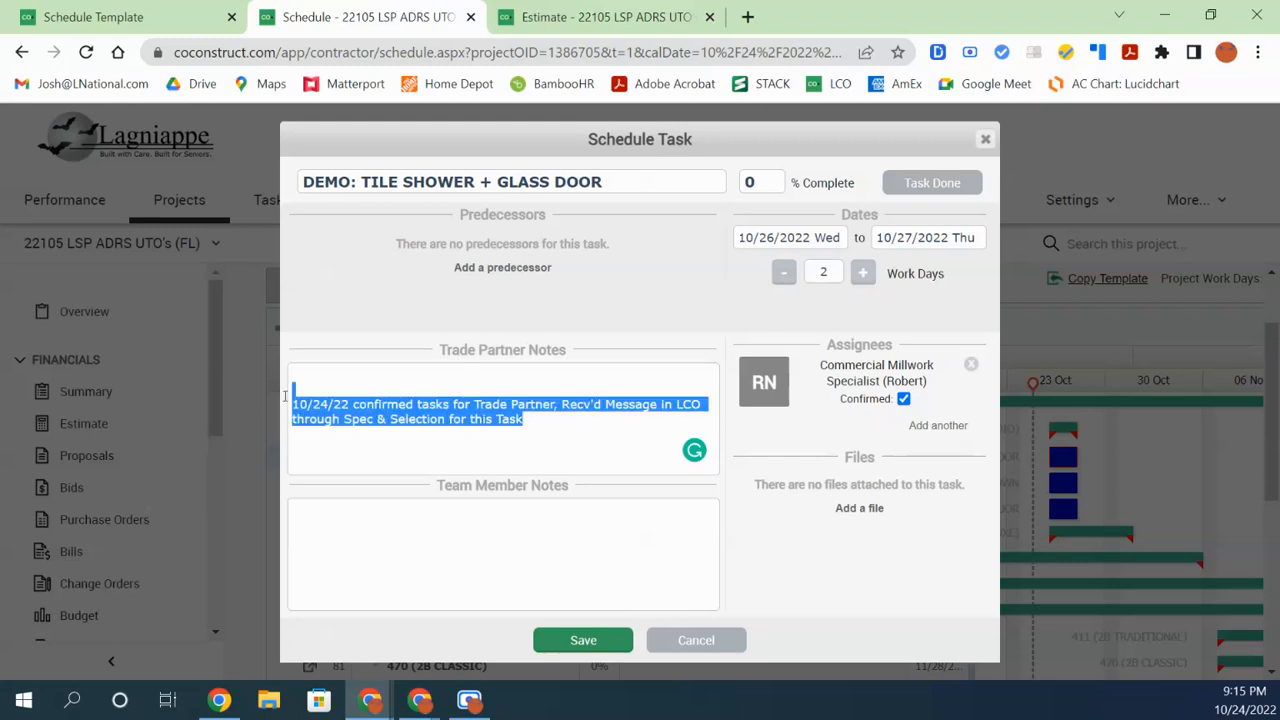
key("BackSpace")
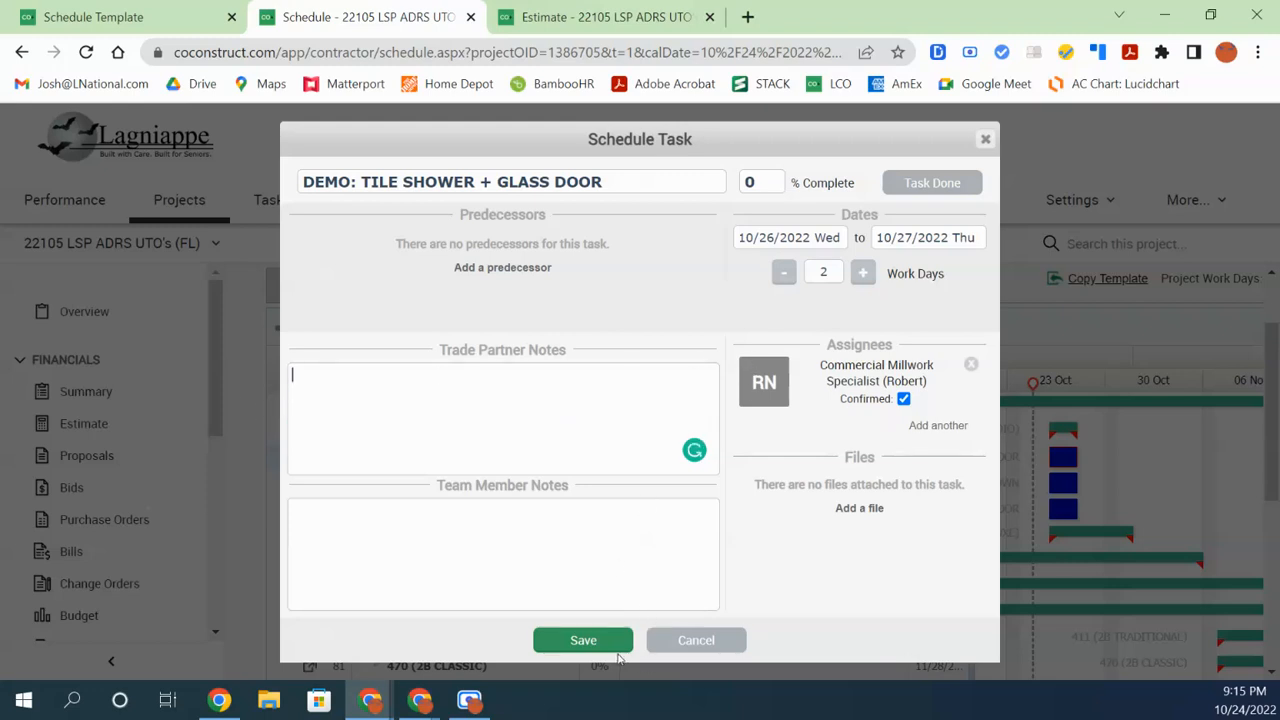
left_click(691, 643)
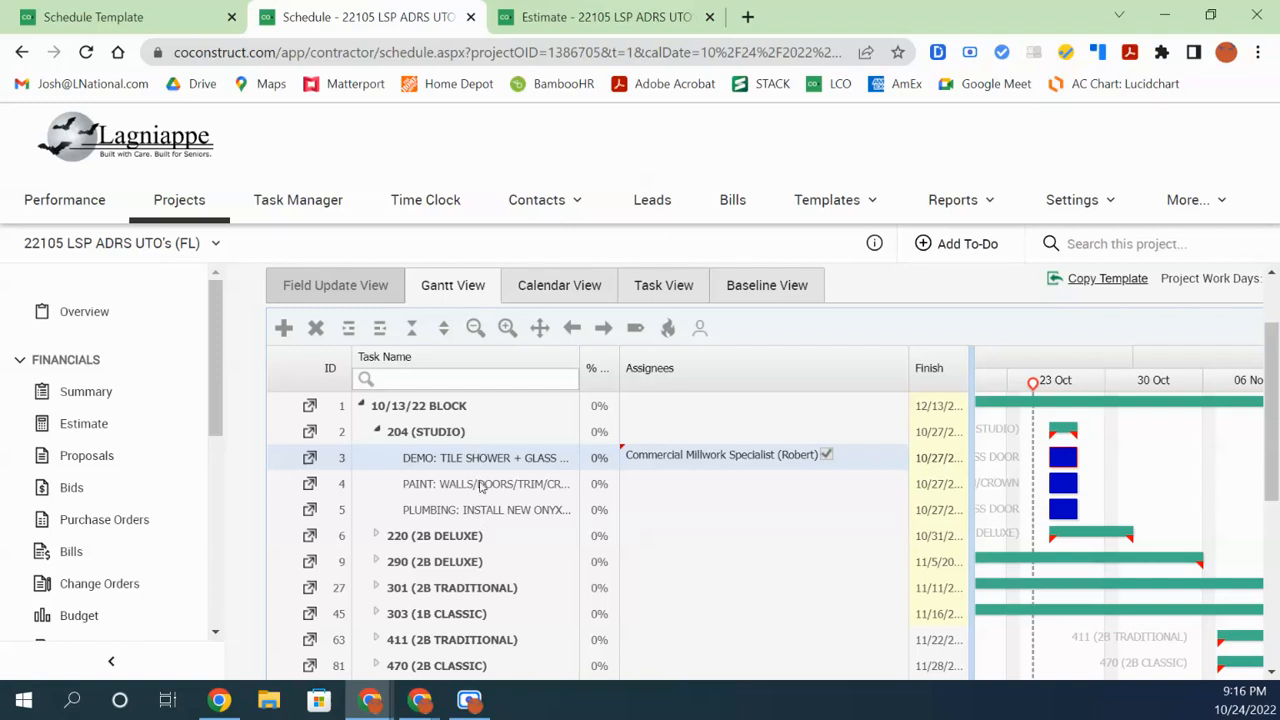
Select the PAINT and PLUMBING tasks under 204 (STUDIO)
left_click(481, 486)
left_click(477, 510)
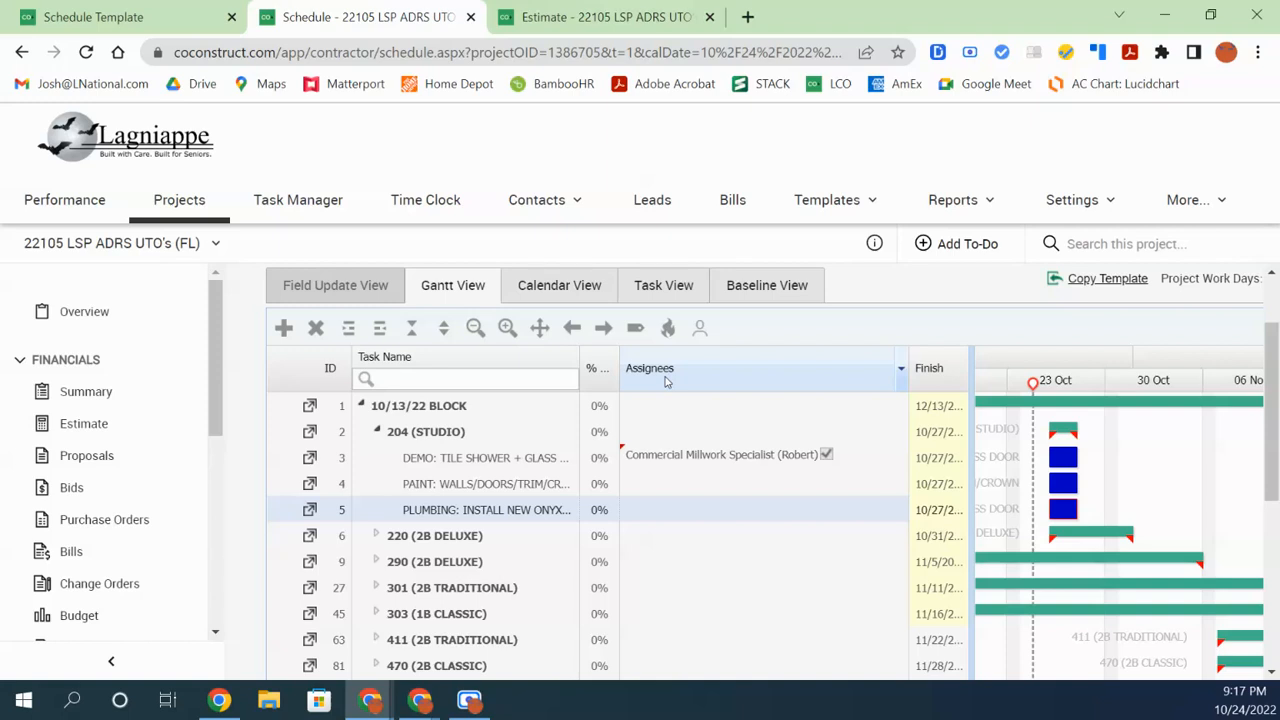
Give the PAINT: WALLS/DOORS/TRIM/CROWN task the Software Admin assignee, found by searching 'softw', and save
left_click(700, 333)
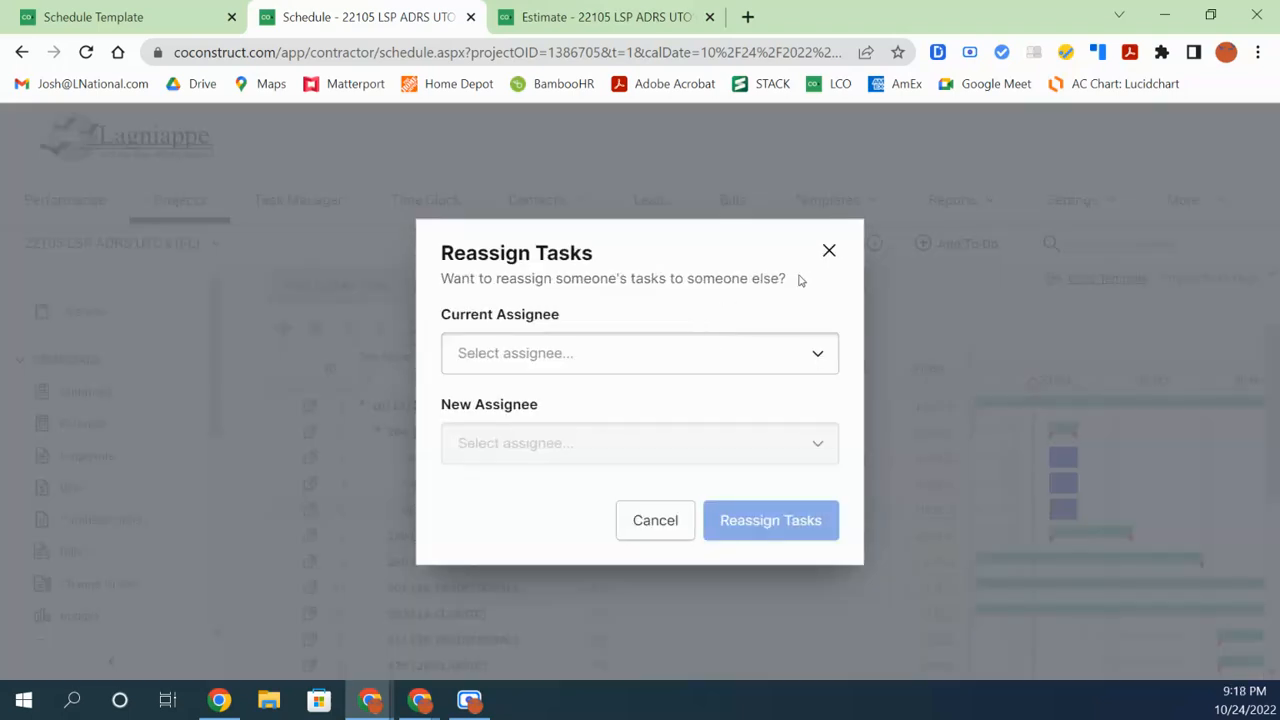
left_click(829, 250)
left_click(683, 487)
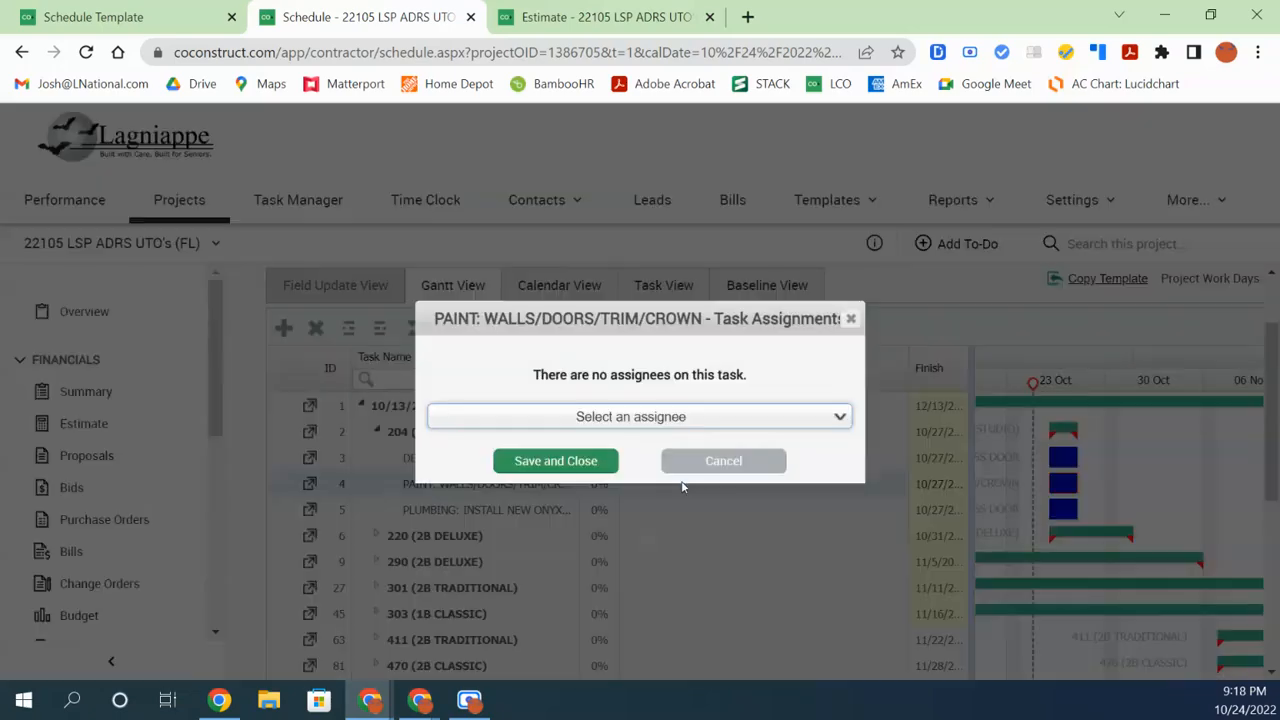
left_click(683, 418)
type("softw")
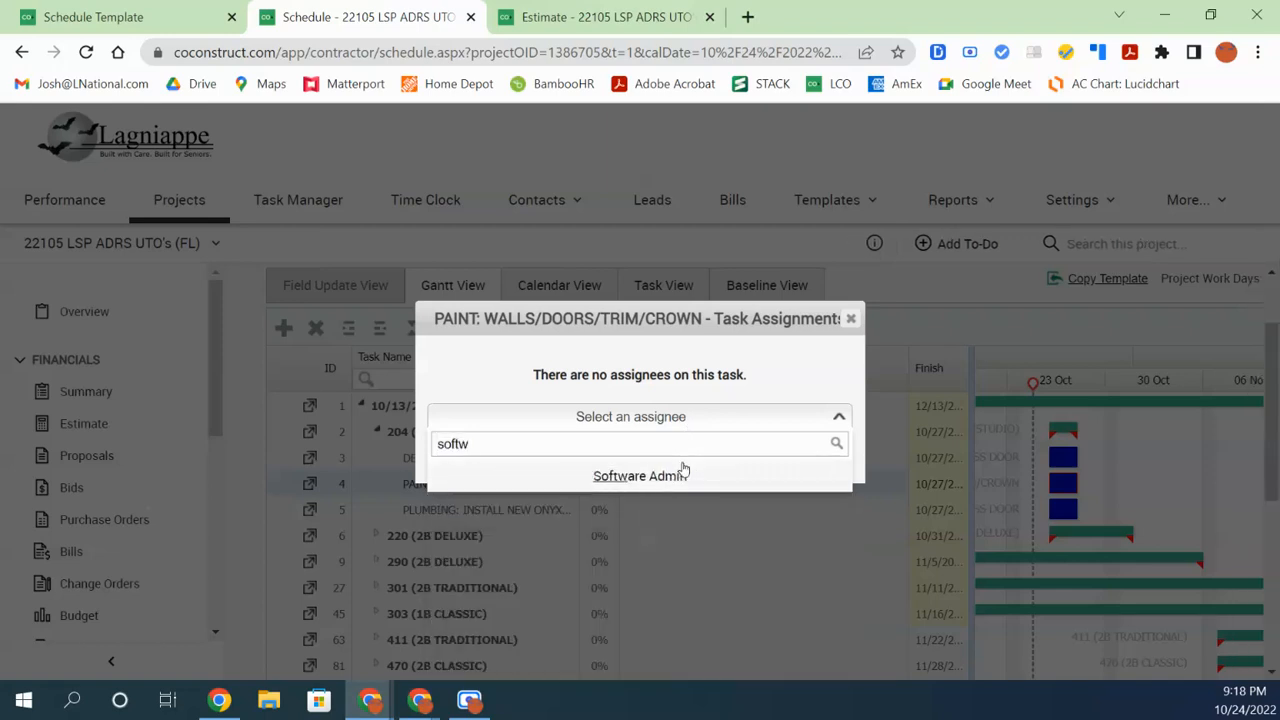
left_click(670, 476)
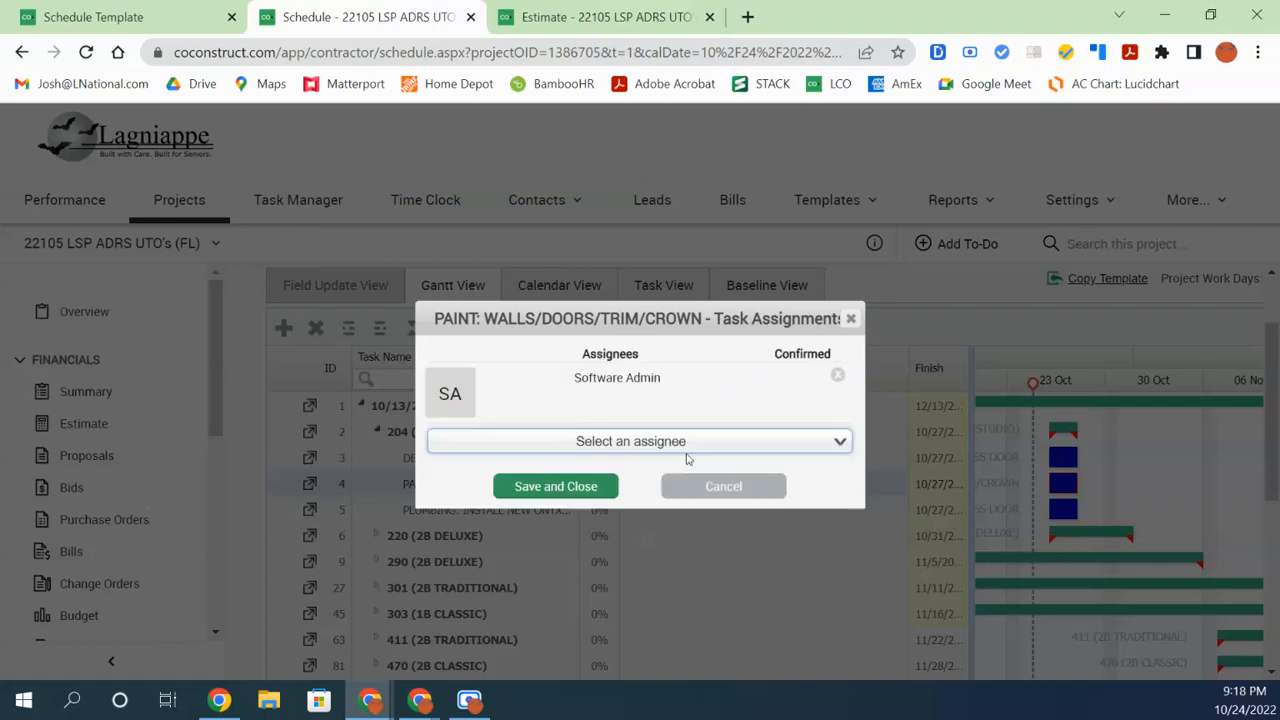
left_click(587, 494)
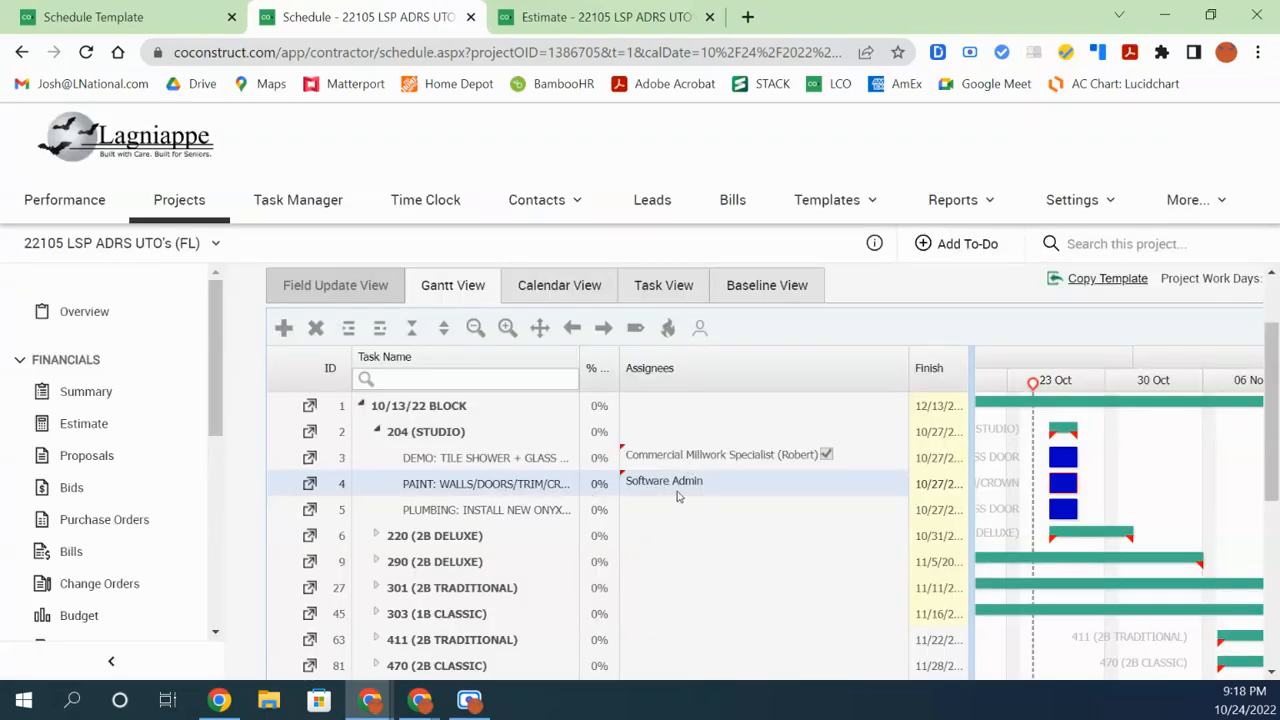
left_click(701, 329)
Reassign all of Software Admin's tasks to a team member found by name search, then dismiss the confirmation
left_click(705, 353)
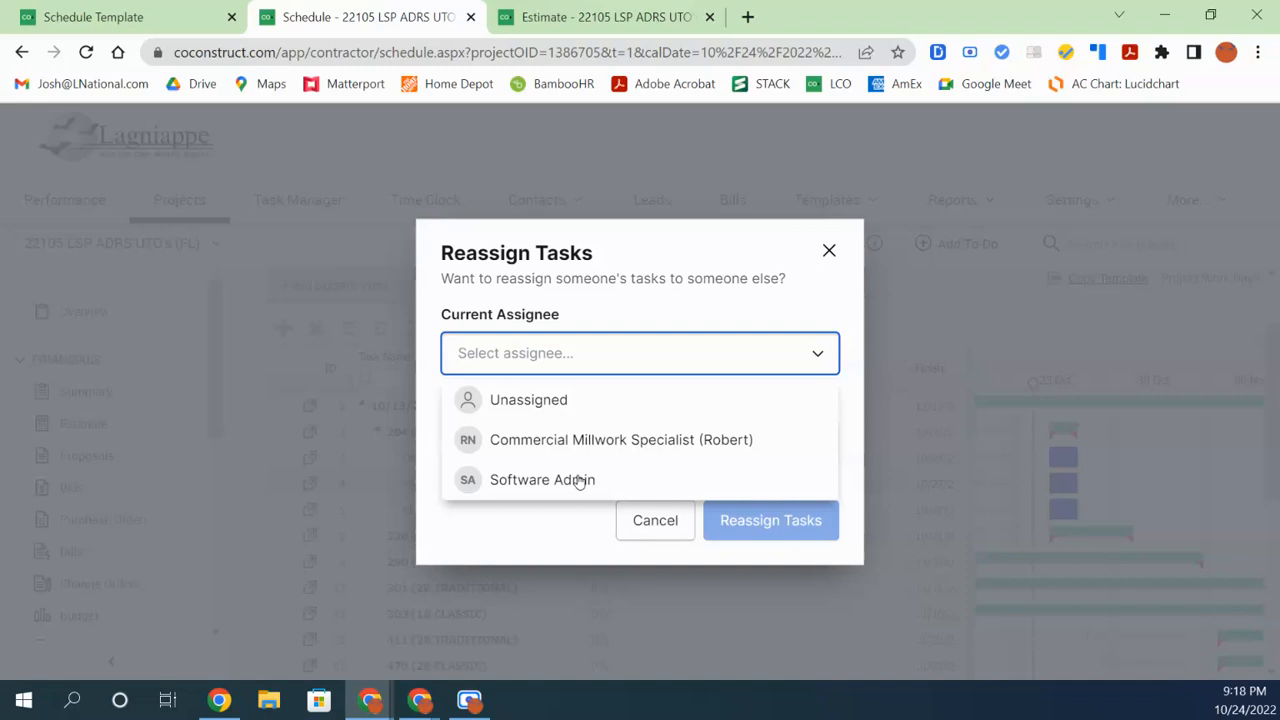
left_click(514, 484)
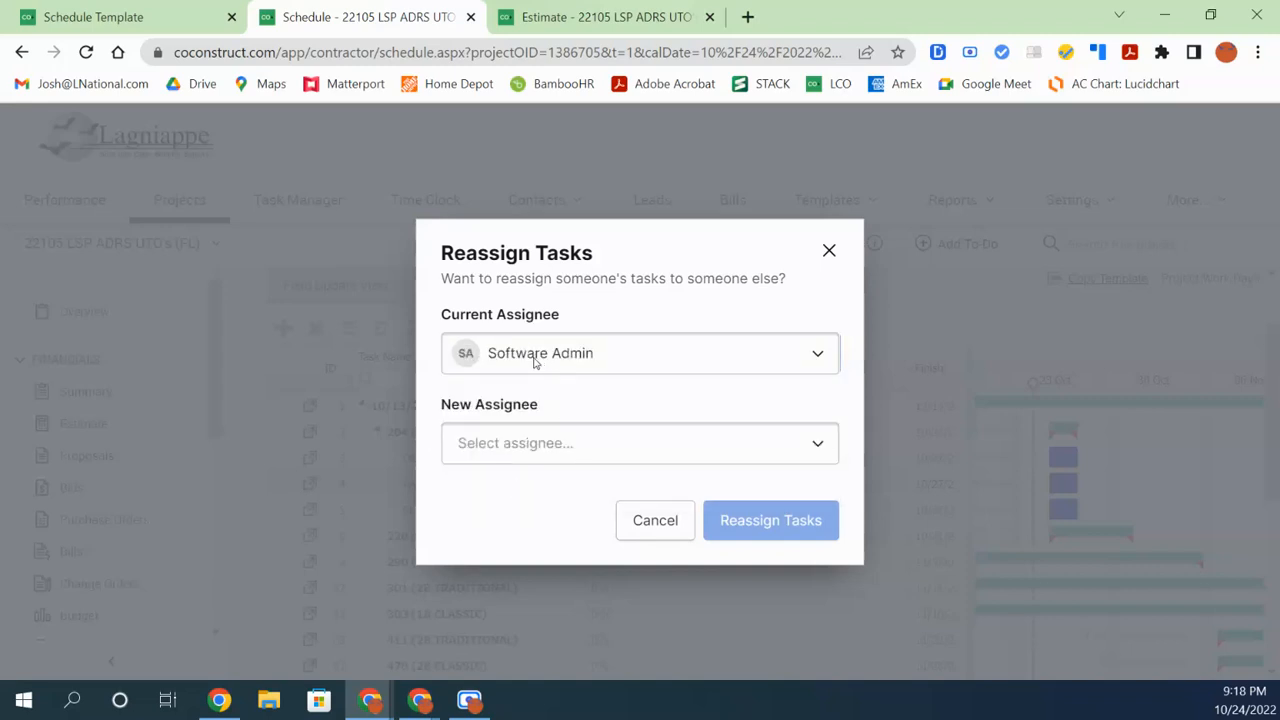
left_click(532, 447)
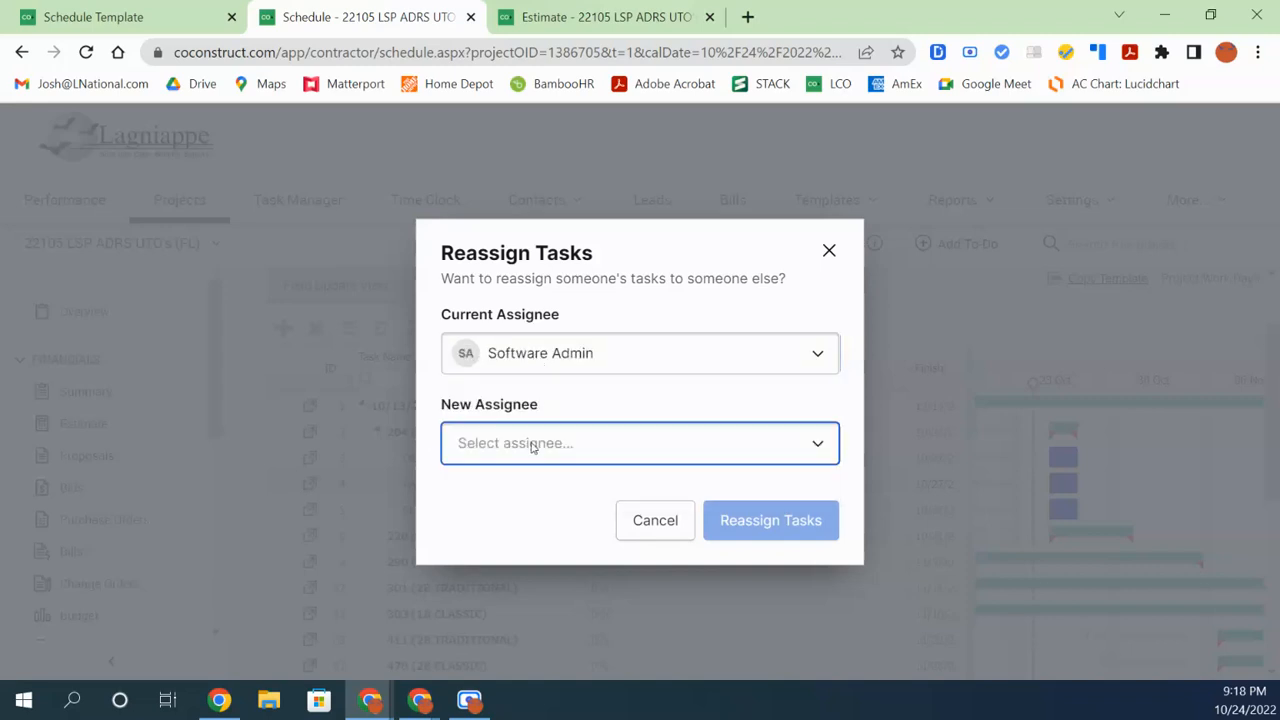
left_click(814, 449)
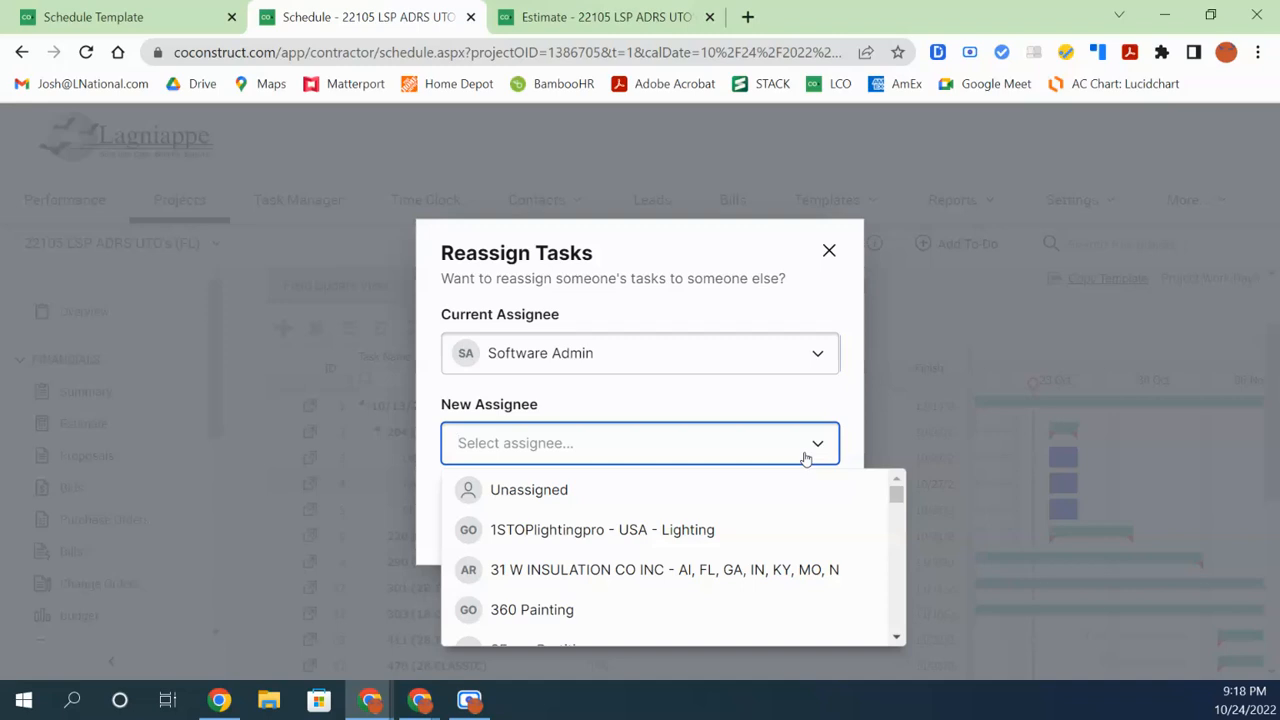
type("josh")
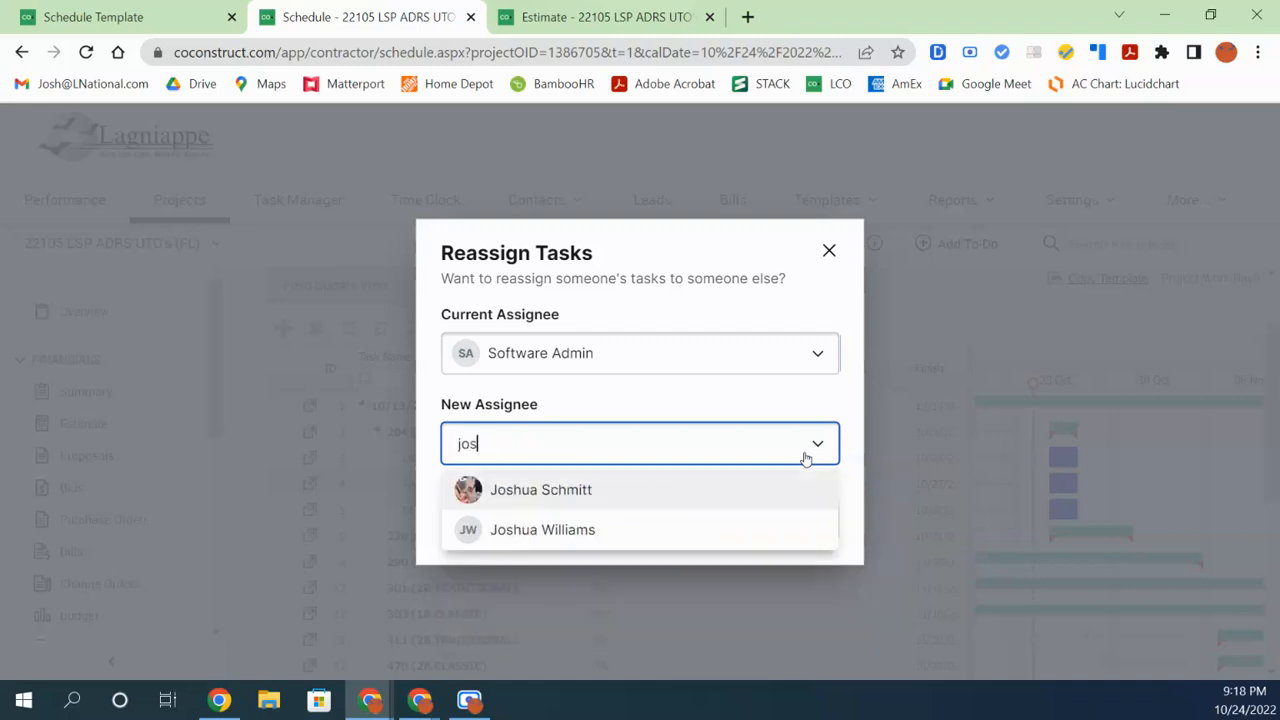
left_click(690, 502)
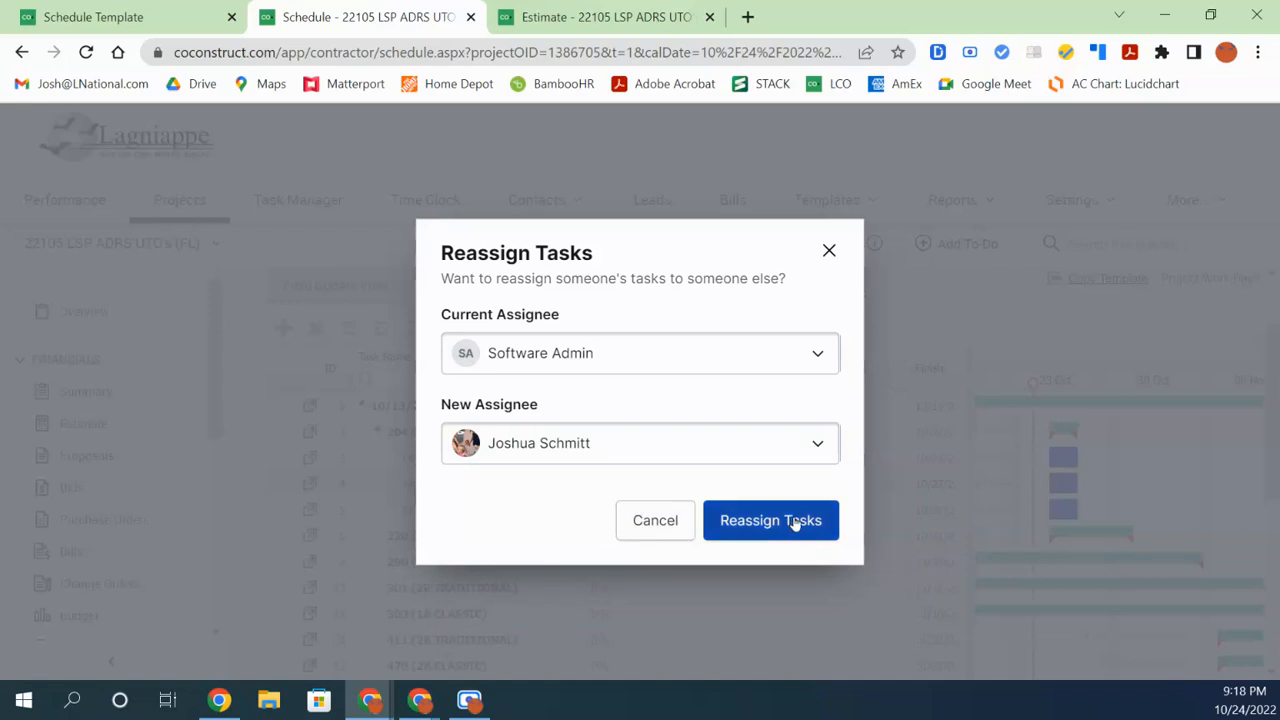
left_click(722, 520)
left_click(829, 320)
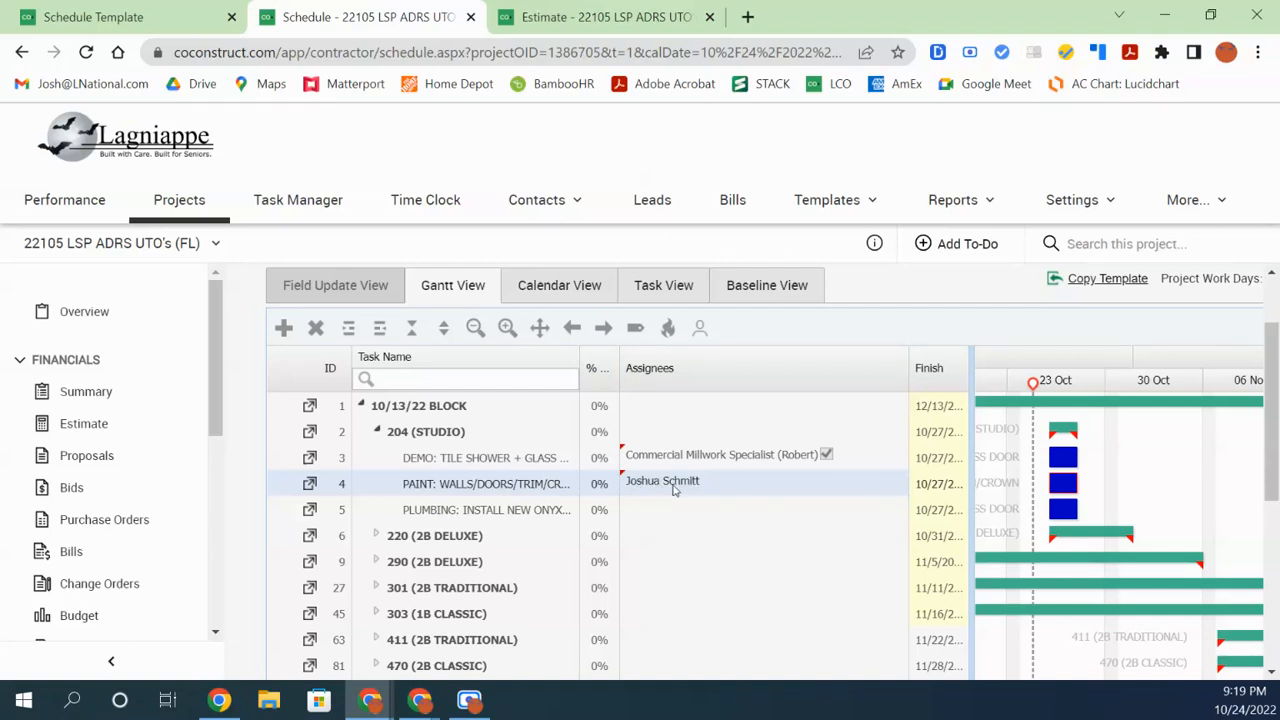
Remove the PAINT task's assignee and save it with nobody assigned
left_click(704, 490)
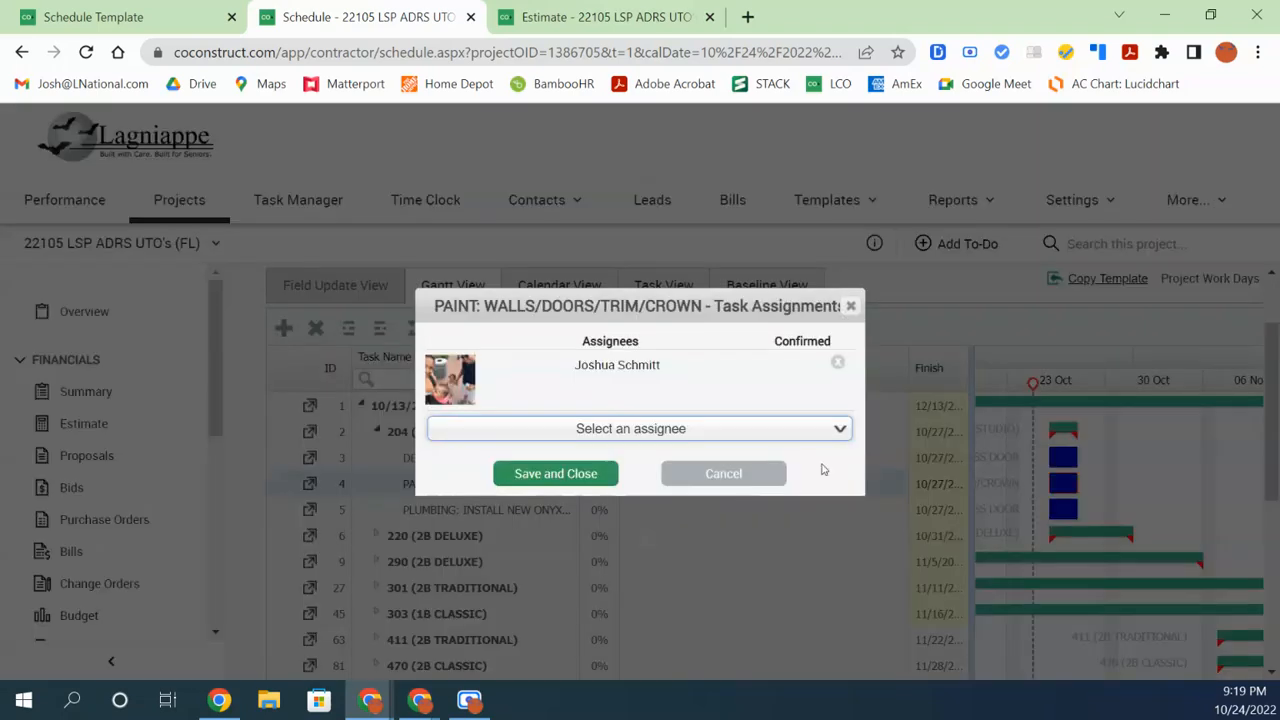
left_click(838, 364)
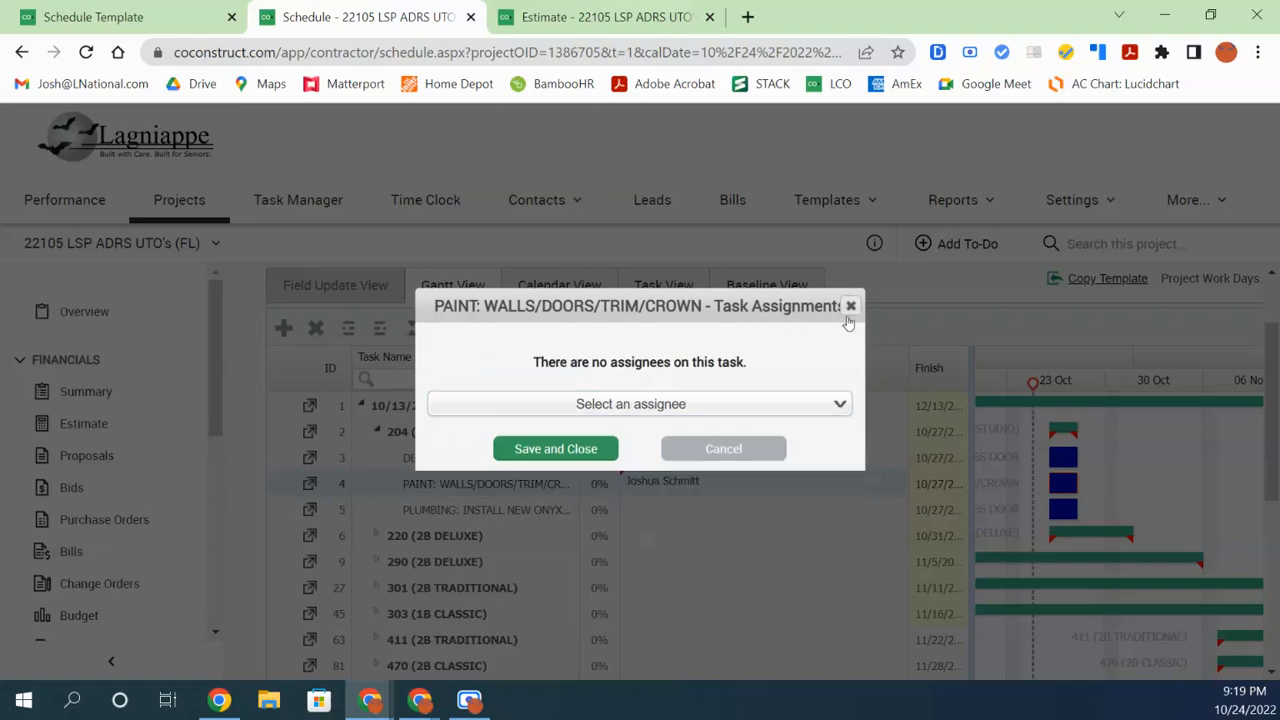
left_click(570, 452)
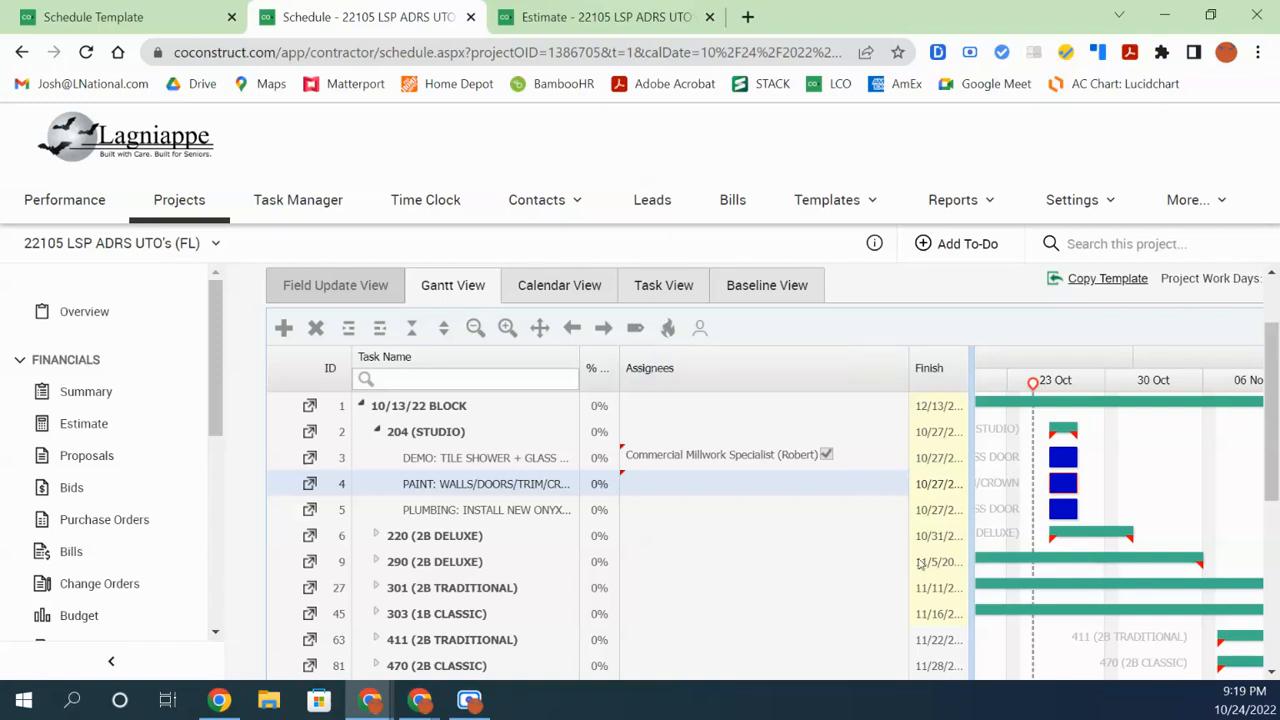
Shrink the task list so the Gantt timeline widens, then return the schedule to its top
left_click_drag(912, 585, 557, 585)
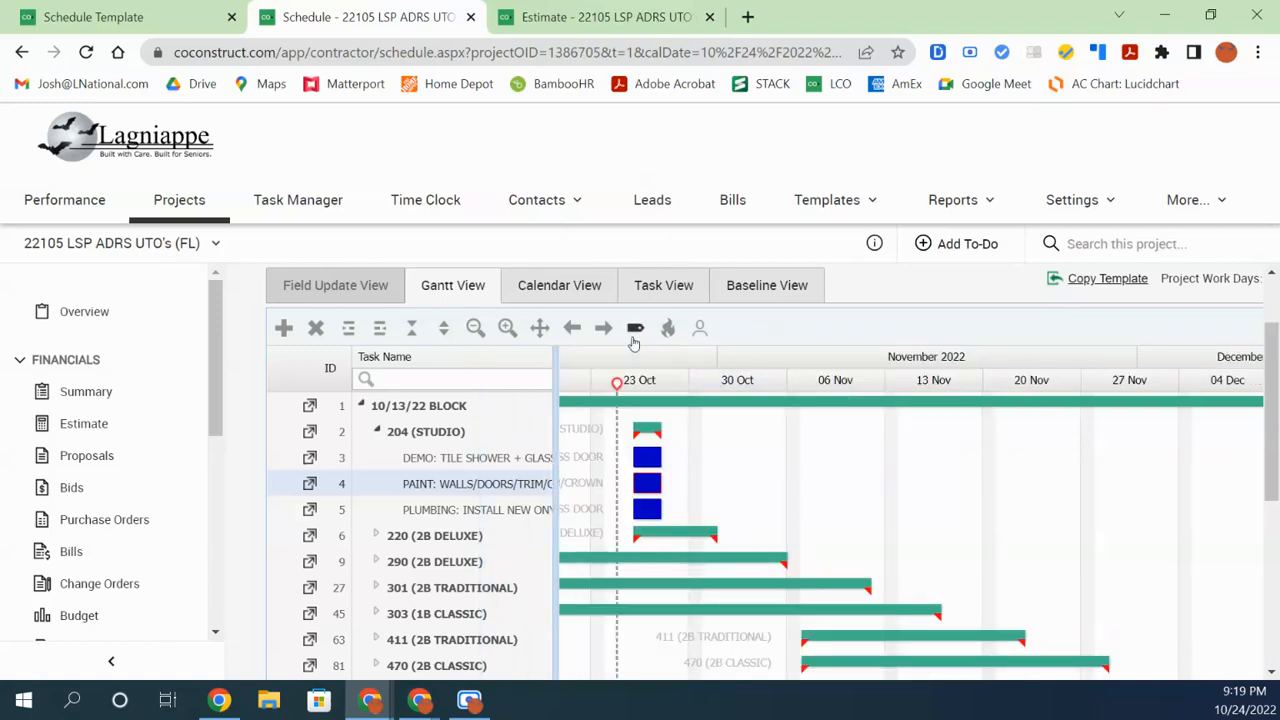
mouse_move(1271, 432)
left_mouse_down()
mouse_move(1271, 447)
mouse_move(1271, 426)
left_mouse_up()
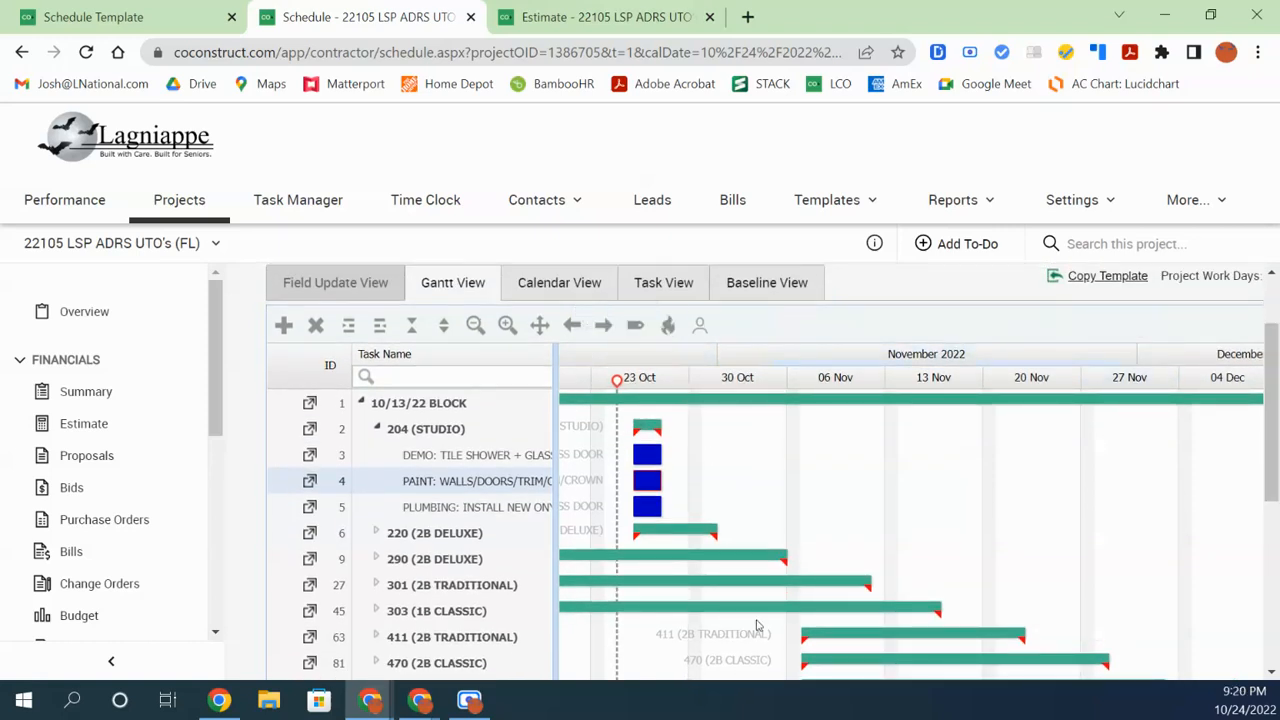
left_click_drag(1271, 405, 1271, 529)
left_click_drag(1127, 660, 1117, 688)
scroll(1012, 567, "up", 1)
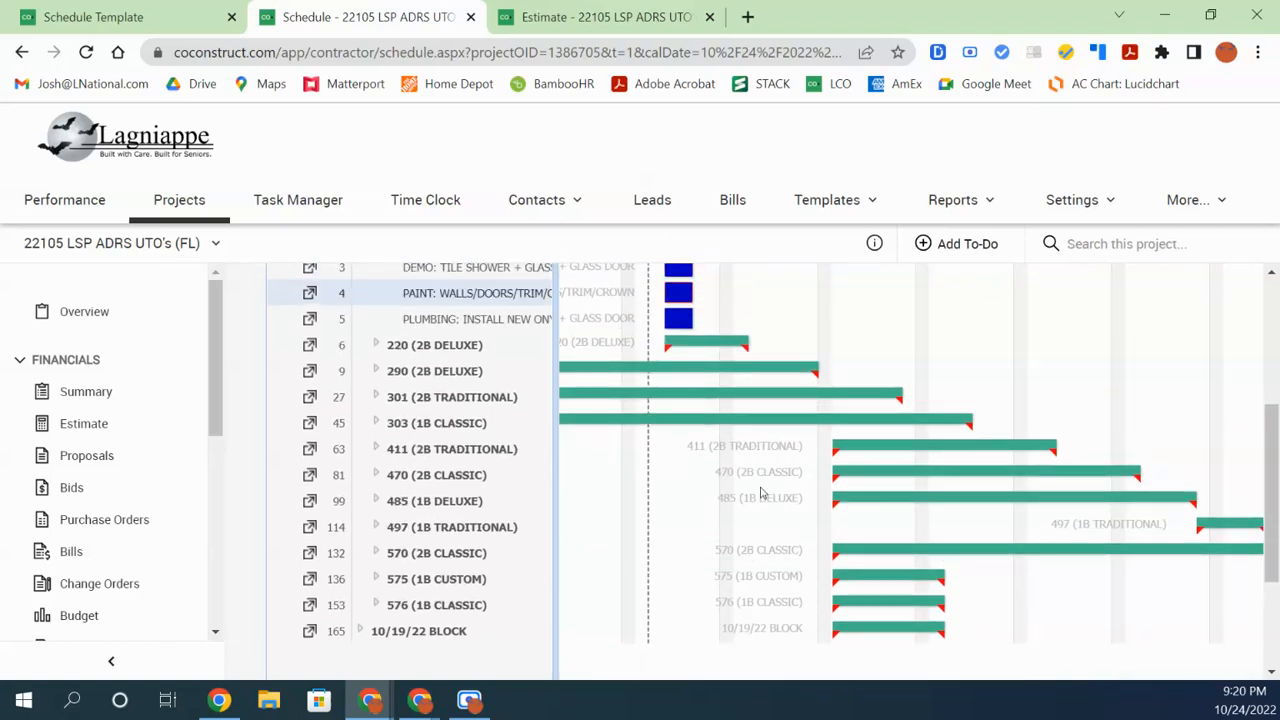
scroll(766, 486, "up", 1)
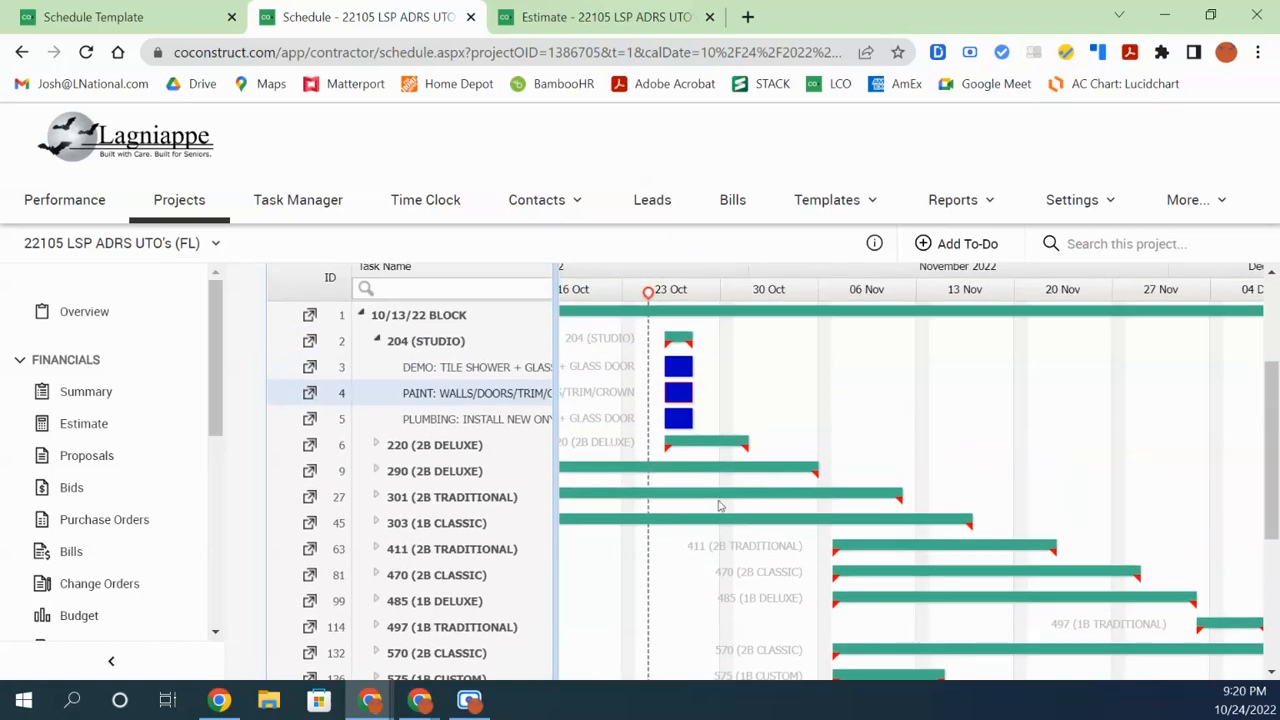
scroll(724, 360, "up", 1)
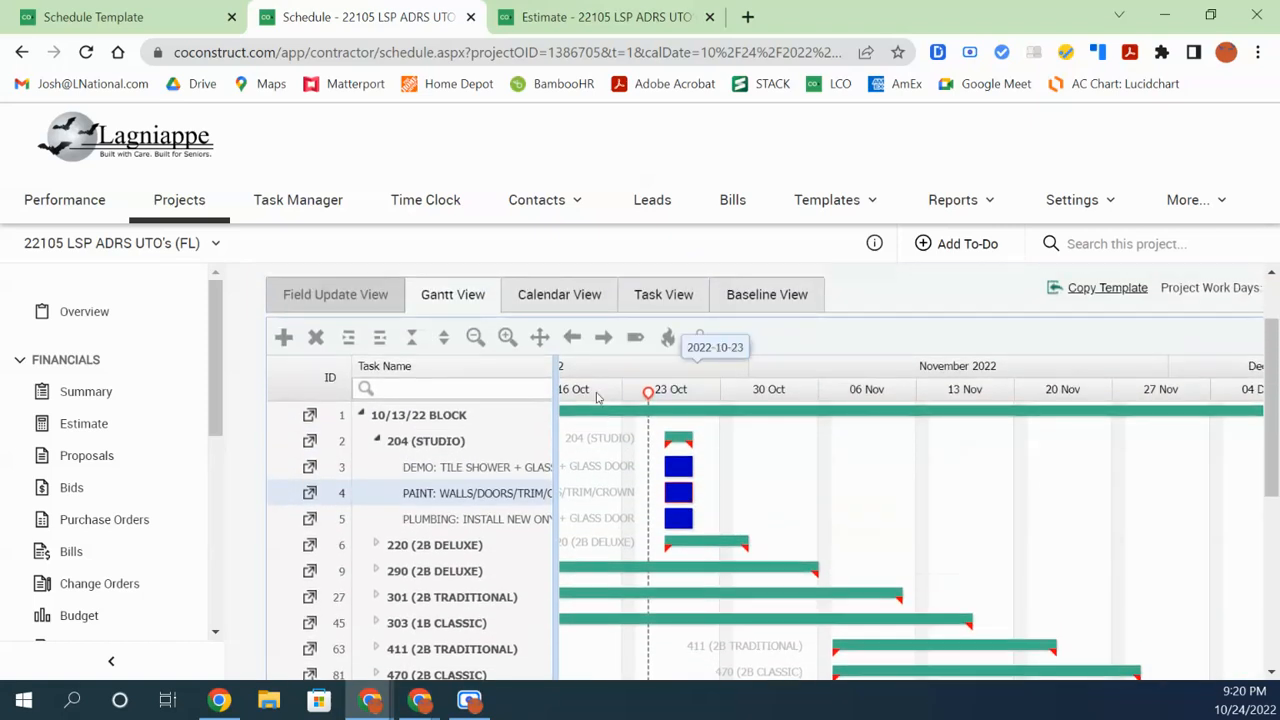
Toggle the Gantt task-name labels off and back on, then advance the timeline two timespans into 2023
left_click(633, 340)
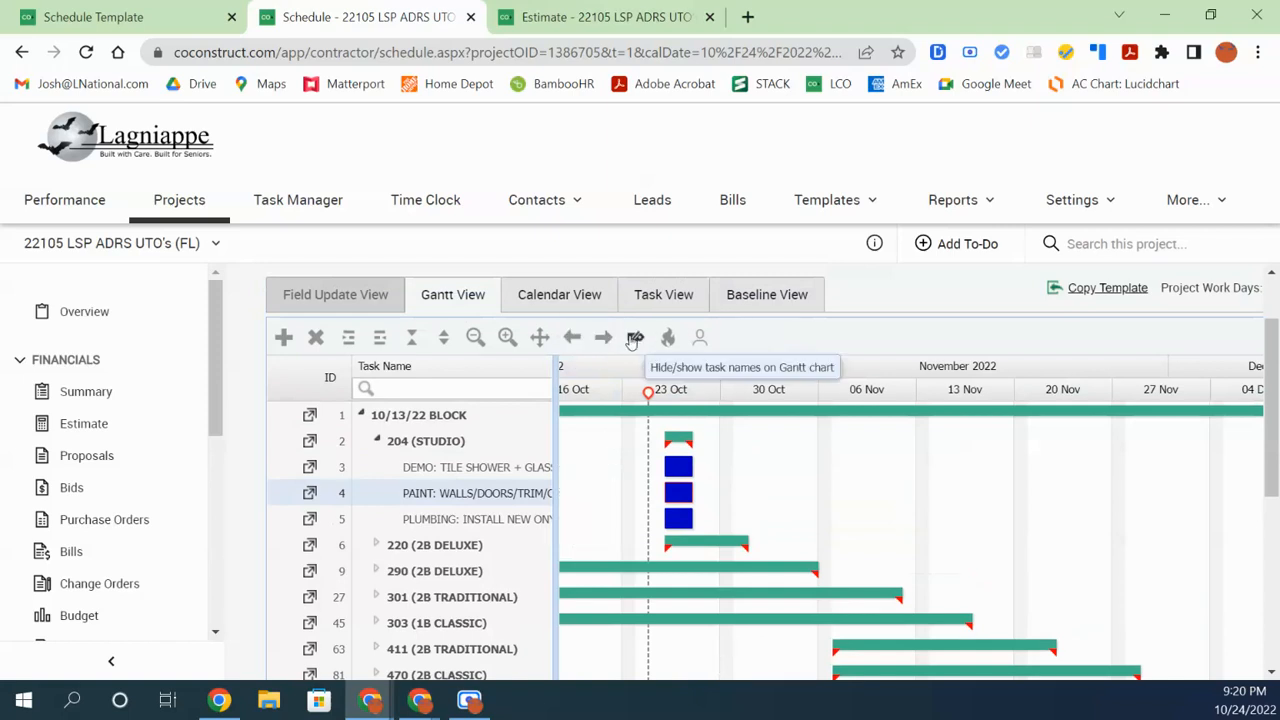
left_click(633, 340)
left_click(633, 340)
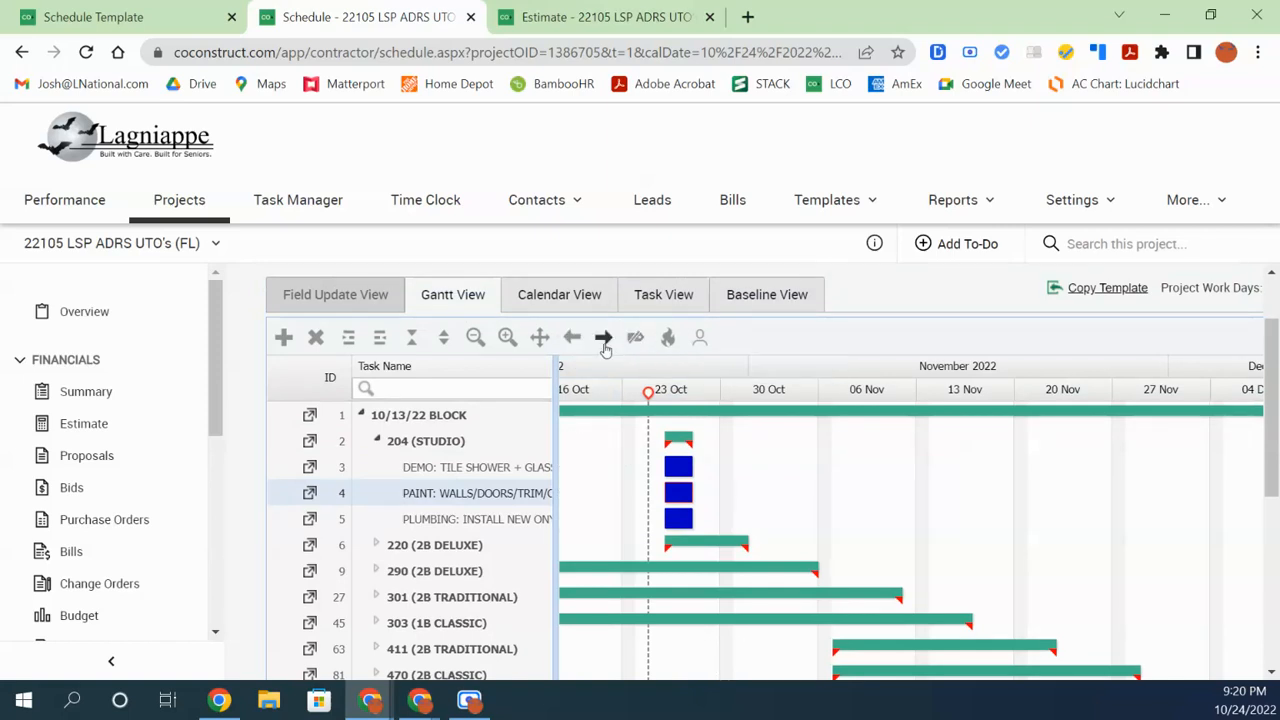
left_click(643, 336)
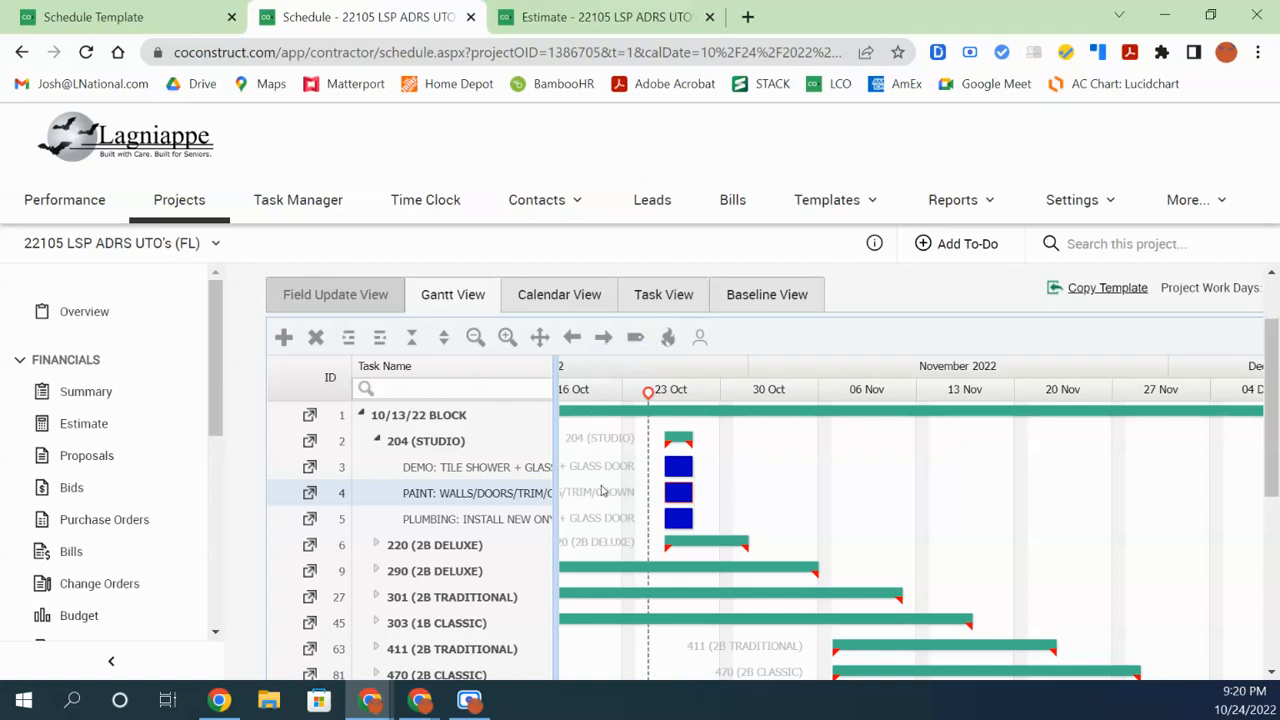
left_click(604, 338)
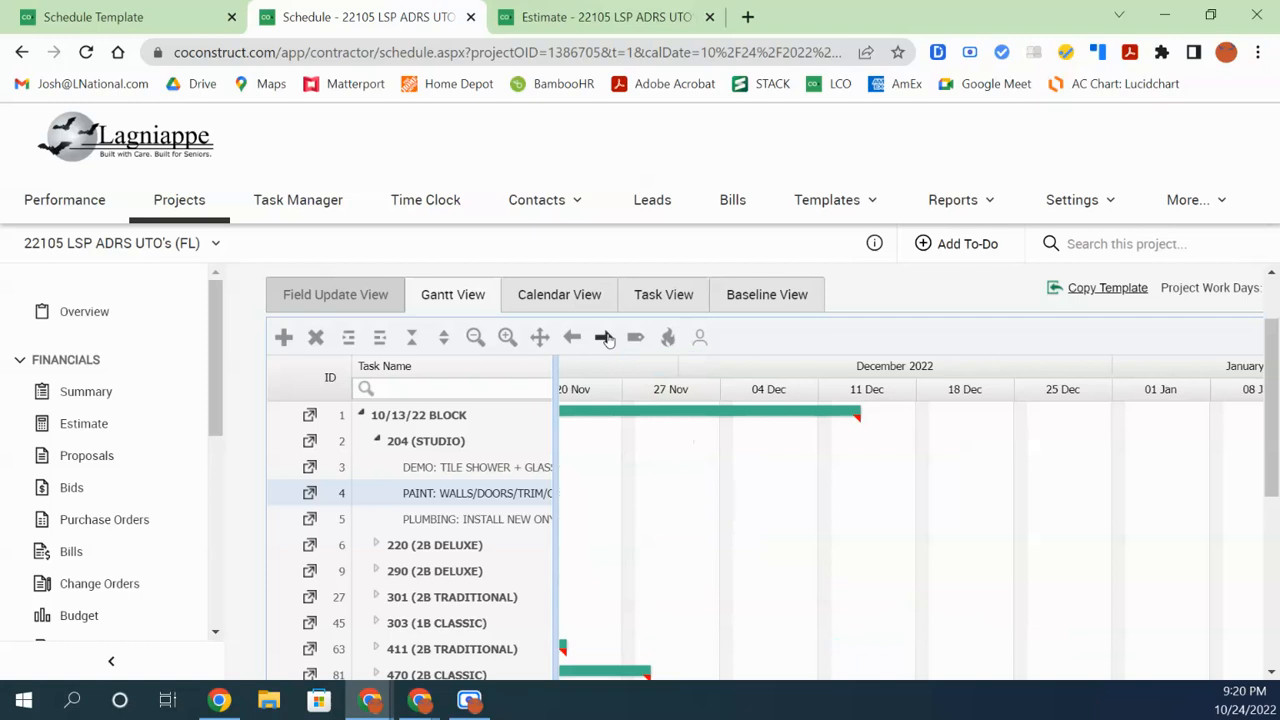
left_click(604, 338)
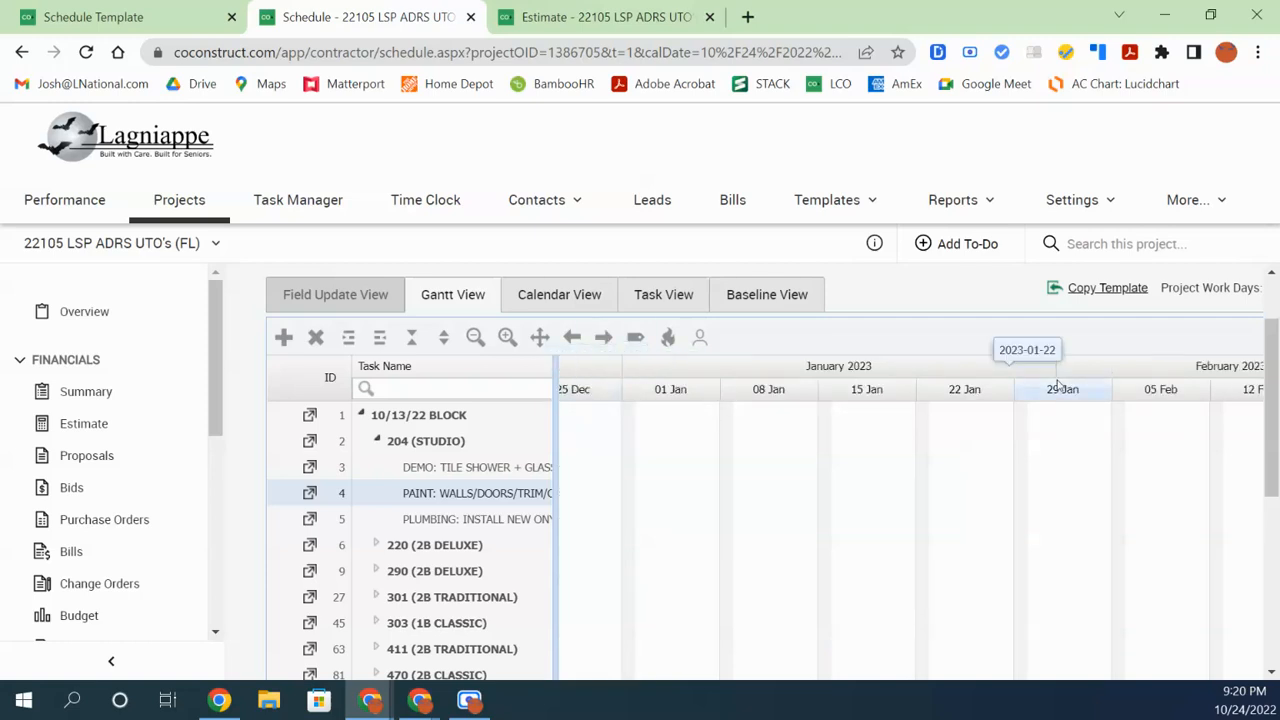
Zoom the Chrome page out to 90% so more of the schedule fits
left_click(1258, 52)
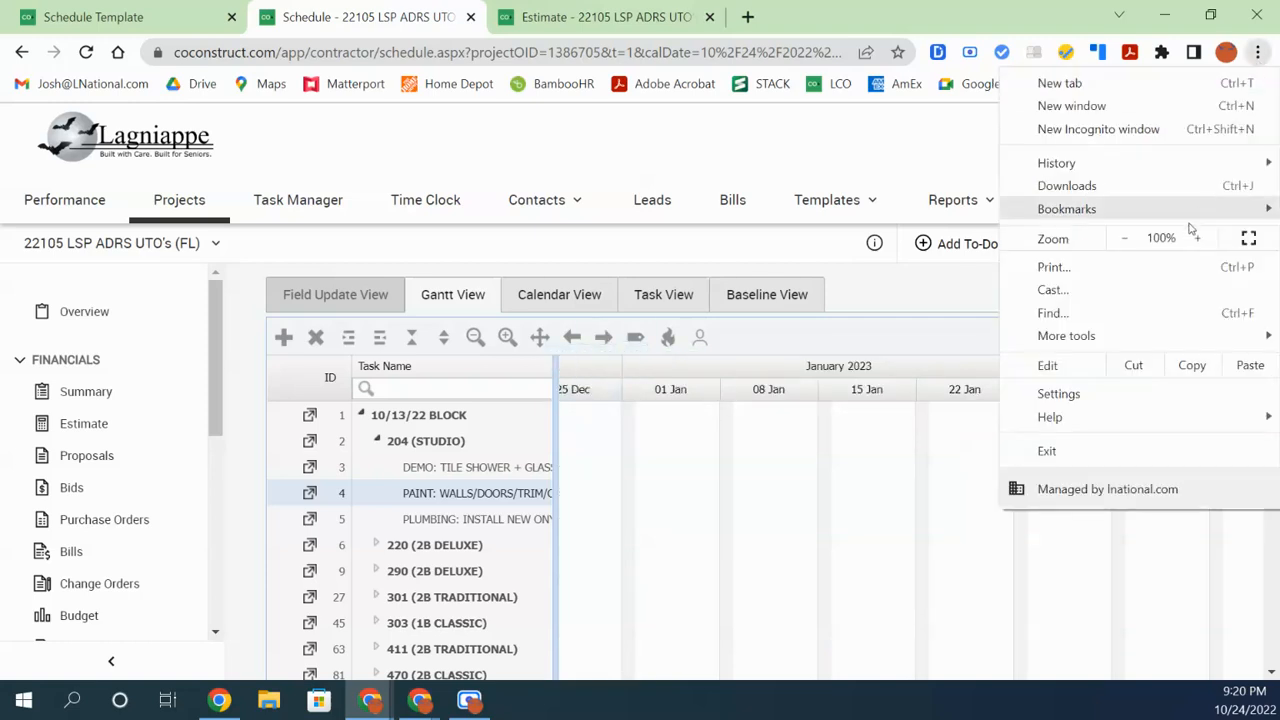
left_click(1124, 238)
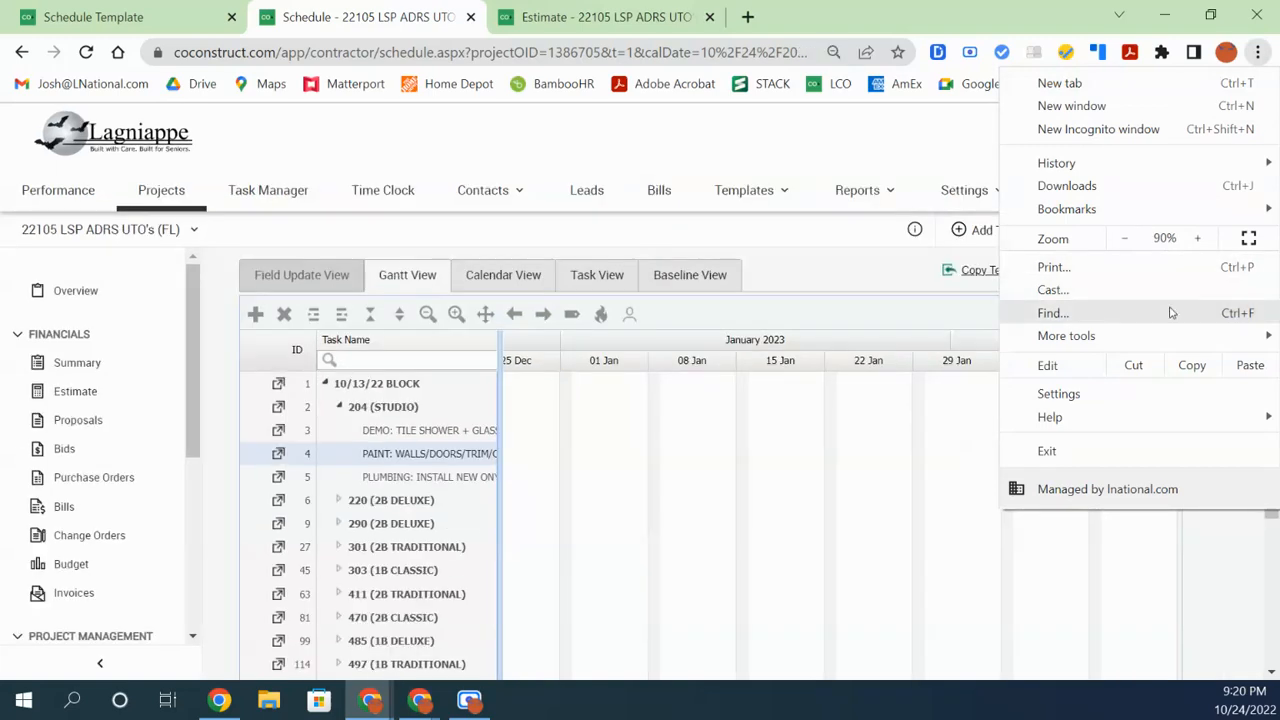
left_click(840, 262)
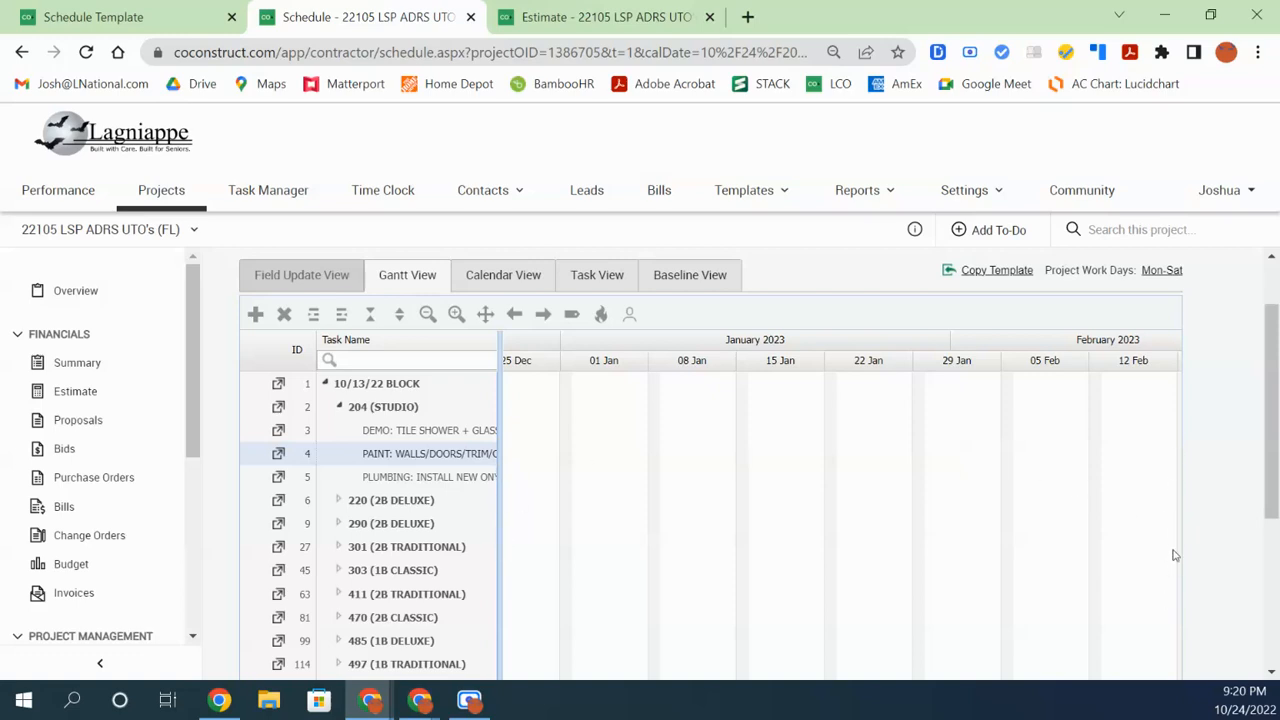
Step the Gantt timeline back to September–October, then forward into early 2023
left_click(516, 316)
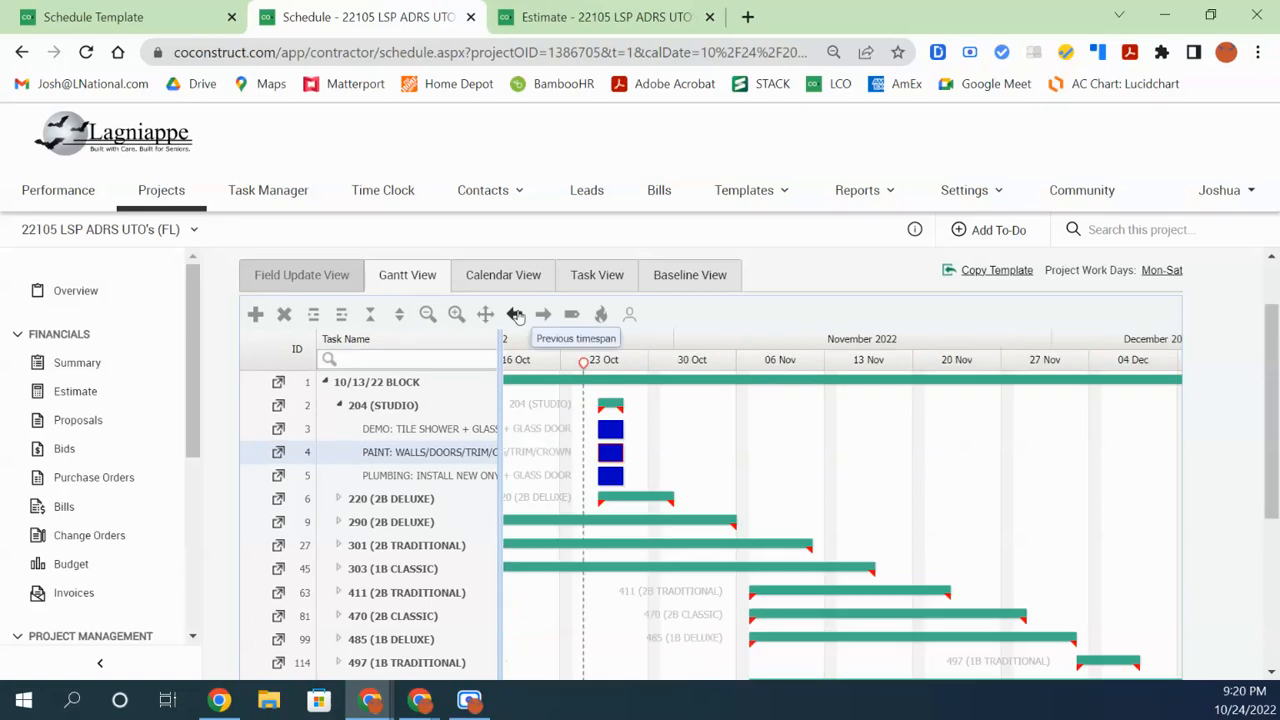
left_click(516, 314)
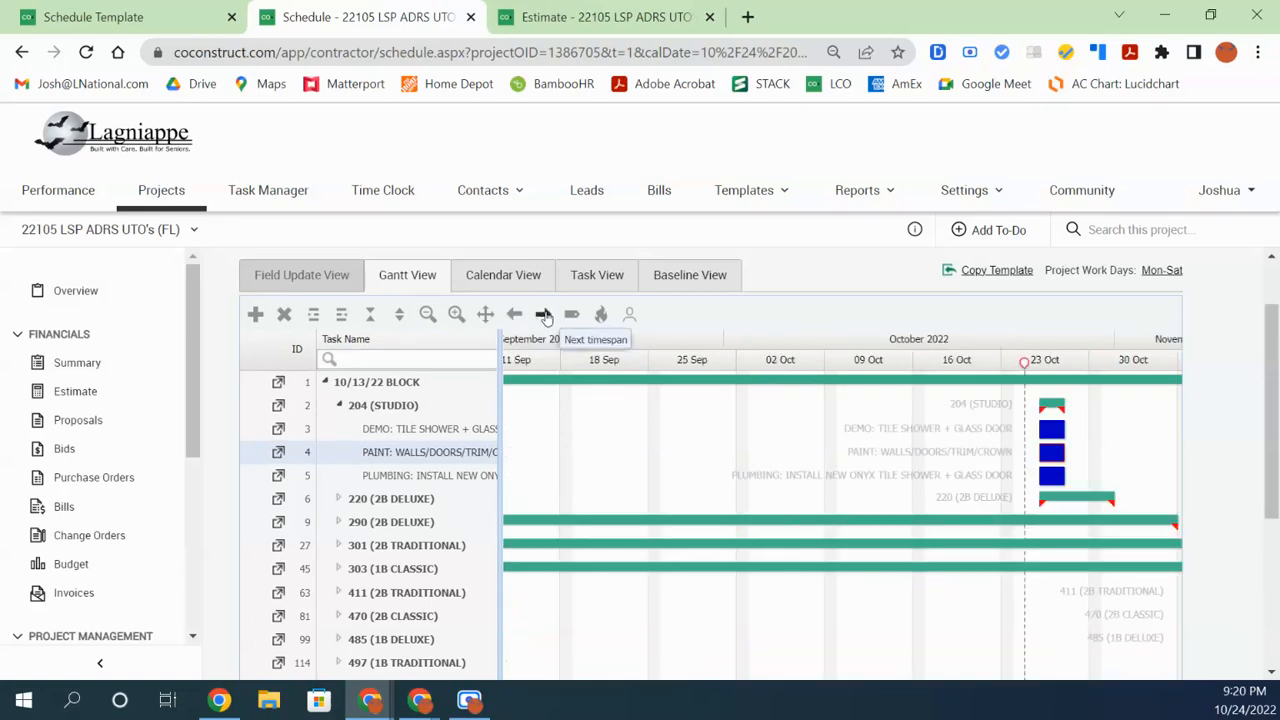
left_click(543, 314)
left_click(545, 314)
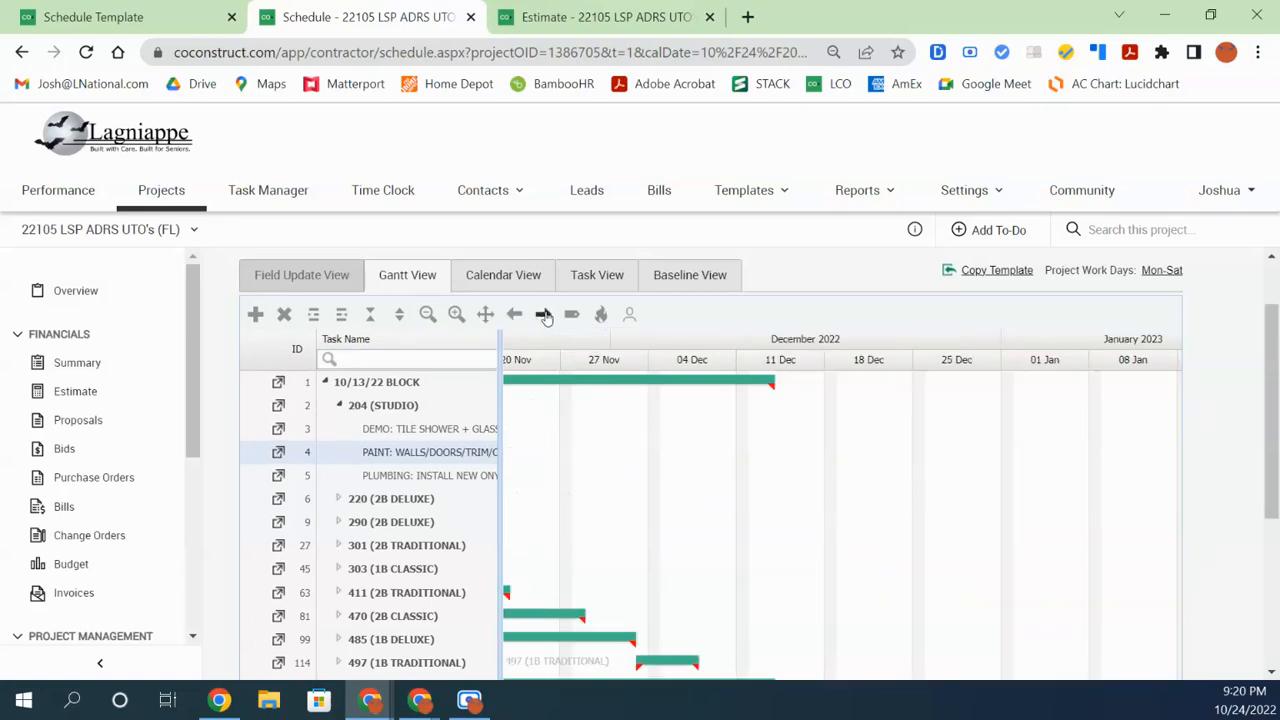
left_click(545, 314)
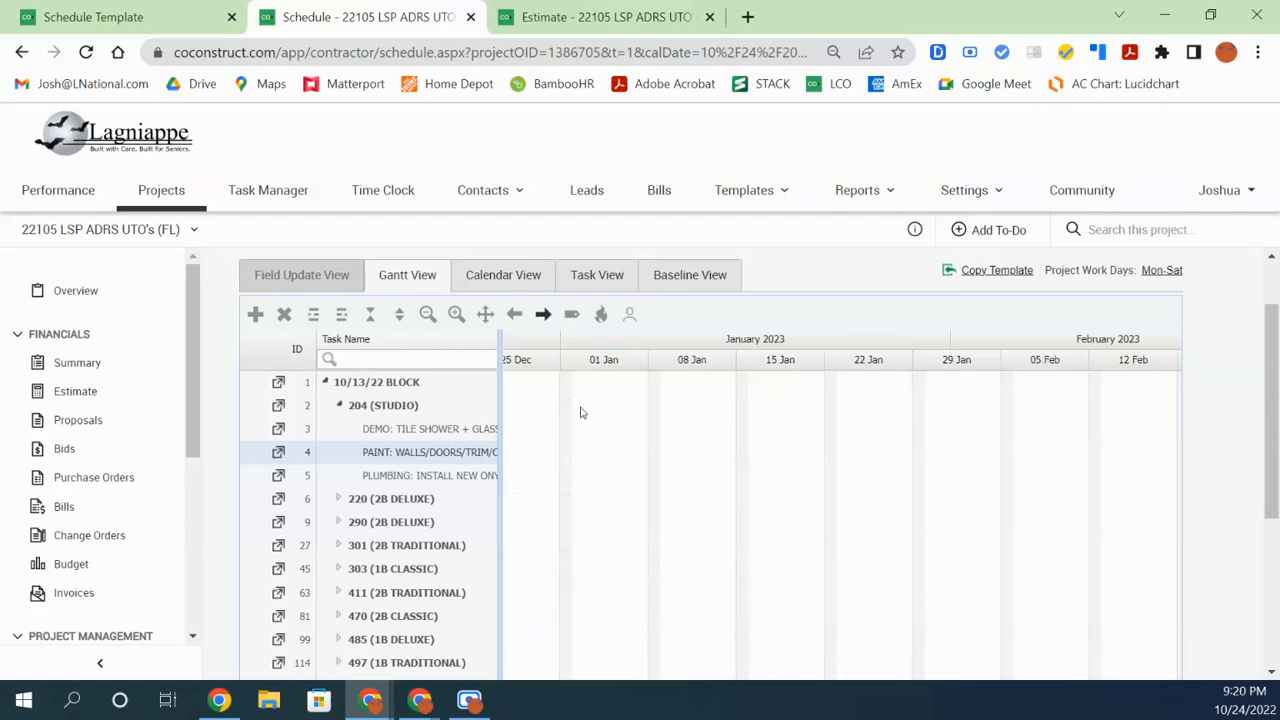
scroll(671, 491, "down", 3)
scroll(671, 491, "up", 1)
scroll(673, 493, "up", 2)
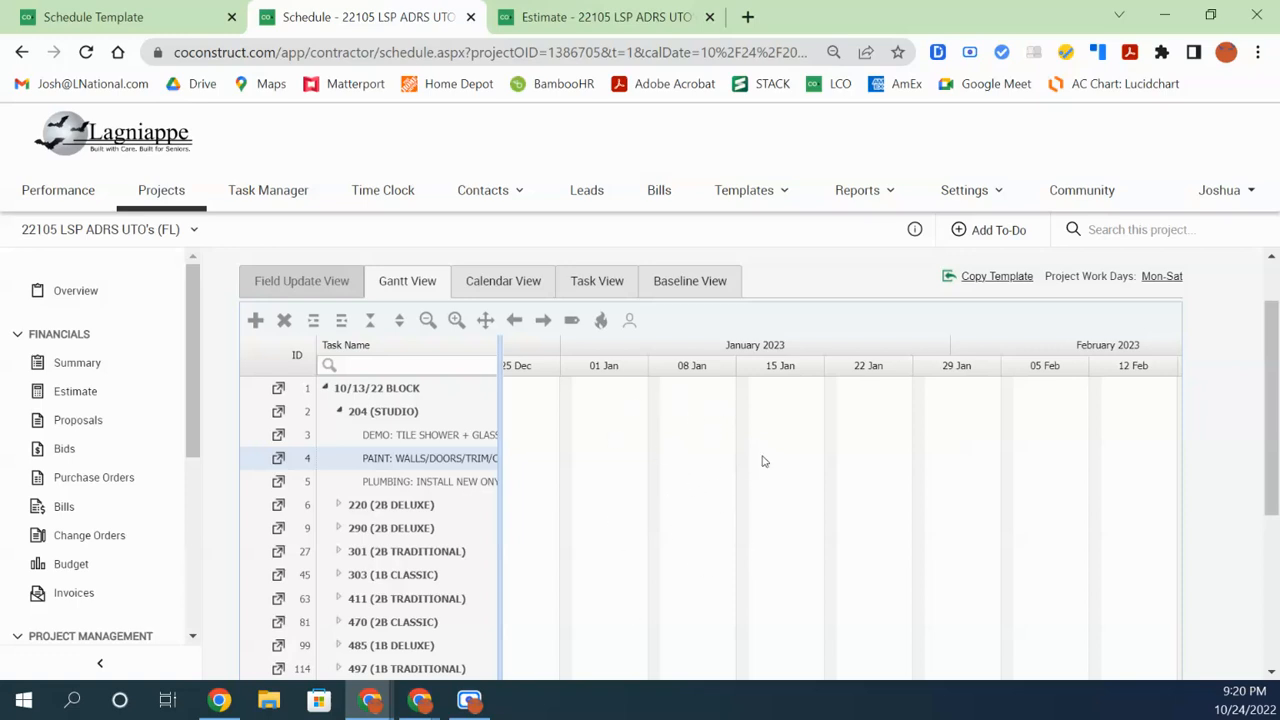
Use Zoom to fit so all task bars span mid-August to early December 2022
left_click(514, 320)
left_click(543, 322)
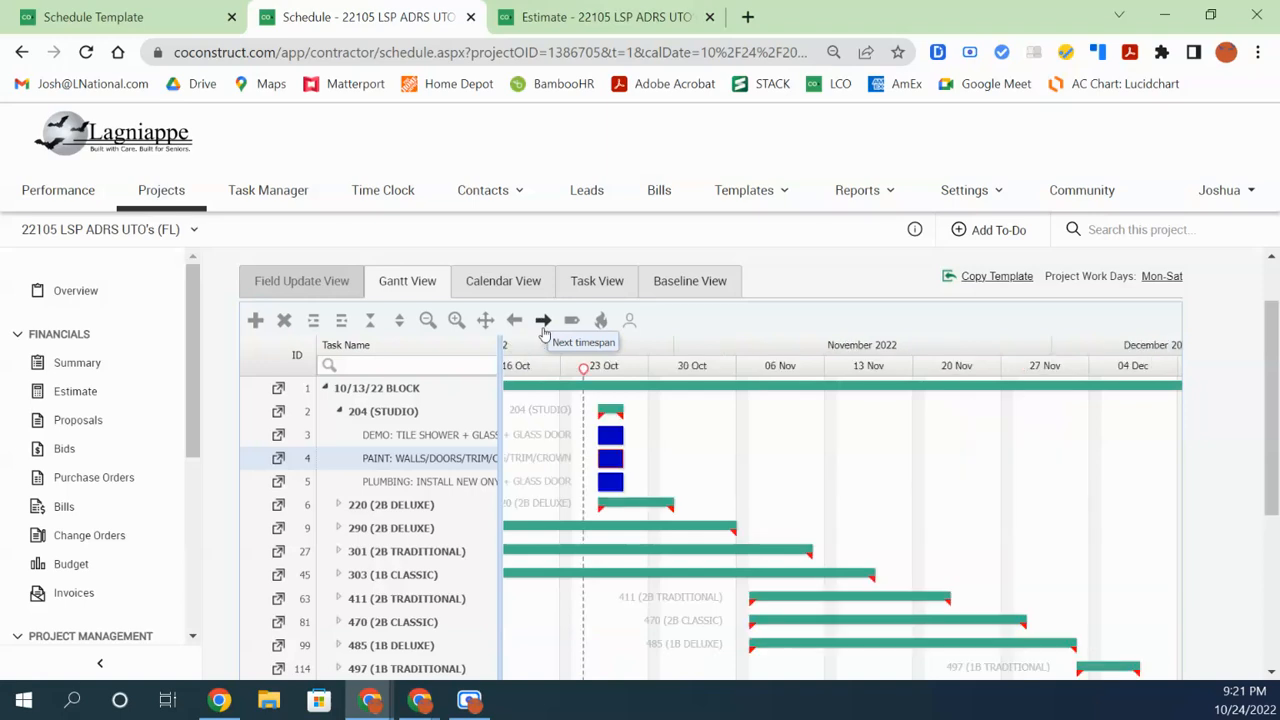
left_click(485, 320)
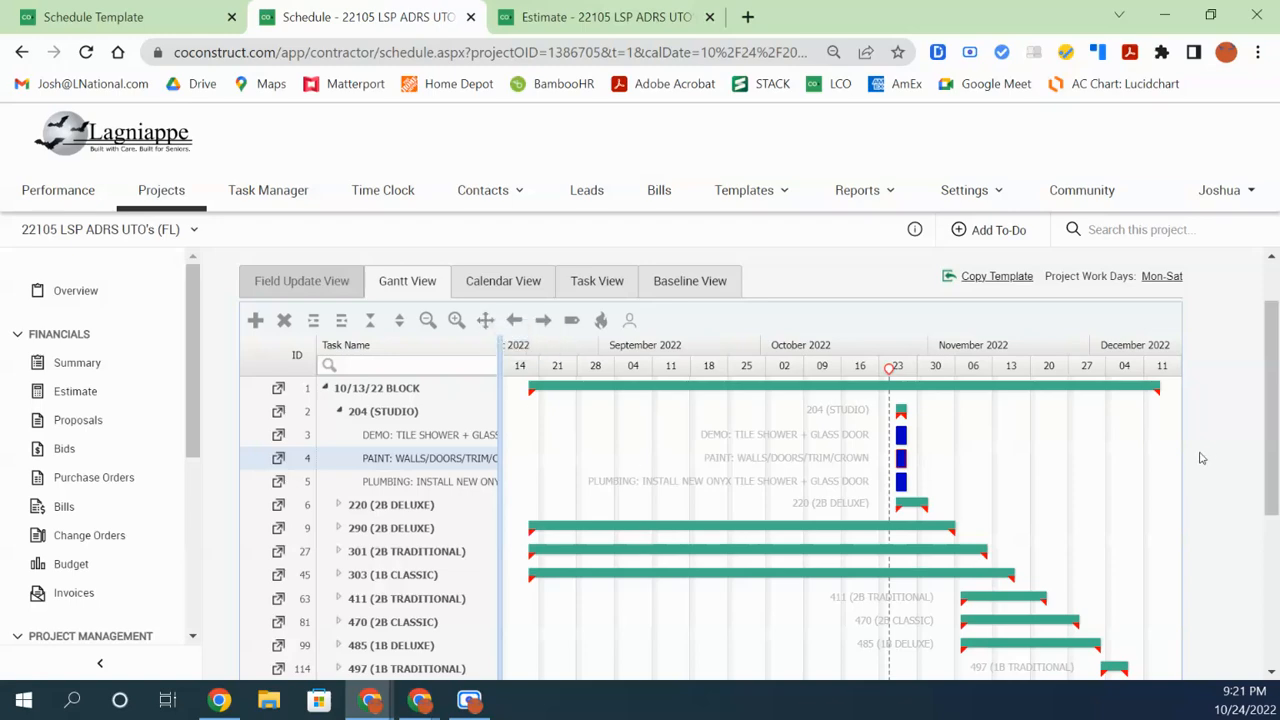
left_click_drag(1273, 450, 1278, 487)
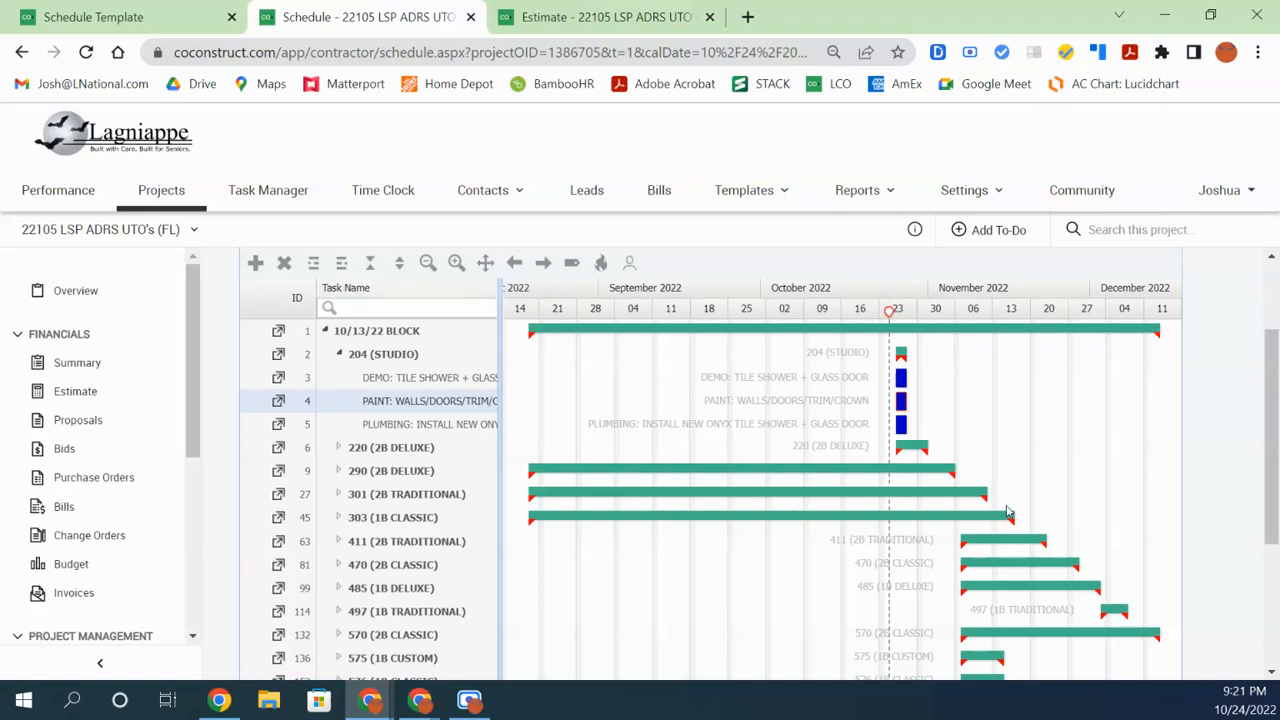
Zoom the Gantt to single-day columns and step through timespans to the week of Oct 23
left_click(455, 264)
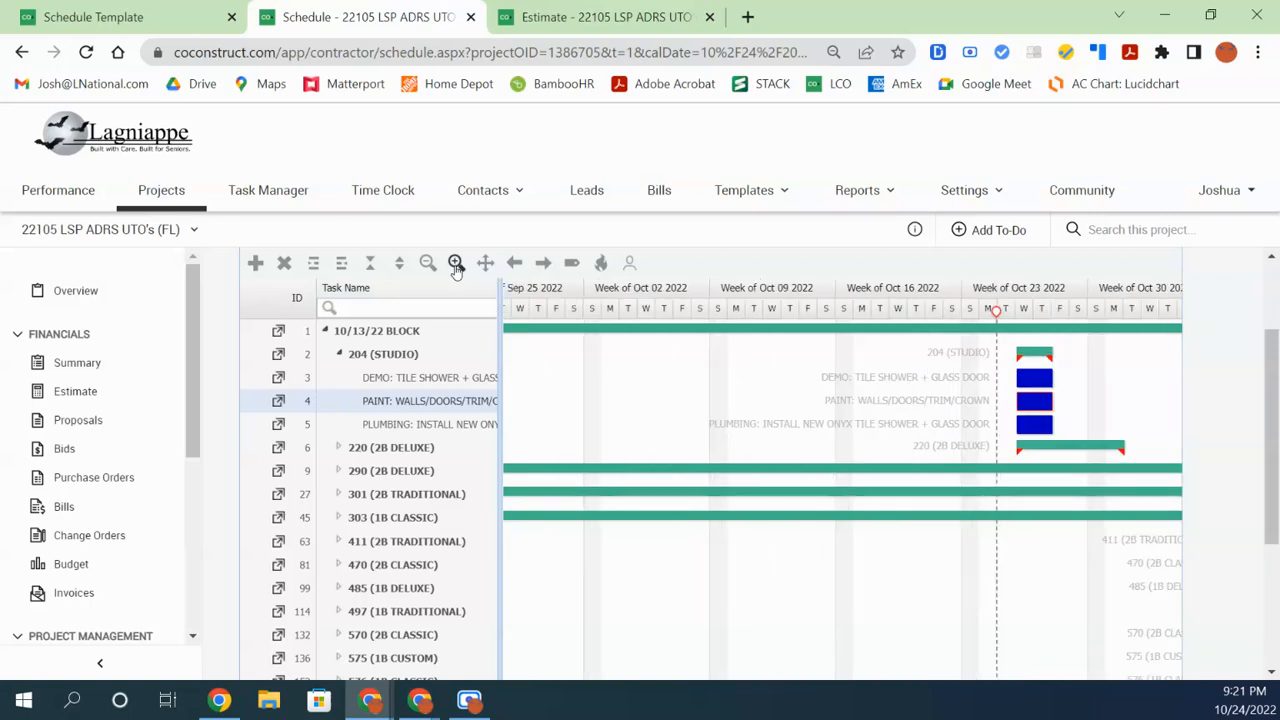
left_click(455, 264)
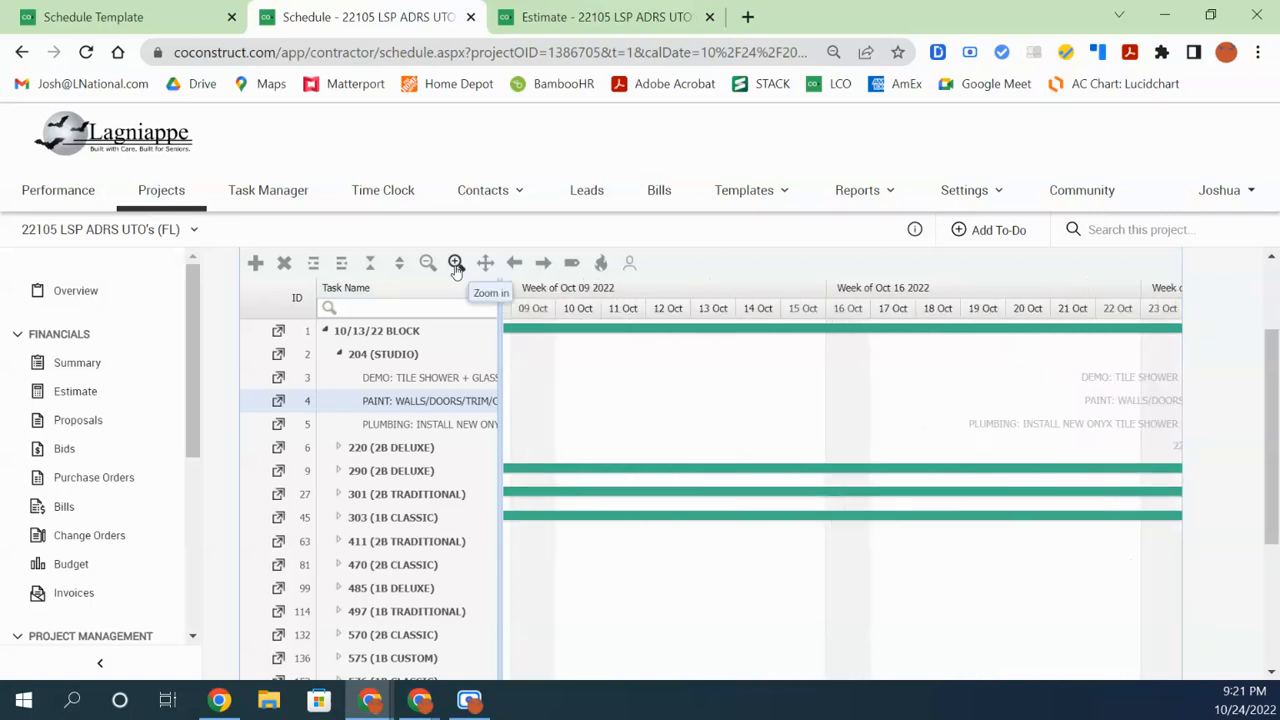
left_click(543, 263)
left_click(543, 263)
left_click(543, 263)
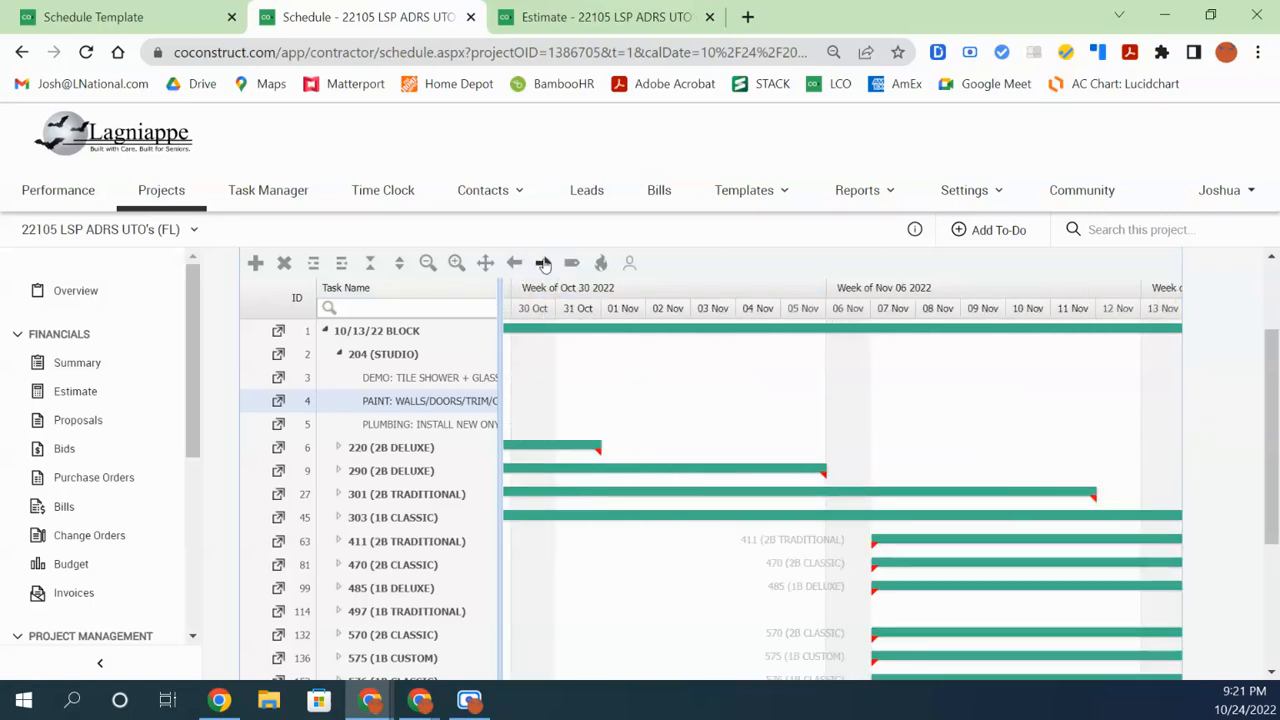
left_click(514, 263)
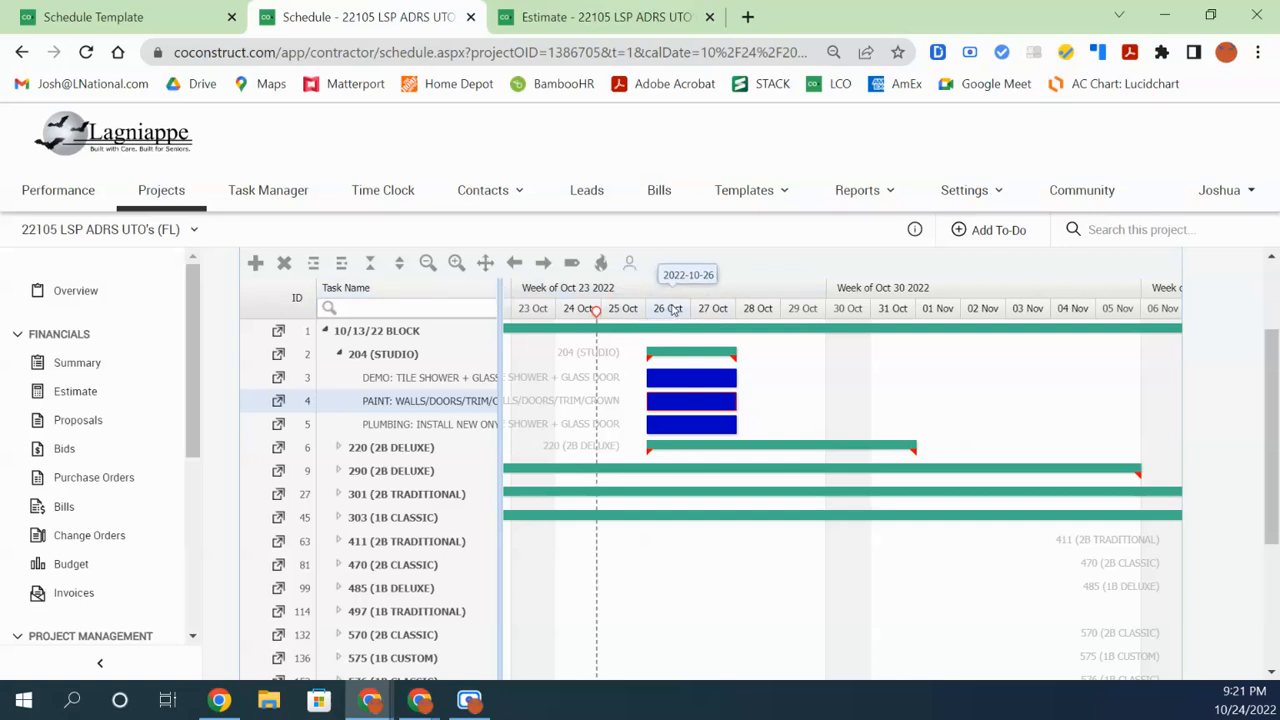
Zoom the timeline out from weekly to a quarterly scale covering August 2022 to January 2023
left_click(428, 263)
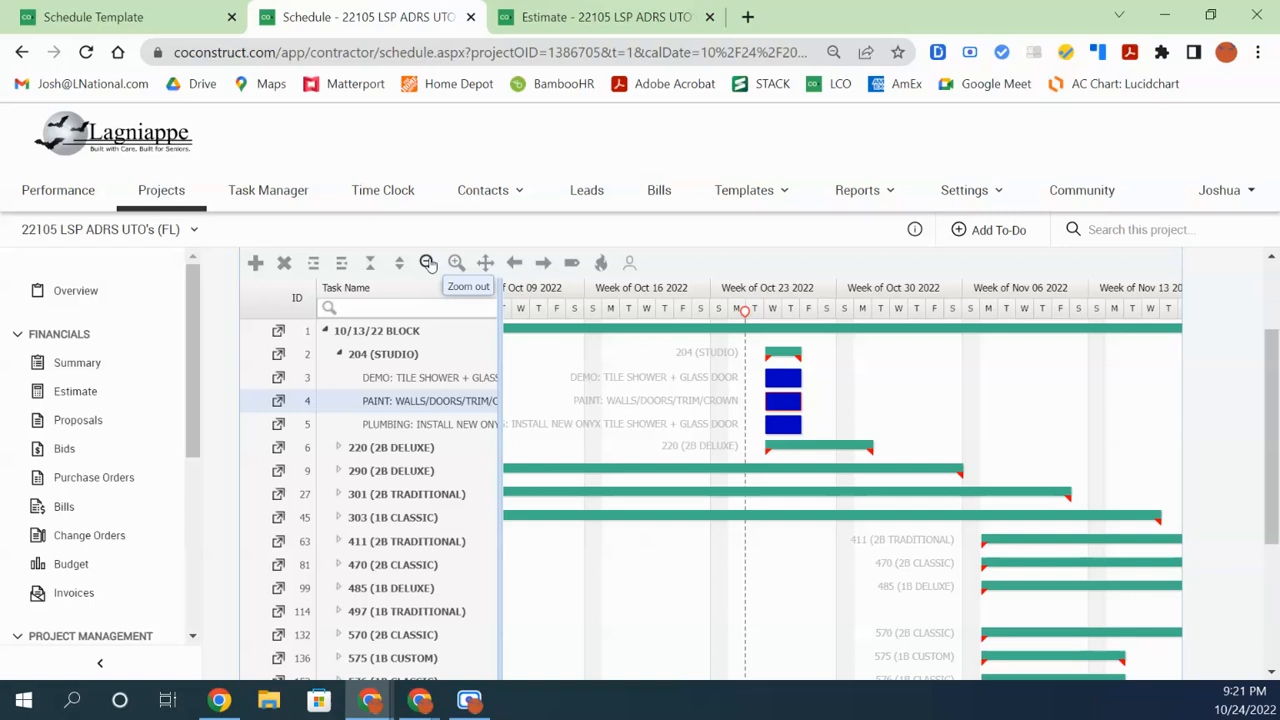
left_click(428, 263)
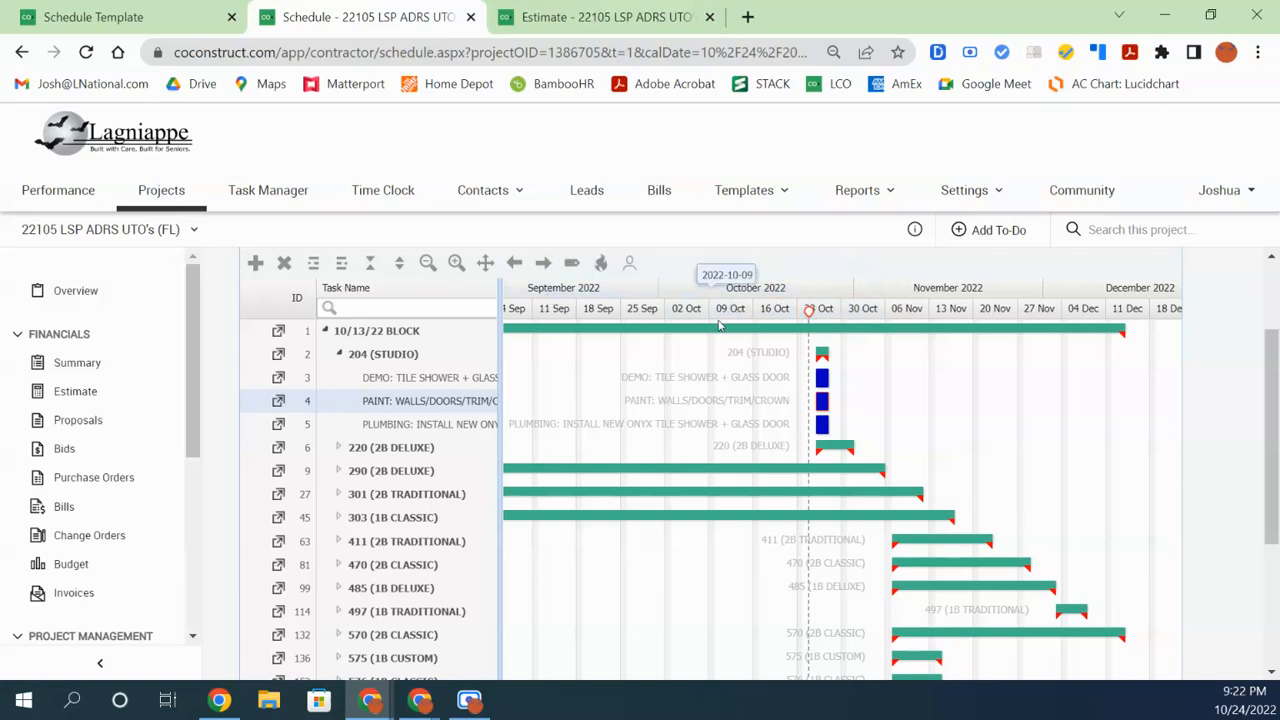
left_click(427, 263)
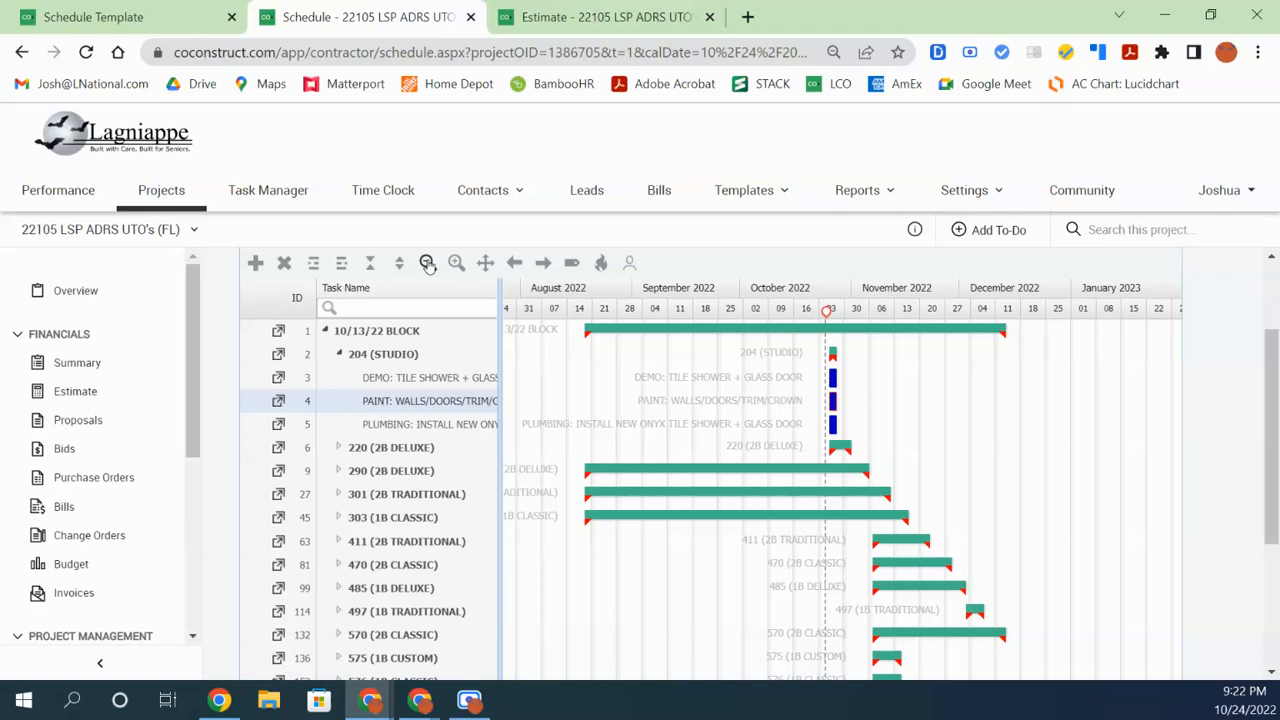
left_click(427, 263)
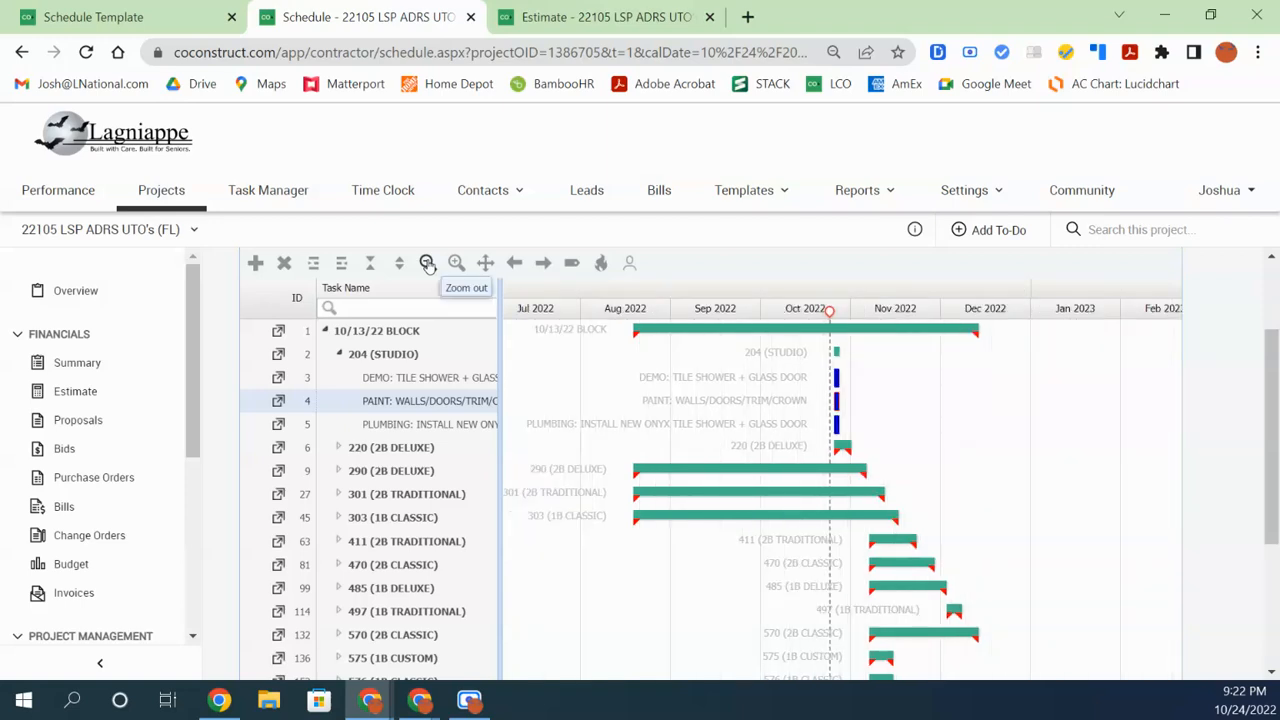
left_click(427, 263)
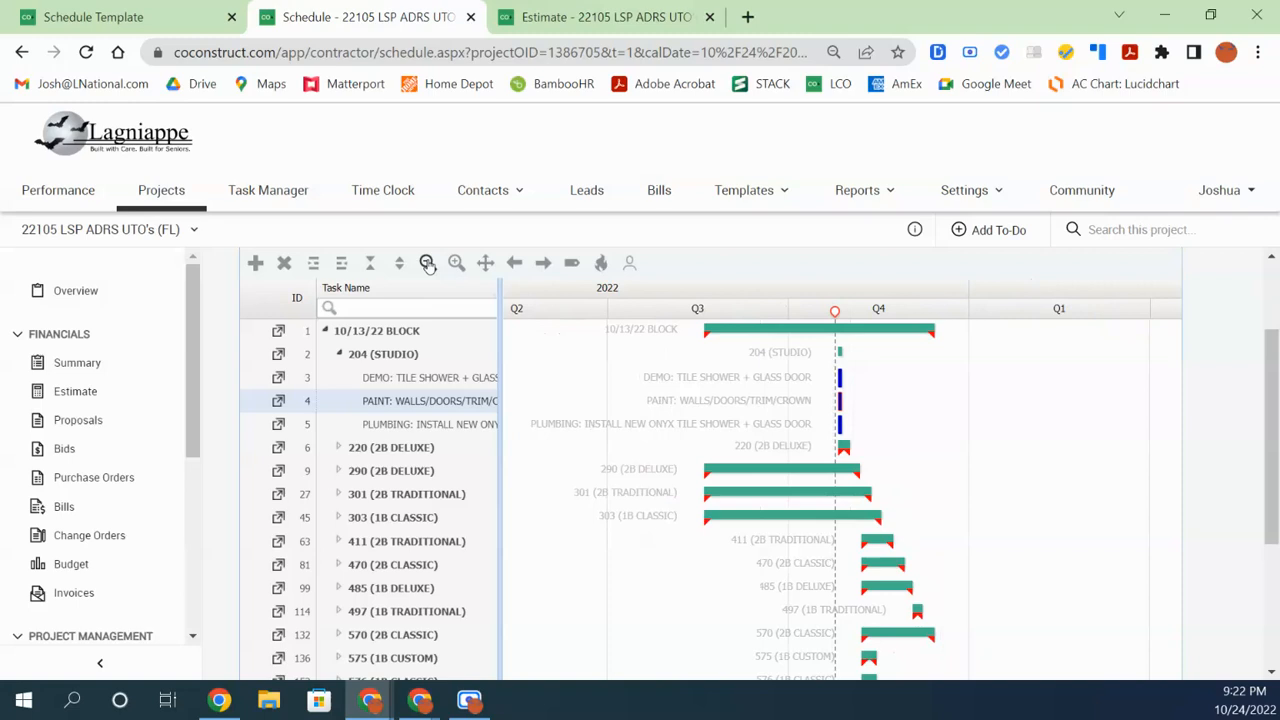
Zoom back in to a weekly/daily scale and expand every group in the task tree
double_click(457, 263)
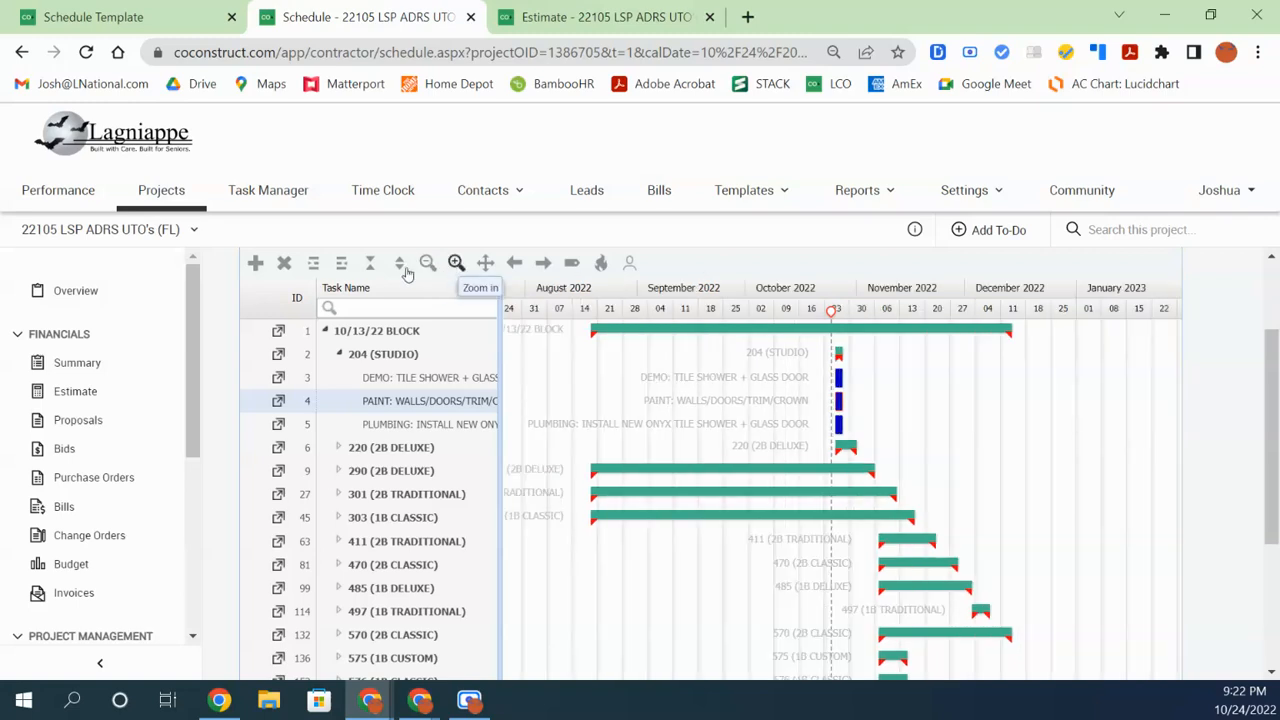
left_click(457, 263)
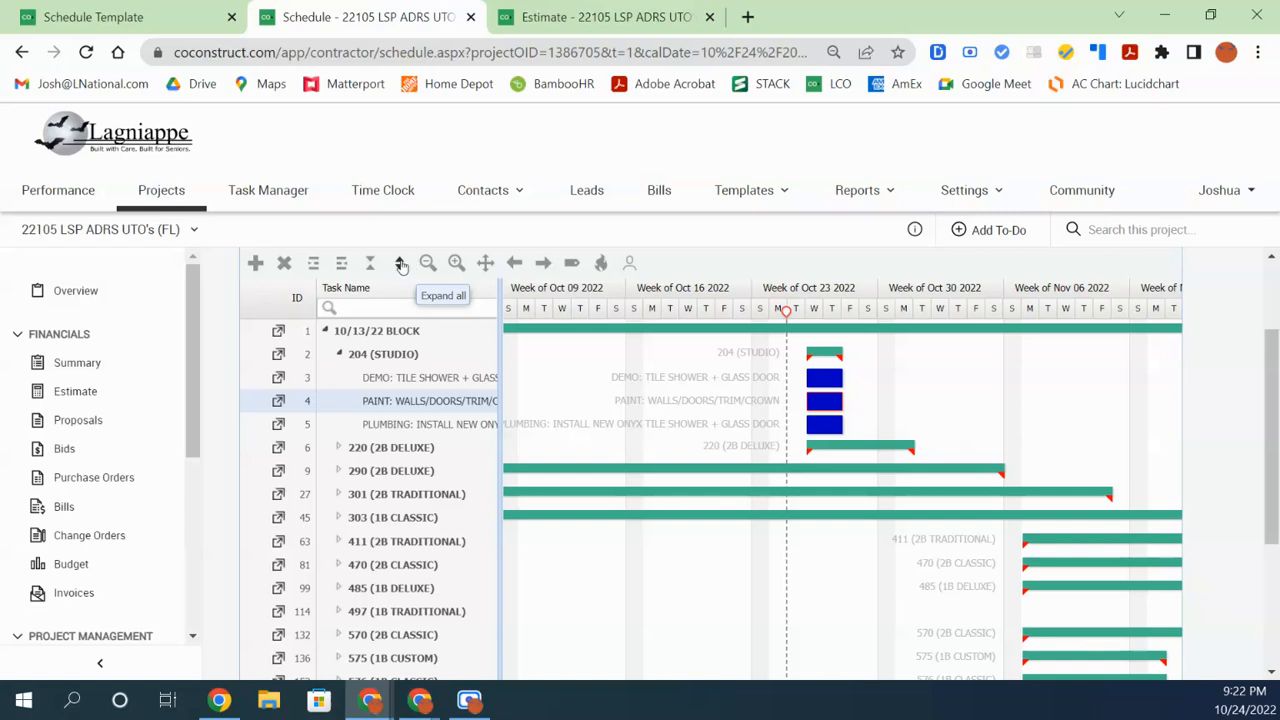
left_click(400, 263)
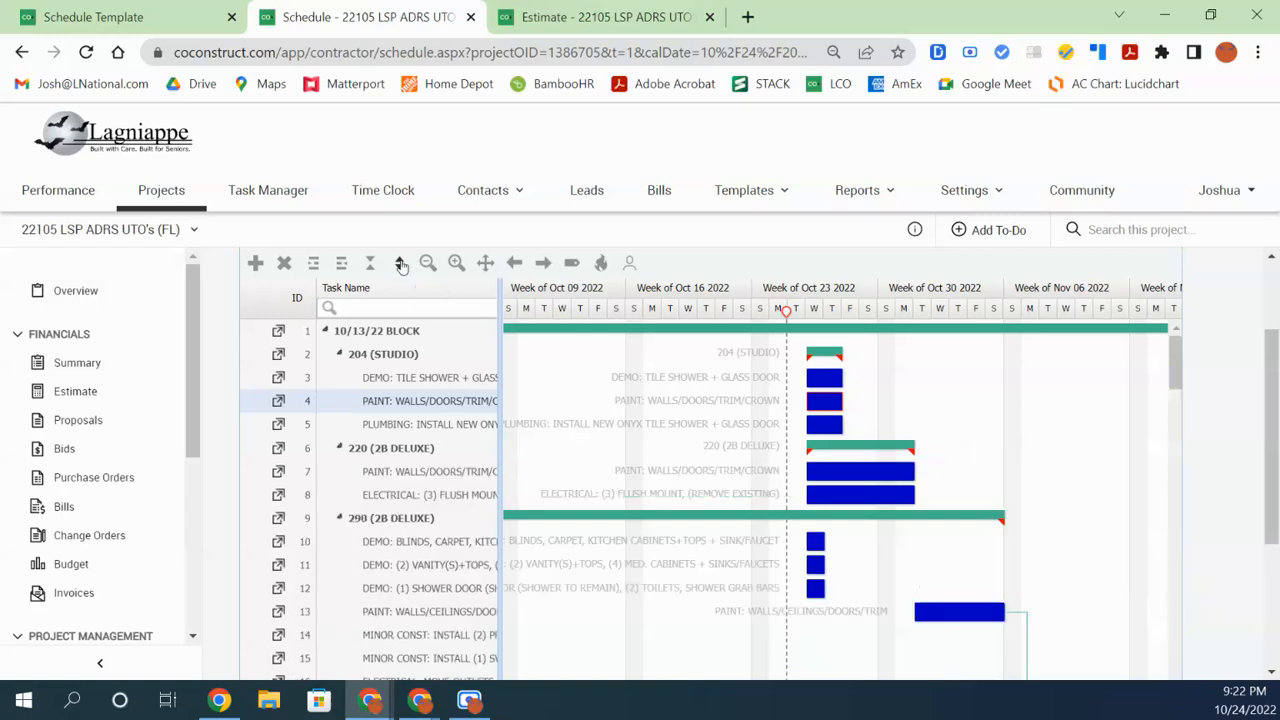
Collapse and re-expand the 290 (2B DELUXE) group a few times, leaving it collapsed
left_click(340, 518)
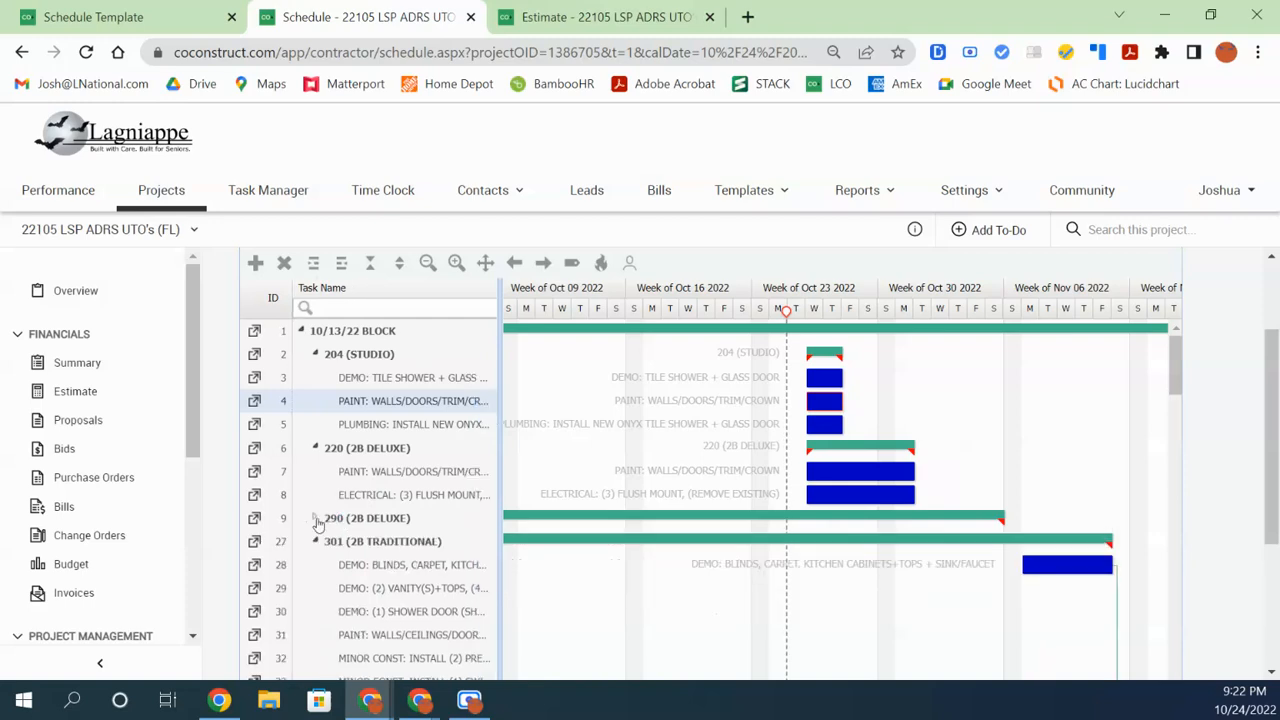
left_click(315, 518)
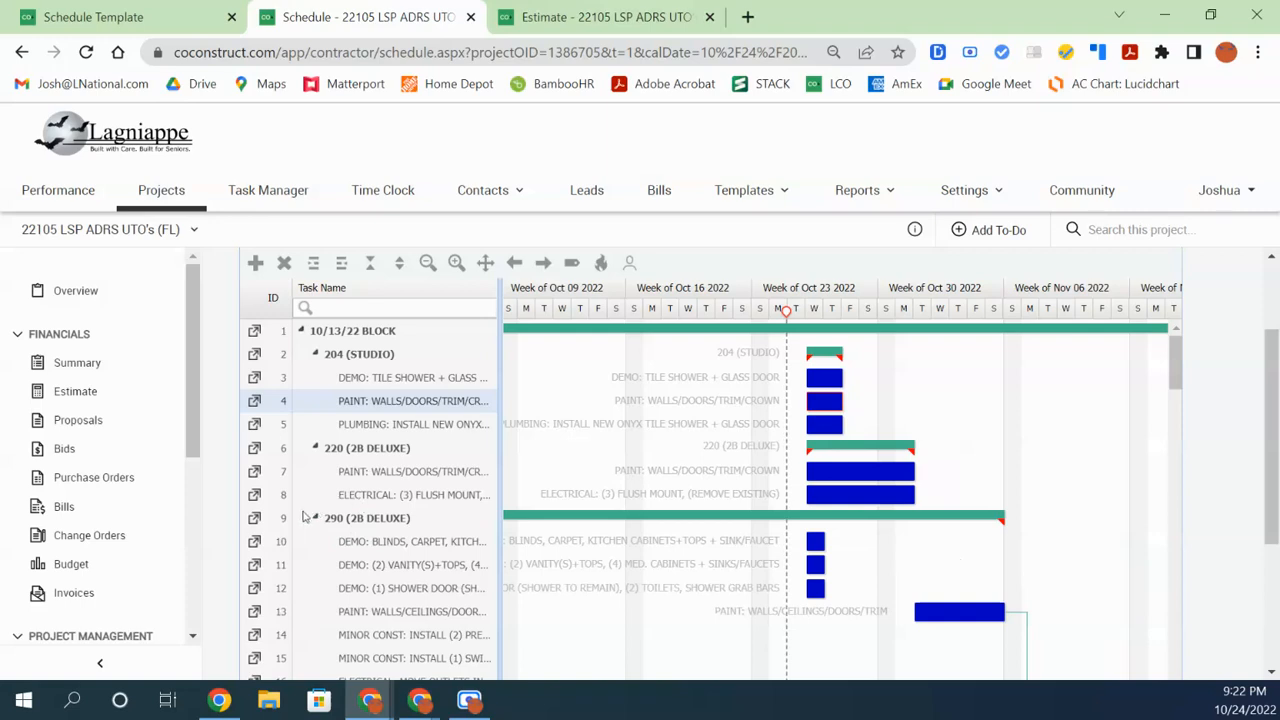
left_click(316, 518)
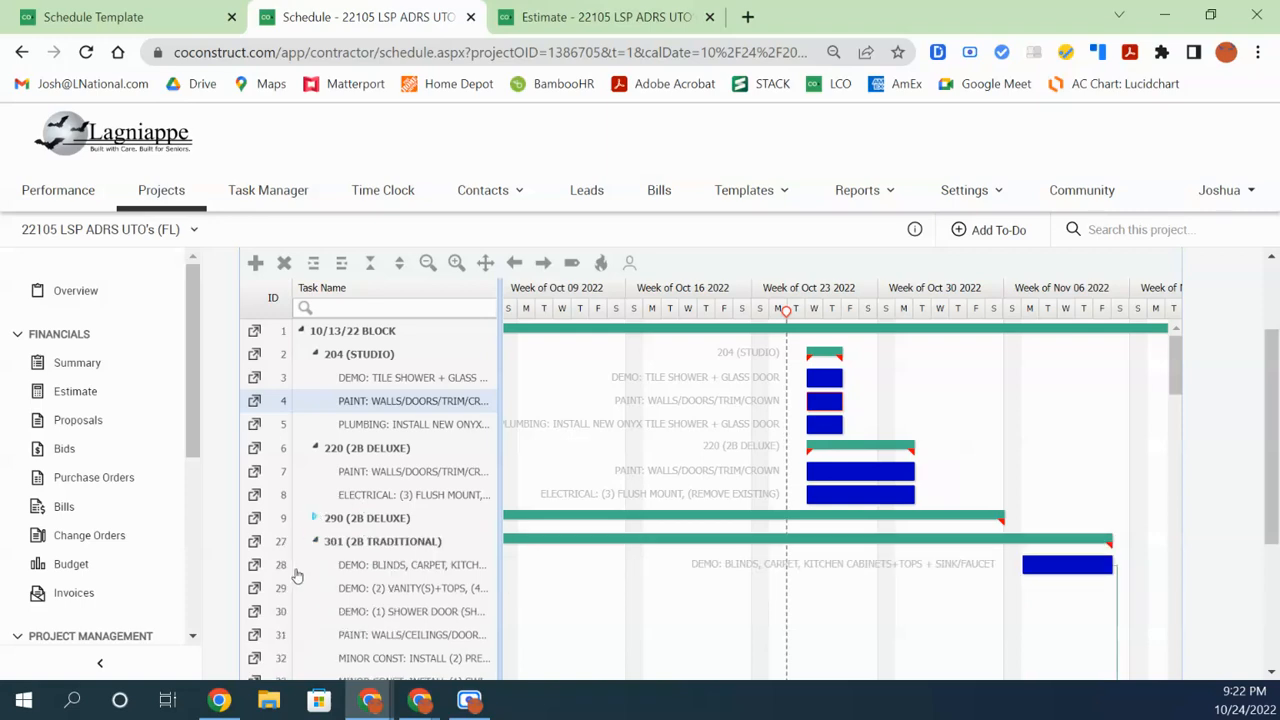
left_click(315, 518)
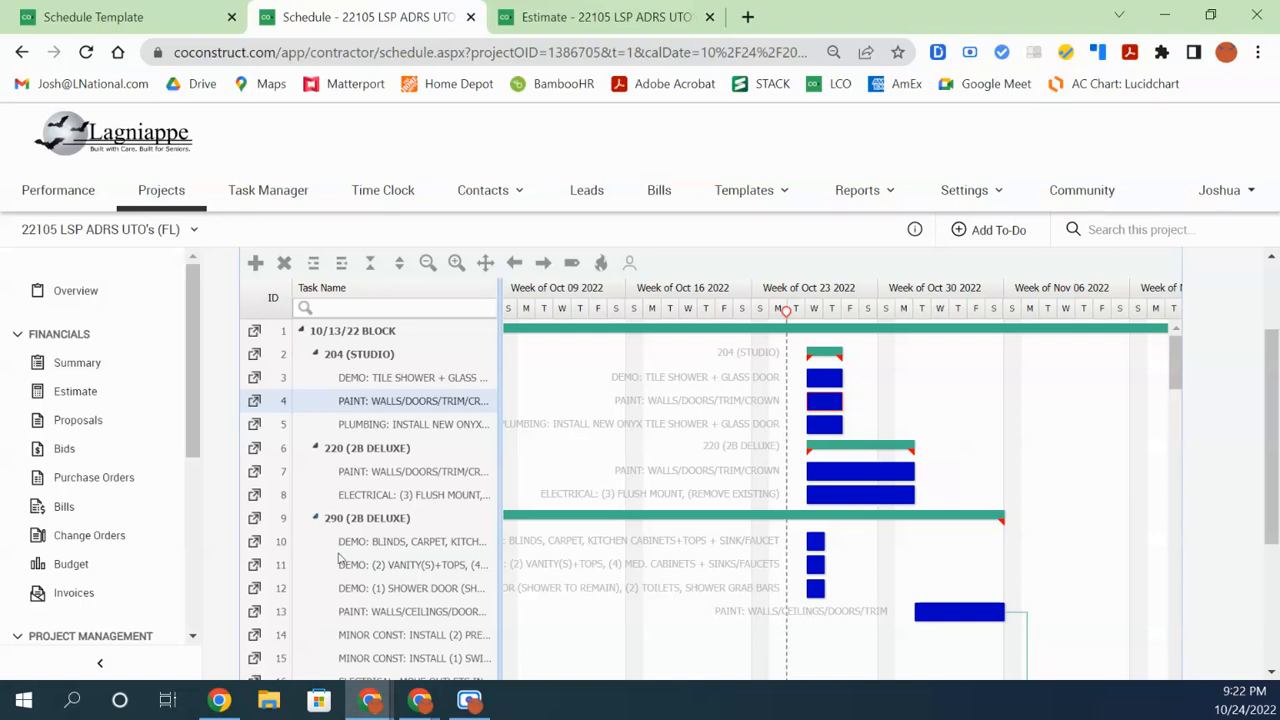
left_click(315, 518)
Collapse the whole tree, open only 10/13/22 BLOCK and 204 (STUDIO), and select its DEMO task
left_click(399, 263)
left_click(370, 264)
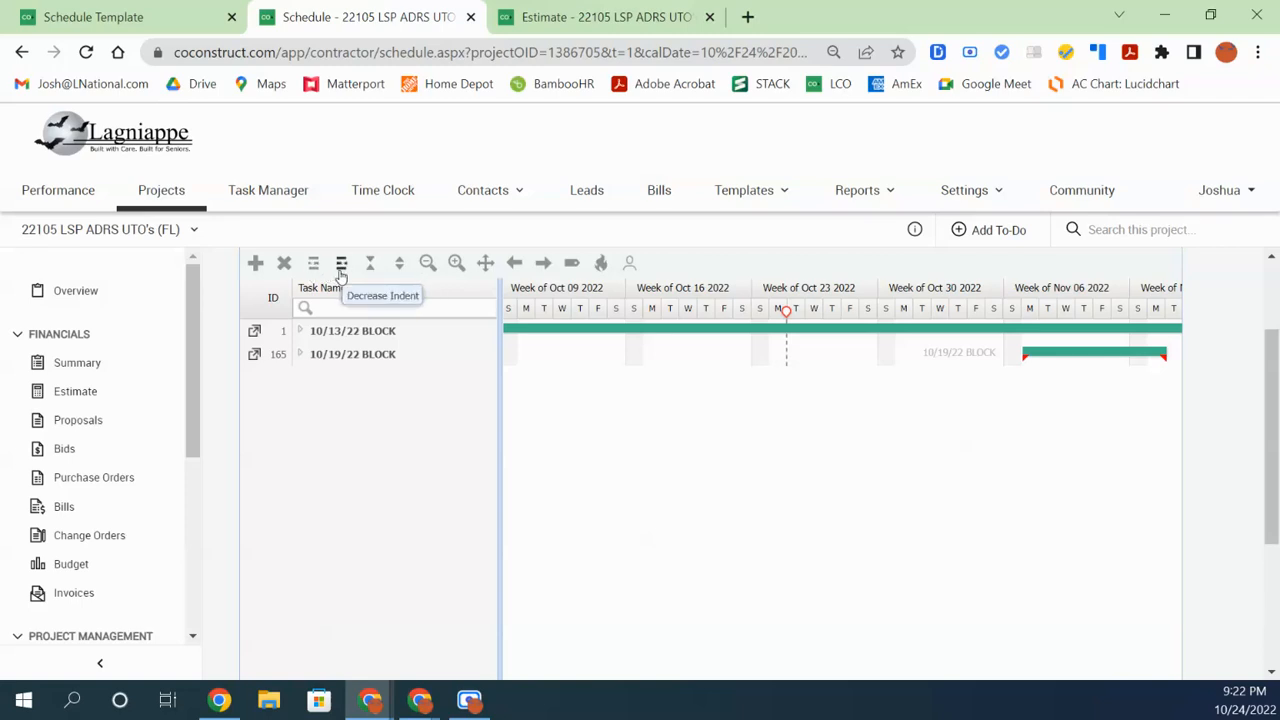
left_click(301, 332)
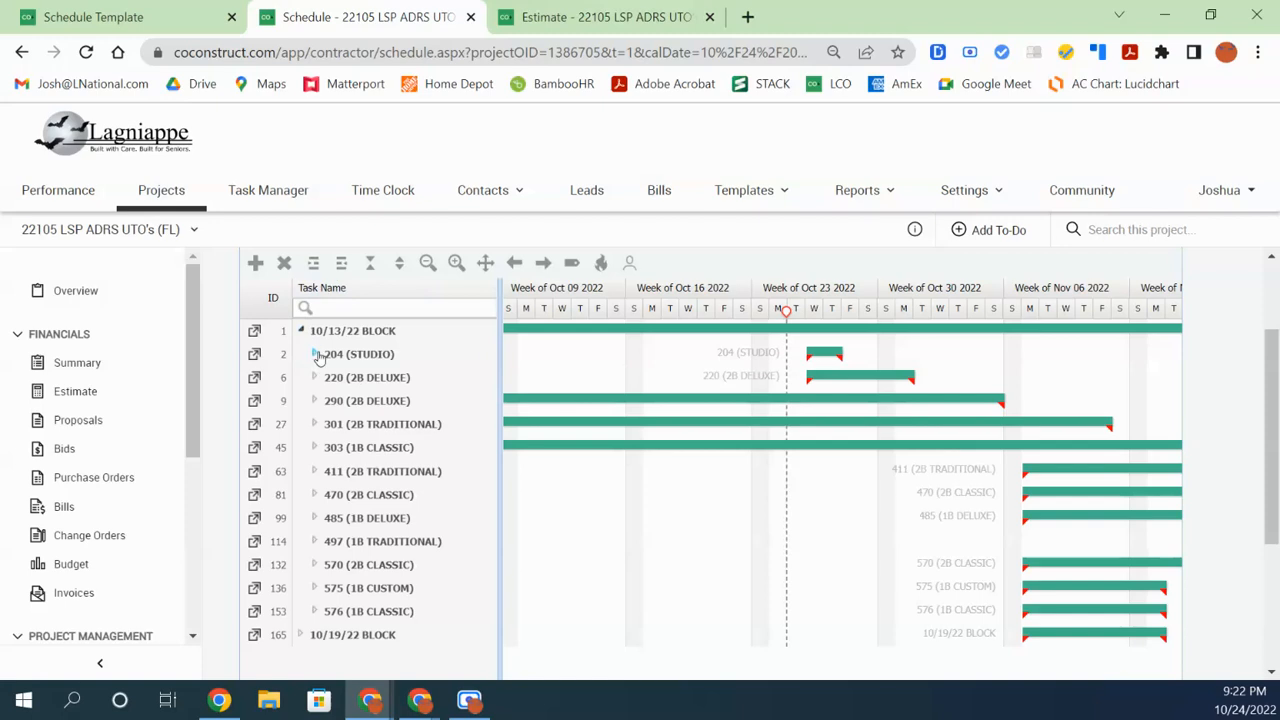
left_click(315, 355)
left_click(408, 380)
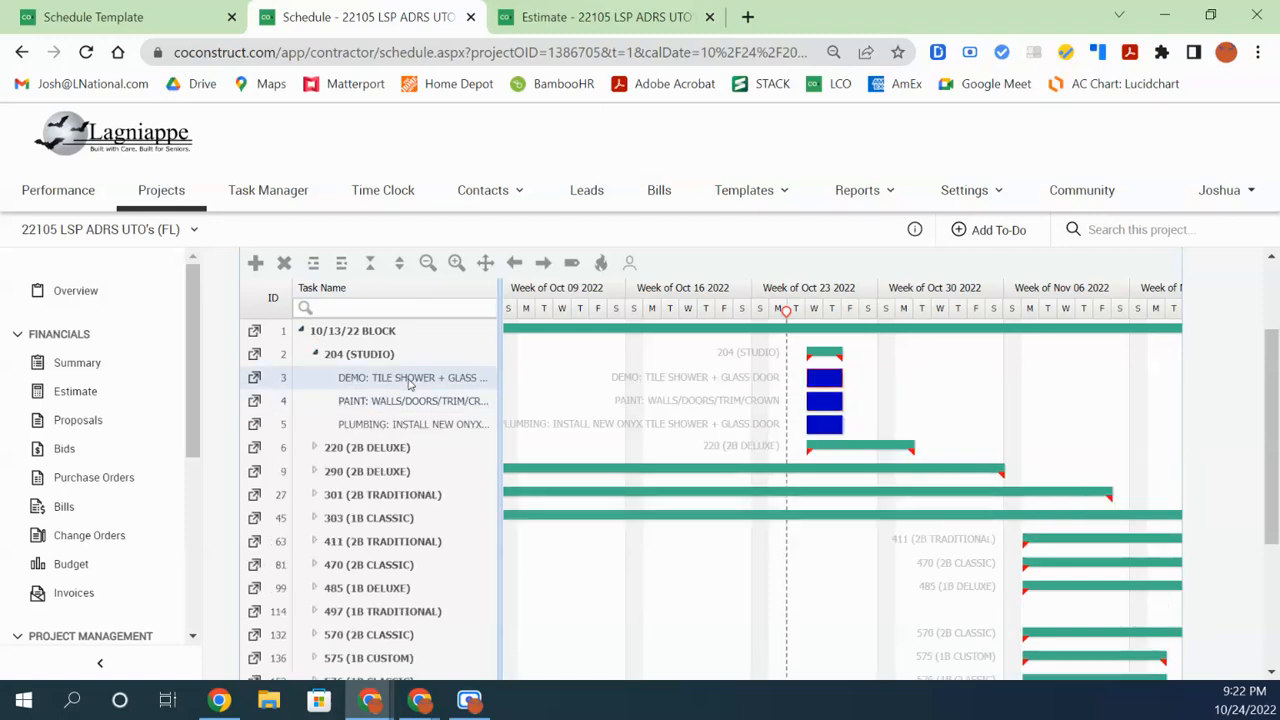
Widen the task grid to show the % and Assignees columns, then reselect the DEMO task
left_click_drag(499, 413, 777, 440)
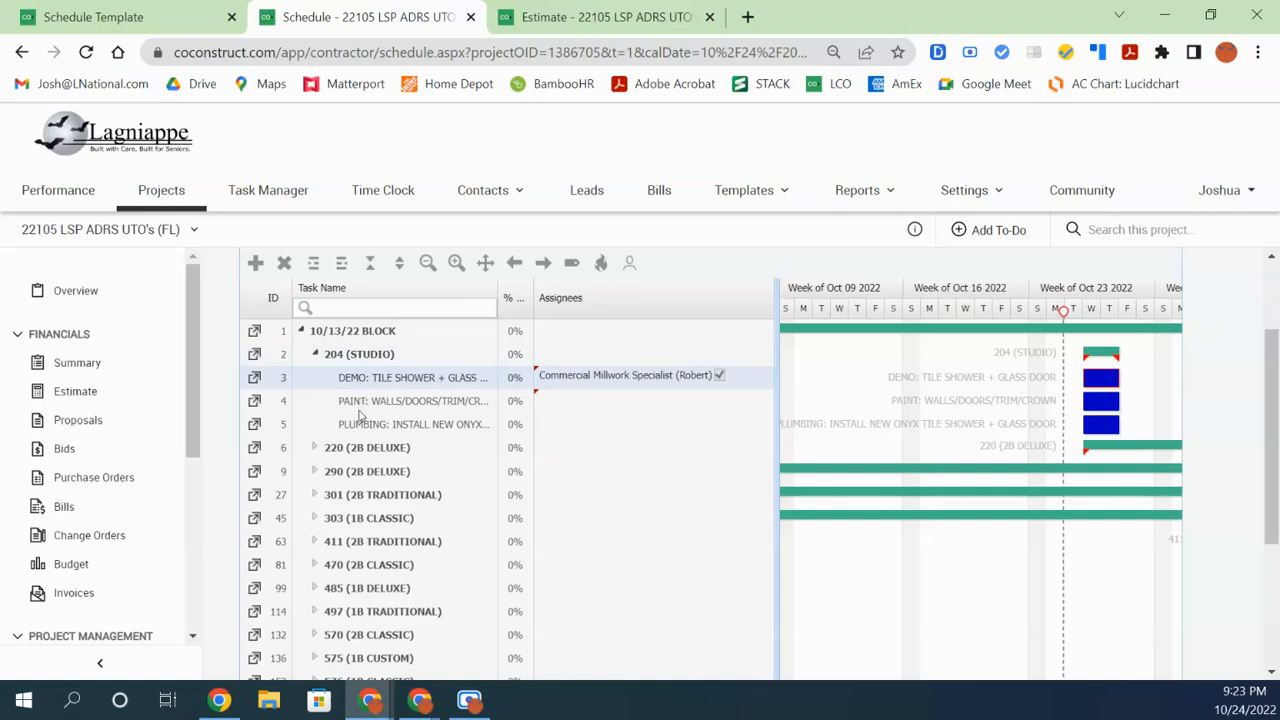
left_click(360, 357)
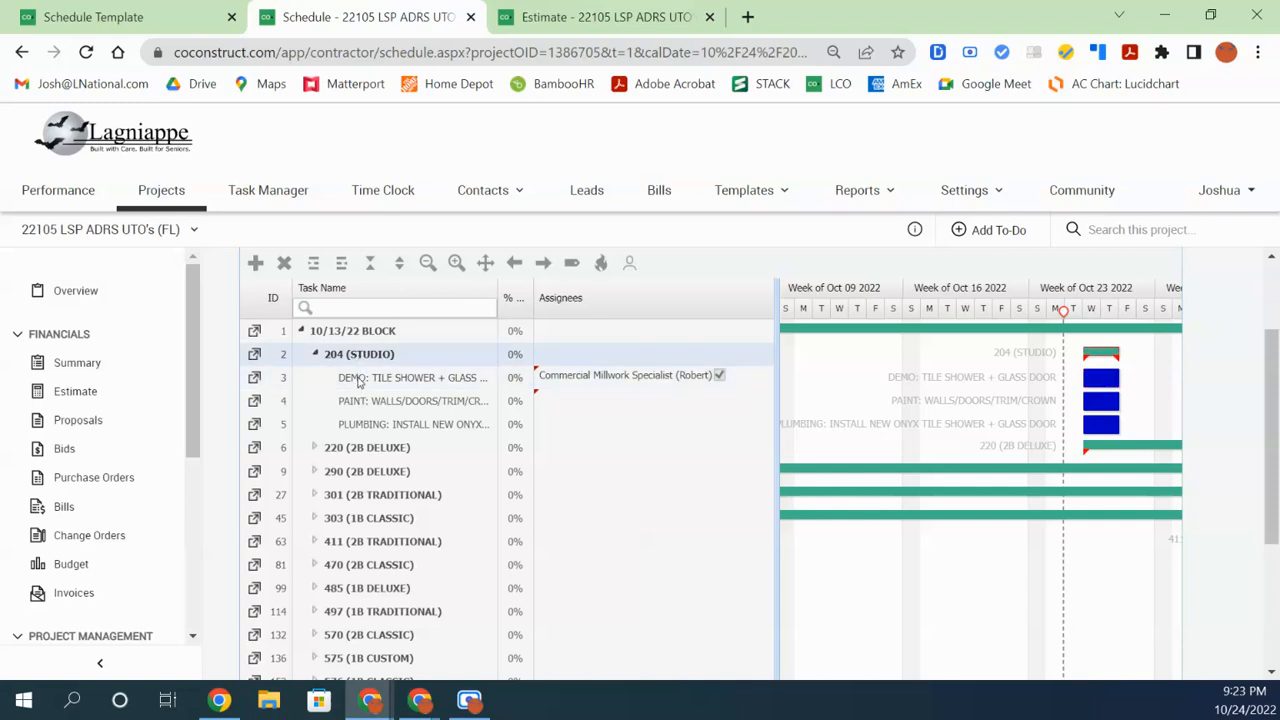
left_click(358, 381)
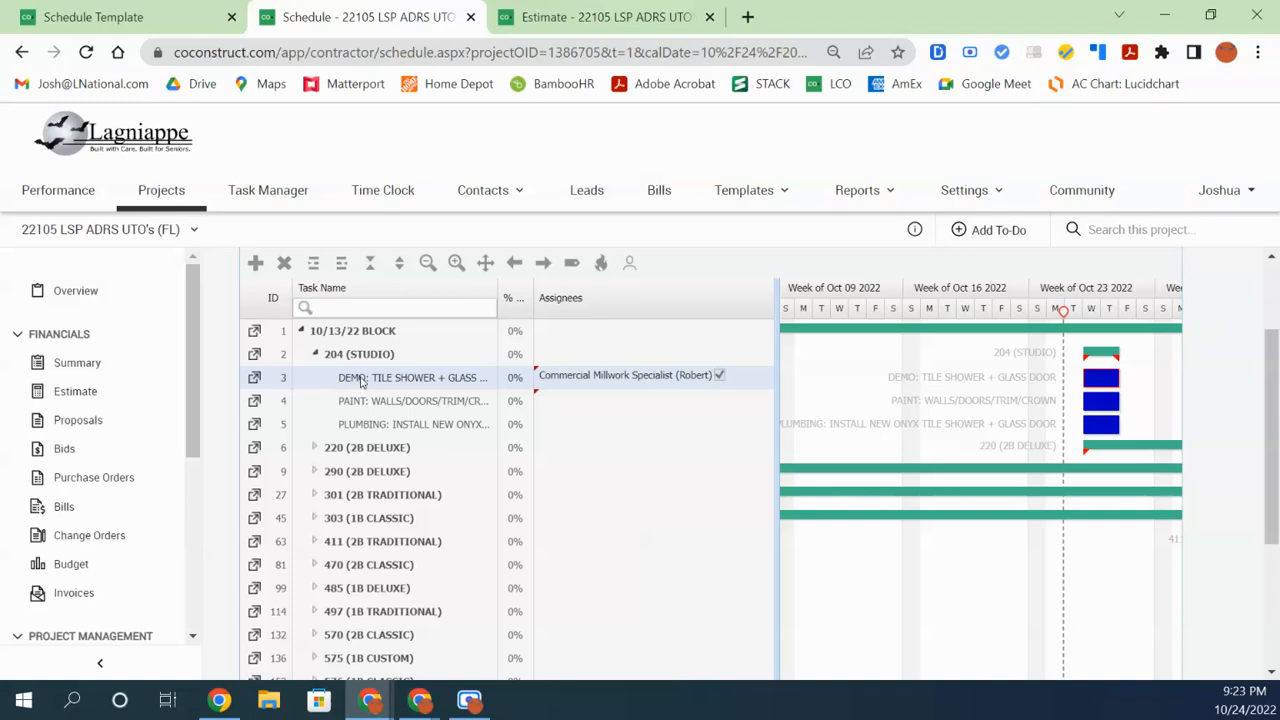
Insert a test task above the DEMO: TILE SHOWER + GLASS DOOR task
right_click(361, 381)
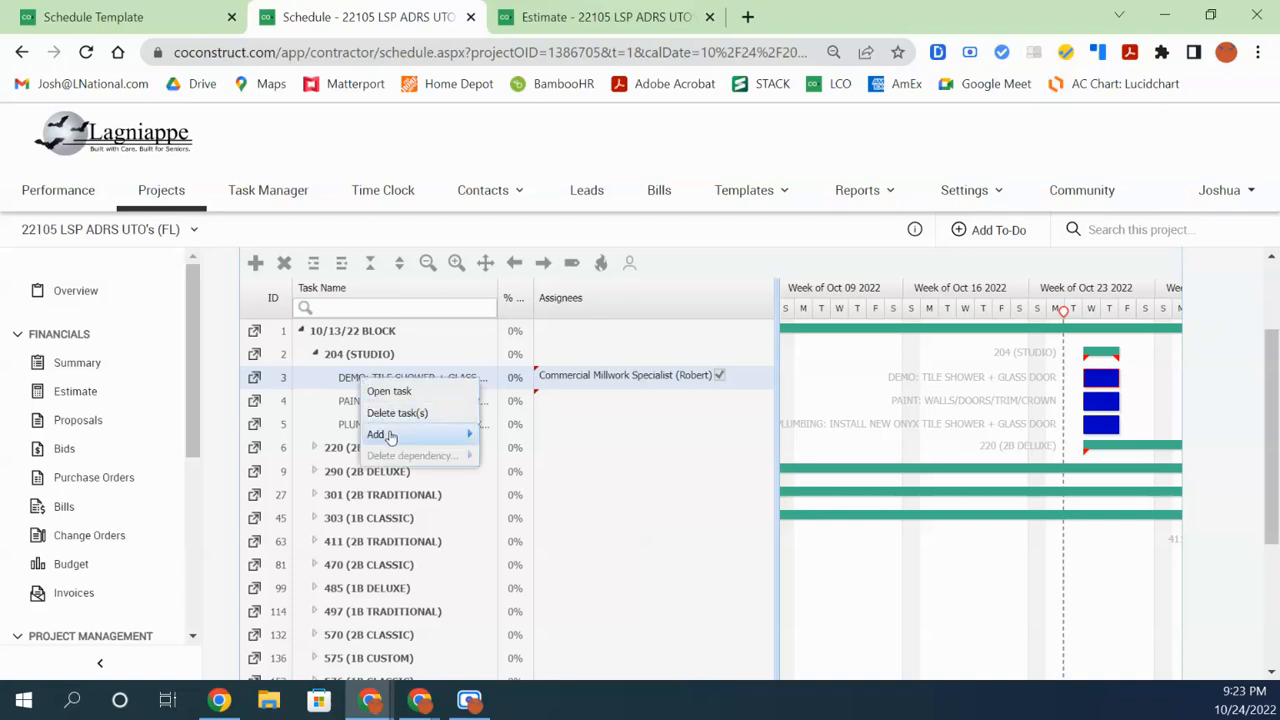
mouse_move(386, 434)
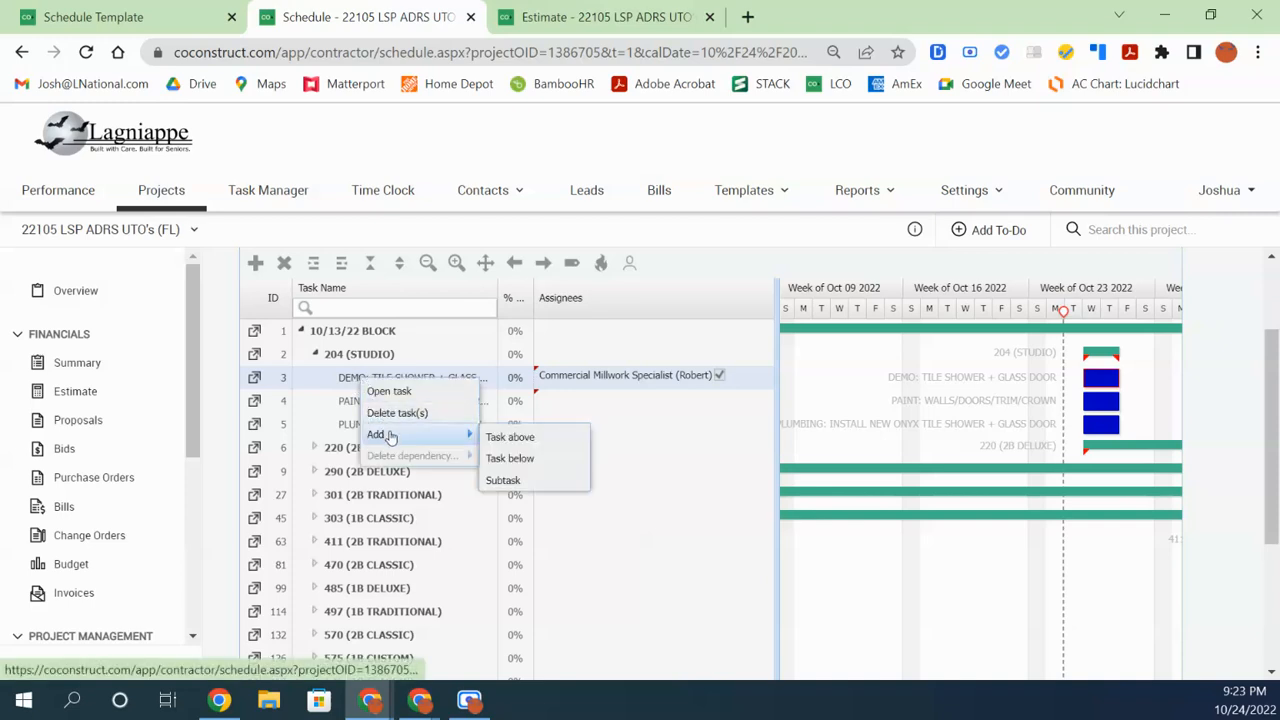
right_click(350, 385)
mouse_move(386, 441)
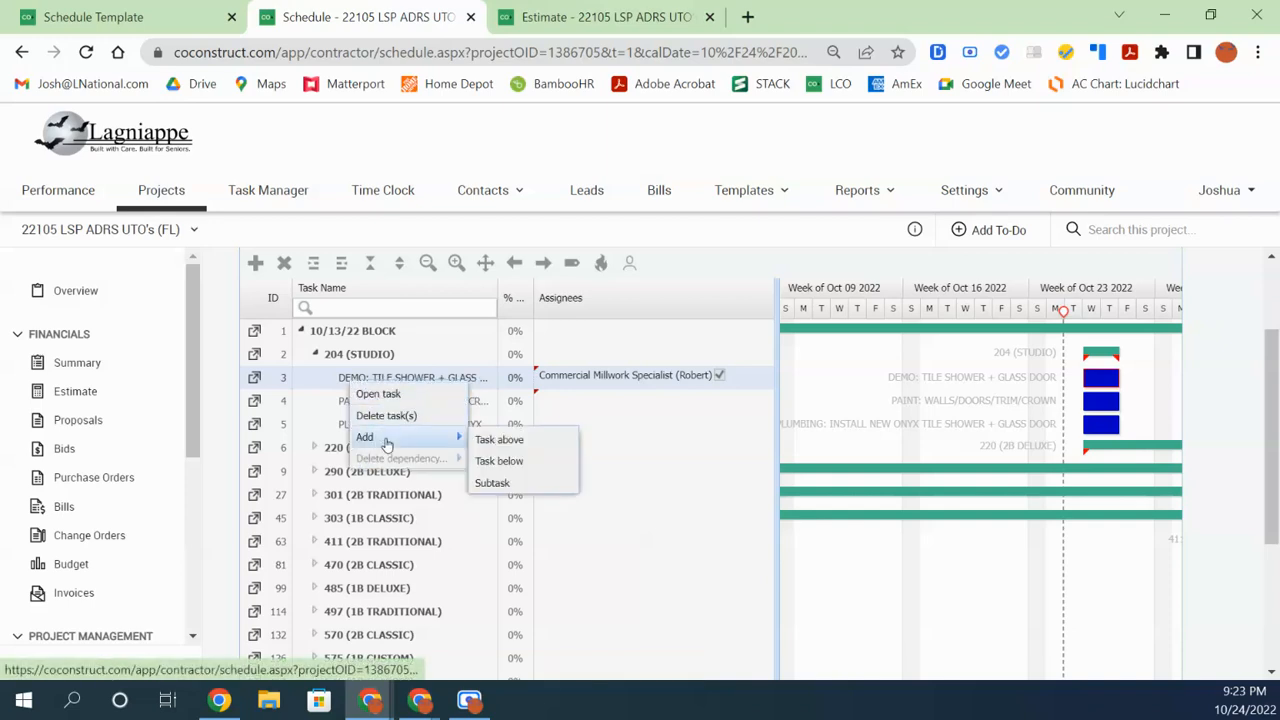
left_click(528, 441)
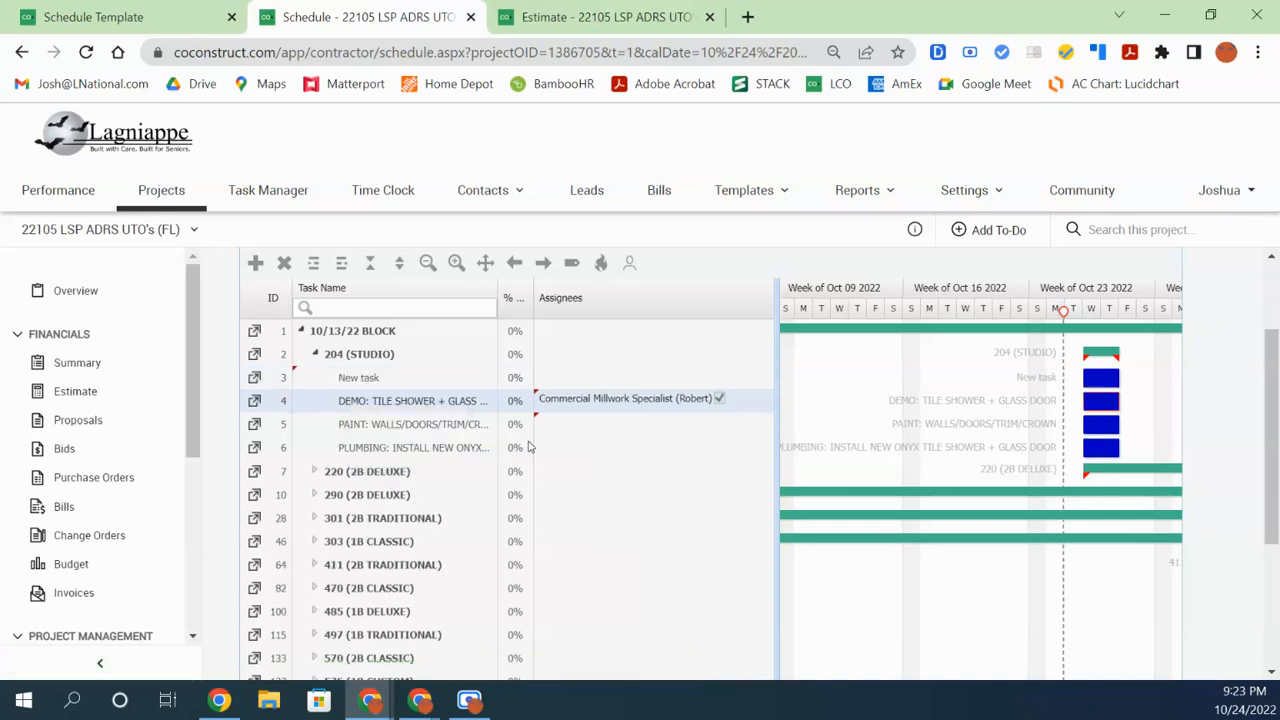
left_click(340, 379)
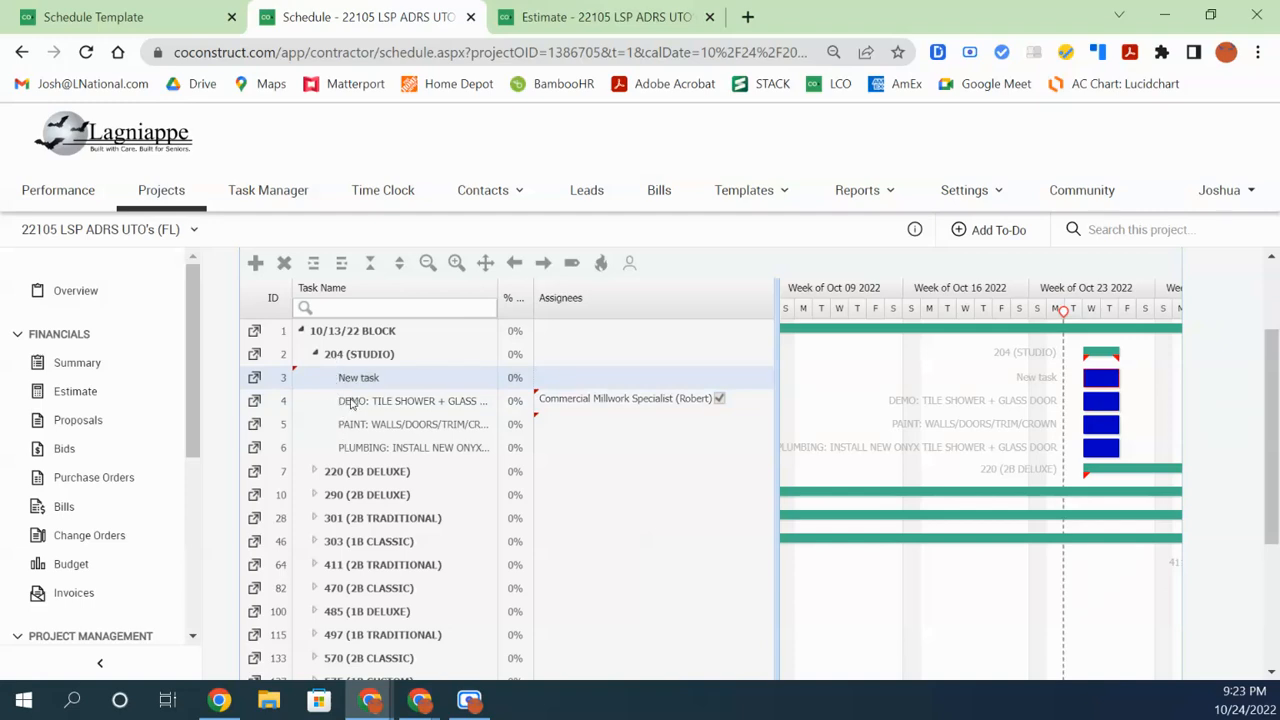
Add a new task below DEMO and a subtask under it
left_click(359, 407)
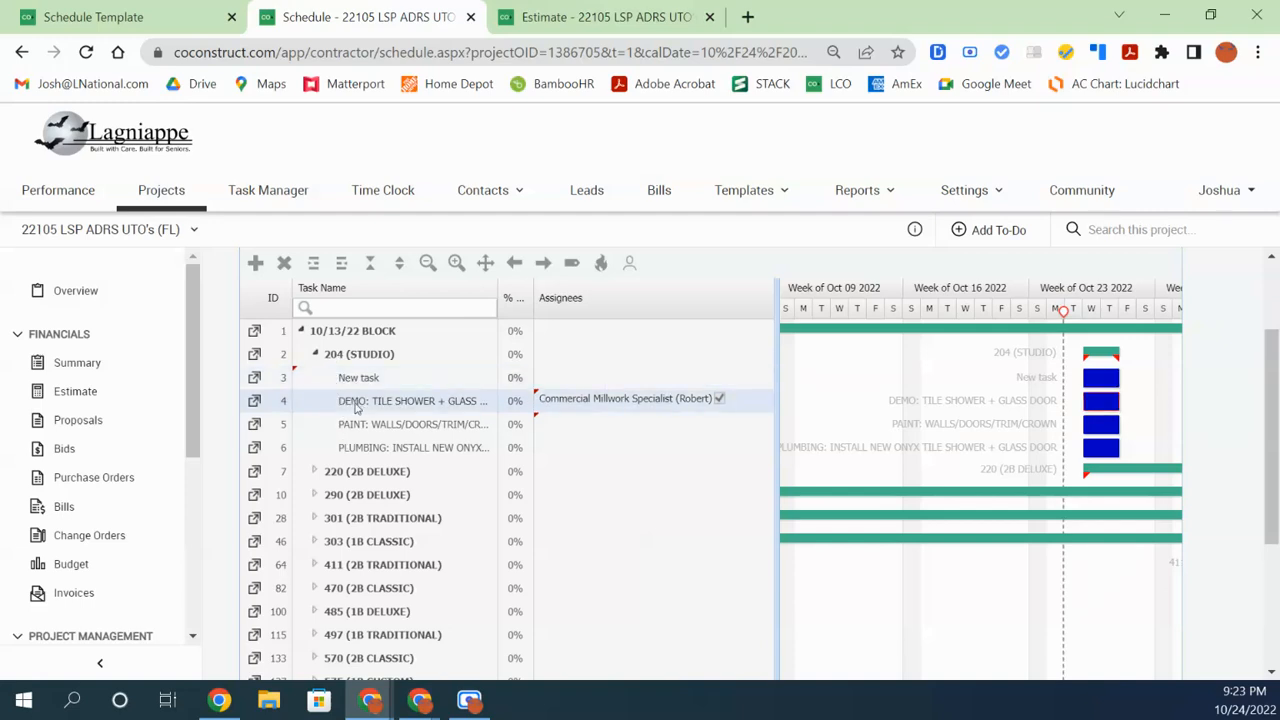
right_click(356, 404)
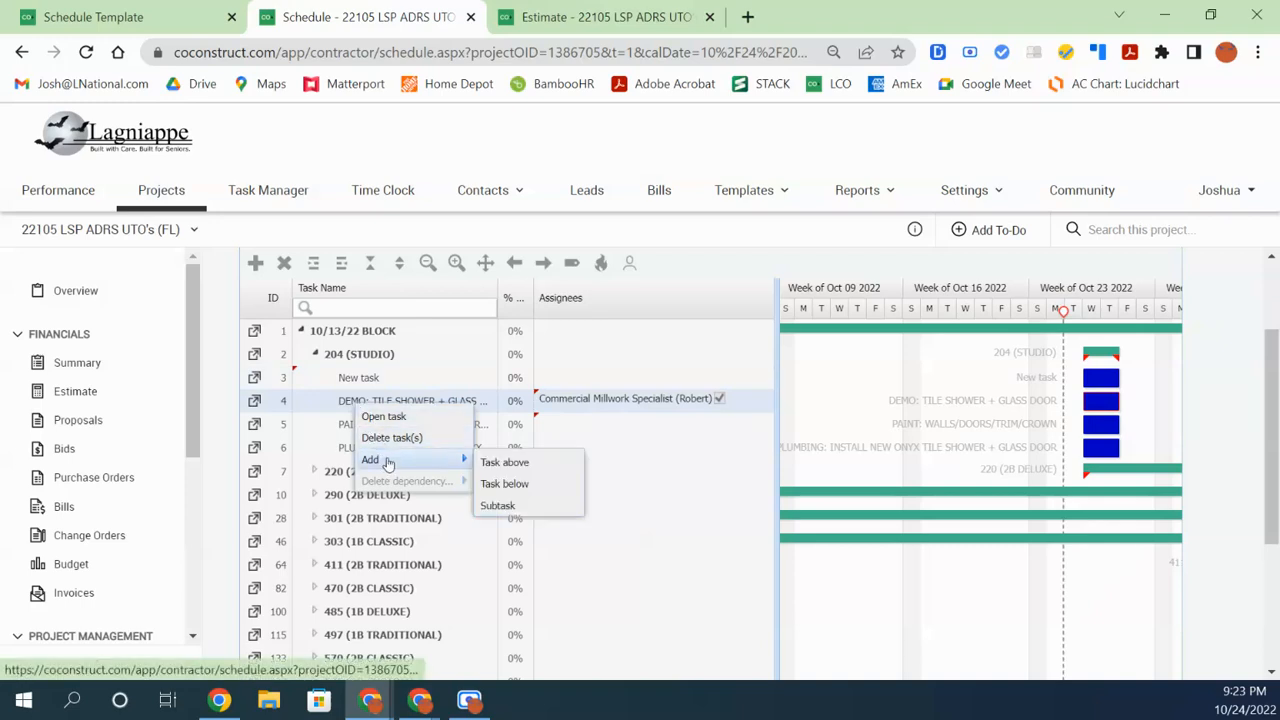
left_click(518, 483)
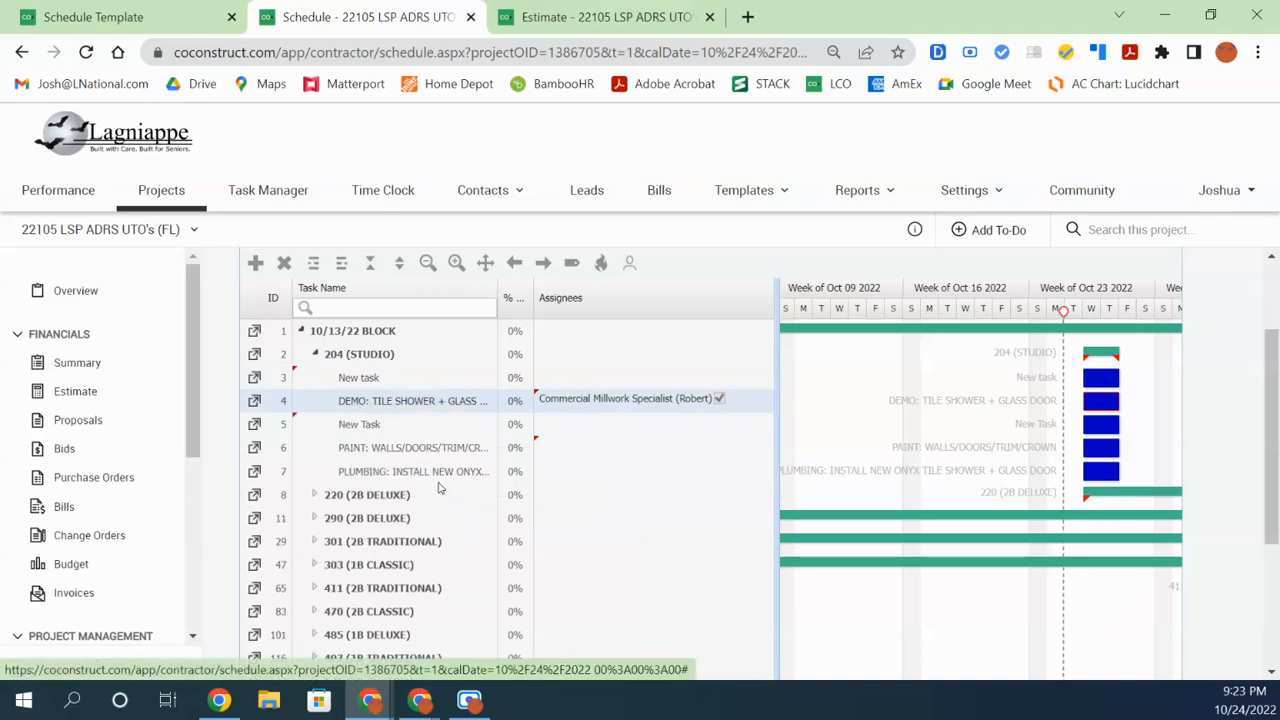
right_click(364, 410)
mouse_move(392, 464)
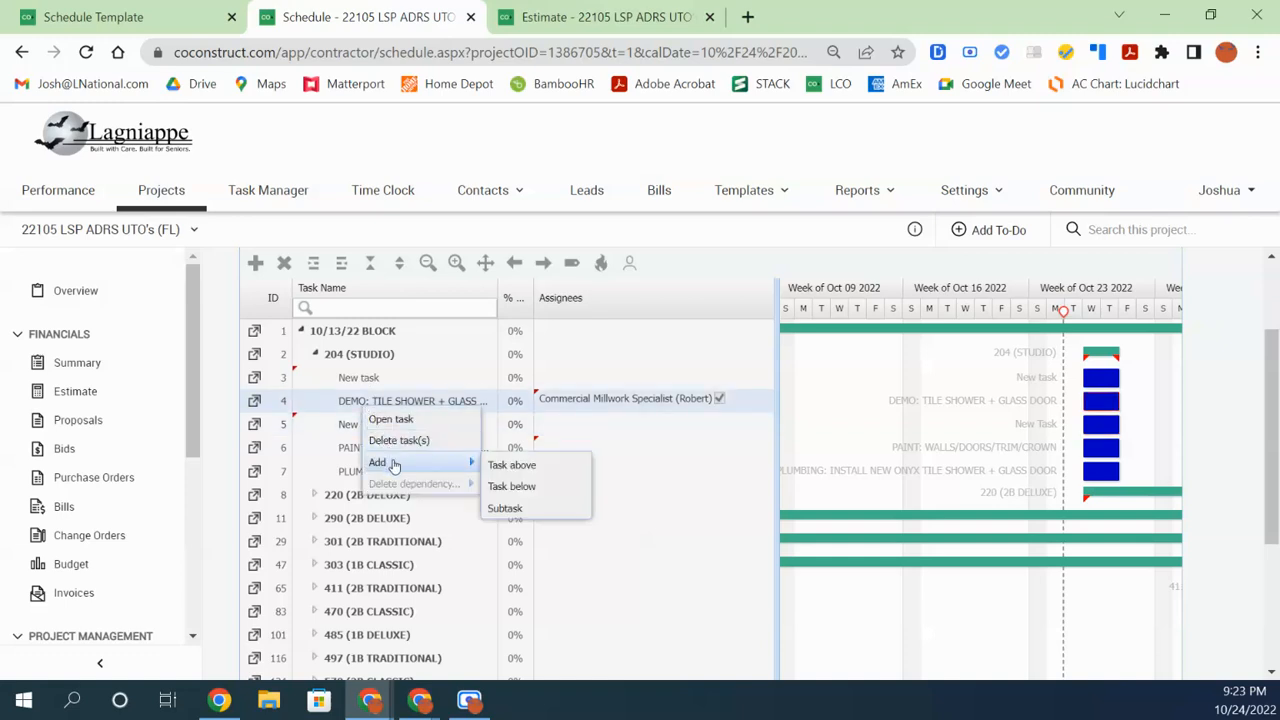
left_click(551, 512)
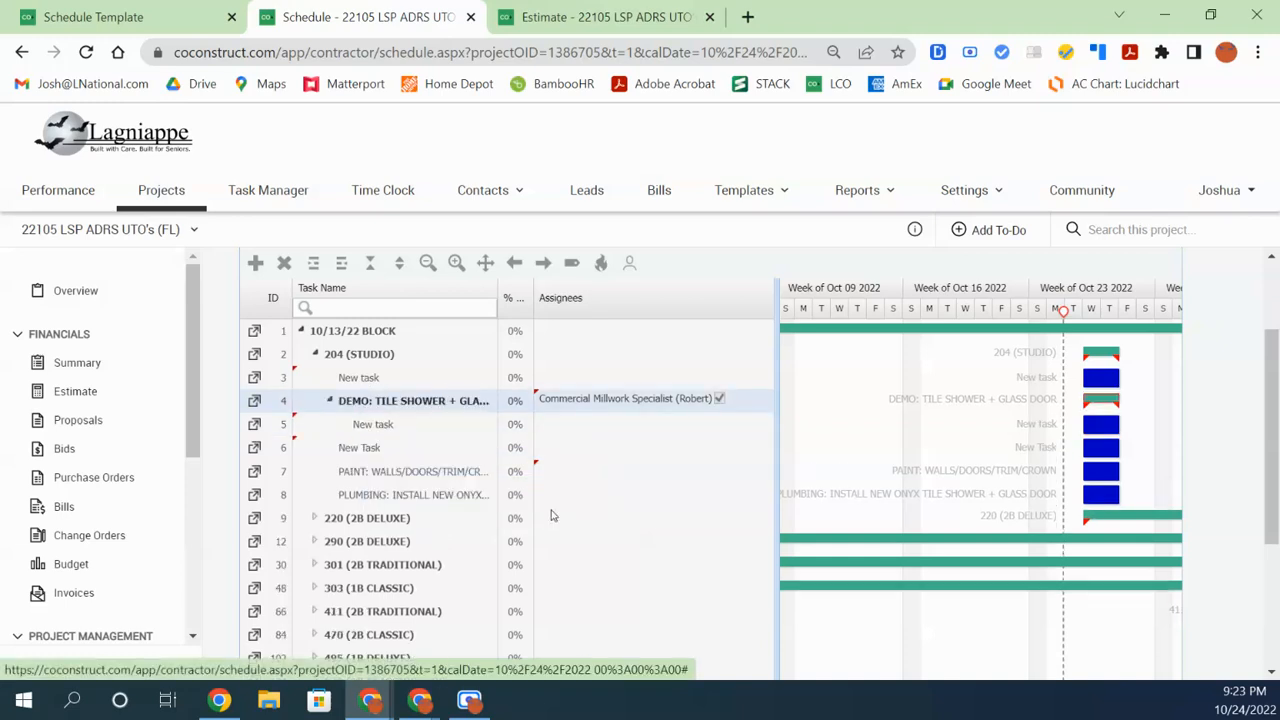
Alternate selecting the new subtask and its DEMO: TILE SHOWER + GLASS DOOR parent to check the nesting
left_click(378, 428)
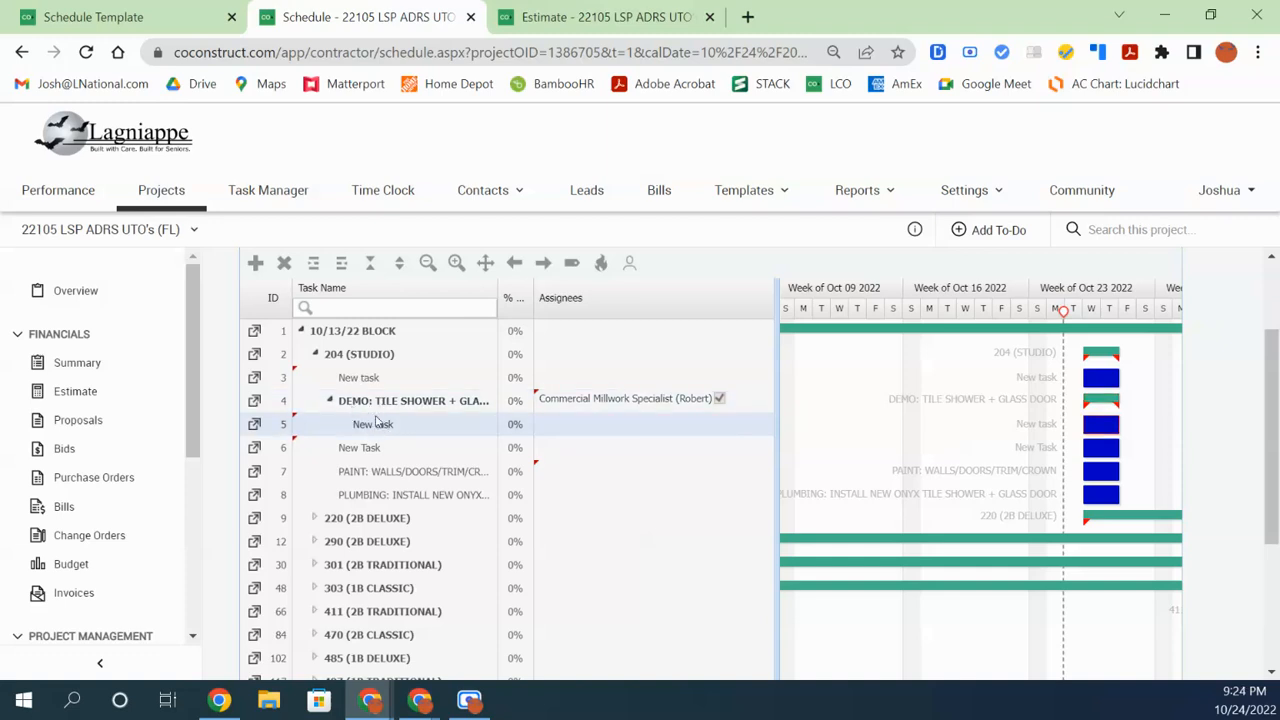
left_click(356, 404)
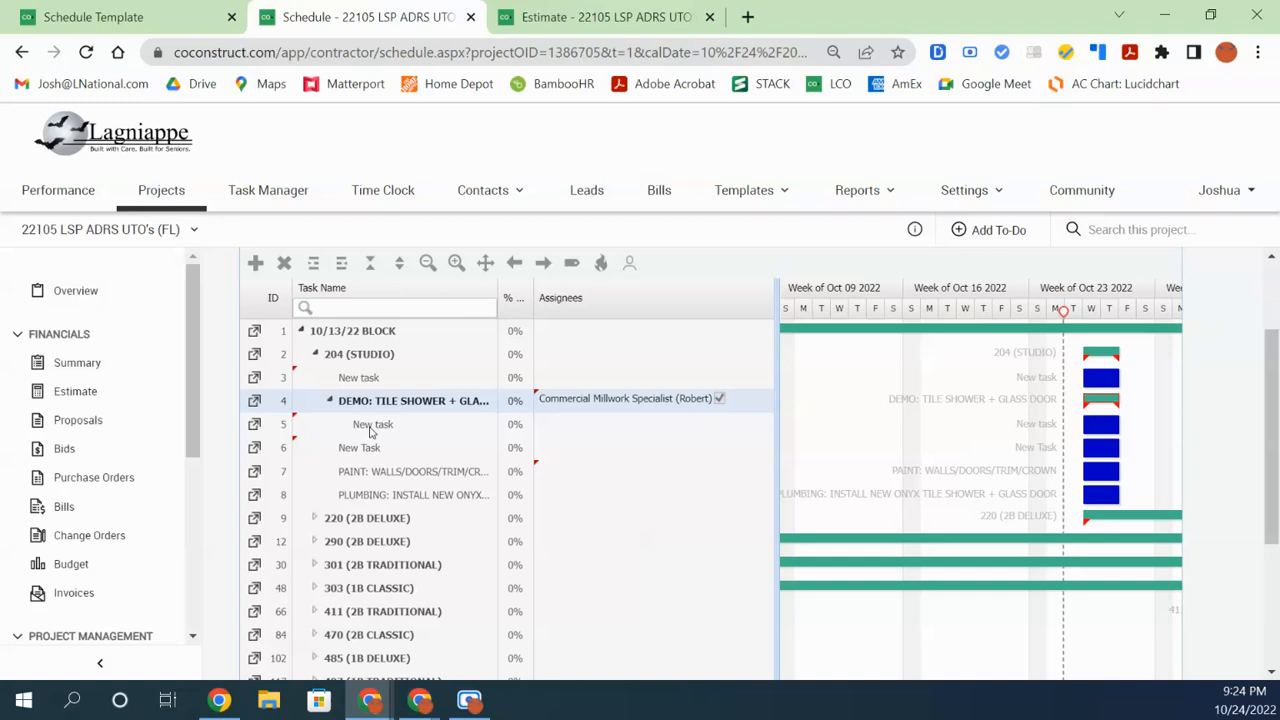
left_click(372, 428)
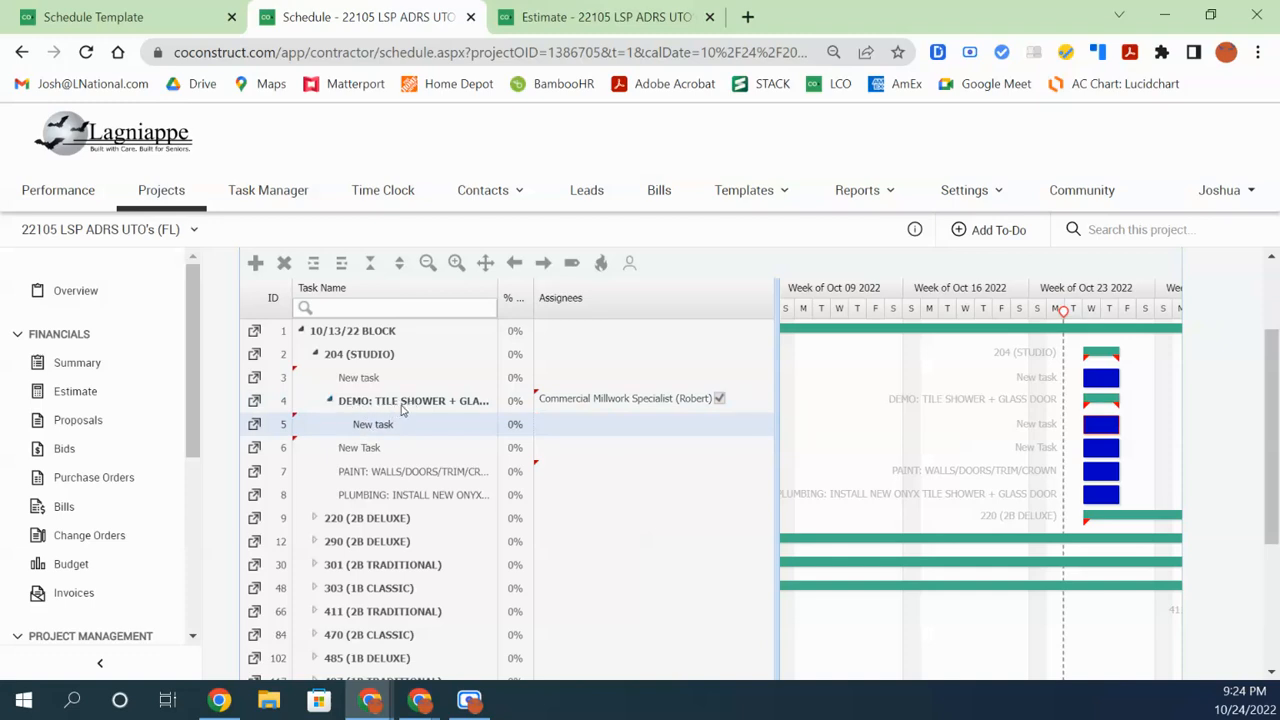
left_click(384, 404)
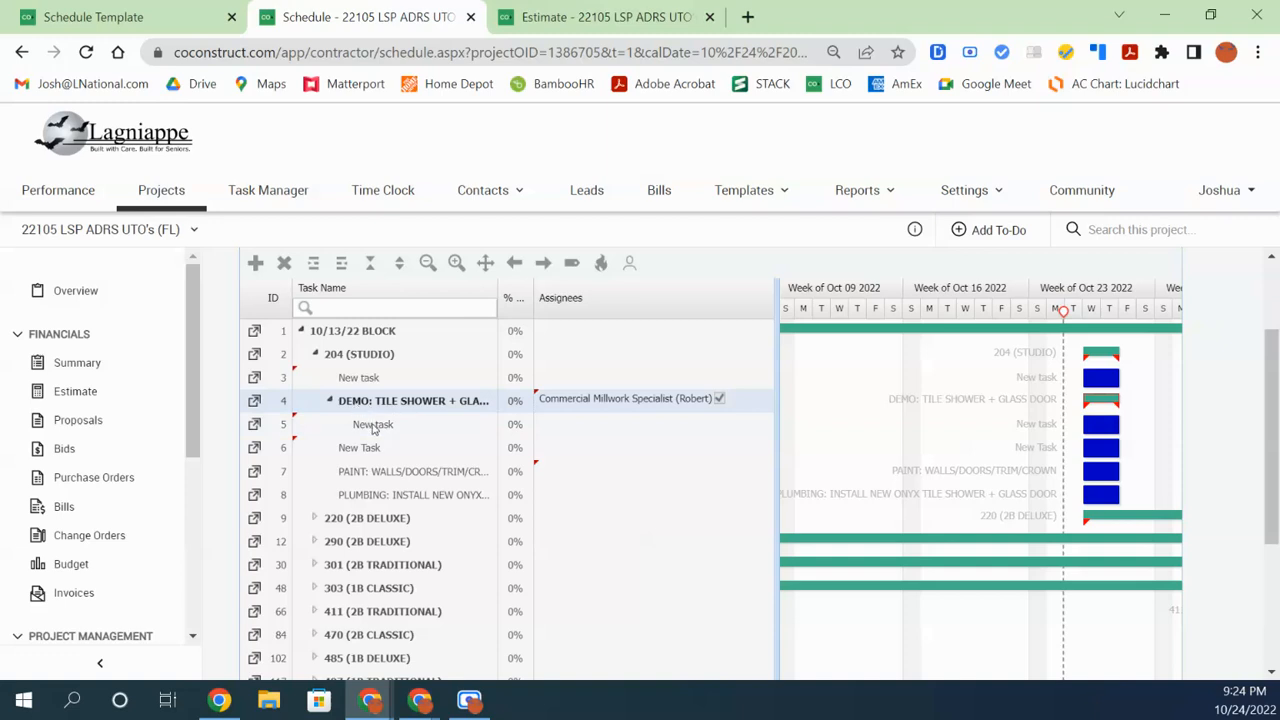
Delete the test task above DEMO with the toolbar Delete (X) button
right_click(373, 427)
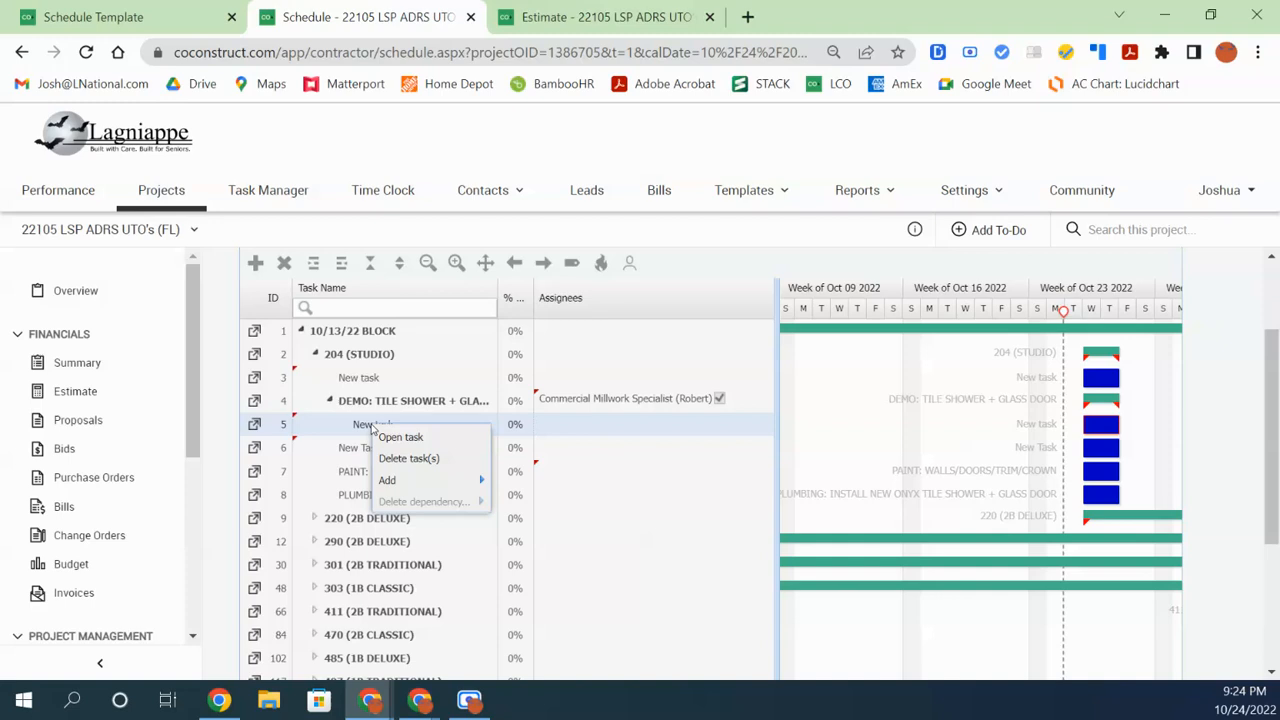
mouse_move(477, 483)
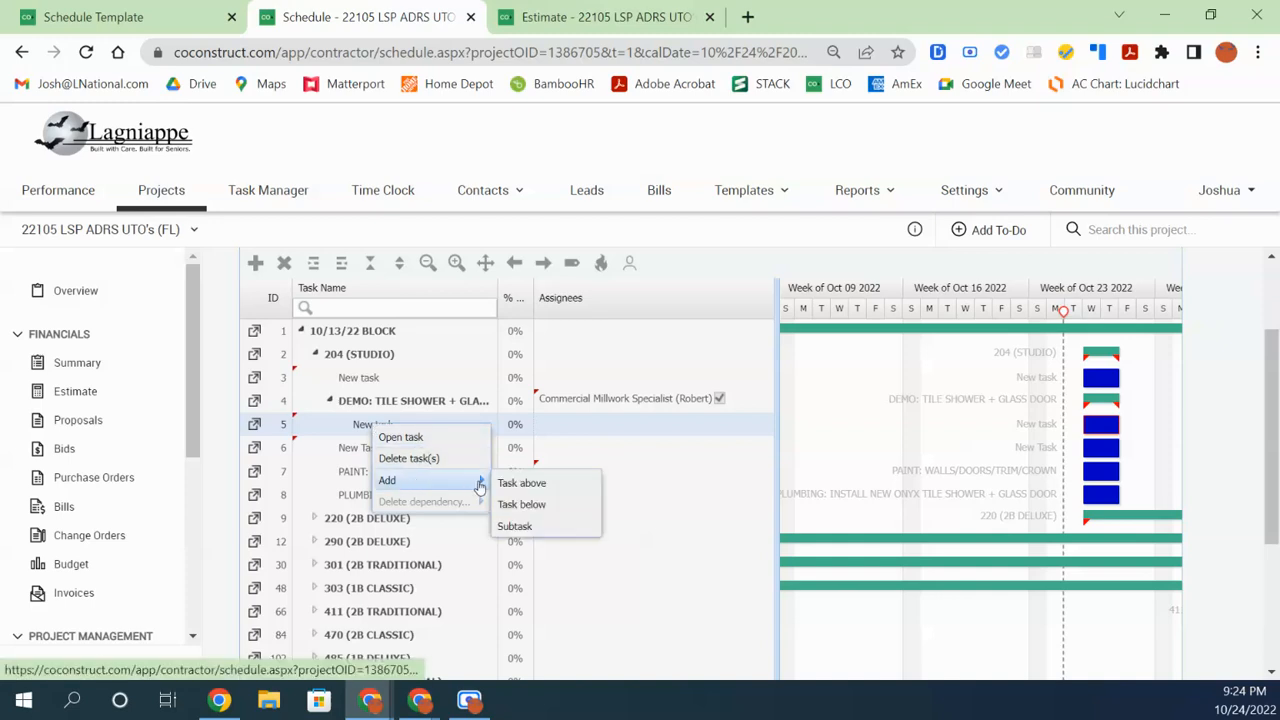
left_click(358, 428)
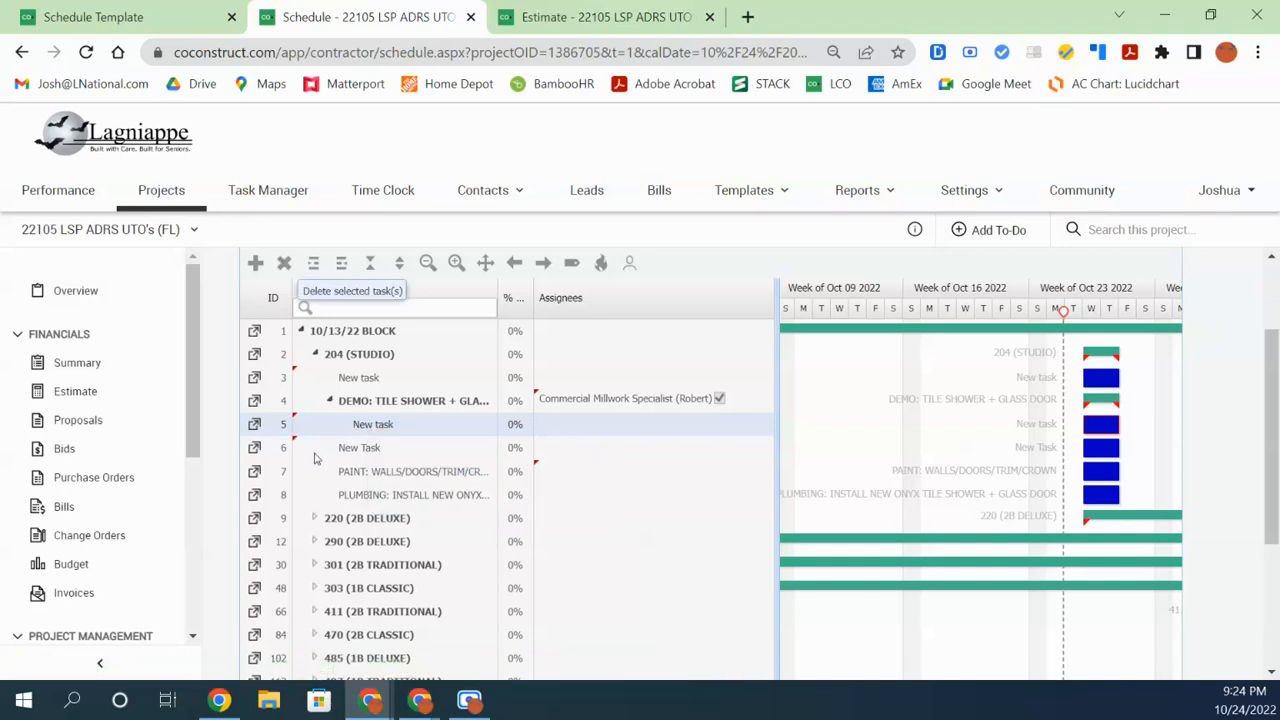
left_click(372, 380)
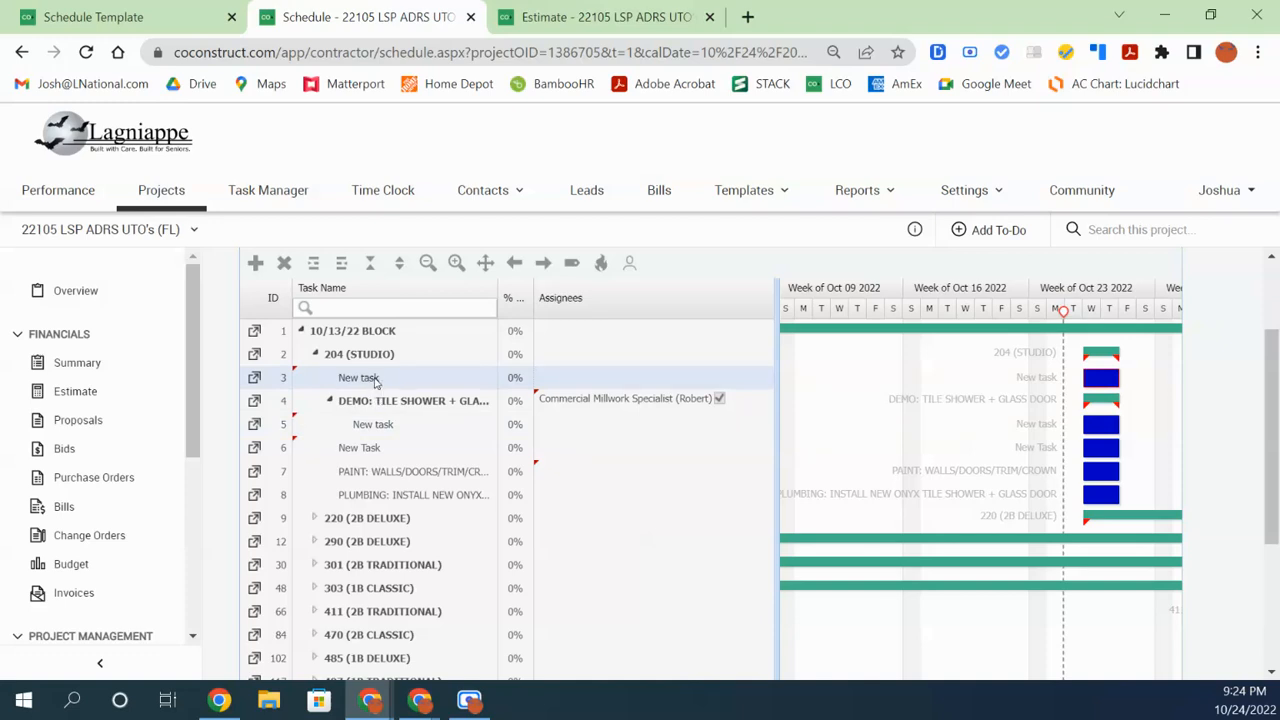
left_click(284, 262)
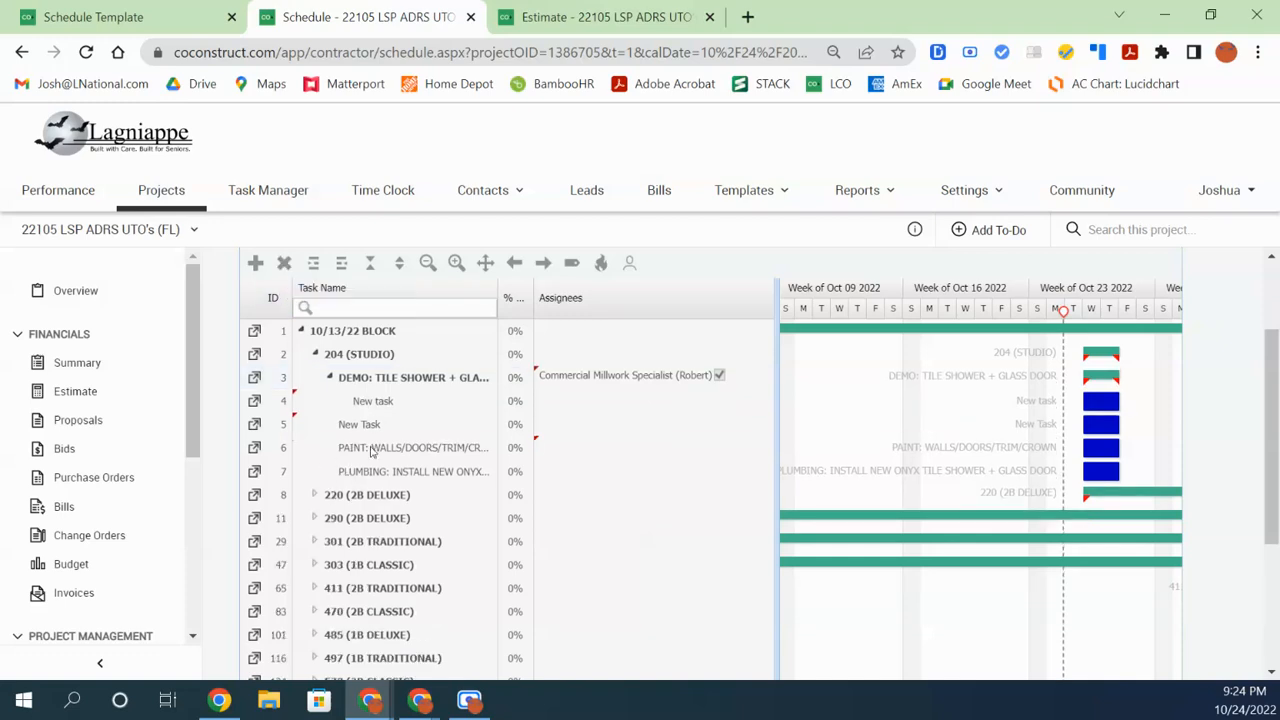
Multi-select the test subtask and New Task row, delete them, then select DEMO and PAINT
left_click(390, 403)
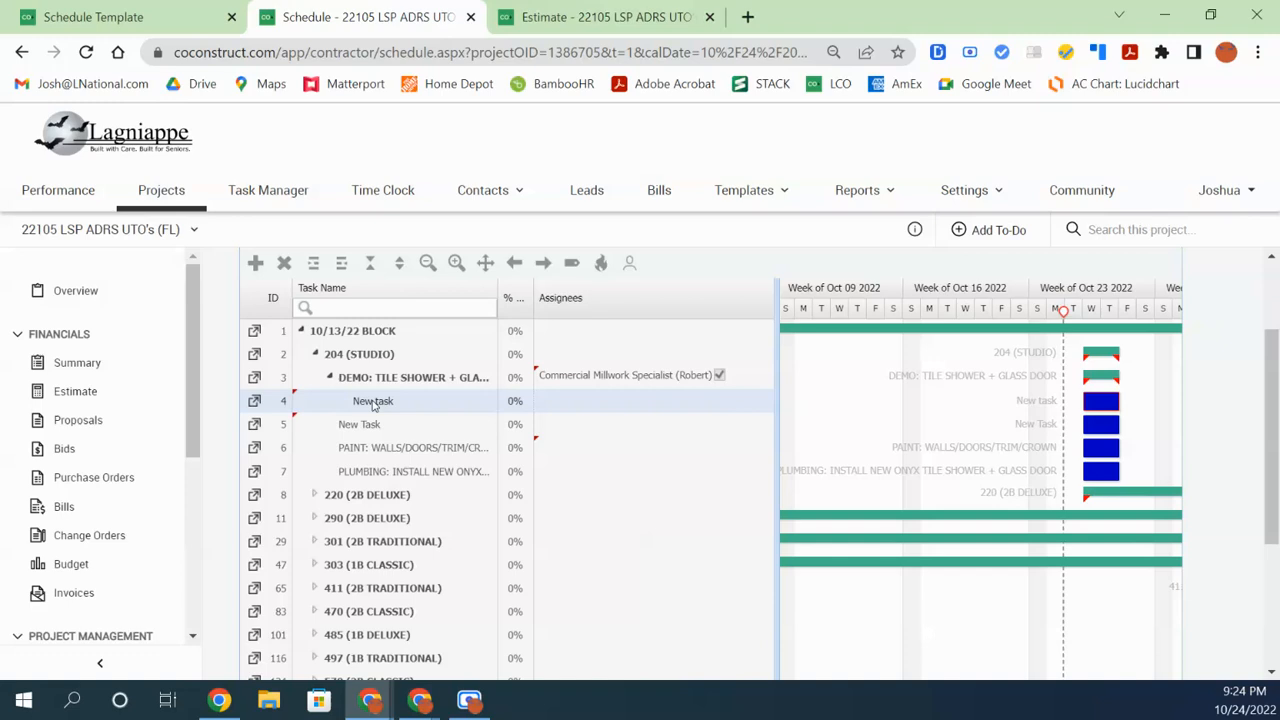
left_click(376, 428, "ctrl")
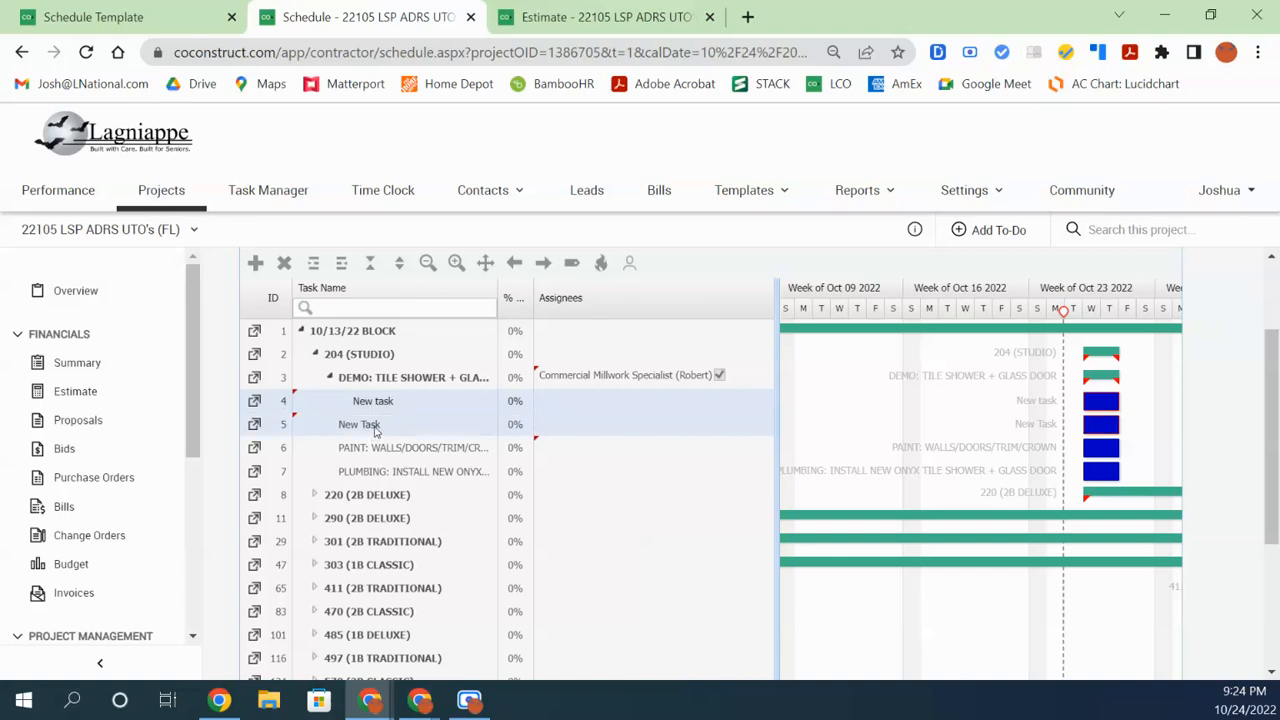
left_click(380, 449, "ctrl")
left_click(380, 471, "ctrl")
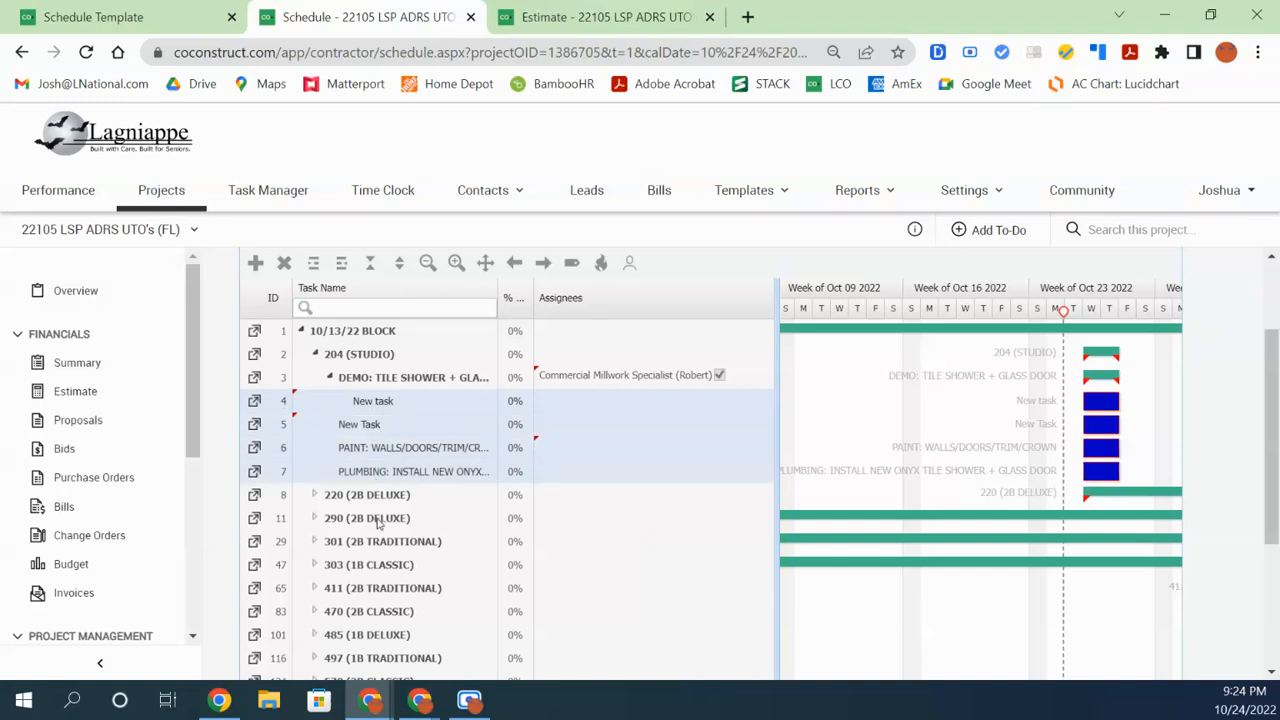
left_click(378, 496, "ctrl")
left_click(380, 566, "ctrl")
left_click(382, 518, "ctrl")
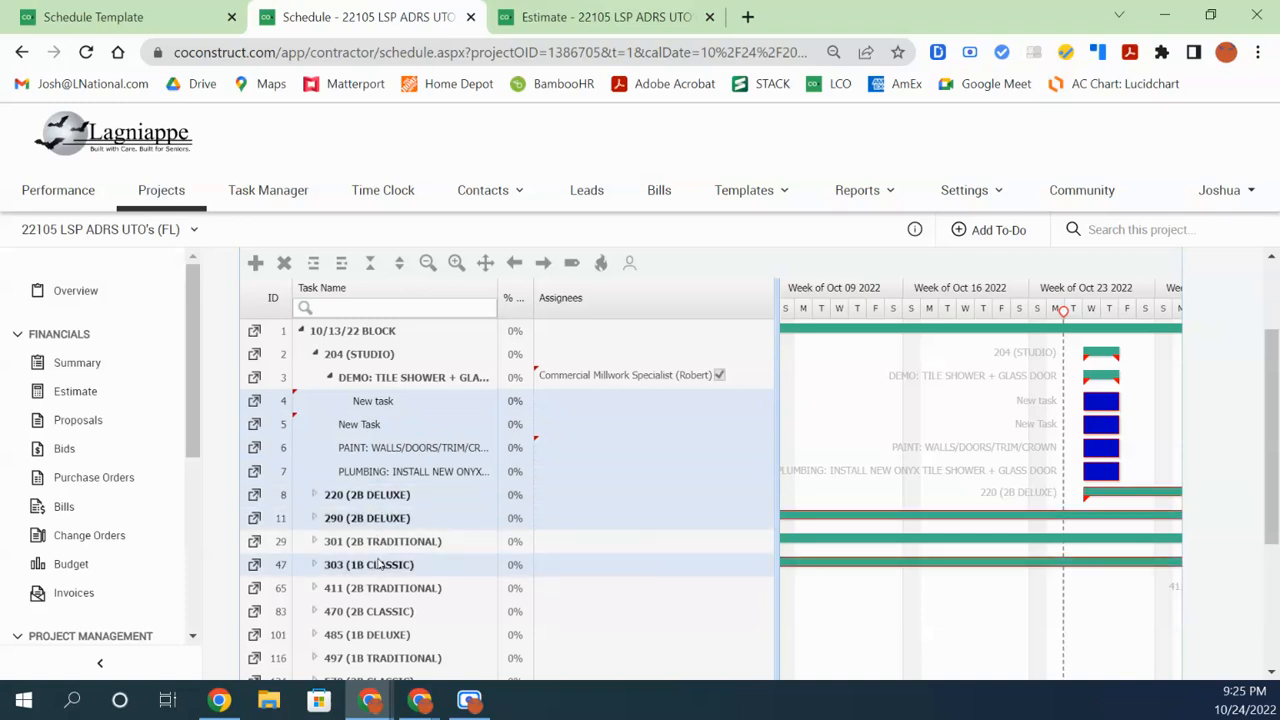
left_click(380, 566, "ctrl")
left_click(384, 518, "ctrl")
left_click(383, 495, "ctrl")
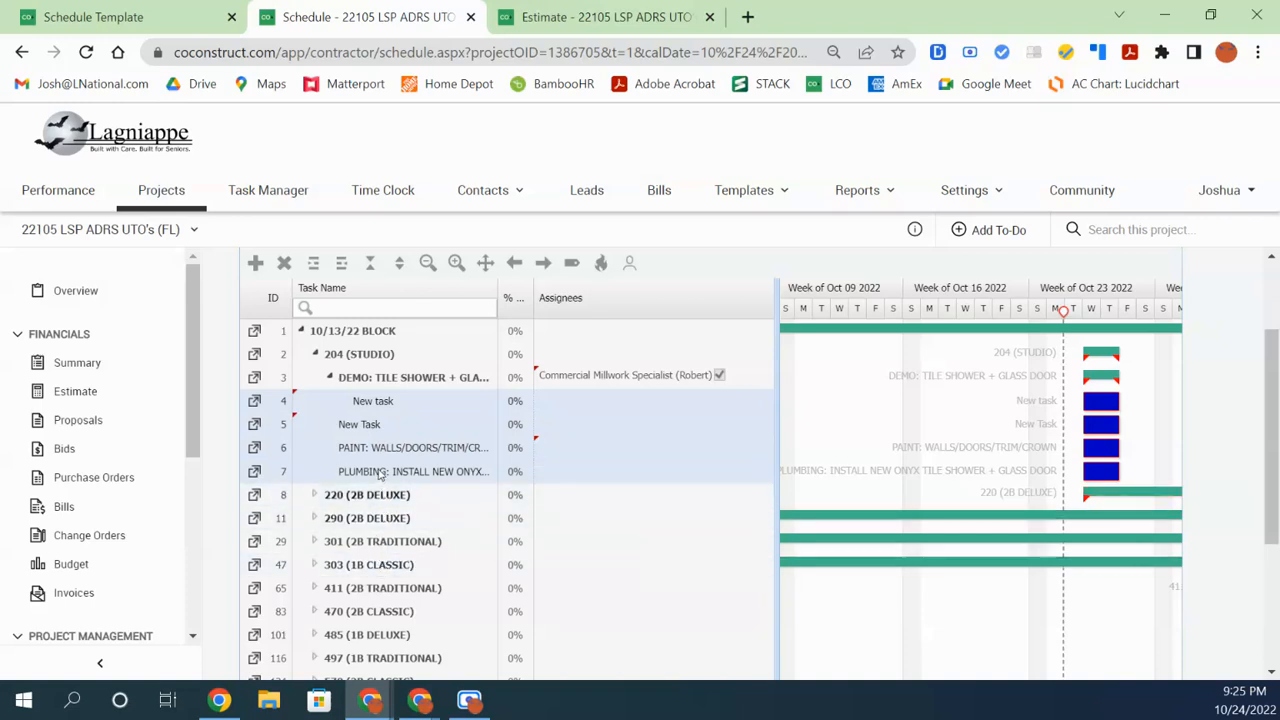
left_click(380, 471, "ctrl")
left_click(378, 449, "ctrl")
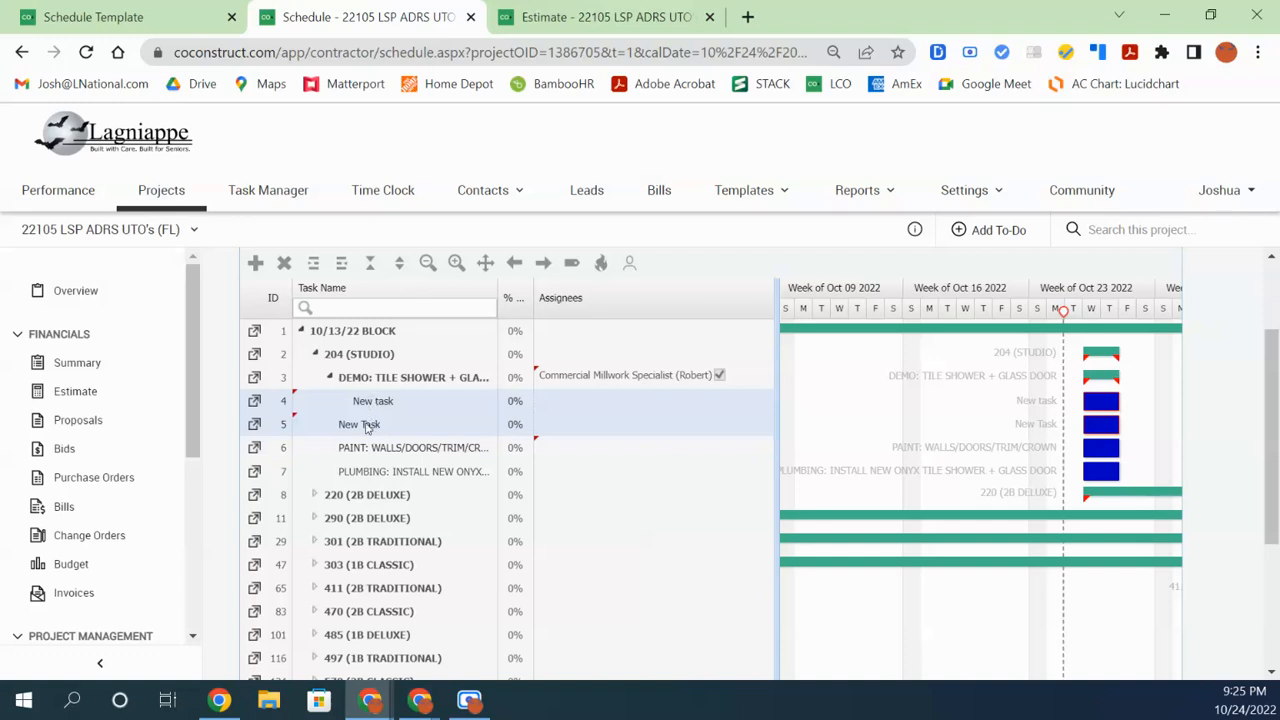
left_click(366, 424, "ctrl")
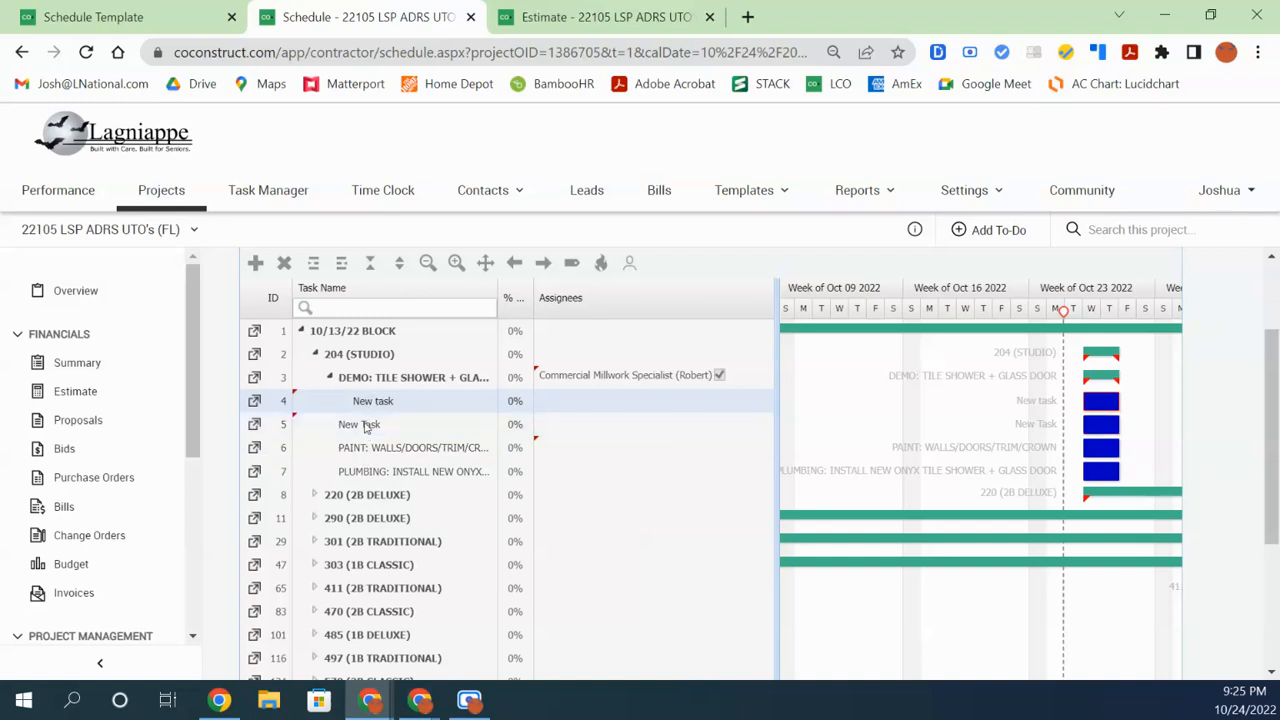
left_click(366, 425, "ctrl")
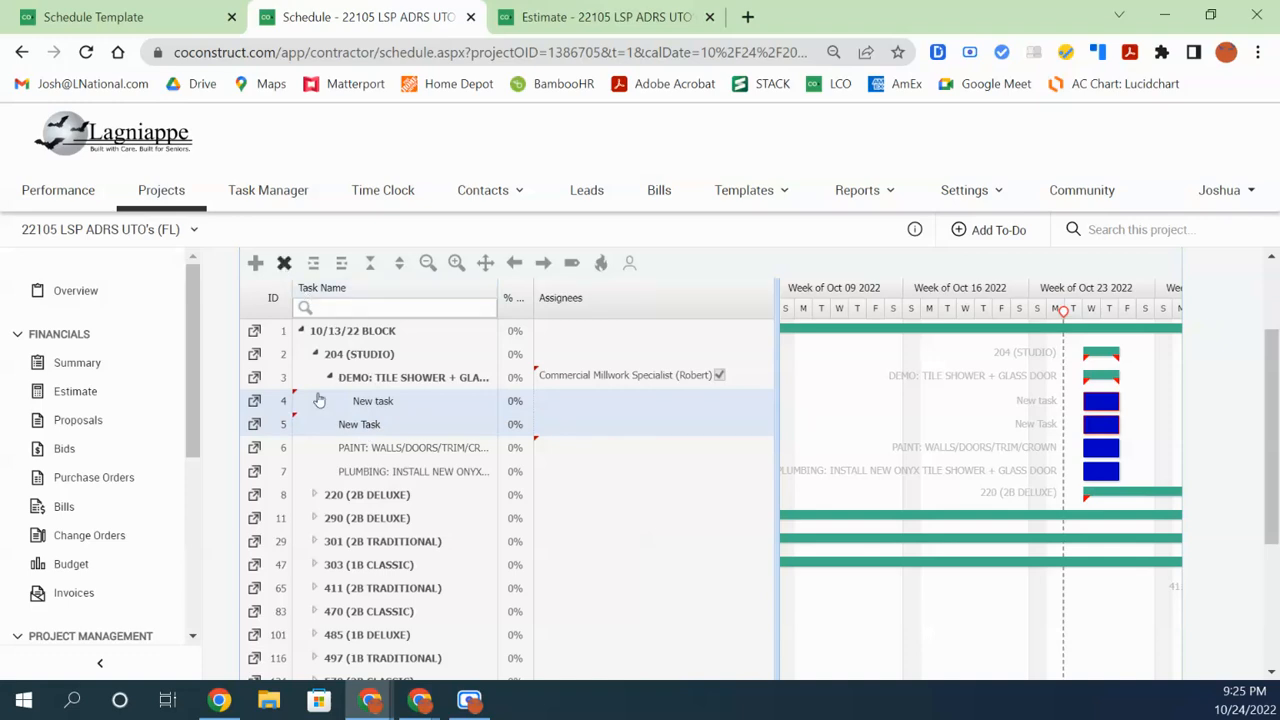
key("Delete")
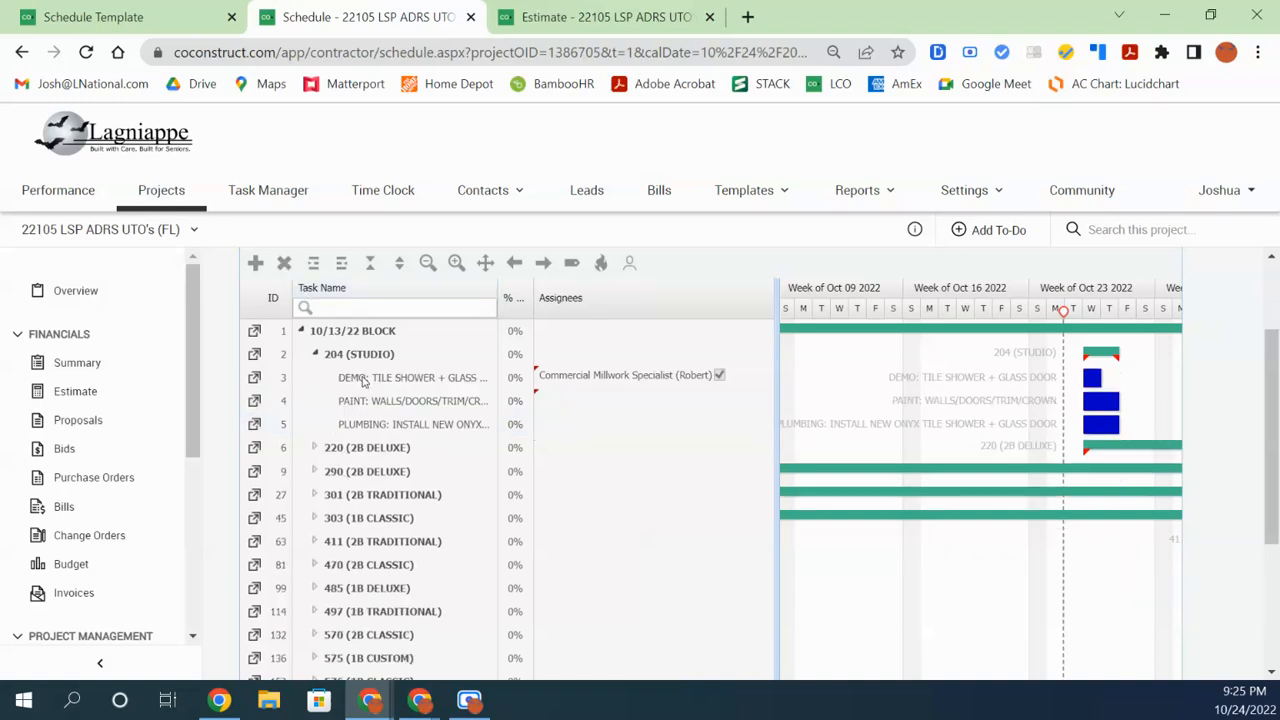
left_click(365, 381)
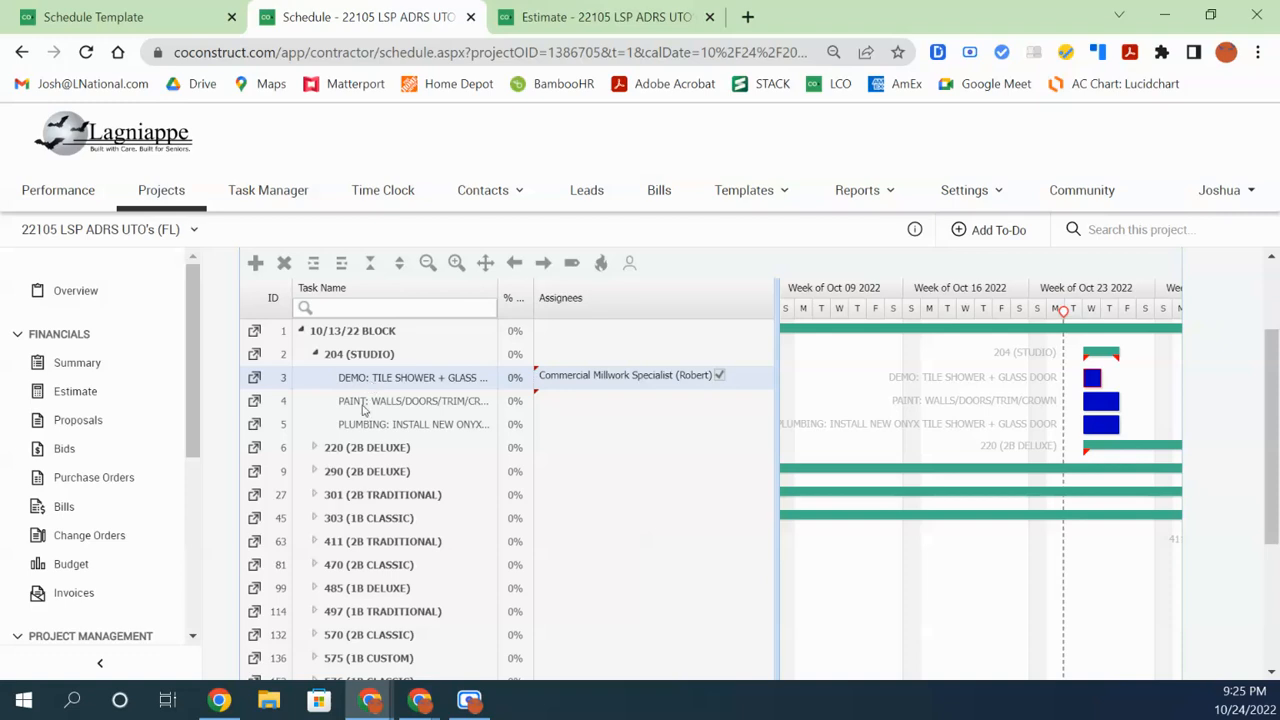
left_click(365, 408, "ctrl")
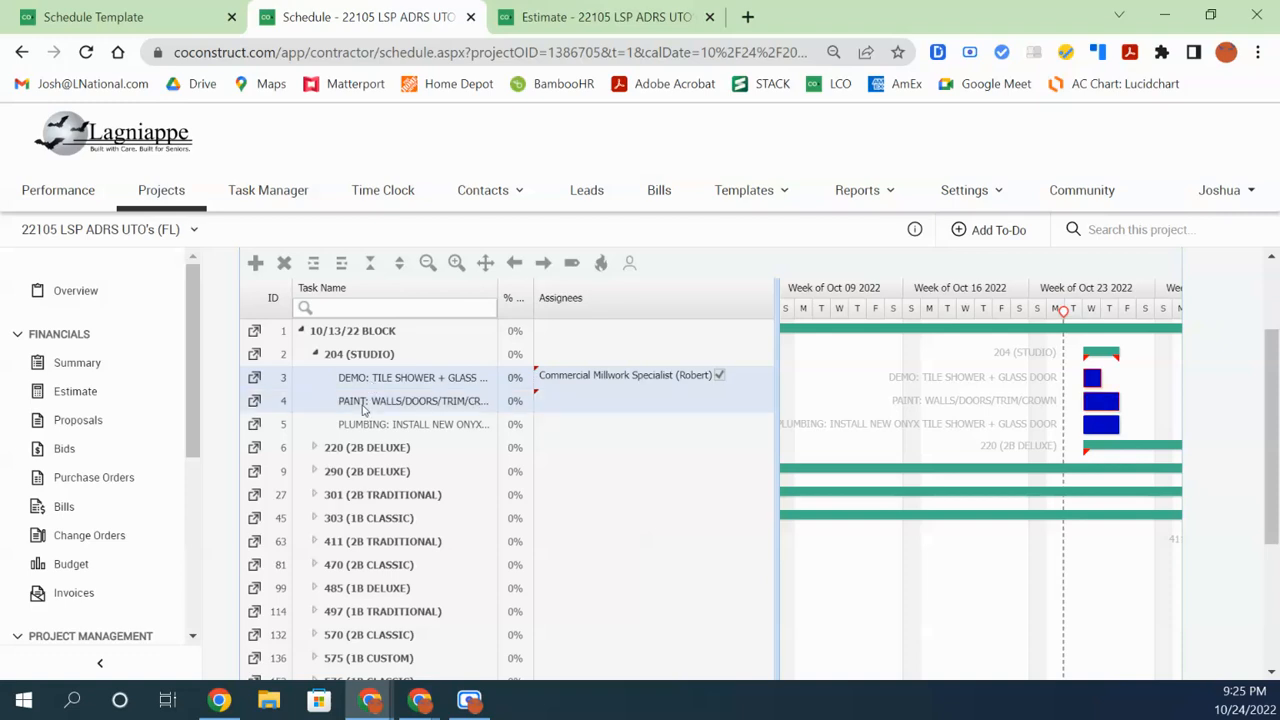
Add a new task at the end of the schedule and scroll down to it
right_click(367, 373)
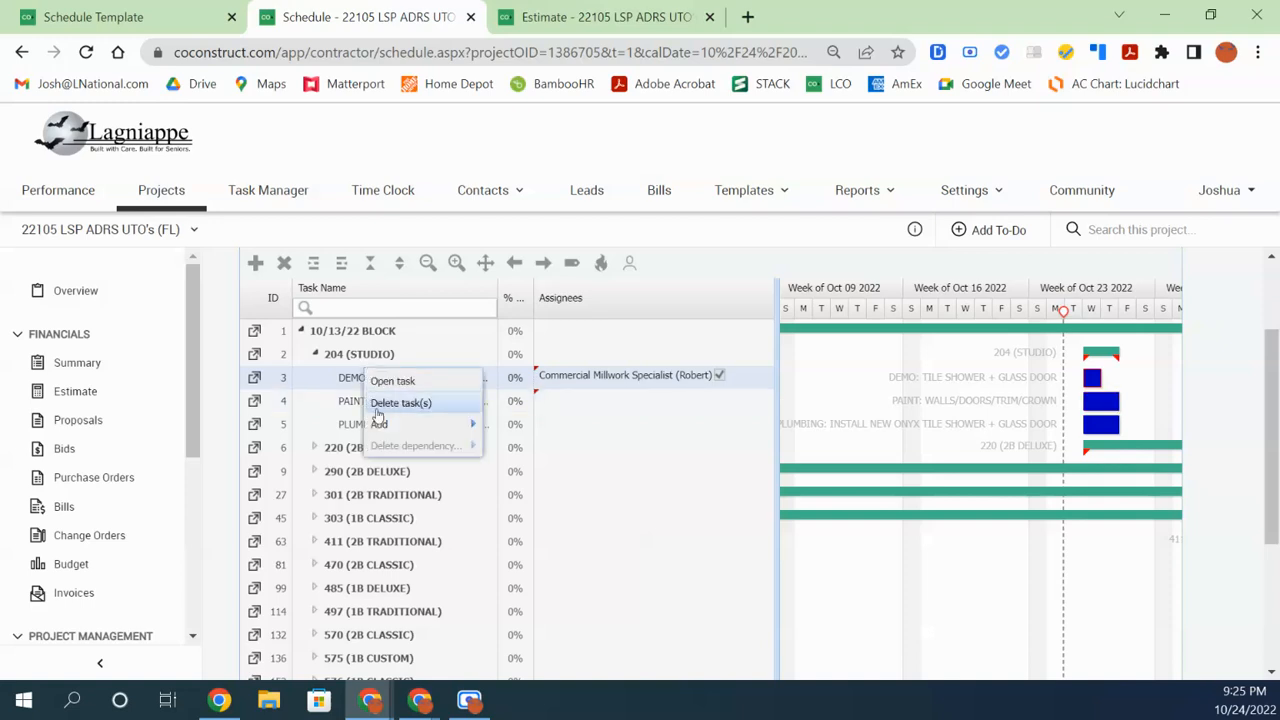
left_click(358, 380)
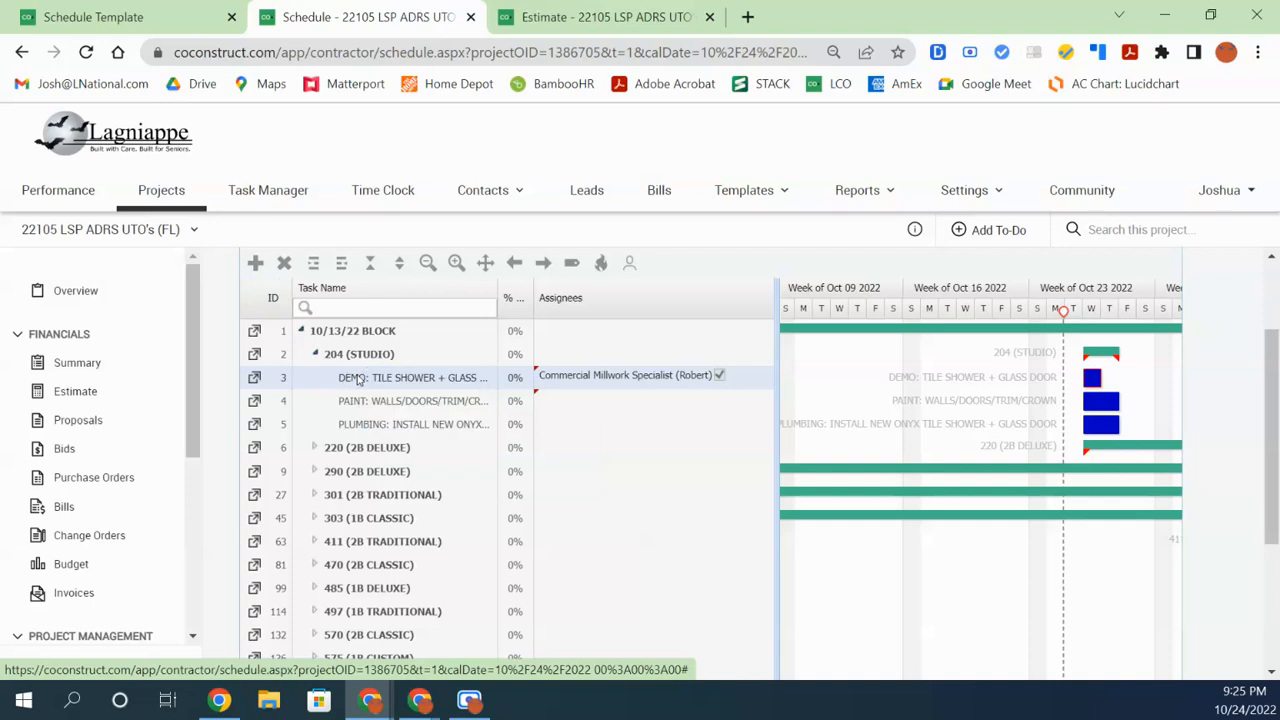
left_click(255, 262)
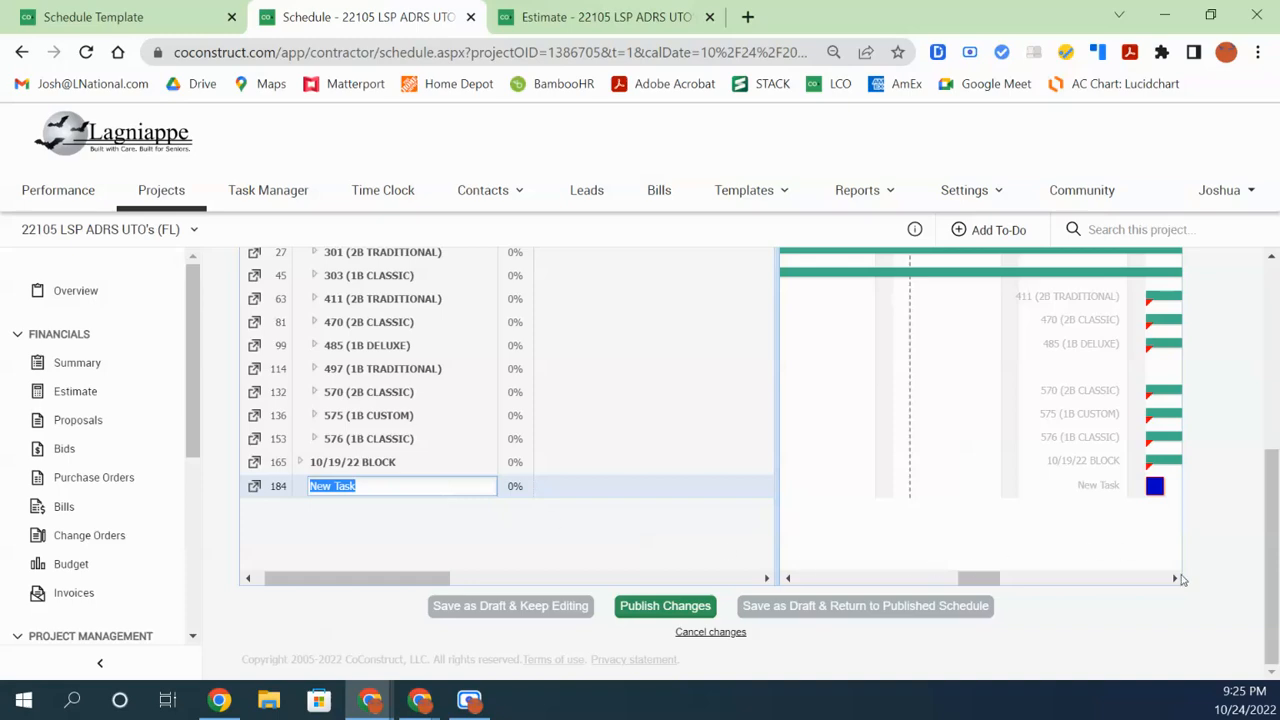
left_click_drag(1272, 604, 1250, 343)
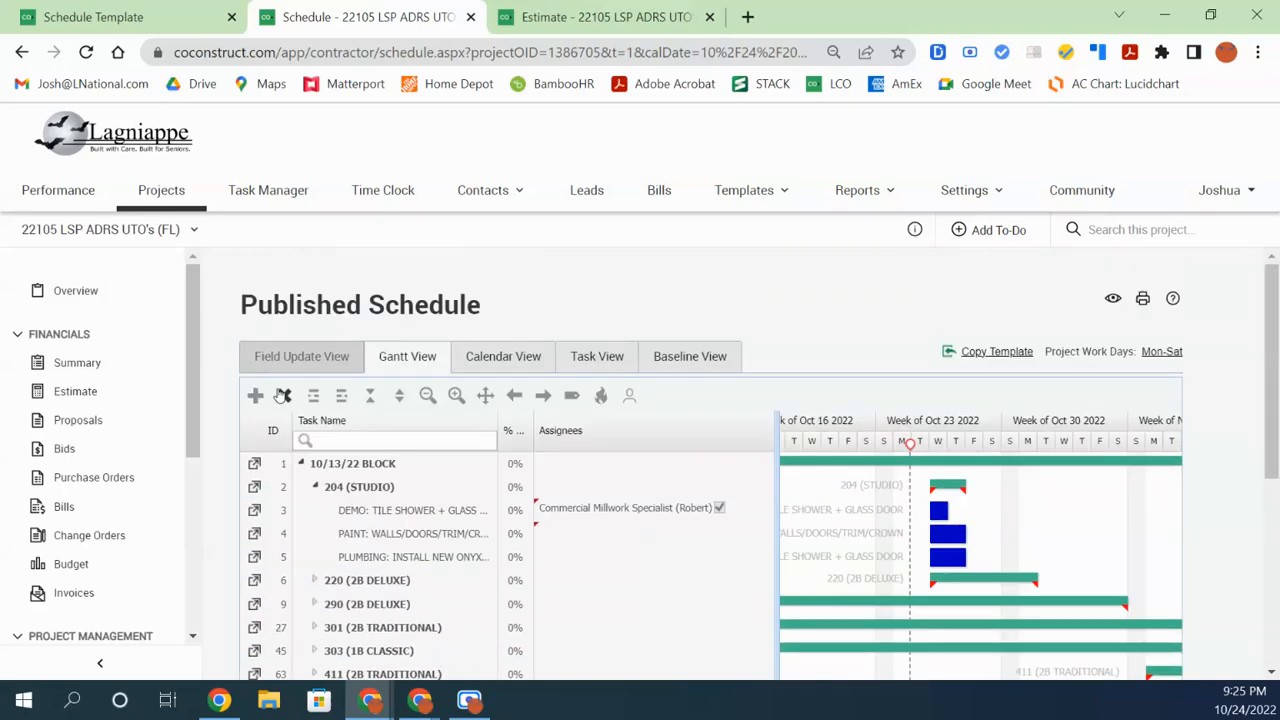
left_click_drag(1276, 328, 1272, 522)
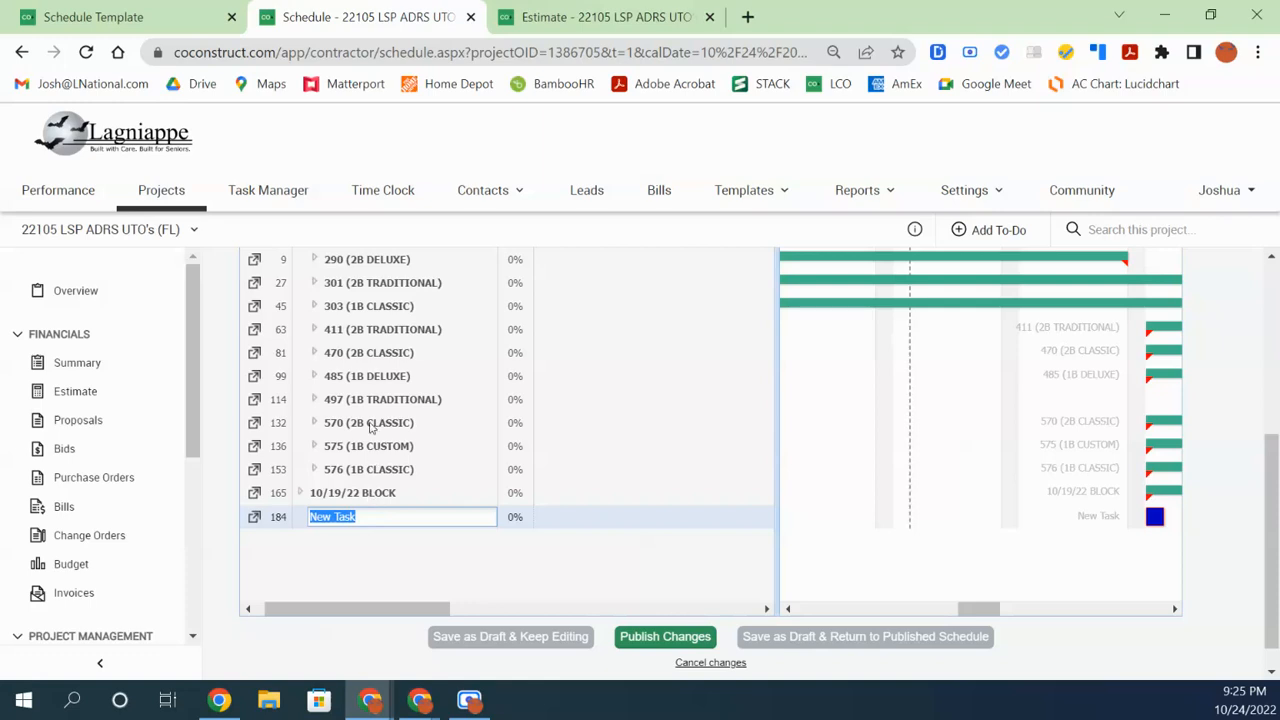
Delete the leftover New Task row 184 at the bottom with Delete task(s)
right_click(370, 427)
left_click(368, 426)
right_click(352, 427)
left_click(350, 428)
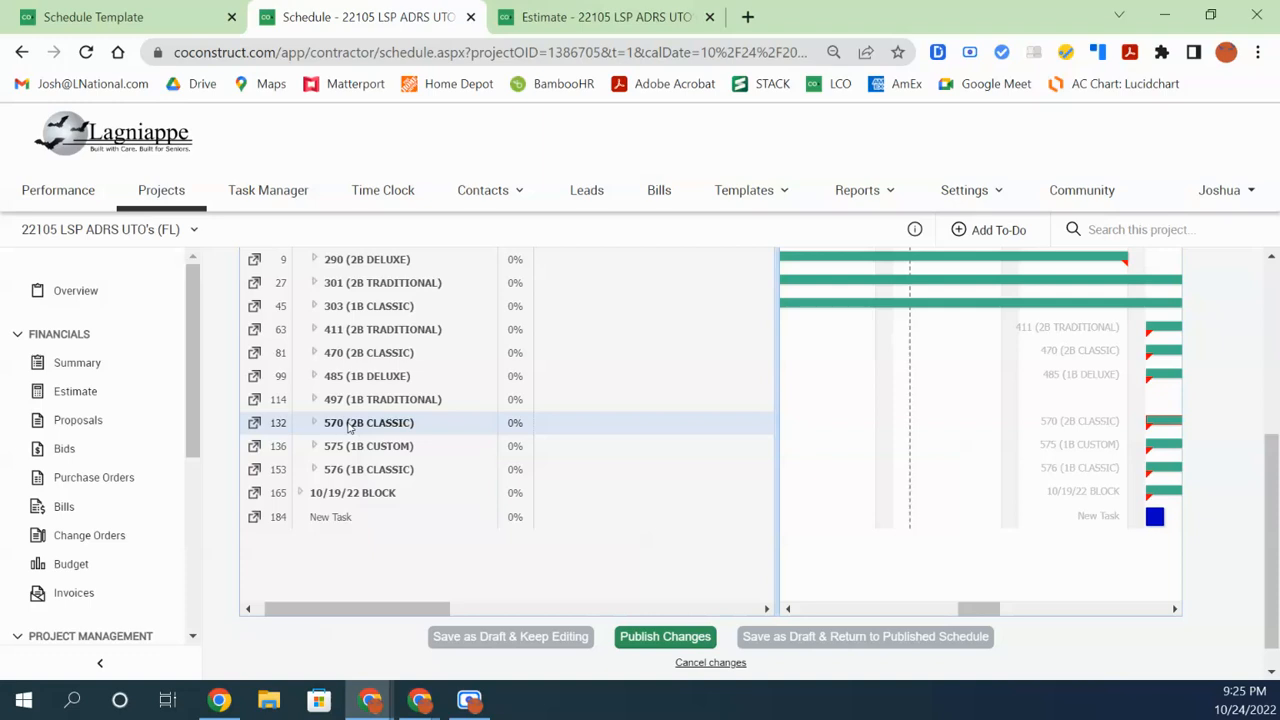
right_click(350, 428)
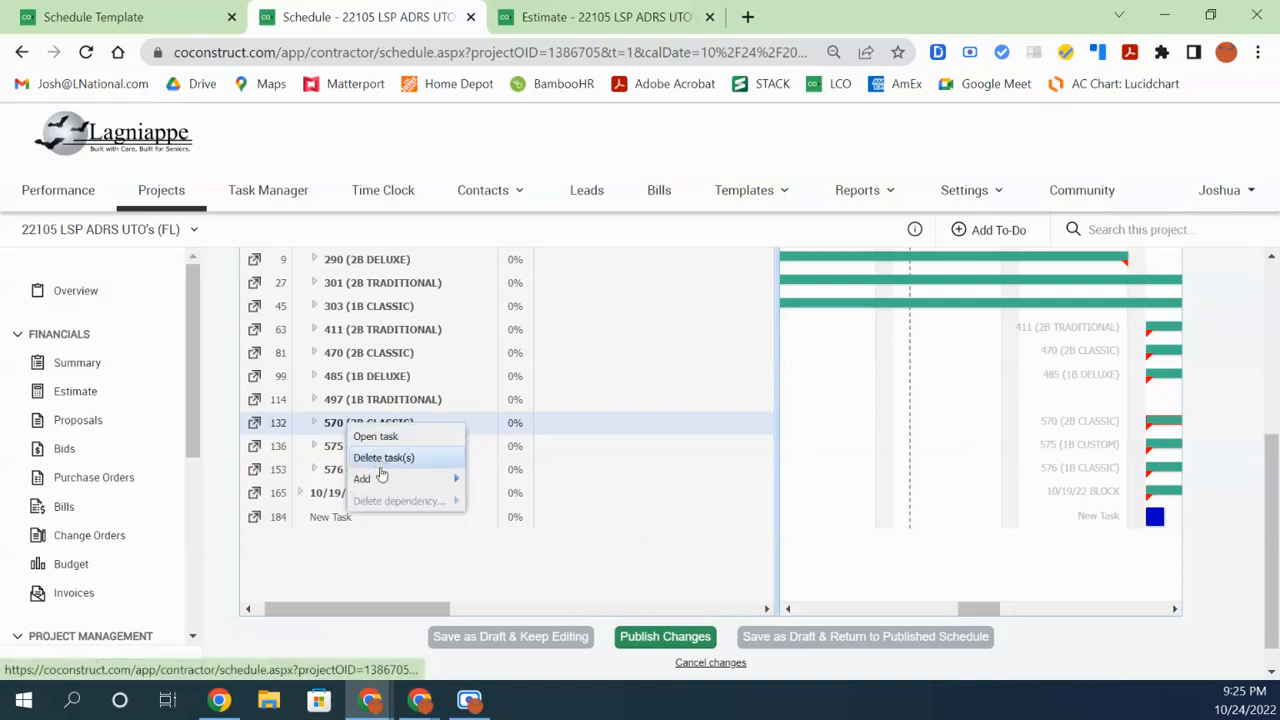
mouse_move(380, 479)
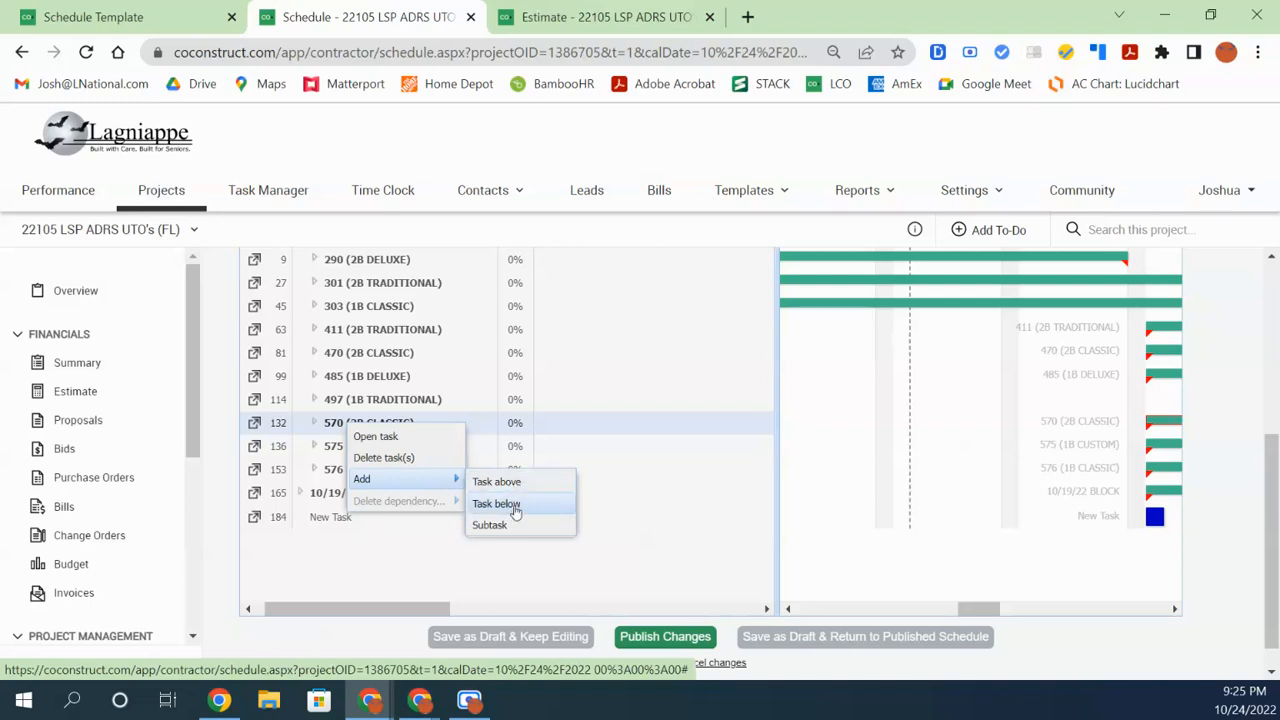
left_click(340, 519)
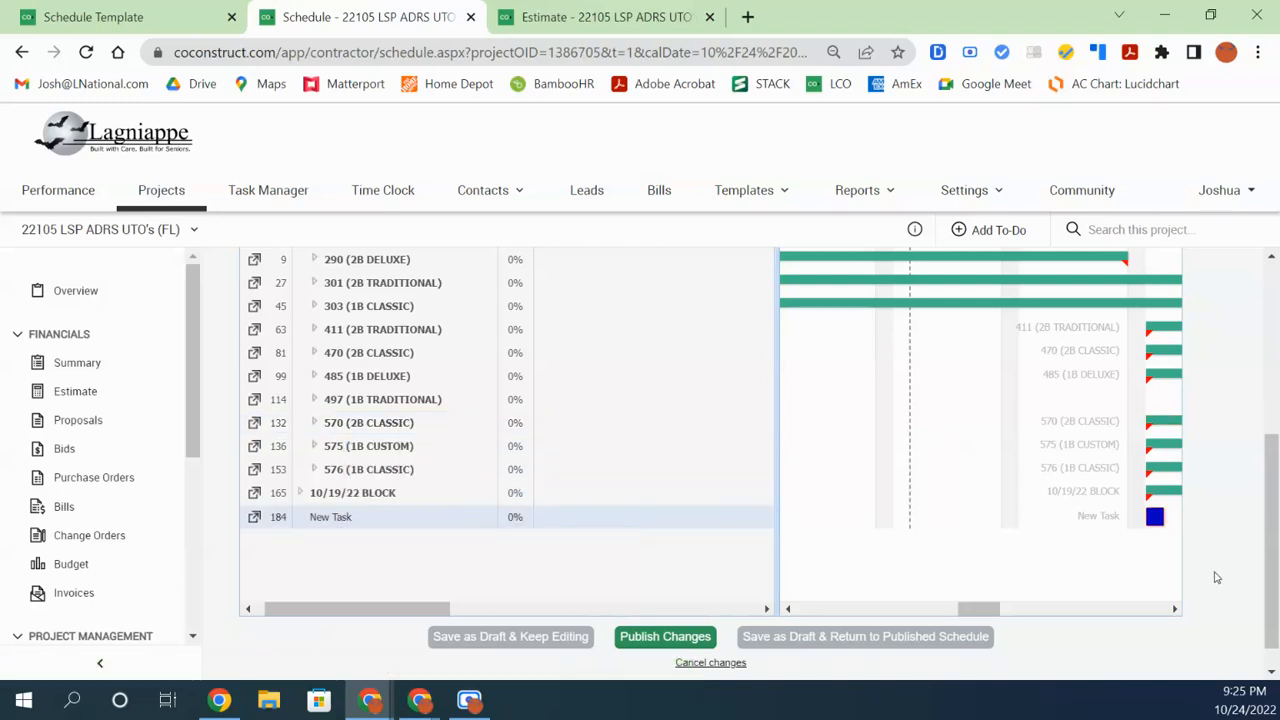
right_click(340, 518)
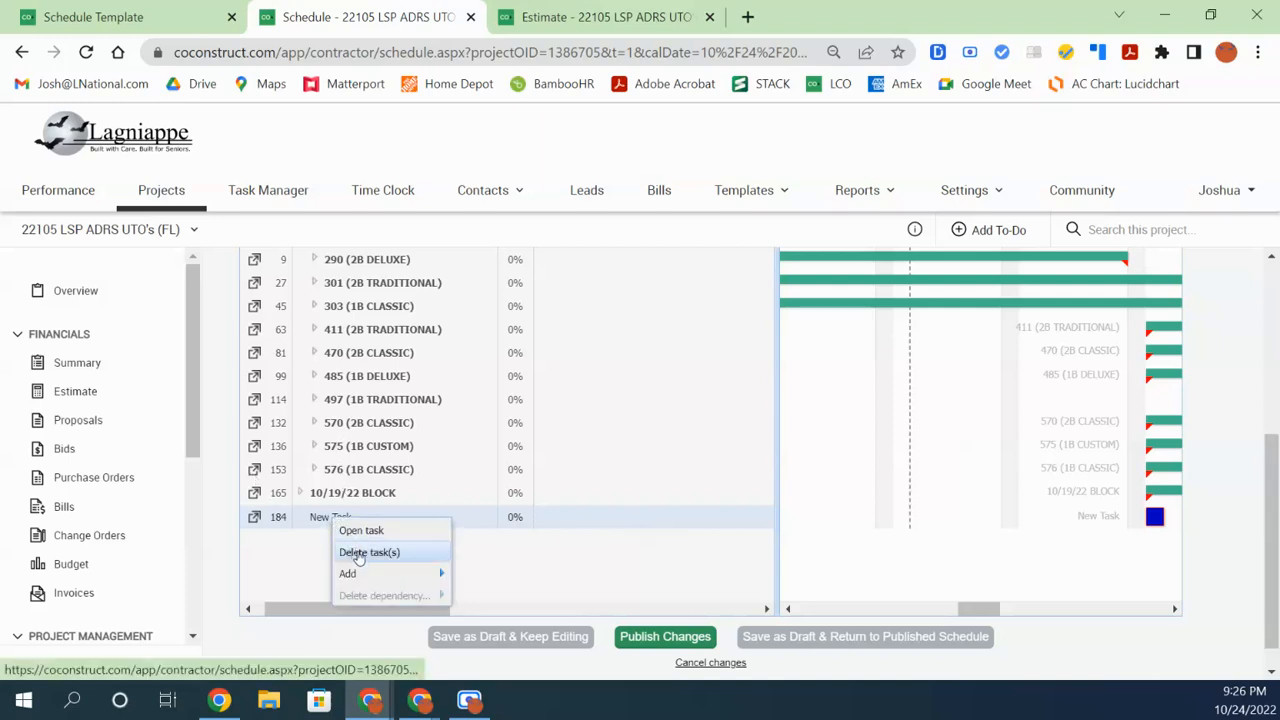
left_click(358, 553)
scroll(470, 507, "up", 4)
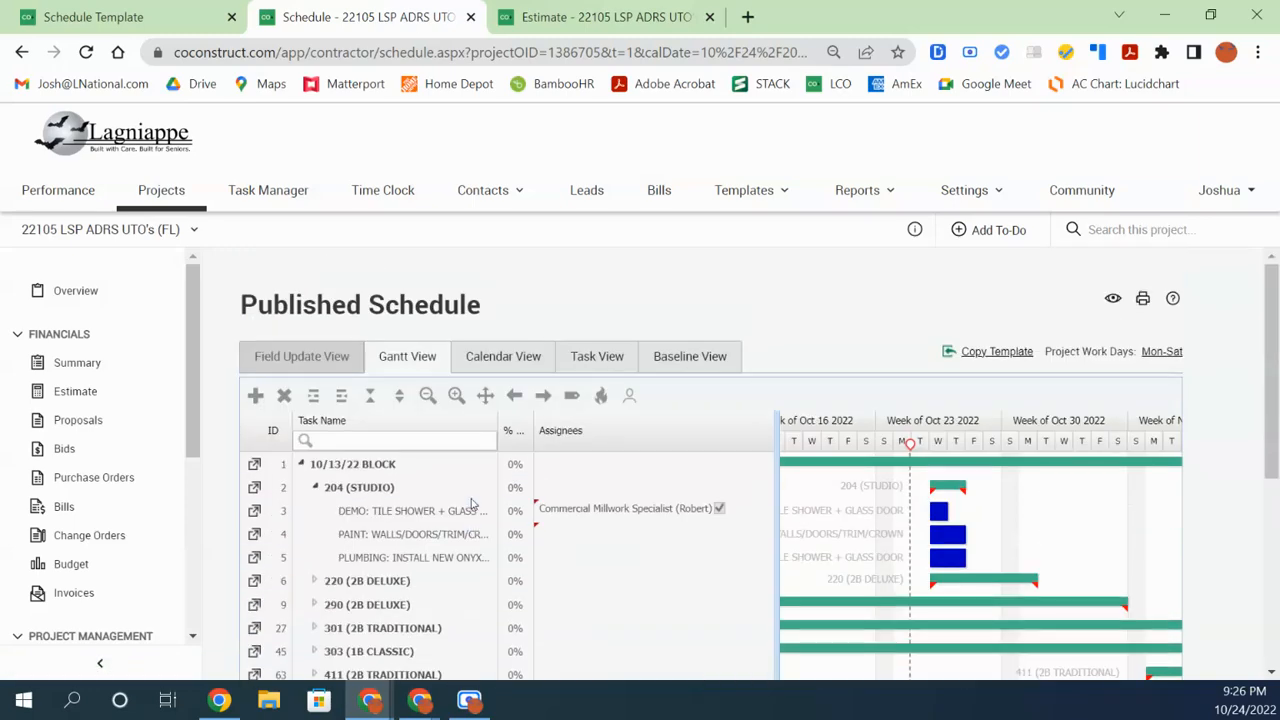
Expand the 220 (2B DELUXE) group and select its PAINT task
scroll(400, 503, "down", 2)
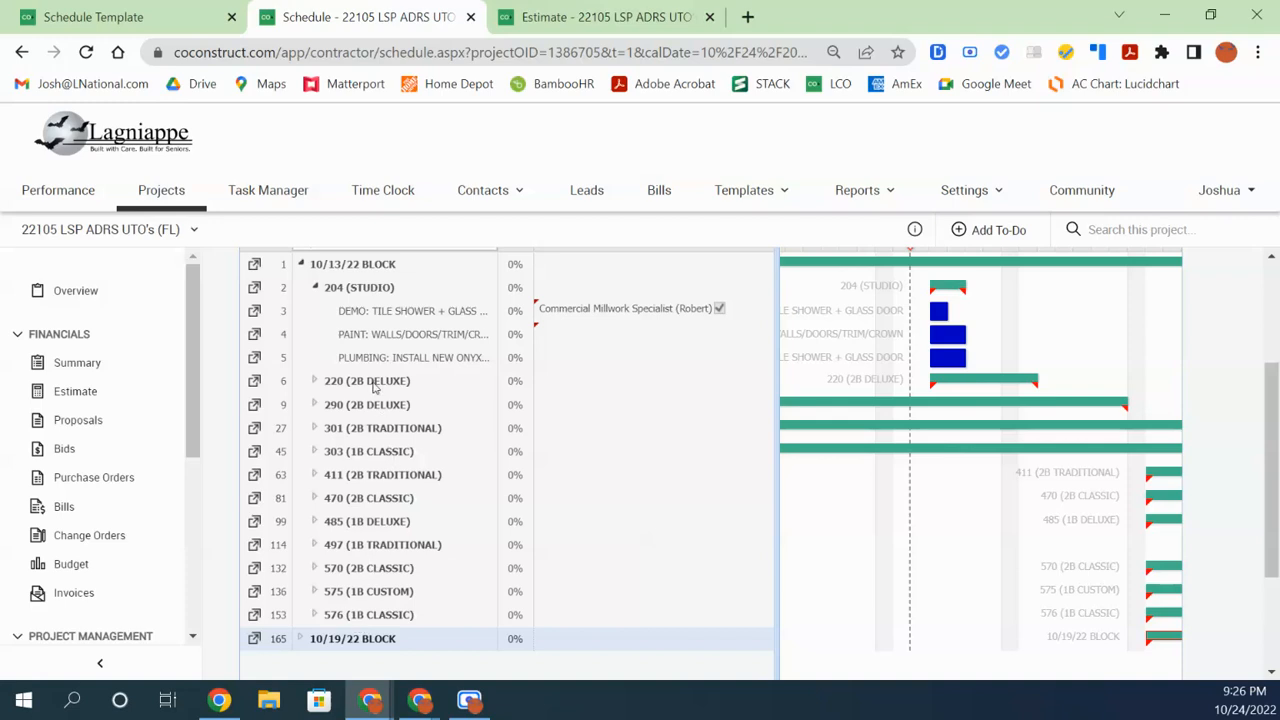
left_click(313, 381)
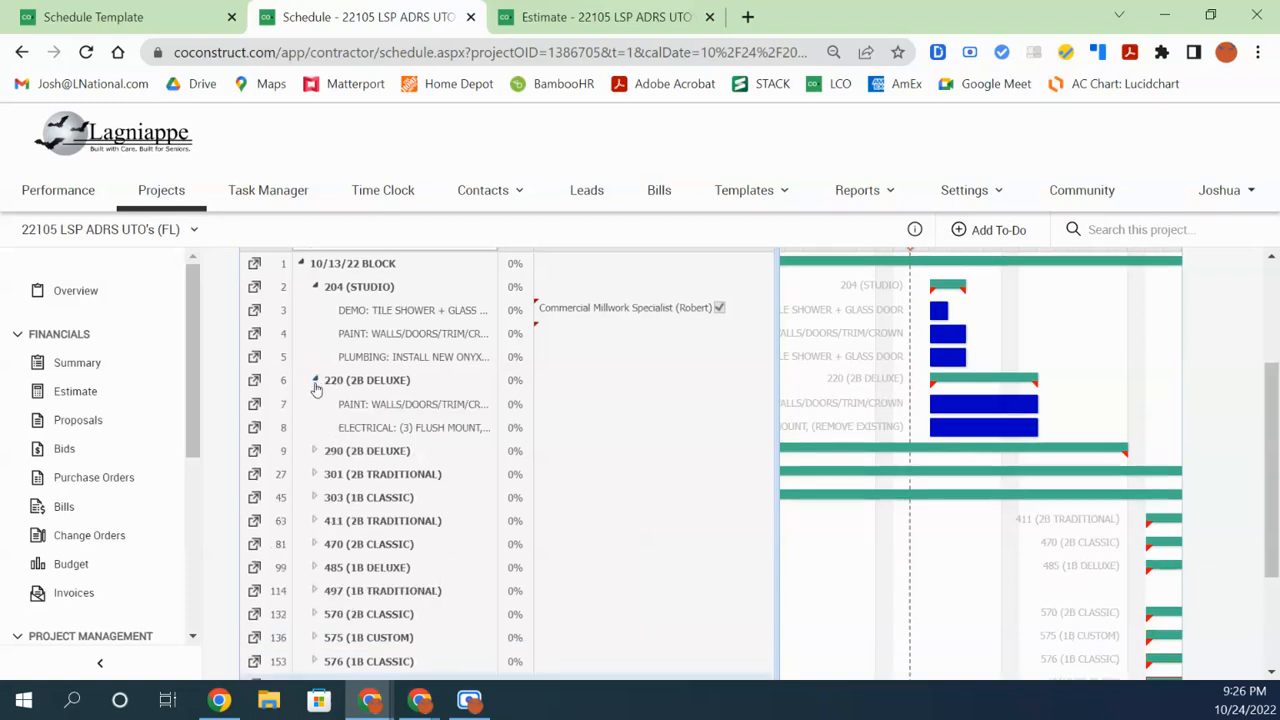
left_click(371, 407)
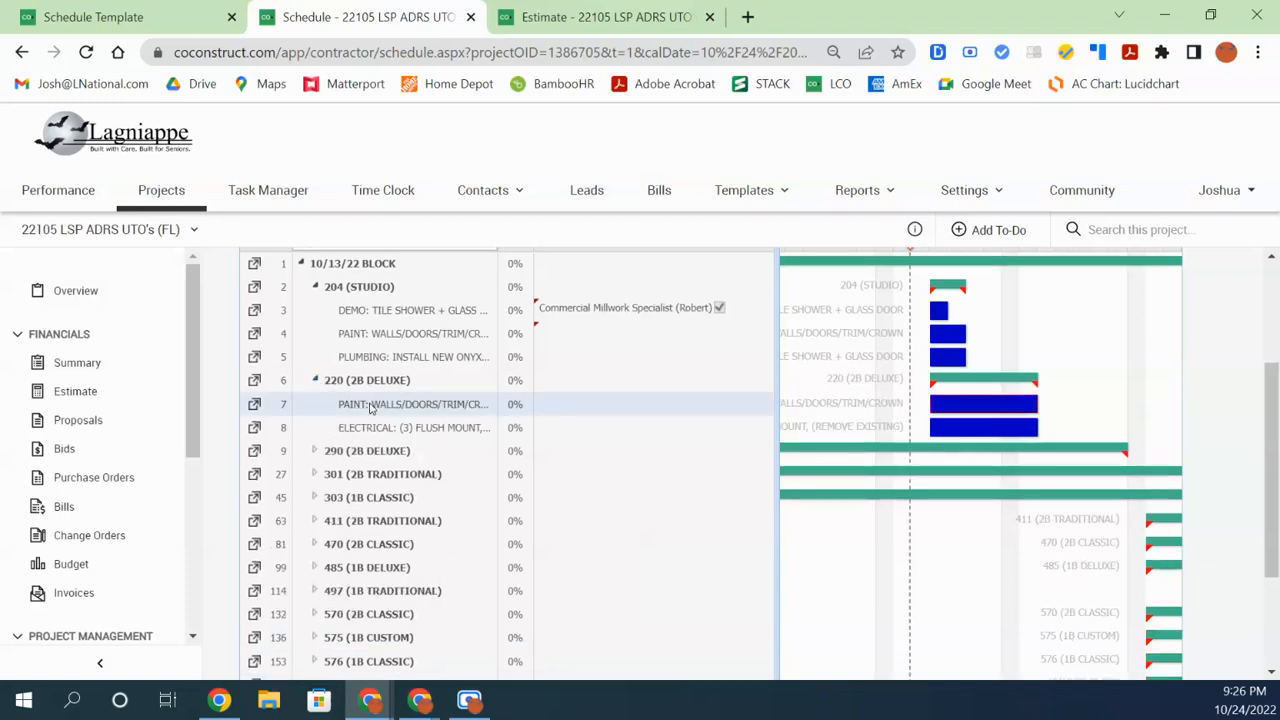
Ctrl-select the ELECTRICAL, 290, 301 and 303 rows, then deselect them all again
left_click(386, 430, "ctrl")
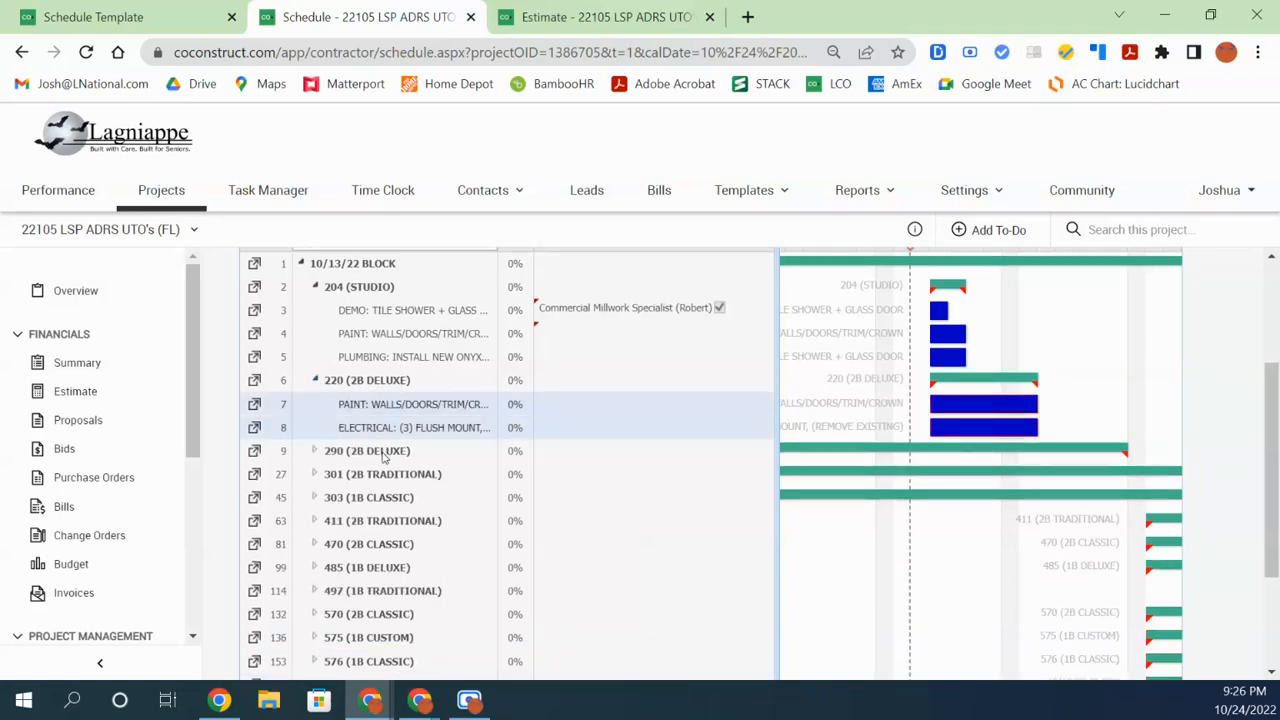
left_click(386, 452, "ctrl")
left_click(387, 492, "ctrl")
left_click(385, 453, "ctrl")
left_click(386, 500, "ctrl")
left_click(383, 472, "ctrl")
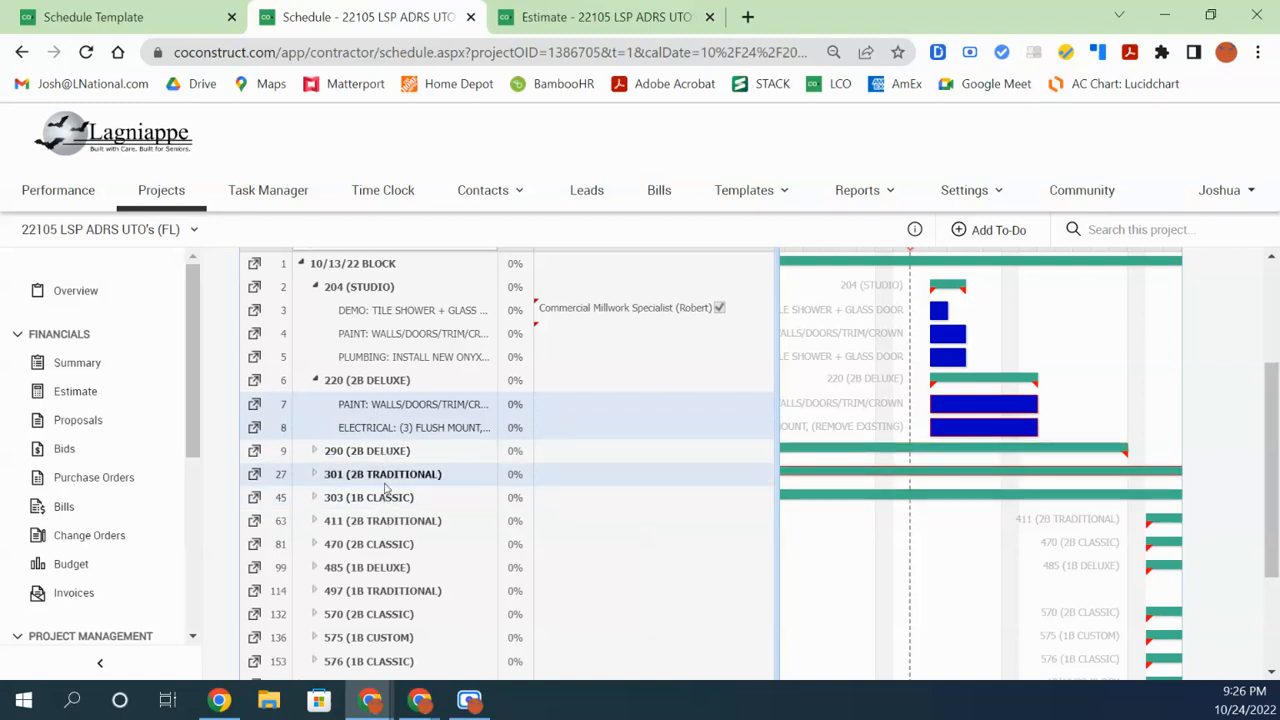
left_click(386, 498, "ctrl")
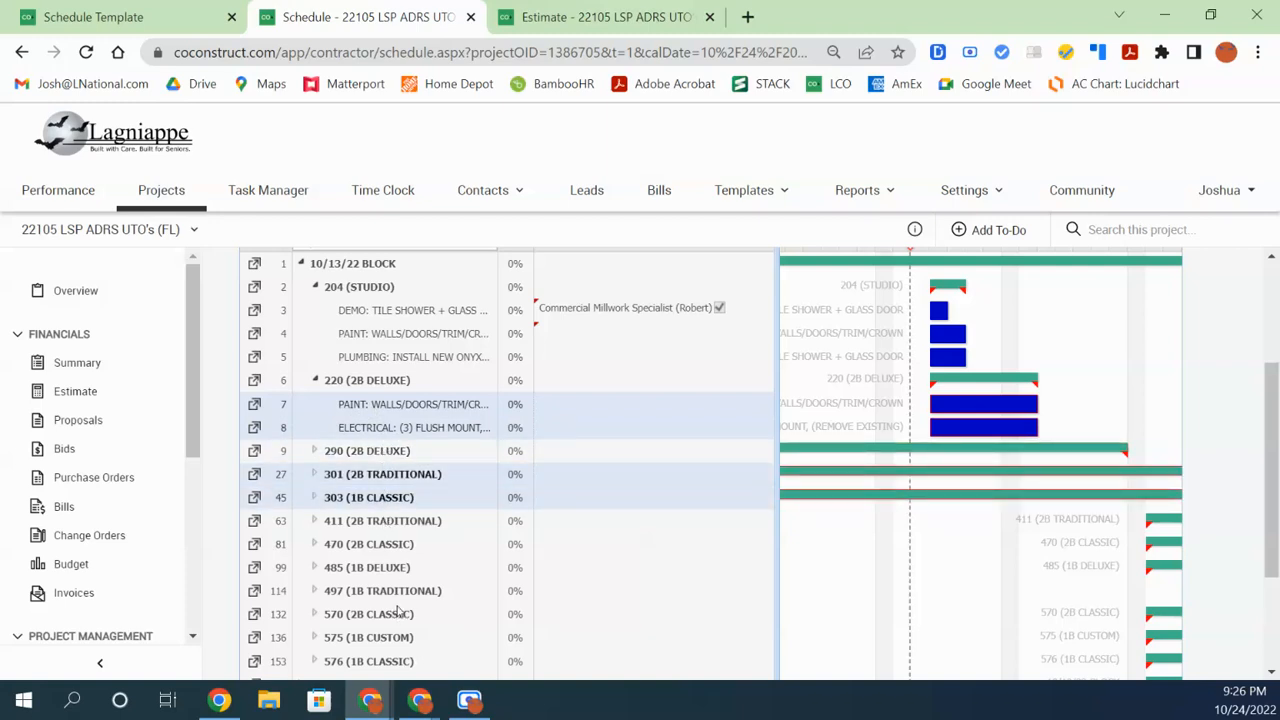
left_click(373, 498, "ctrl")
left_click(368, 476, "ctrl")
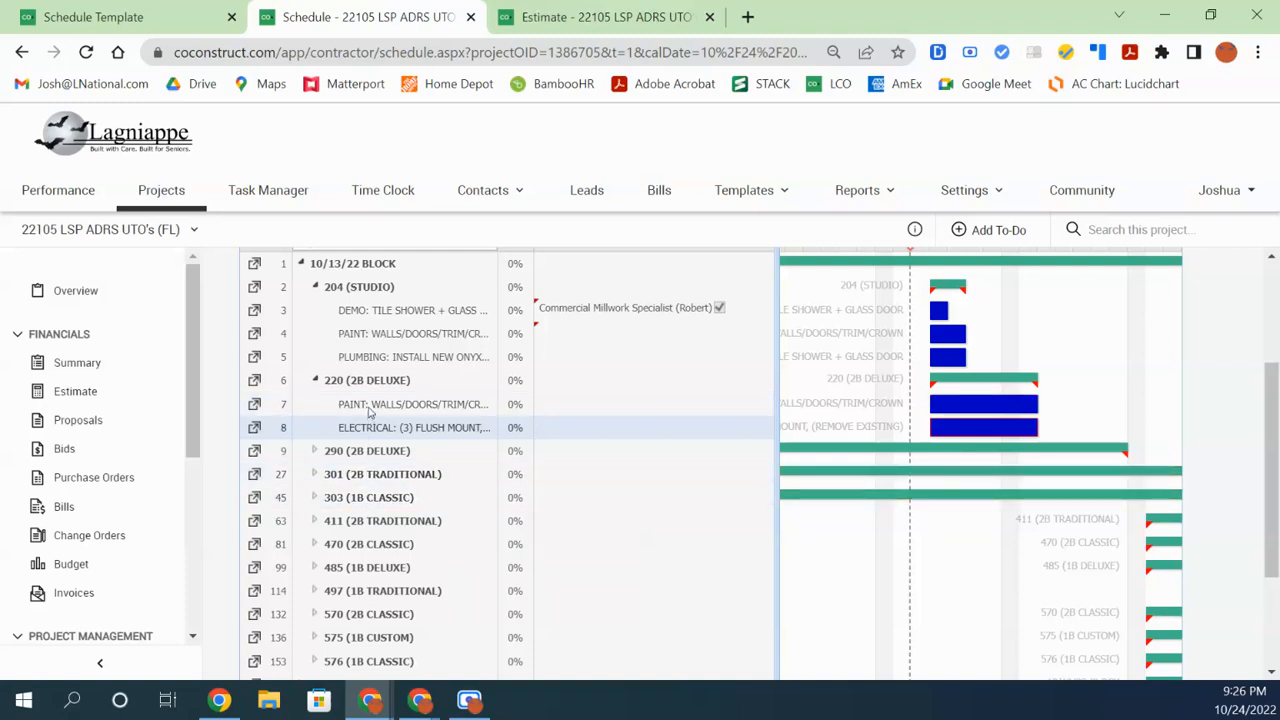
left_click(370, 410)
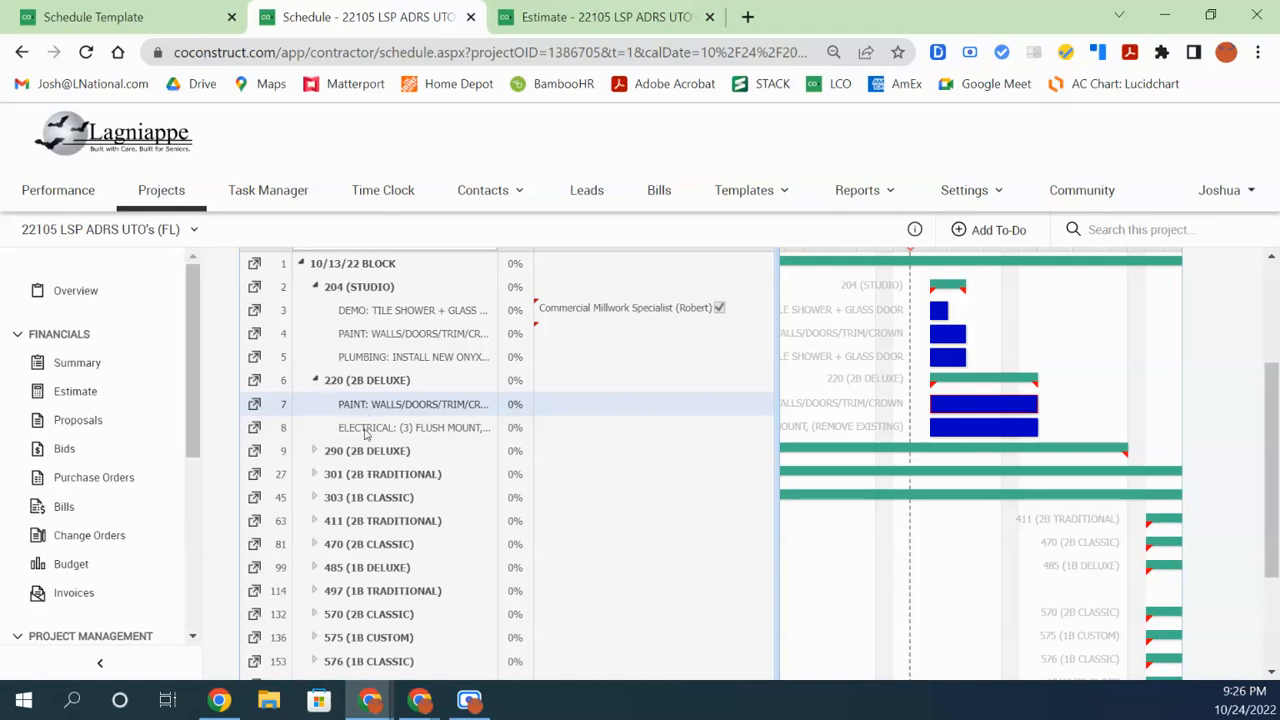
Insert three New Task rows below the ELECTRICAL task in 220 (2B DELUXE)
right_click(366, 434)
mouse_move(400, 486)
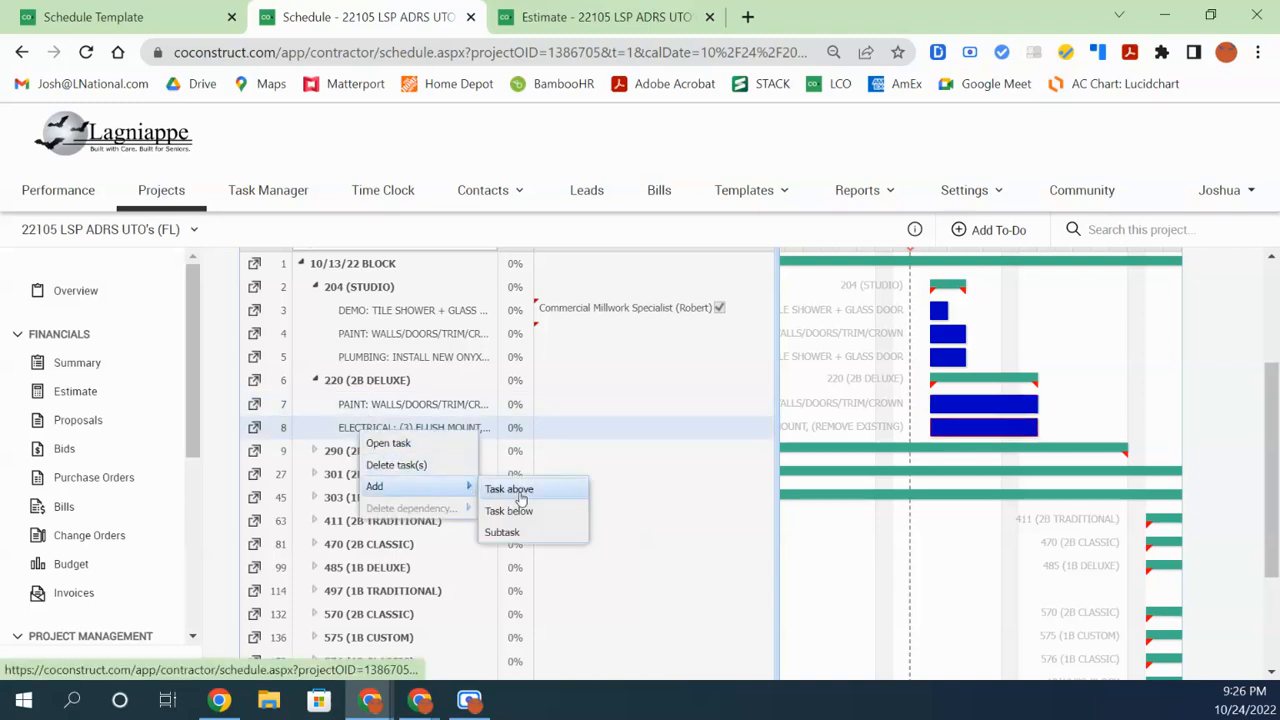
left_click(505, 511)
right_click(355, 455)
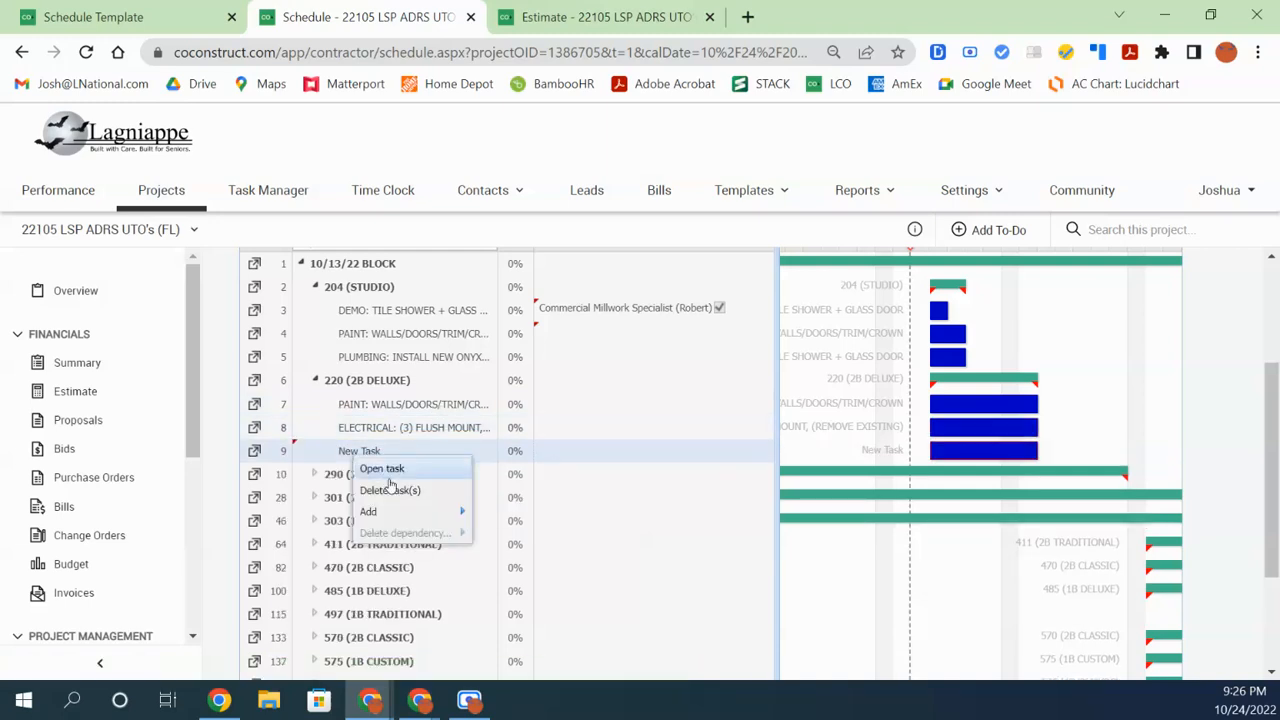
mouse_move(410, 511)
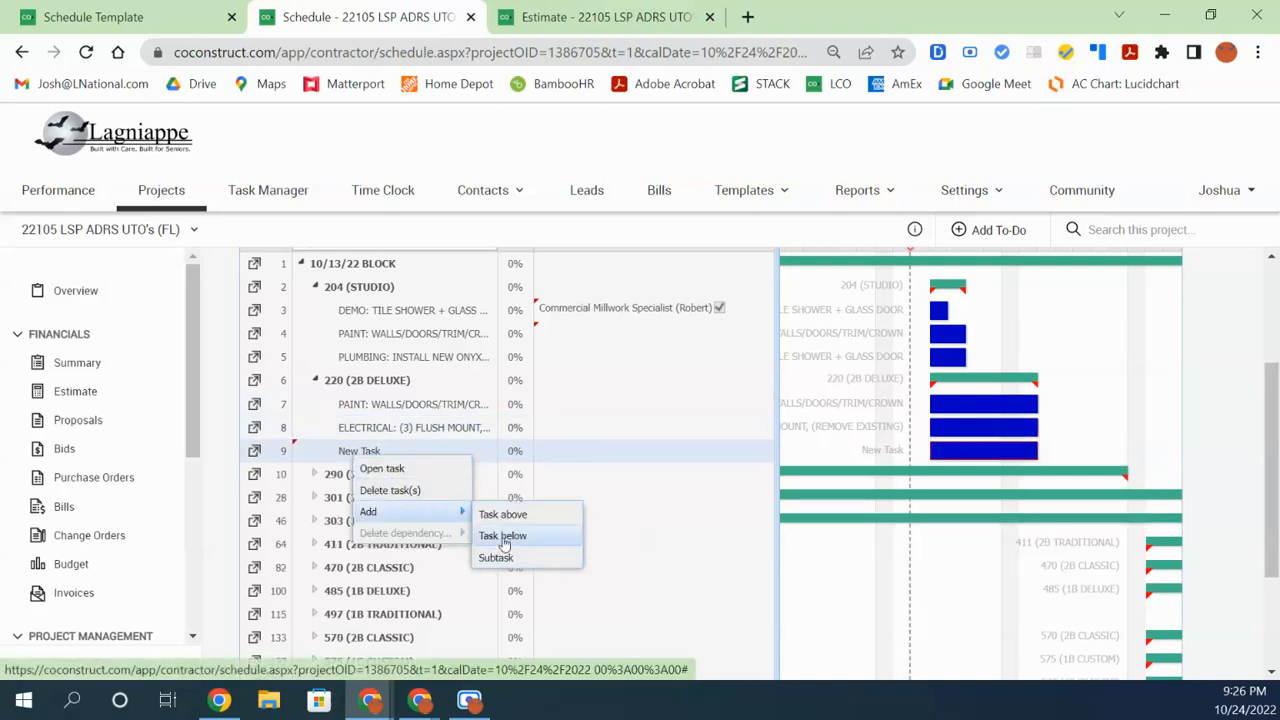
left_click(502, 535)
right_click(384, 457)
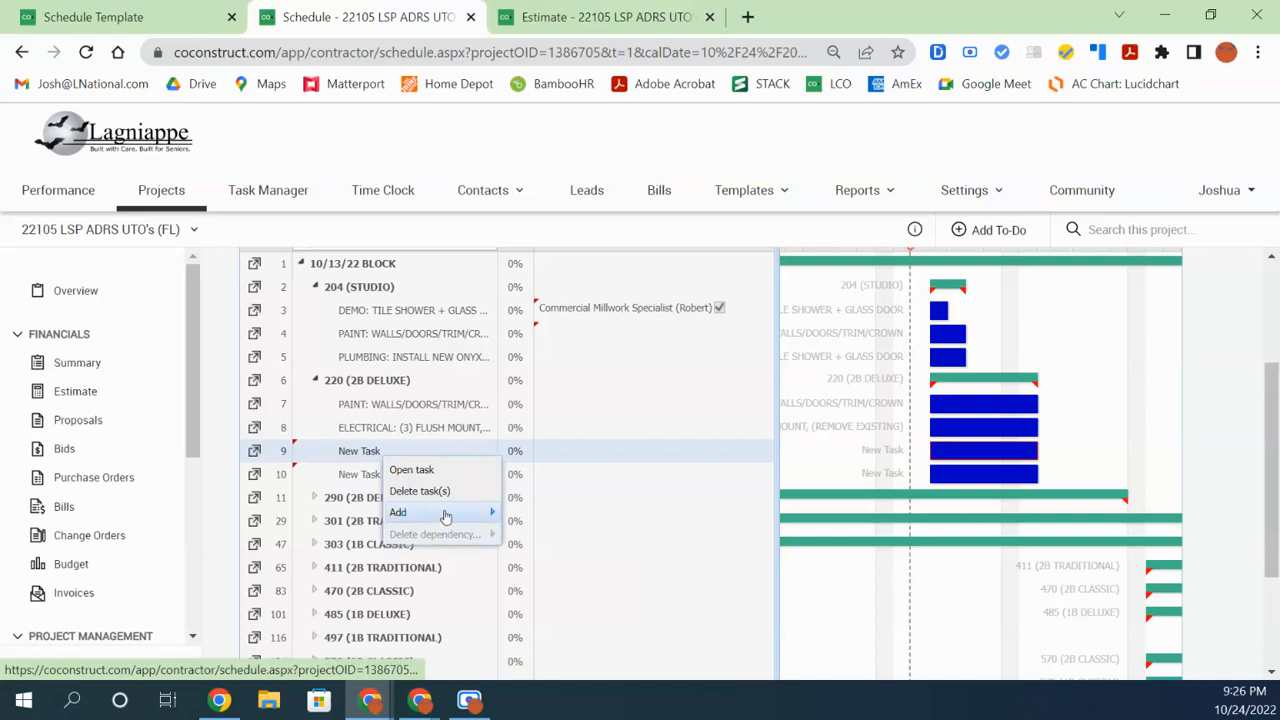
mouse_move(480, 512)
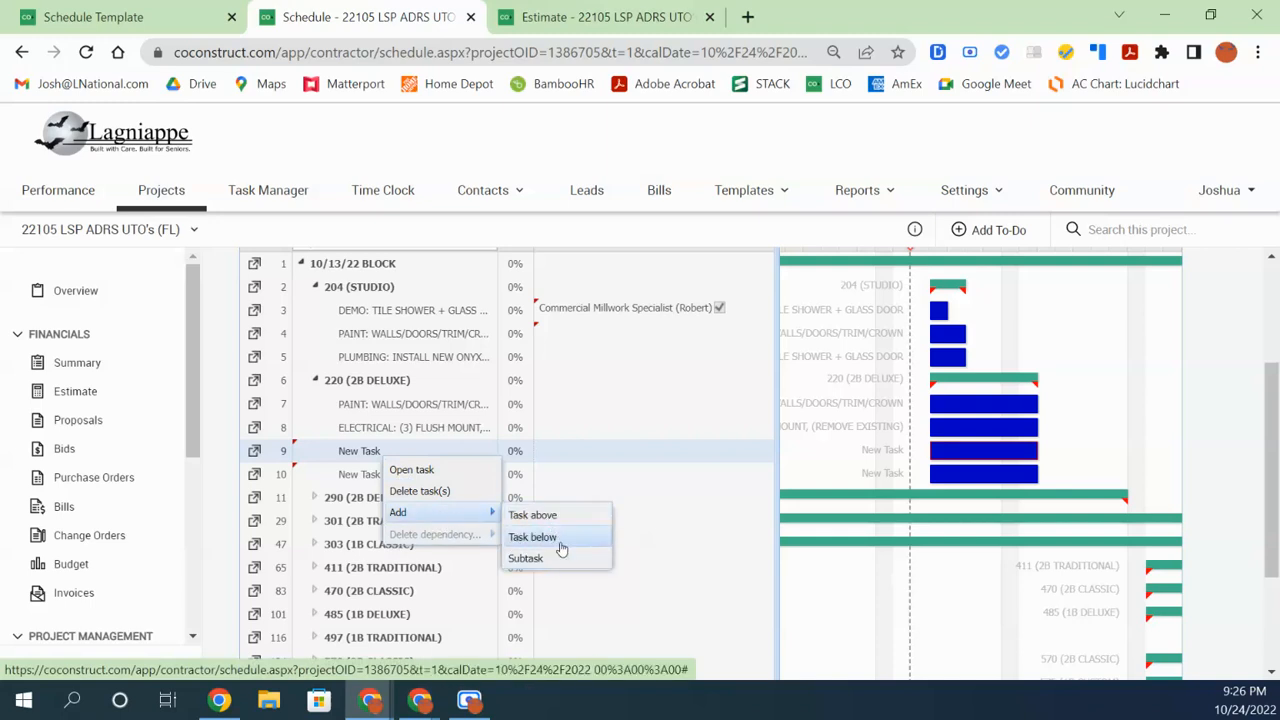
left_click(547, 539)
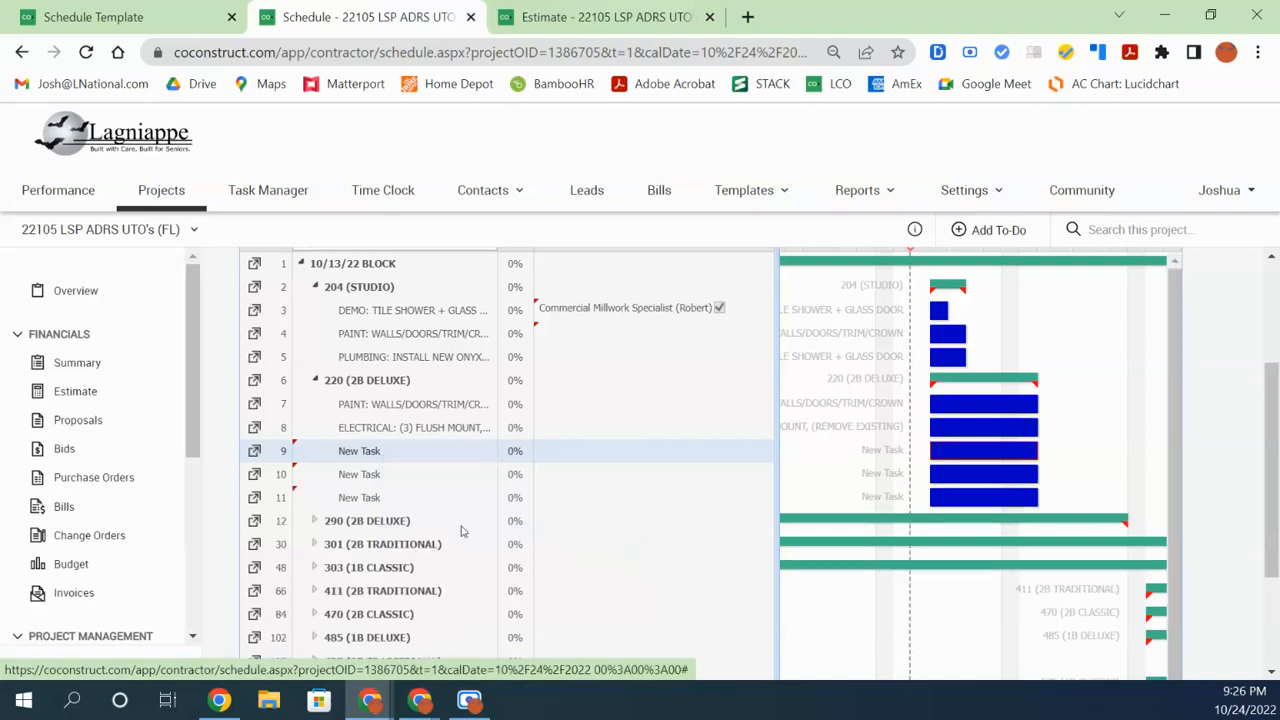
Multi-select the three New Task rows and move them to ELECTRICAL's level
left_click(396, 499)
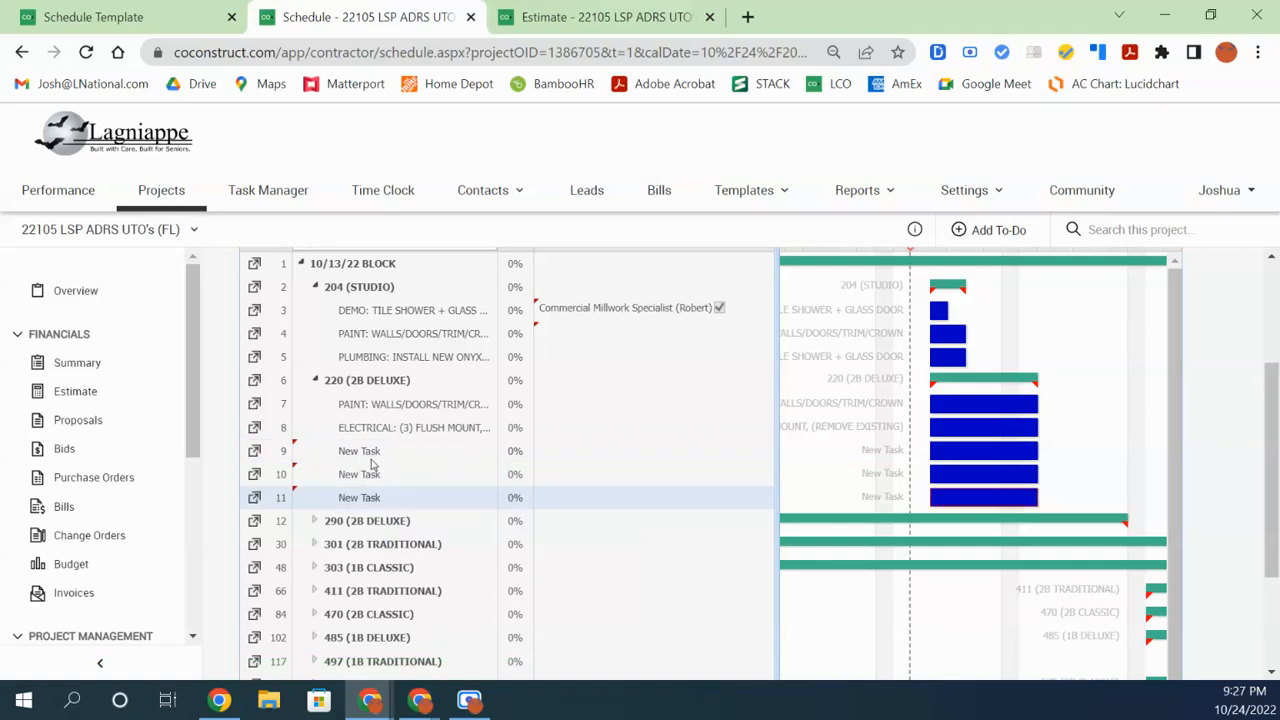
left_click(366, 452)
left_click(366, 474)
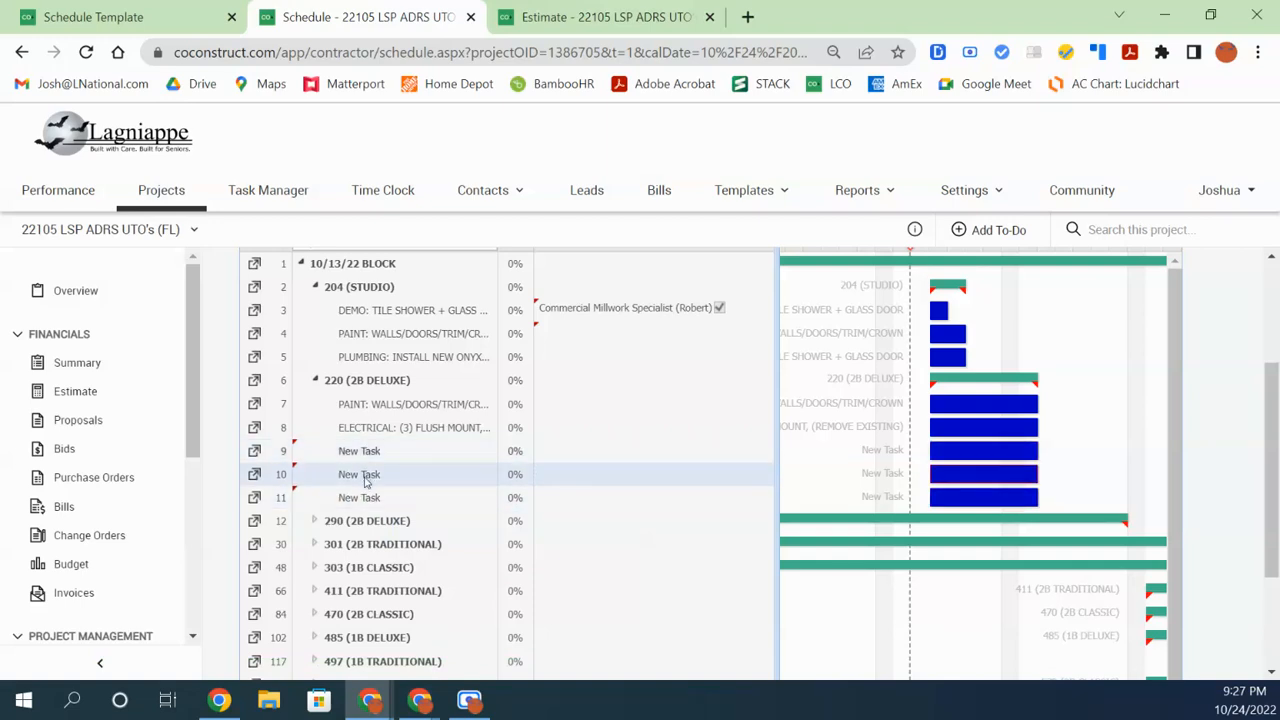
left_click(366, 494)
left_click(370, 453, "ctrl")
left_click(370, 474, "ctrl")
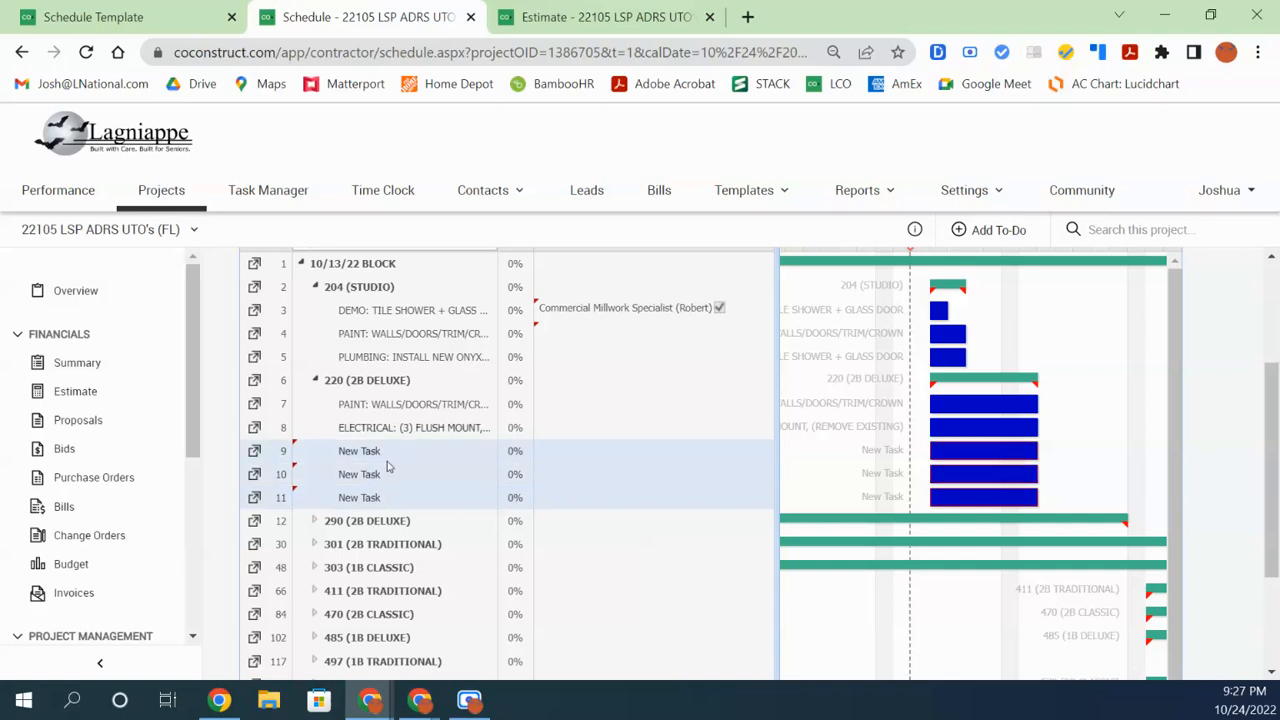
scroll(402, 445, "up", 1)
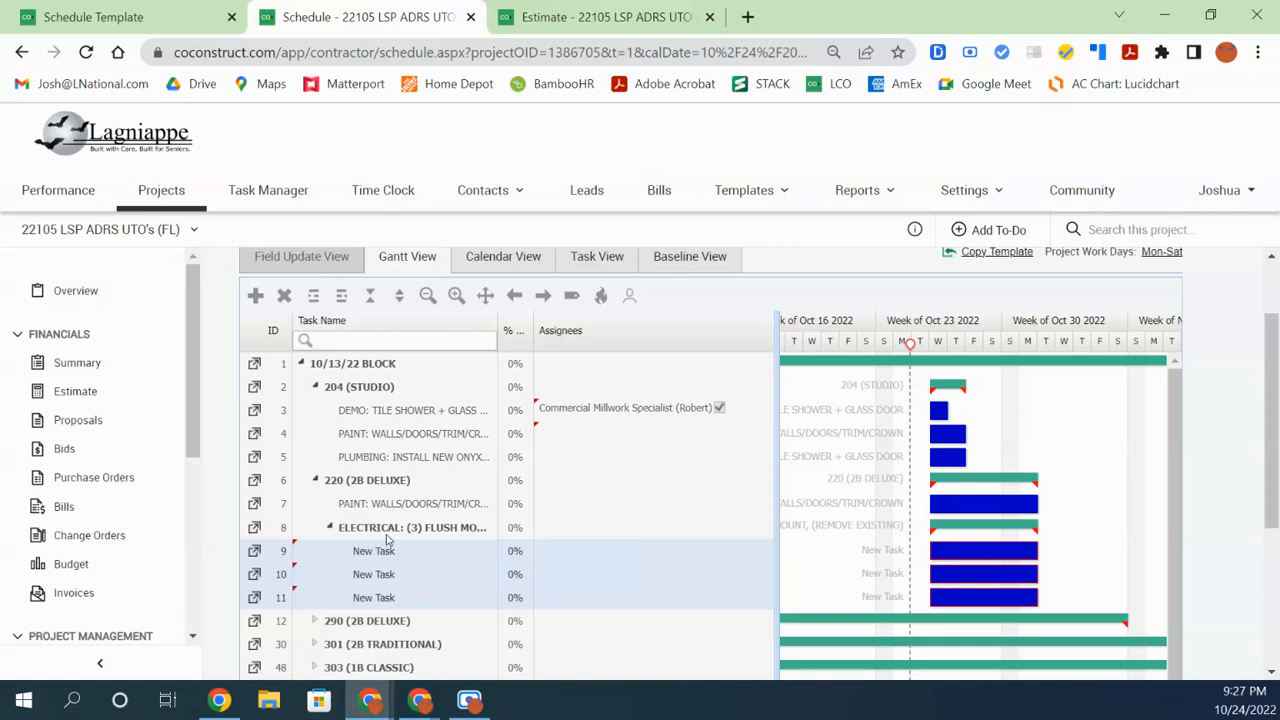
left_click(343, 295)
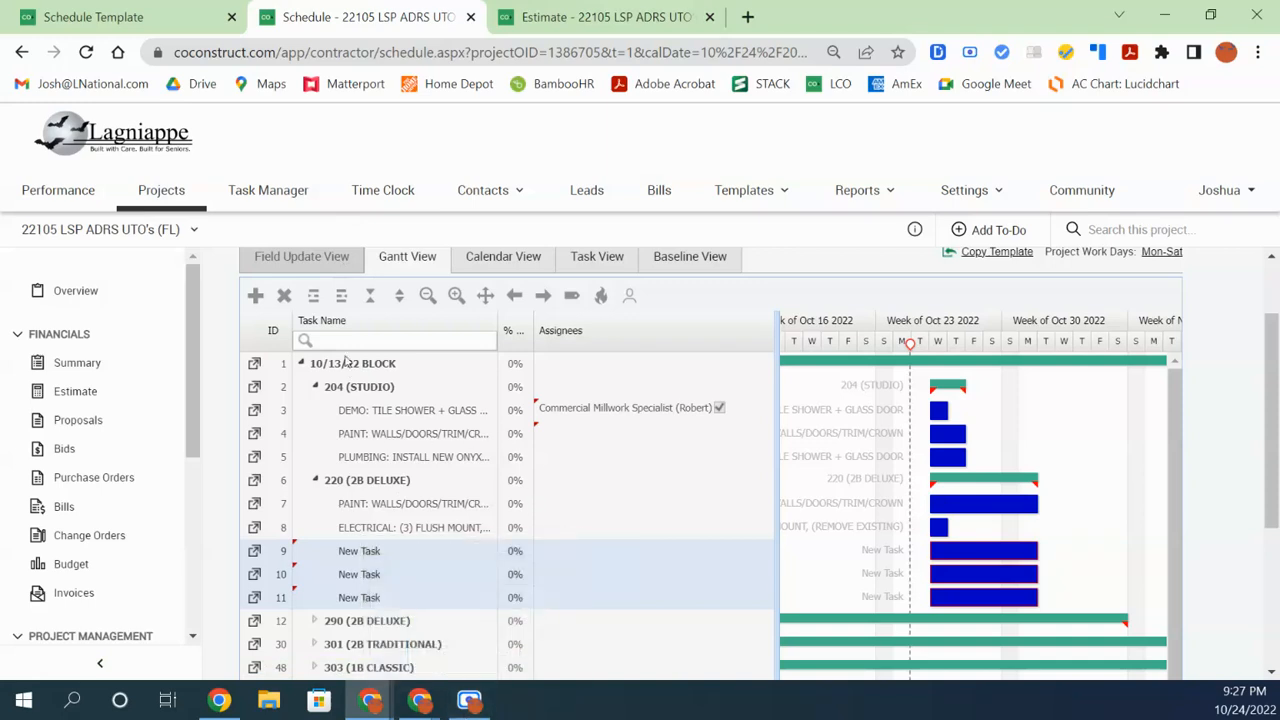
right_click(360, 567)
Delete the three New Task rows with Delete task(s), then collapse the project sidebar
left_click(410, 598)
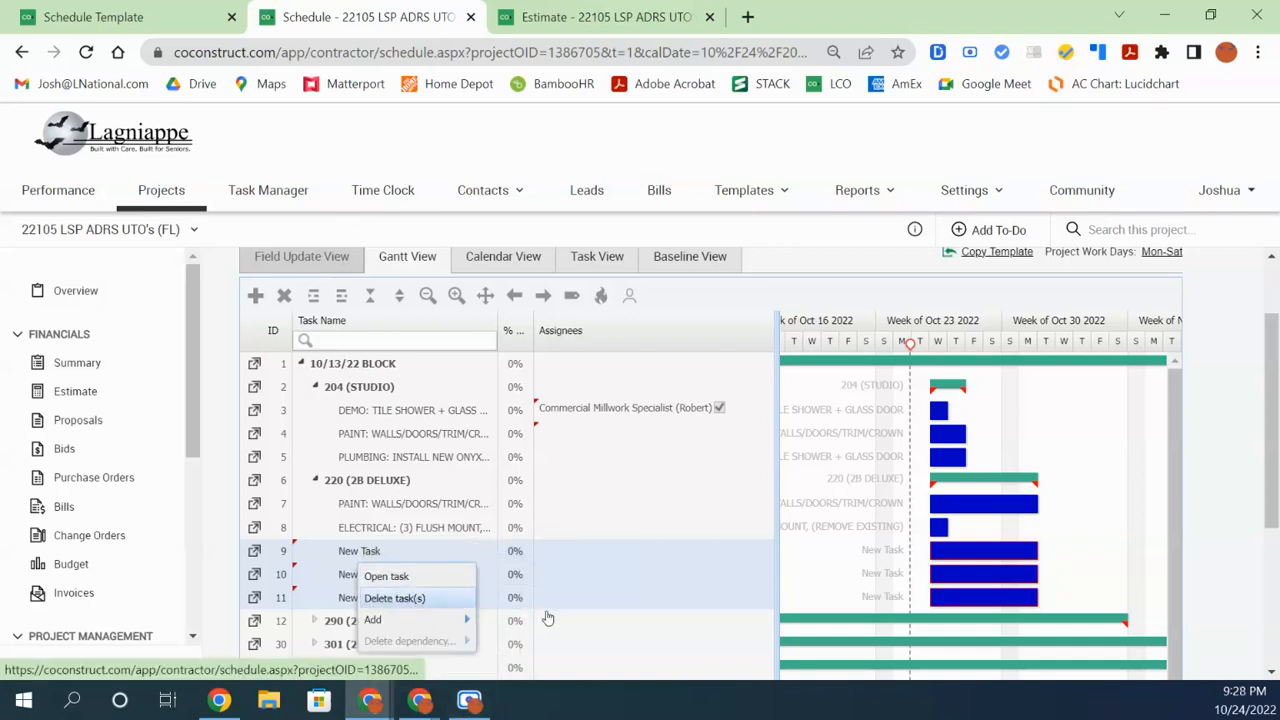
left_click(449, 537)
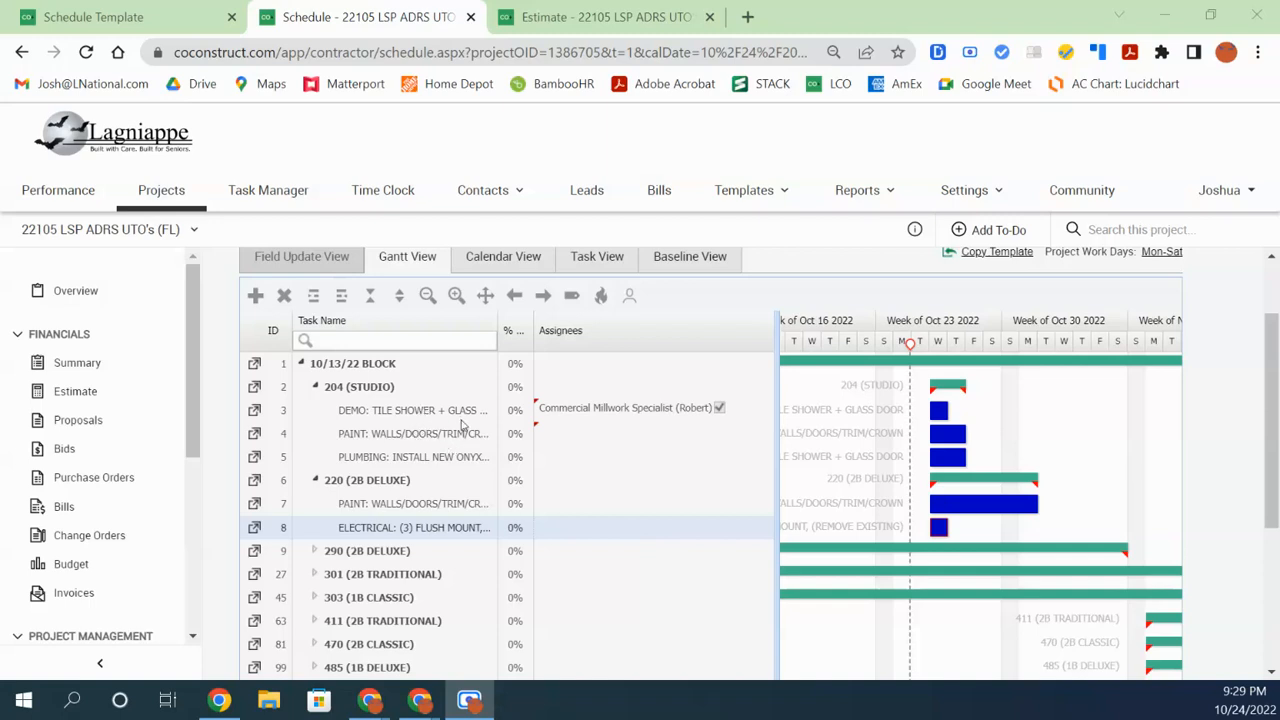
left_click(100, 663)
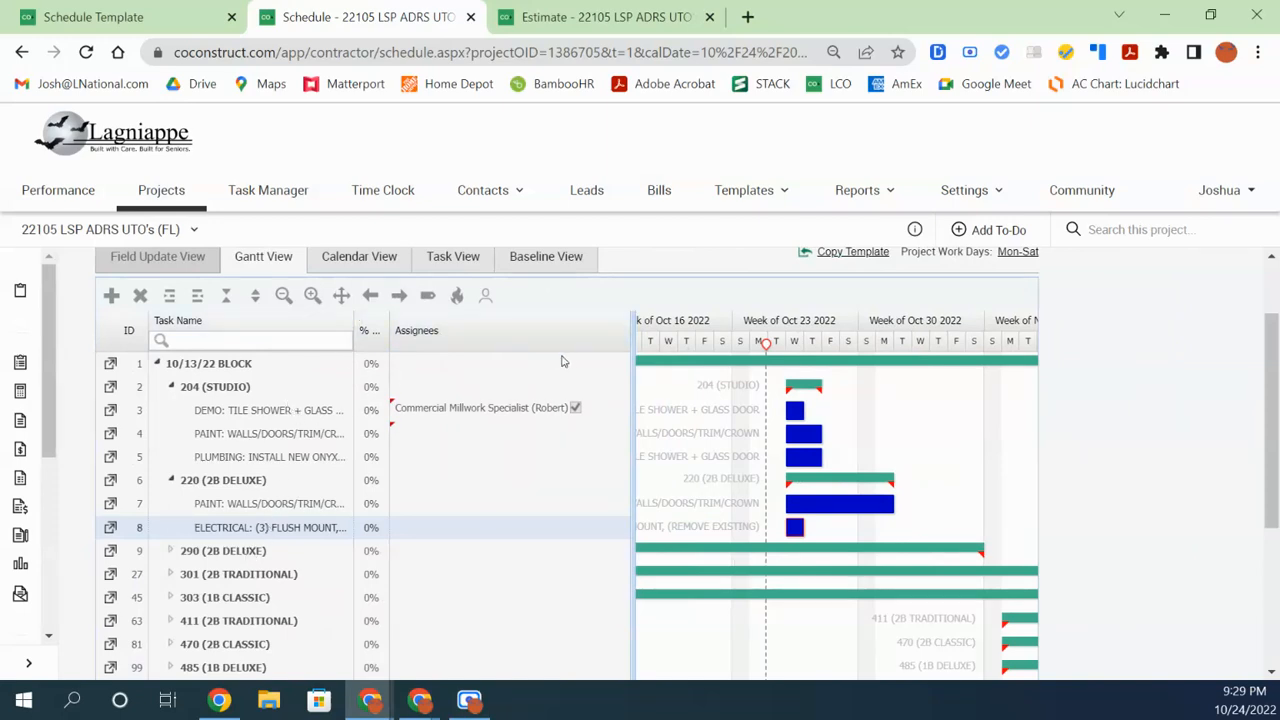
Remove the assignee from DEMO: TILE SHOWER + GLASS DOOR and save it unassigned
left_click_drag(390, 328, 494, 328)
left_click(545, 418)
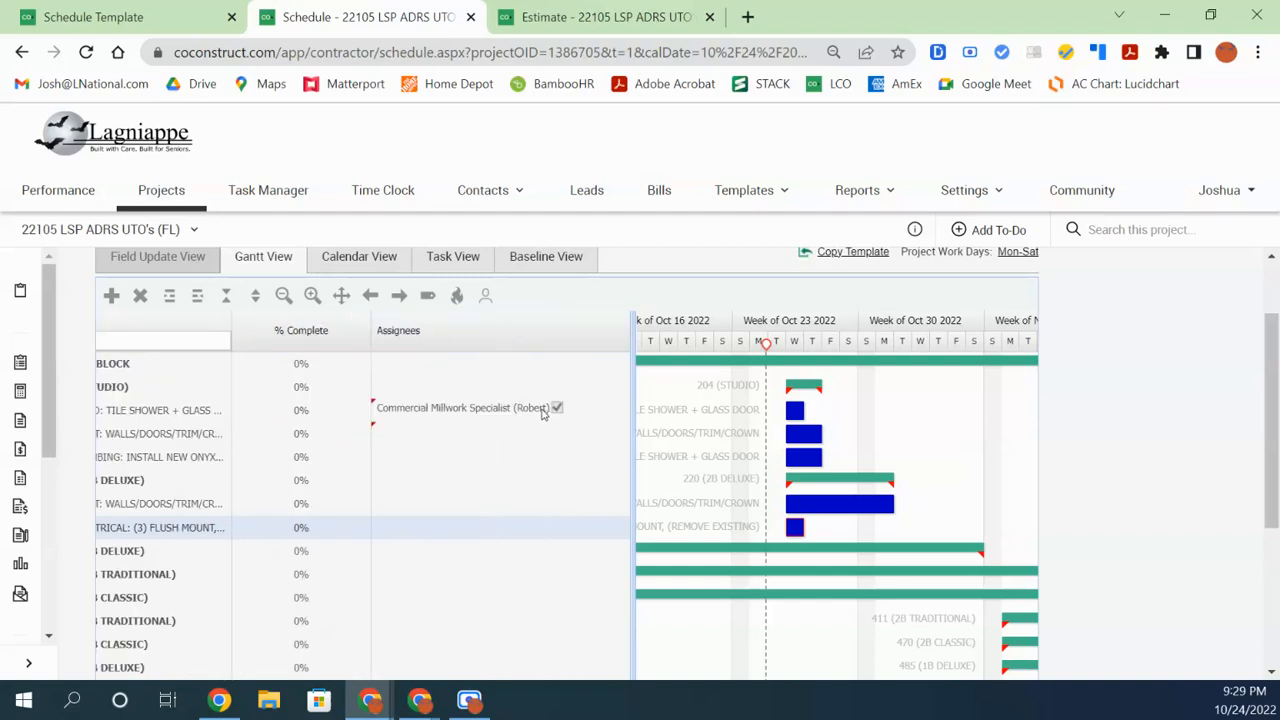
left_click(531, 417)
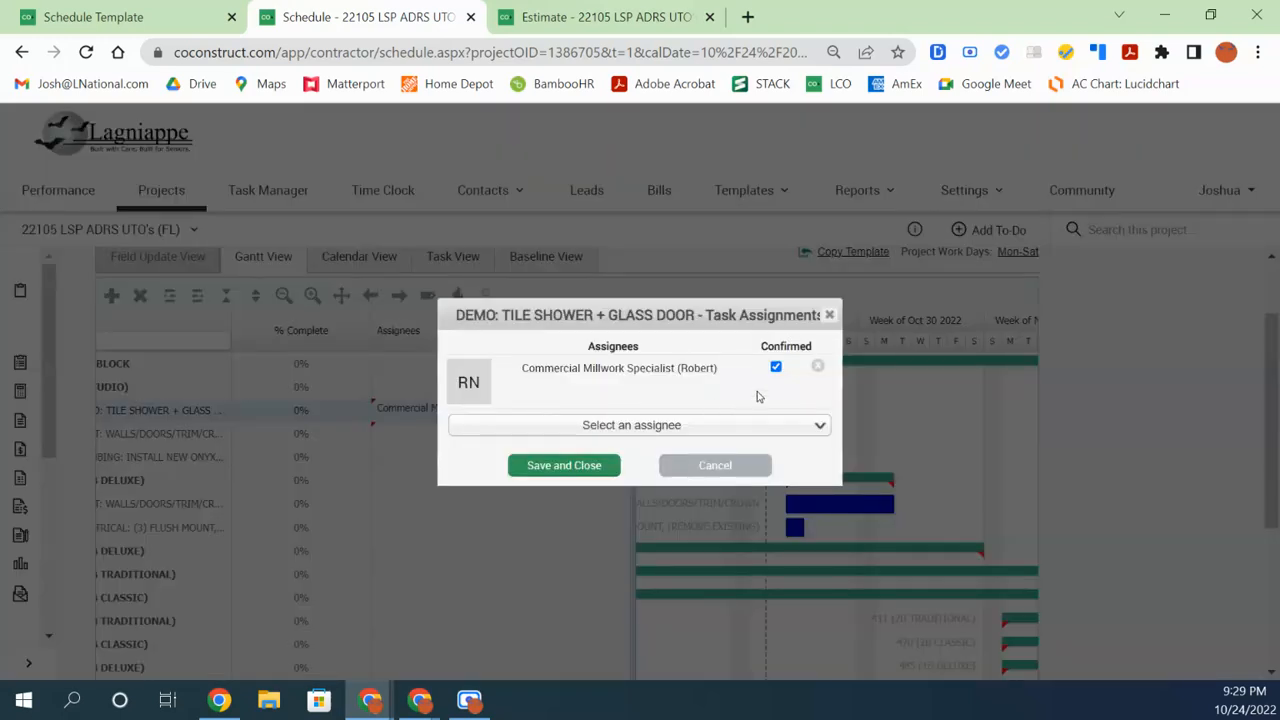
left_click(816, 368)
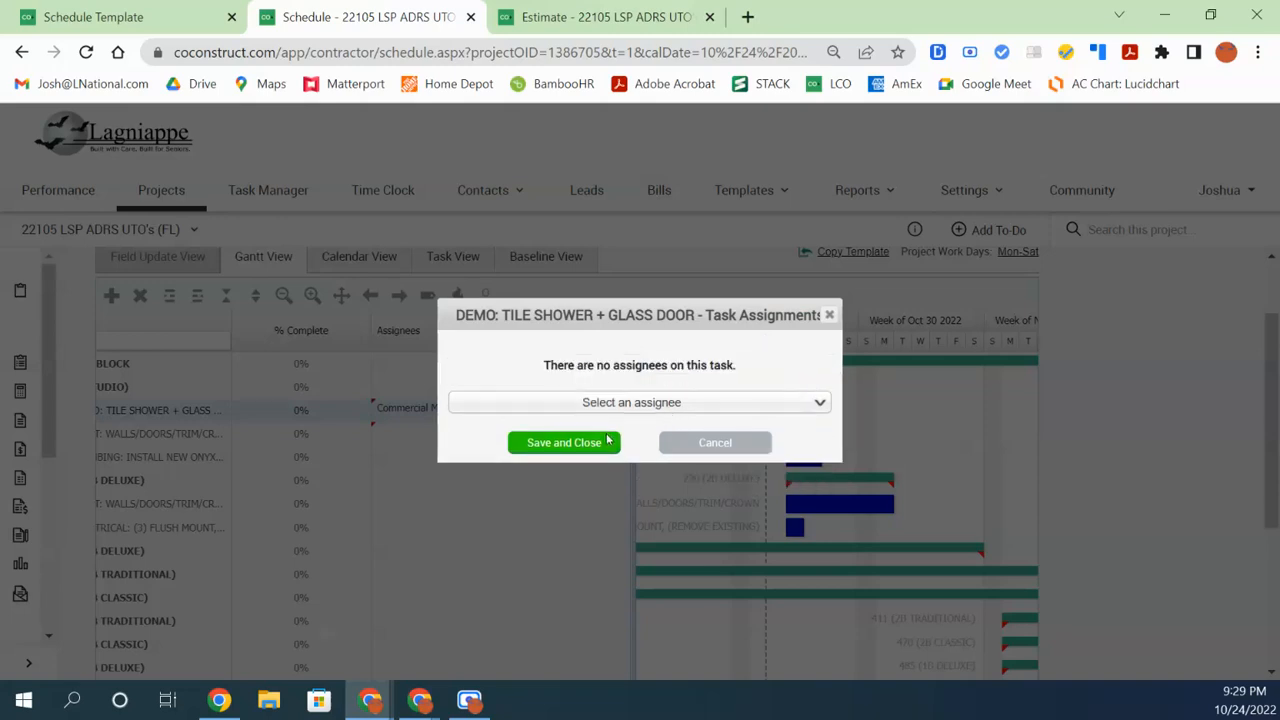
left_click(605, 443)
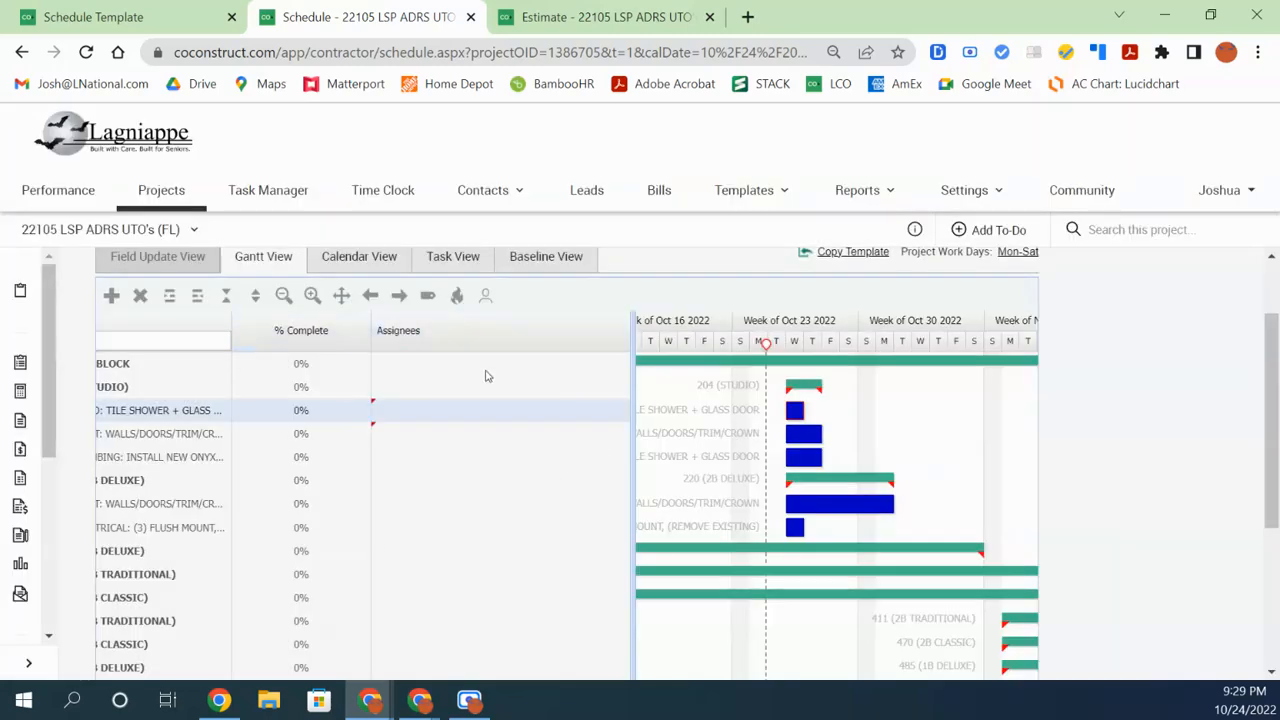
scroll(1270, 450, "down", 3)
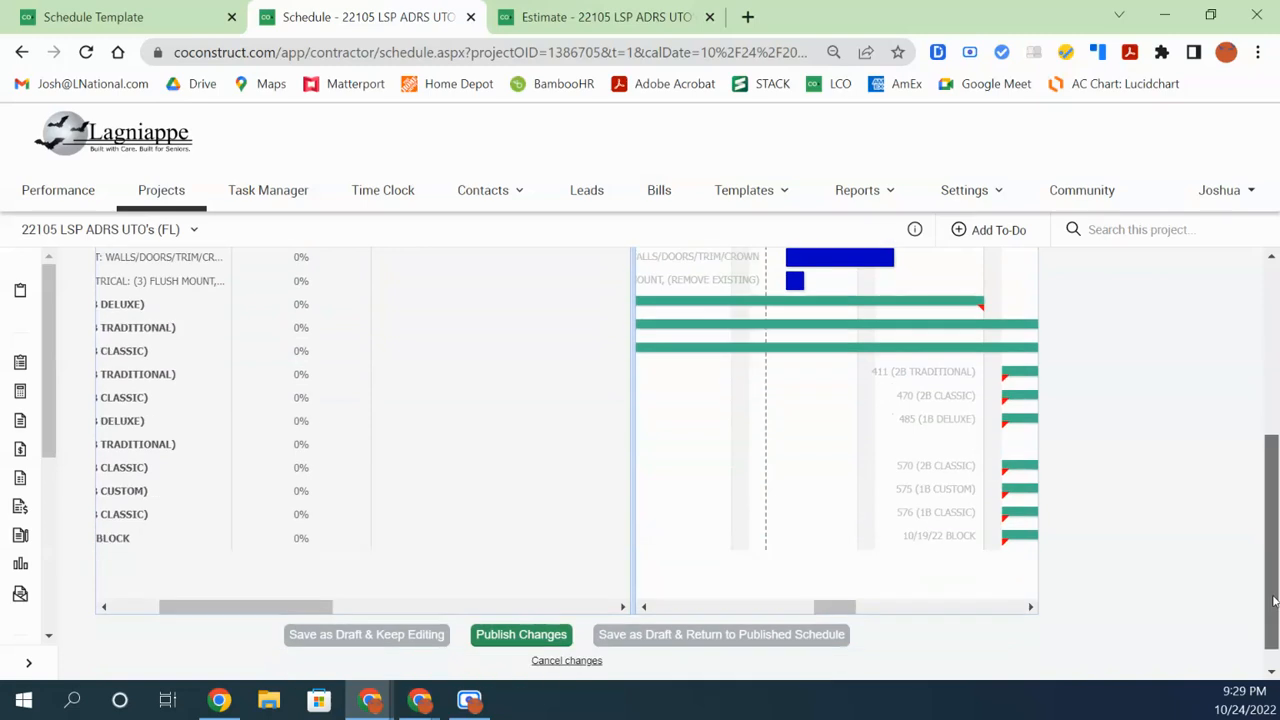
Widen the Task Name column and task grid, and narrow the % Complete column
left_click_drag(248, 607, 197, 609)
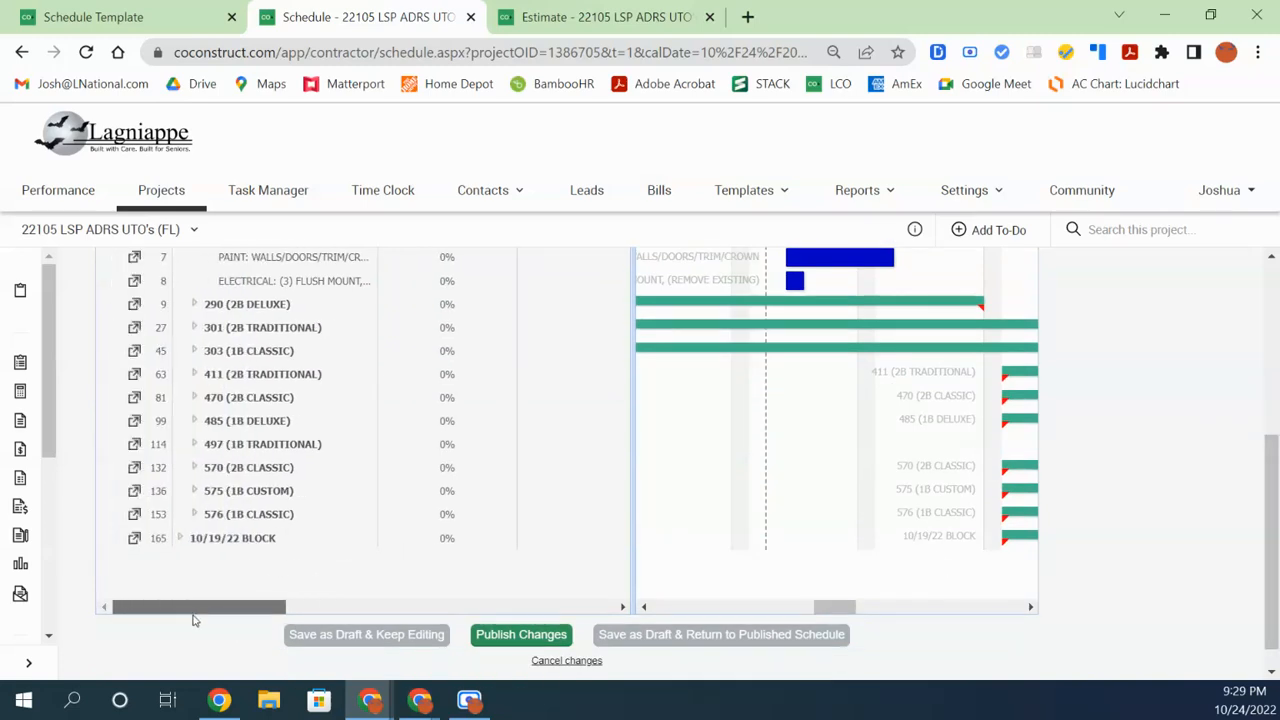
left_click_drag(1269, 575, 1269, 480)
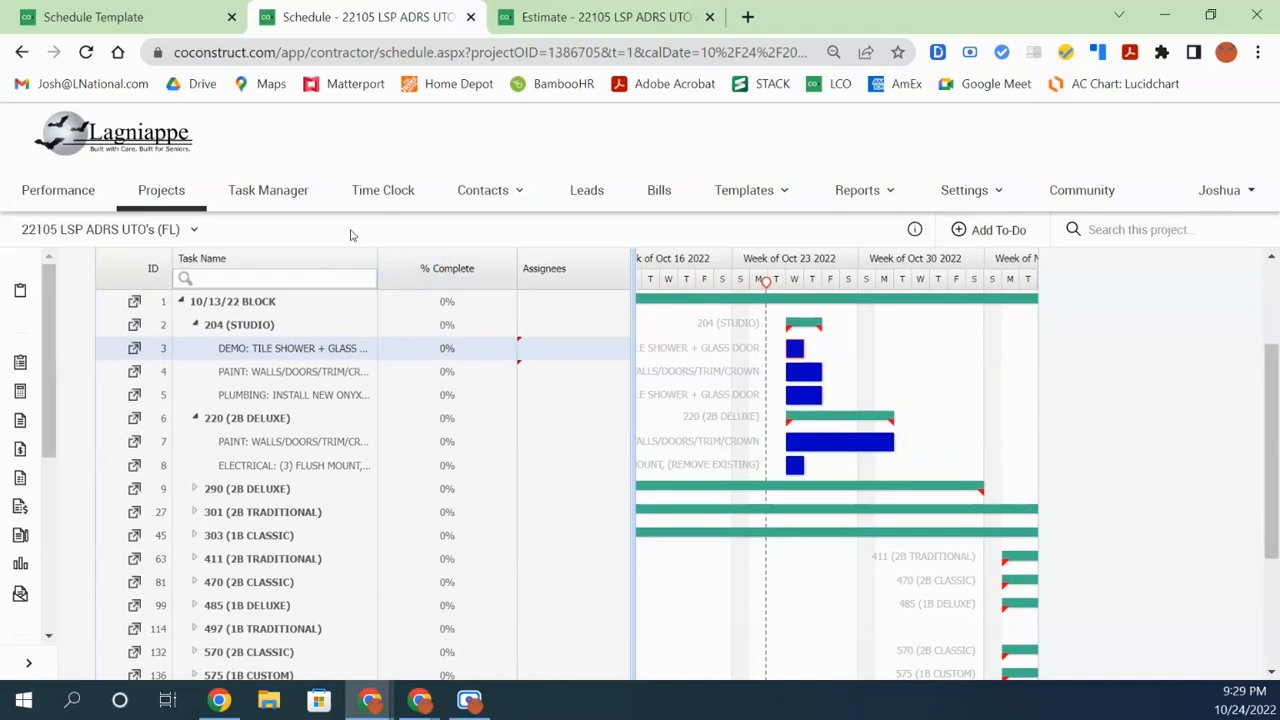
left_click_drag(377, 261, 486, 283)
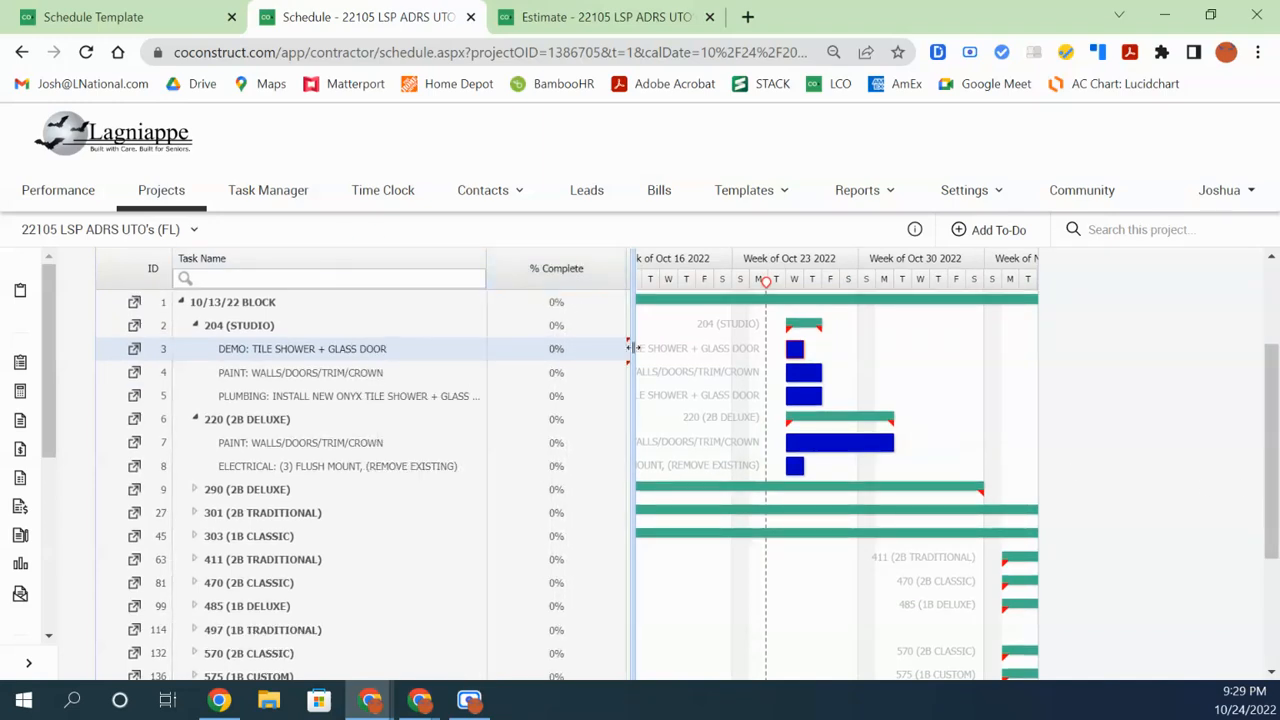
left_click_drag(484, 261, 562, 262)
left_click_drag(632, 347, 800, 378)
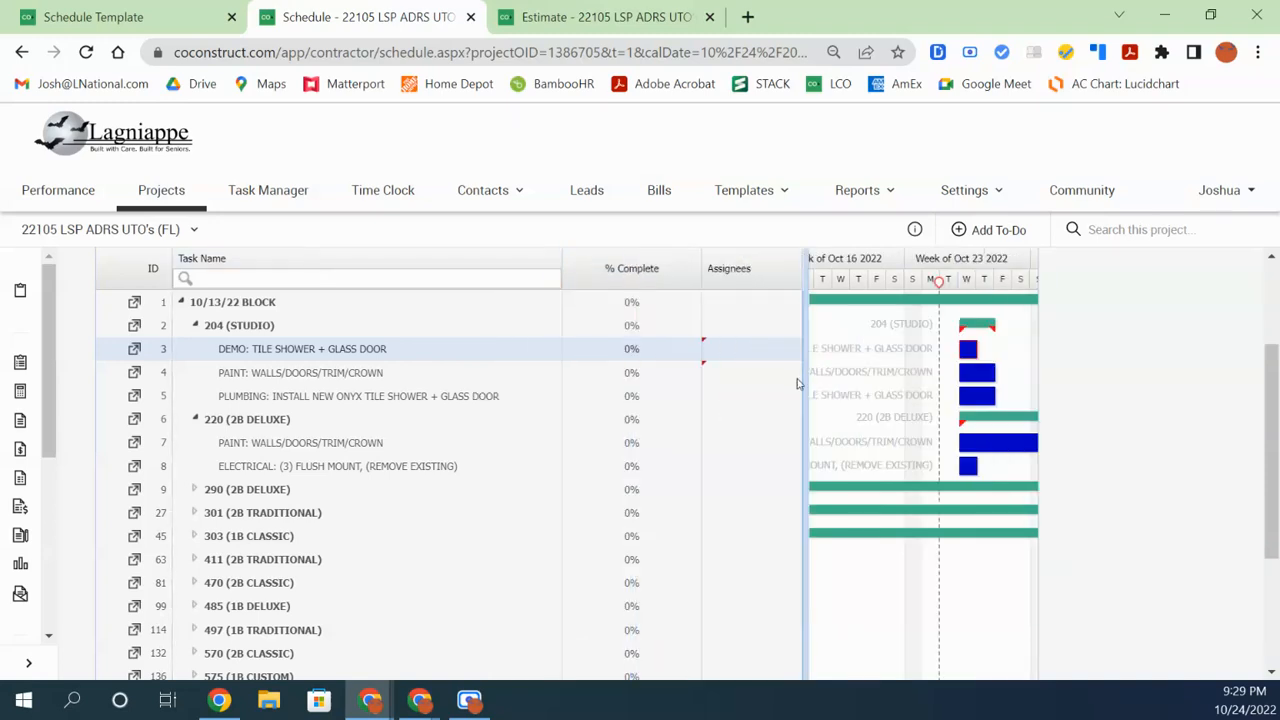
left_click_drag(701, 283, 610, 272)
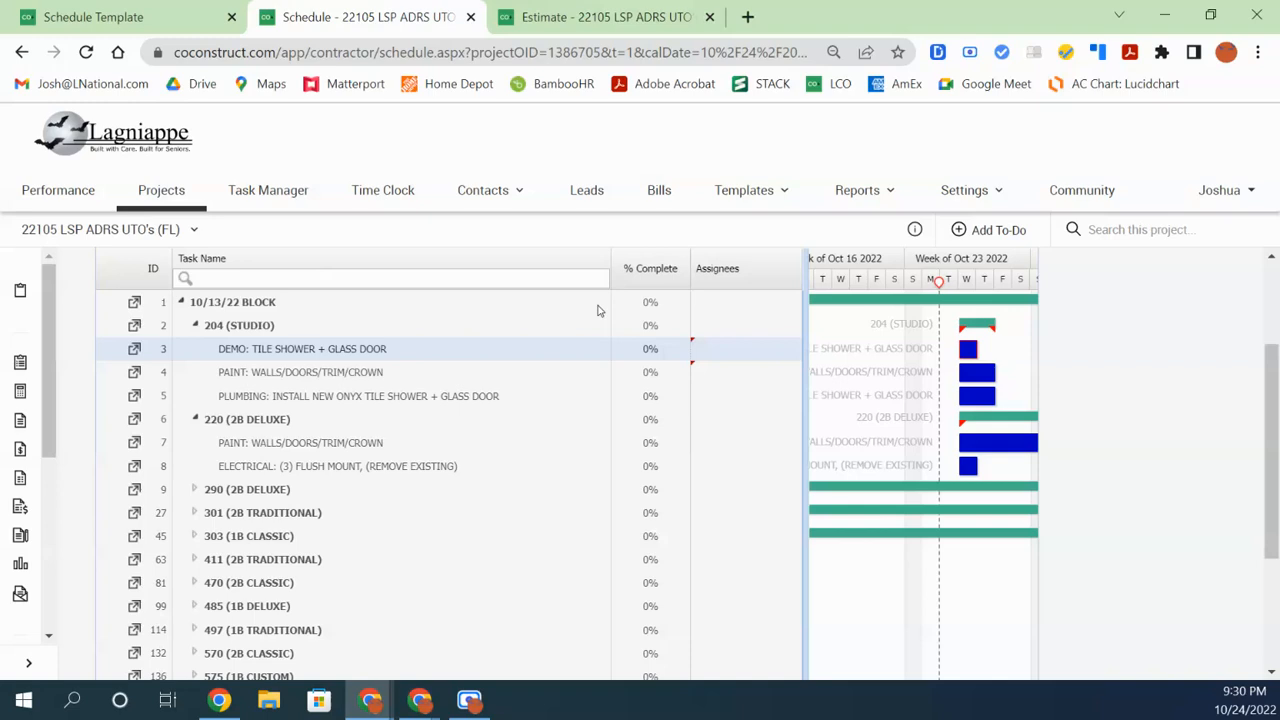
Widen the grid further and narrow Assignees to reveal Finish, Work Days and Start
left_click(367, 470)
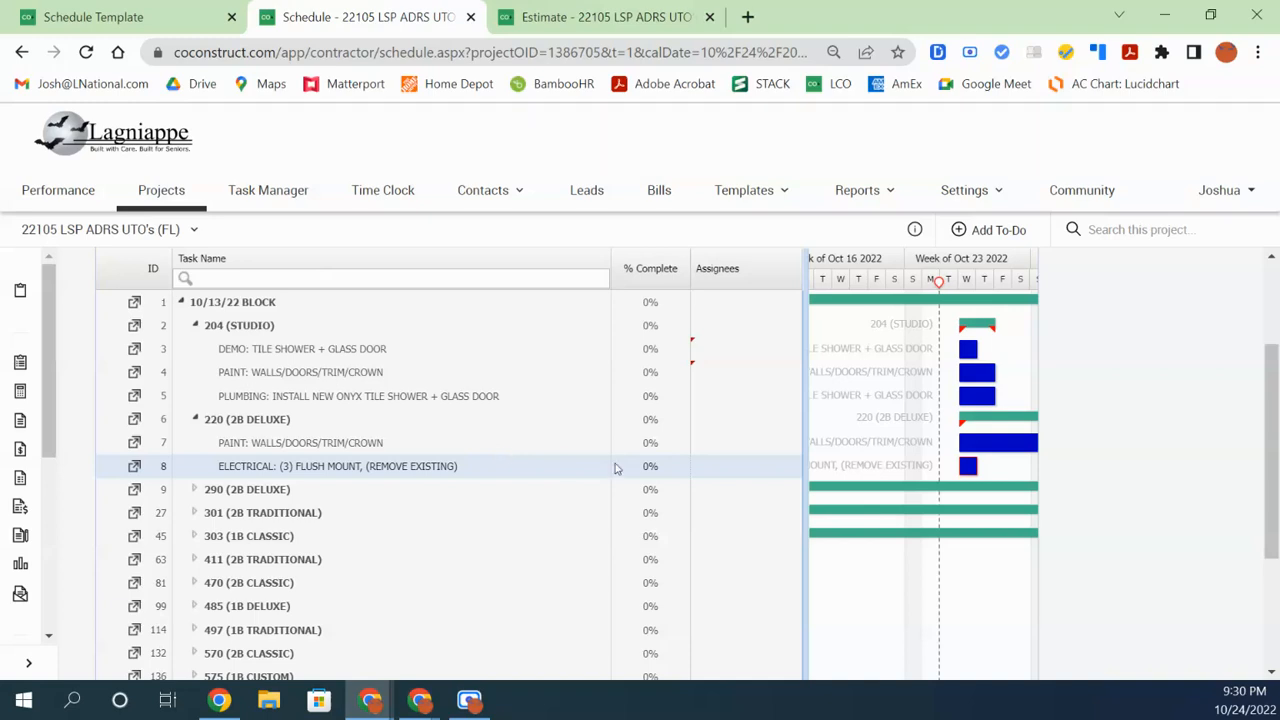
left_click_drag(815, 500, 1006, 518)
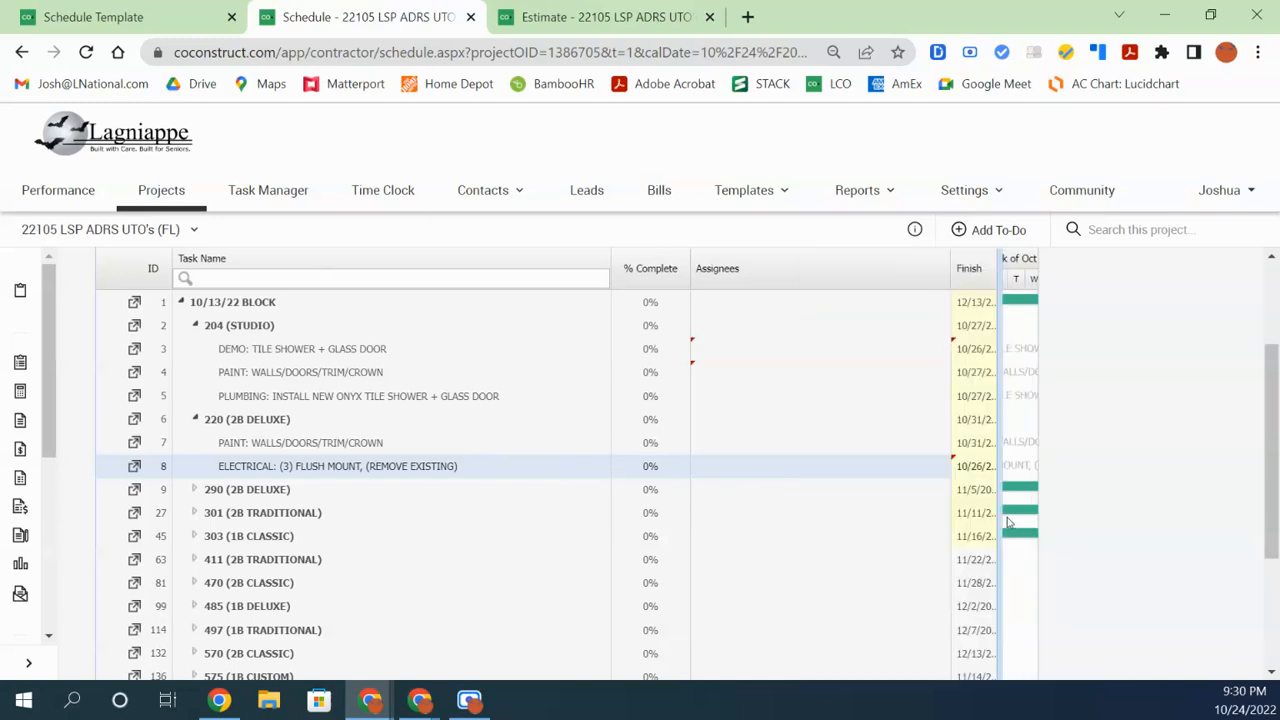
left_click_drag(945, 279, 808, 270)
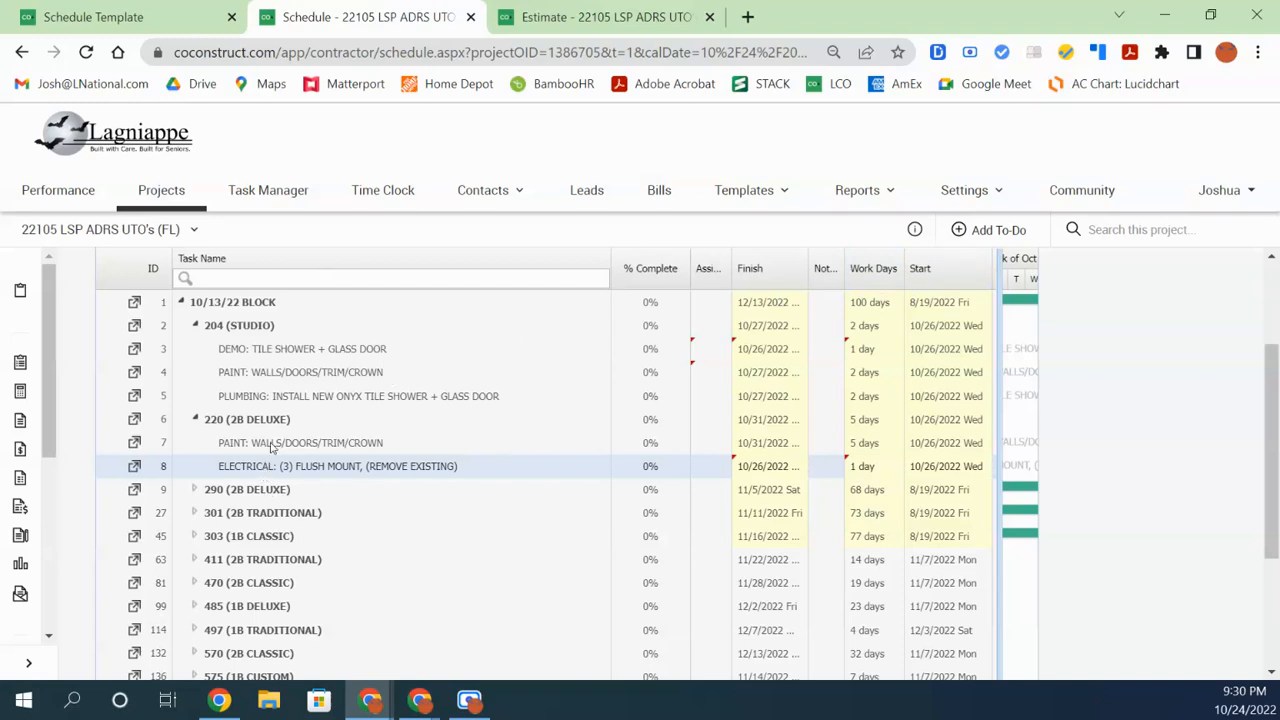
Open the Estimate and expand UNIT 204 to show painting items totalling $2,287.74
left_click(582, 17)
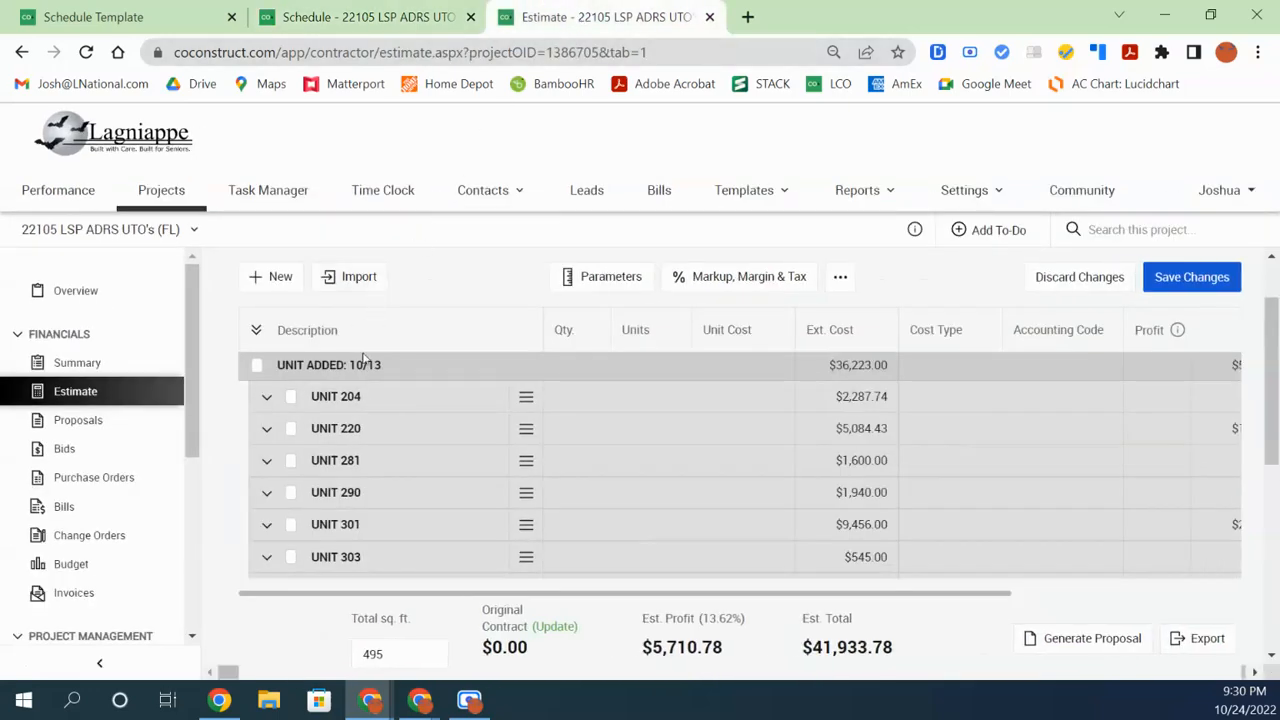
left_click(266, 400)
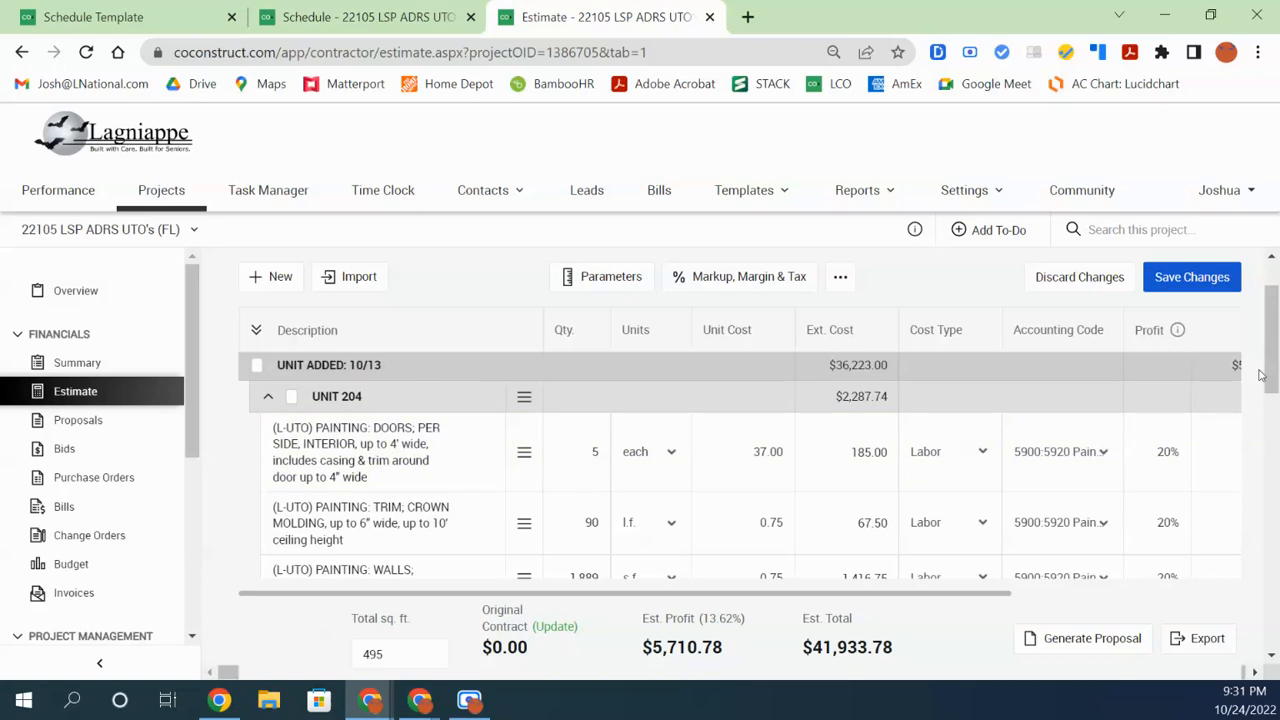
mouse_move(1273, 359)
left_mouse_down()
mouse_move(1276, 376)
mouse_move(1277, 359)
left_mouse_up()
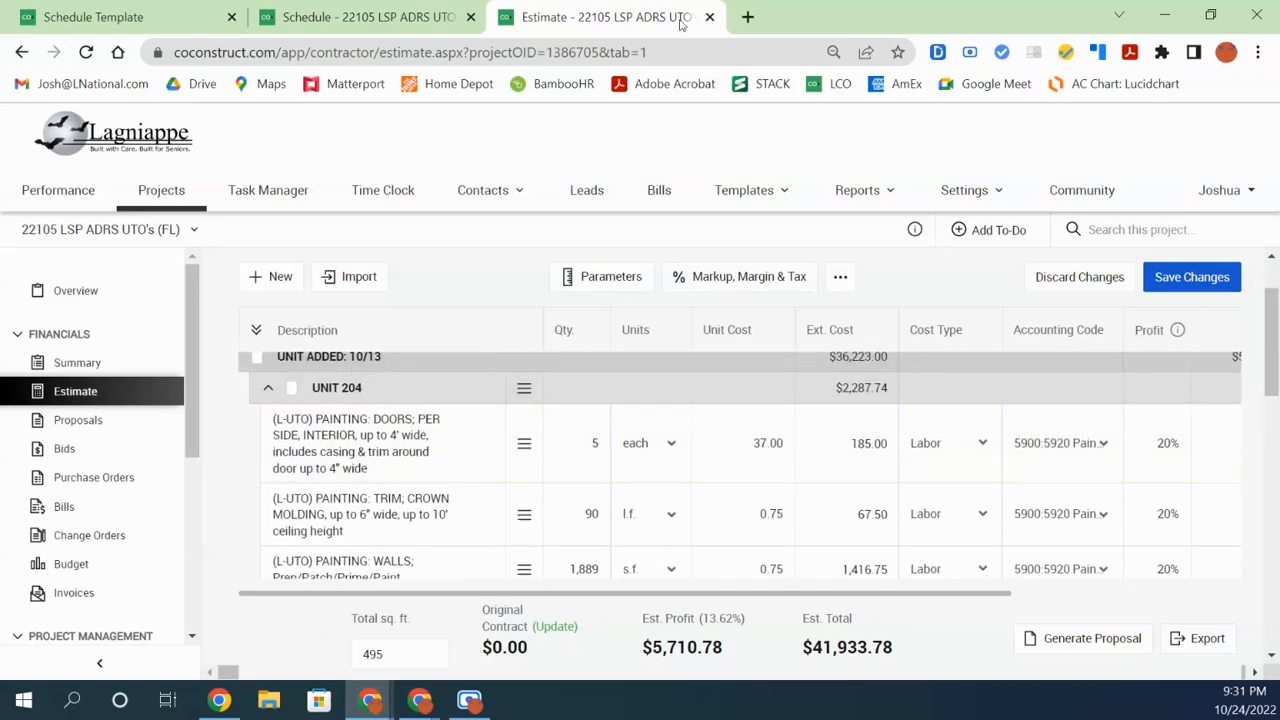
left_click(1209, 17)
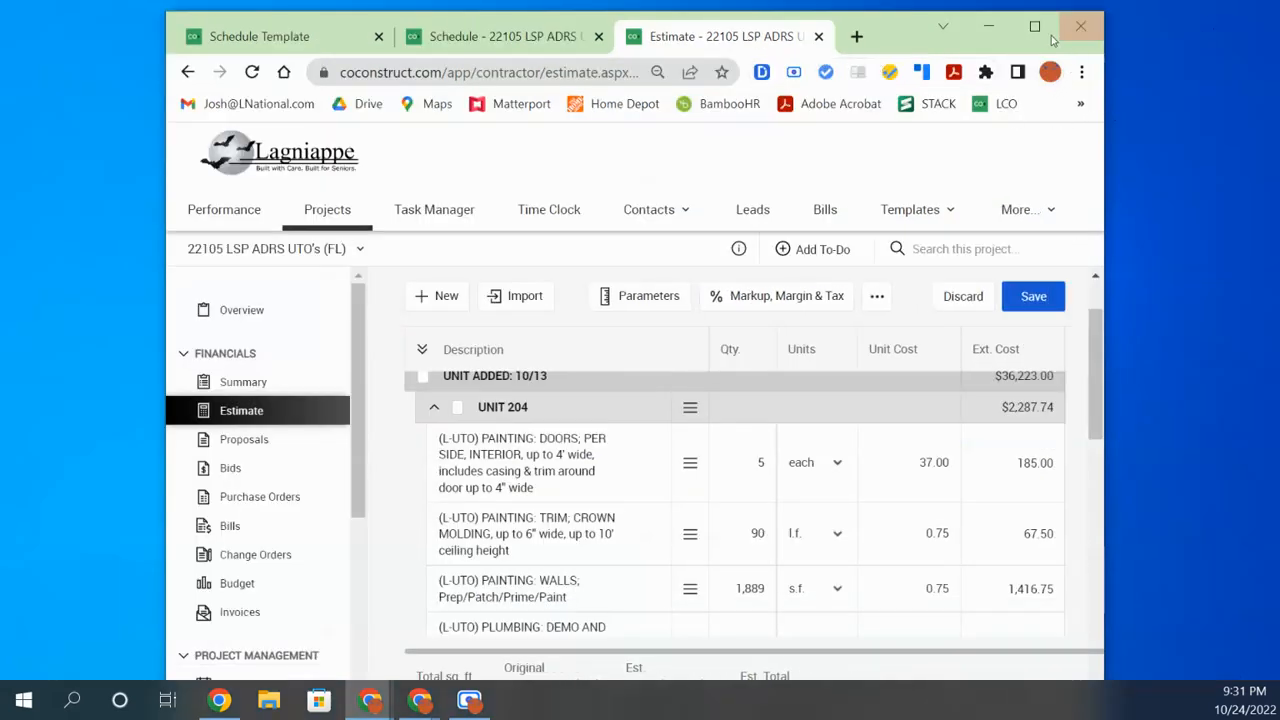
Detach the Estimate into a narrower window on the right, then collapse rows 220 and 204
left_click(1036, 28)
left_click_drag(606, 106, 629, 146)
left_click_drag(1151, 308, 717, 336)
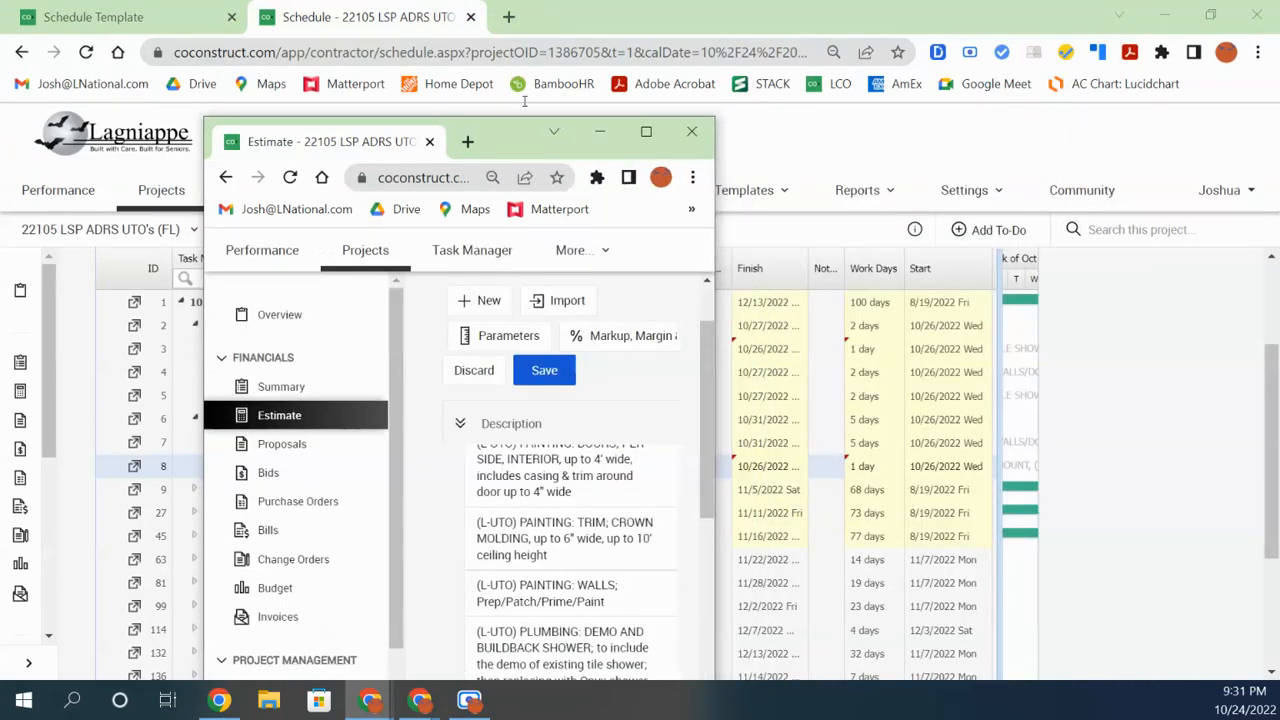
left_click_drag(516, 143, 930, 135)
scroll(975, 594, "up", 3)
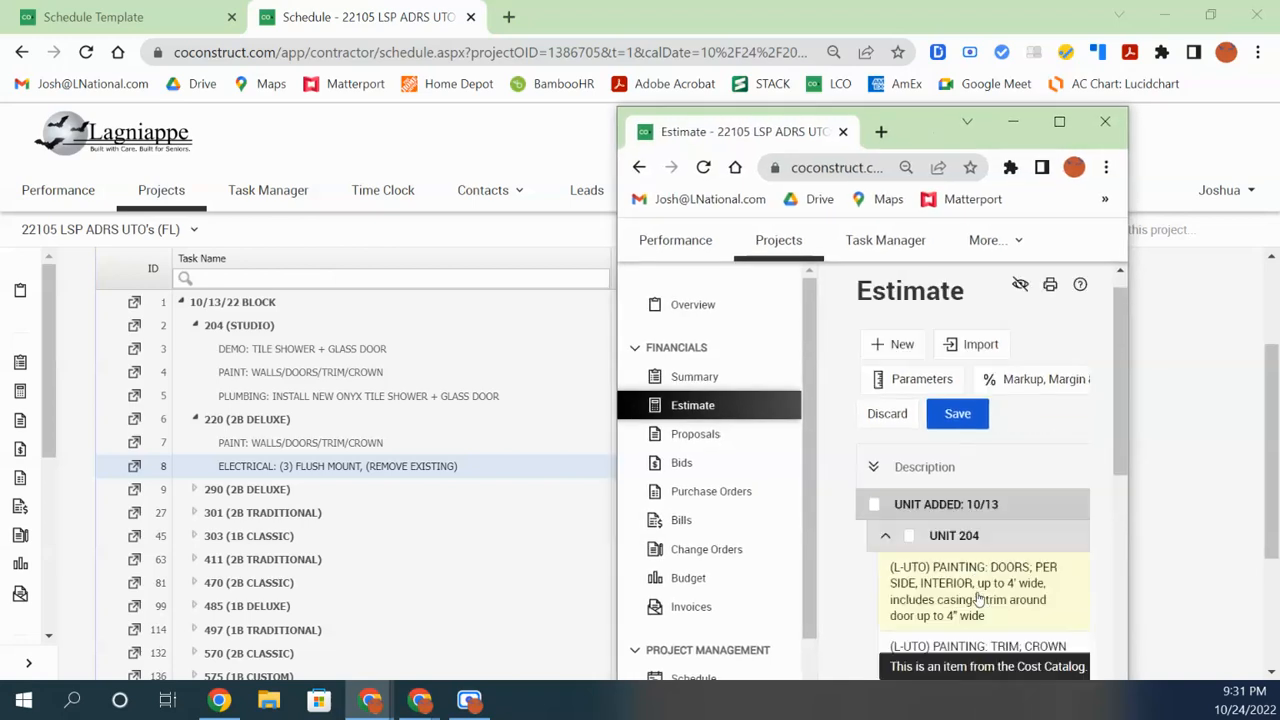
left_click_drag(1117, 413, 1120, 446)
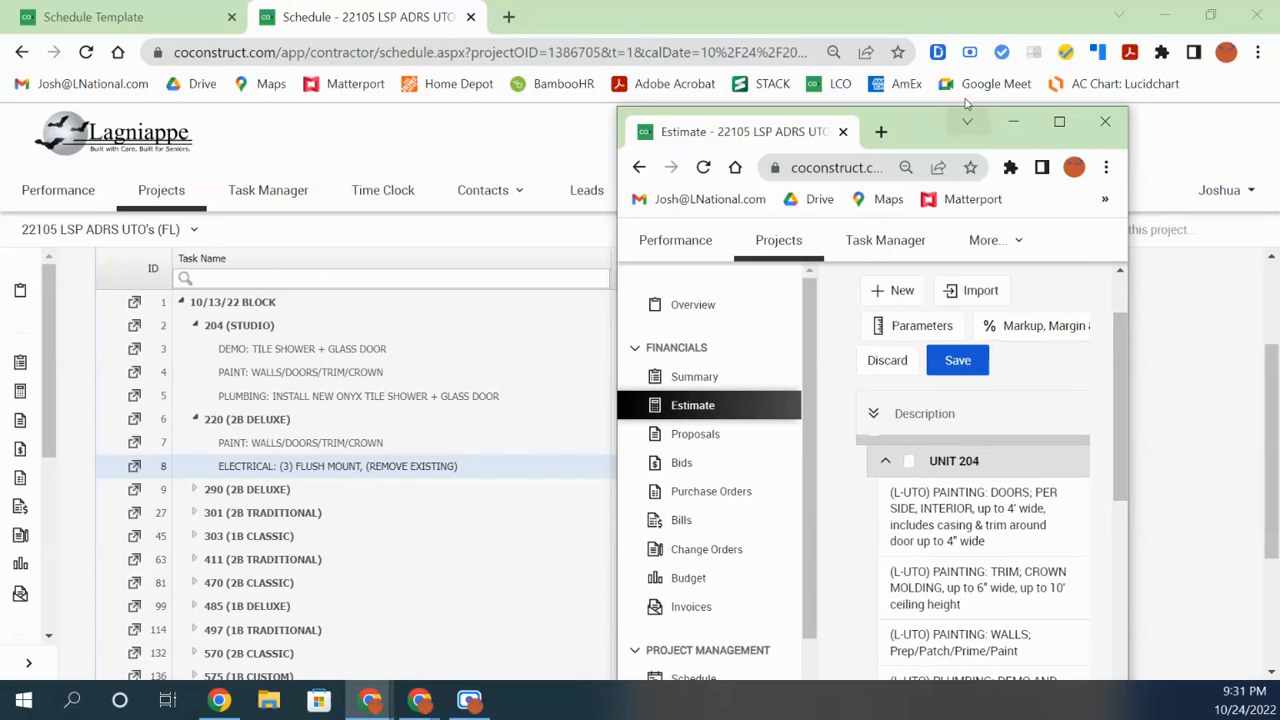
left_click_drag(940, 133, 972, 79)
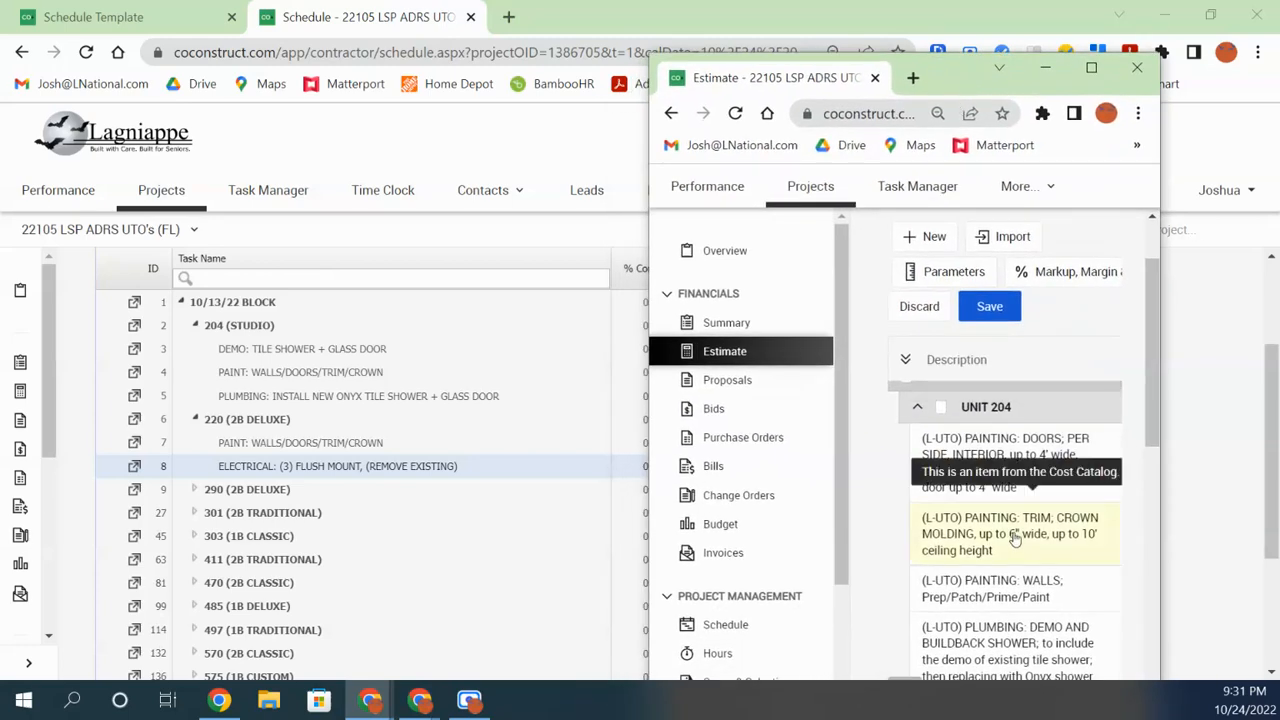
left_click(196, 419)
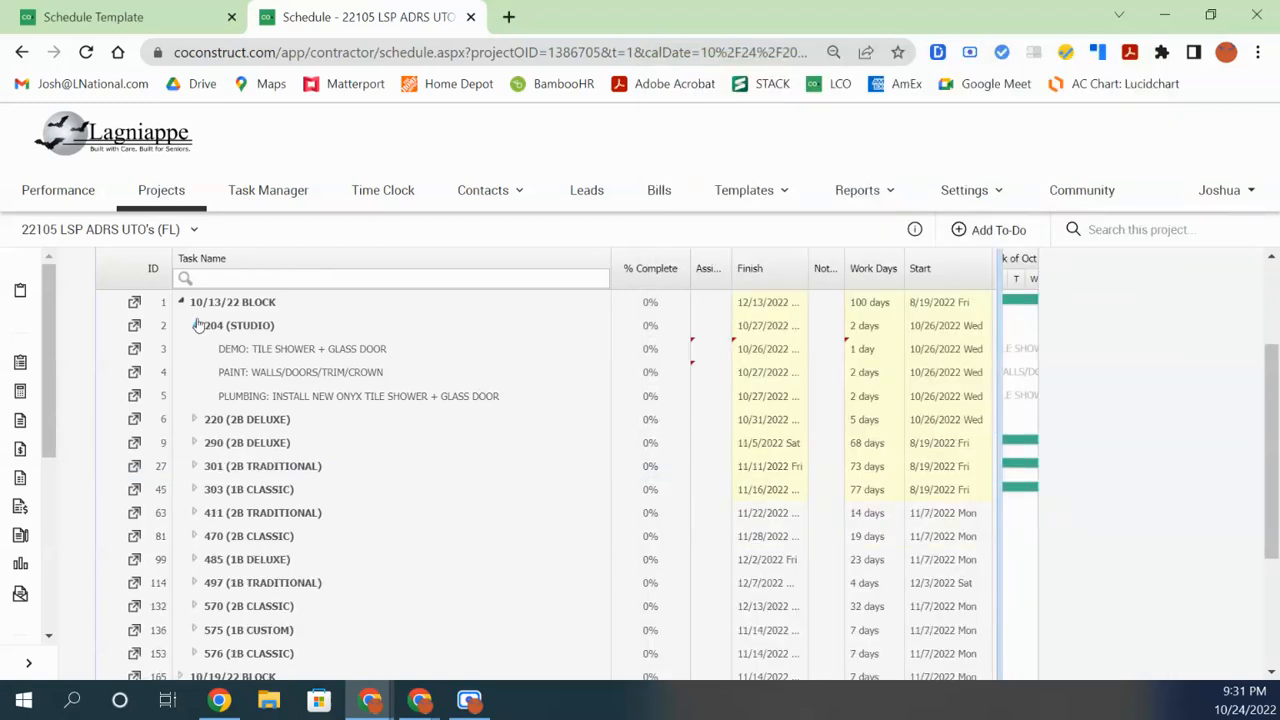
left_click(196, 325)
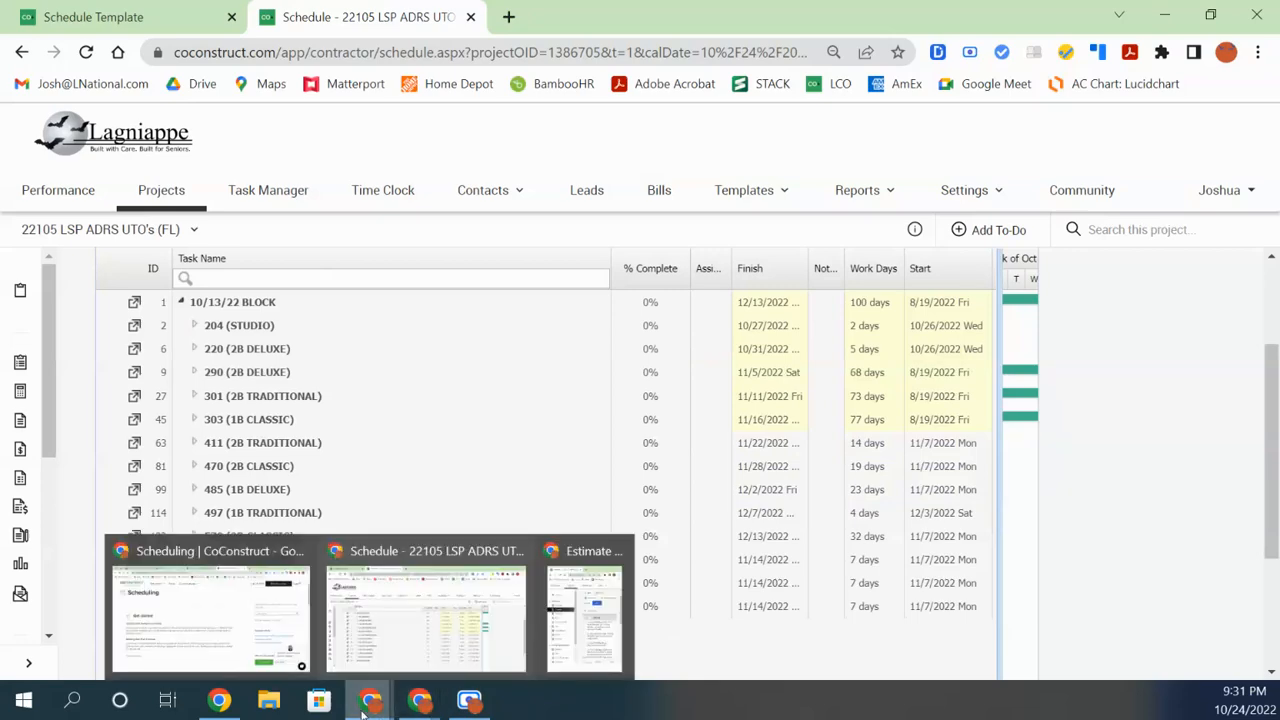
Place the Estimate beside the schedule and expand 204 (STUDIO) to its DEMO, PAINT, PLUMBING tasks
left_click(585, 625)
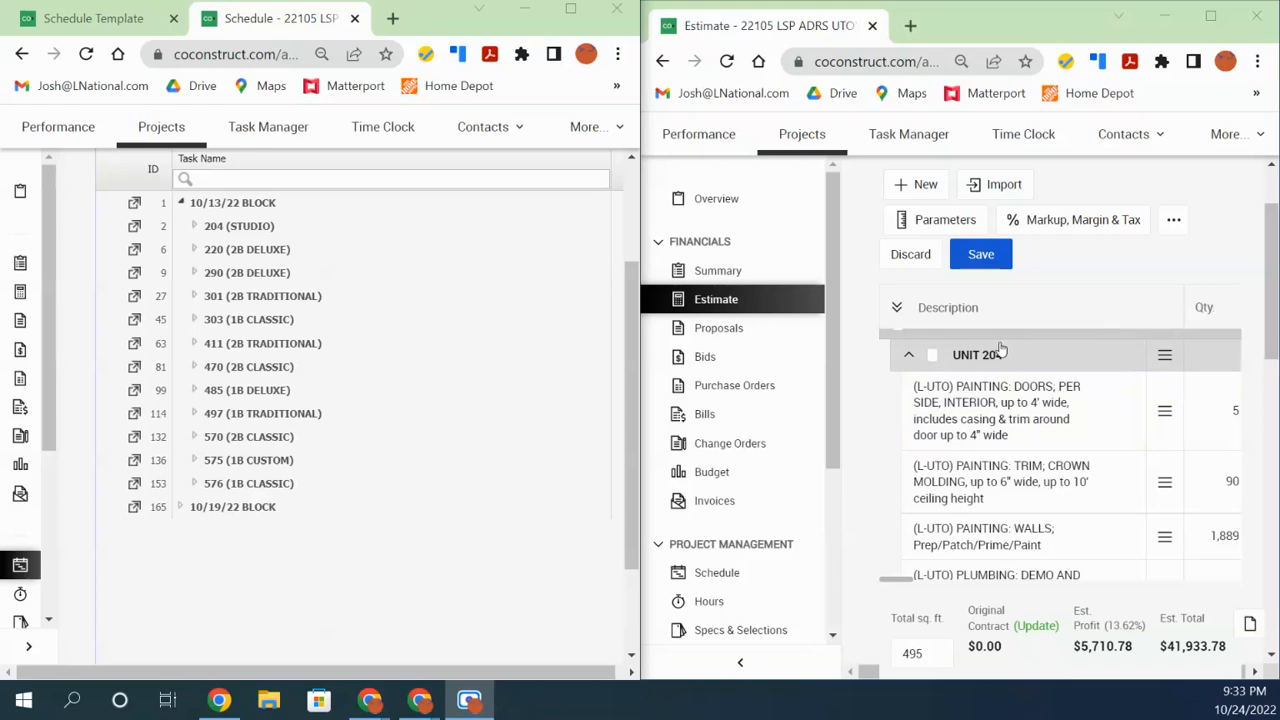
mouse_move(1272, 333)
left_mouse_down()
mouse_move(1271, 347)
mouse_move(1272, 327)
left_mouse_up()
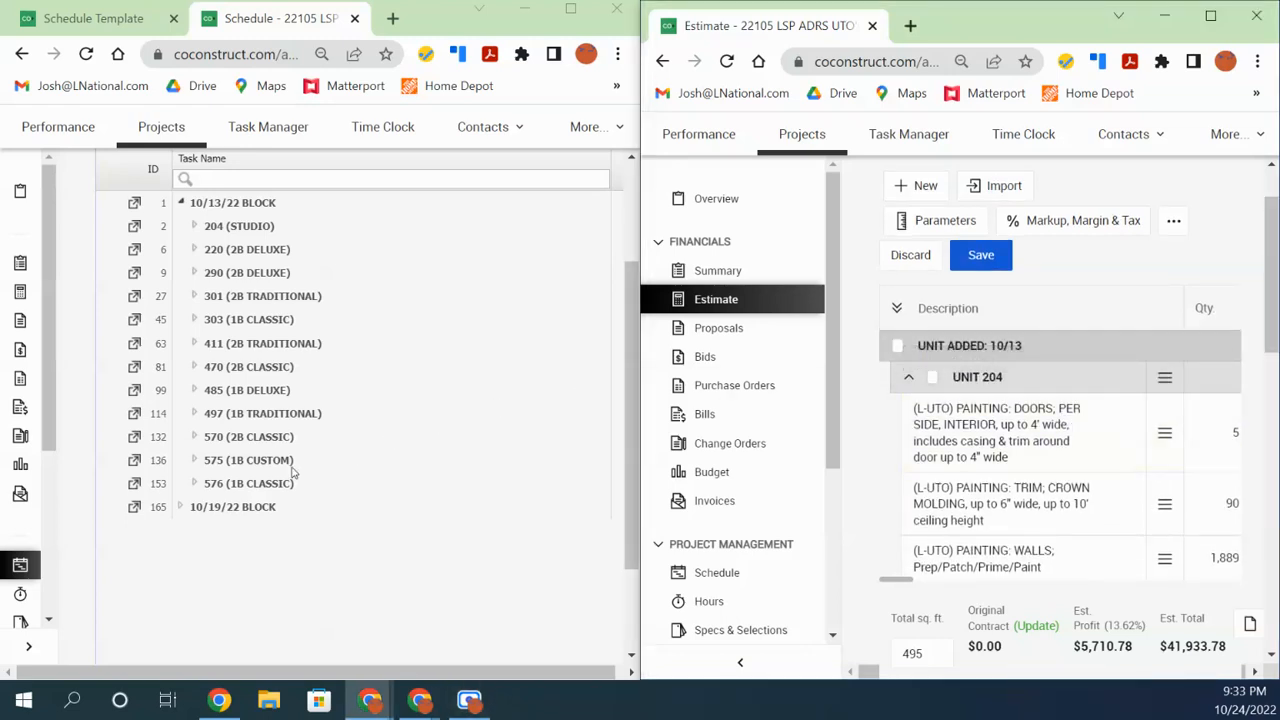
scroll(376, 452, "up", 1)
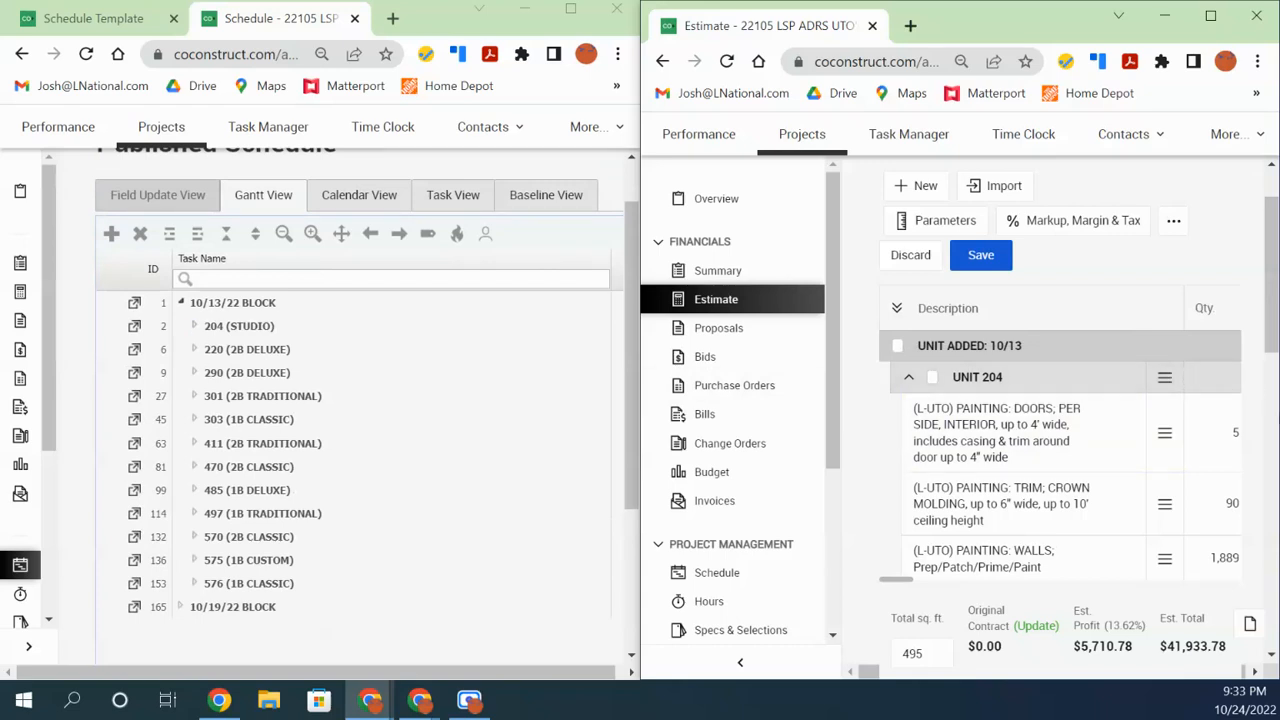
scroll(1276, 323, "down", 1)
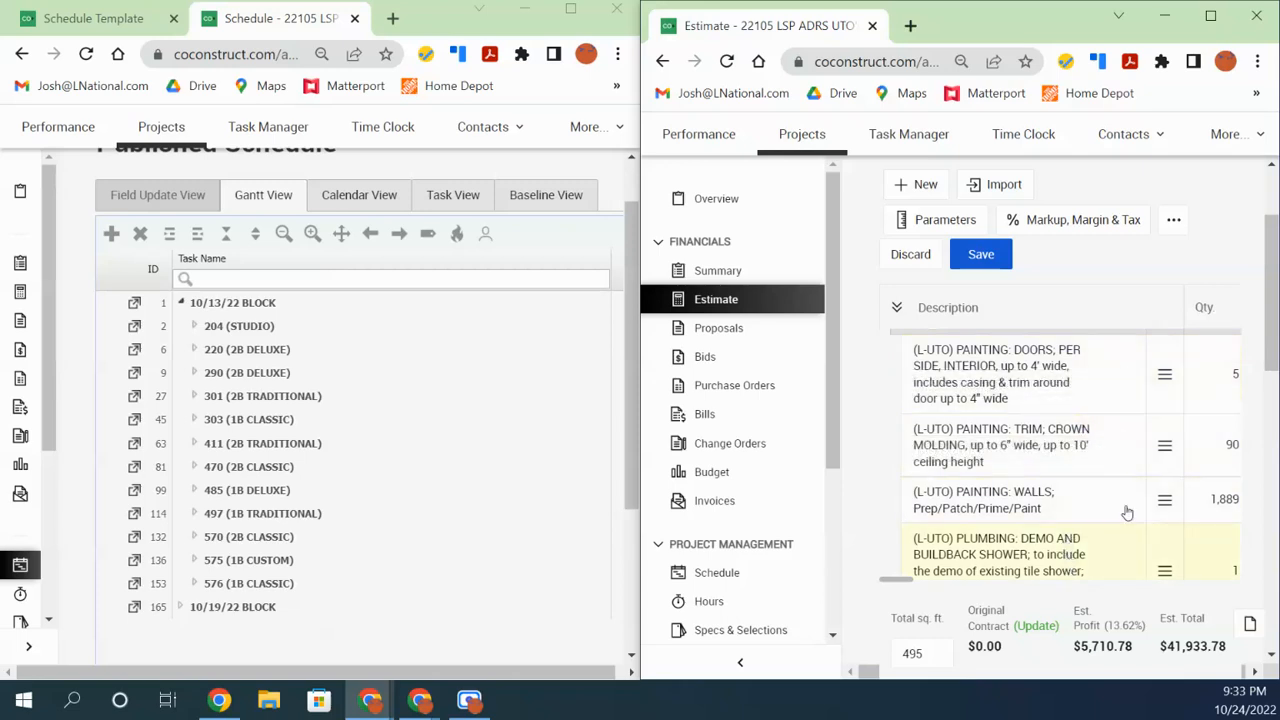
scroll(1274, 333, "down", 1)
scroll(1274, 333, "down", 2)
scroll(1274, 325, "up", 2)
left_click_drag(1277, 322, 1276, 322)
left_click(195, 328)
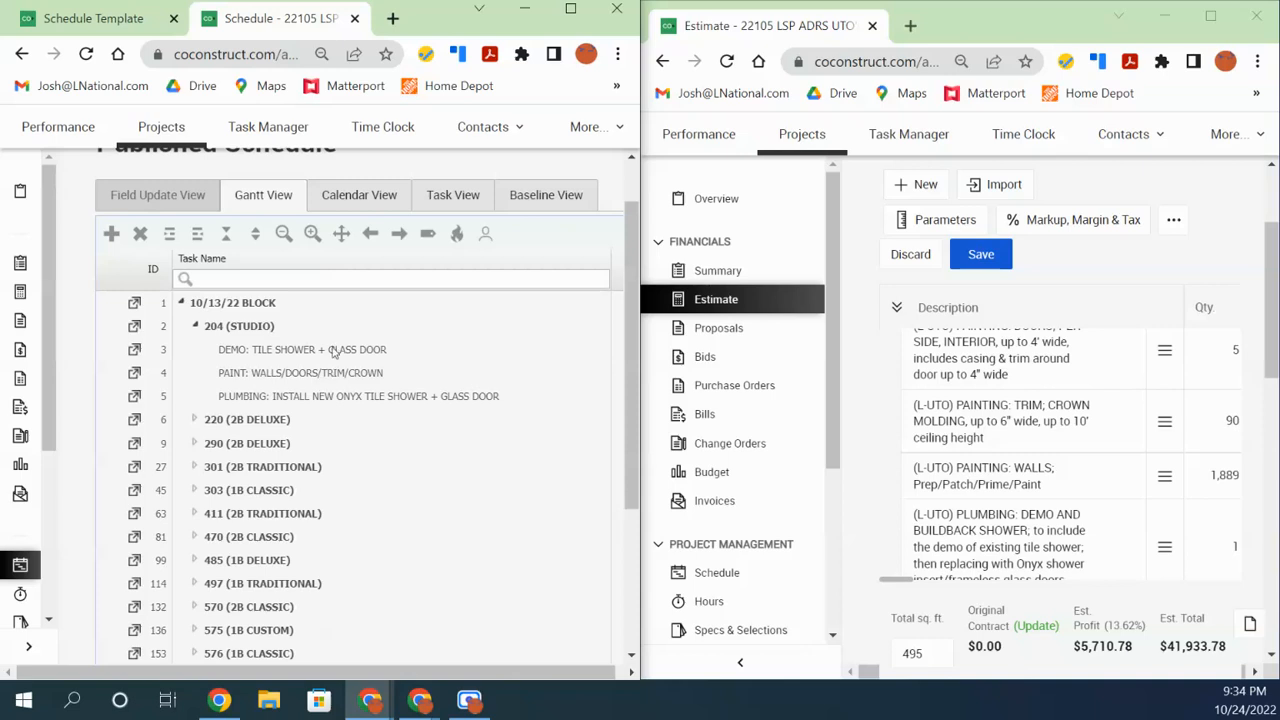
left_click_drag(1274, 352, 1273, 348)
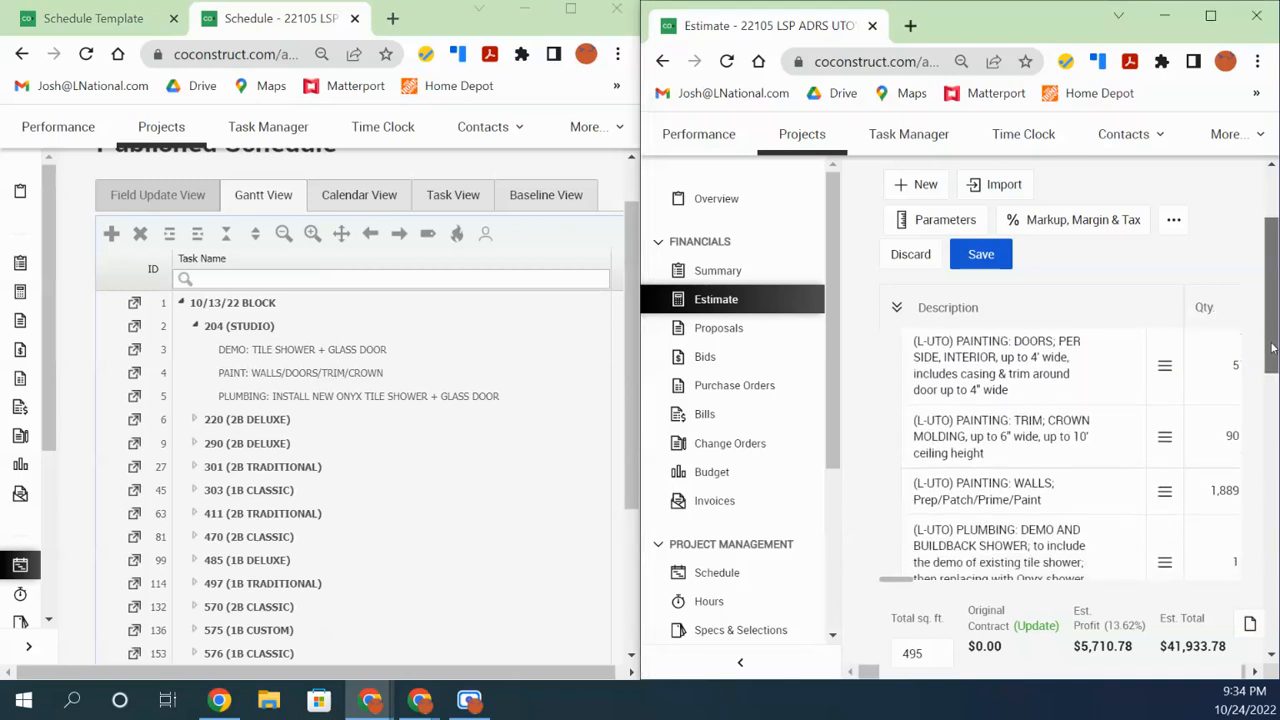
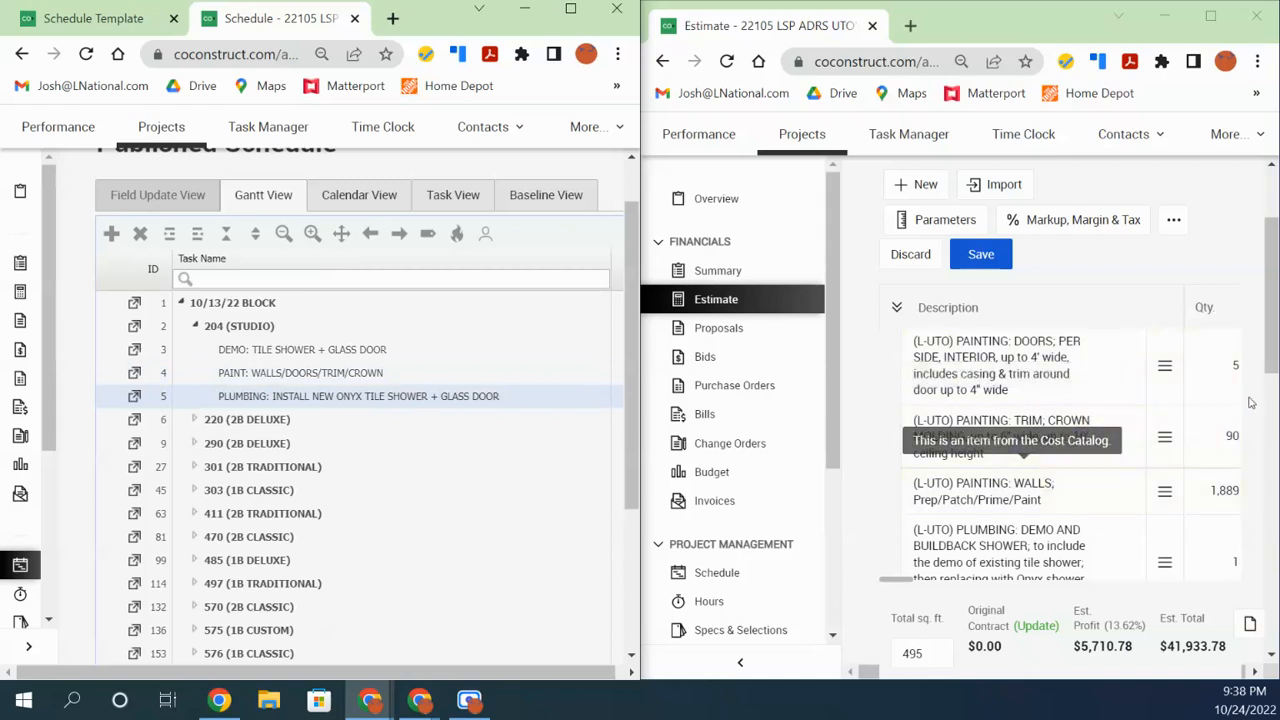
Insert a new task below the plumbing row and name it DELIVERY: ROLLED CARPET
left_click_drag(1269, 347, 1276, 366)
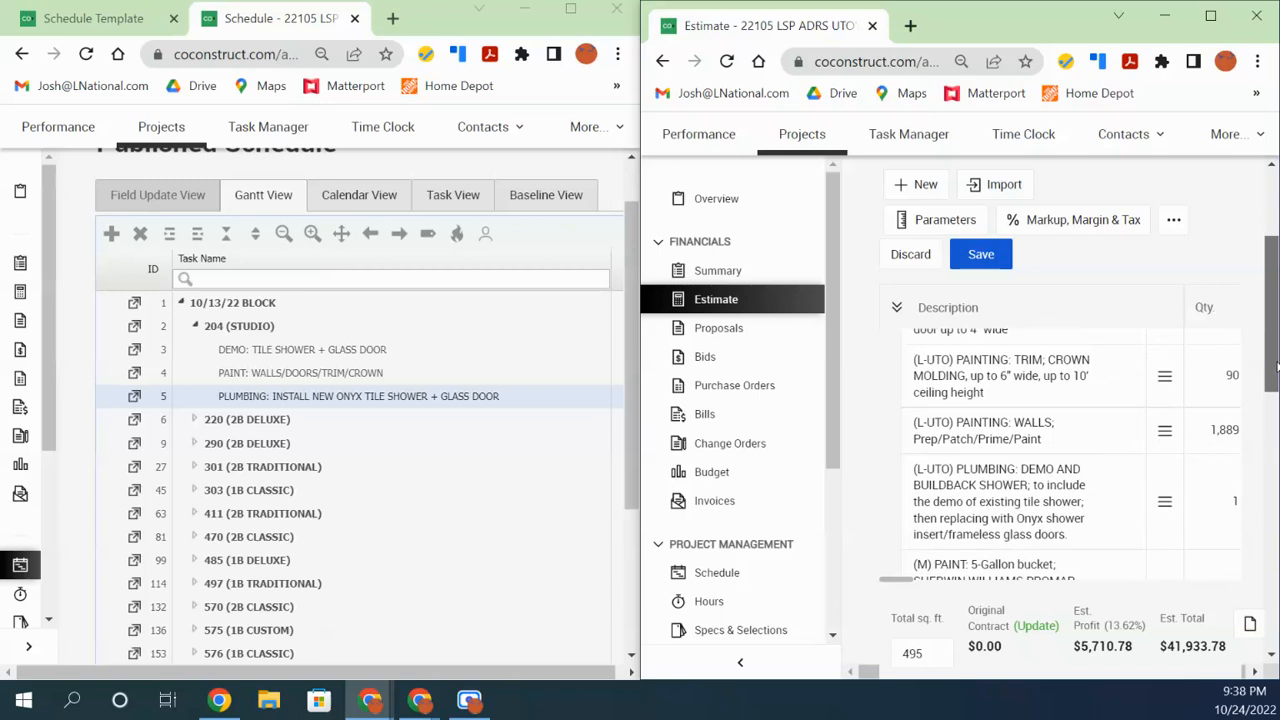
left_click_drag(1276, 368, 1276, 351)
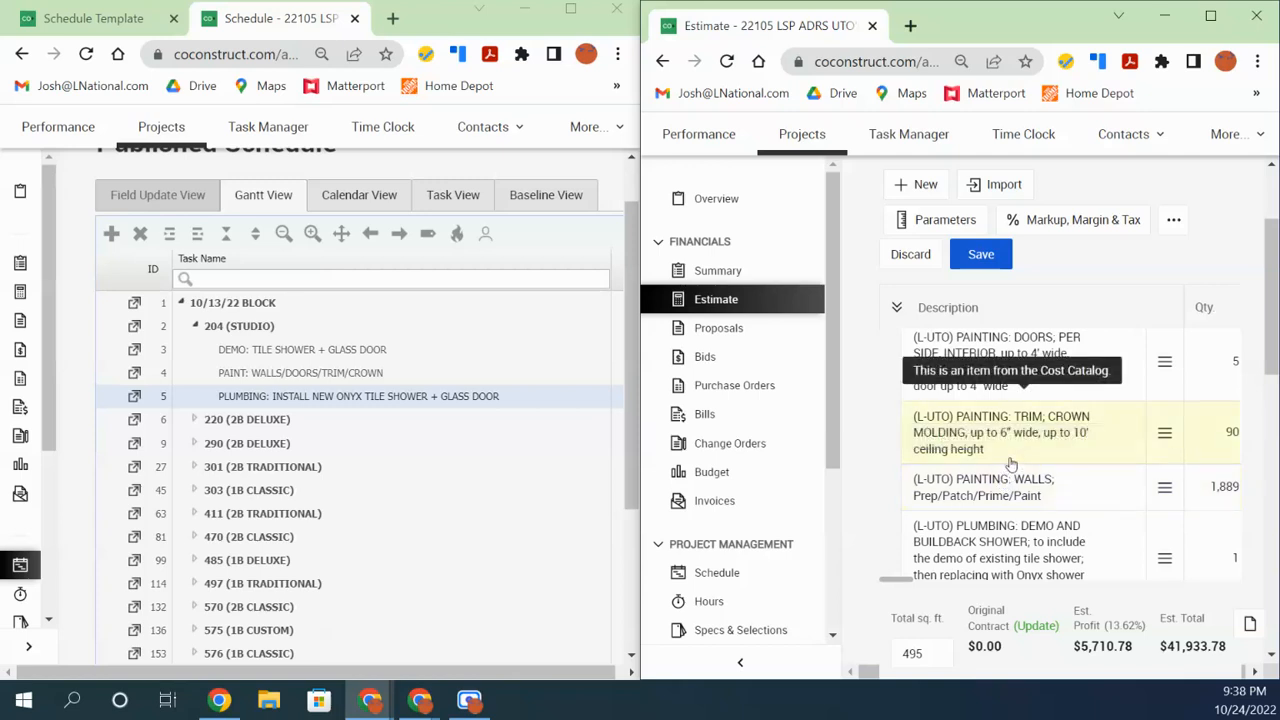
left_click_drag(1276, 362, 1276, 358)
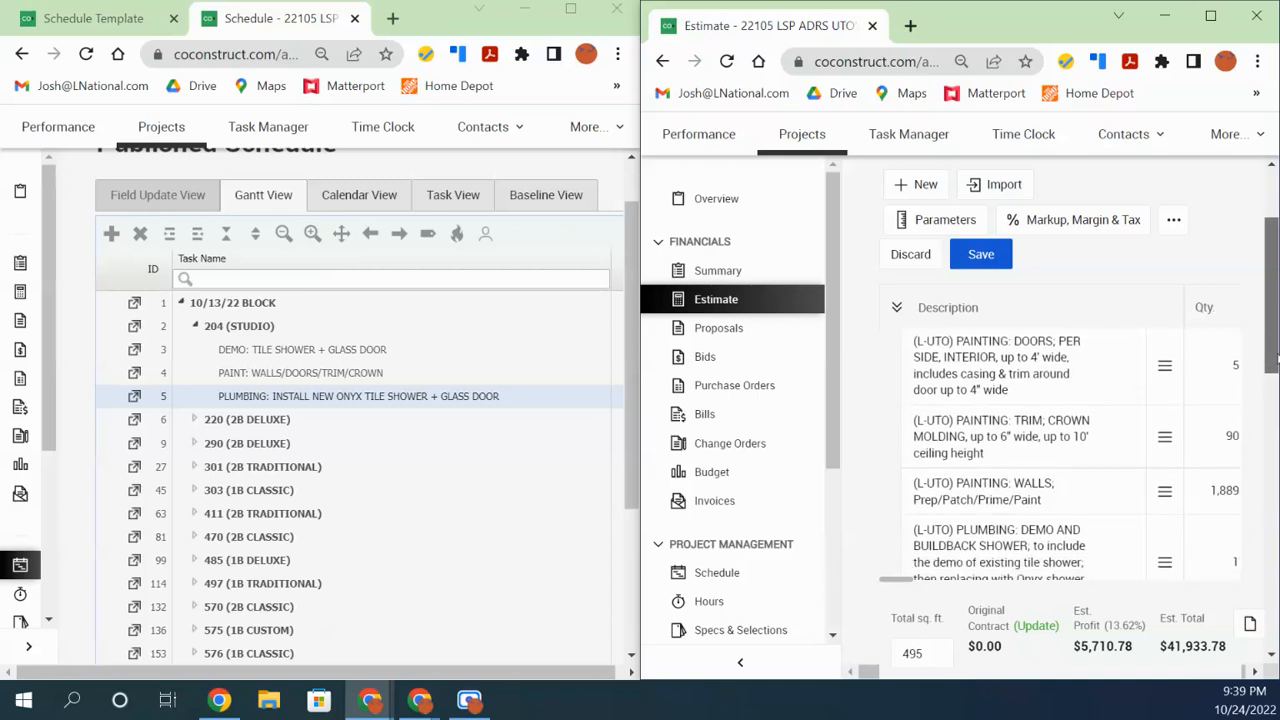
left_click_drag(1276, 358, 1276, 358)
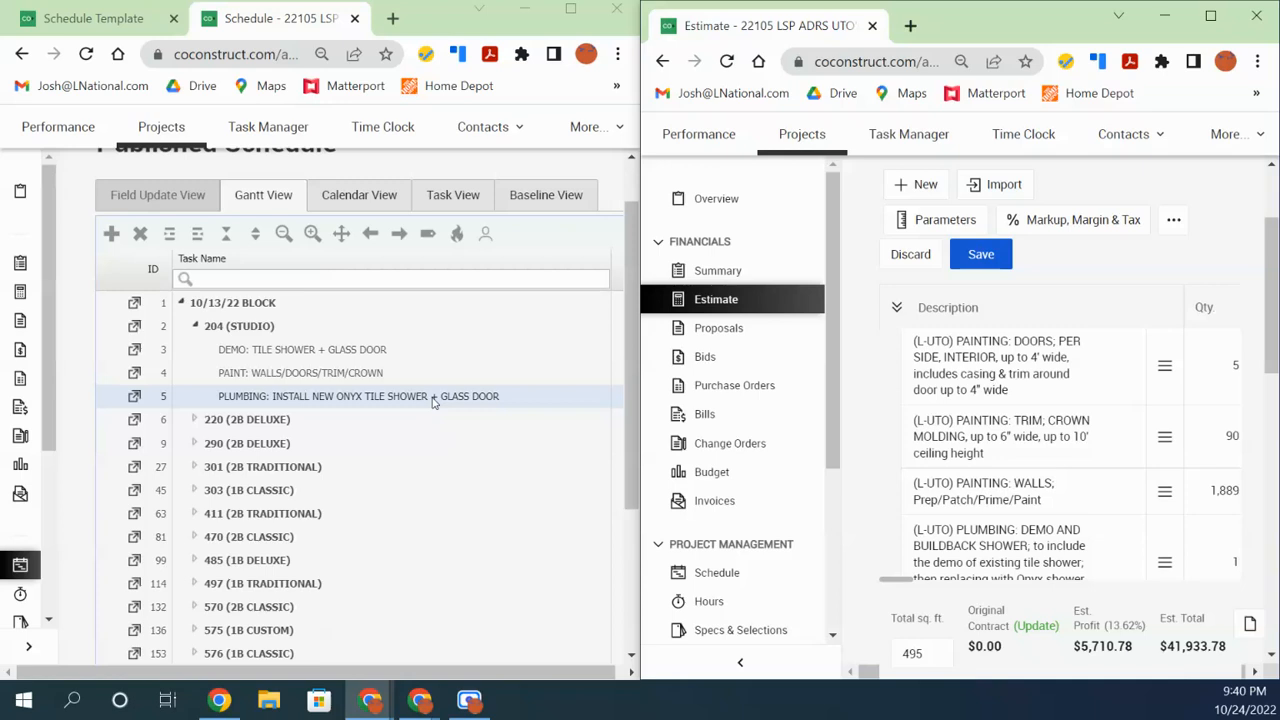
right_click(263, 404)
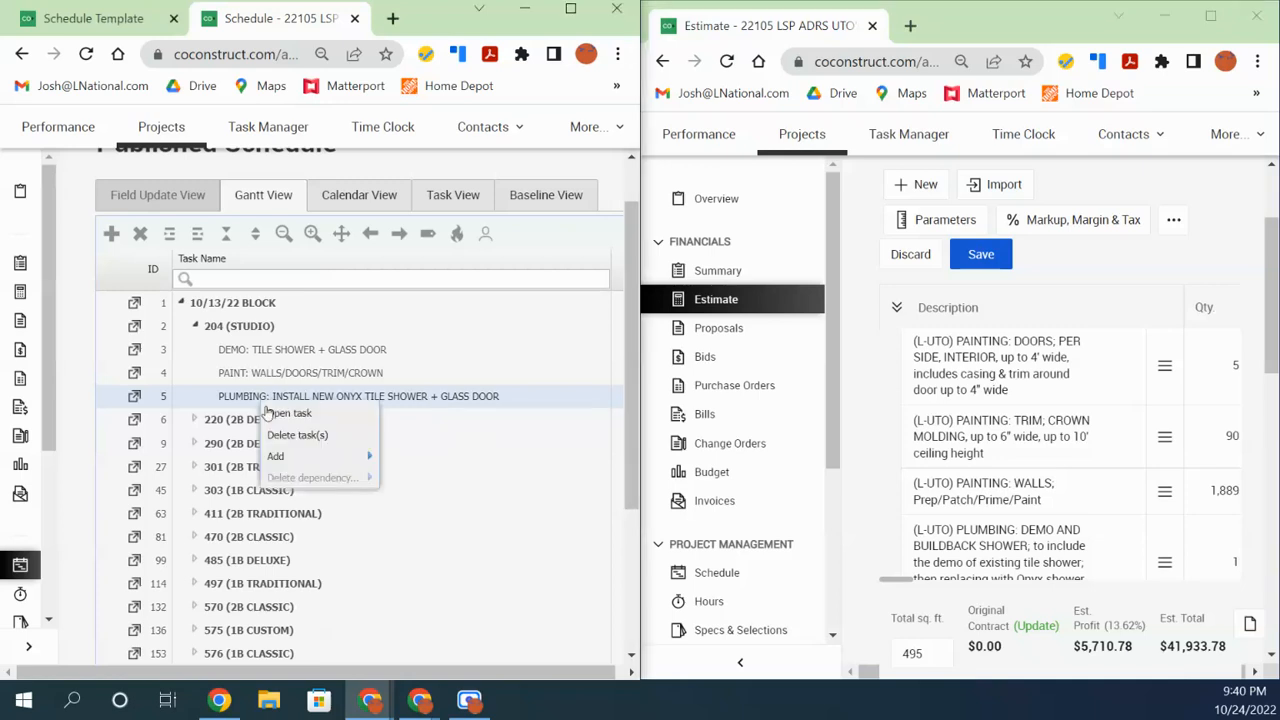
mouse_move(283, 457)
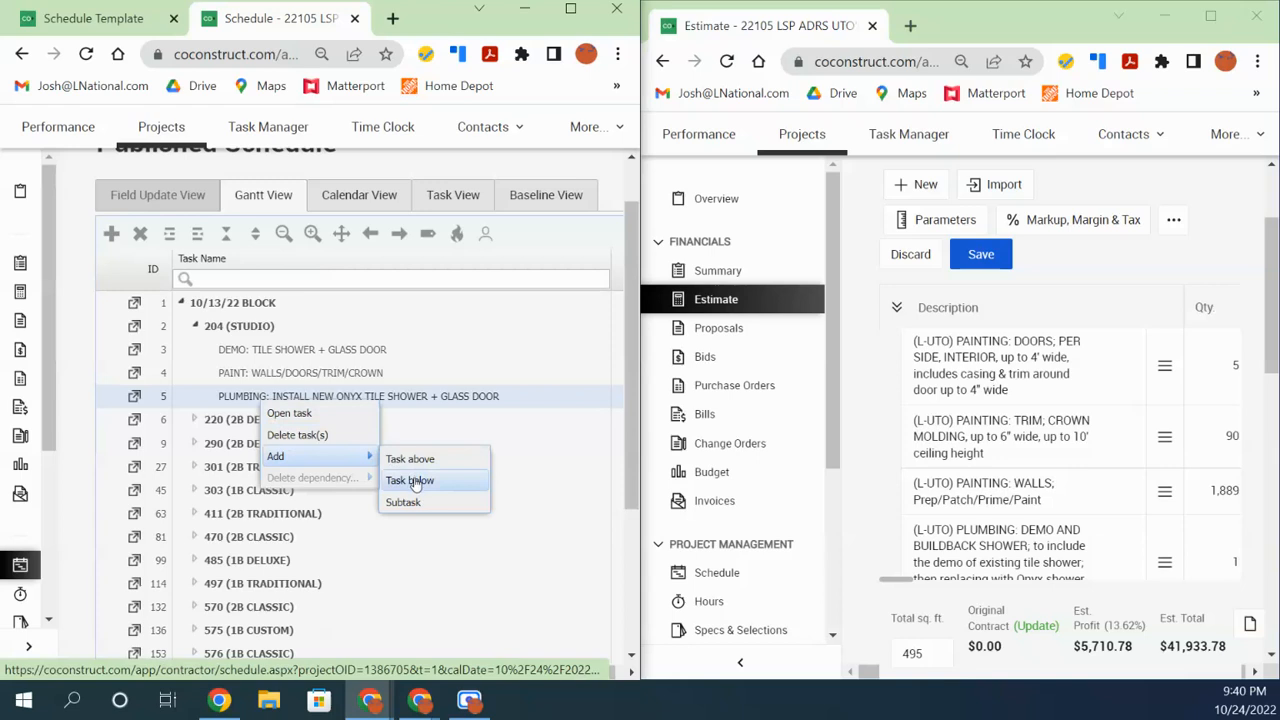
left_click(410, 480)
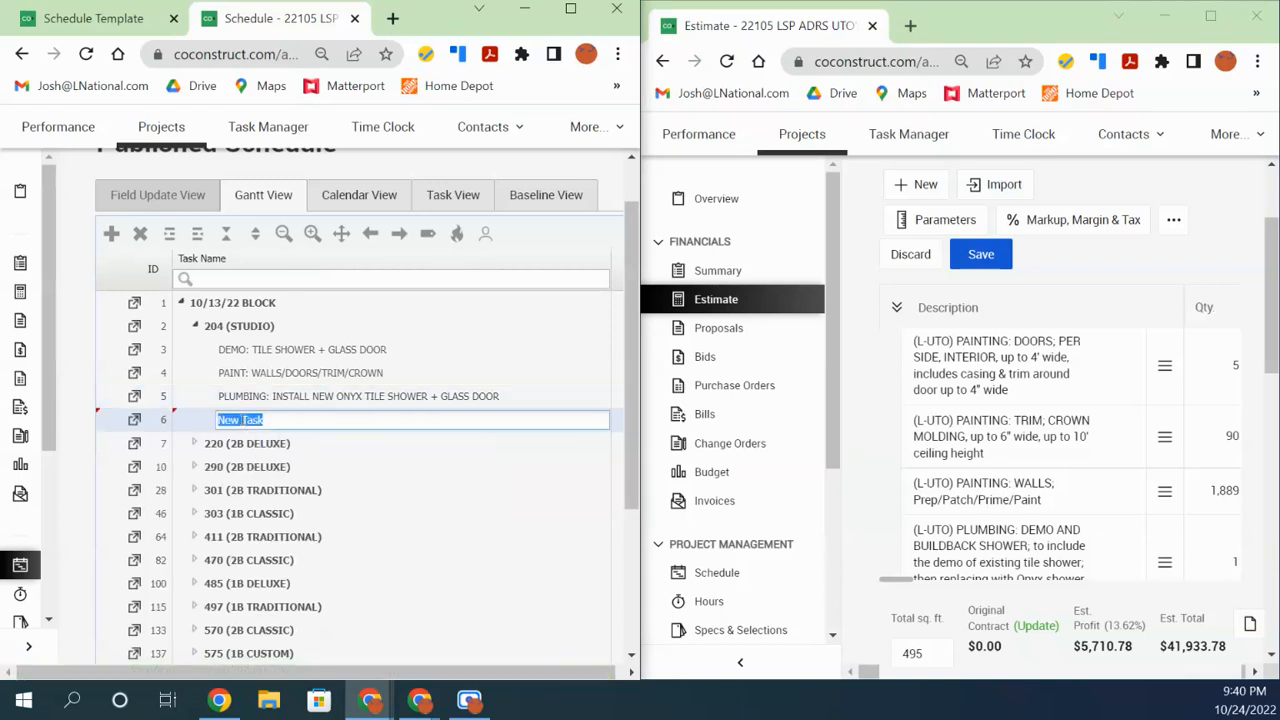
type("delivery")
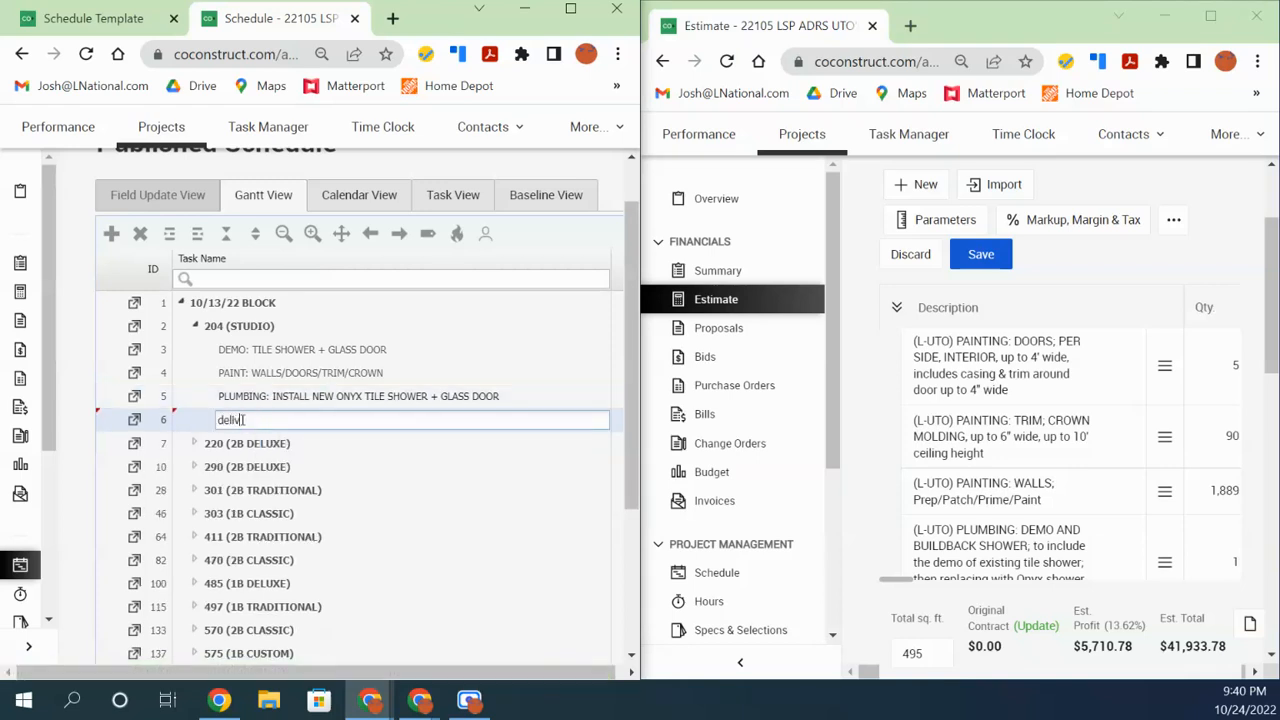
key("BackSpace")
key("BackSpace")
key("BackSpace")
key("BackSpace")
key("BackSpace")
key("BackSpace")
key("BackSpace")
key("BackSpace")
type("DELI")
type("VERY: ROLLED CARPET")
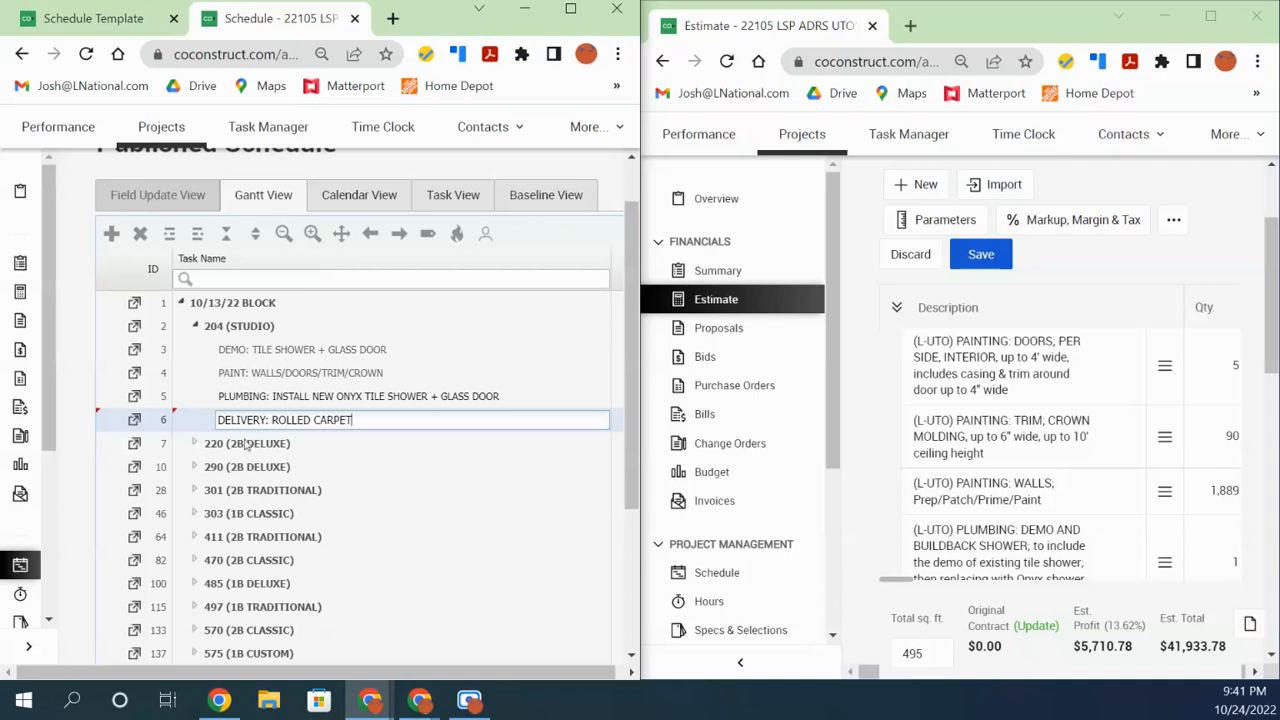
left_click(246, 447)
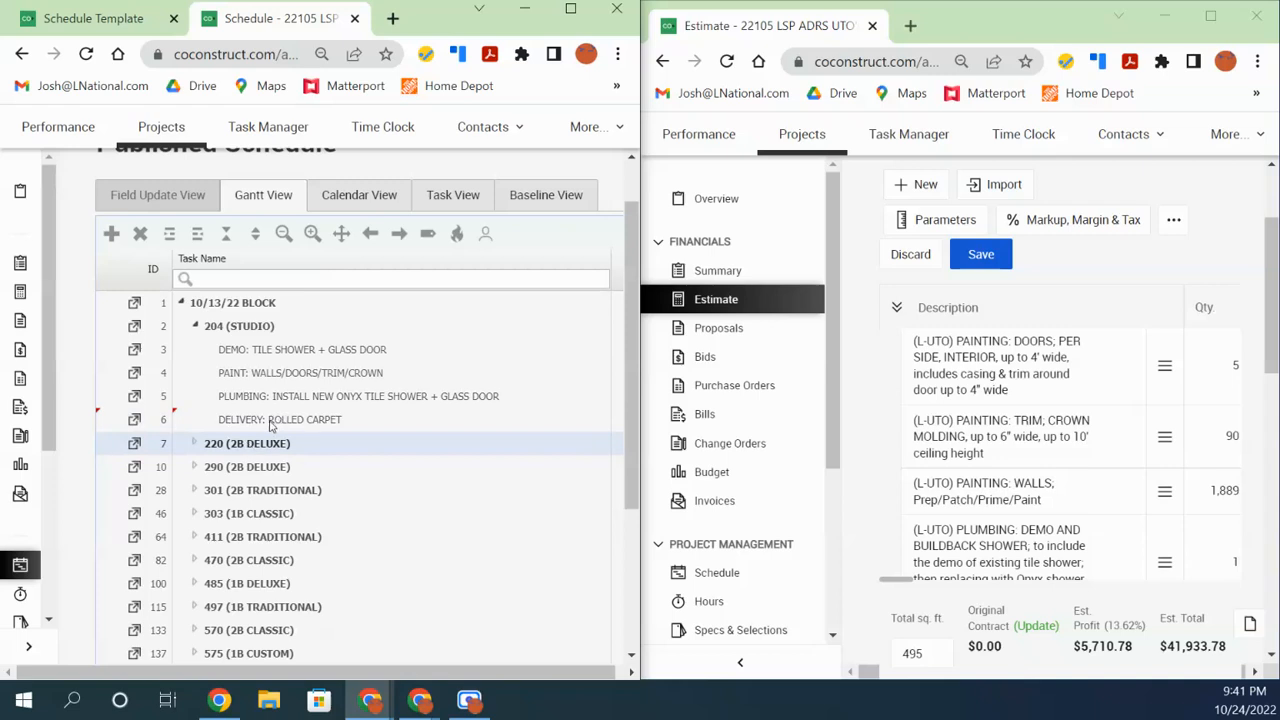
Insert a task below DELIVERY: ROLLED CARPET named FLOORING: INSTALL ROLLED CARPET
left_click(269, 424)
right_click(269, 424)
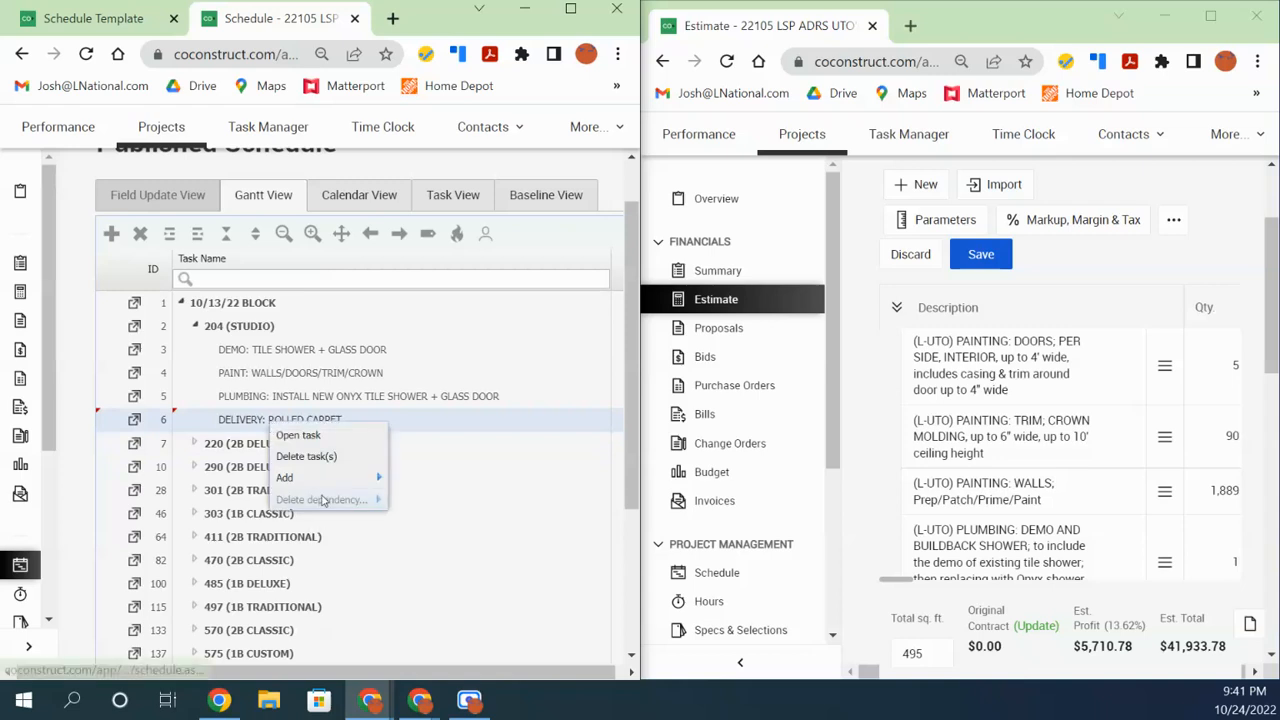
mouse_move(328, 480)
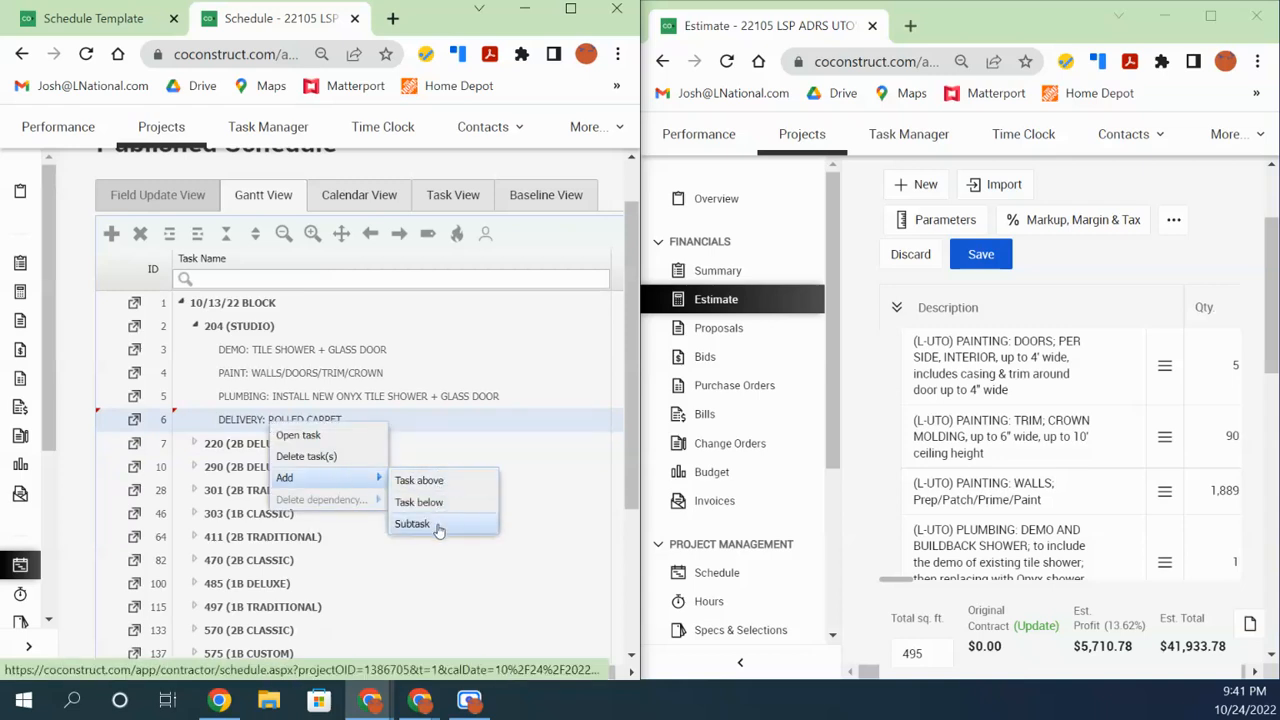
left_click(416, 502)
double_click(249, 445)
type("FLOOR")
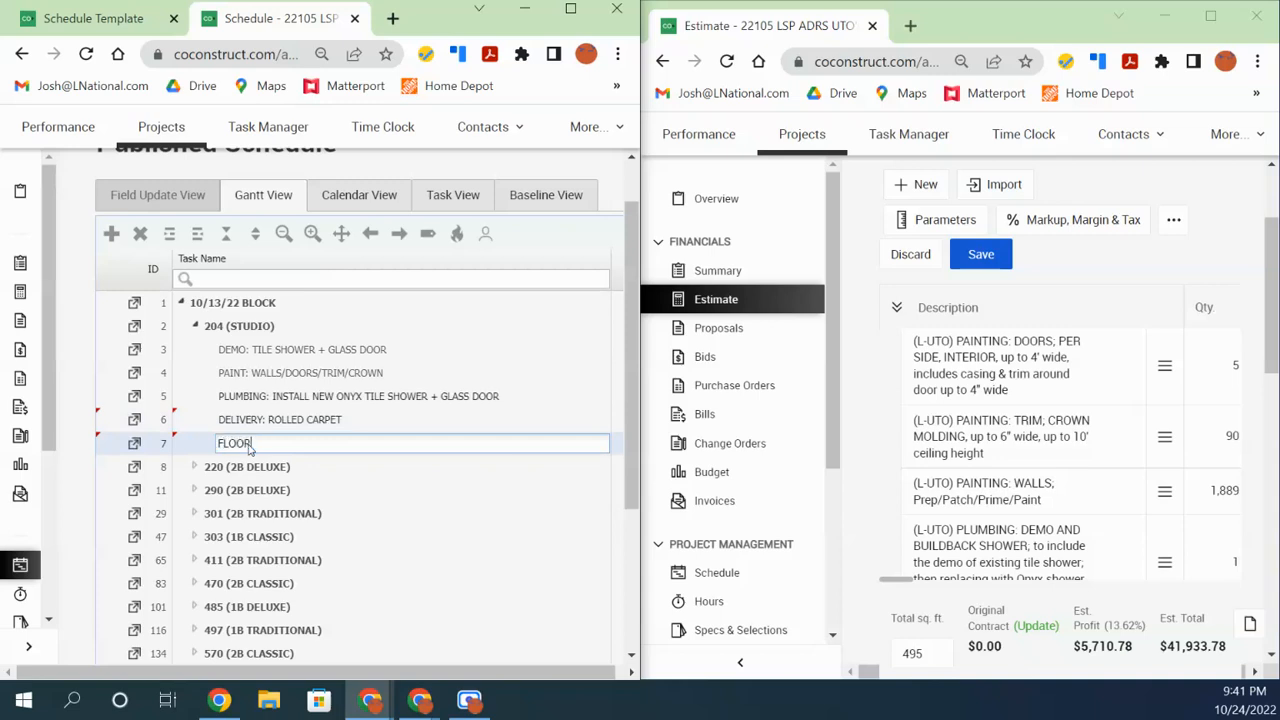
type("ING: INSTALL ROLLED CARPET")
left_click(288, 416)
Select both the delivery and flooring tasks together and bring up their options menu
left_click(302, 447)
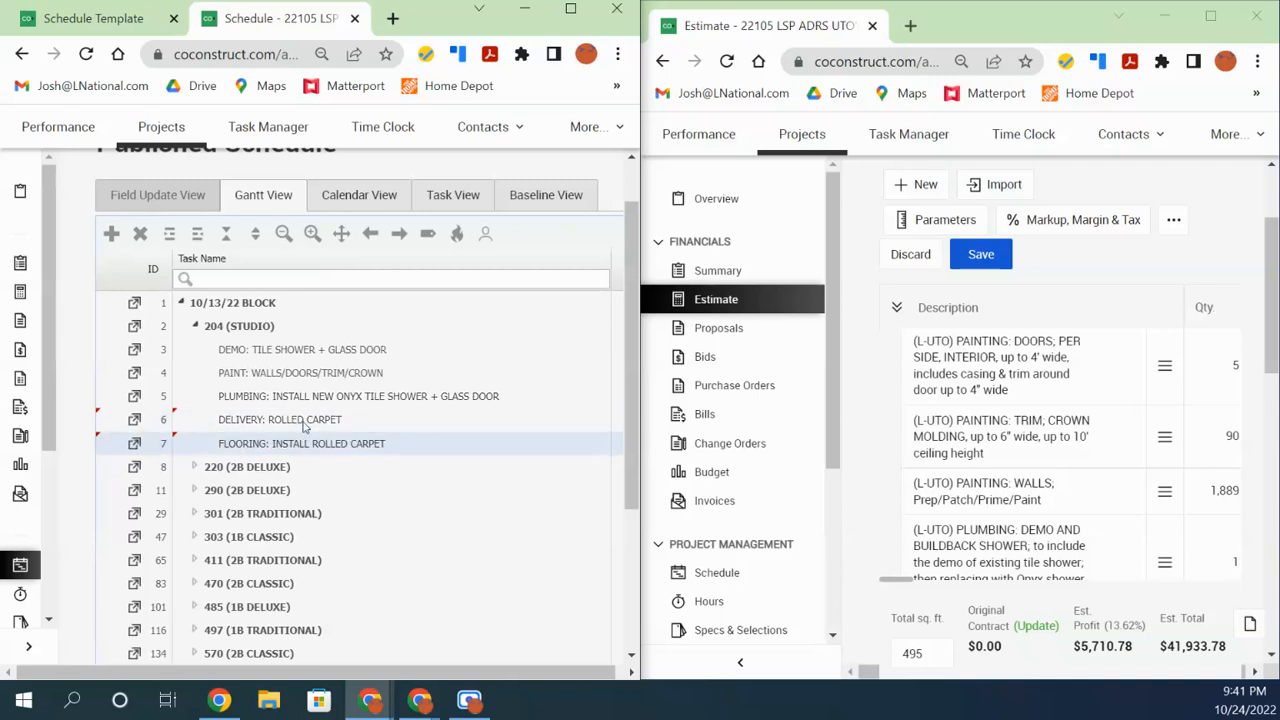
left_click(303, 421)
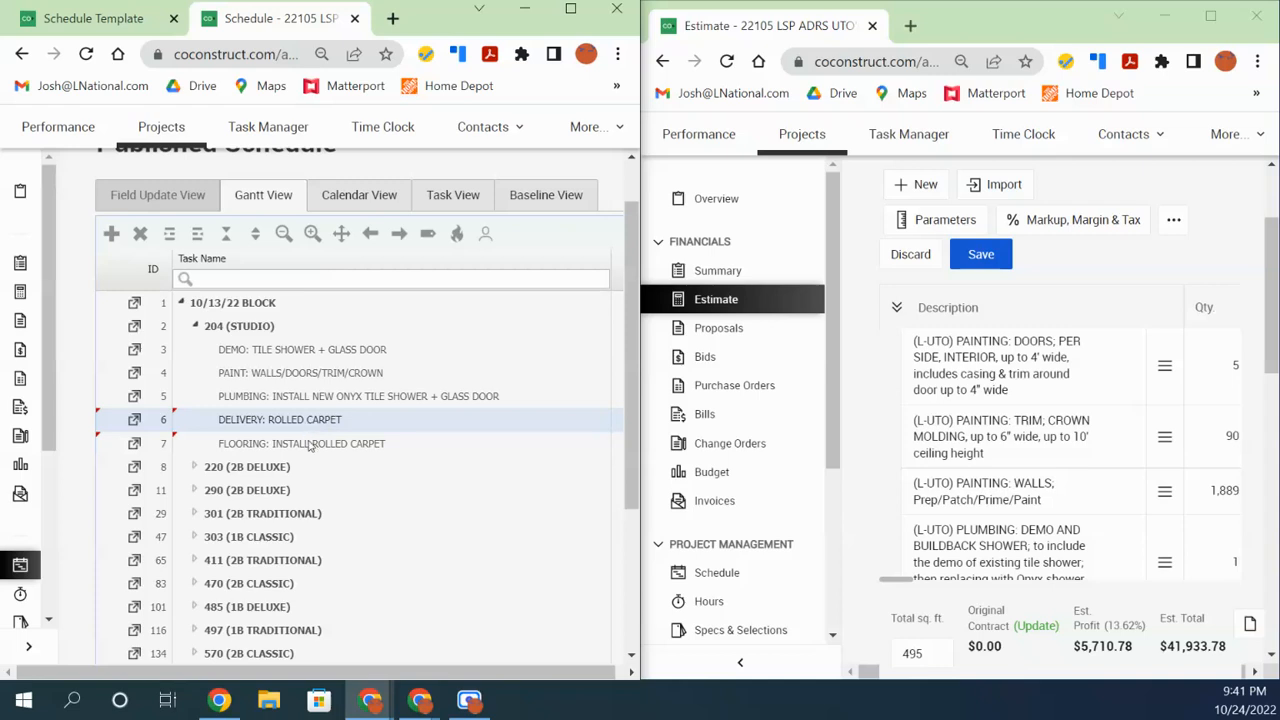
left_click(310, 450)
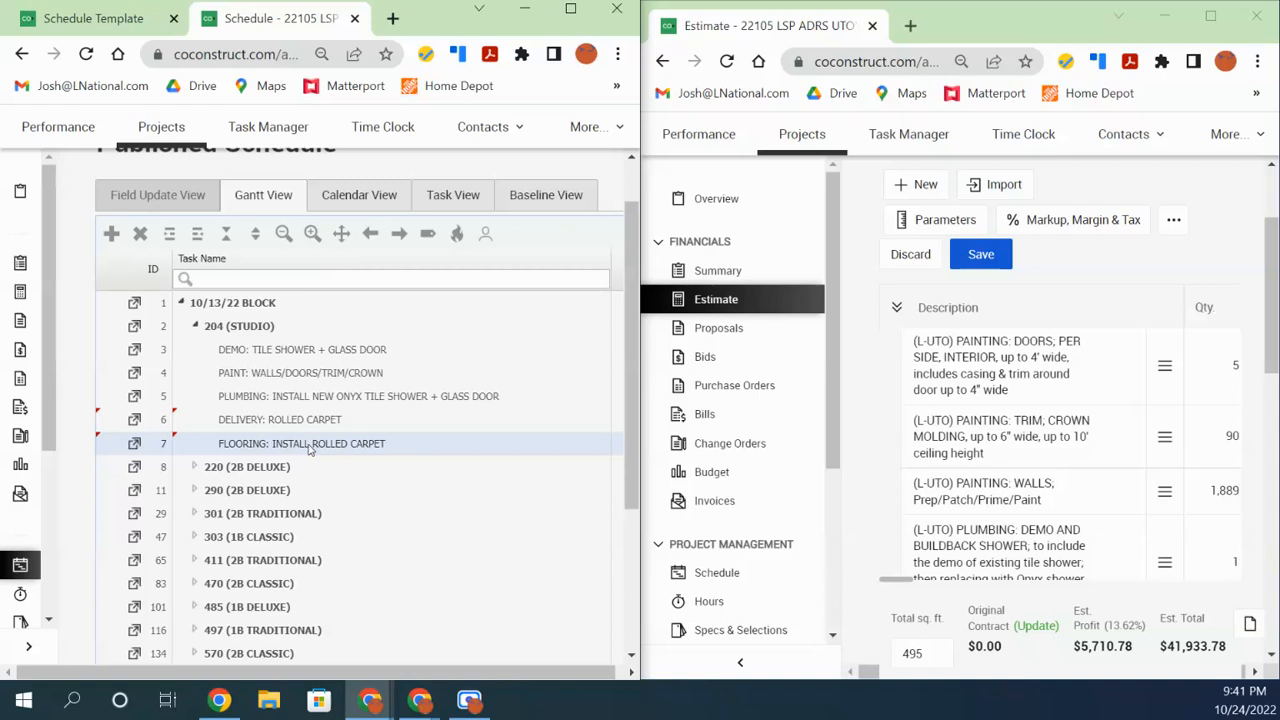
left_click(314, 424)
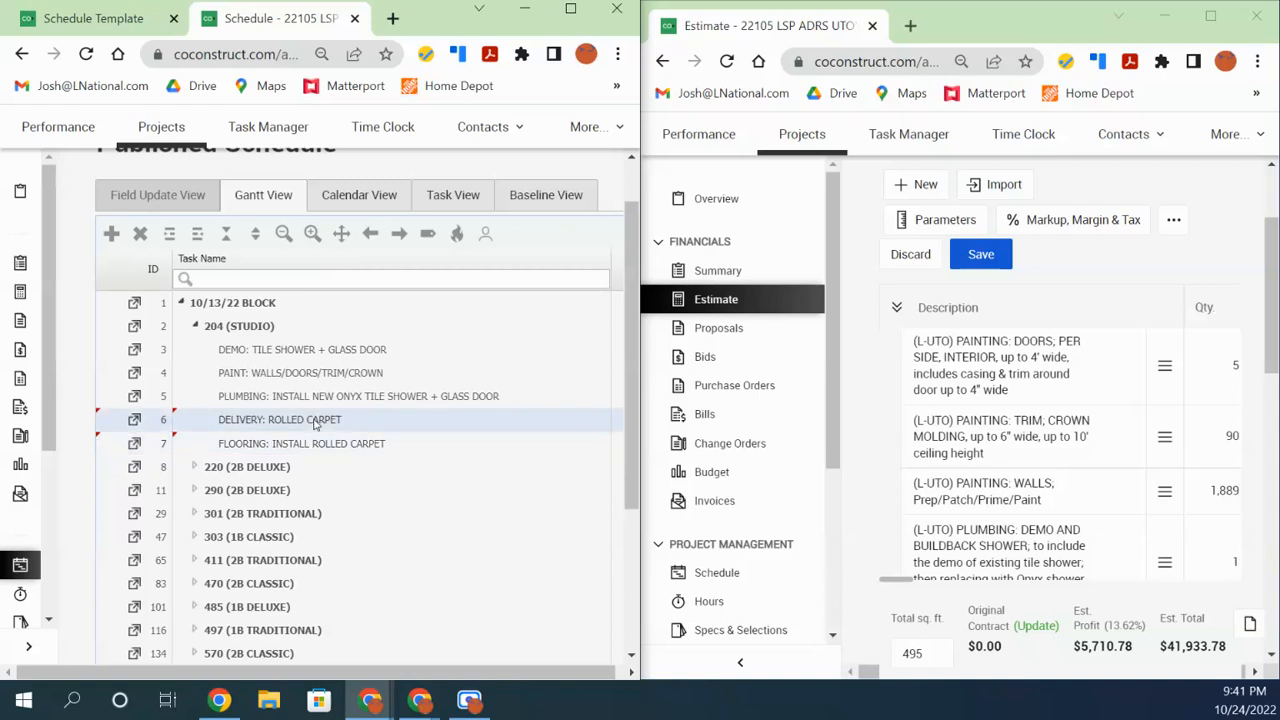
left_click(315, 448)
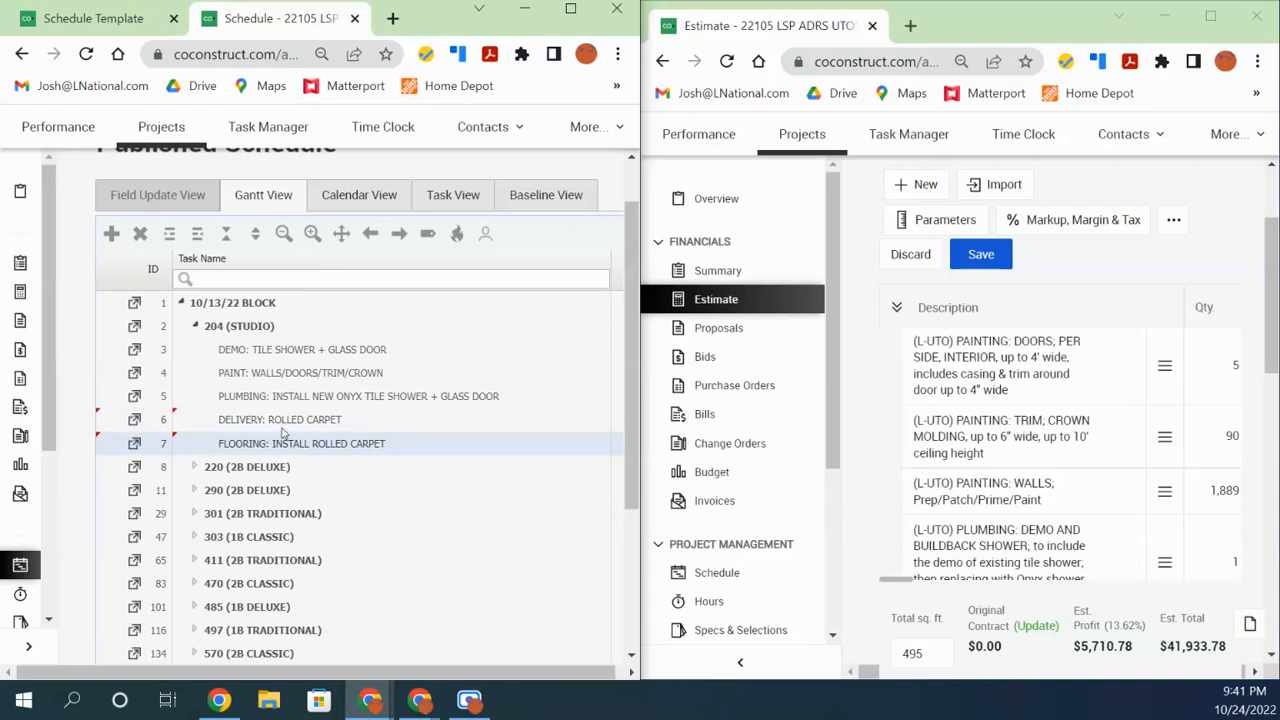
left_click(282, 428)
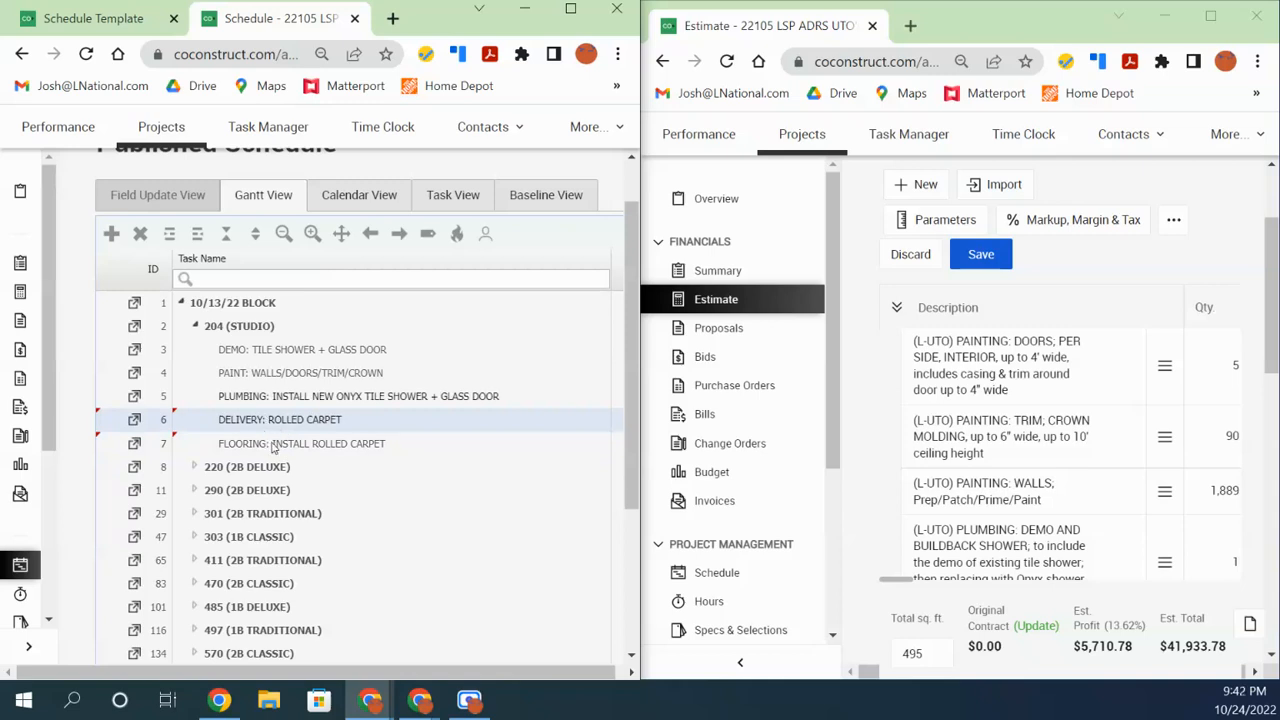
left_click(274, 447, "ctrl")
right_click(276, 449)
Delete the DELIVERY: ROLLED CARPET and FLOORING: INSTALL ROLLED CARPET tasks
mouse_move(290, 497)
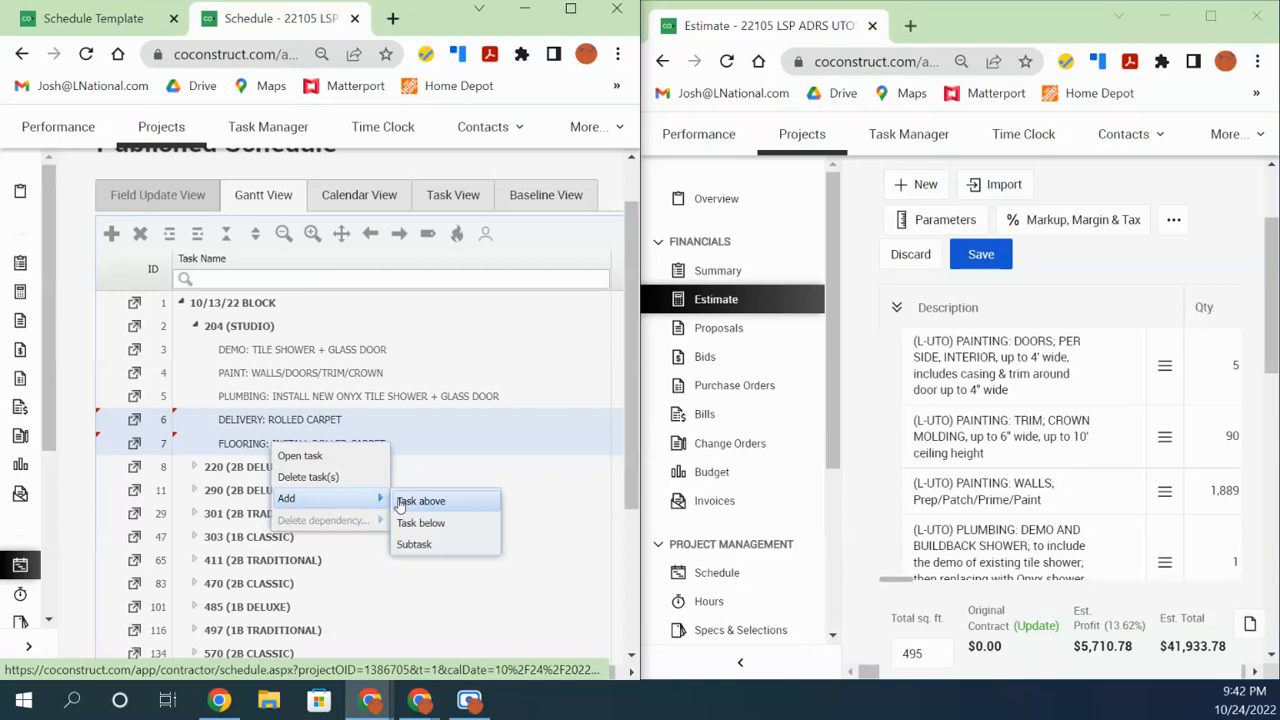
left_click(318, 480)
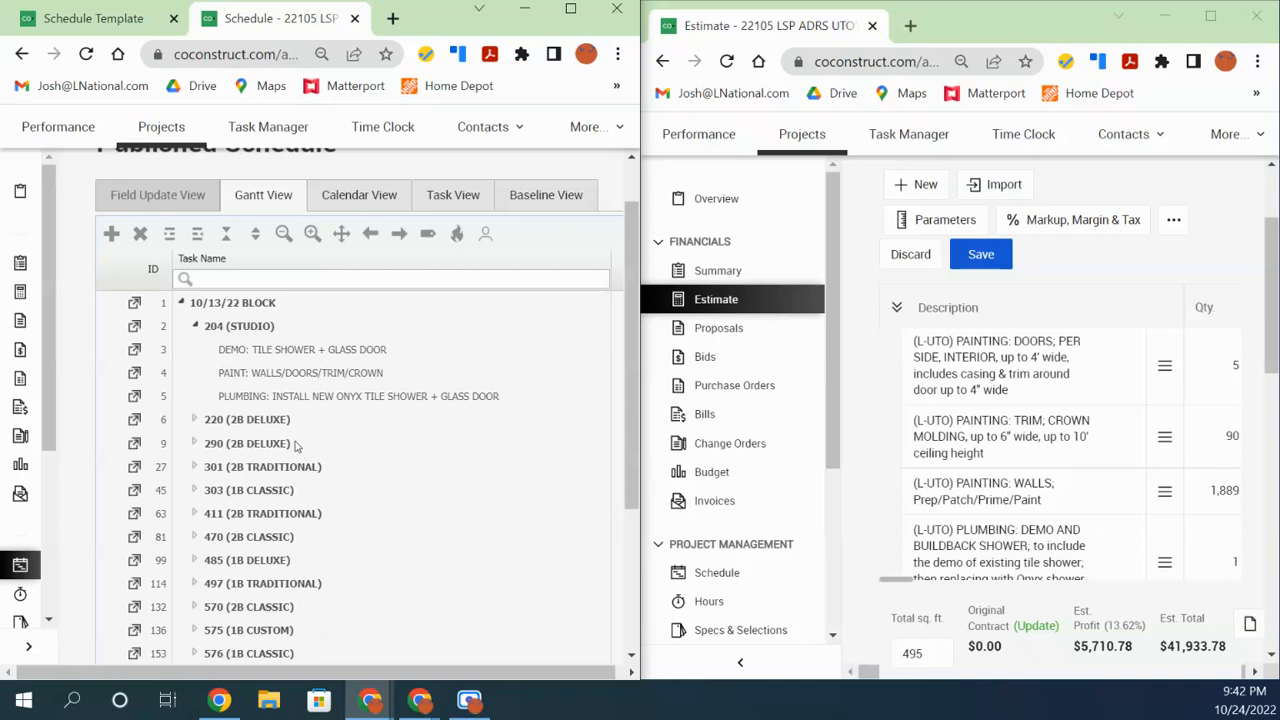
Select the PAINT: WALLS/DOORS/TRIM/CROWN task in 204 (STUDIO) and start editing its name
left_click(277, 398)
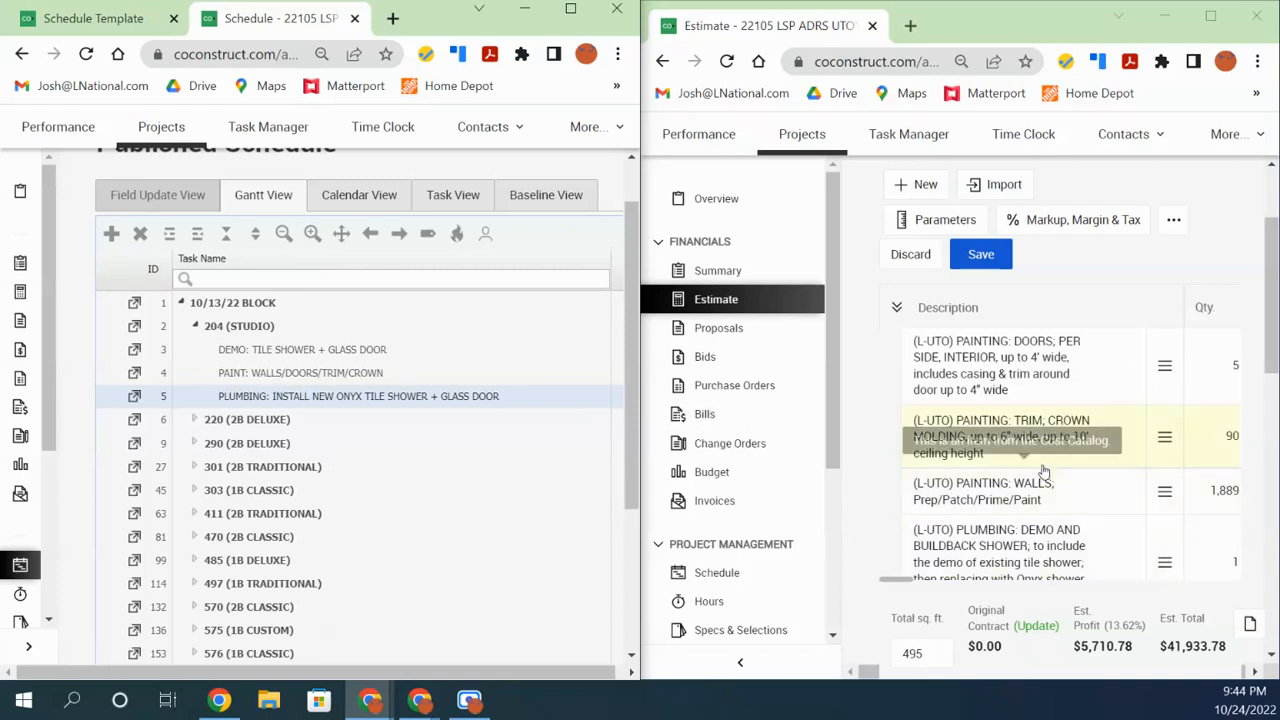
left_click(349, 377)
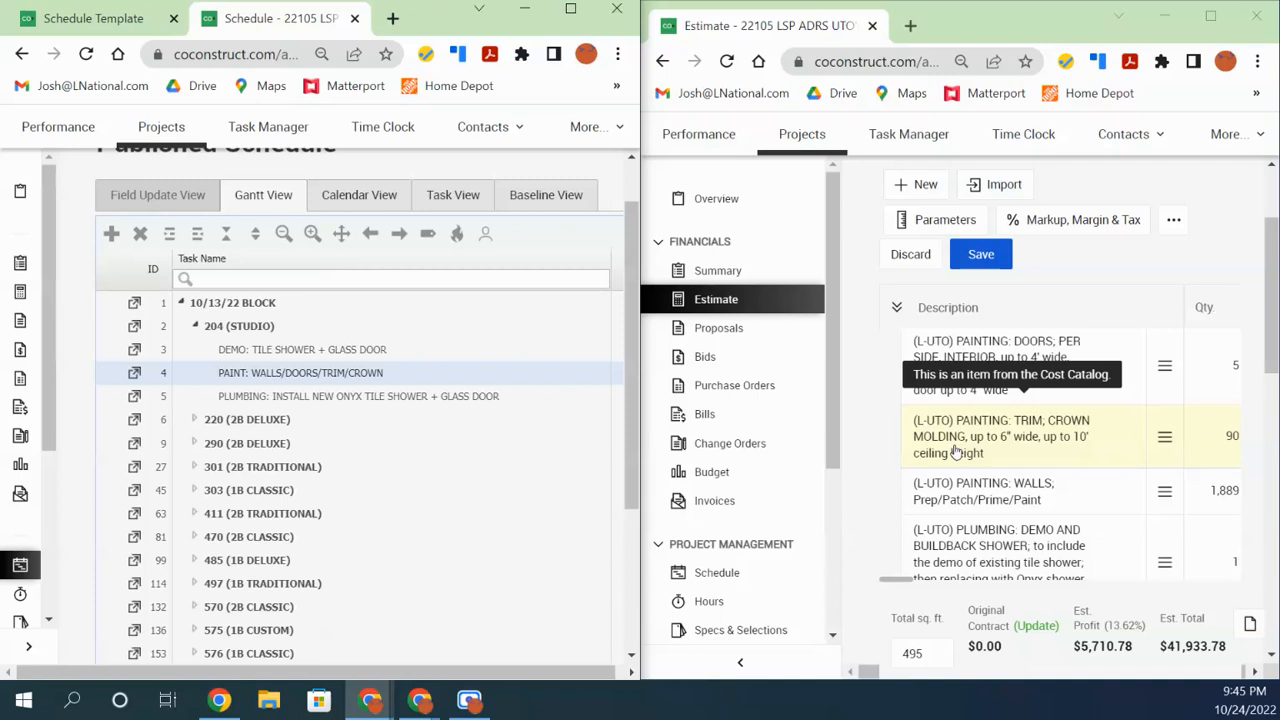
double_click(367, 376)
Delete 'TRIM/' so task 4 reads PAINT: WALLS/DOORS/CROWN and save it
left_click(407, 372)
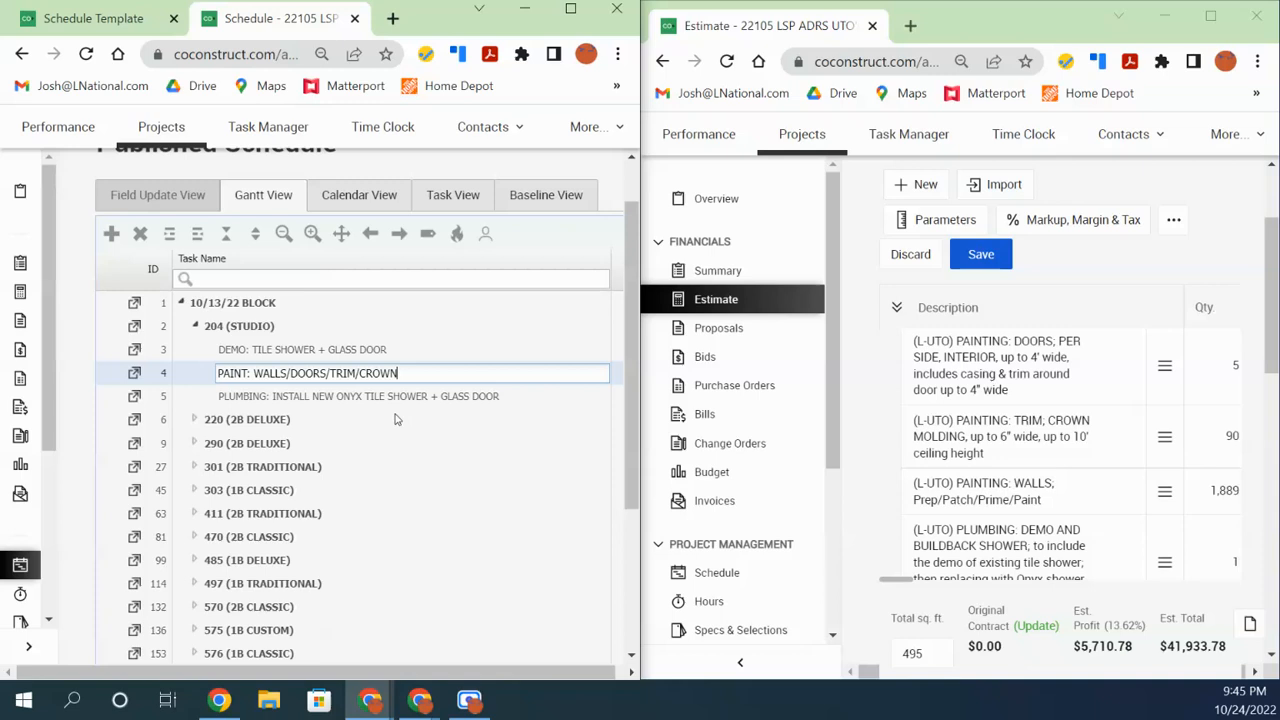
left_click(361, 373)
key("BackSpace")
key("BackSpace")
key("BackSpace")
key("BackSpace")
key("BackSpace")
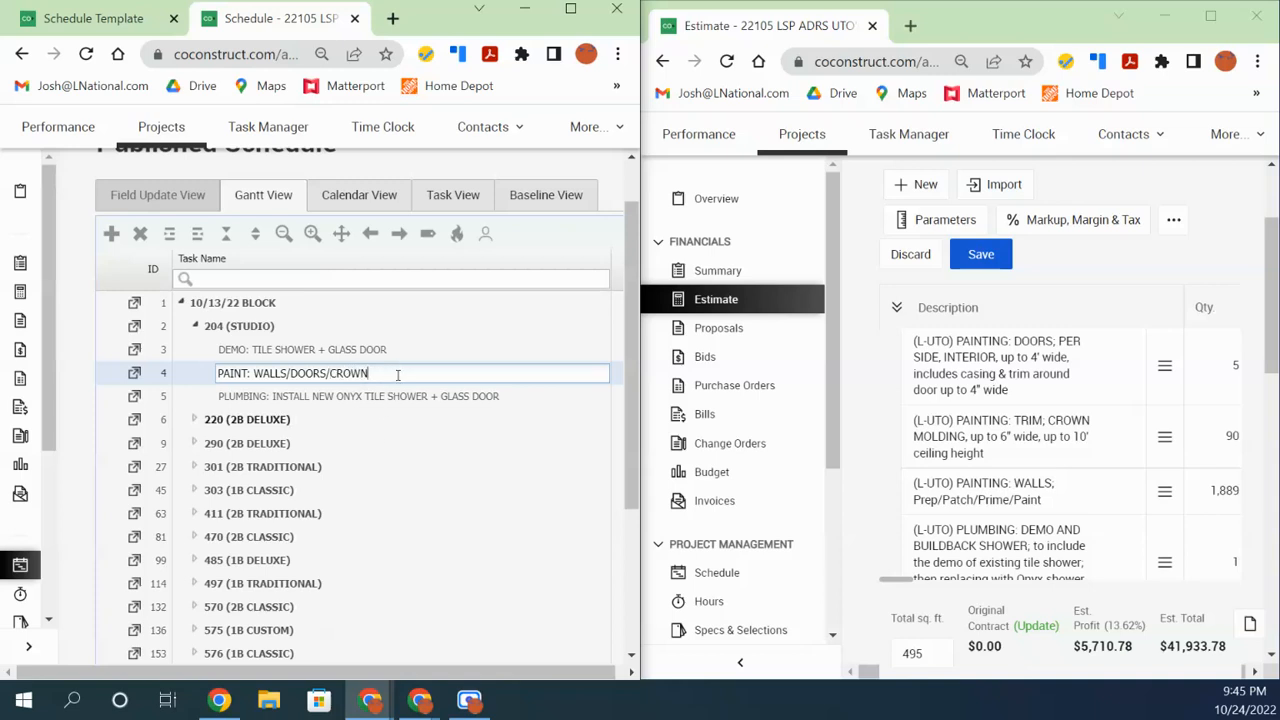
key("Return")
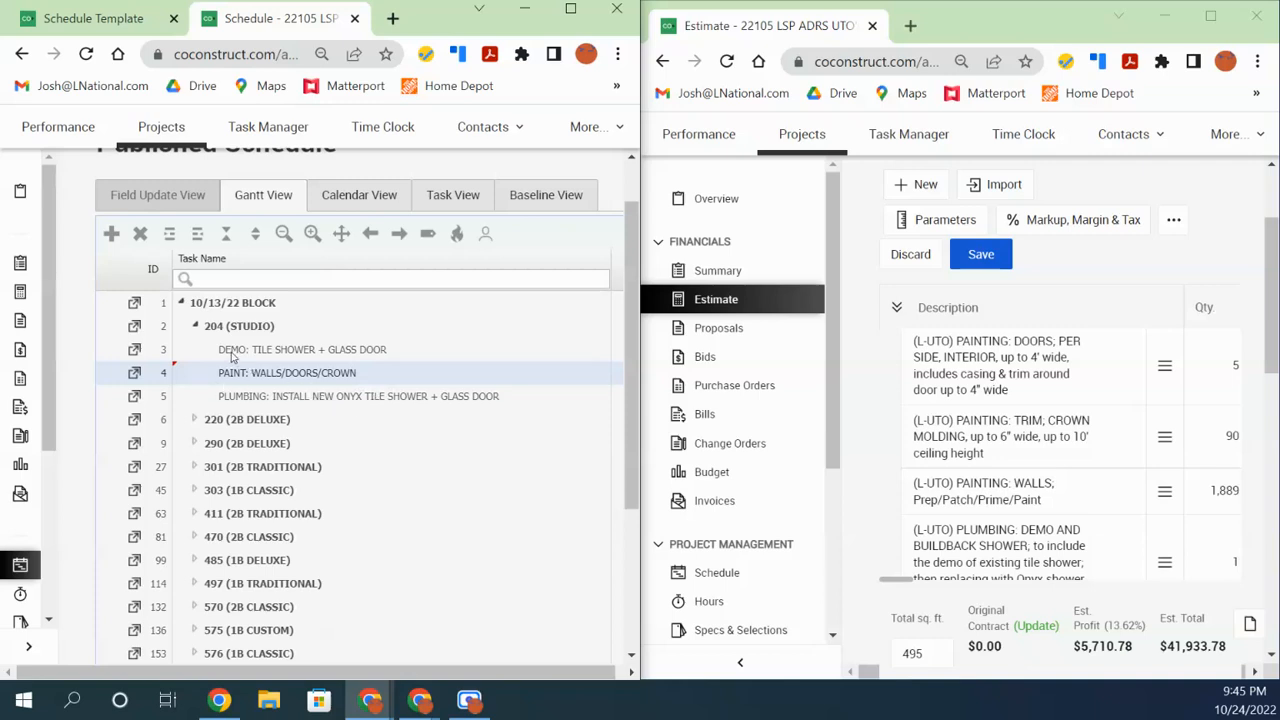
Expand 220 and 290 (2B DELUXE) and review the shower install, blinds/carpet, vanity and shower door demo tasks
left_click(195, 420)
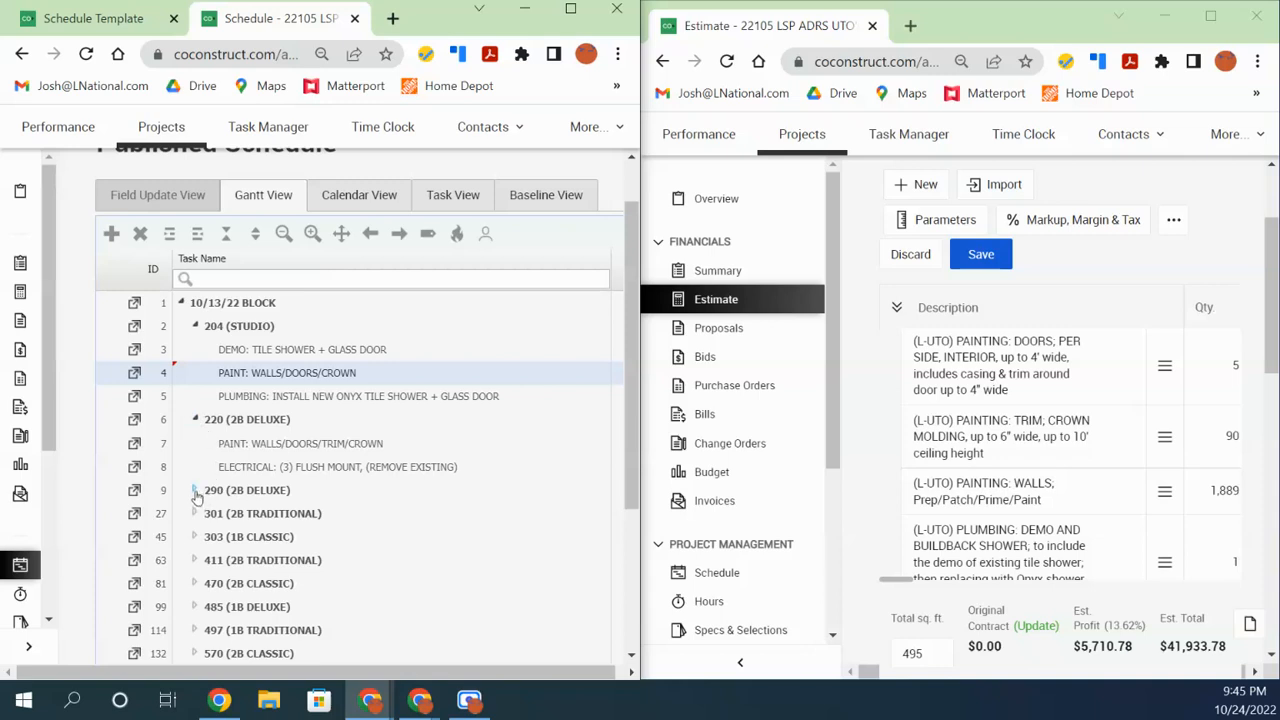
left_click(196, 491)
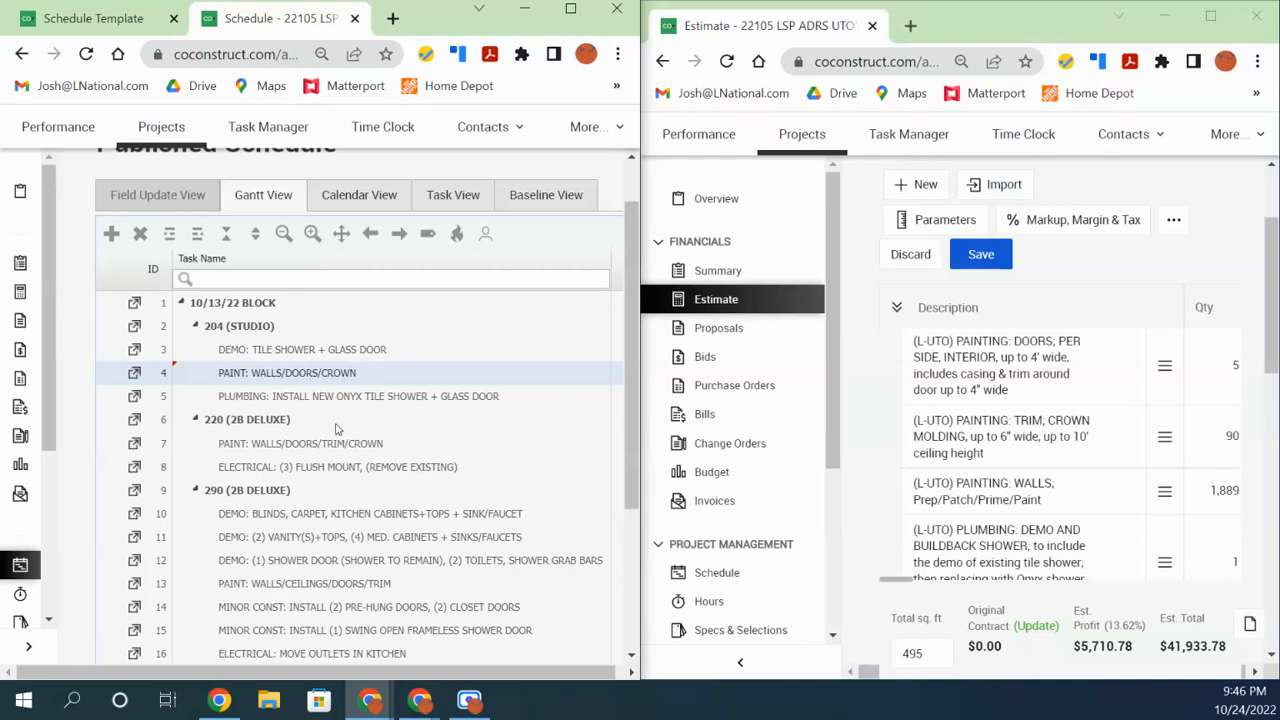
left_click(247, 399)
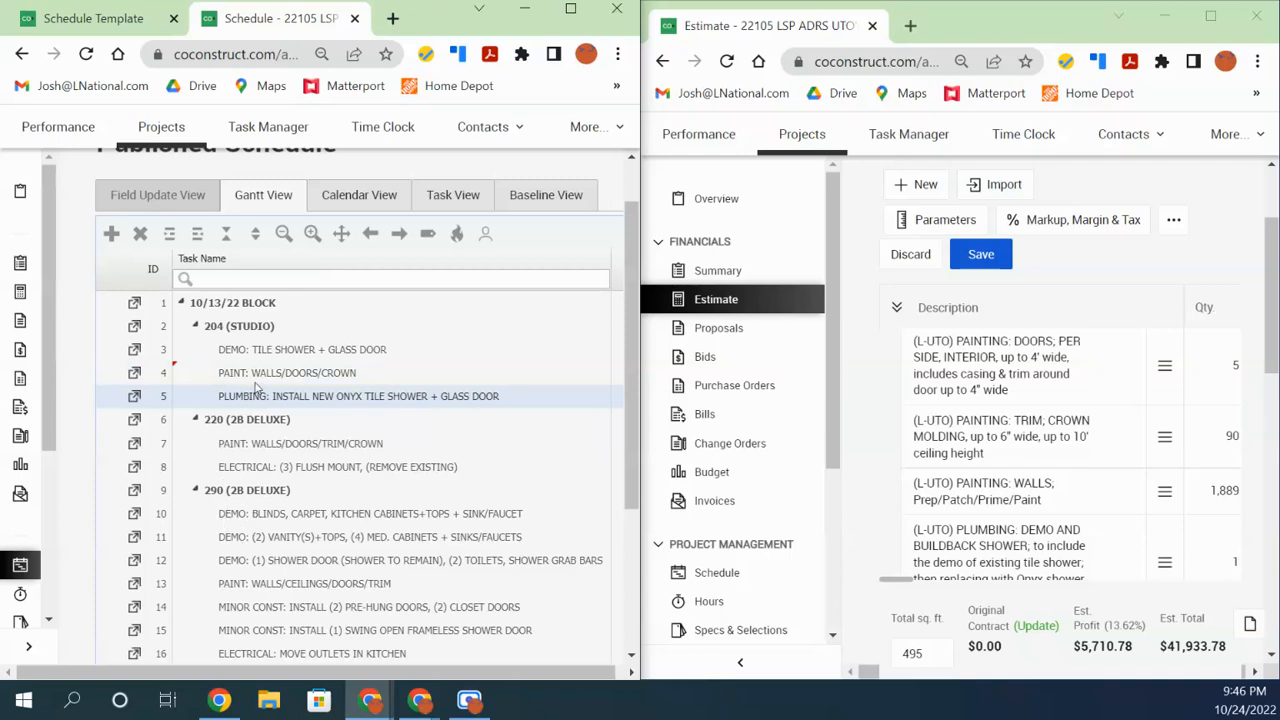
left_click(238, 518)
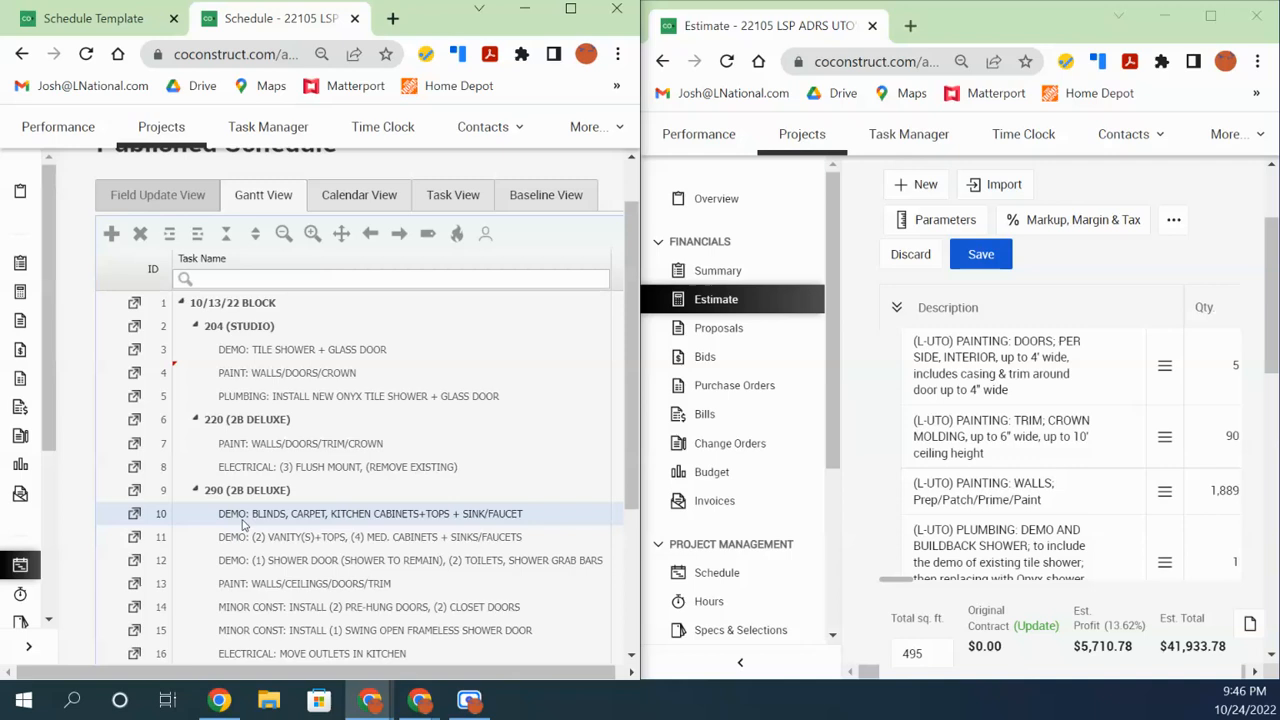
left_click(242, 541)
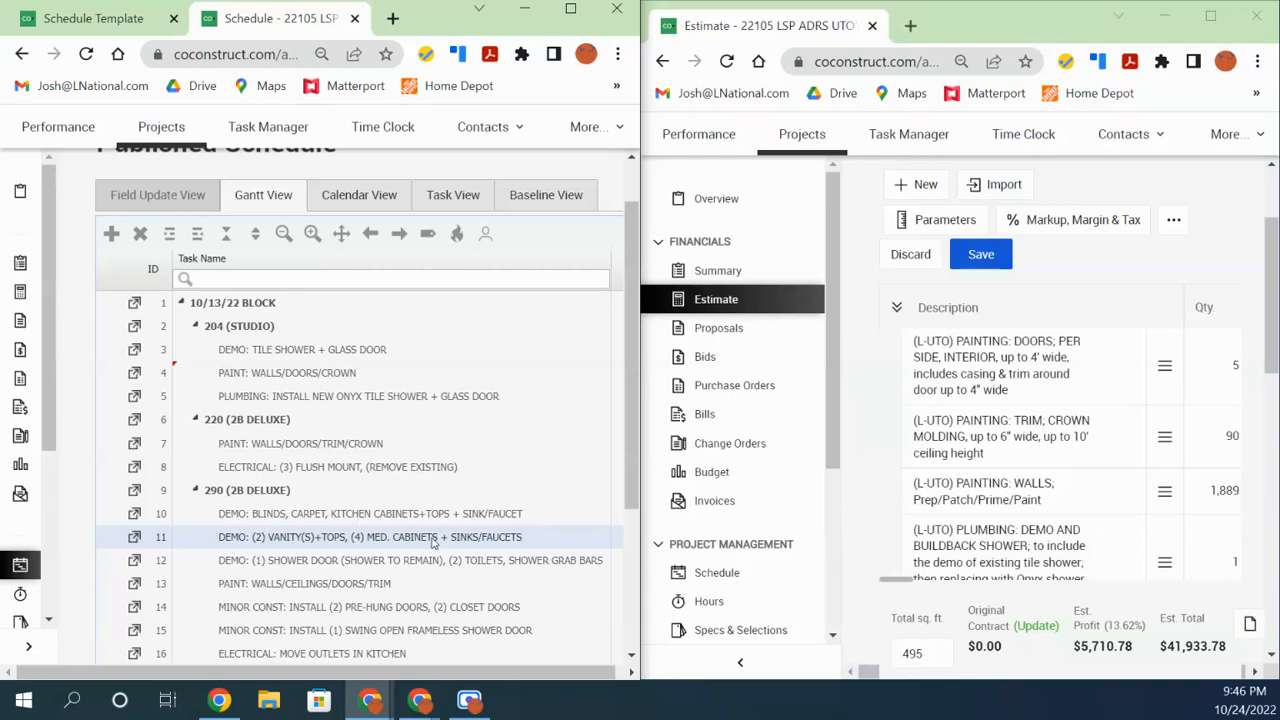
left_click(271, 520)
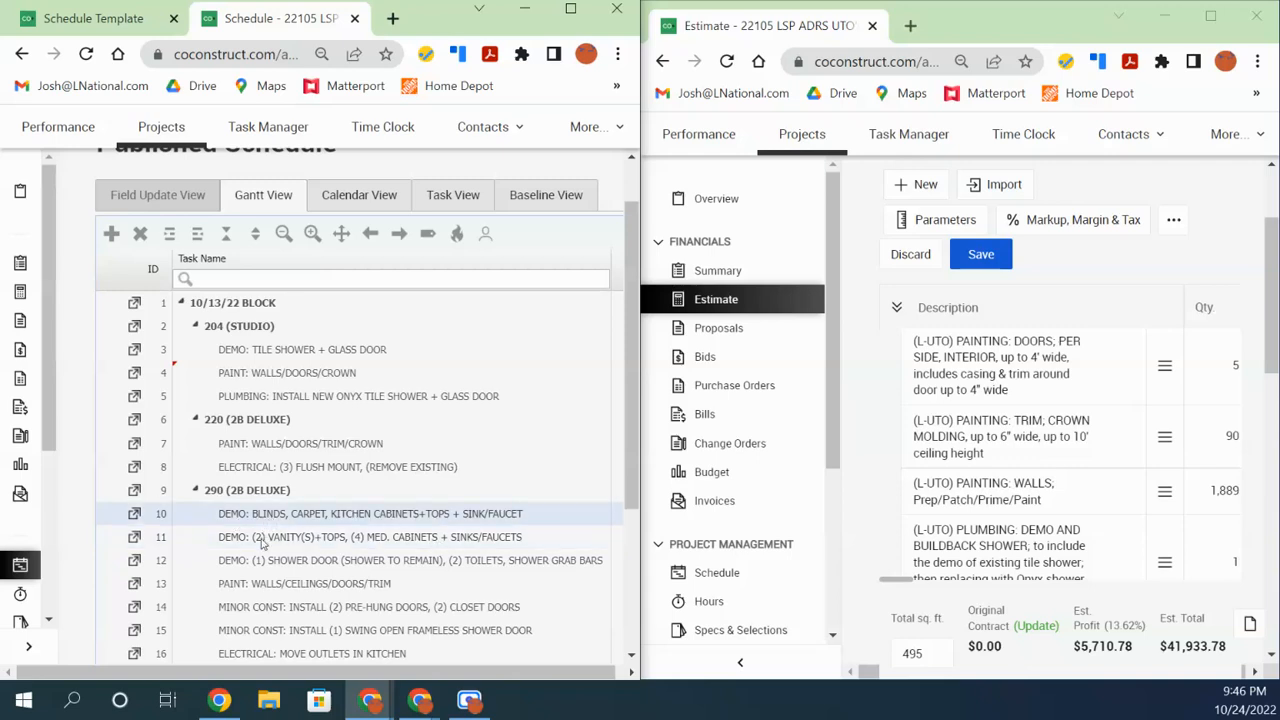
left_click(265, 536)
left_click(272, 560)
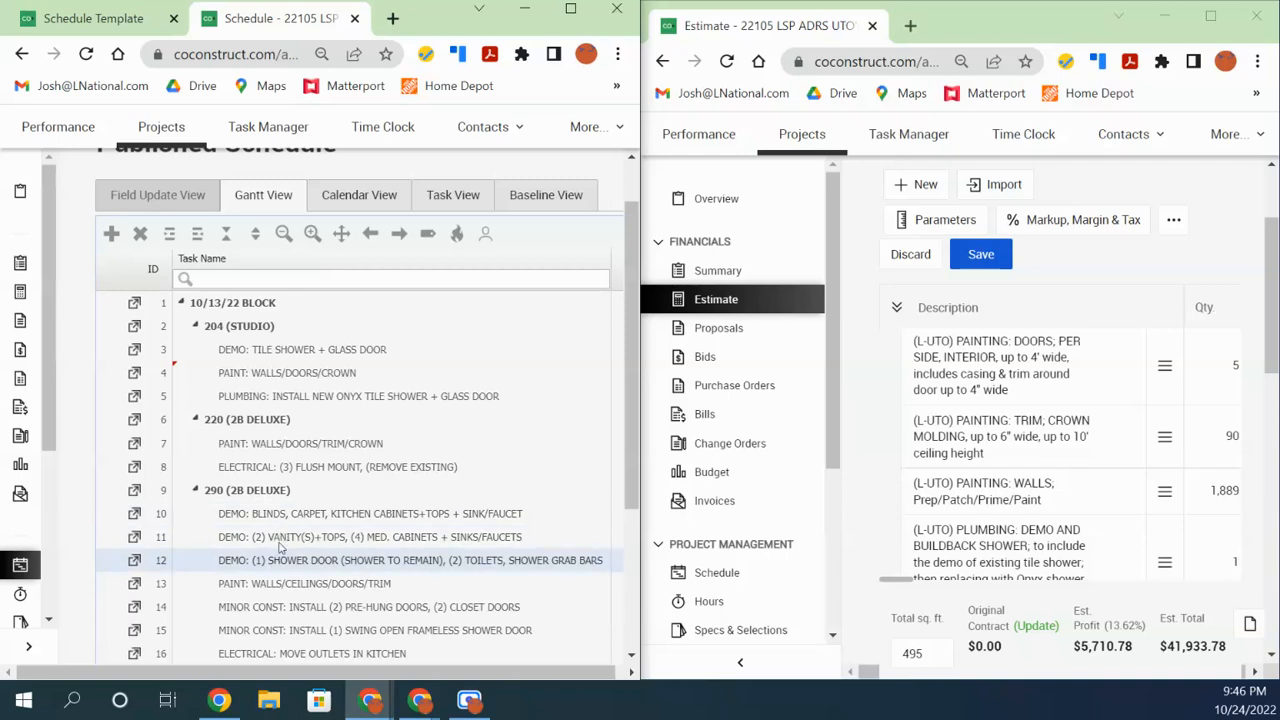
left_click(283, 538)
left_click(285, 520)
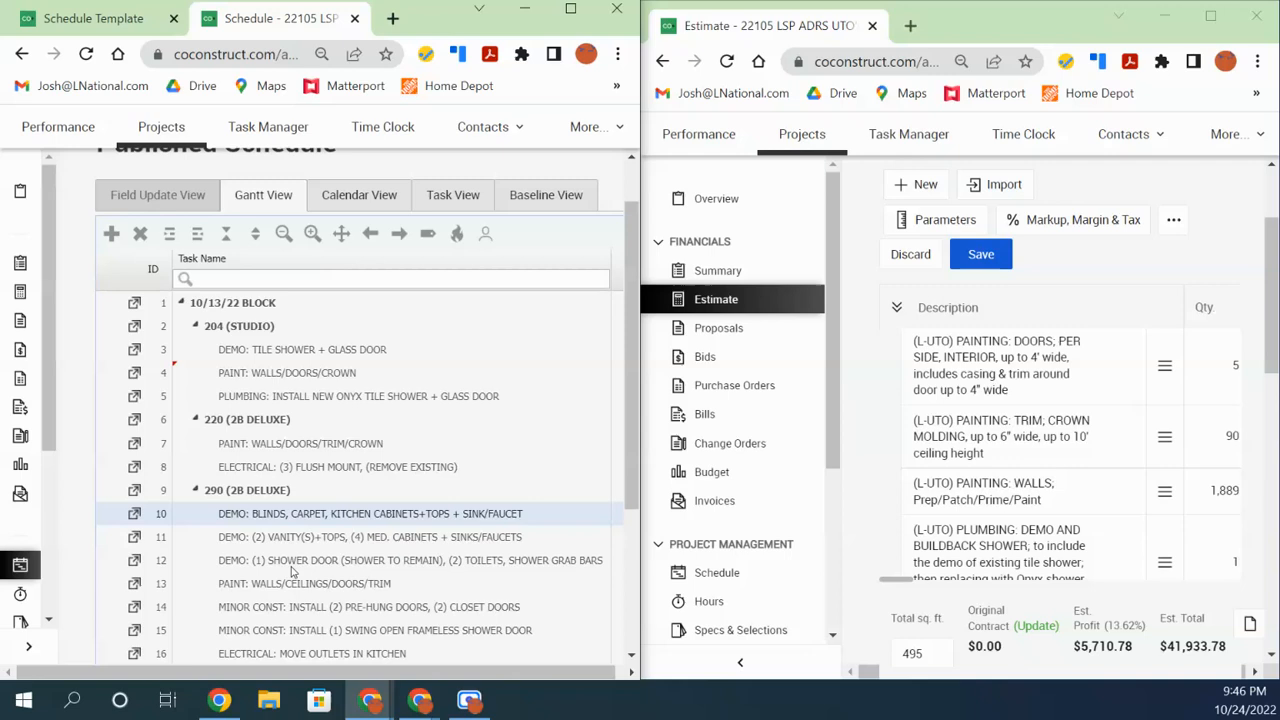
Snap the Estimate window back to the right half of the screen
scroll(293, 575, "down", 1)
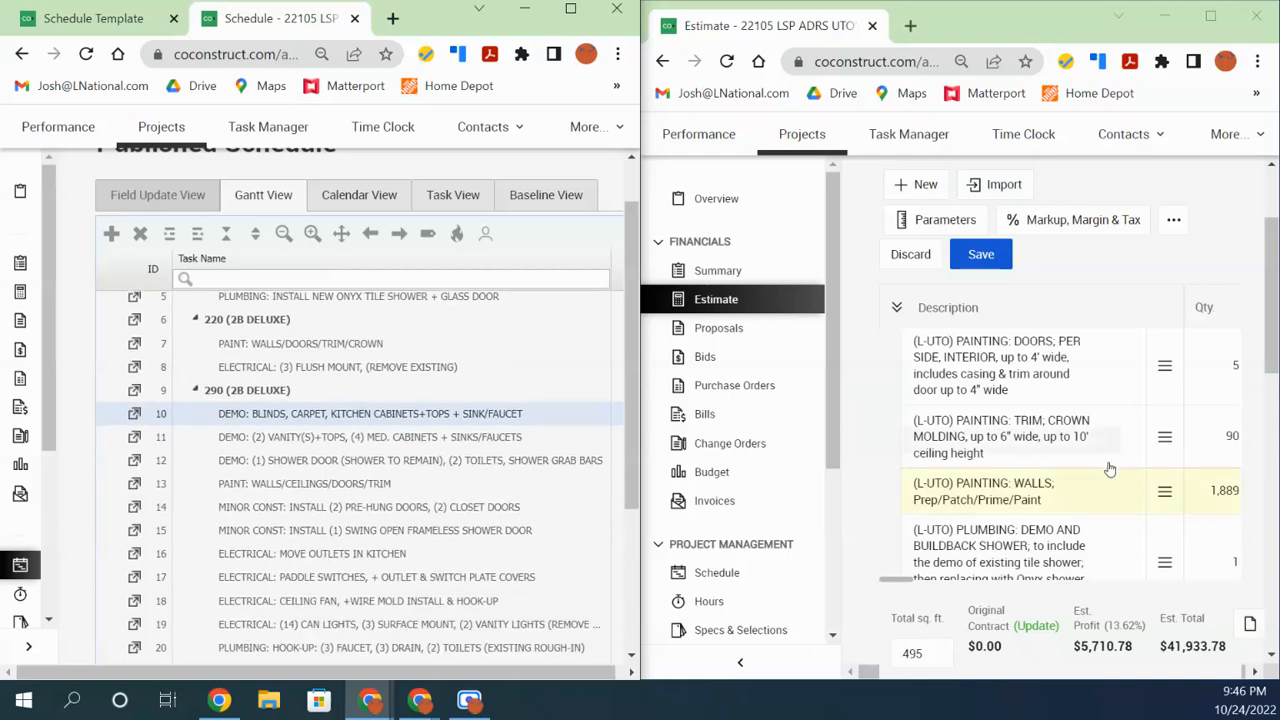
scroll(1000, 460, "down", 2)
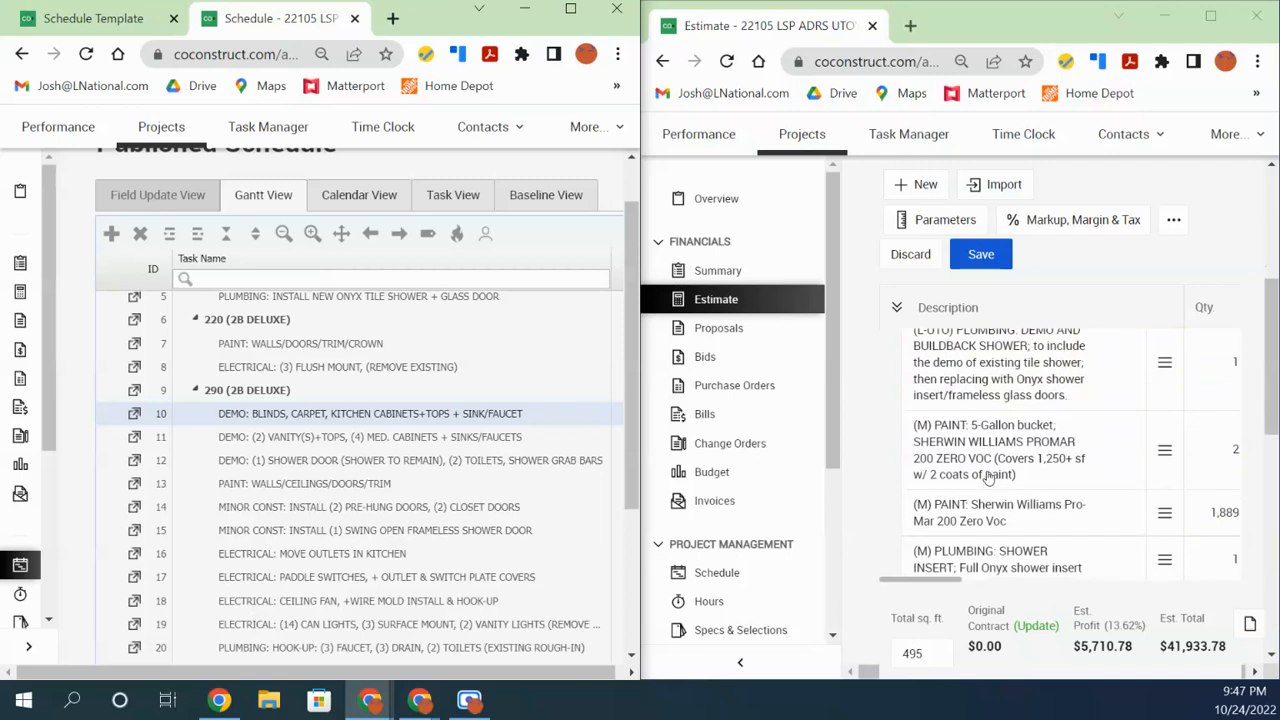
scroll(988, 478, "up", 2)
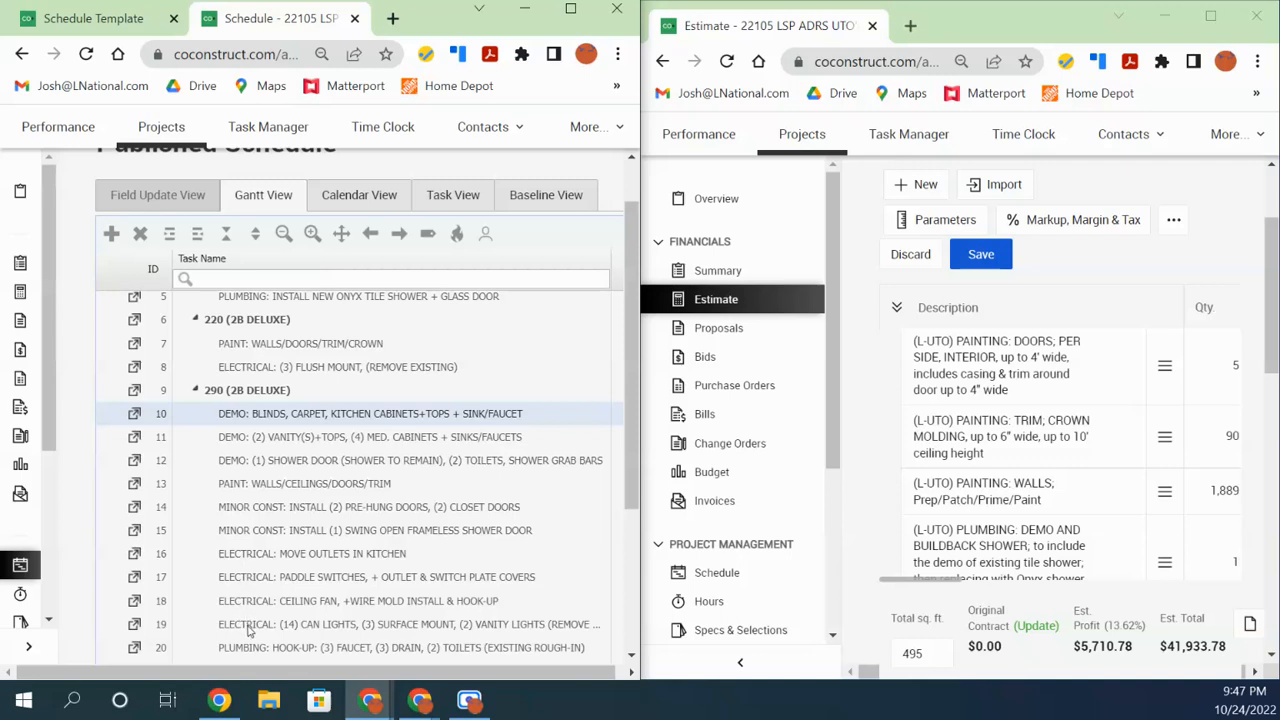
scroll(255, 621, "up", 4)
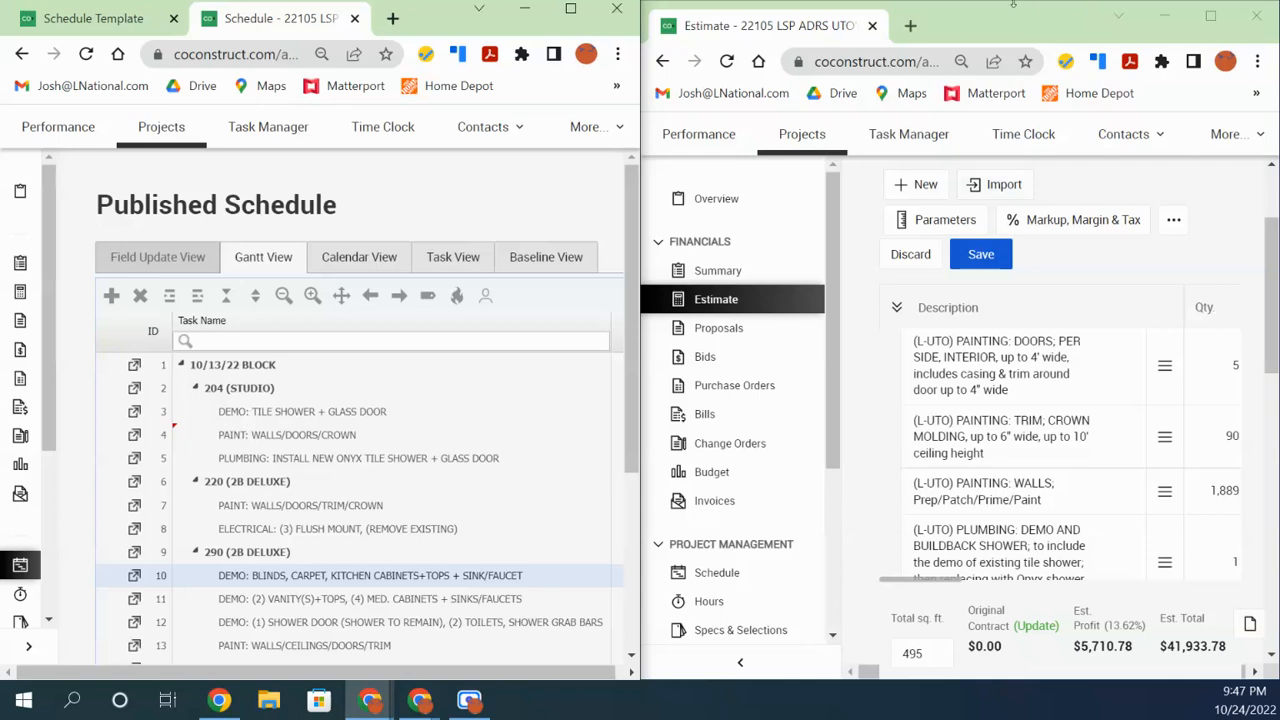
left_click_drag(948, 22, 1279, 40)
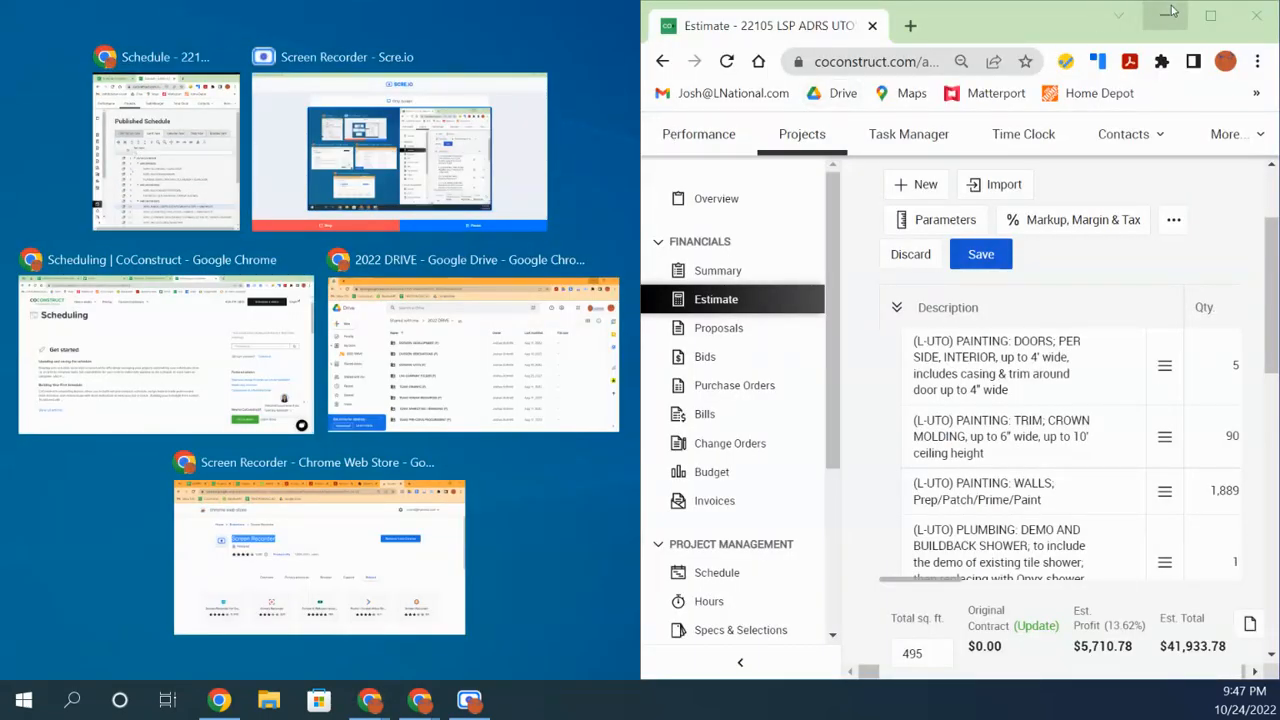
Minimize the Estimate window and maximize the Schedule window to full screen
left_click(1168, 16)
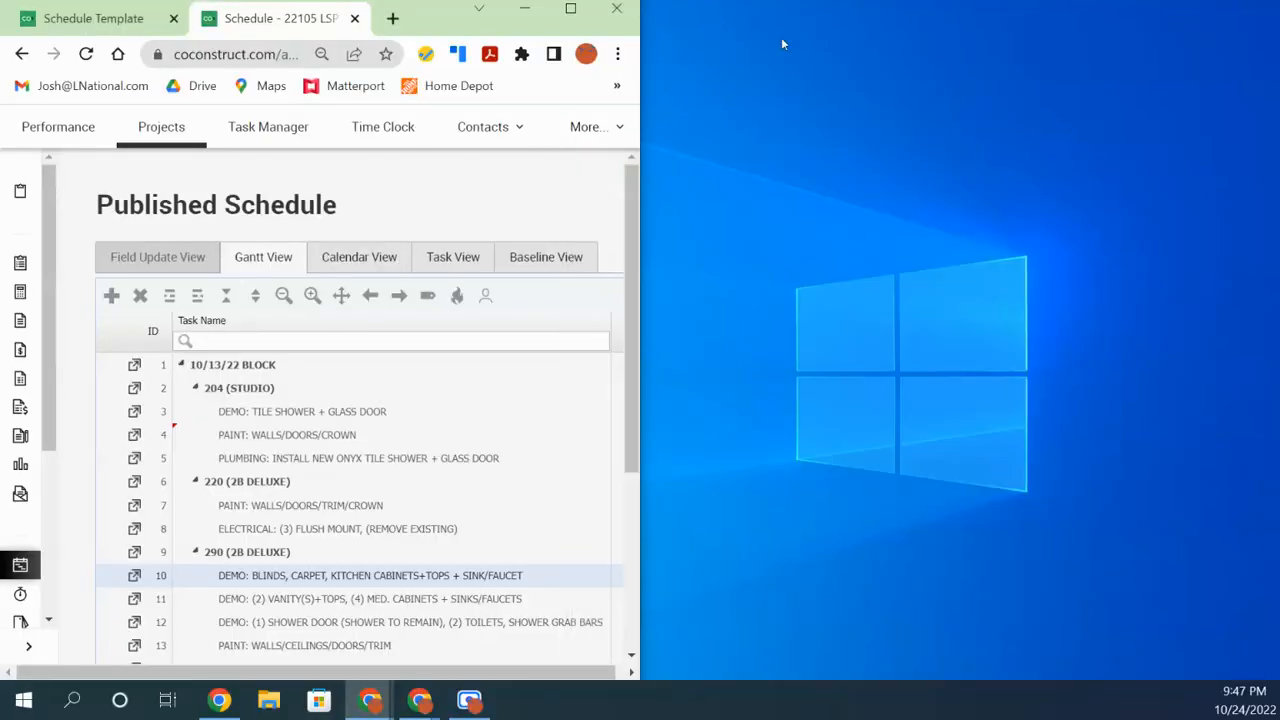
left_click(571, 9)
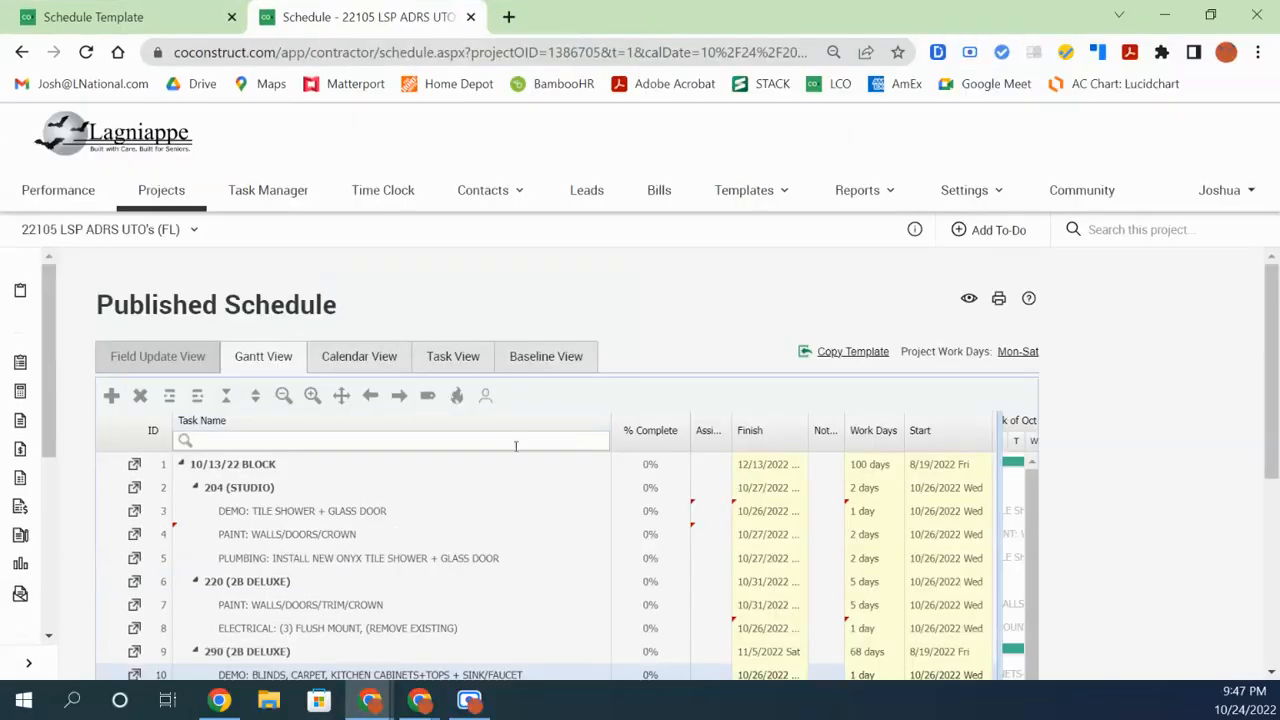
scroll(755, 378, "down", 1)
left_click(382, 341)
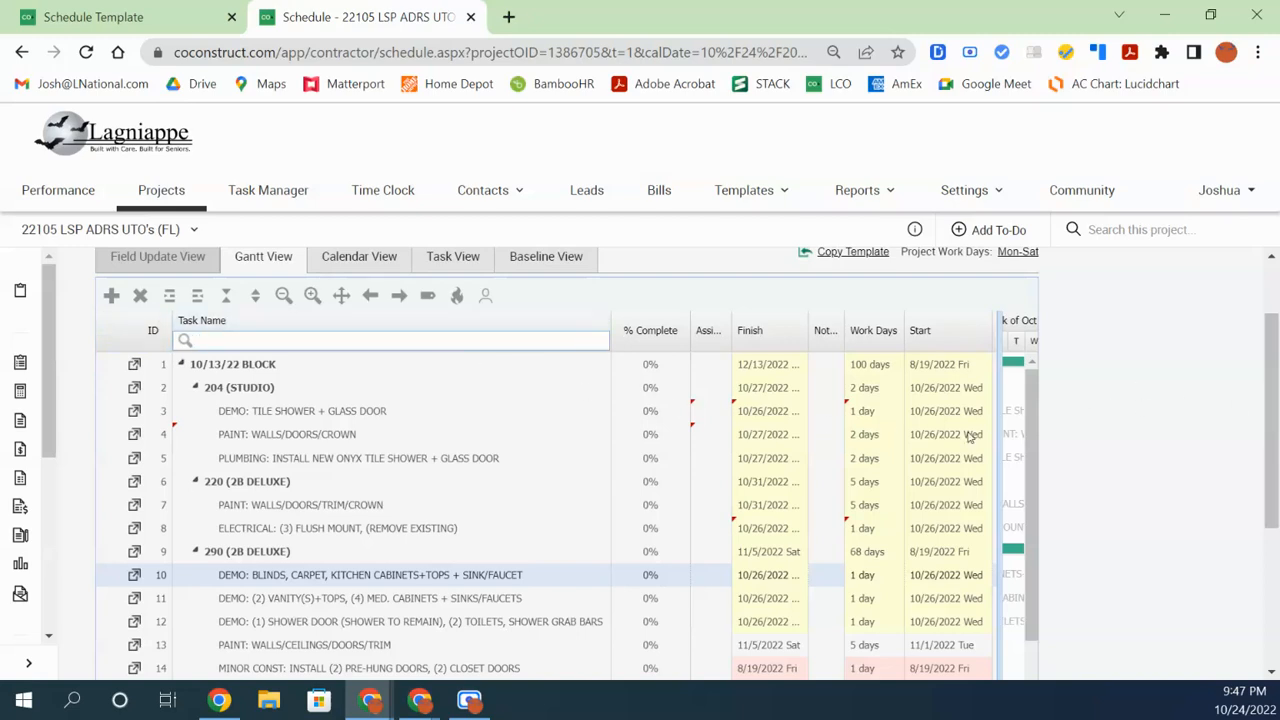
Widen the task grid to show % Complete, Finish and Work Days, and narrow % Complete
left_click_drag(998, 443, 592, 507)
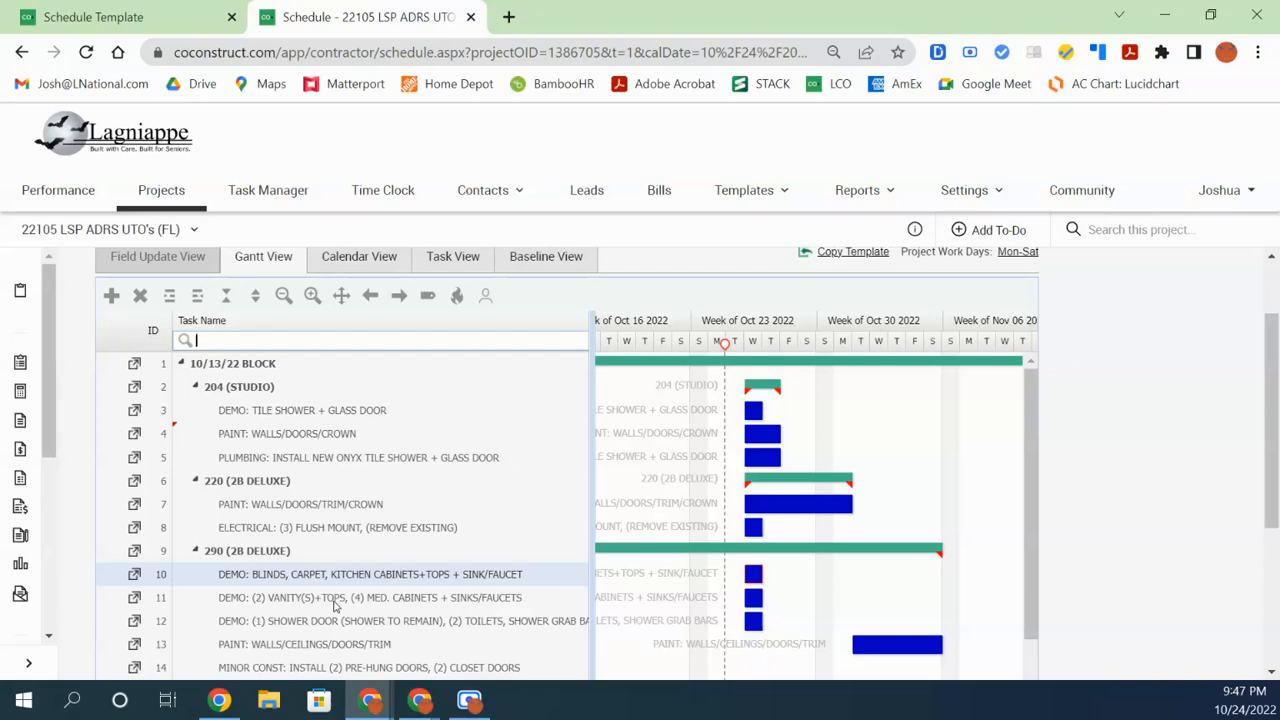
left_click_drag(590, 522, 887, 526)
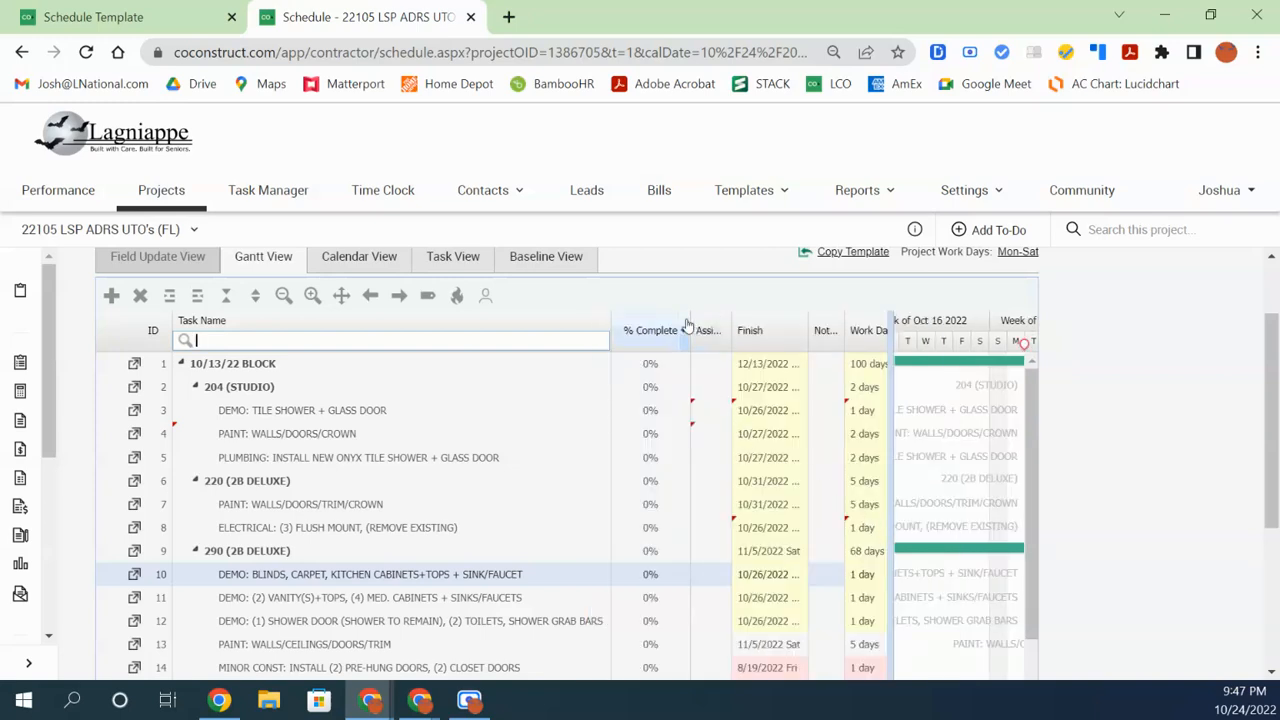
left_click_drag(688, 324, 660, 326)
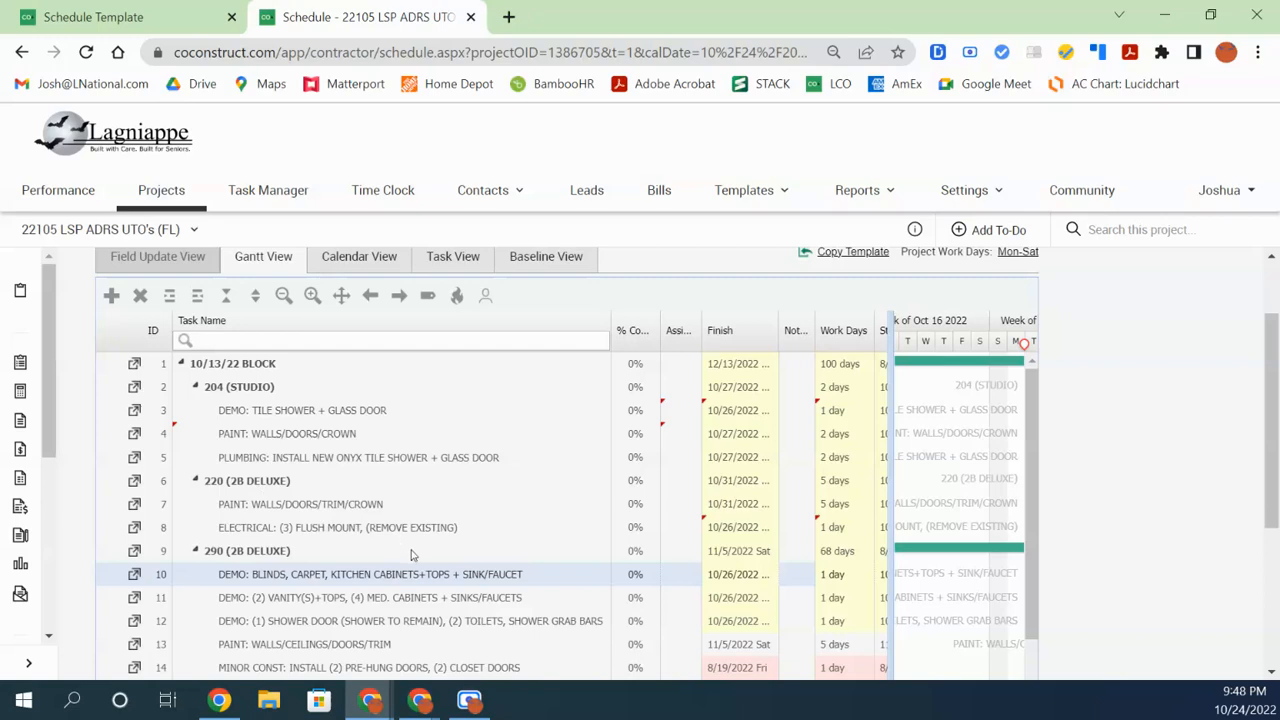
left_click(335, 553)
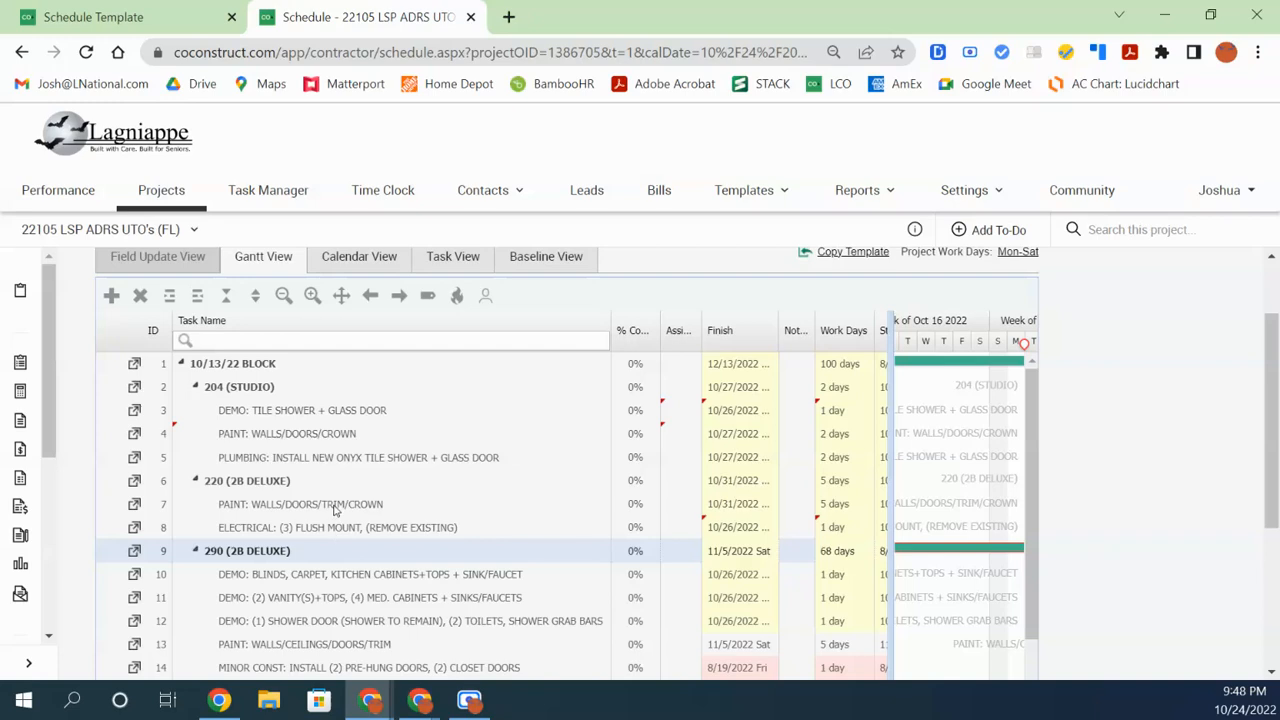
left_click(335, 506)
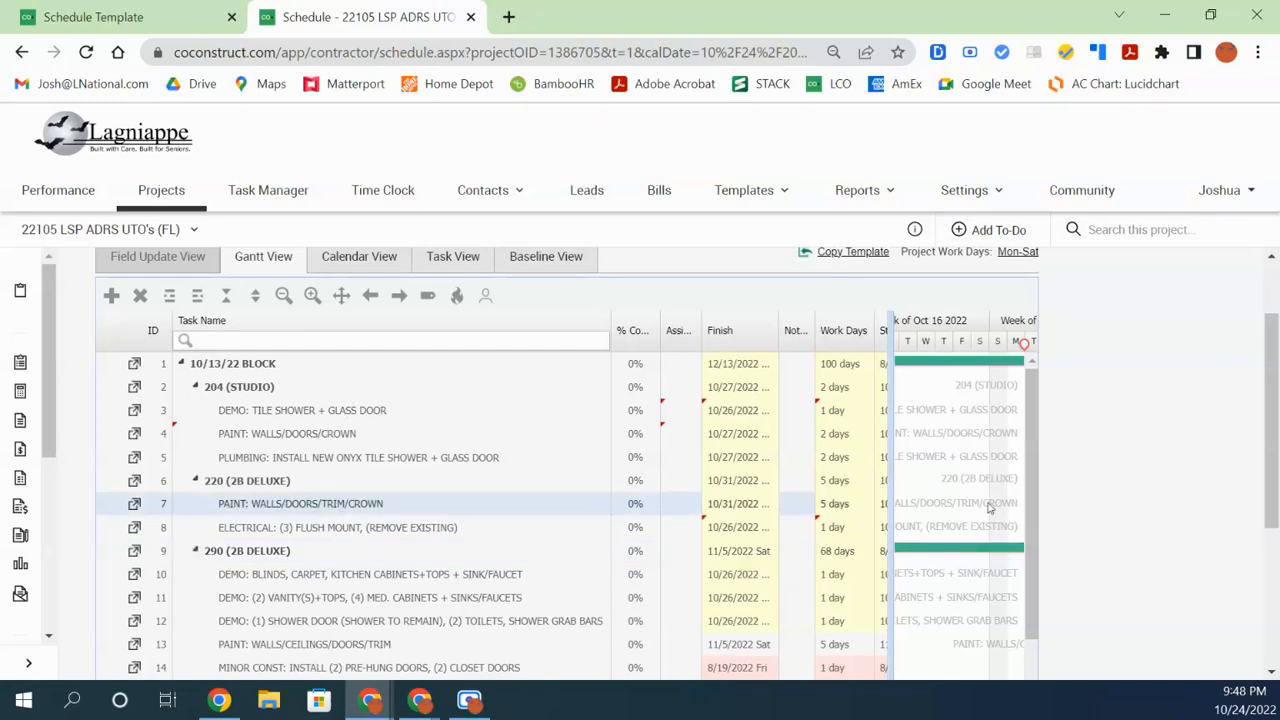
Shrink the task grid back so the Gantt bars have more room
left_click_drag(891, 537, 994, 537)
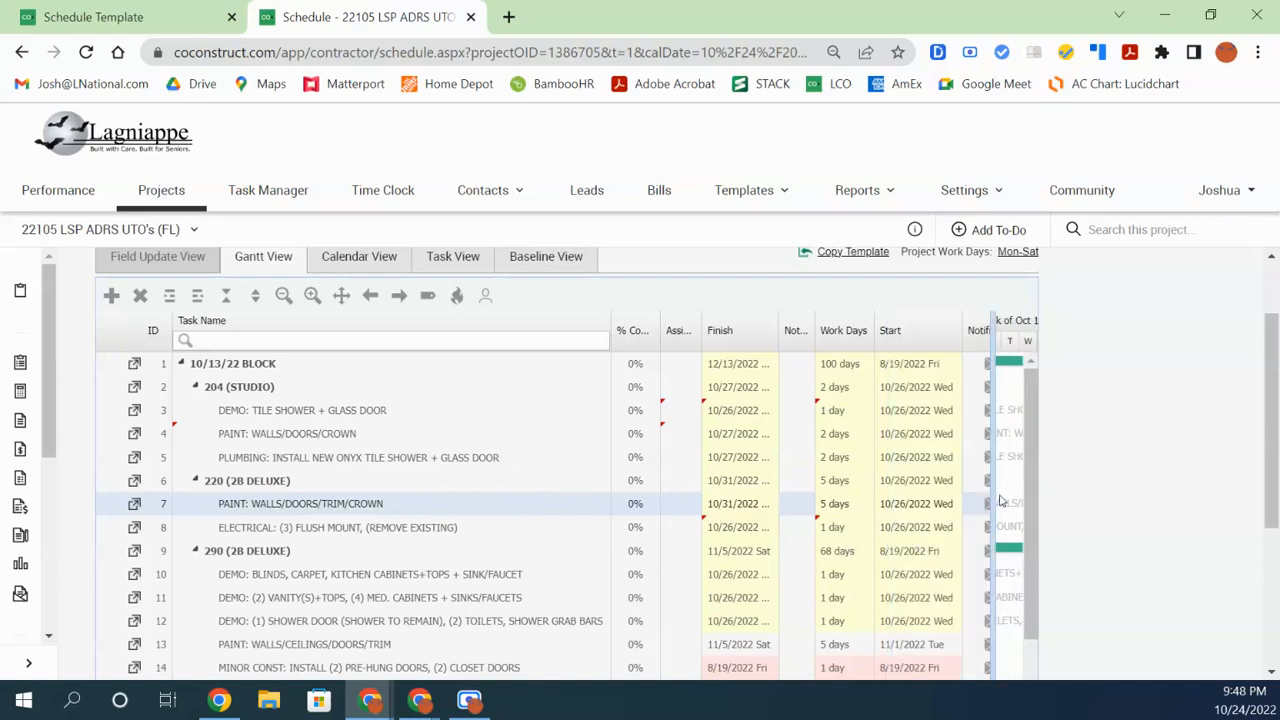
left_click_drag(993, 497, 495, 550)
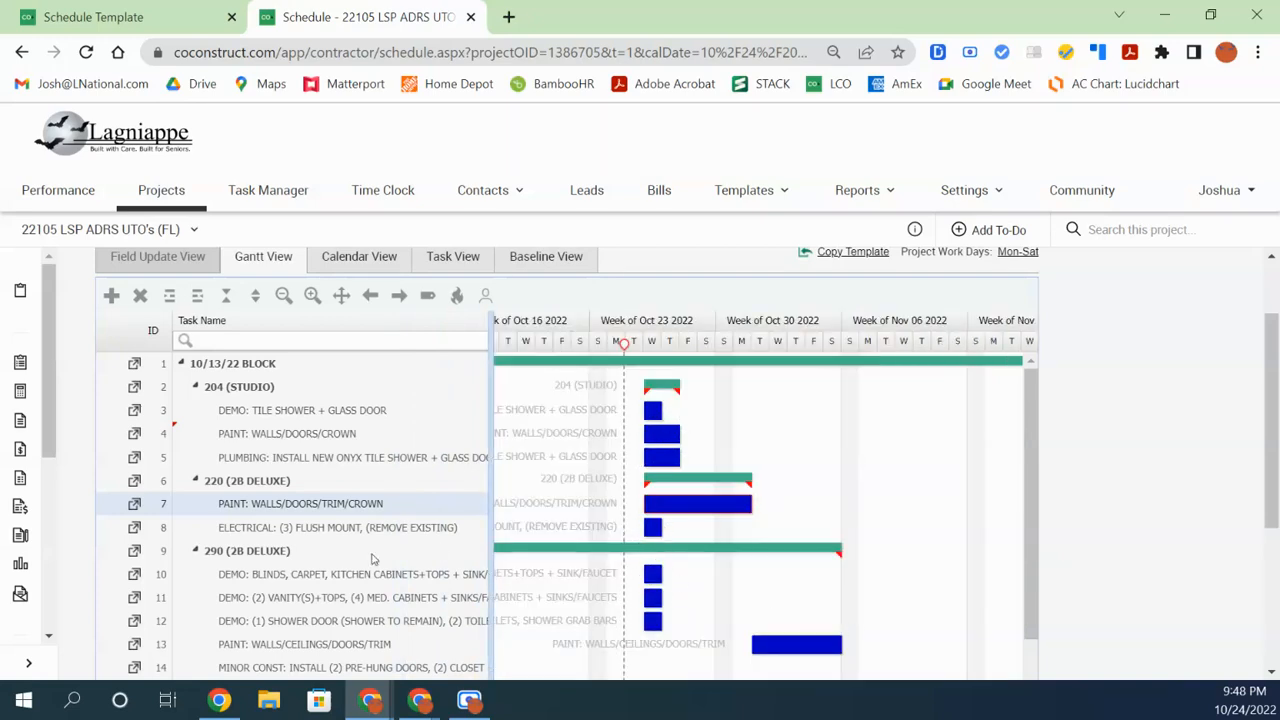
scroll(360, 503, "up", 1)
scroll(311, 543, "down", 1)
scroll(311, 543, "up", 1)
left_click_drag(1270, 313, 1262, 393)
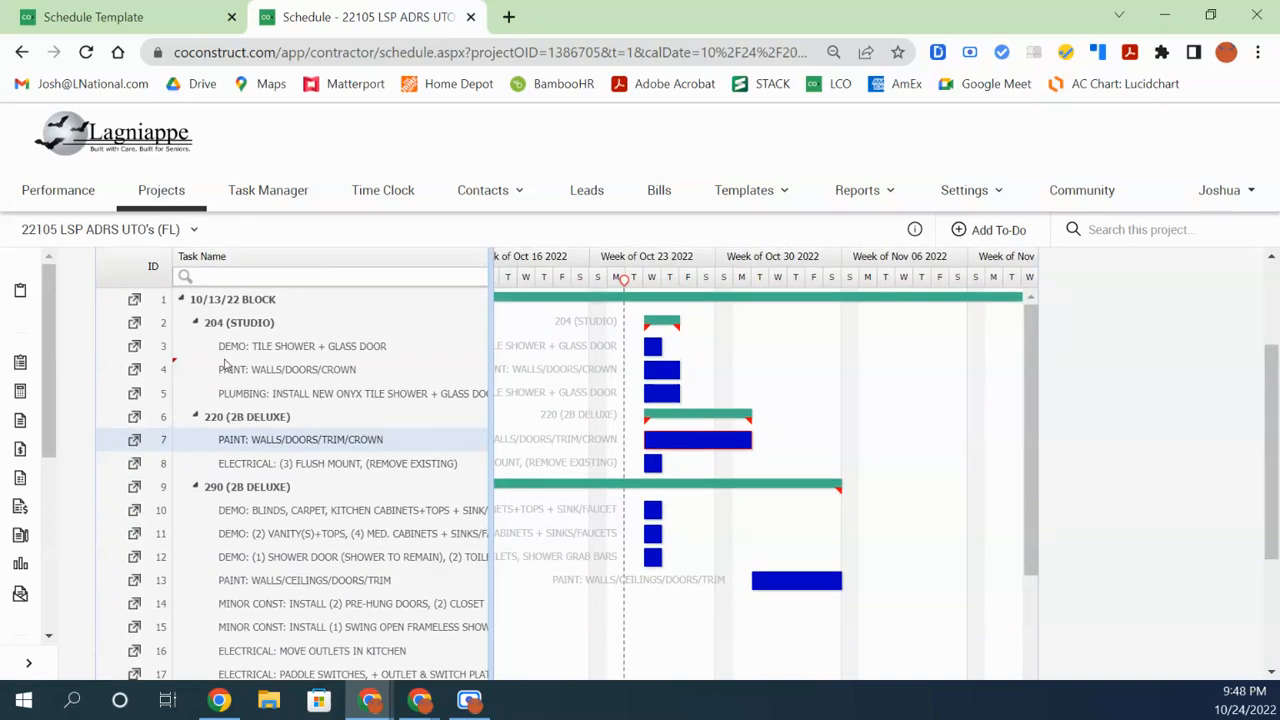
Filter the schedule's task names by PAINT, then switch to the TRAINING SCHEDULE (UTO DIVISION) template
left_click(270, 277)
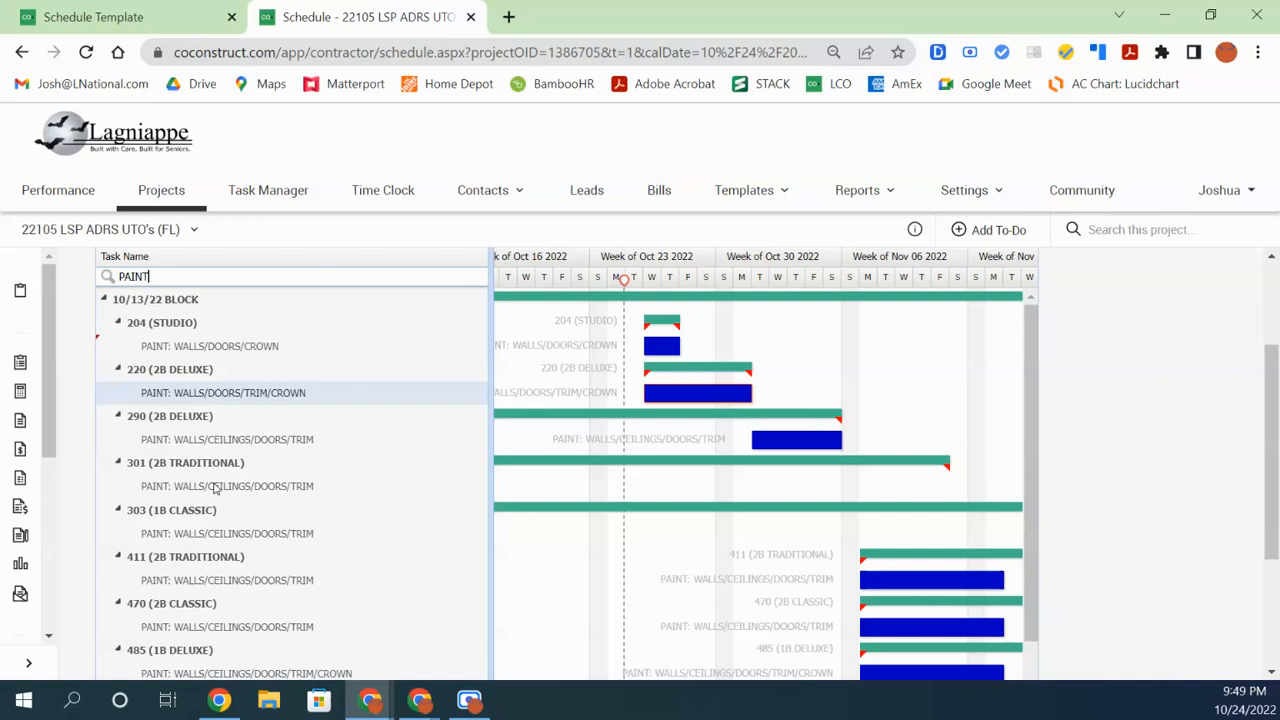
left_click(121, 16)
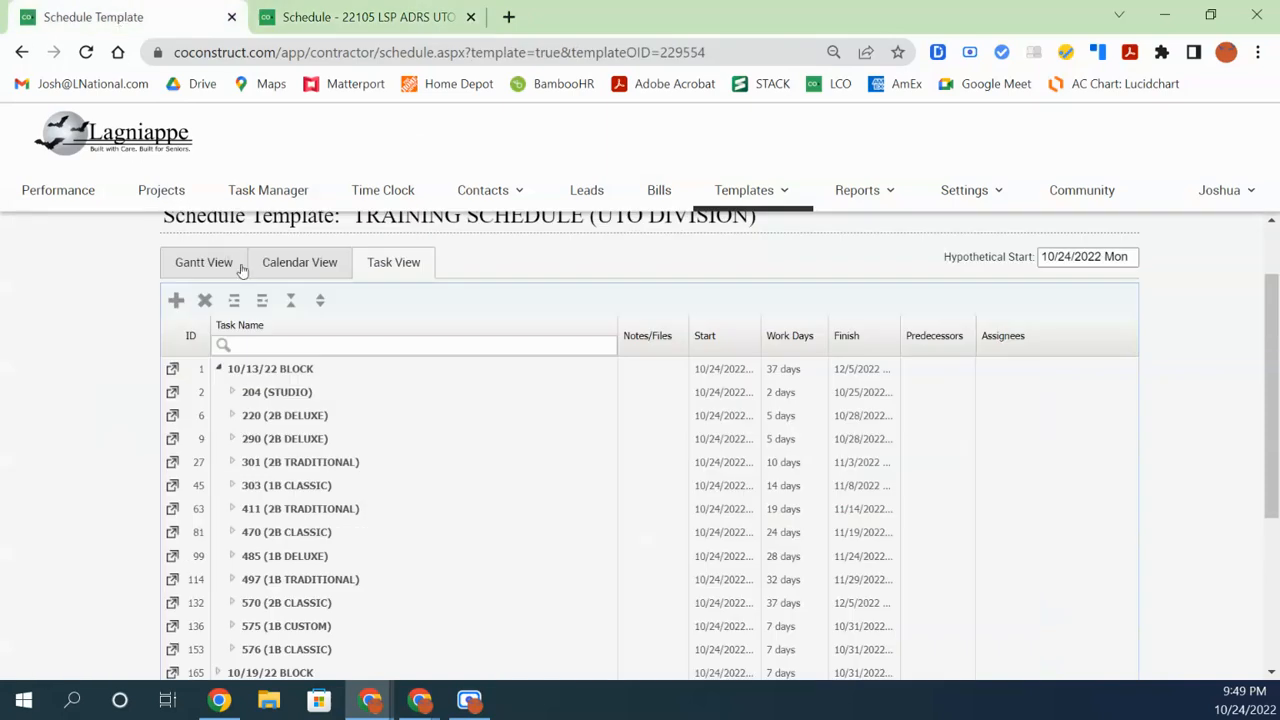
Review the template's paint tasks around unit 411, then replace the PAINT filter text with 411
left_click(320, 342)
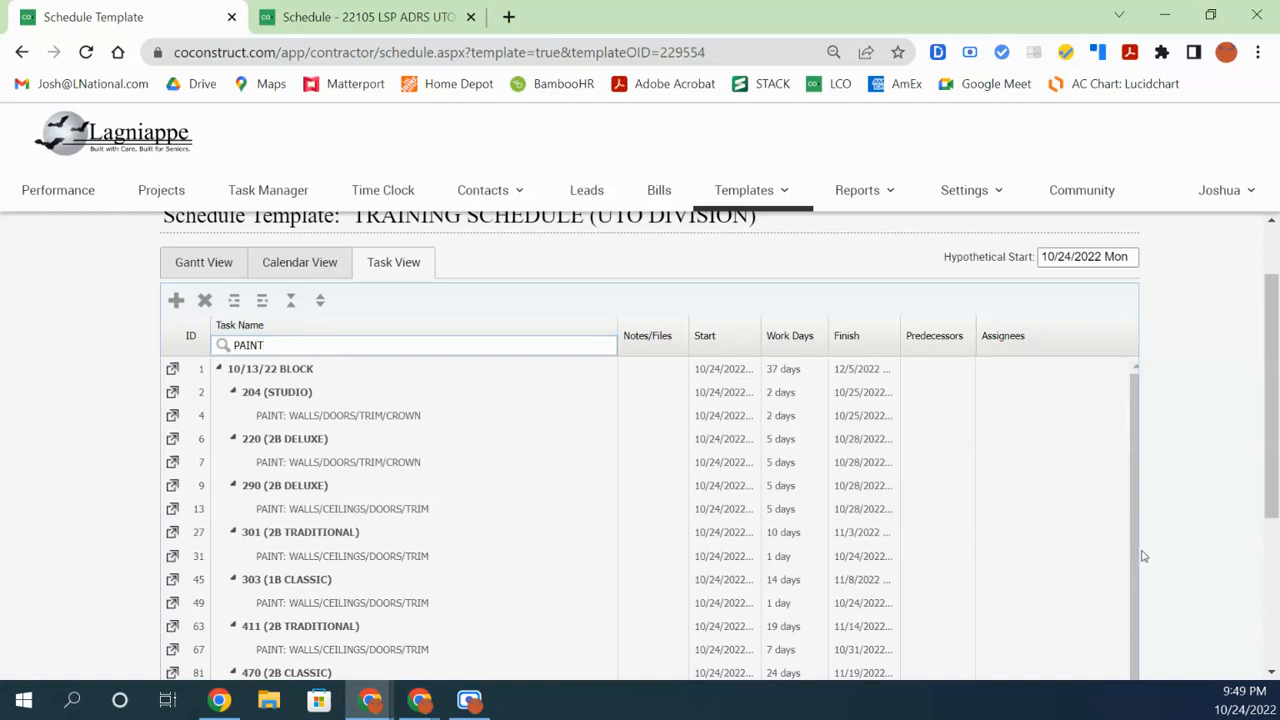
scroll(1136, 560, "down", 1)
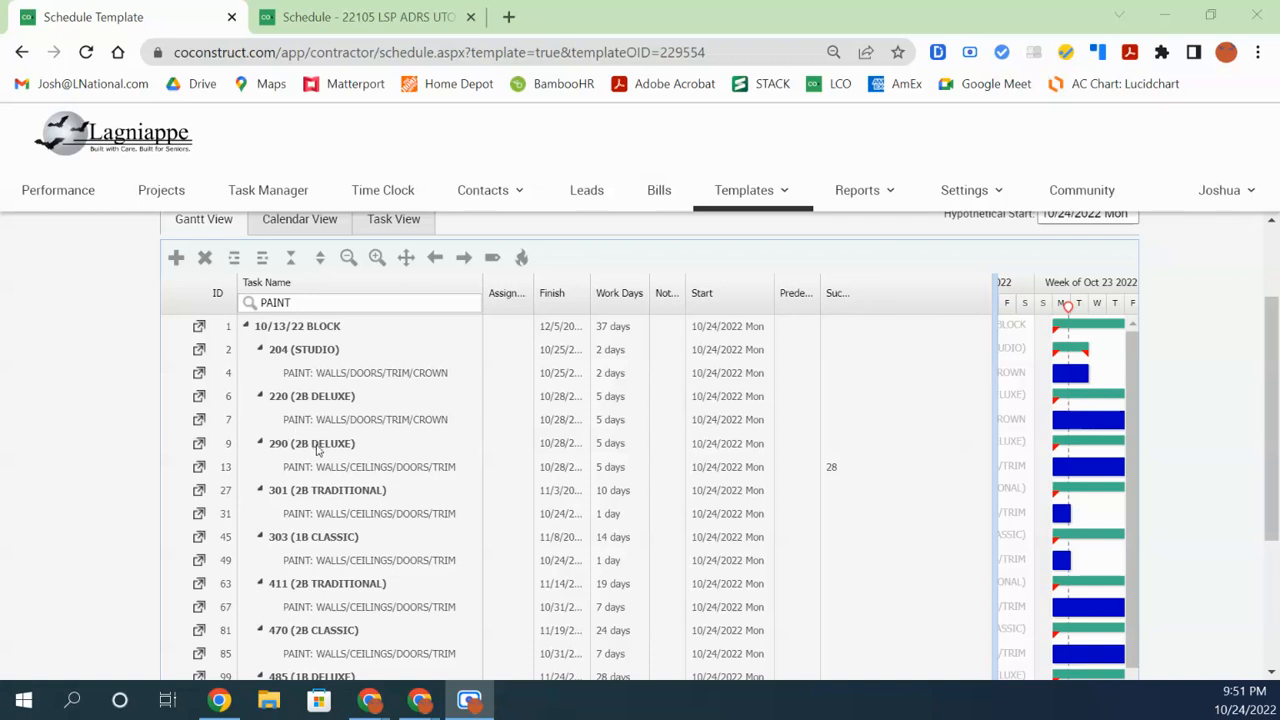
left_click(337, 306)
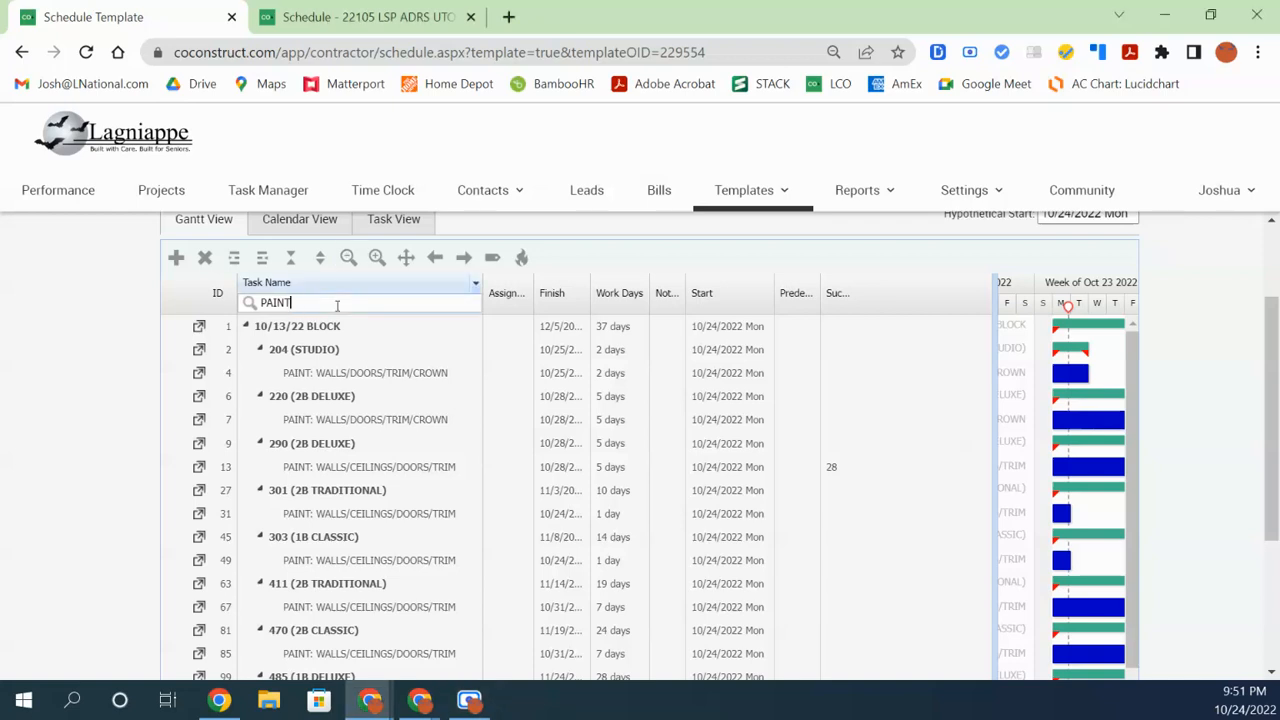
left_click(338, 607)
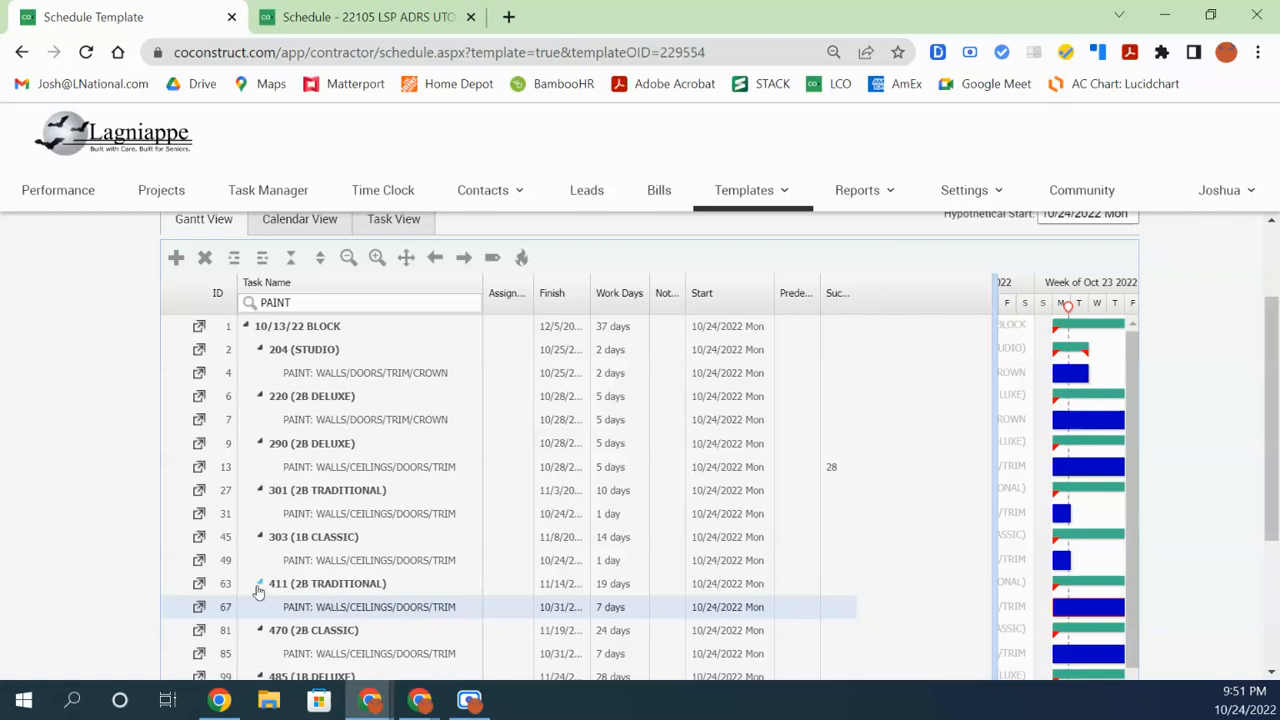
left_click(330, 588)
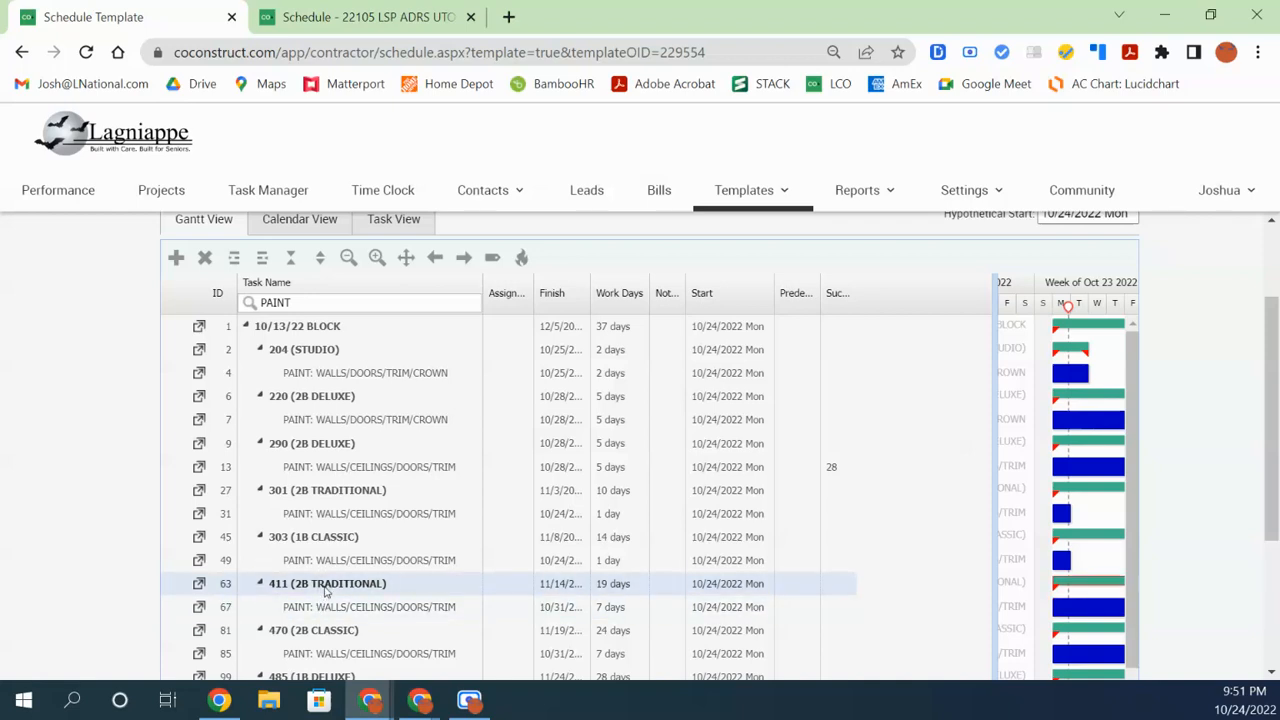
left_click_drag(317, 301, 257, 320)
type("411")
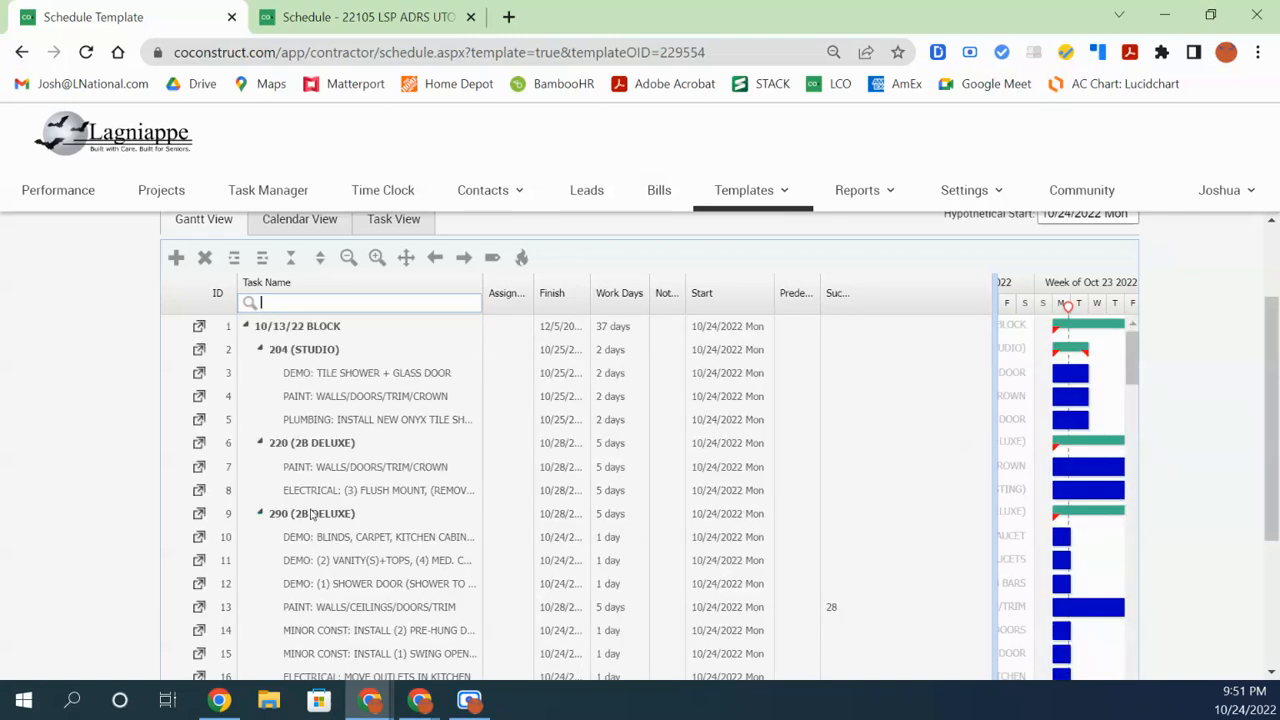
Collapse all, expand 10/13/22 BLOCK and 411 (2B TRADITIONAL), and filter task names by PAINT
scroll(285, 424, "down", 6)
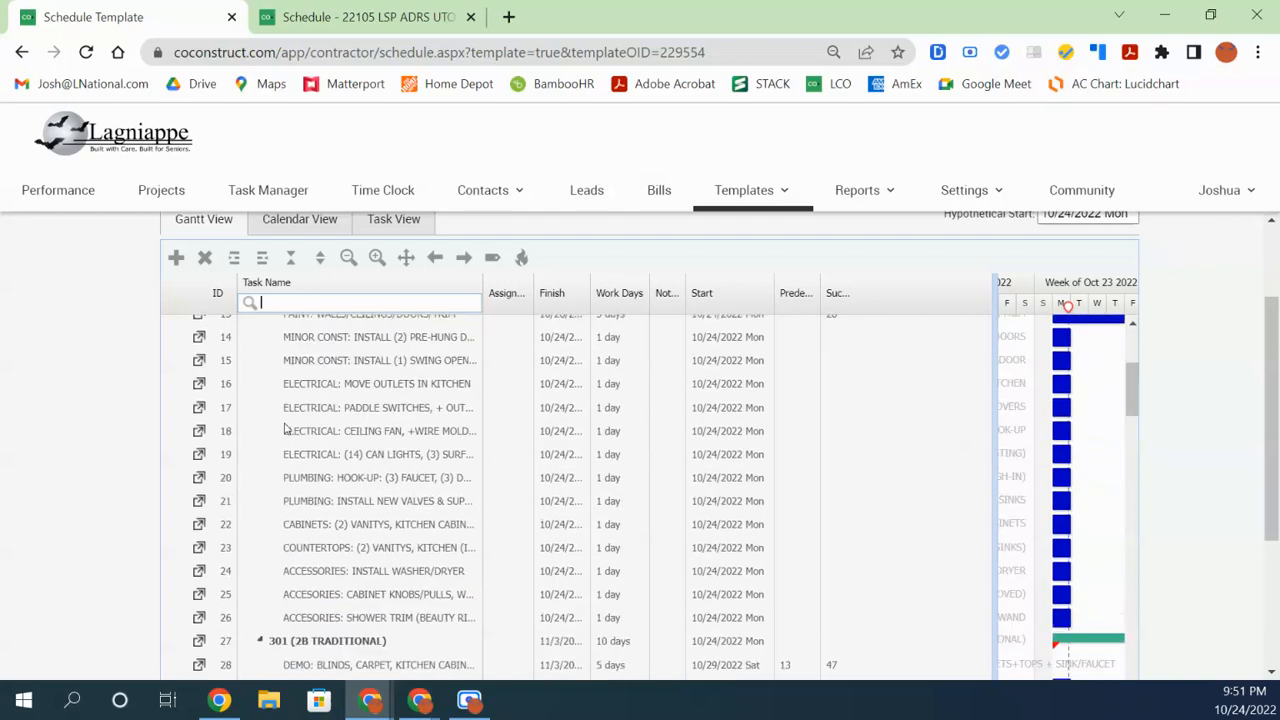
scroll(287, 424, "up", 8)
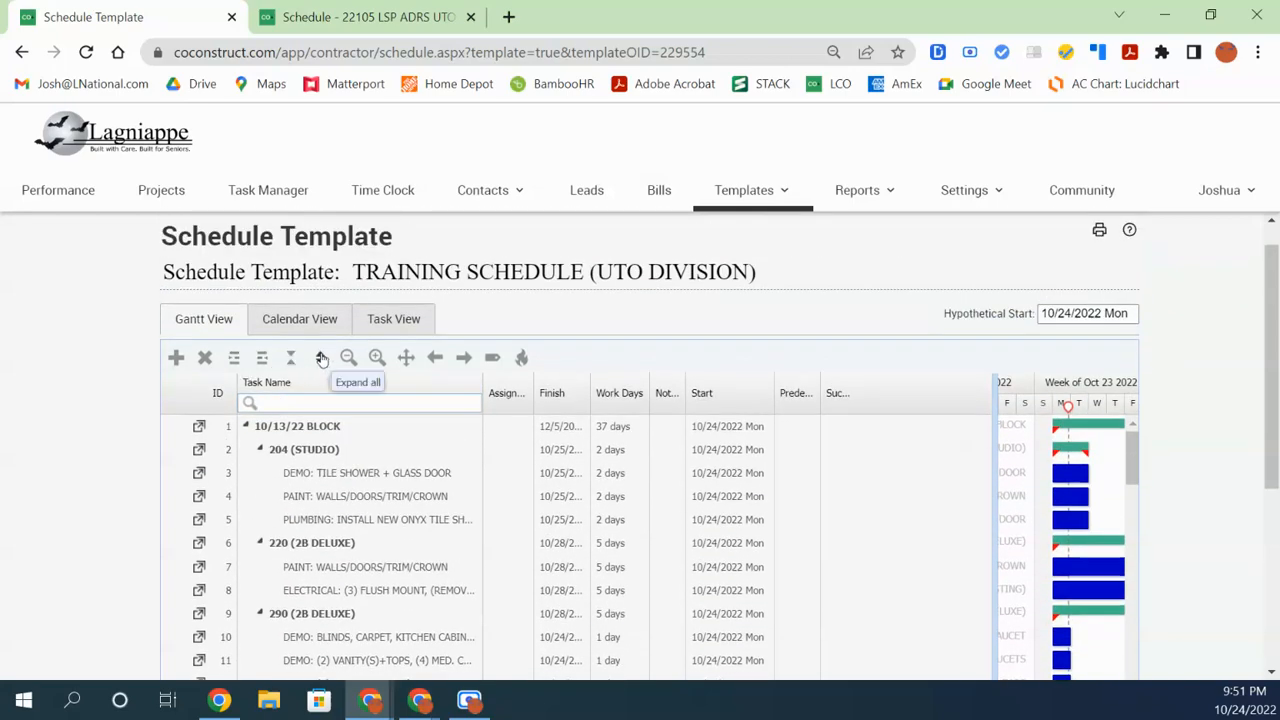
left_click(292, 359)
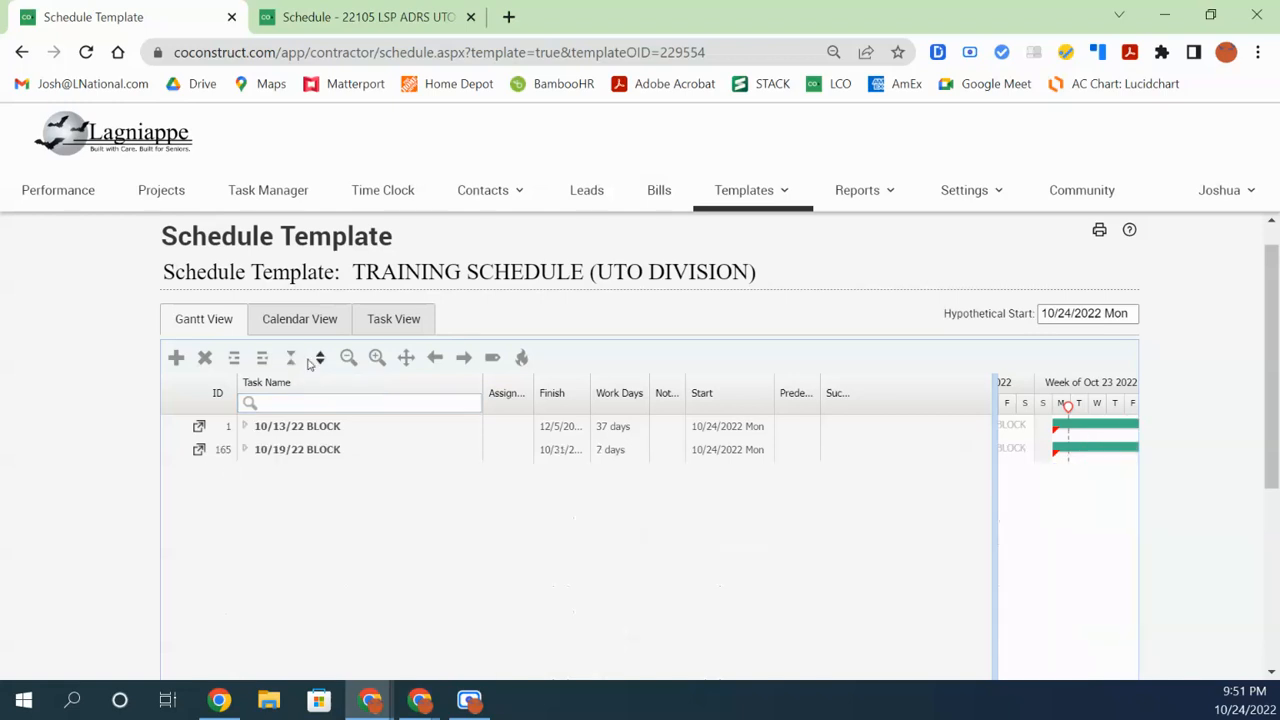
left_click(245, 427)
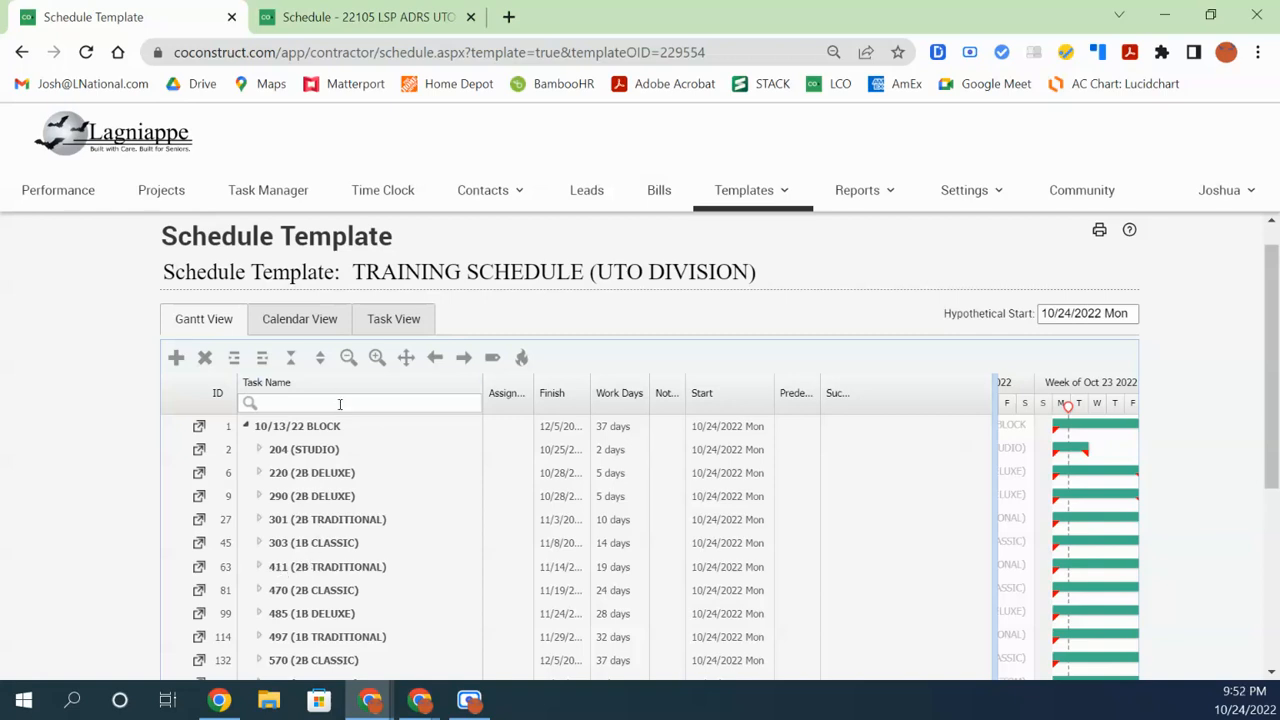
left_click(259, 567)
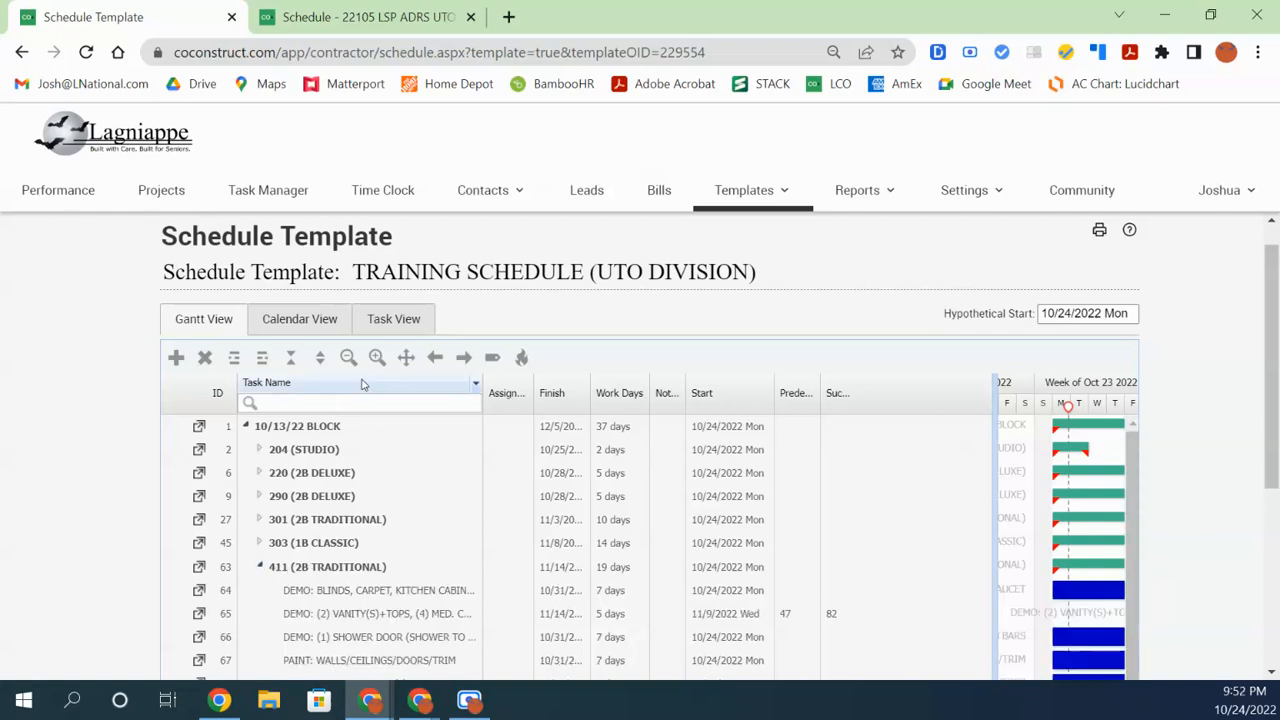
scroll(330, 615, "down", 2)
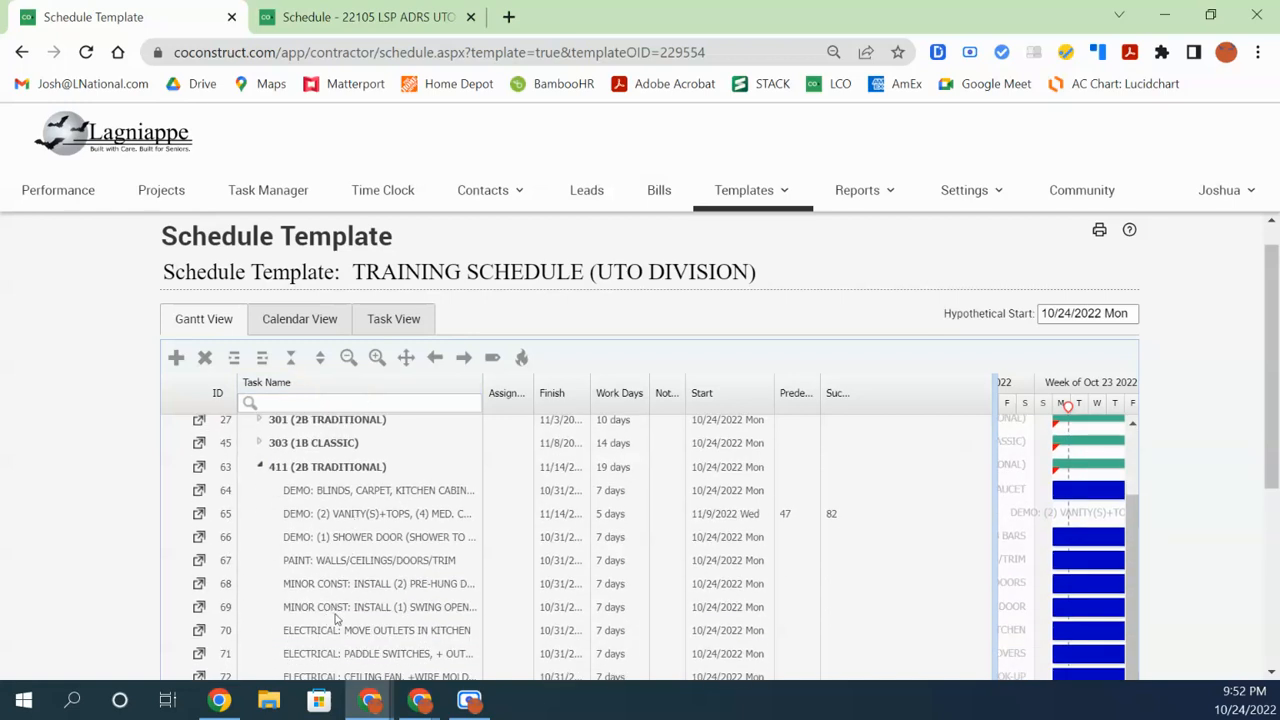
left_click(327, 402)
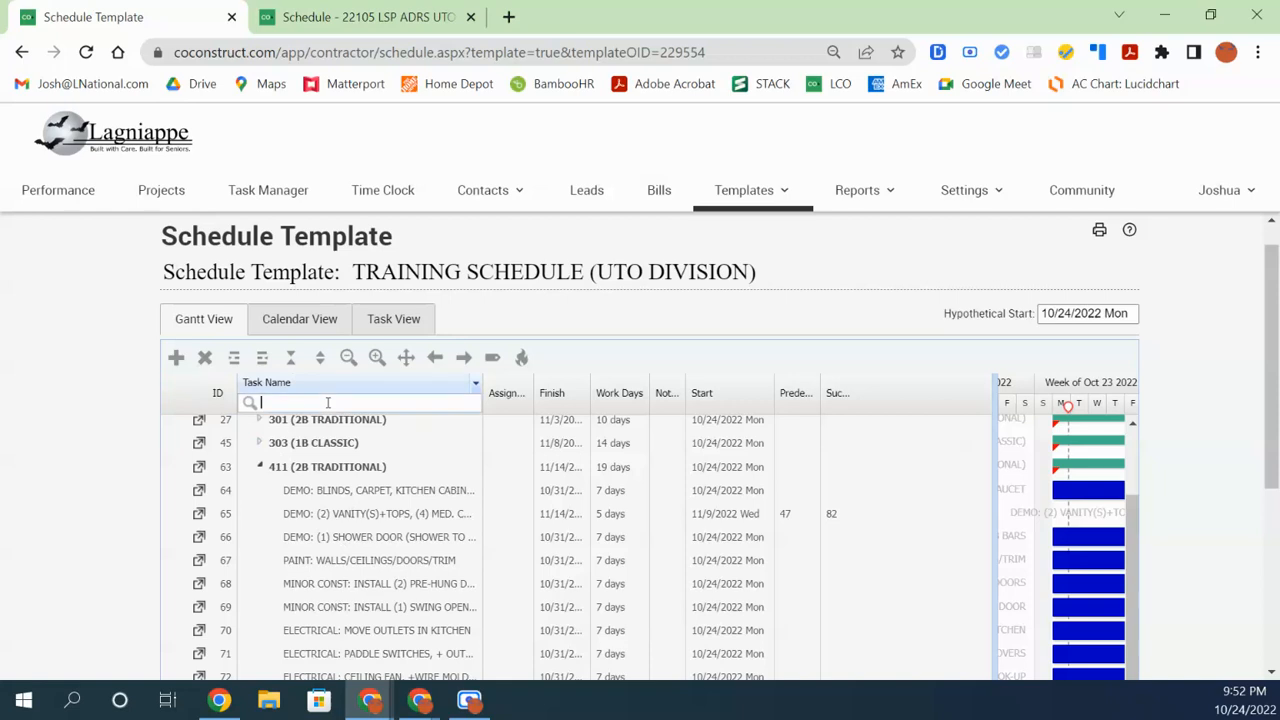
type("PAINT")
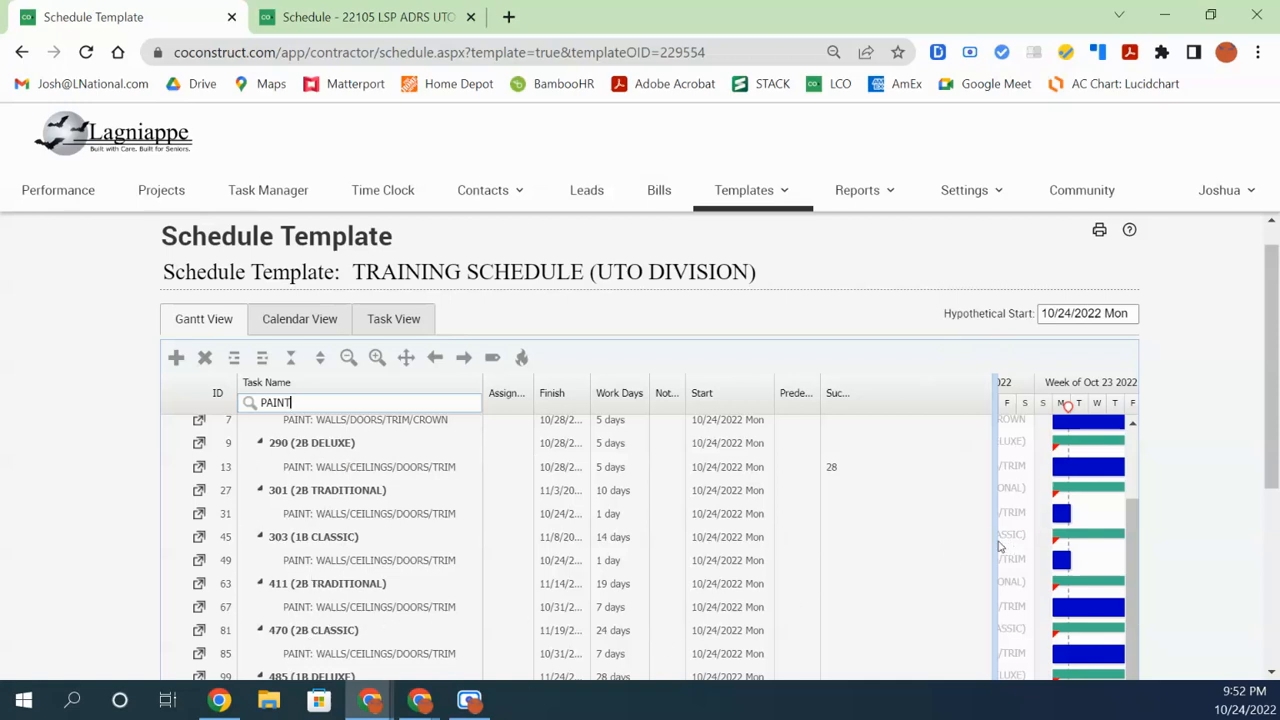
Readjust the grid/Gantt splitter, ending with the task grid widened beside the Gantt chart
left_click_drag(996, 545, 730, 583)
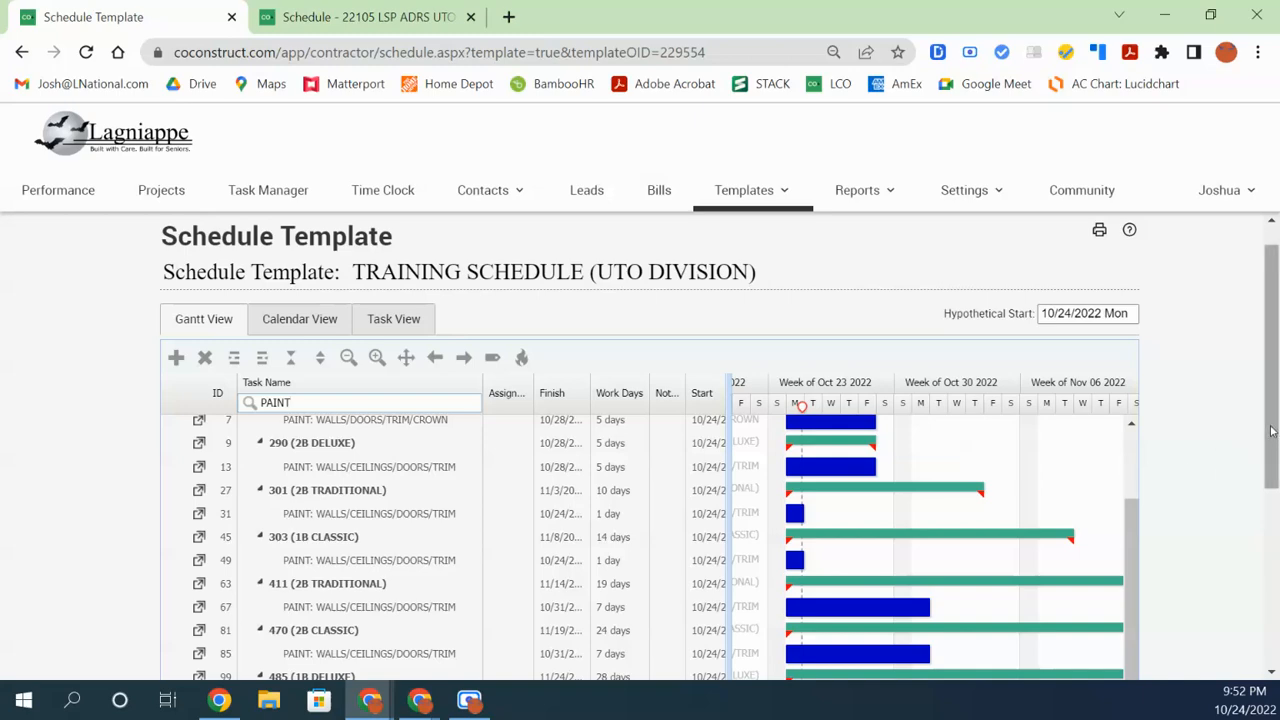
scroll(1272, 430, "down", 2)
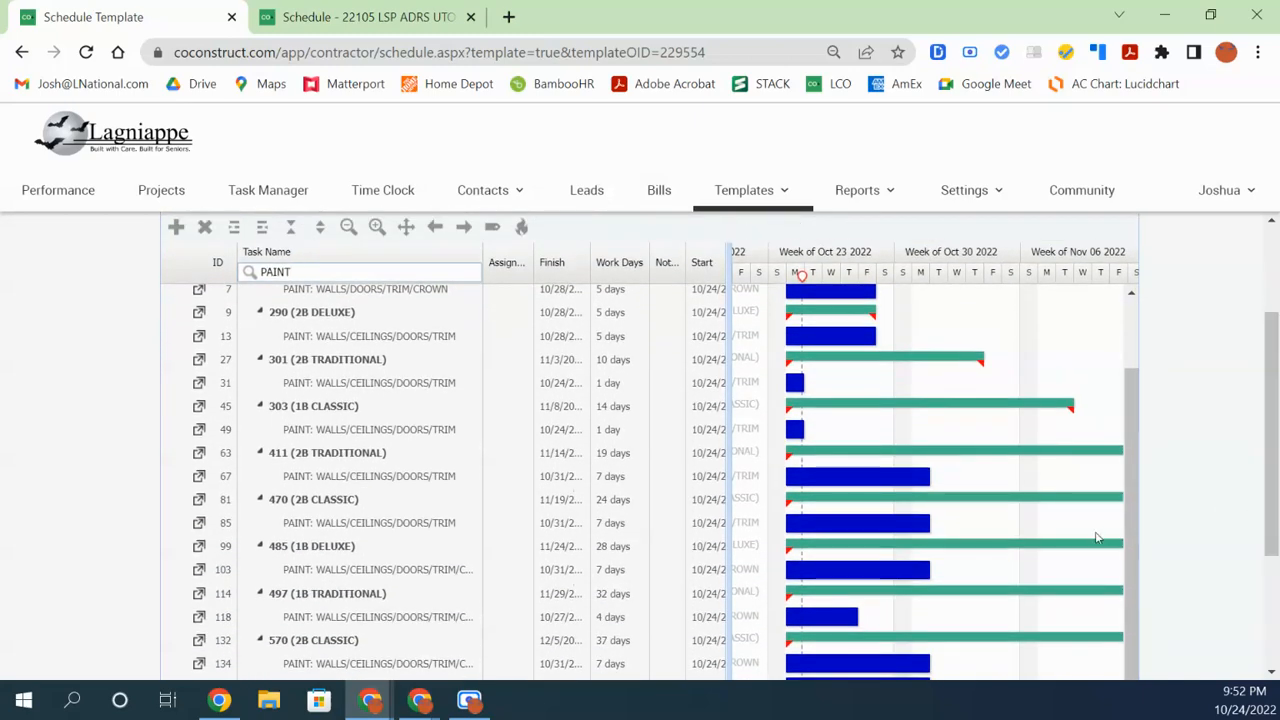
mouse_move(1131, 553)
left_mouse_down()
mouse_move(1140, 498)
mouse_move(1140, 559)
left_mouse_up()
mouse_move(1276, 491)
left_mouse_down()
mouse_move(1276, 505)
mouse_move(1276, 473)
mouse_move(1277, 547)
mouse_move(1277, 490)
left_mouse_up()
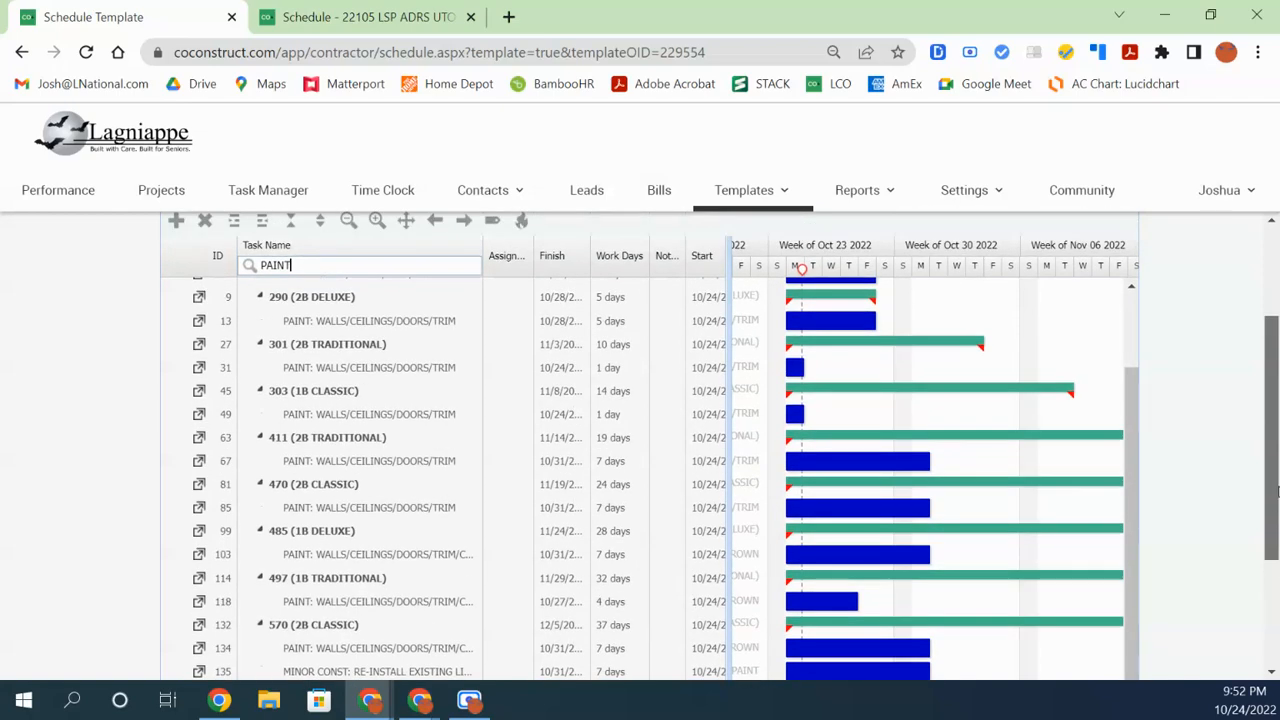
mouse_move(1277, 490)
left_mouse_down()
mouse_move(1277, 512)
mouse_move(1277, 490)
left_mouse_up()
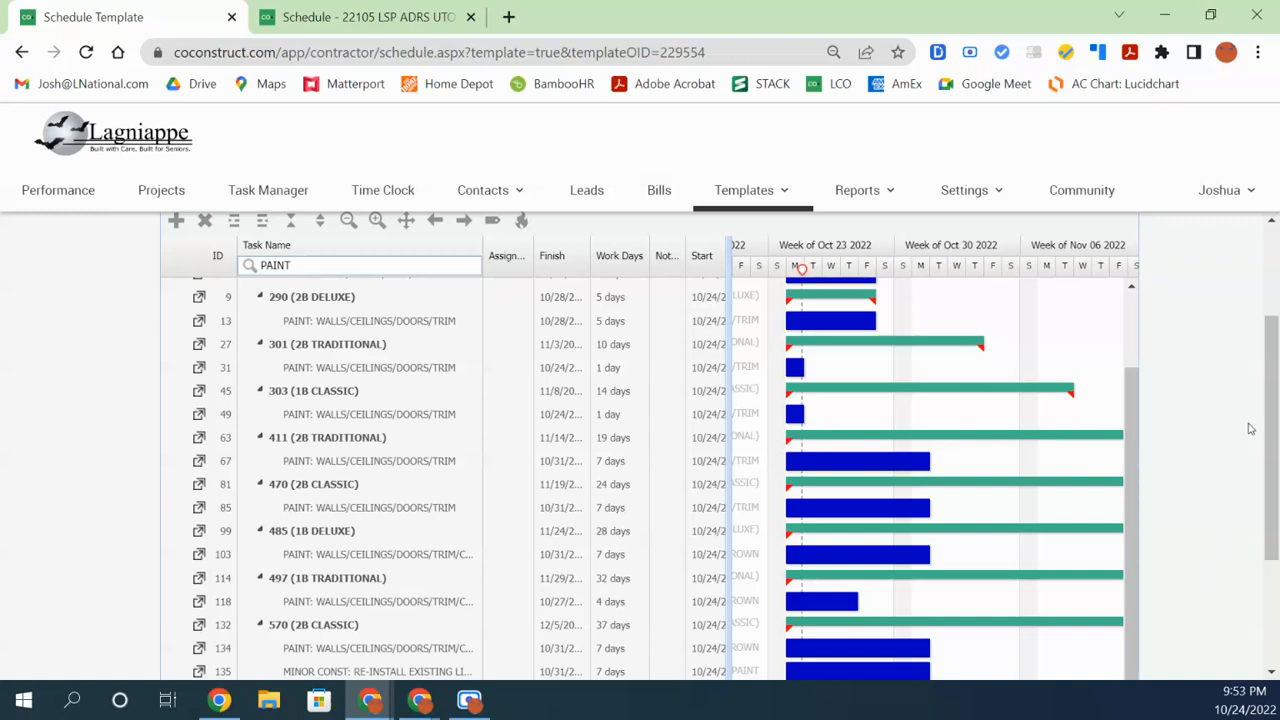
left_click_drag(1133, 551, 1150, 463)
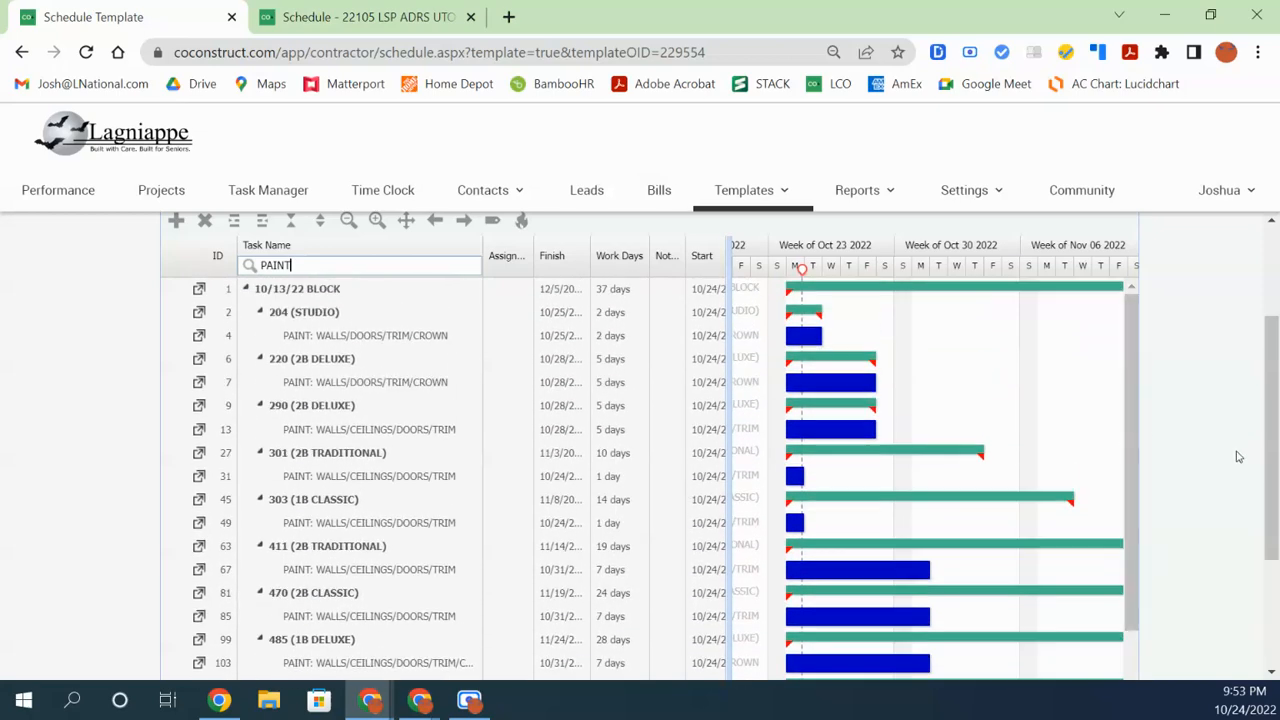
left_click_drag(1272, 474, 1272, 471)
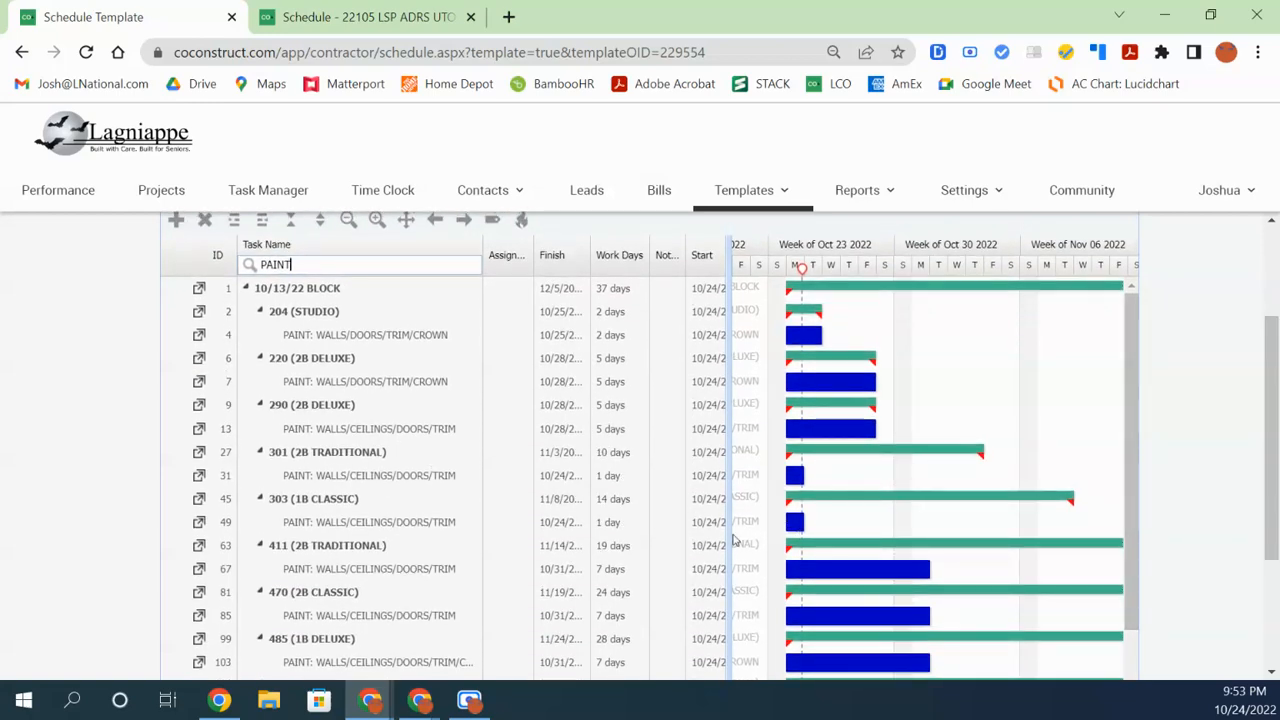
left_click_drag(731, 536, 815, 537)
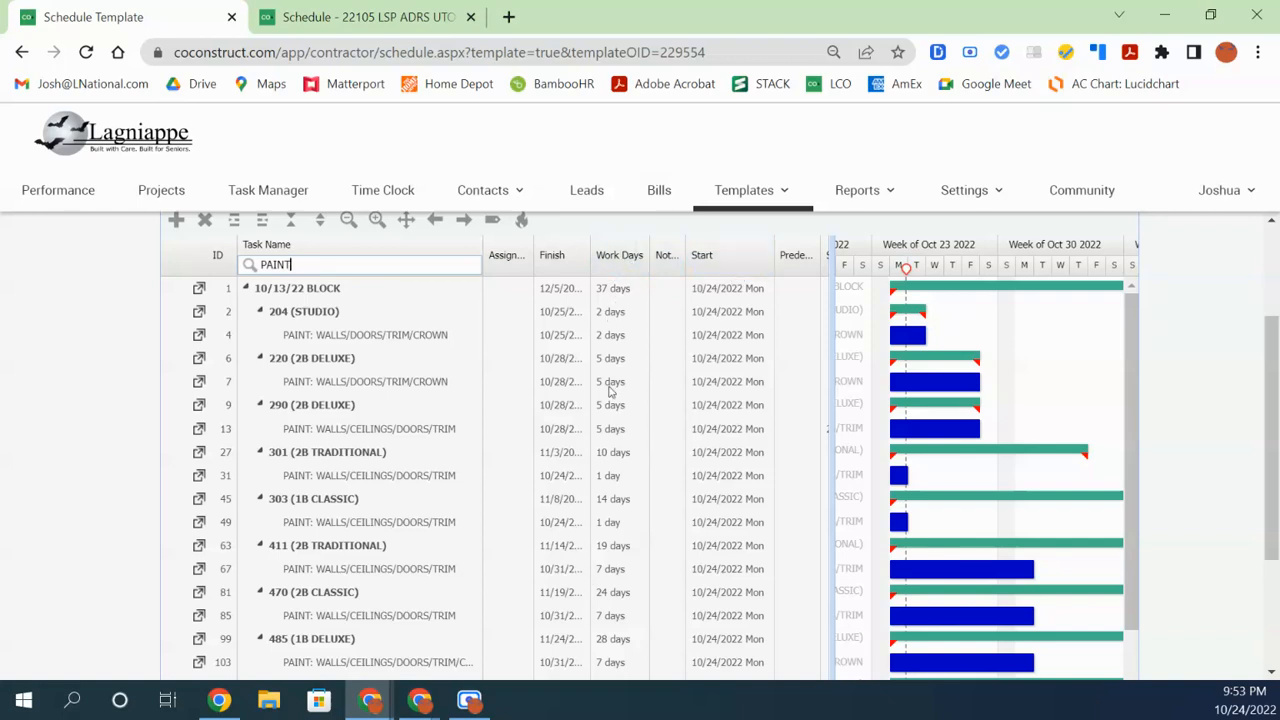
Move the Work Days column before Assign. and narrow the ID and Task Name columns
left_click_drag(585, 268, 495, 265)
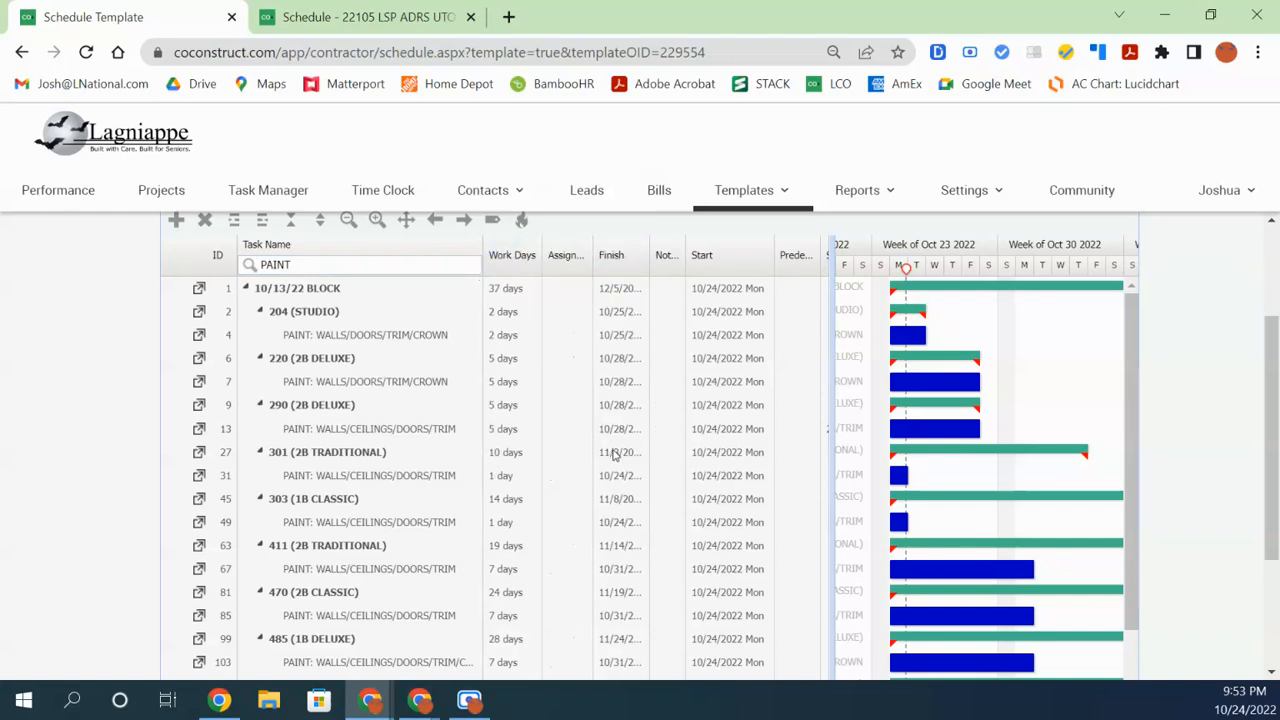
left_click_drag(233, 254, 193, 254)
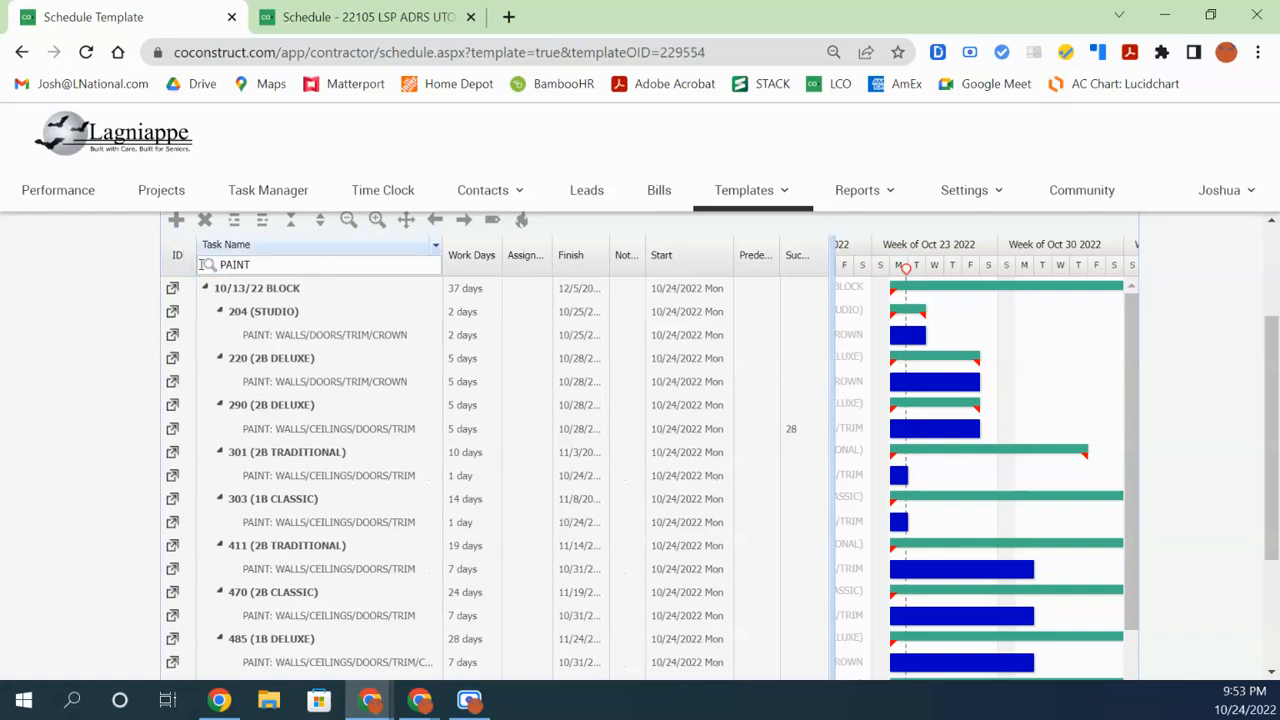
left_click_drag(199, 264, 213, 264)
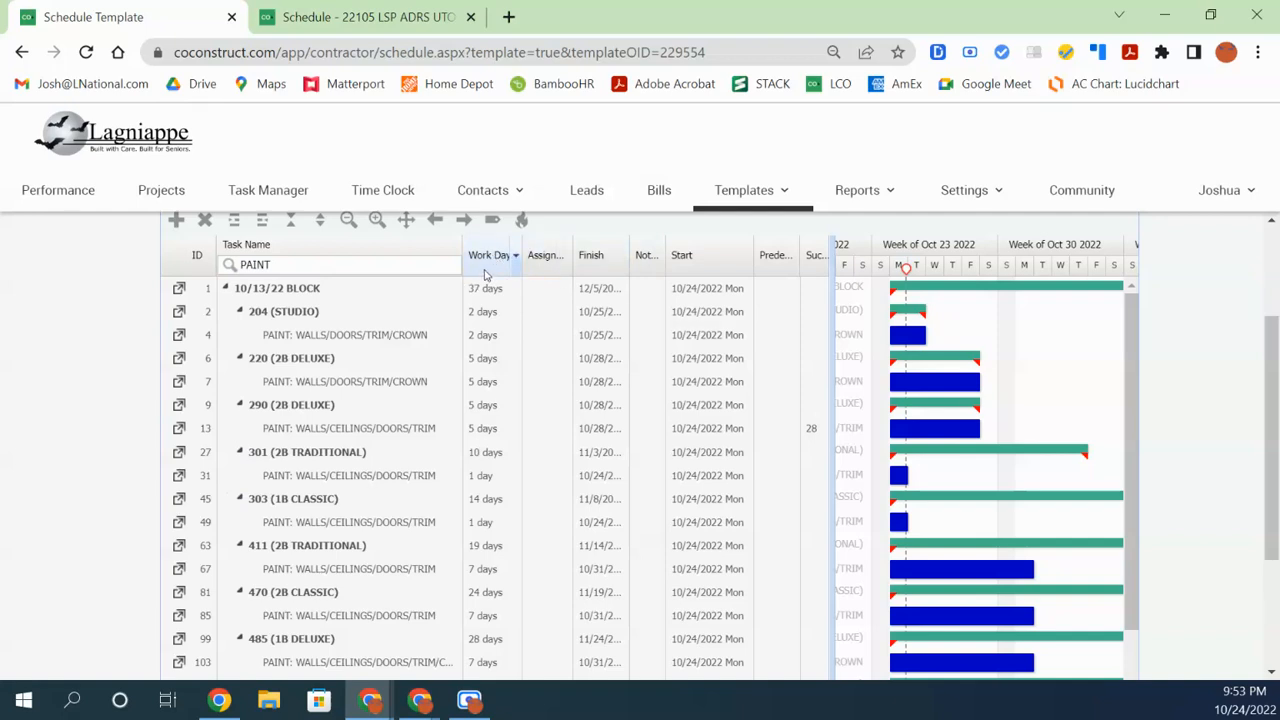
left_click_drag(458, 263, 438, 272)
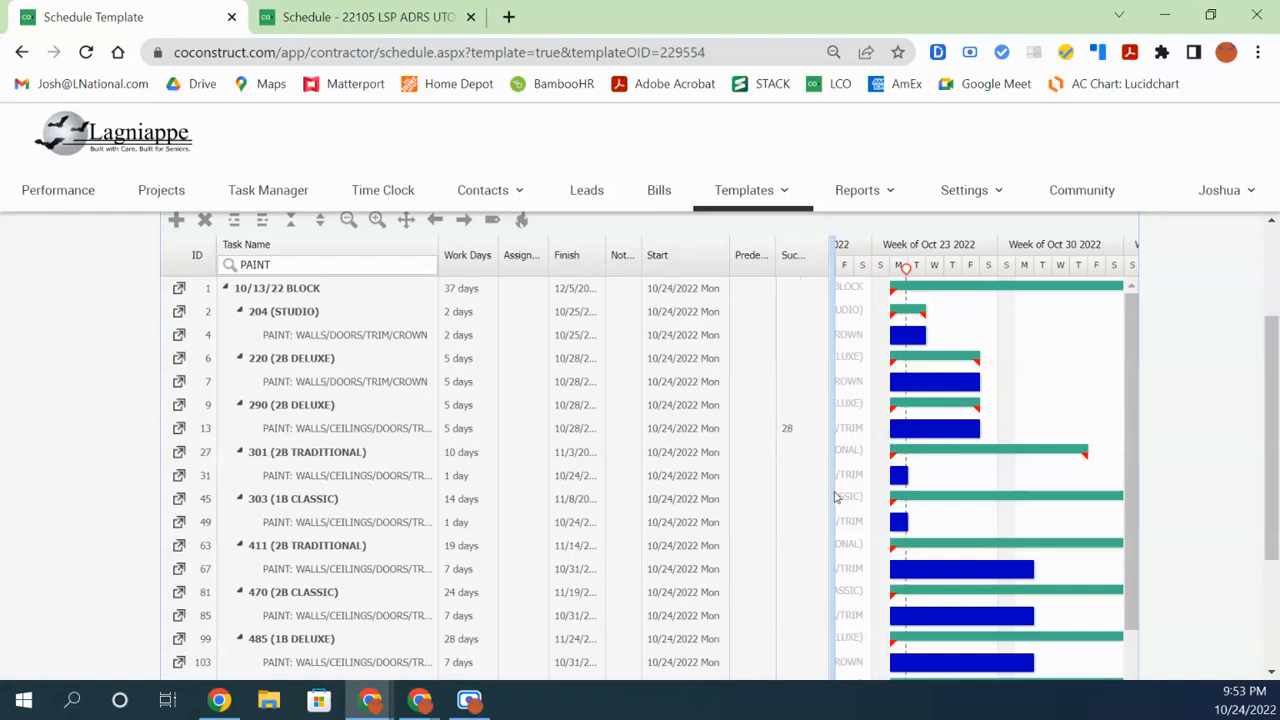
Drag the grid/Gantt splitter left so more weeks of the Gantt chart show
left_click_drag(833, 492, 464, 545)
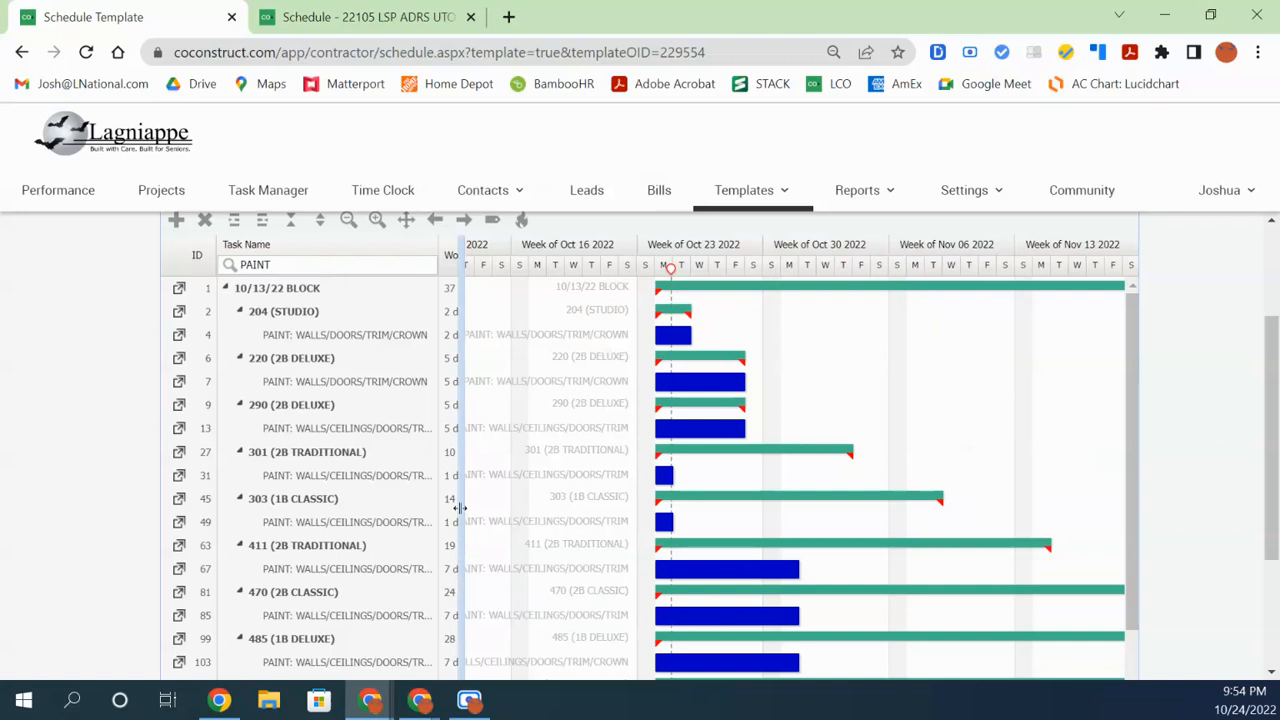
left_click_drag(463, 345, 484, 437)
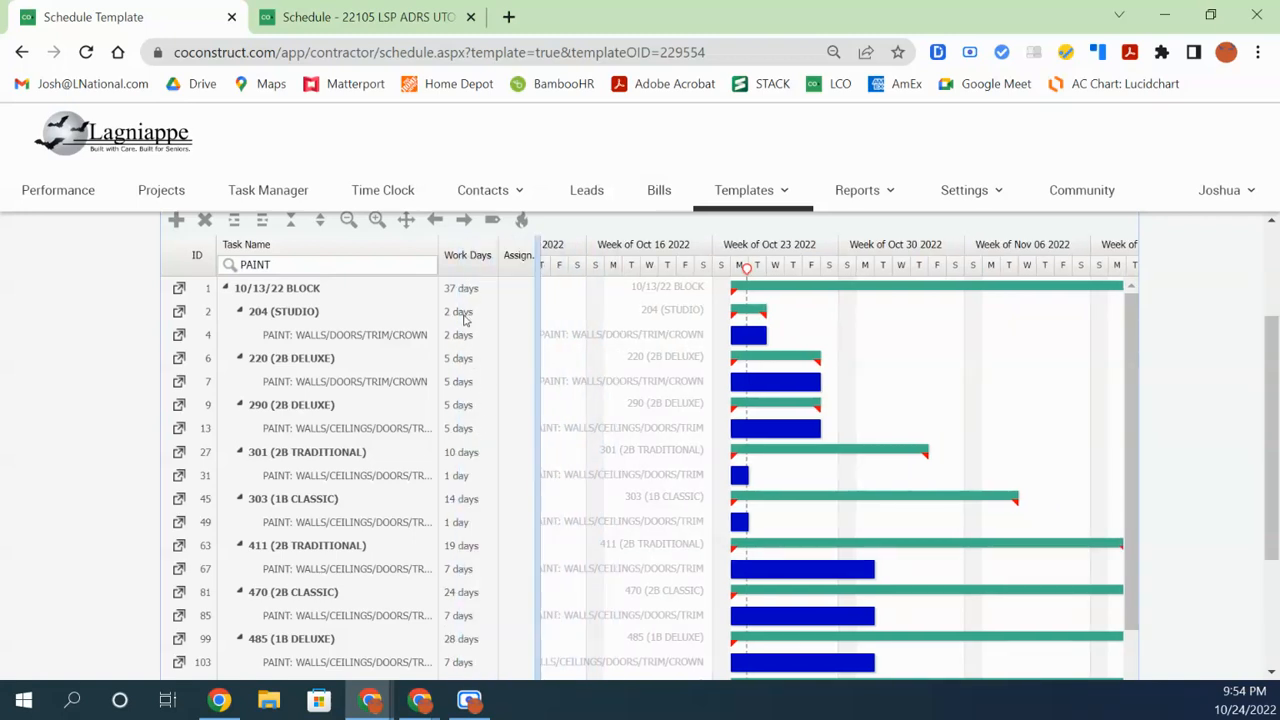
left_click_drag(536, 545, 460, 551)
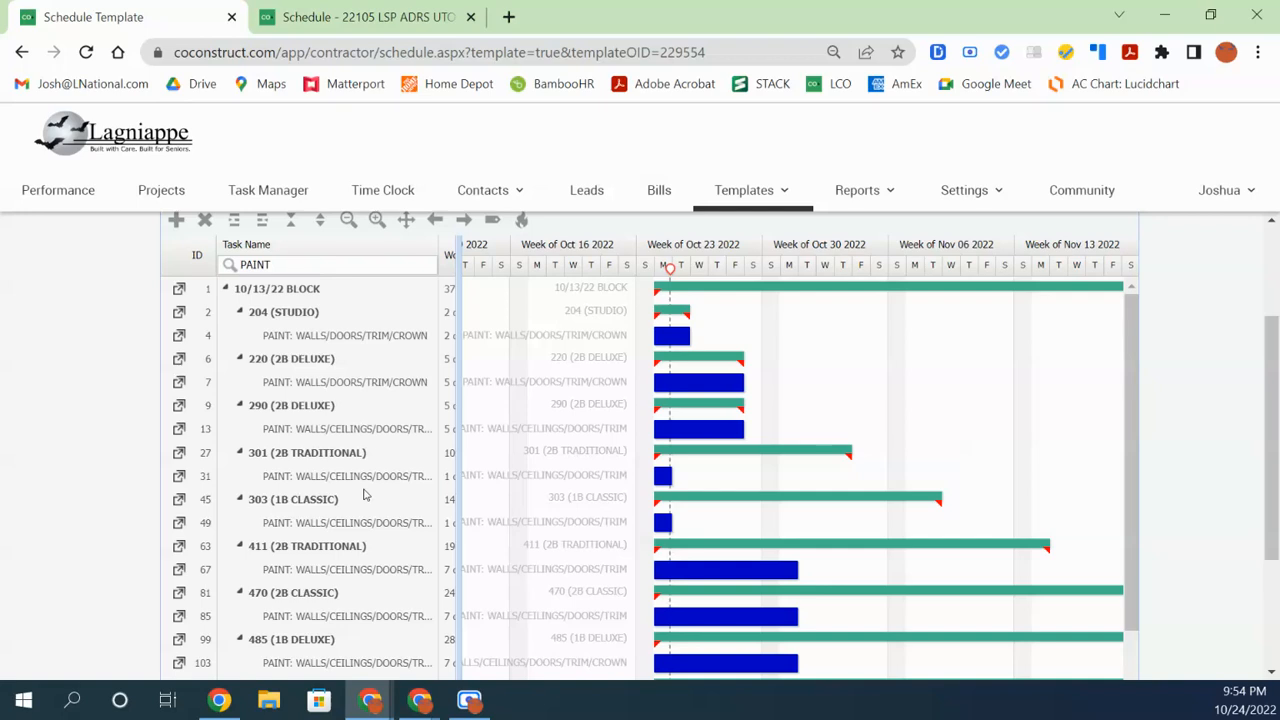
Select the paint tasks for units 204 and 220 (rows 4 and 7)
left_click(354, 338)
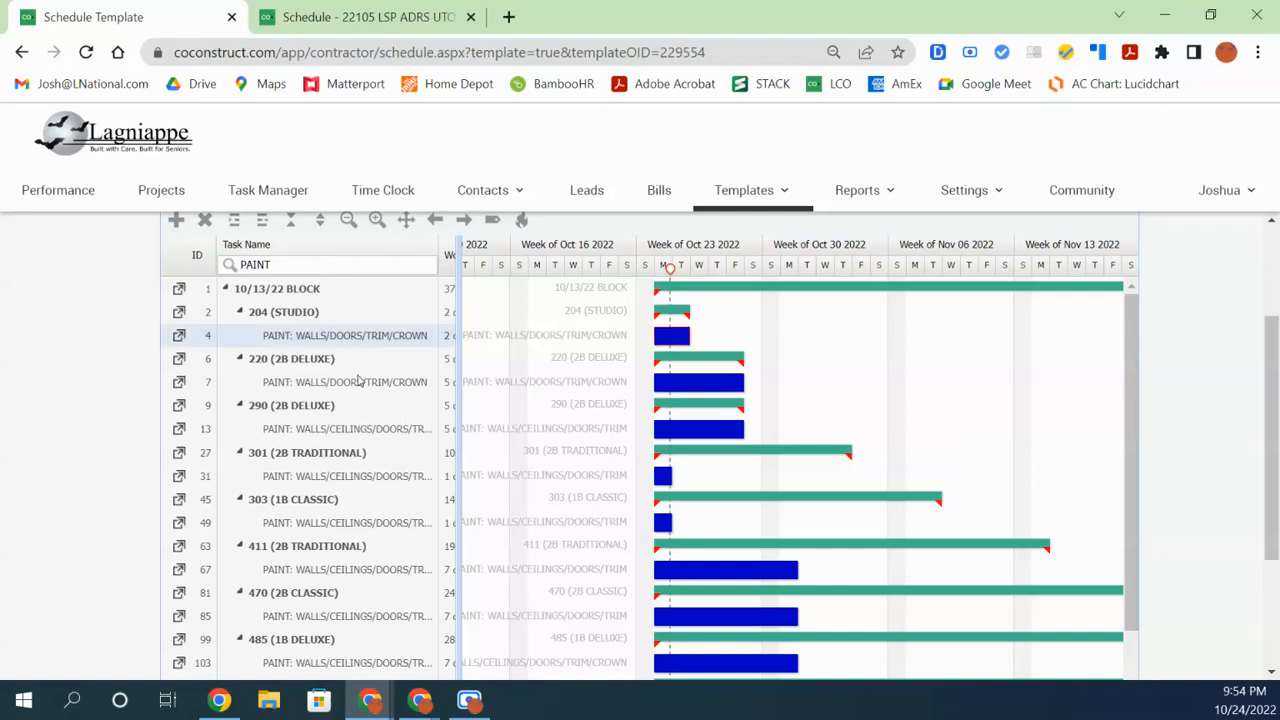
left_click(358, 382)
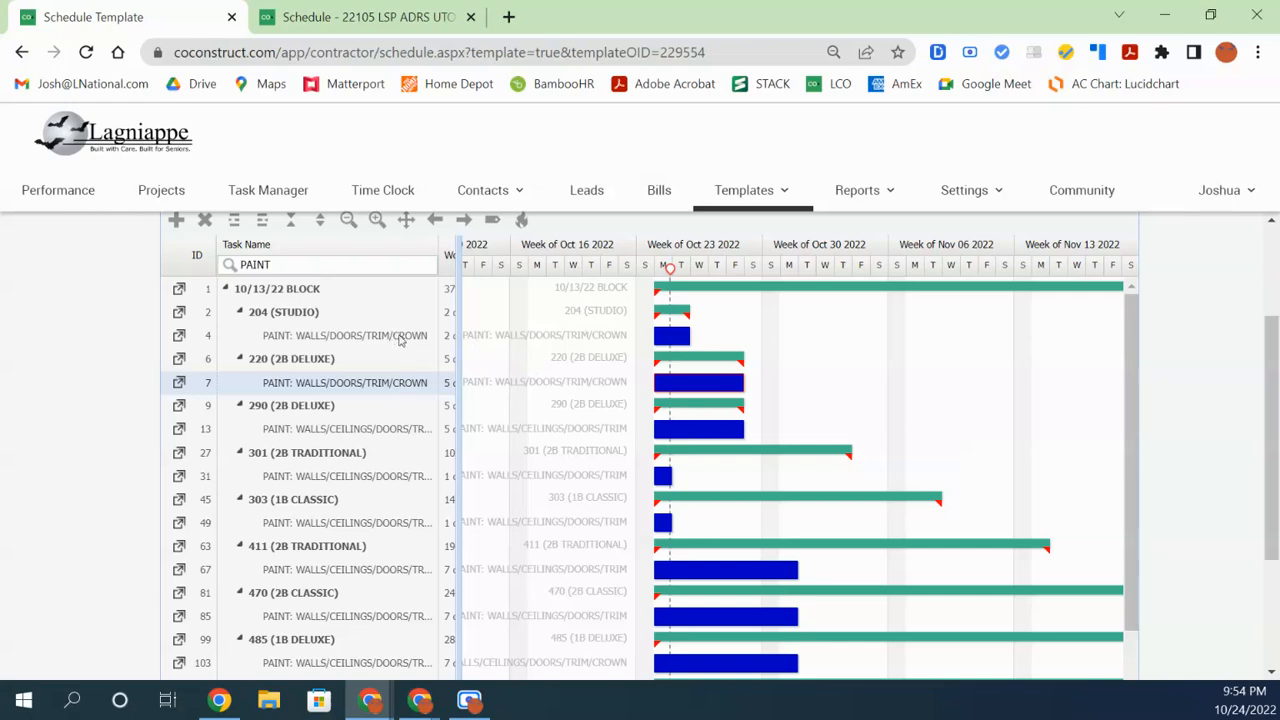
mouse_move(371, 710)
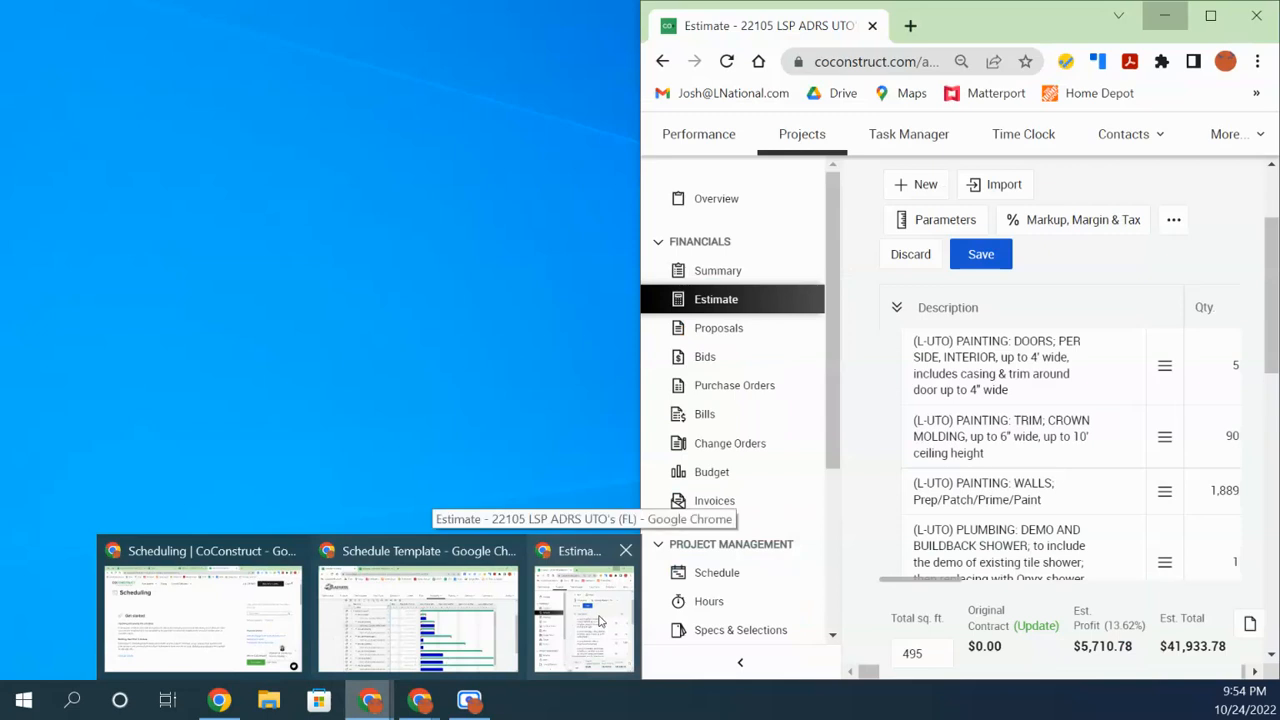
Check the estimate, reselect unit 204's paint task, and widen the grid to show Work Days, Assign. and Finish
left_click(600, 622)
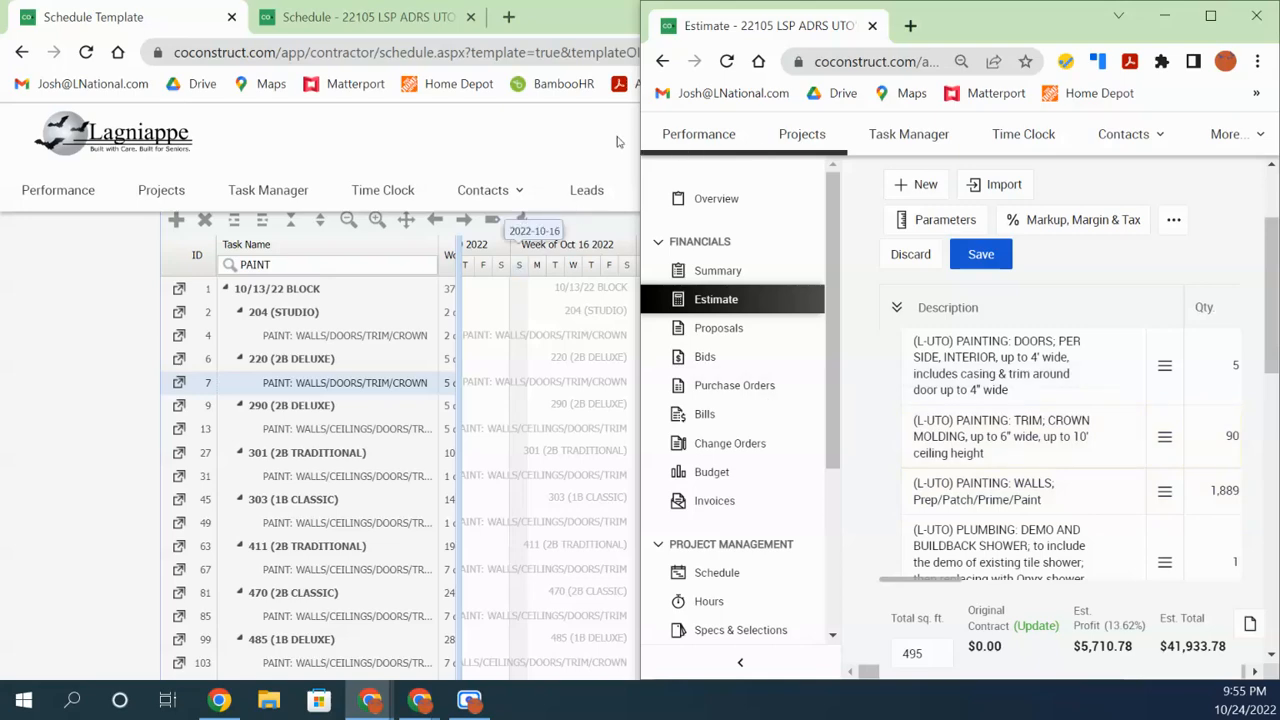
left_click(550, 14)
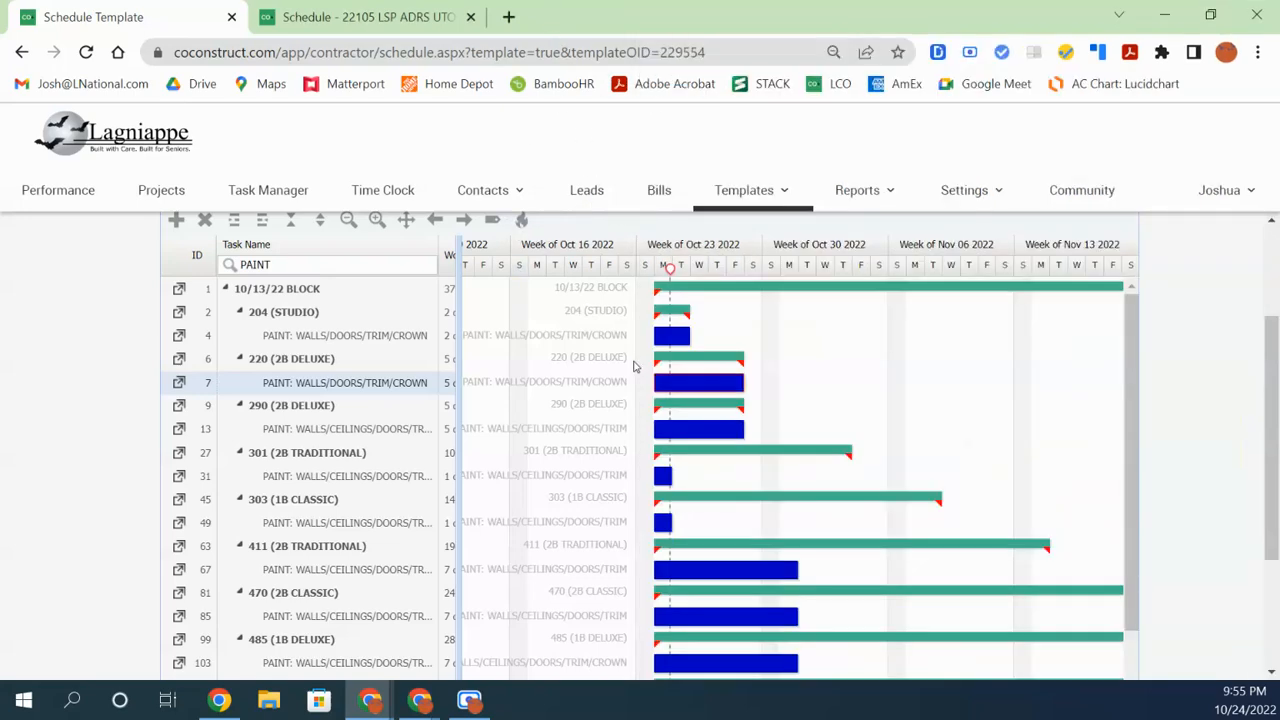
left_click(355, 338)
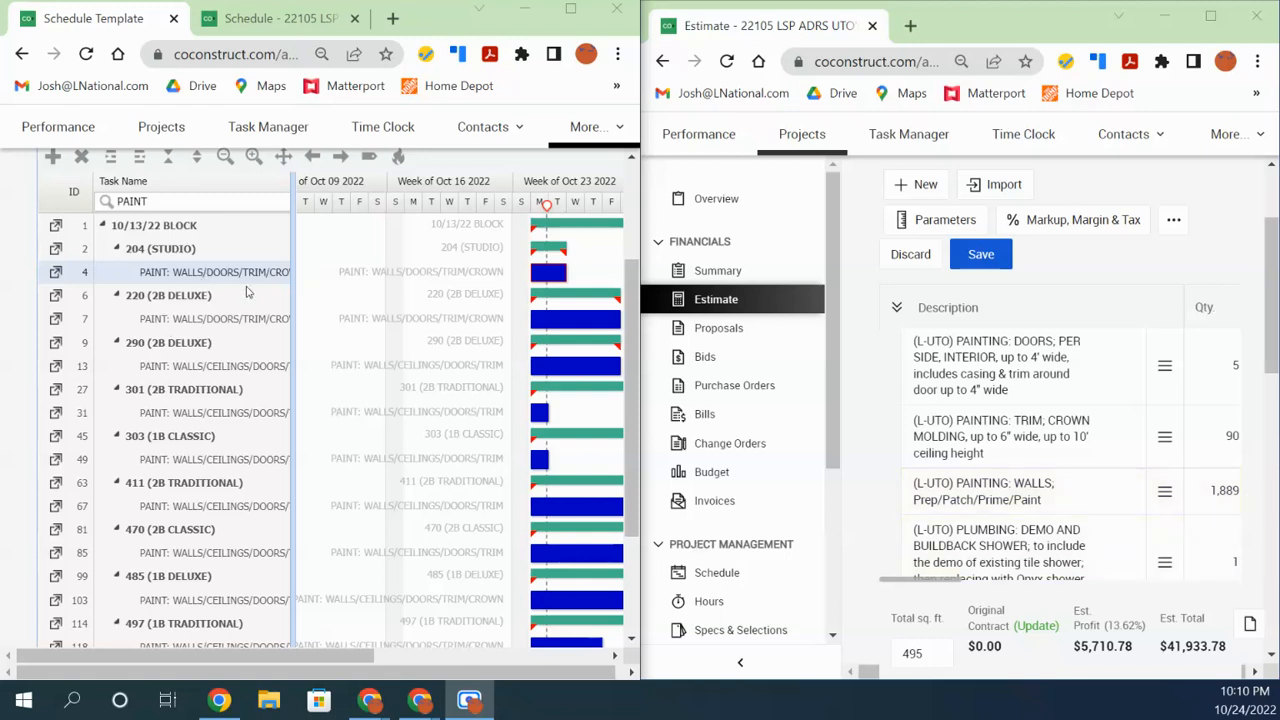
left_click_drag(293, 295, 480, 321)
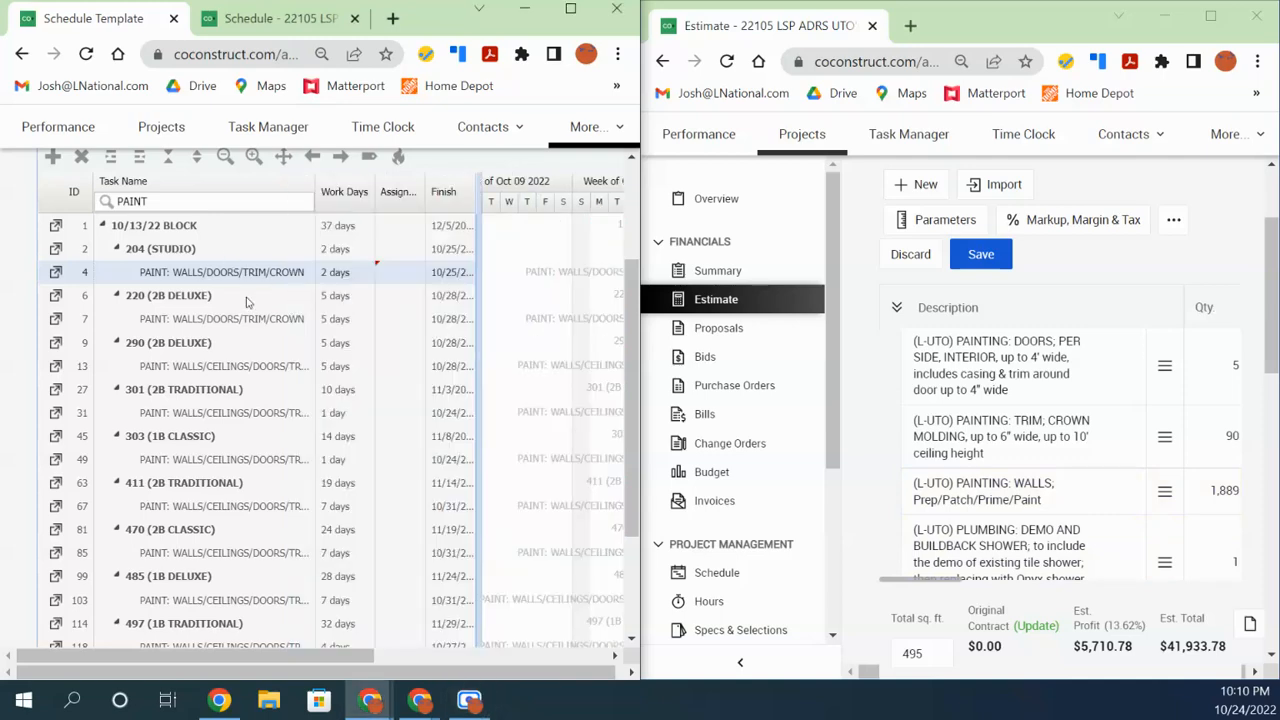
right_click(251, 272)
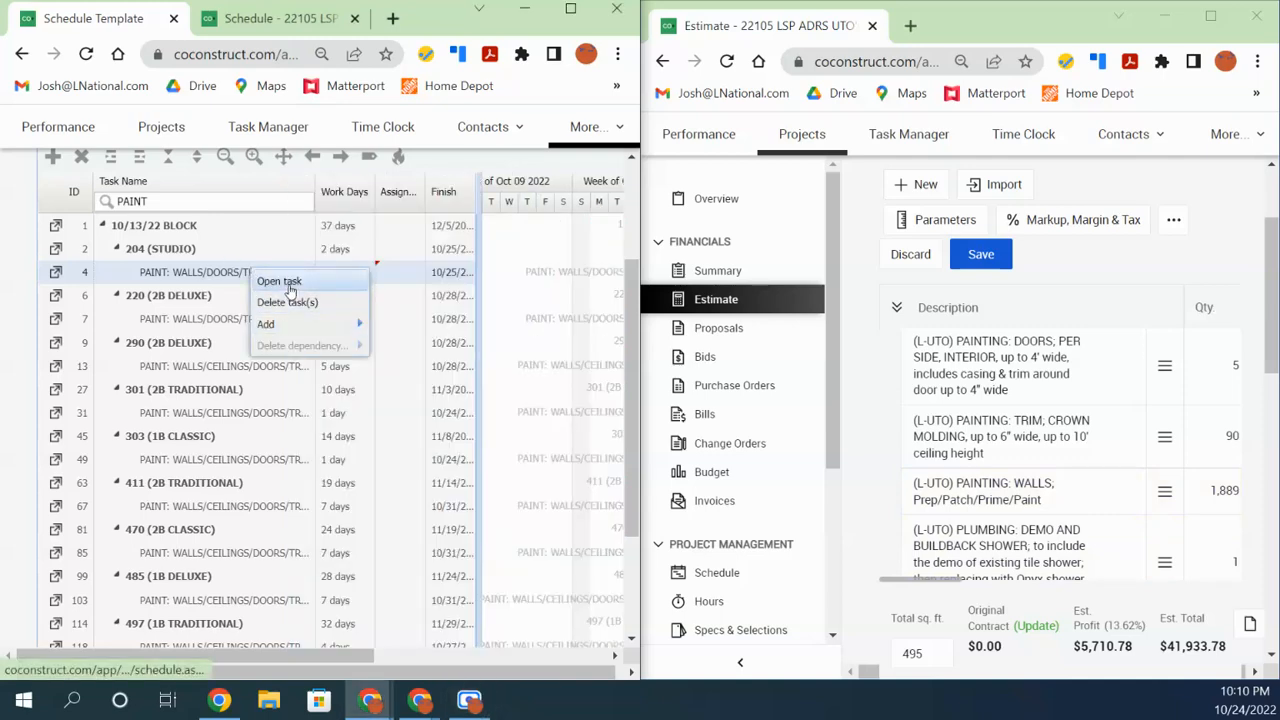
Maximize the schedule window and open unit 204's paint task details
left_click(286, 283)
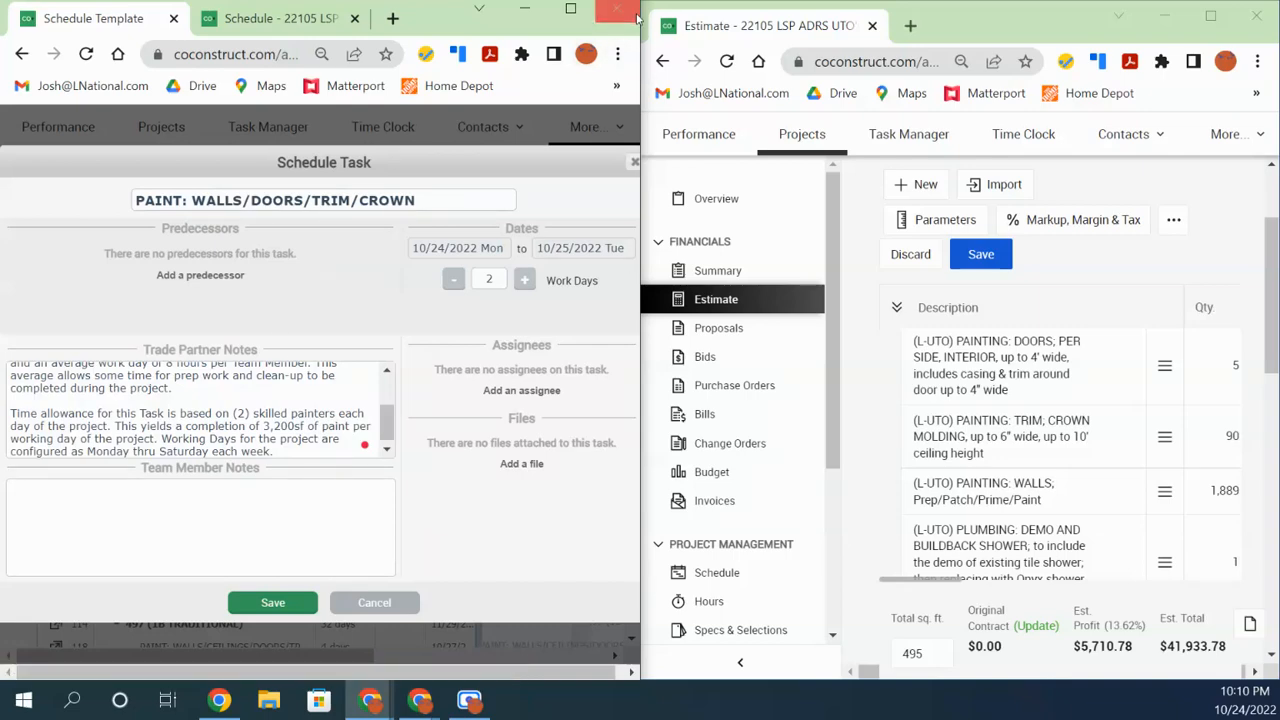
left_click(570, 8)
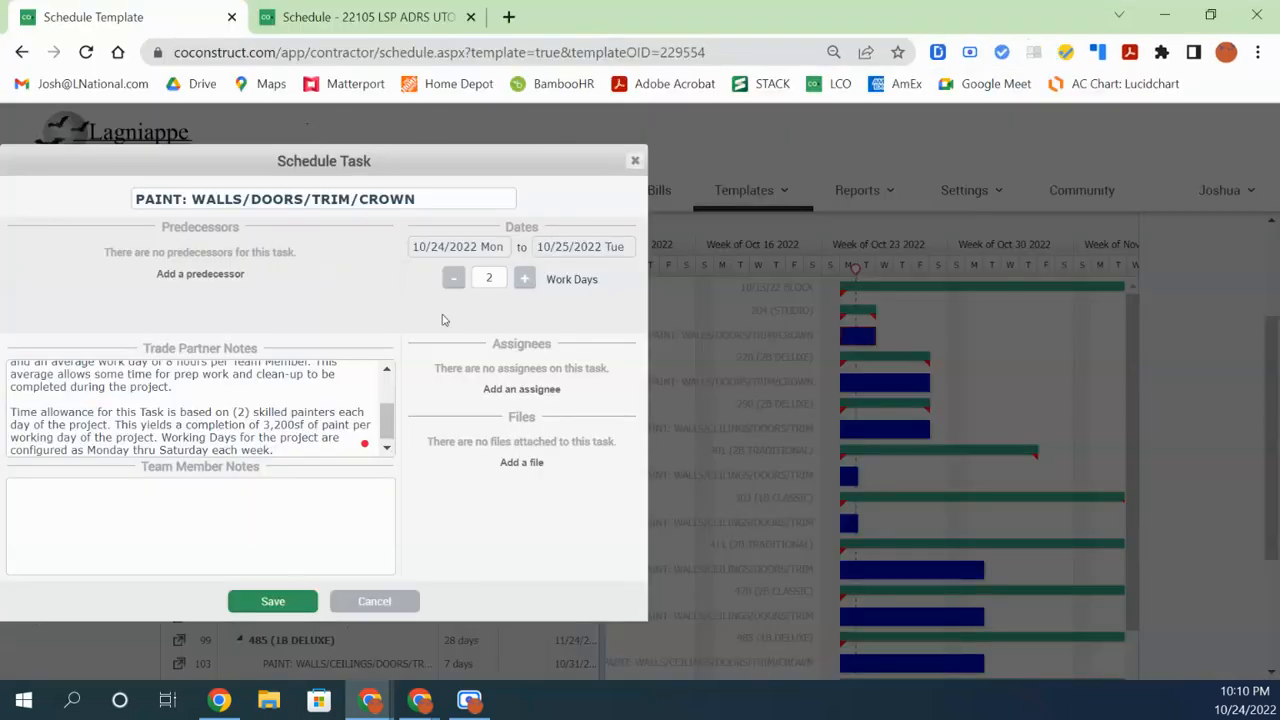
left_click_drag(390, 164, 582, 167)
left_click_drag(579, 422, 578, 388)
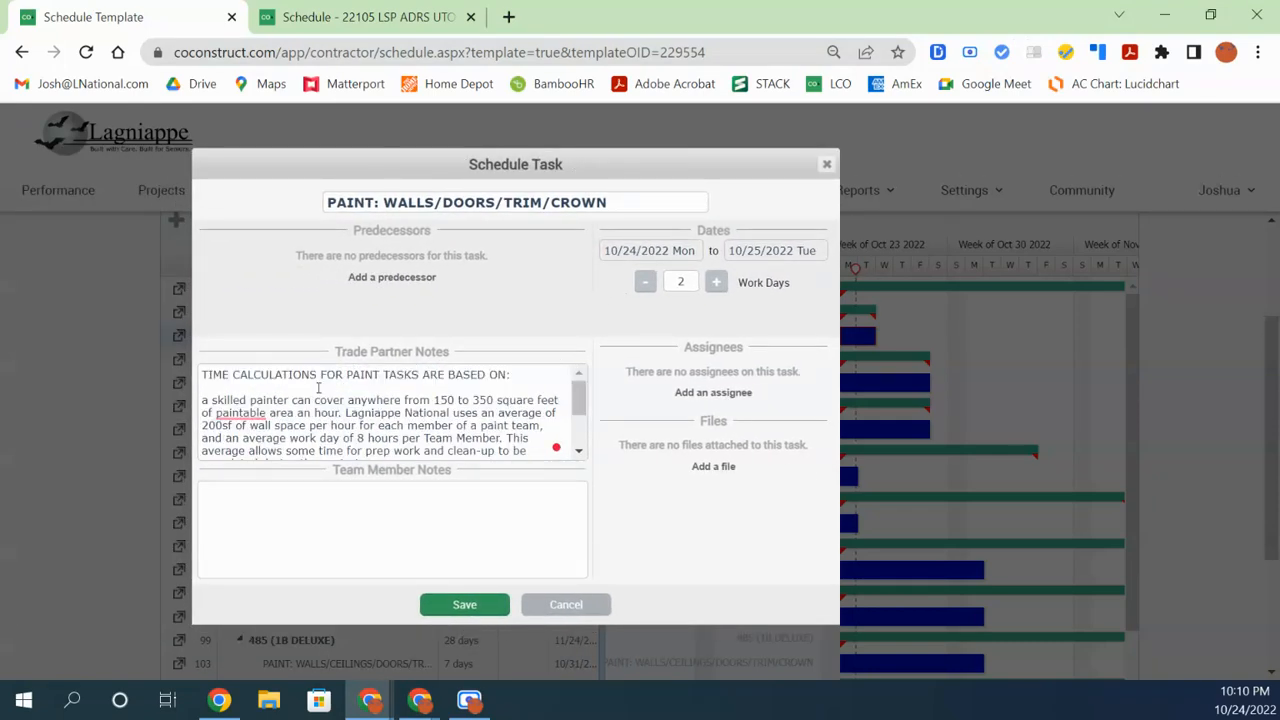
Capitalise the first word of the Trade Partner Notes with an uppercase 'A'
double_click(204, 400)
left_click(204, 400)
key("BackSpace")
type("A")
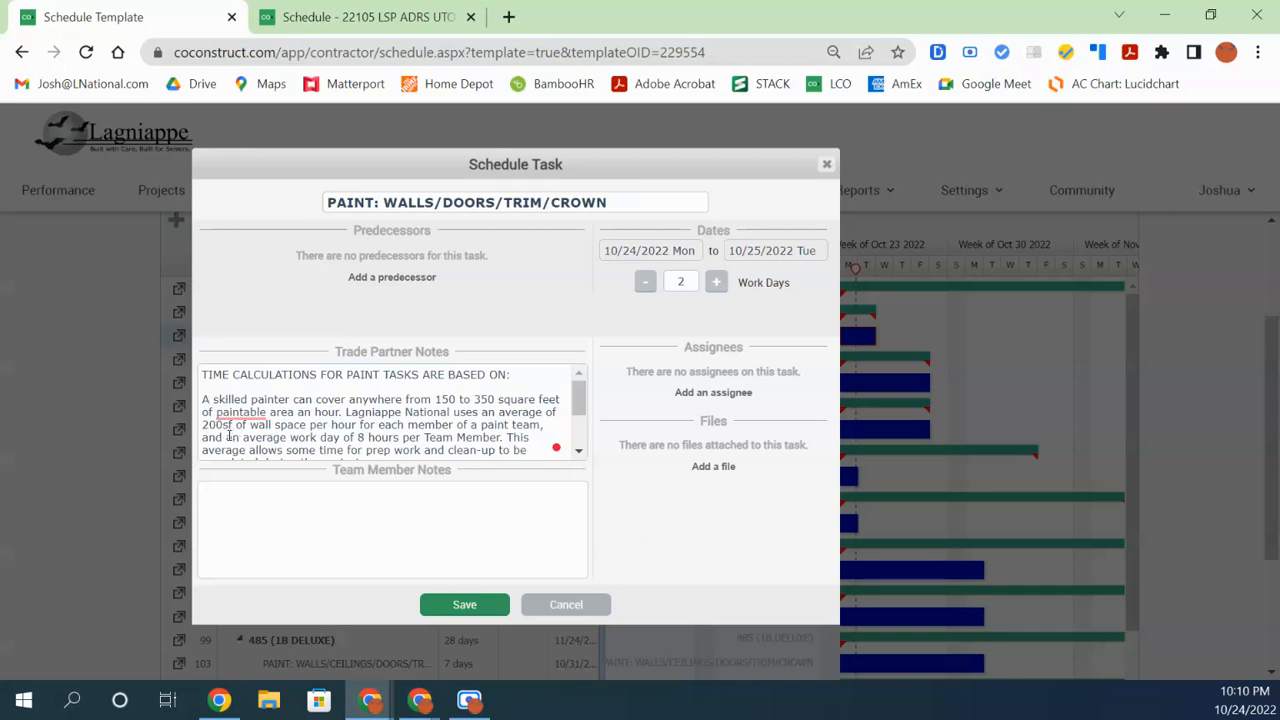
scroll(300, 425, "down", 2)
scroll(450, 415, "up", 2)
scroll(575, 418, "down", 1)
scroll(575, 418, "down", 1)
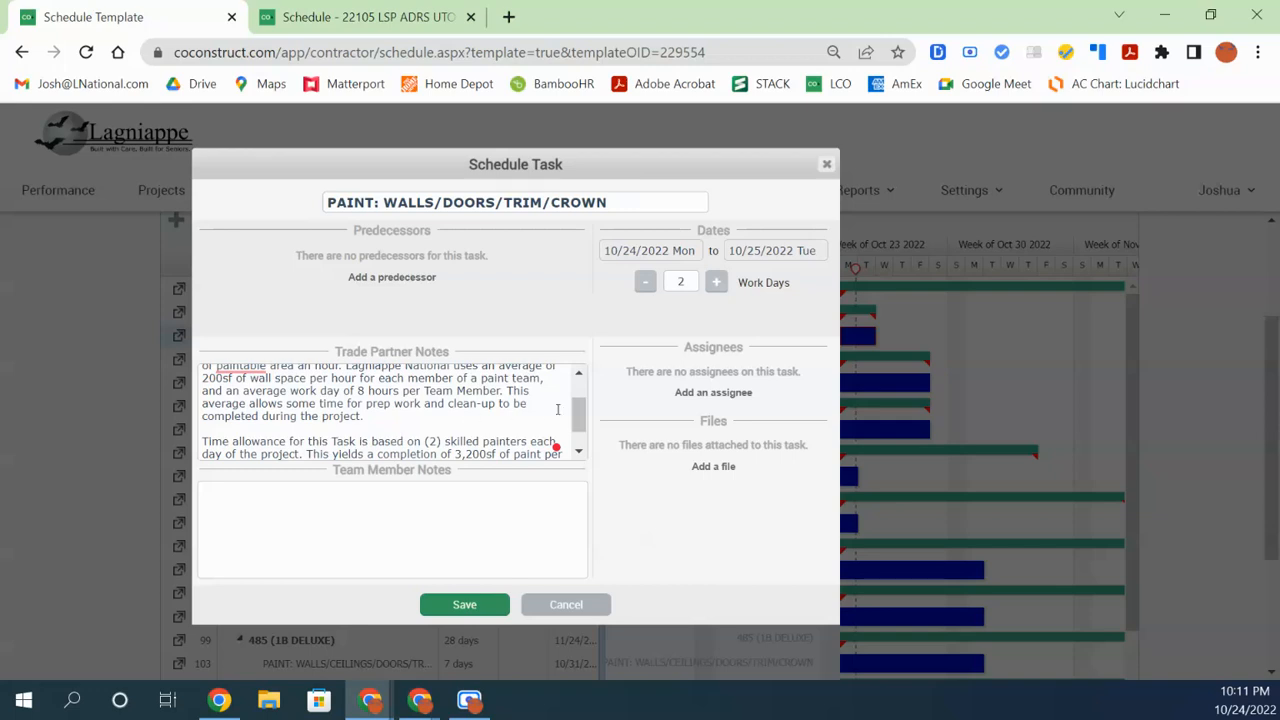
left_click_drag(581, 422, 585, 440)
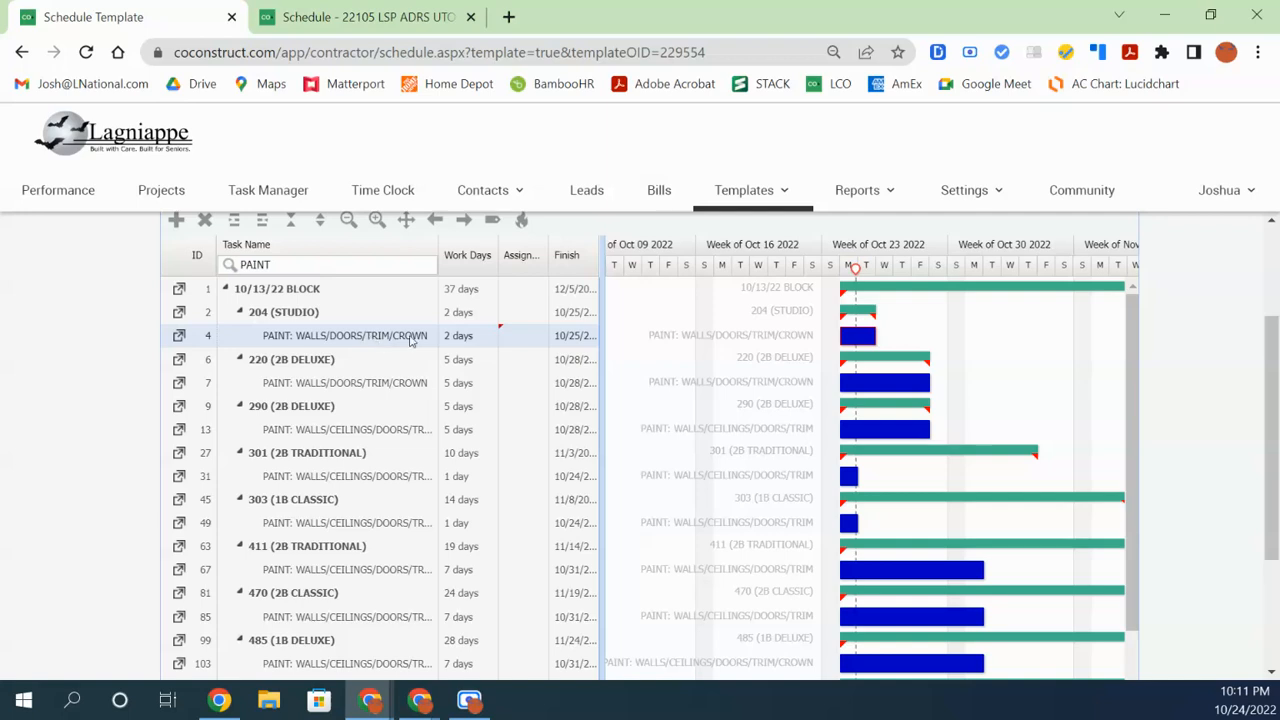
Set unit 204 (STUDIO)'s paint task to 1 work day, finishing 10/24
left_click(463, 338)
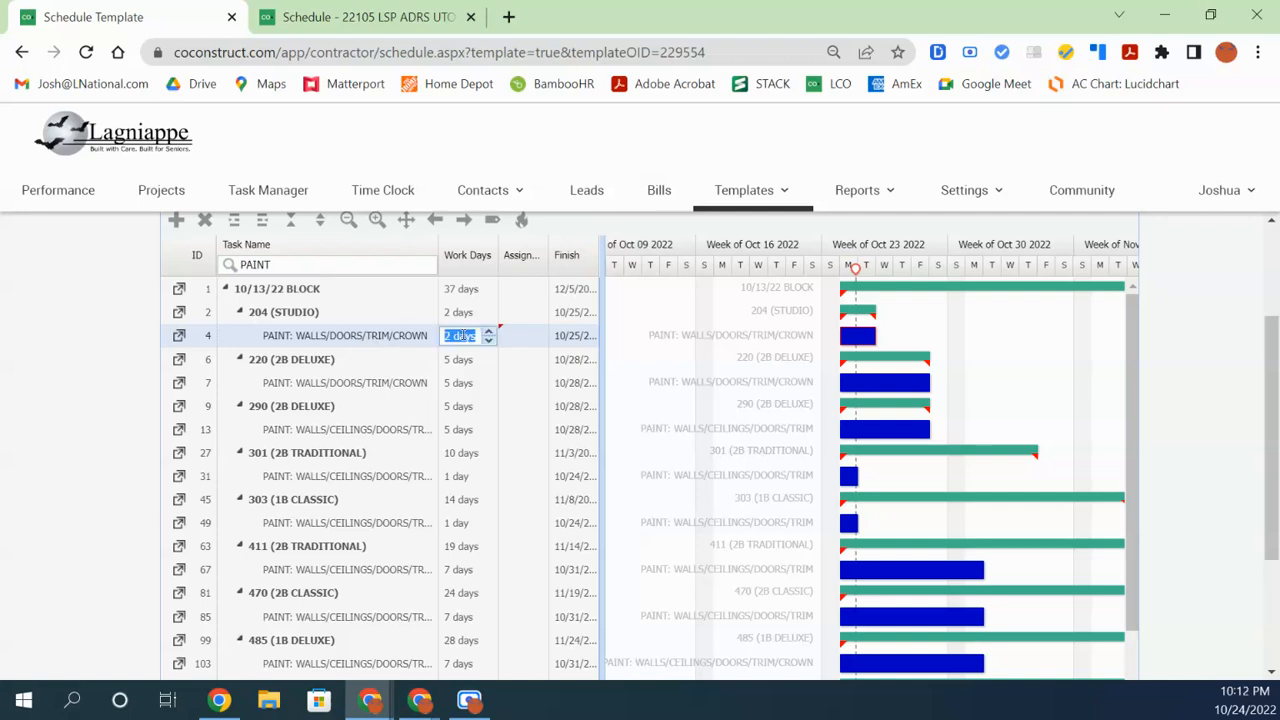
type("1")
left_click(463, 358)
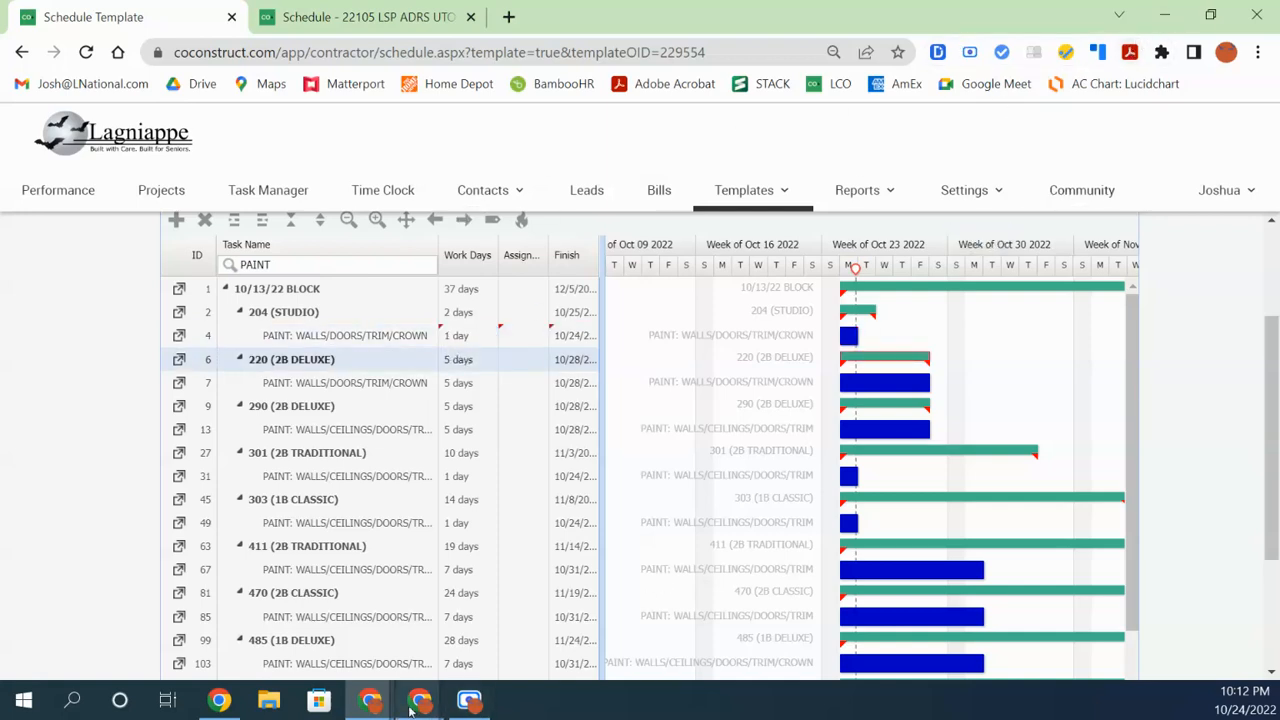
In the estimate, collapse UNIT 204 and expand UNIT 220 to review its painting items
mouse_move(366, 704)
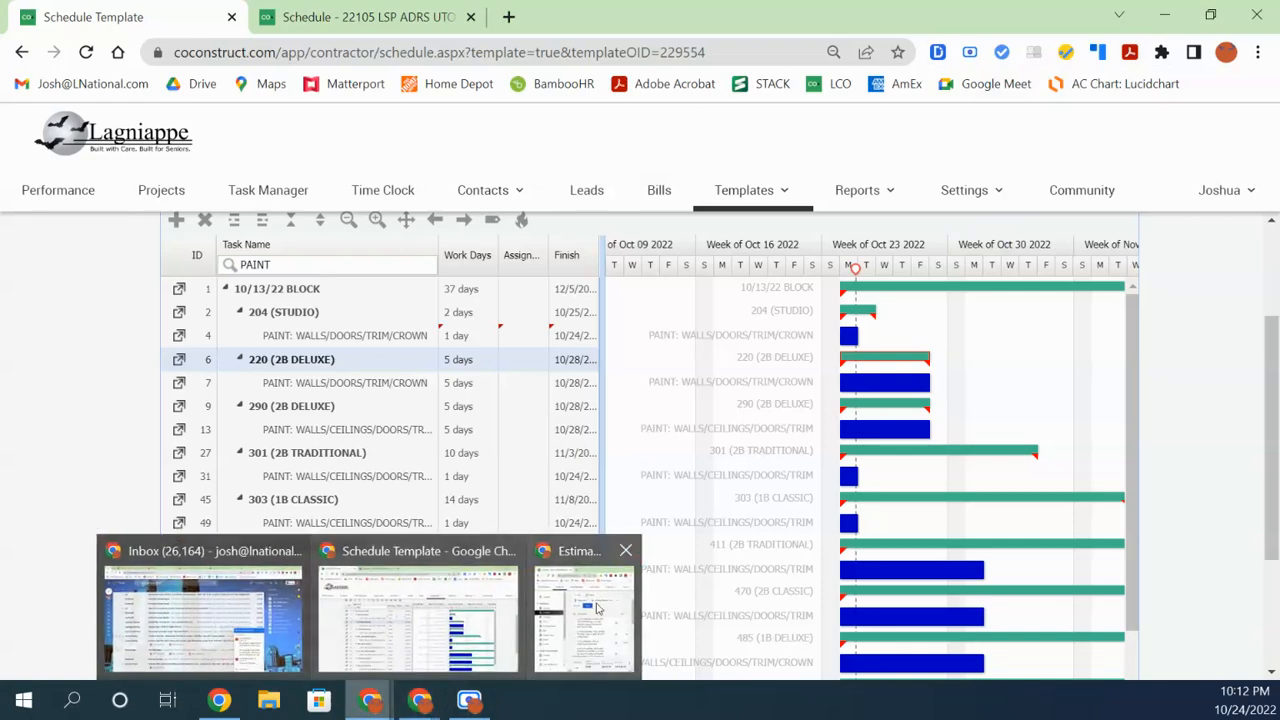
left_click(600, 610)
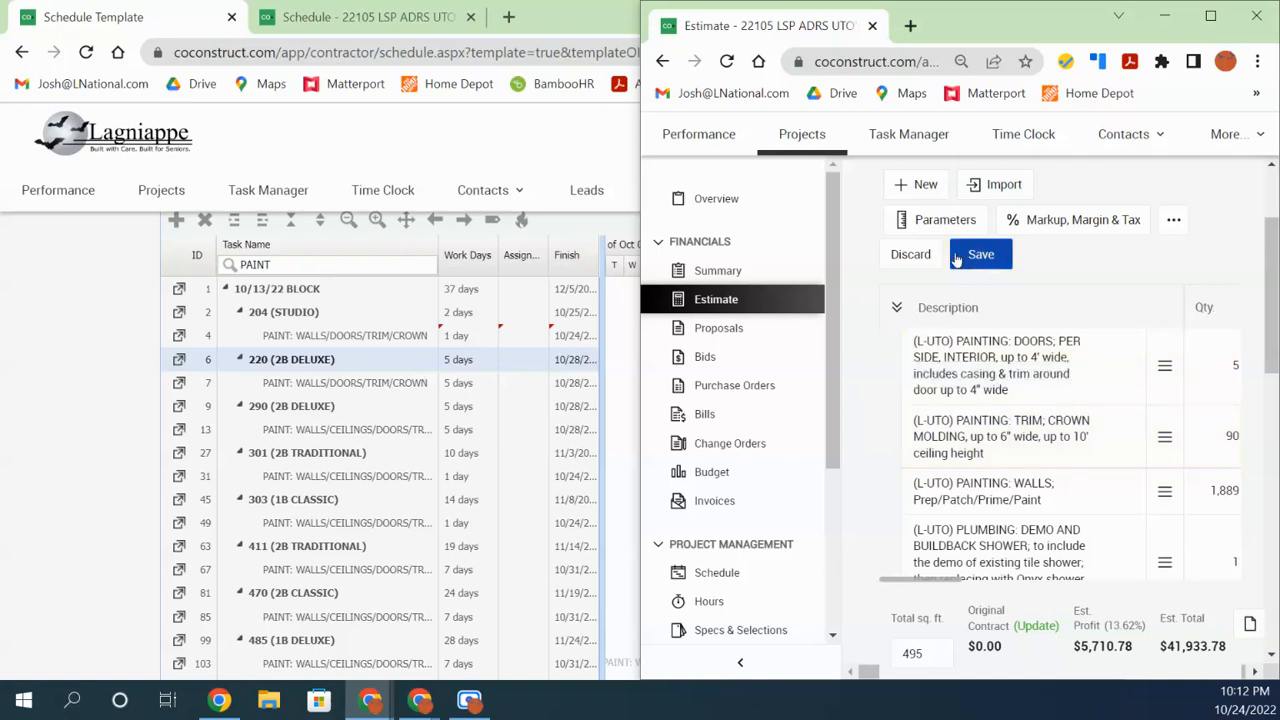
scroll(1013, 422, "up", 2)
left_click(911, 411)
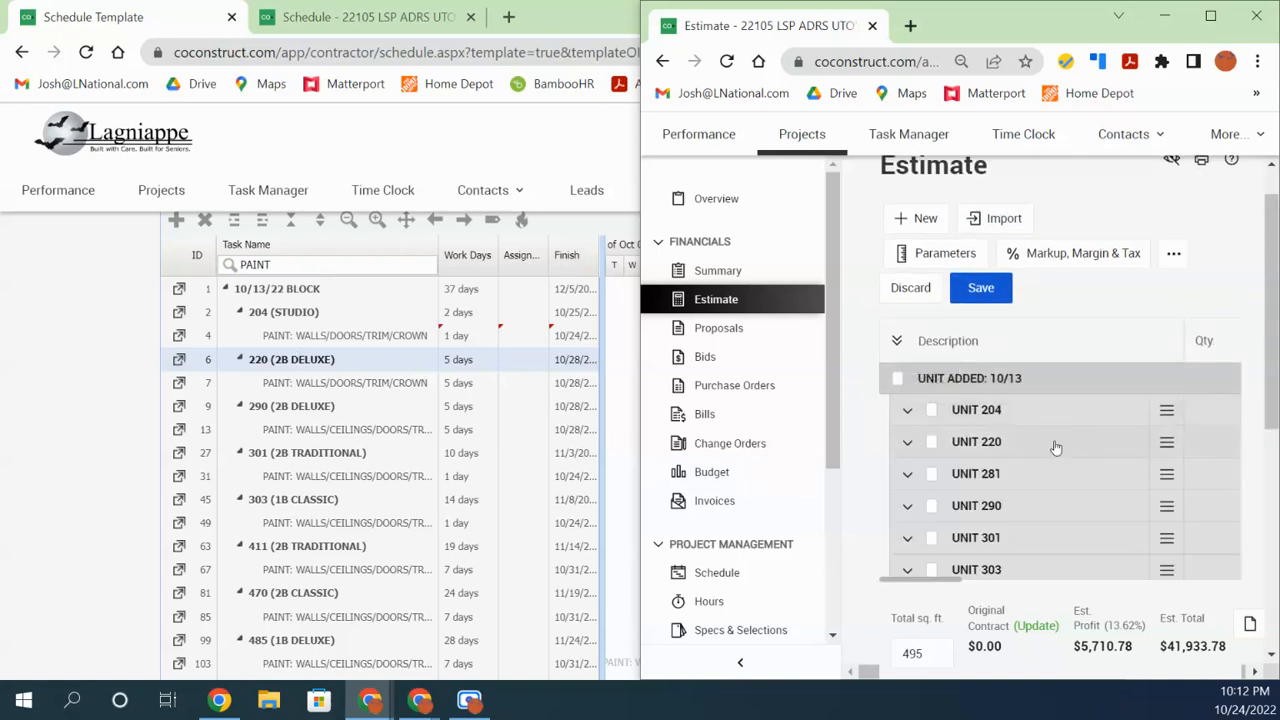
left_click(907, 441)
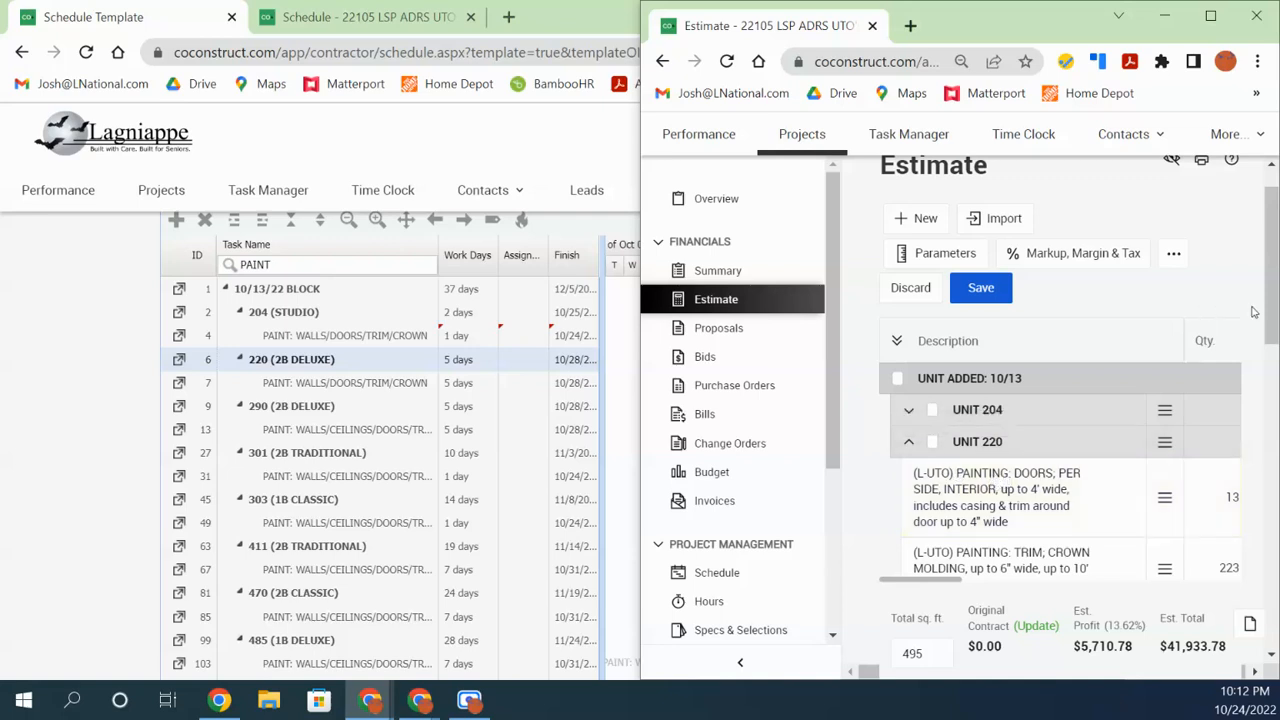
left_click_drag(1274, 319, 1276, 368)
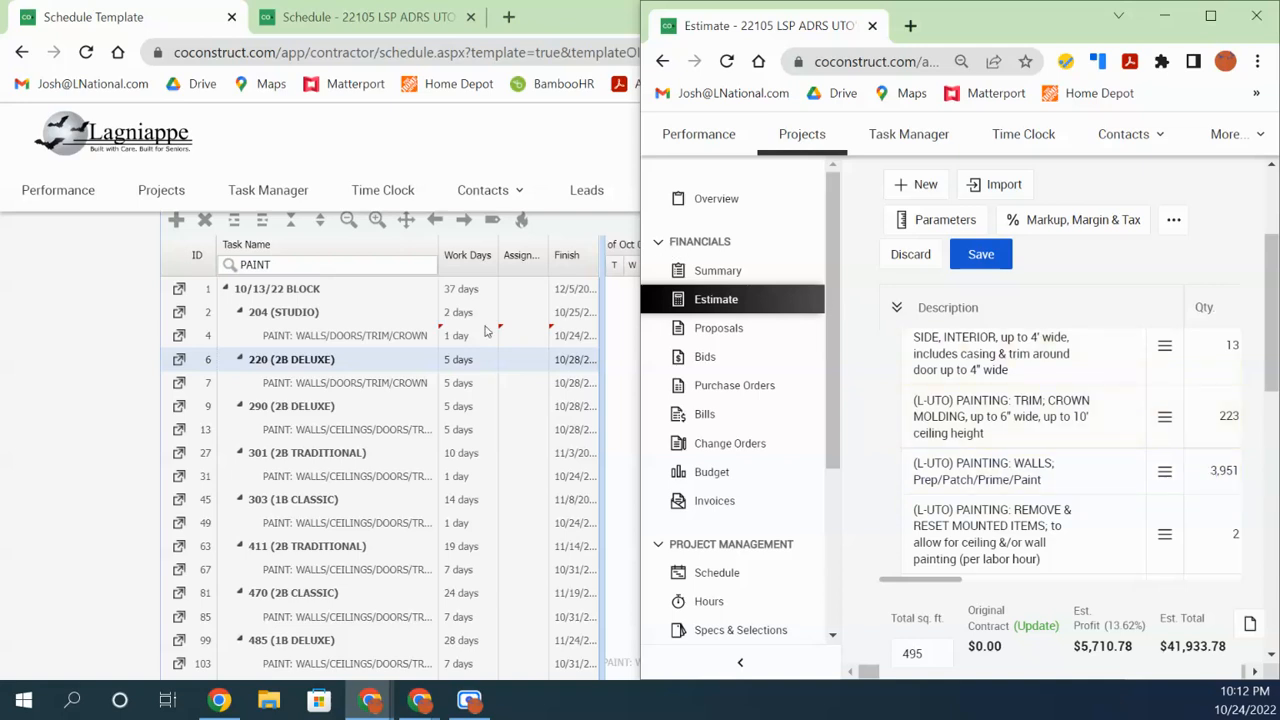
Change unit 220 (2B DELUXE)'s paint task from 5 to 2 work days
left_click(463, 393)
left_click(463, 391)
type("2")
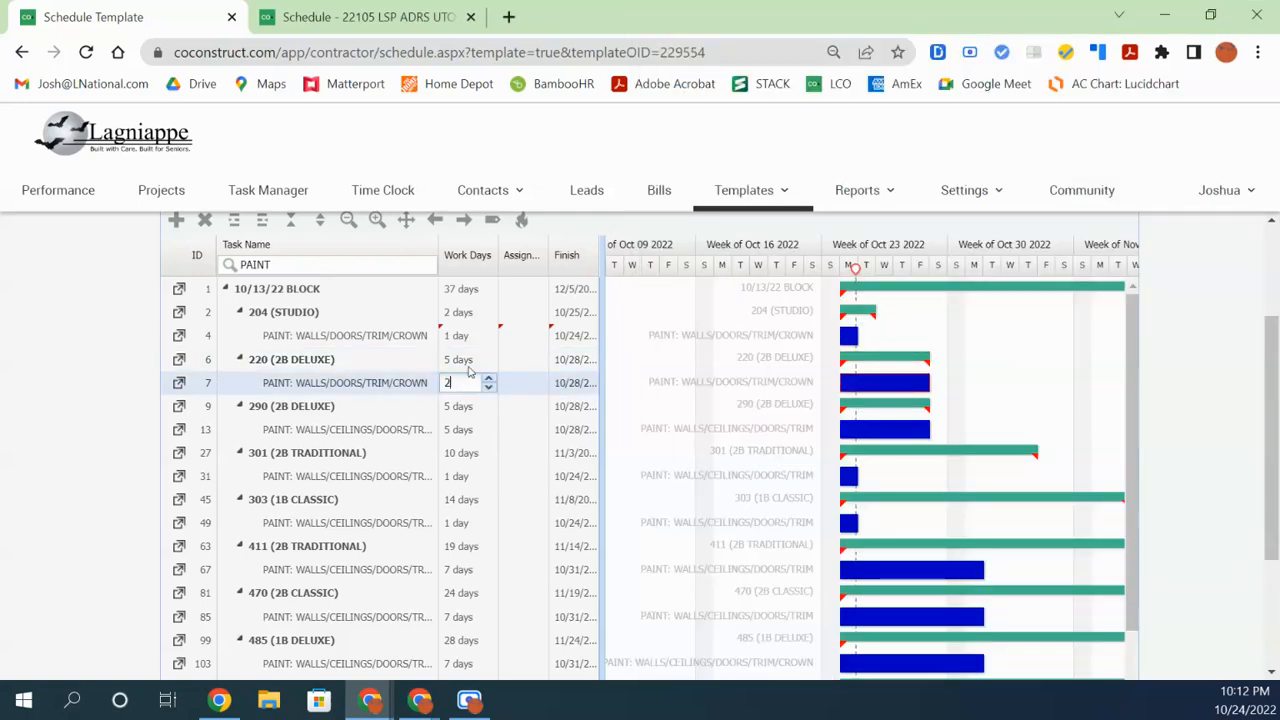
key("Return")
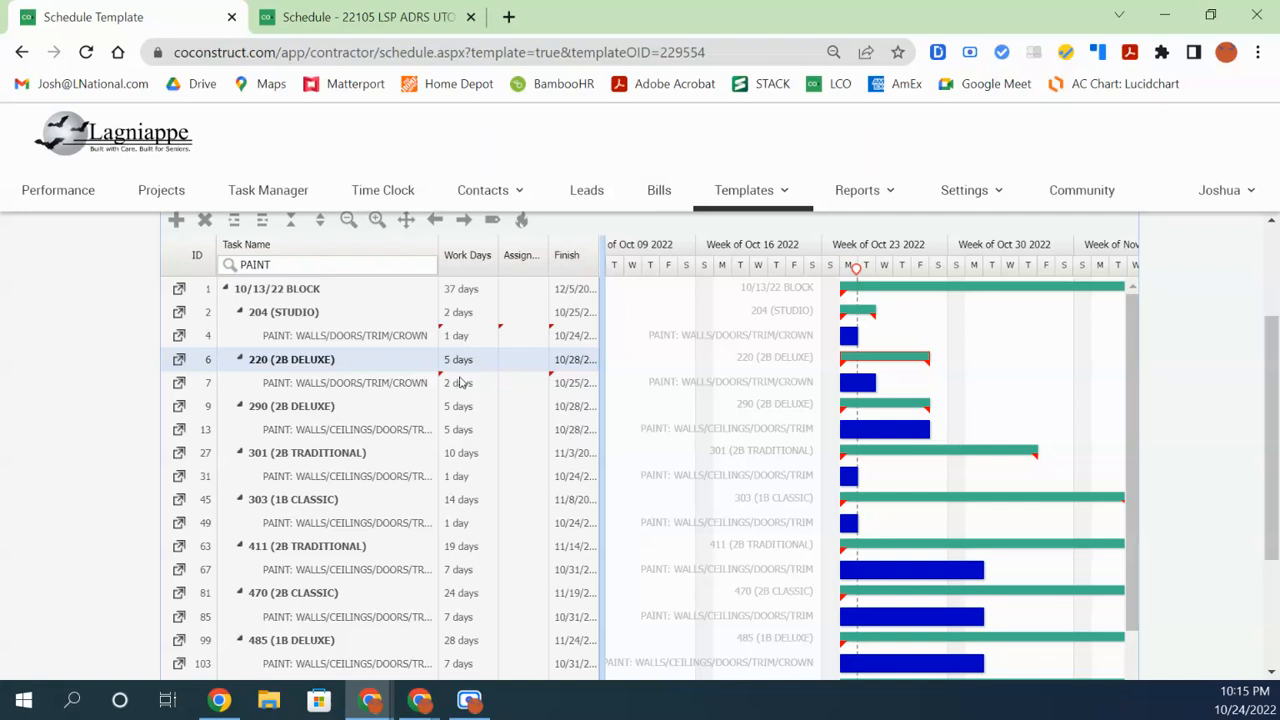
Select the row 7 and row 13 paint tasks to compare them
left_click(460, 383)
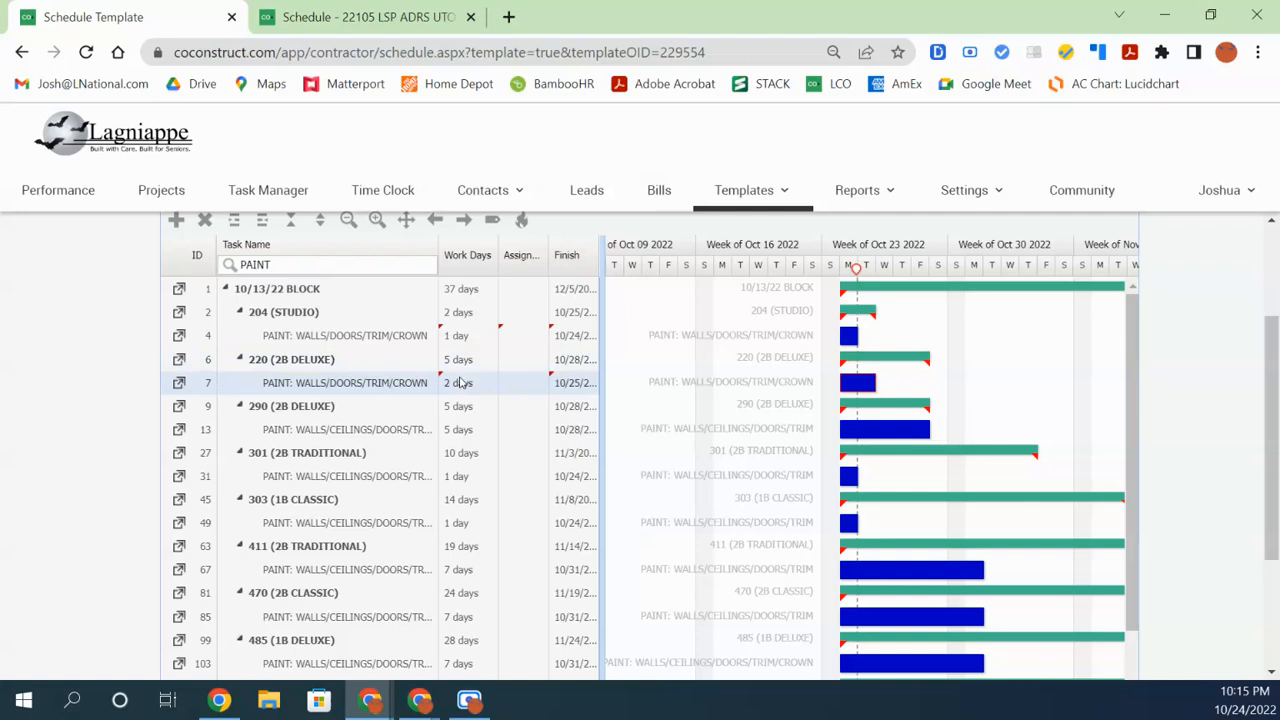
left_click(461, 432)
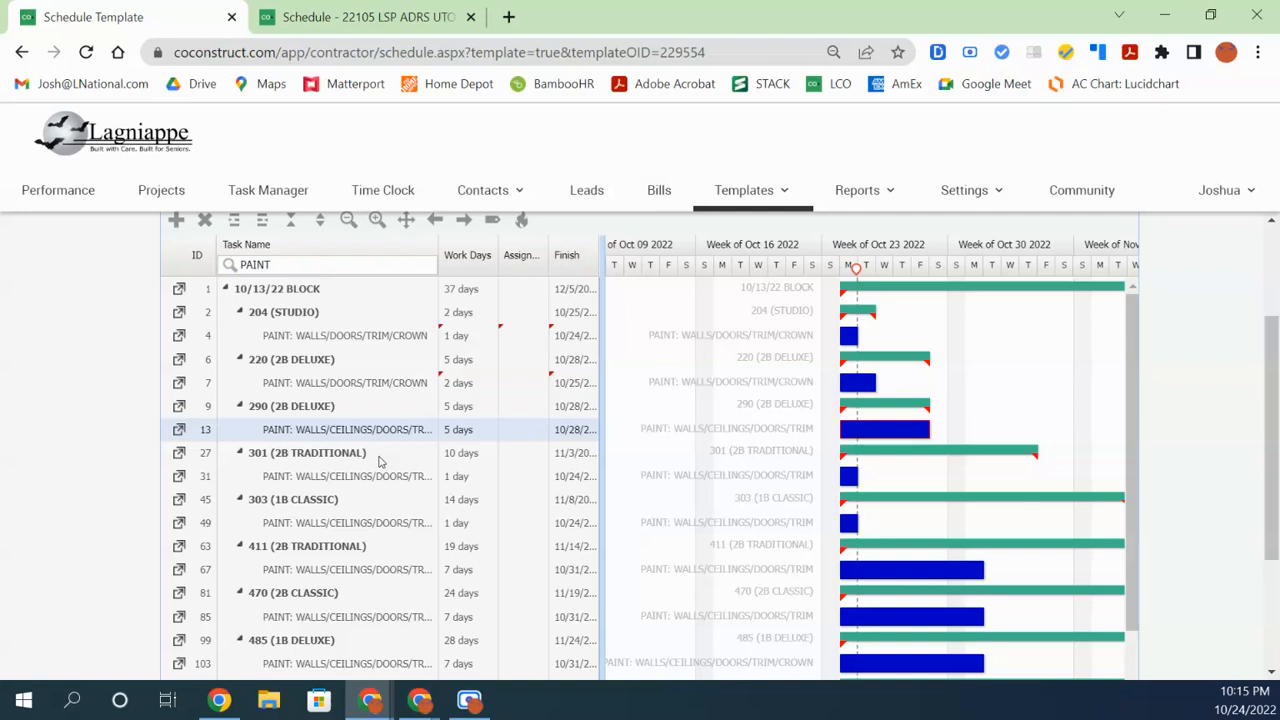
left_click(458, 386)
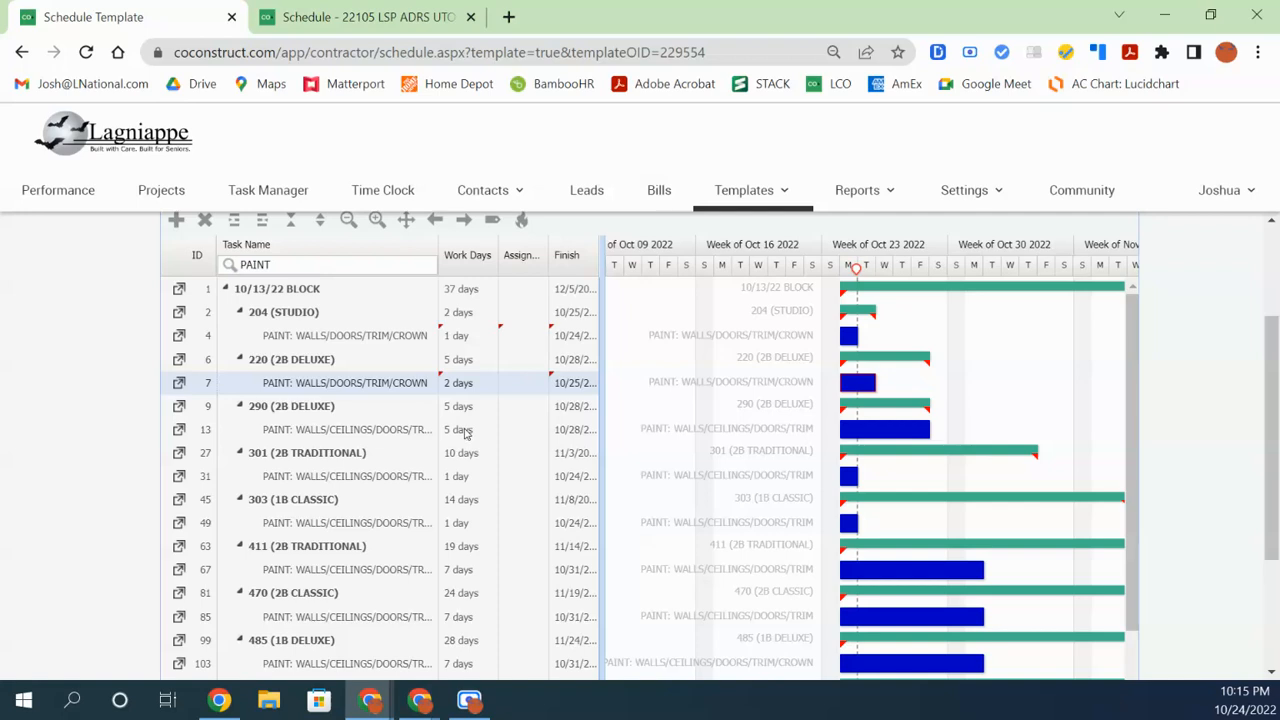
left_click(465, 432)
Set the paint tasks in rows 13, 31, 49, 67 and 85 to 2 work days each
left_click(465, 432)
type("2")
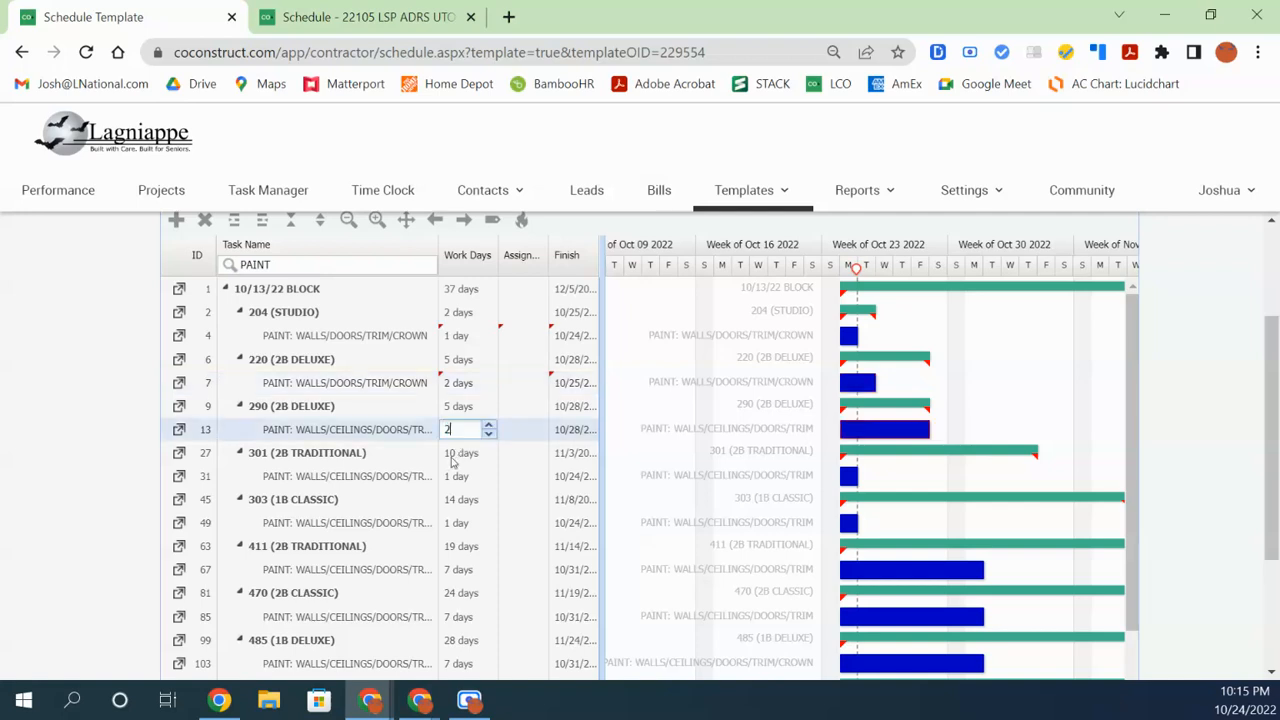
left_click(465, 477)
type("2")
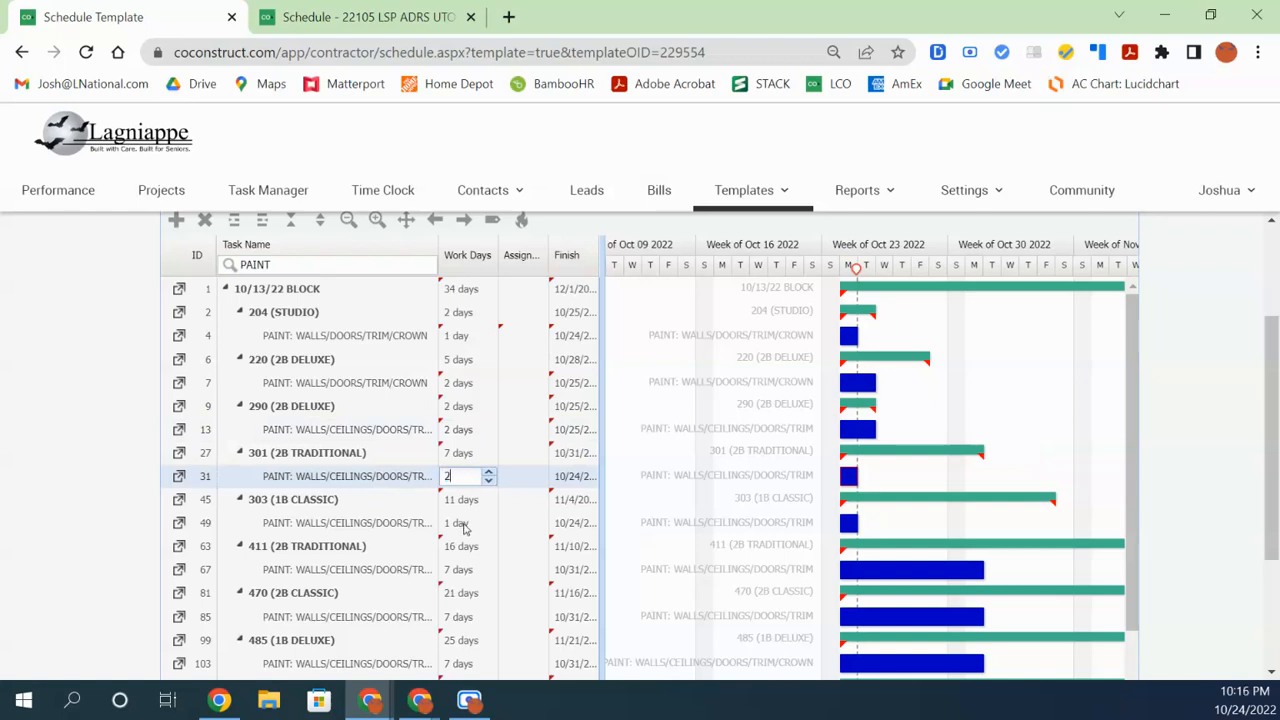
left_click(463, 525)
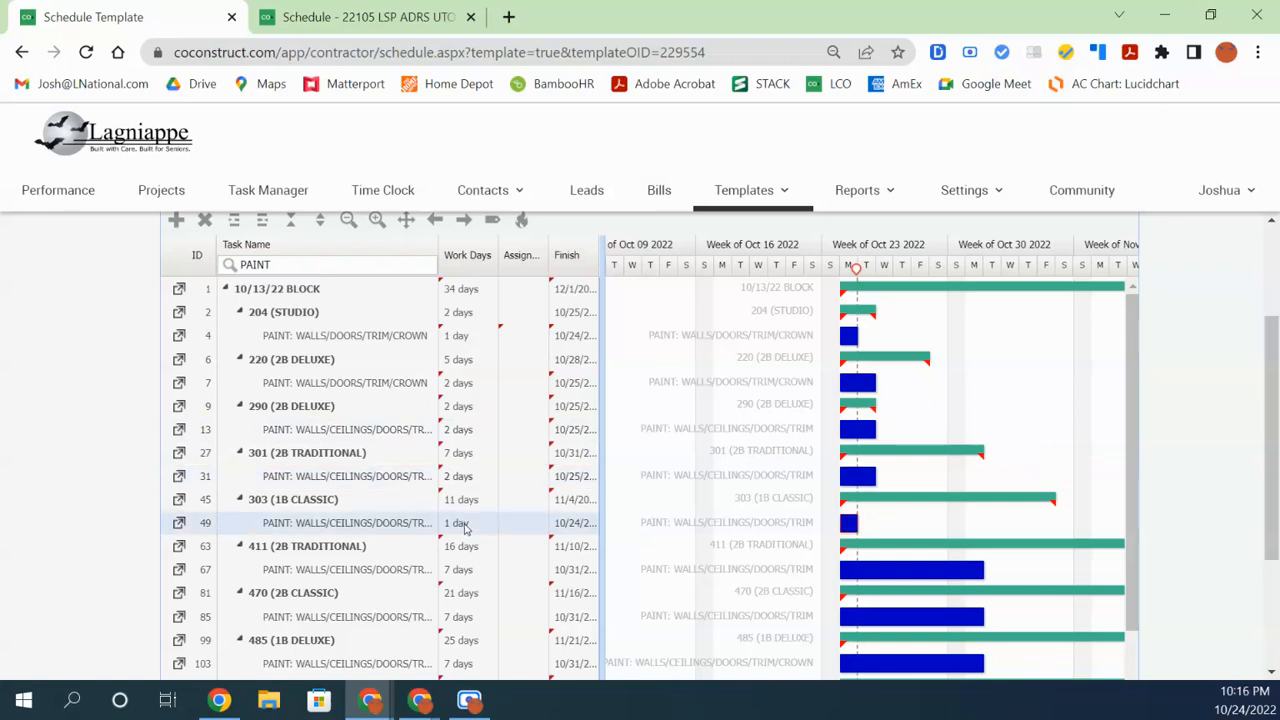
left_click(463, 525)
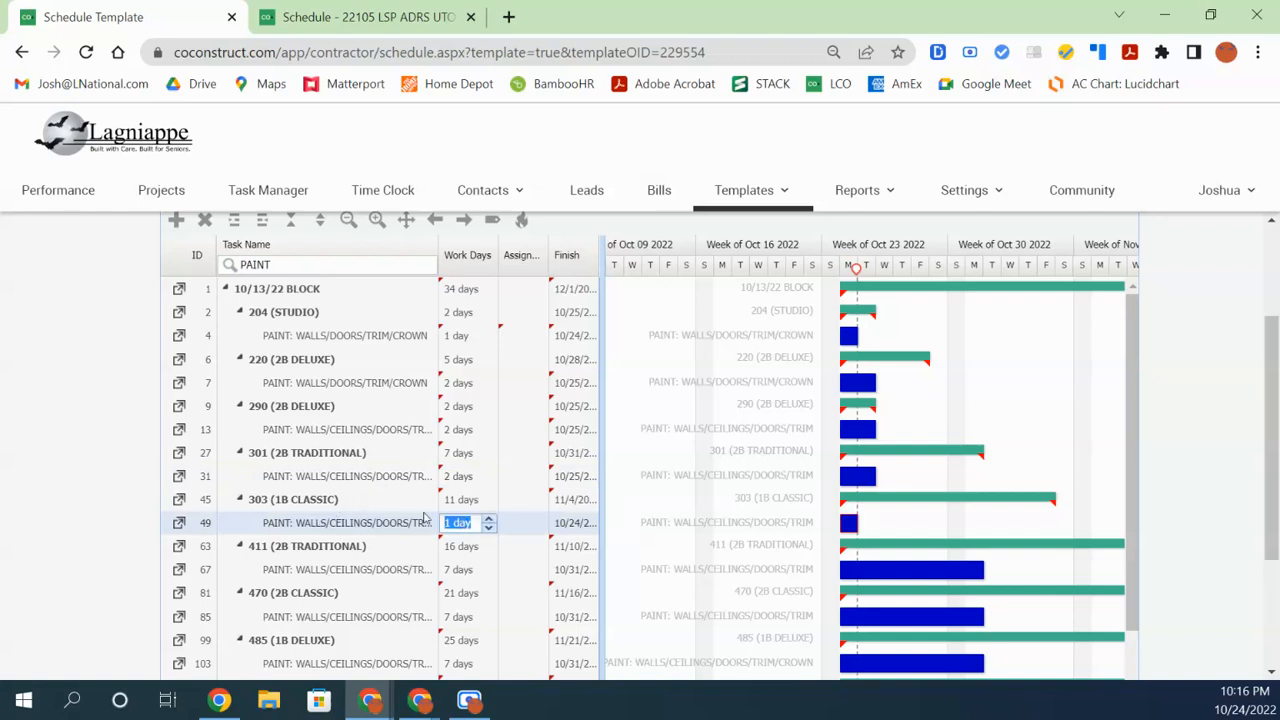
type("2")
left_click(455, 570)
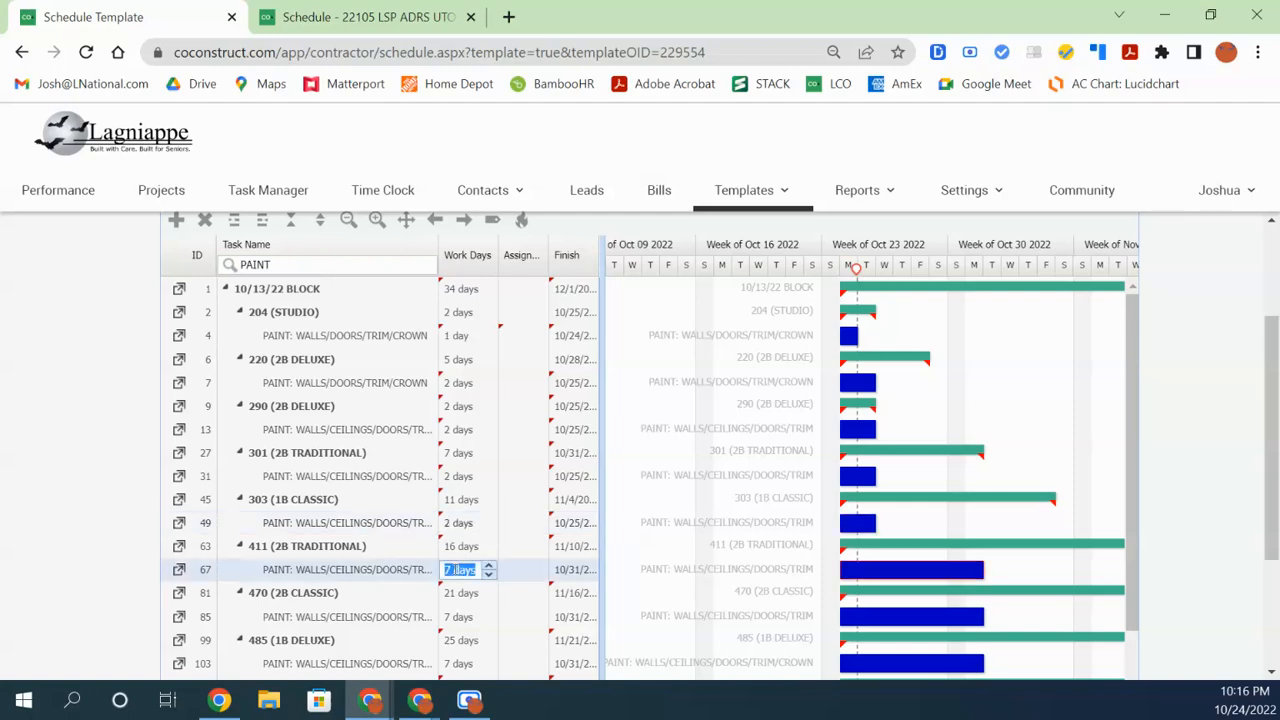
type("2")
left_click(458, 618)
type("2")
left_click(460, 577)
Set the paint tasks in rows 103, 118 and 134 to 2 work days each
scroll(463, 560, "down", 1)
scroll(463, 560, "down", 3)
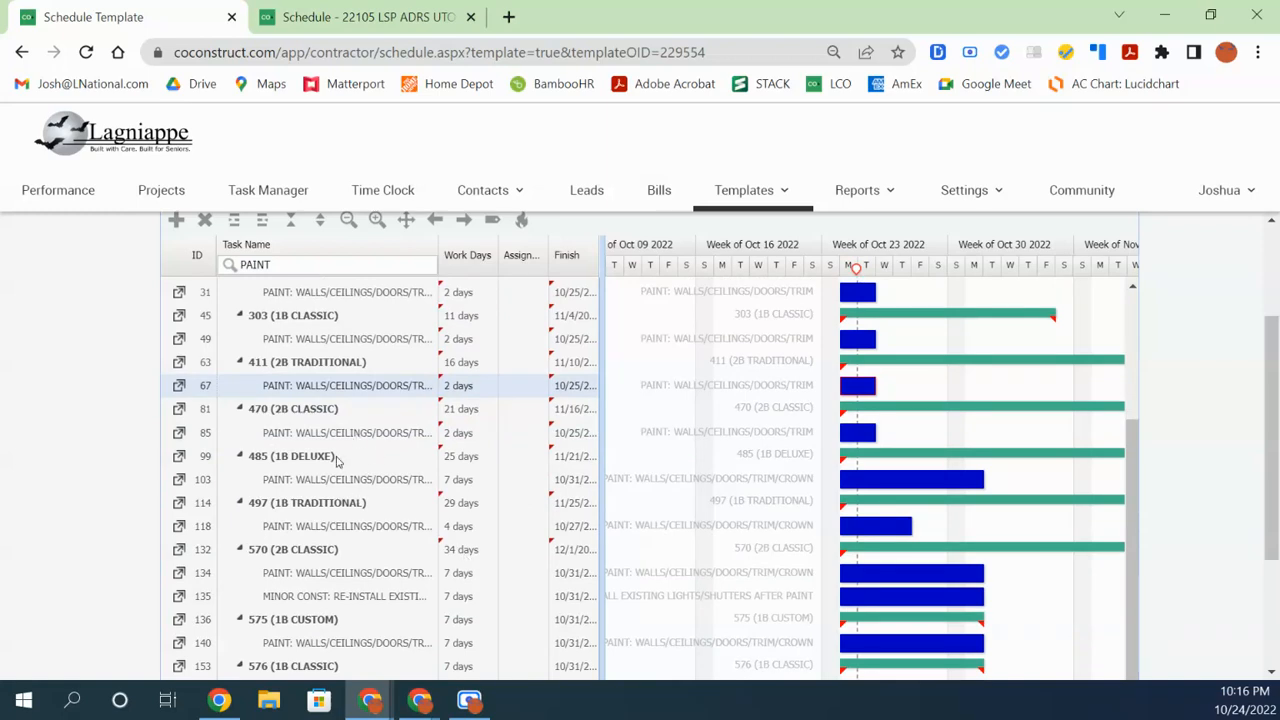
left_click(457, 482)
type("2")
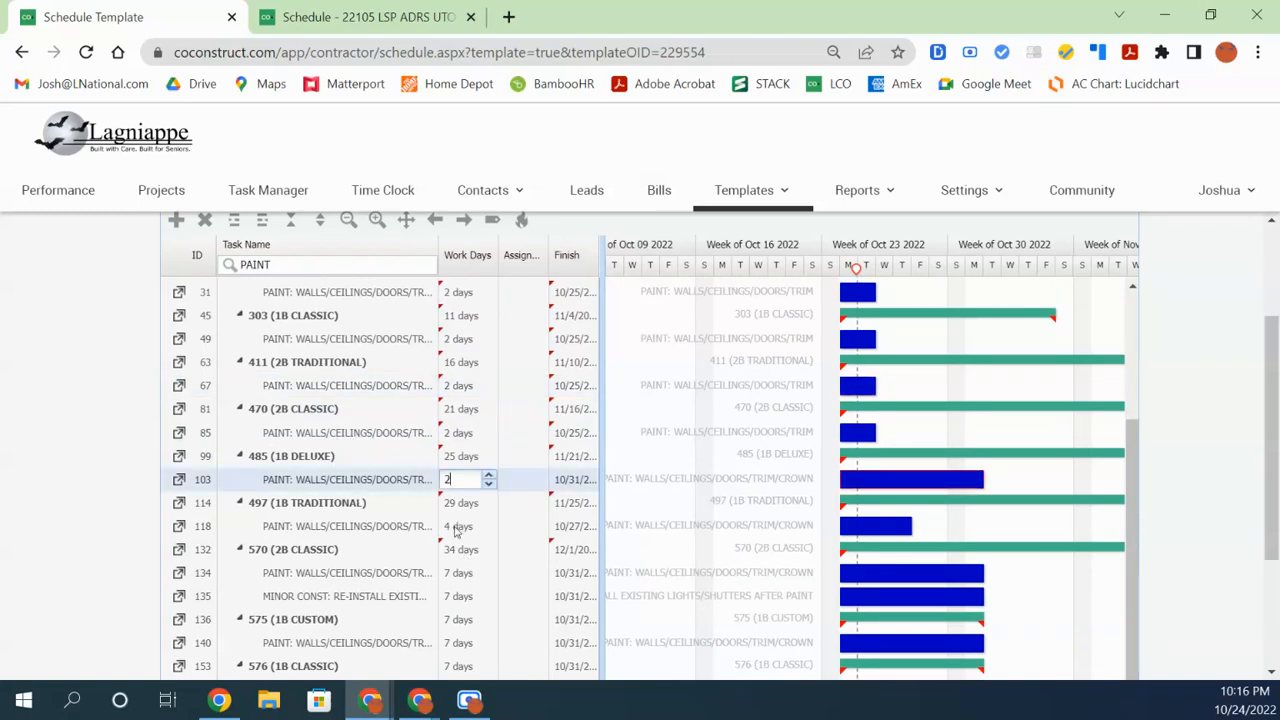
left_click(455, 527)
type("2")
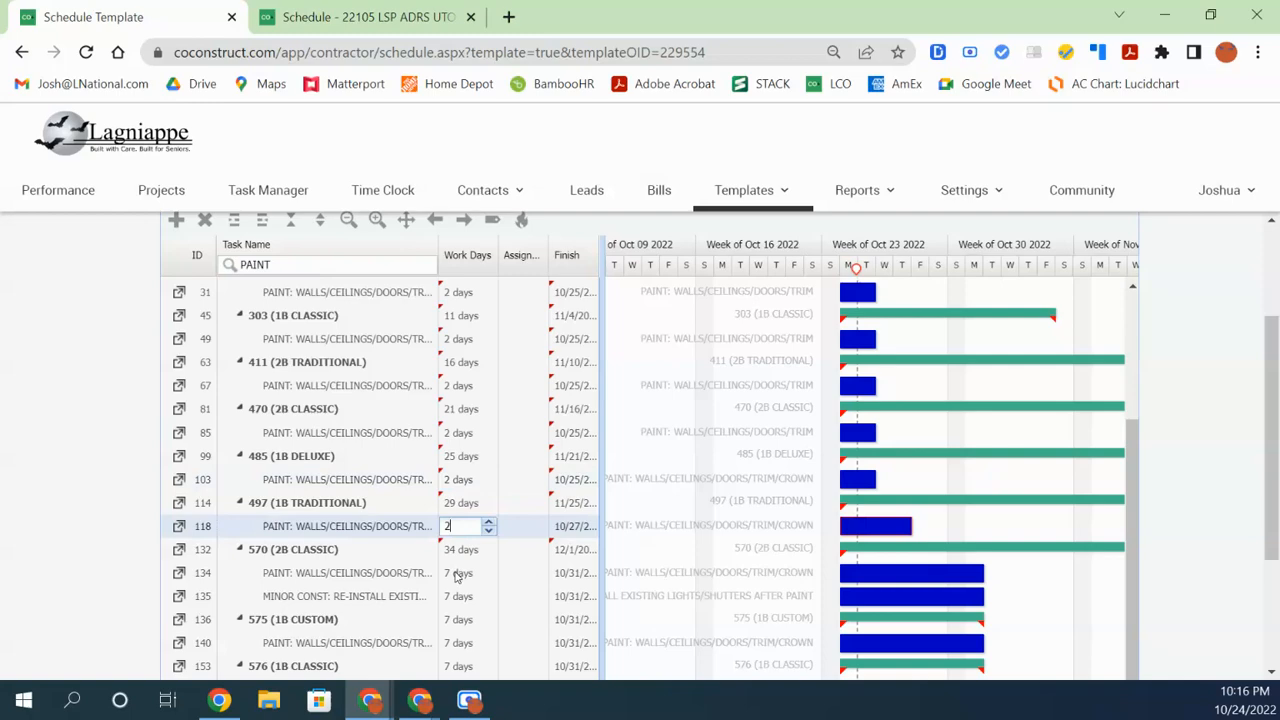
left_click(457, 573)
type("2")
left_click(458, 596)
scroll(455, 603, "down", 1)
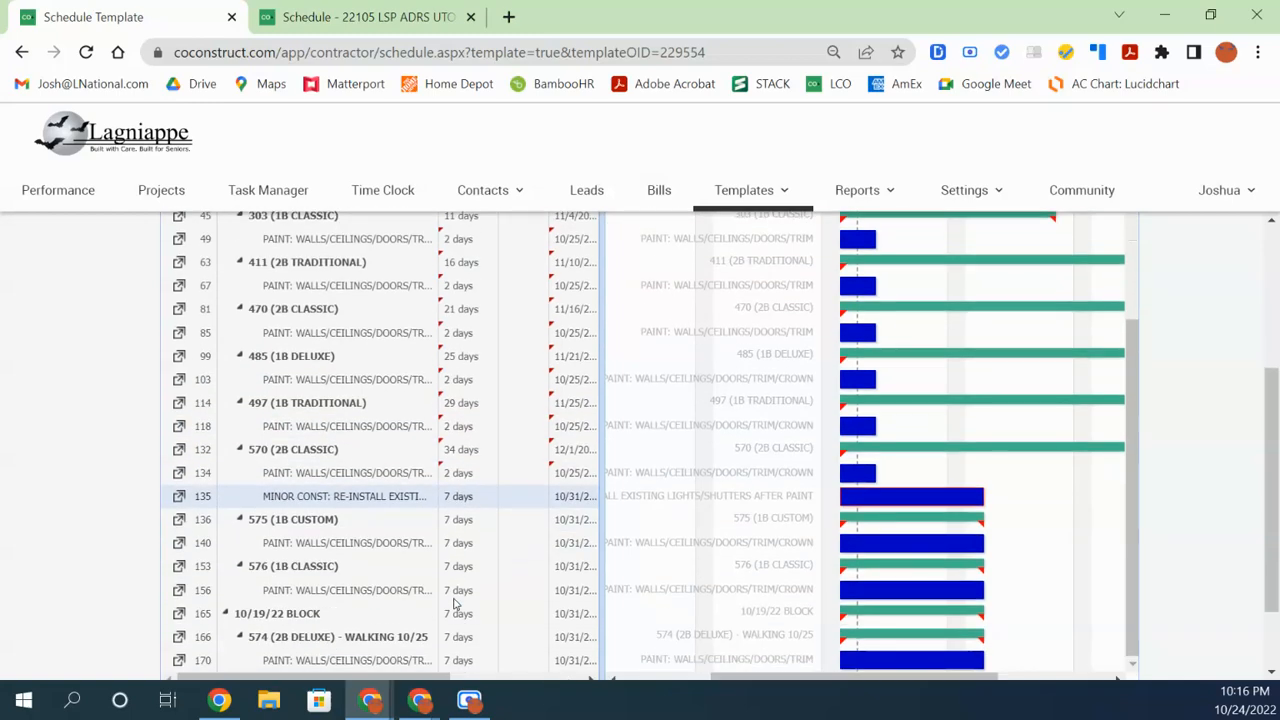
scroll(518, 327, "up", 1)
scroll(518, 327, "up", 5)
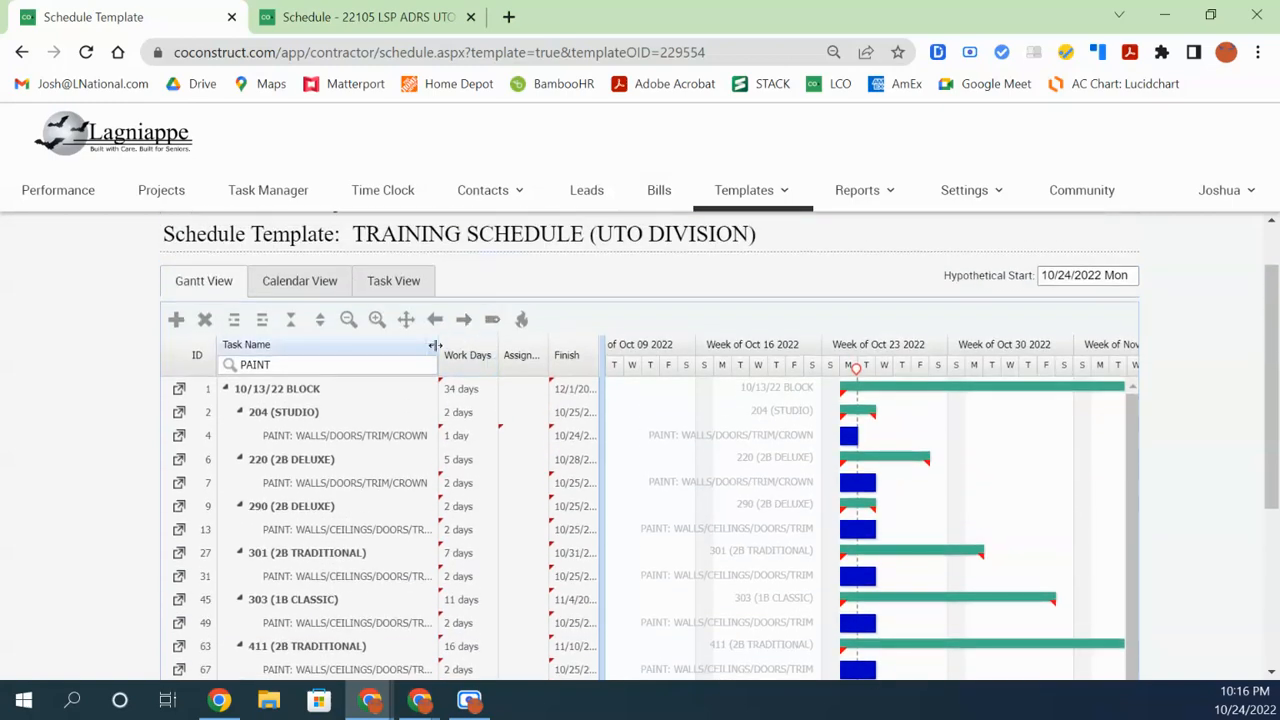
Add a colon to the Task Name filter so only 'PAINT:' tasks are listed
left_click_drag(440, 345, 608, 345)
scroll(452, 463, "down", 2)
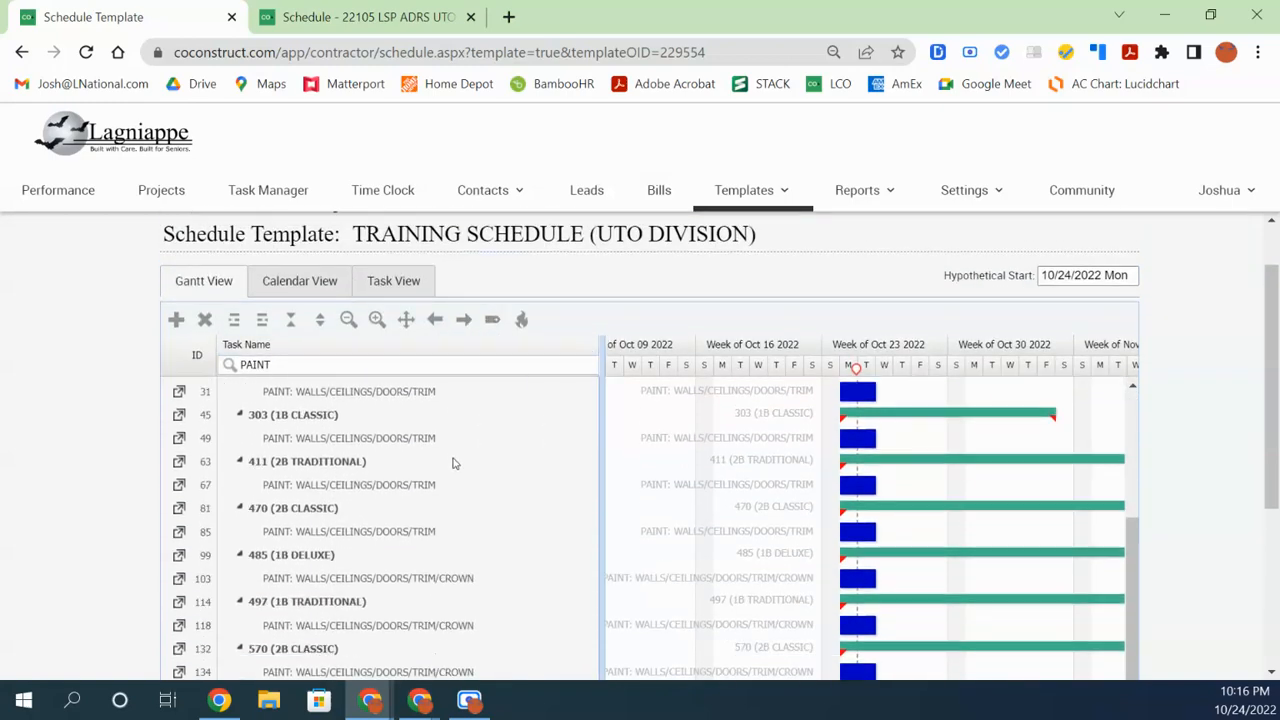
scroll(430, 596, "down", 5)
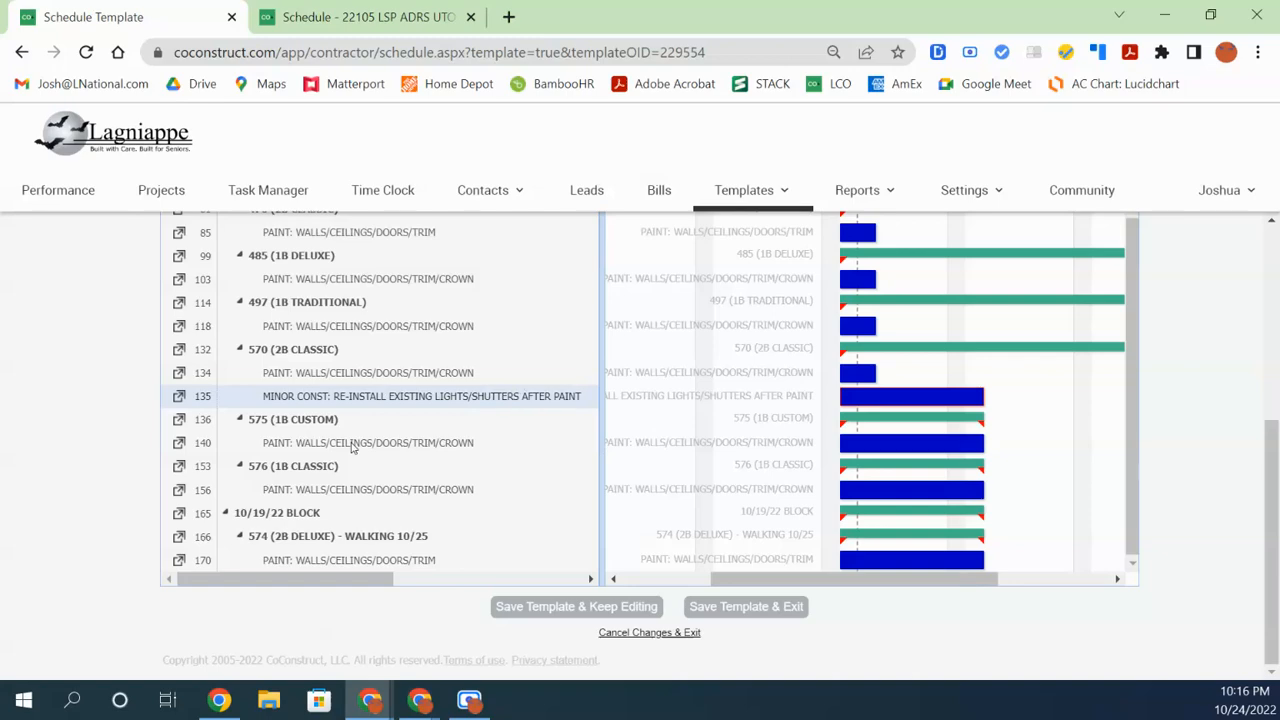
scroll(490, 435, "up", 3)
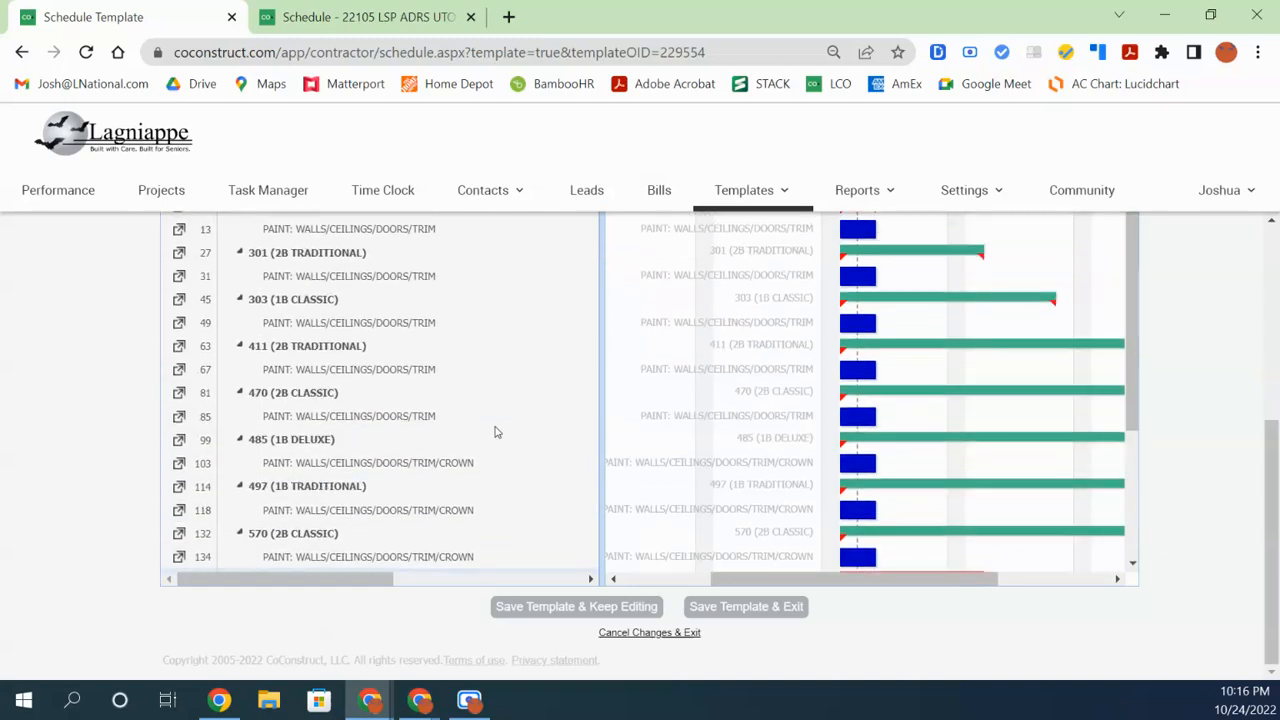
scroll(494, 432, "up", 5)
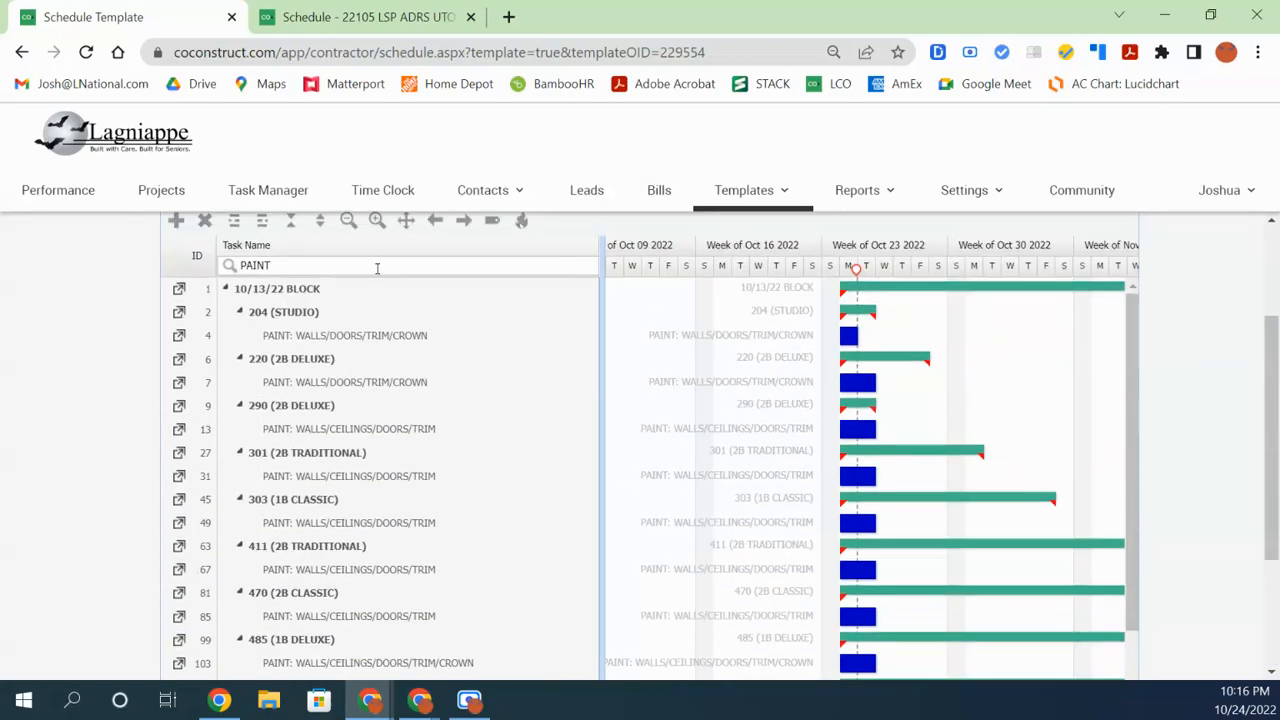
type(":")
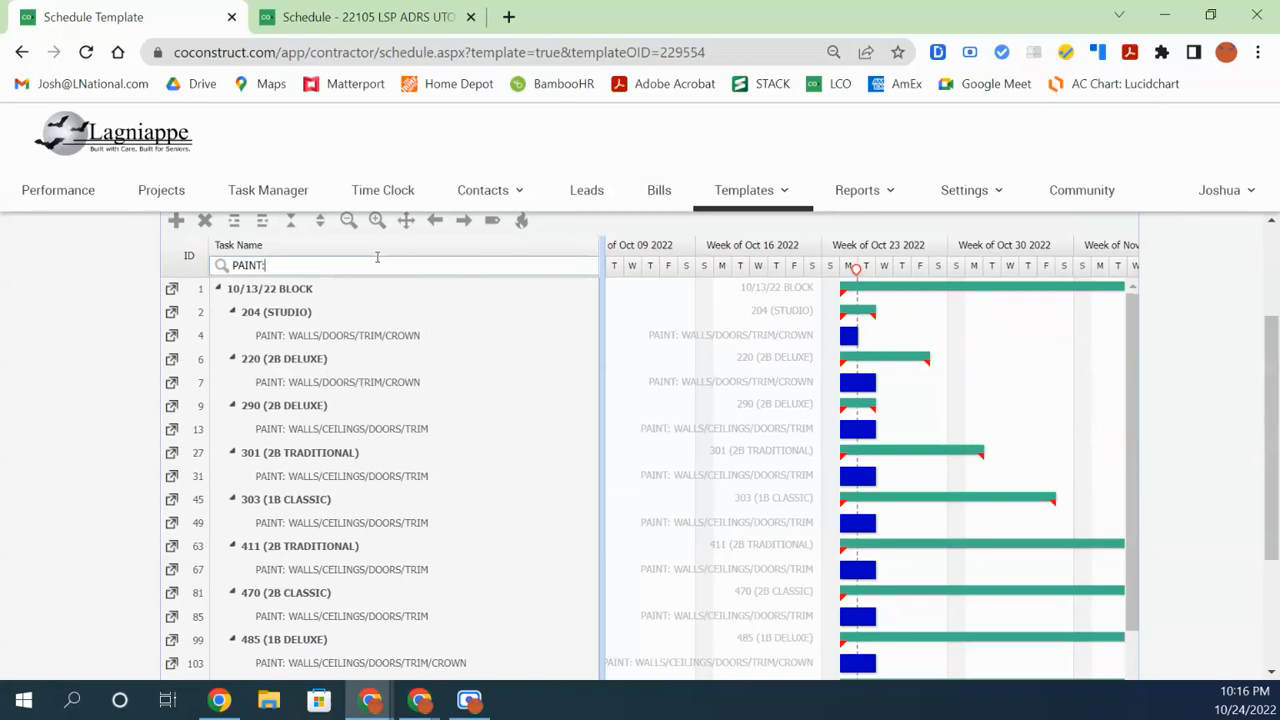
Widen the task grid and narrow Task Name so the Start and dependency columns show
scroll(323, 574, "down", 5)
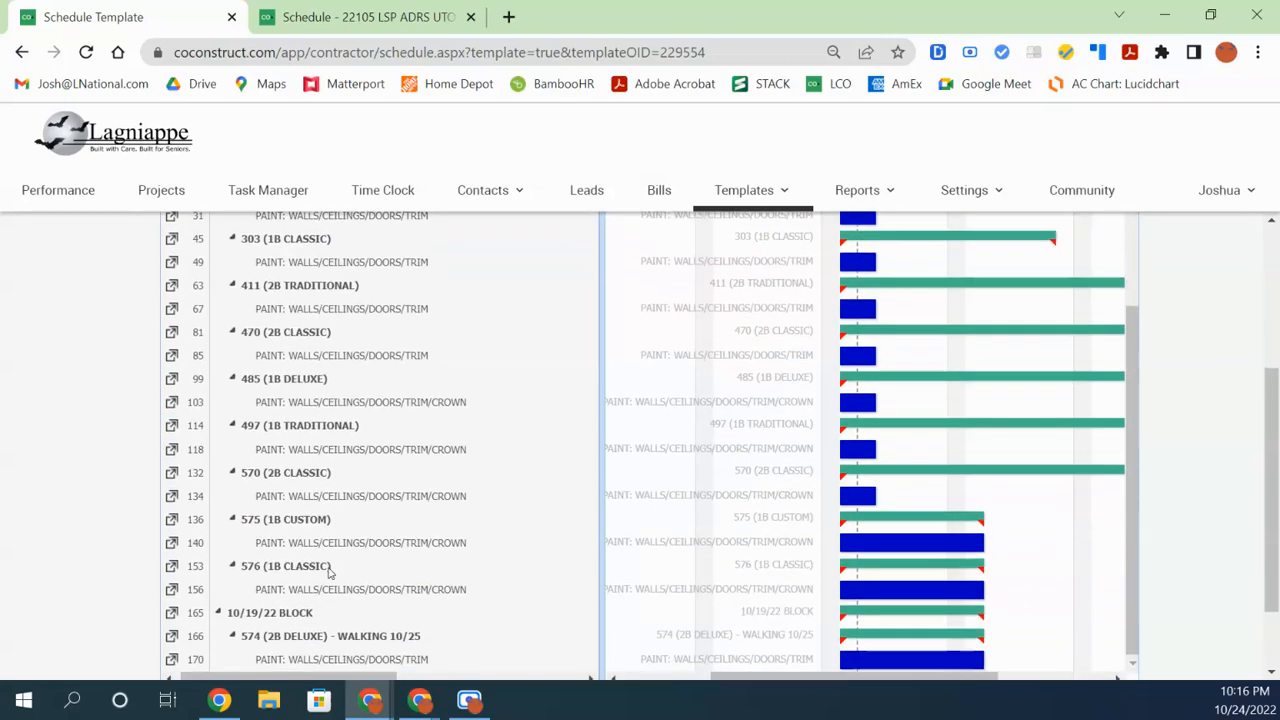
scroll(328, 572, "down", 4)
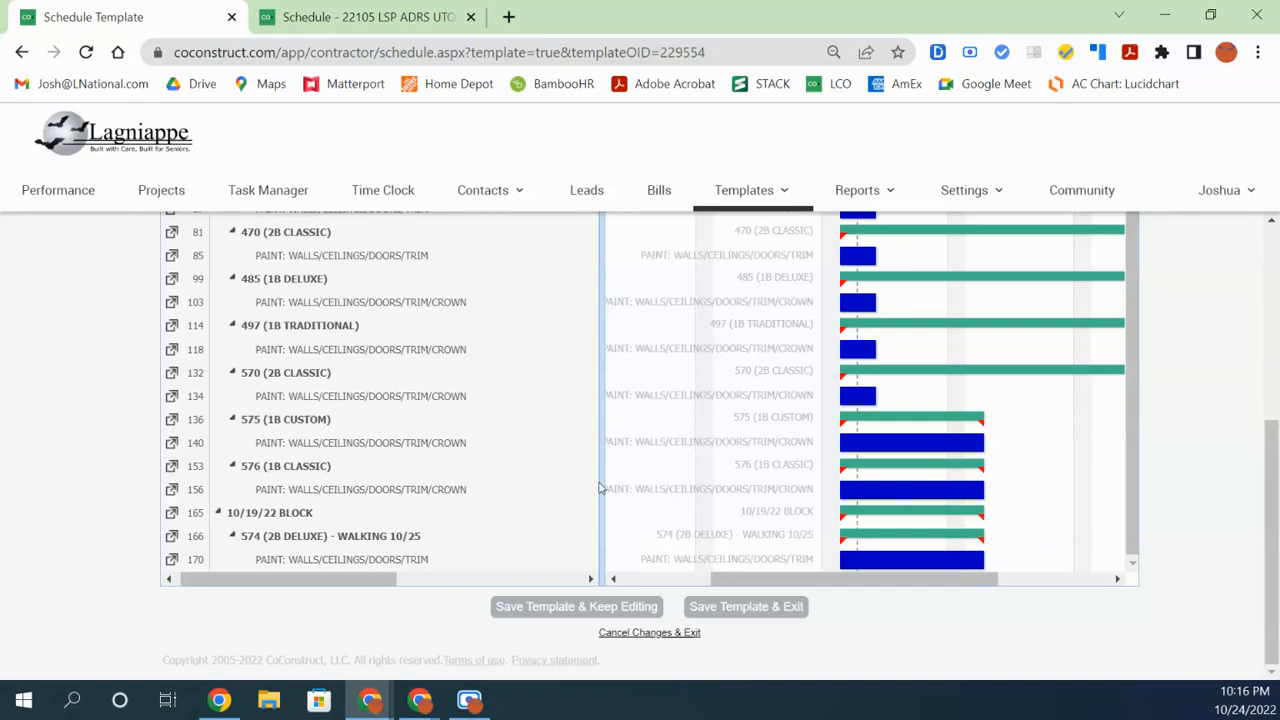
left_click_drag(601, 486, 828, 438)
scroll(594, 451, "up", 10)
left_click_drag(598, 420, 432, 440)
scroll(466, 478, "down", 3)
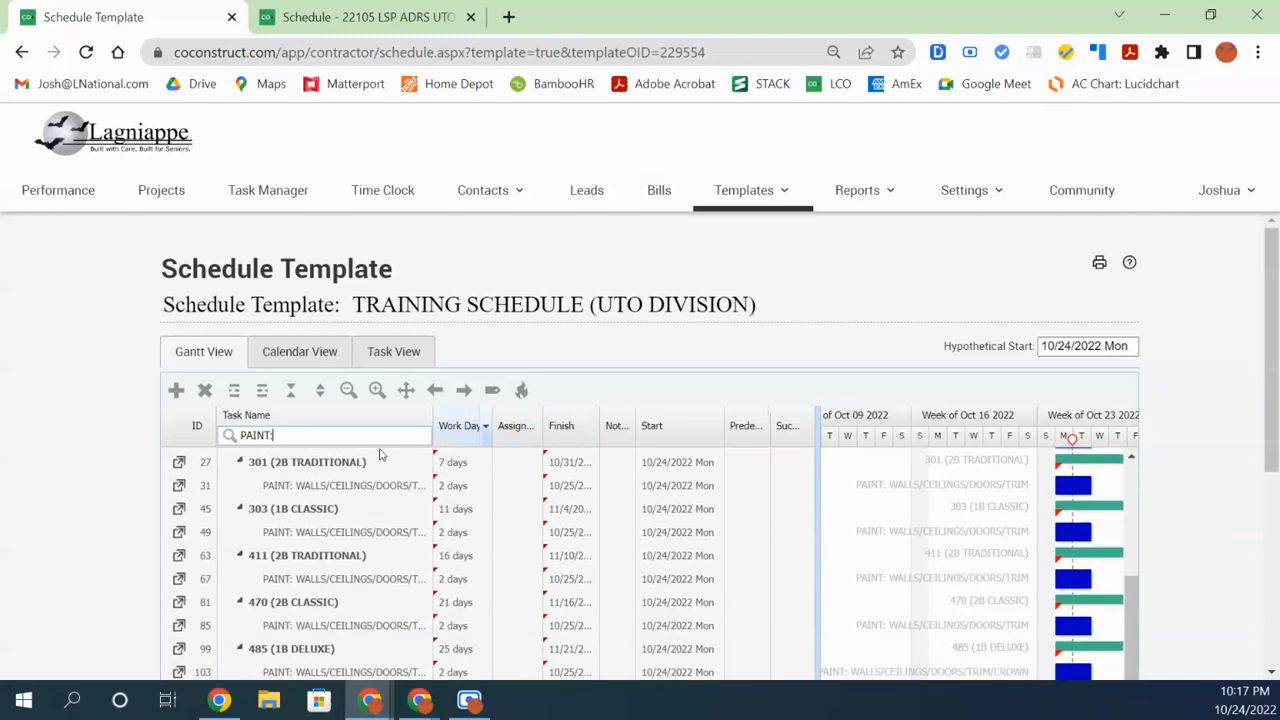
Widen Task Name to full names, hide Work Days, and zoom the Gantt timeline to days
left_click_drag(428, 424, 592, 432)
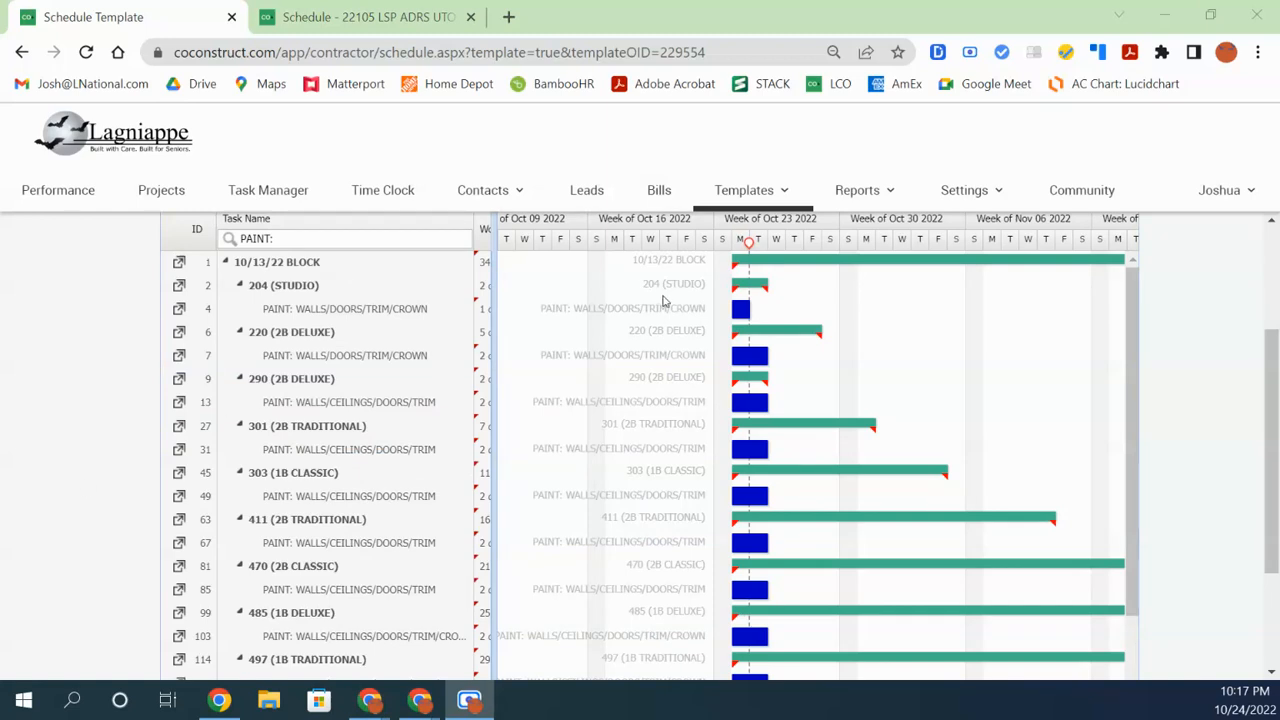
left_click_drag(491, 505, 523, 509)
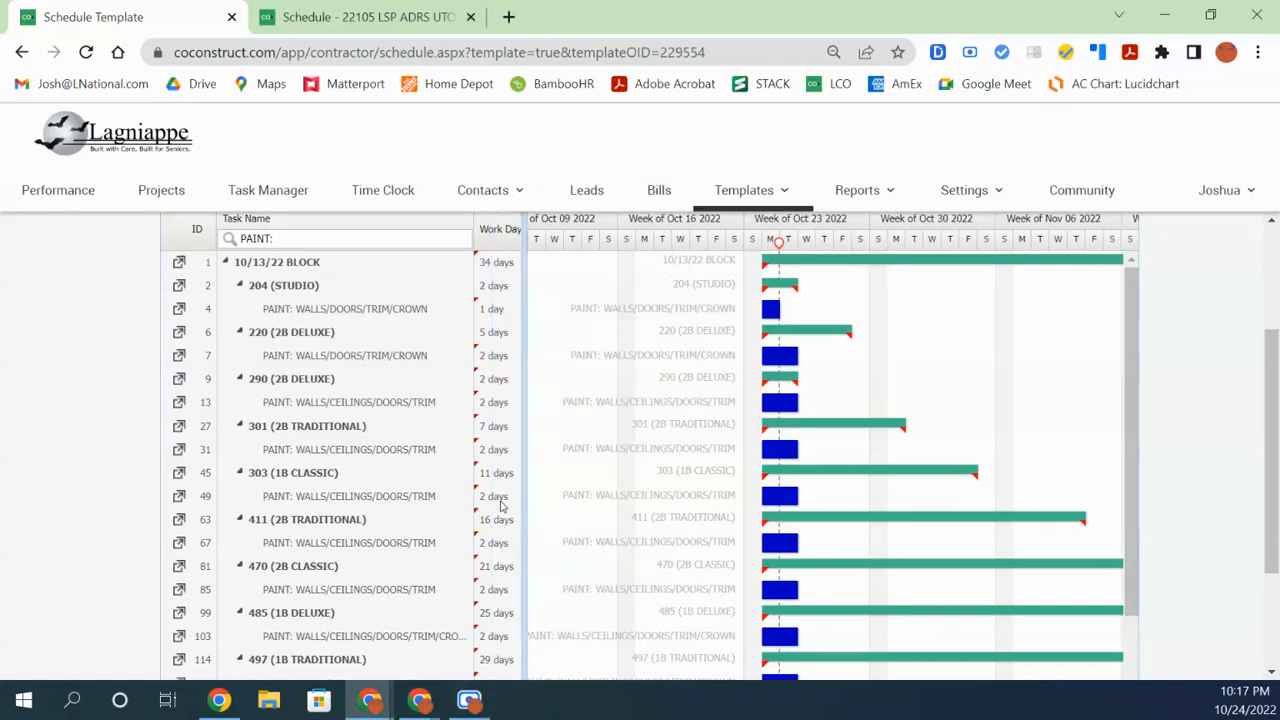
left_click_drag(524, 519, 491, 524)
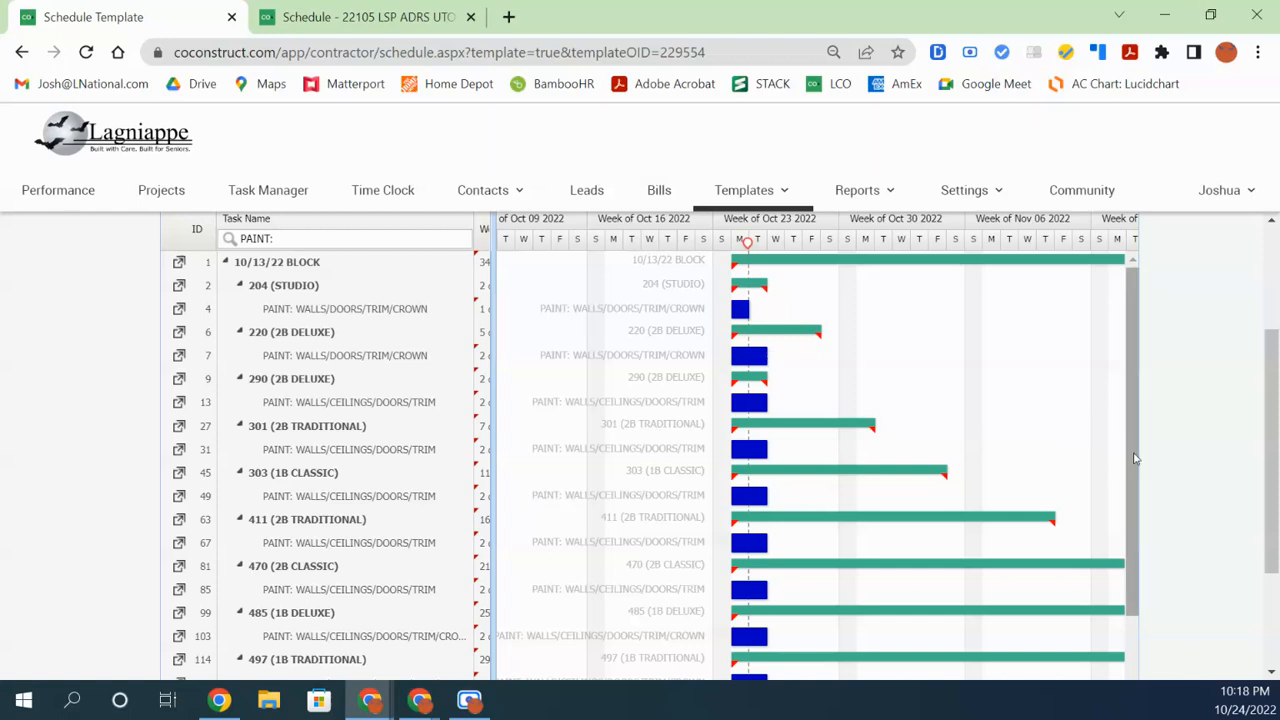
left_click_drag(1270, 477, 1266, 453)
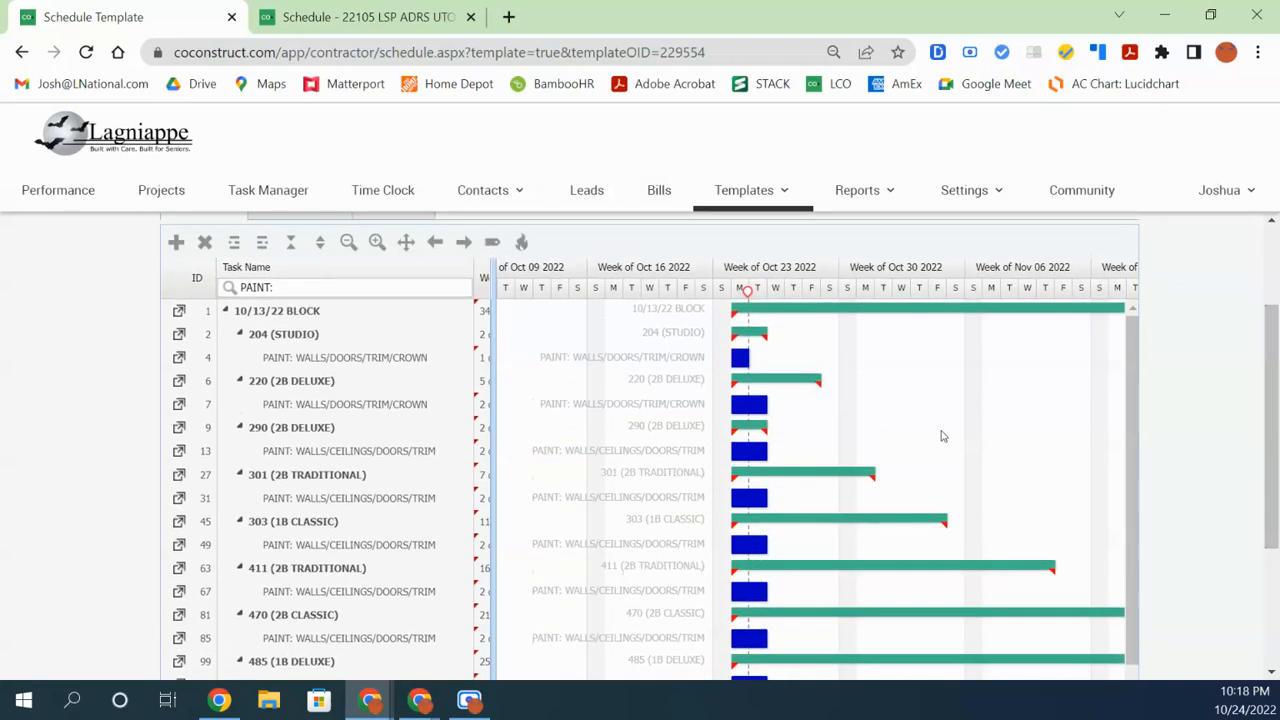
left_click(377, 242)
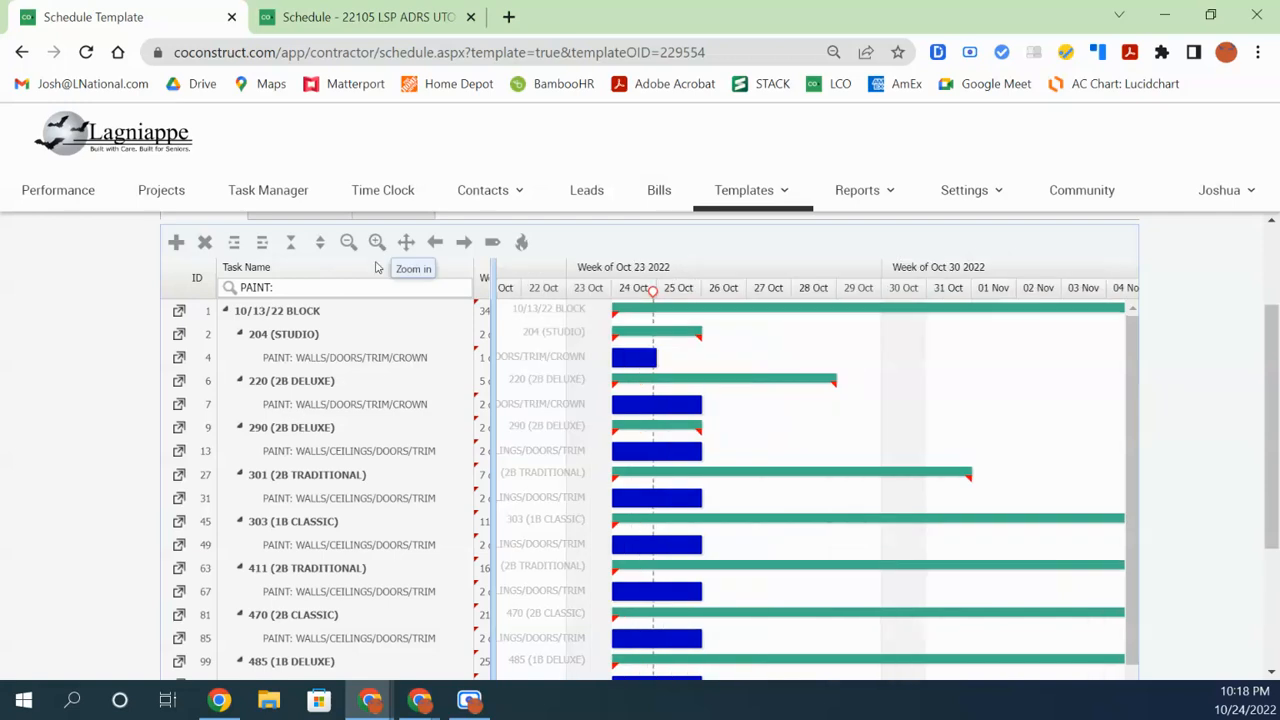
mouse_move(620, 356)
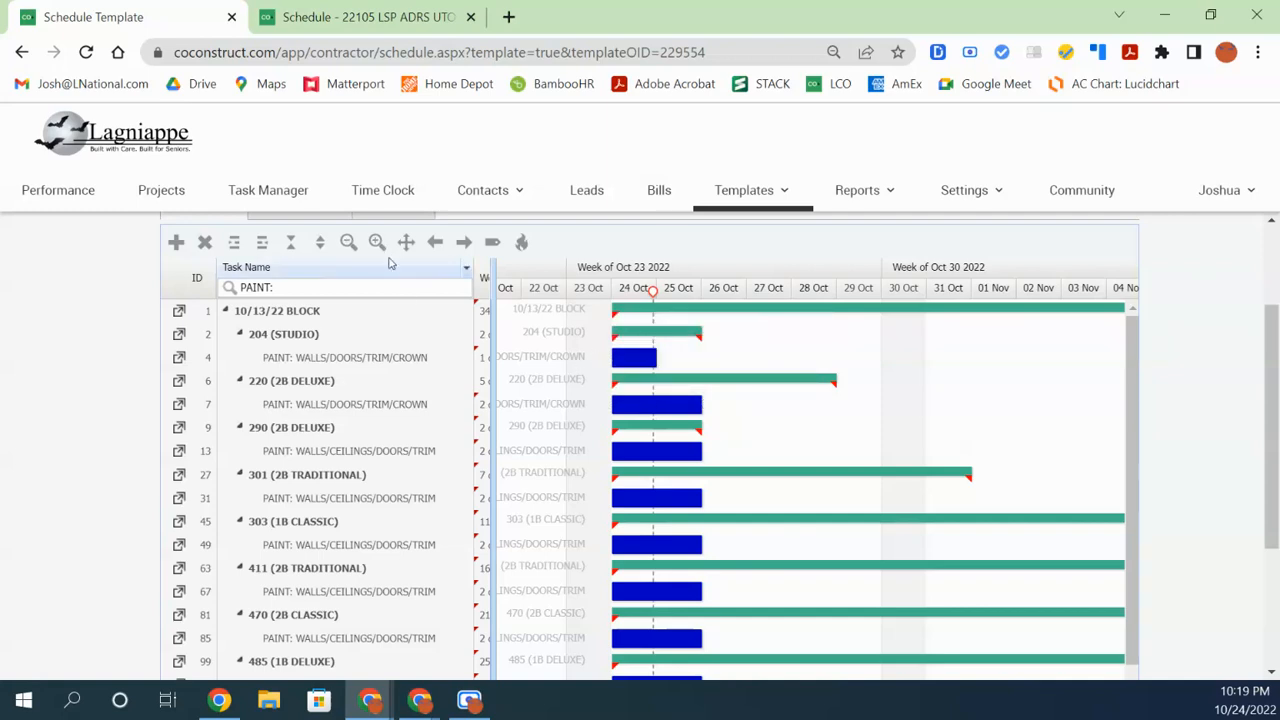
left_click(349, 246)
left_click(349, 246)
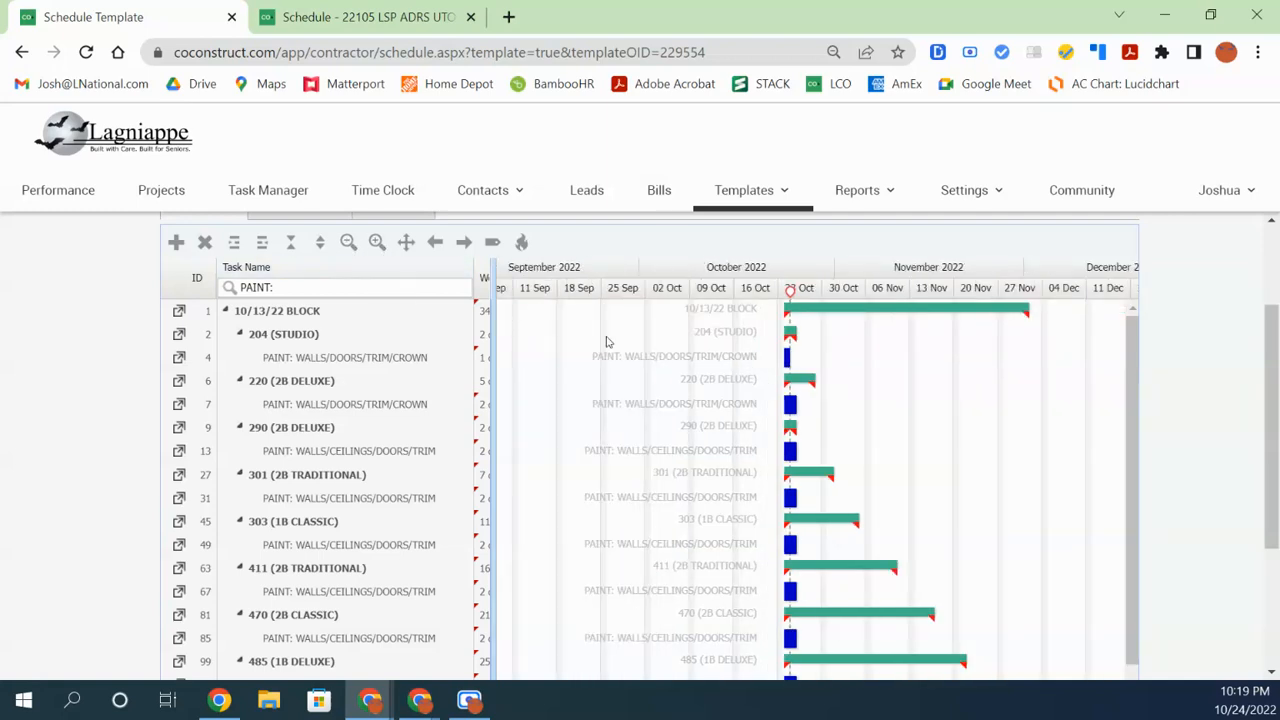
mouse_move(789, 360)
left_click(377, 243)
left_click(377, 243)
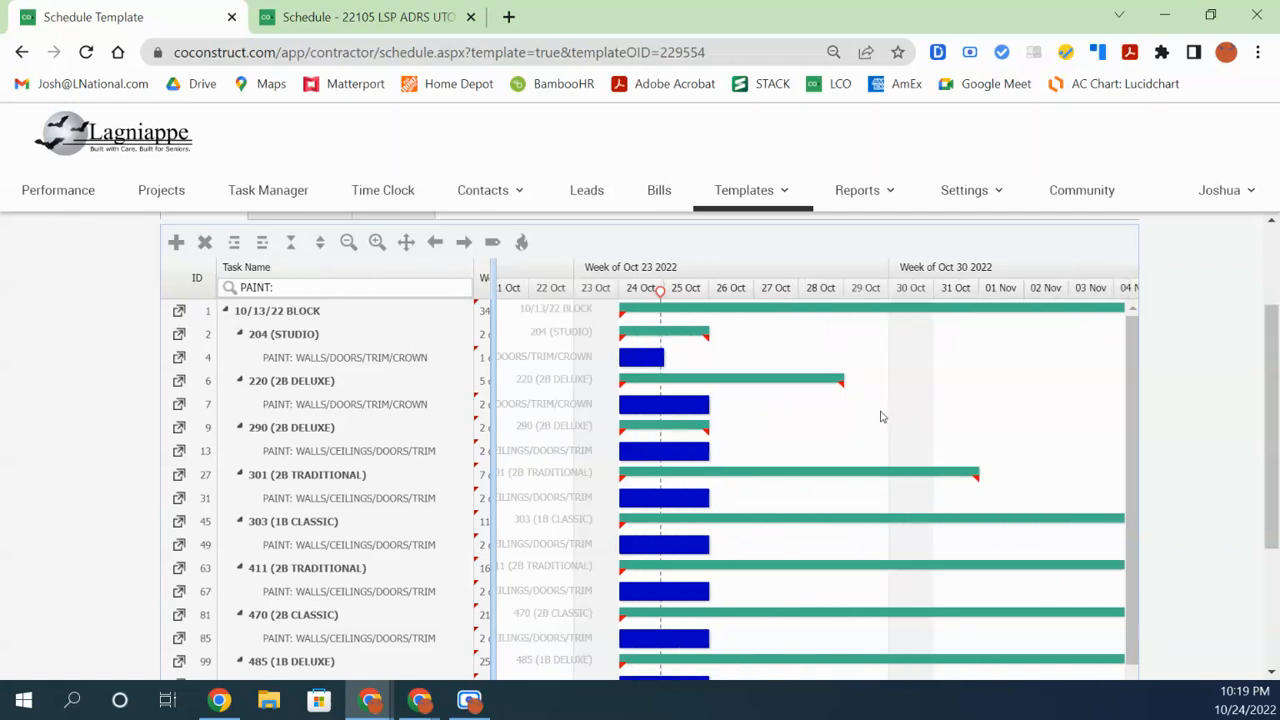
mouse_move(663, 398)
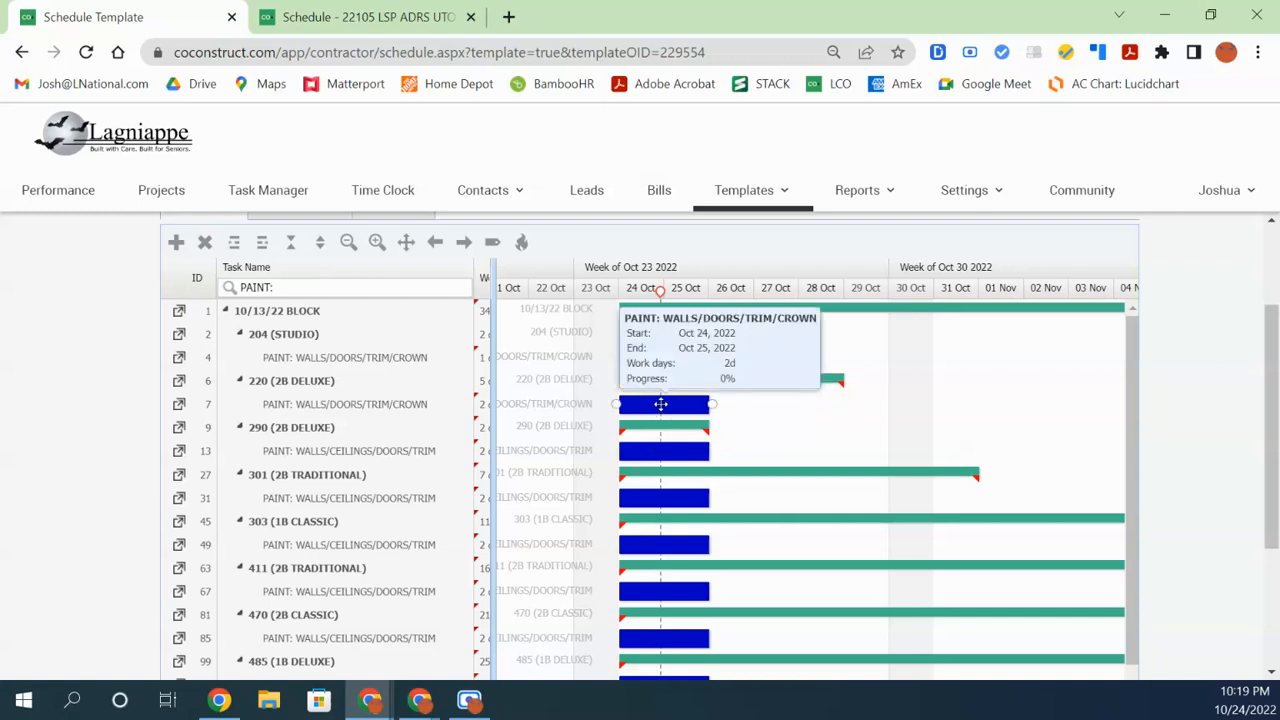
Select the row 7, row 4 and row 13 paint tasks to check their Gantt bars
left_click(777, 401)
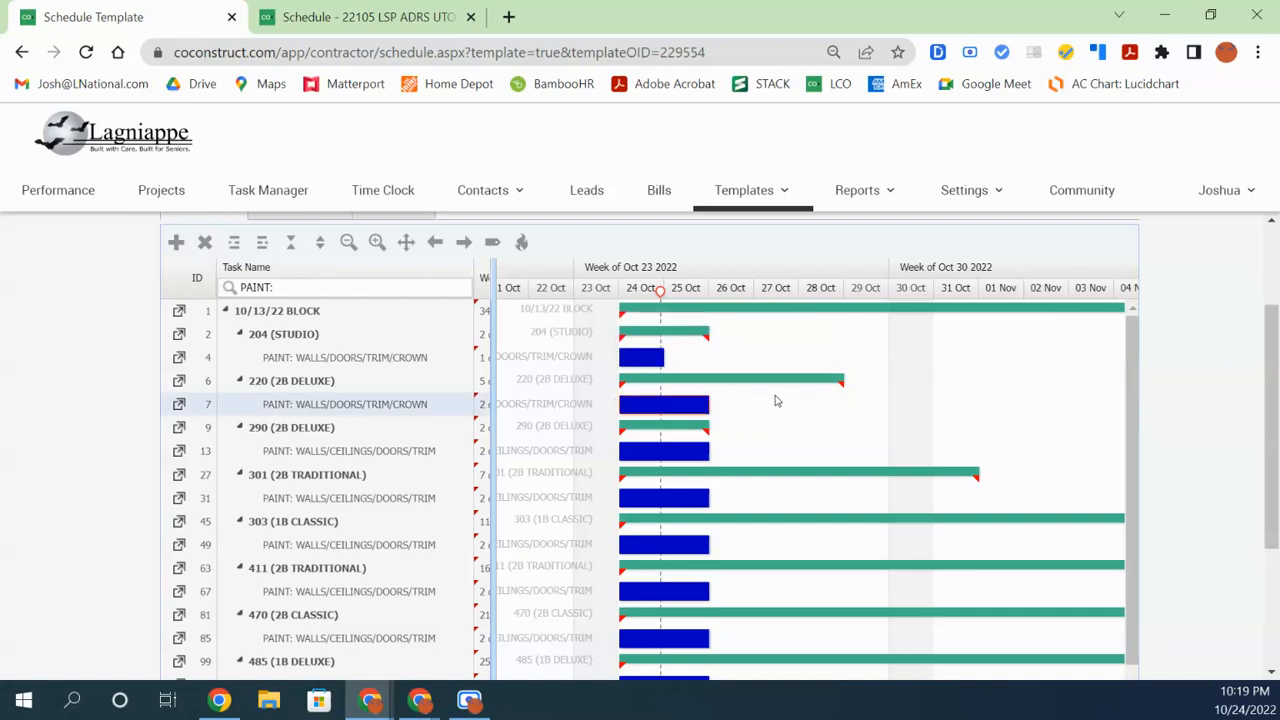
left_click(646, 356)
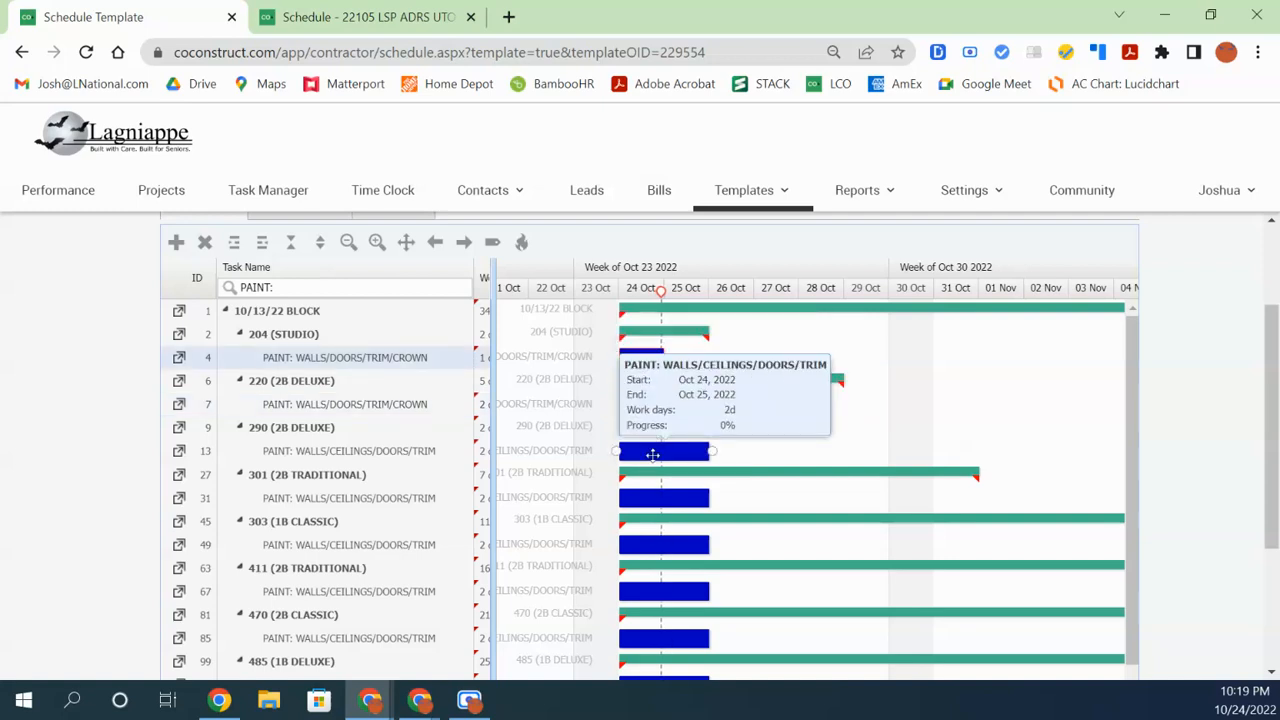
left_click(655, 453)
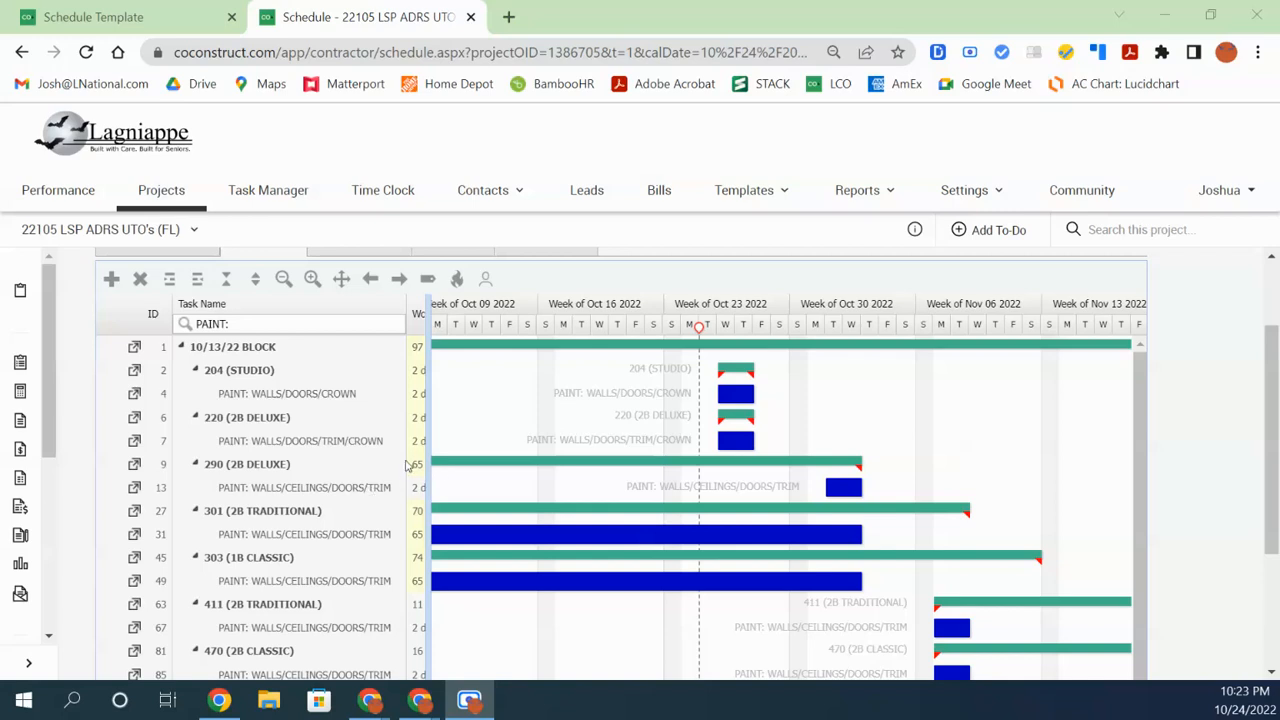
left_click_drag(430, 463, 458, 463)
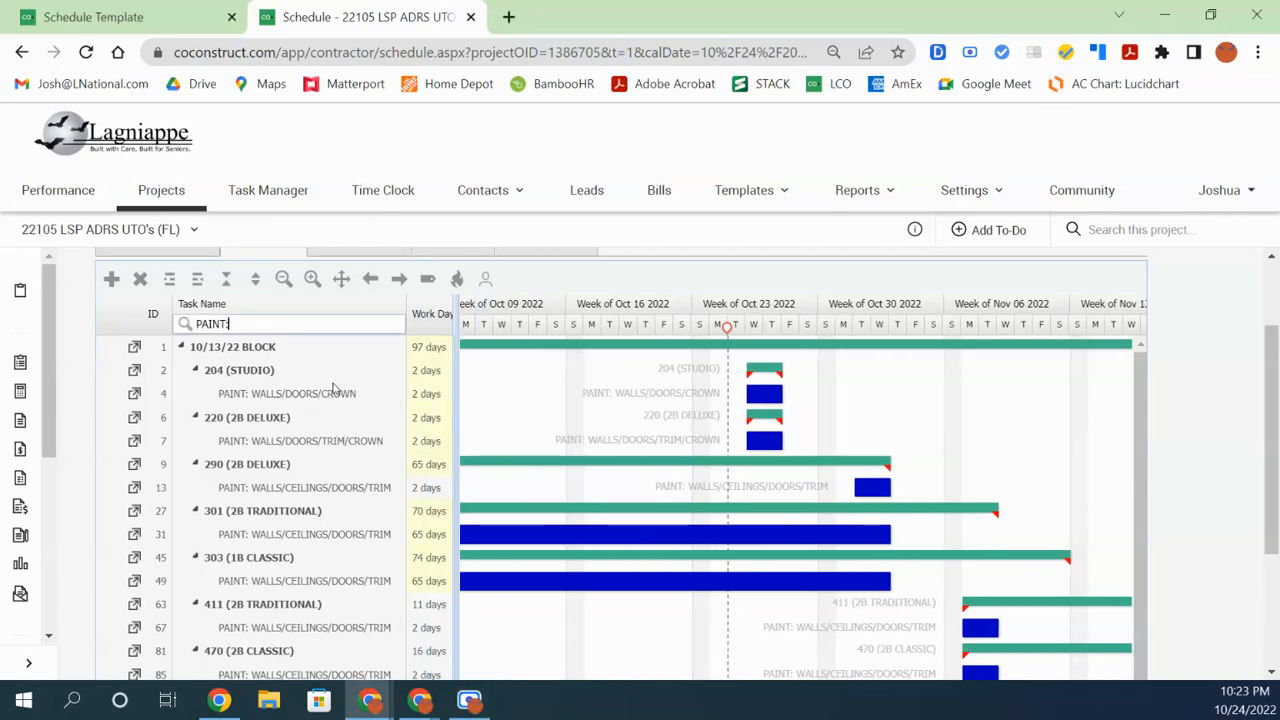
double_click(434, 396)
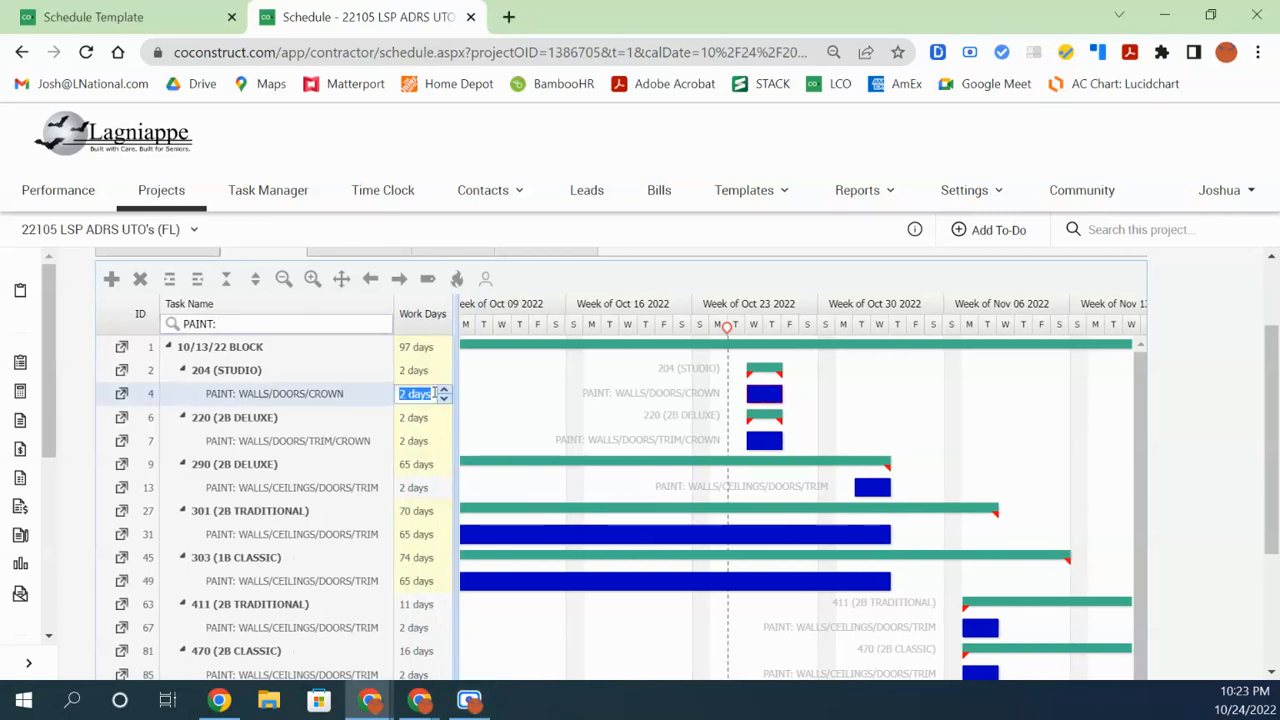
type("1")
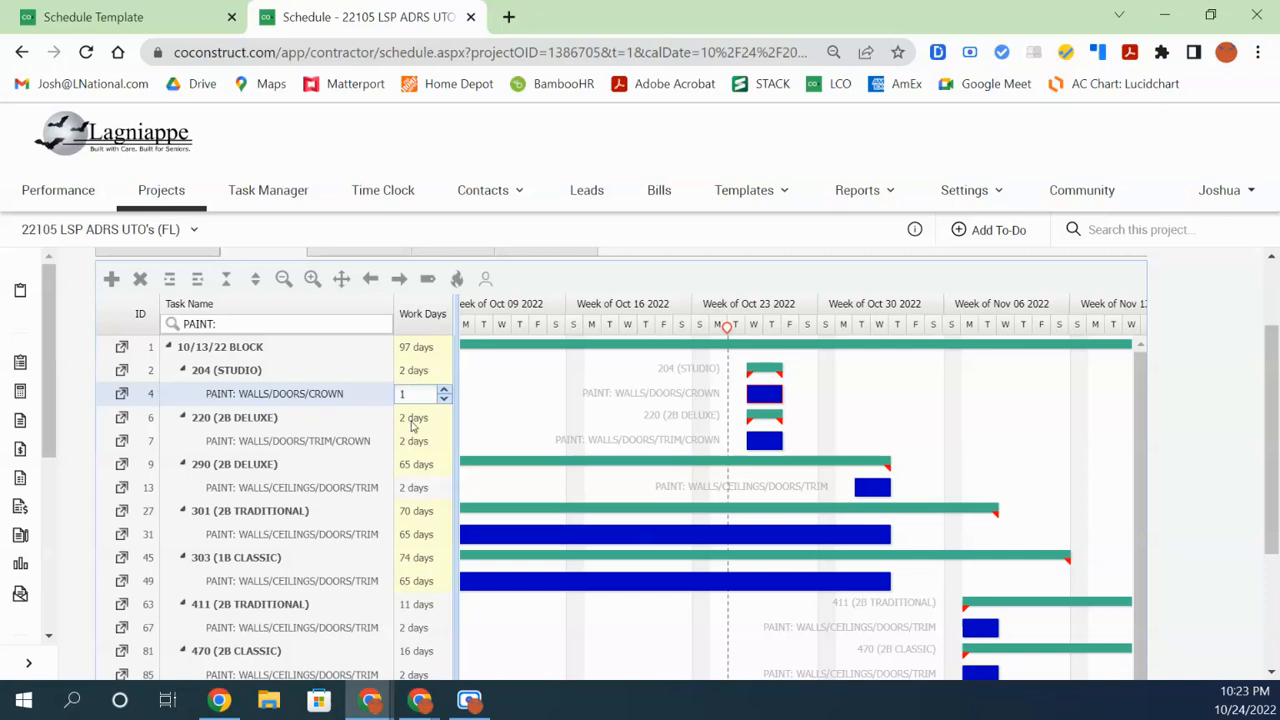
left_click(413, 424)
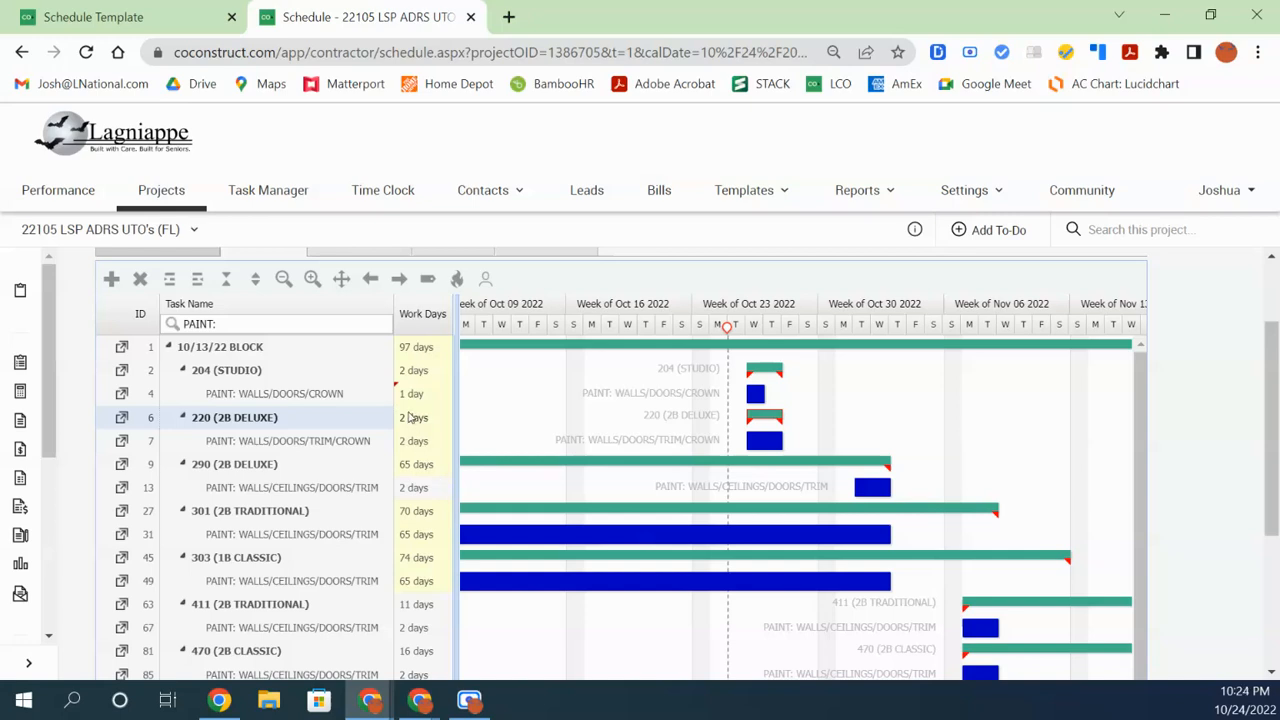
left_click(410, 443)
left_click(416, 490)
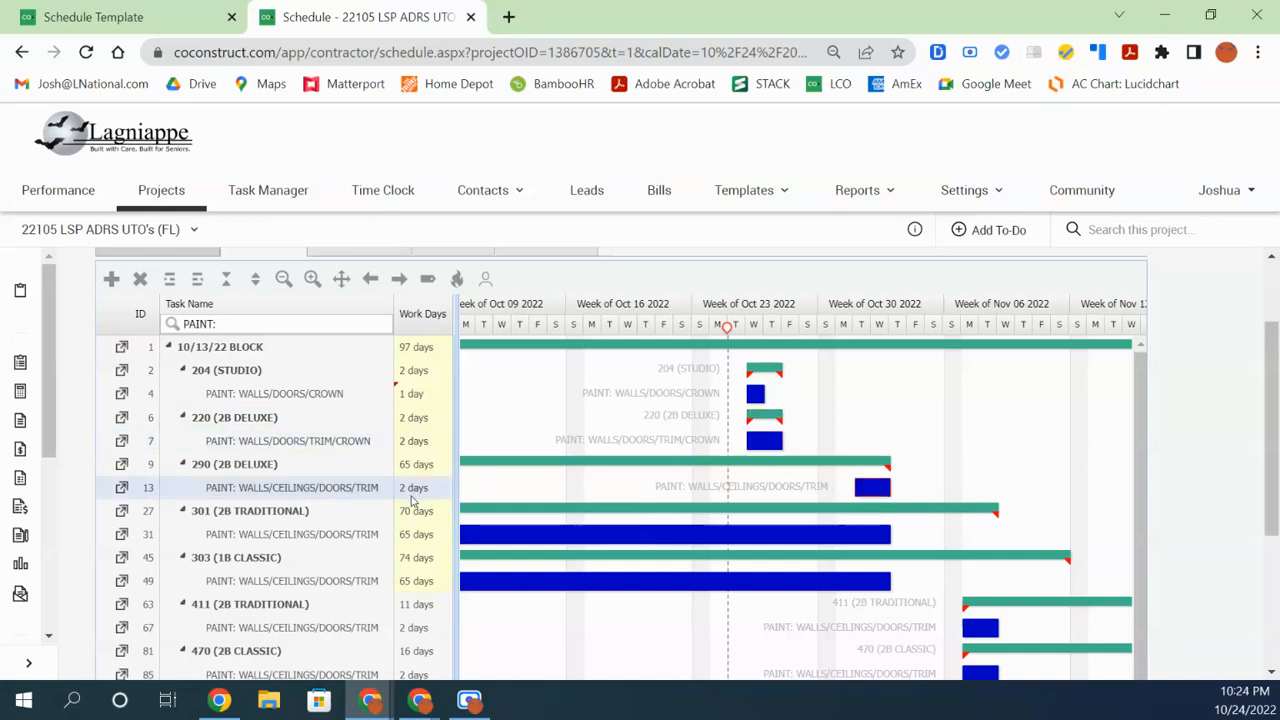
left_click(418, 465)
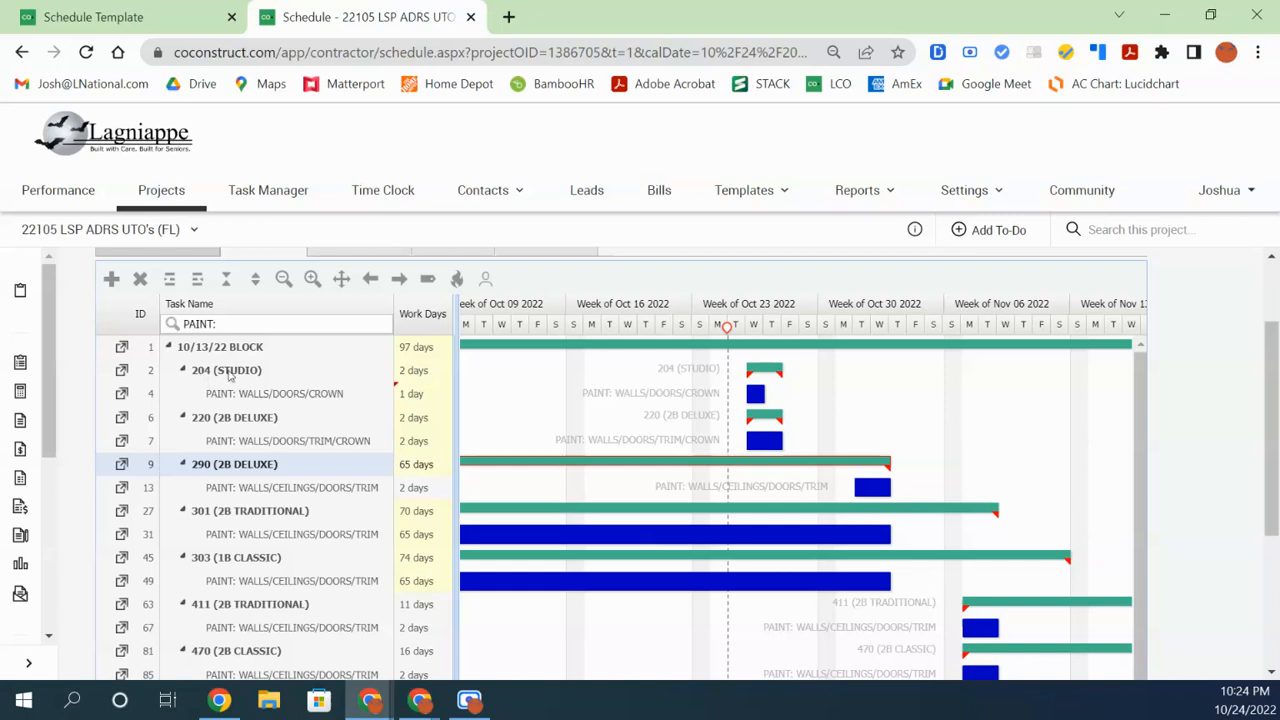
left_click(229, 373)
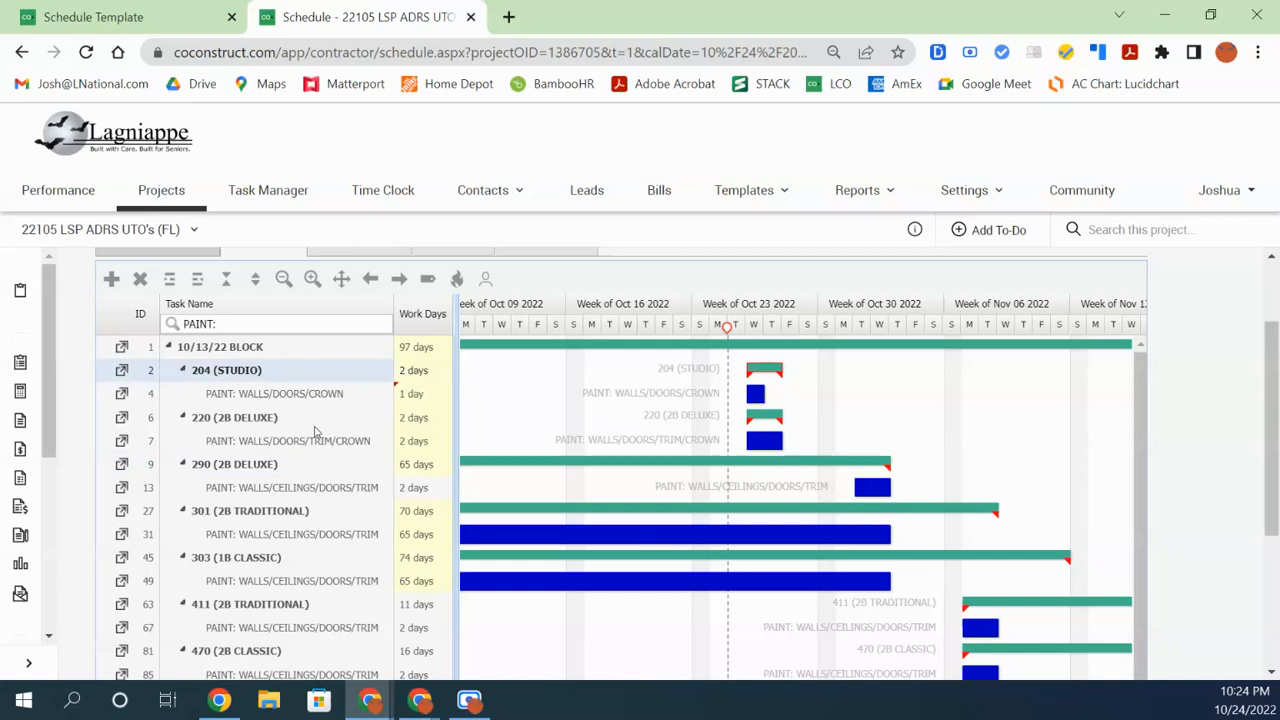
left_click(413, 421)
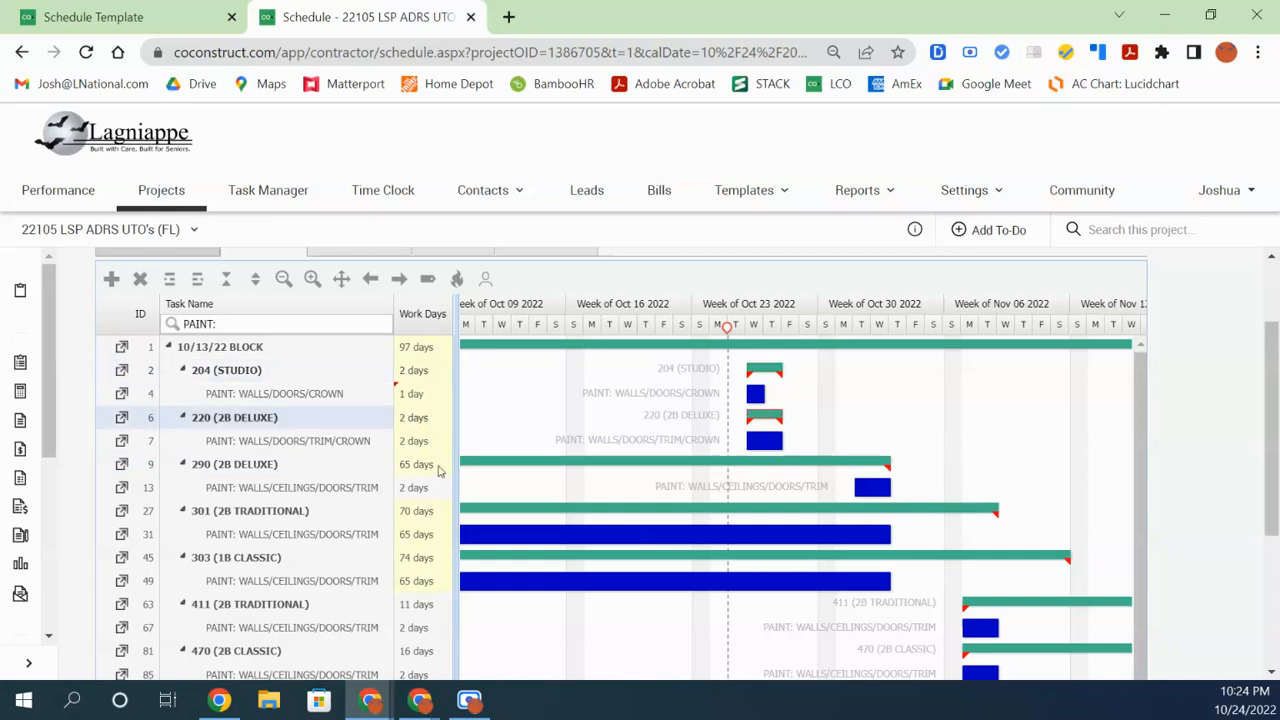
left_click(424, 472)
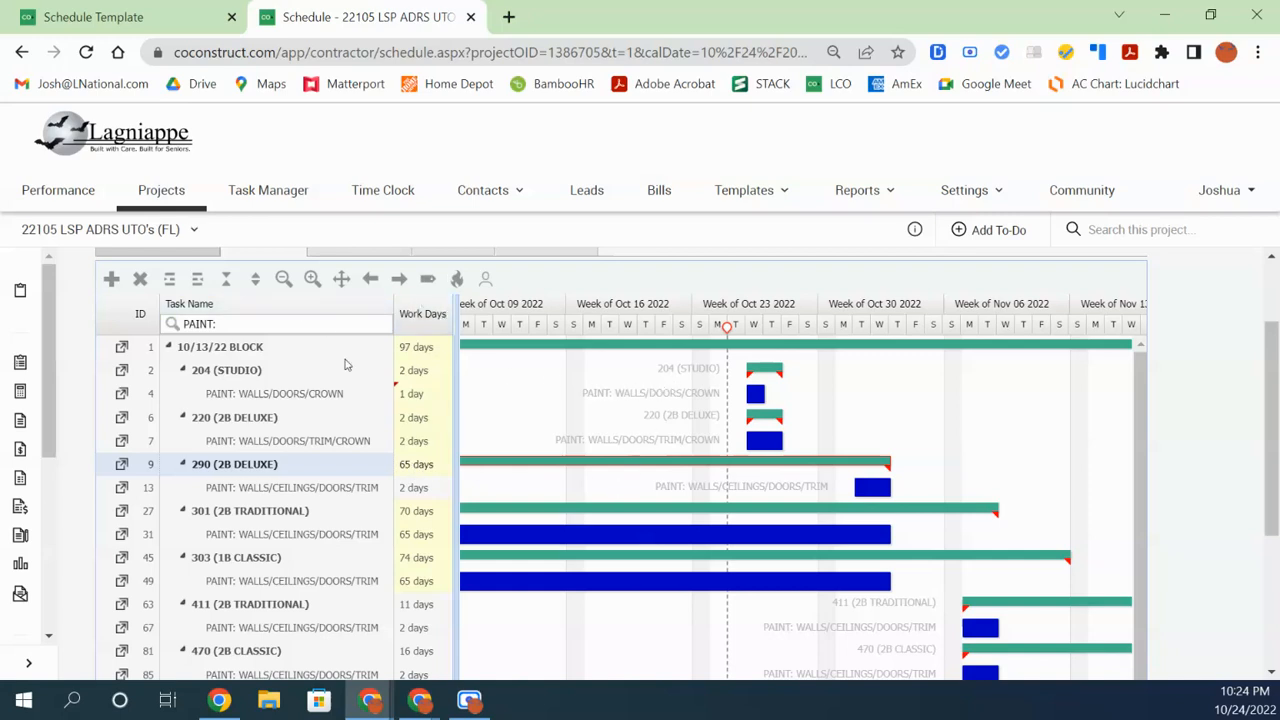
Zoom the 22105 project's Gantt timeline in to show individual dated days
left_click(312, 279)
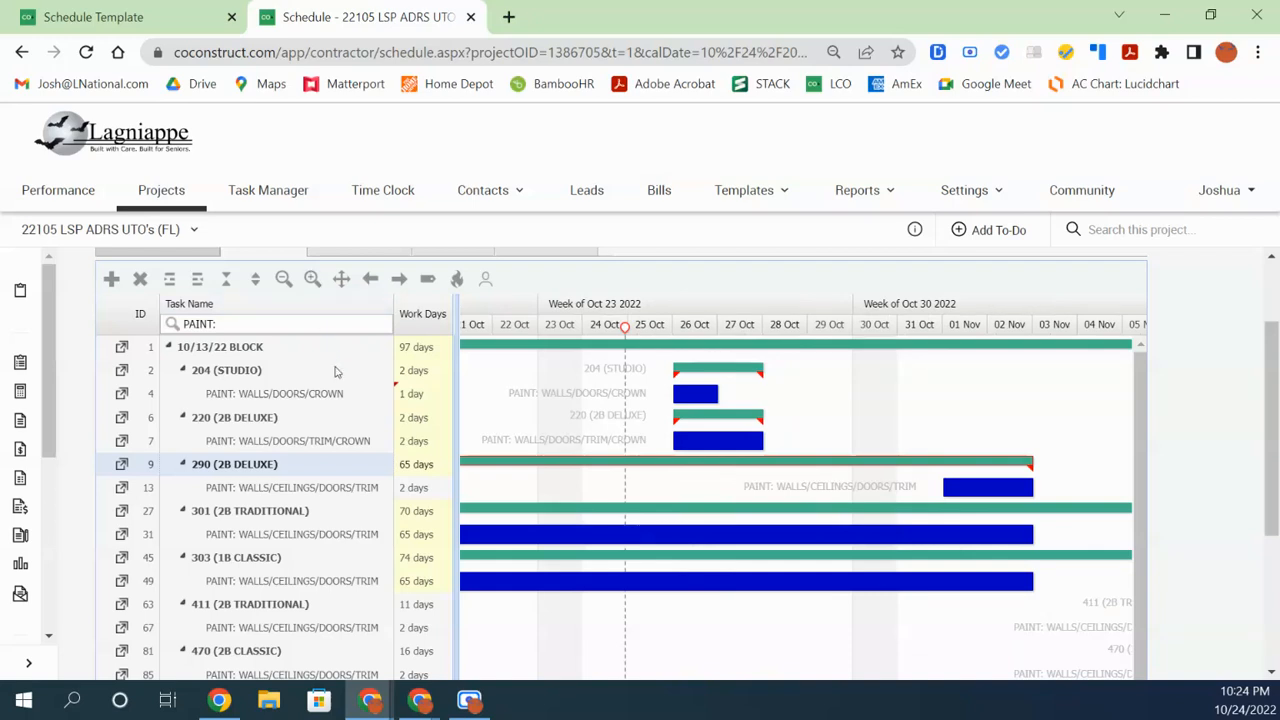
Set the 301 and 303 paint tasks (rows 31 and 49) to 2 work days each
double_click(418, 535)
type("2")
double_click(416, 588)
type("2")
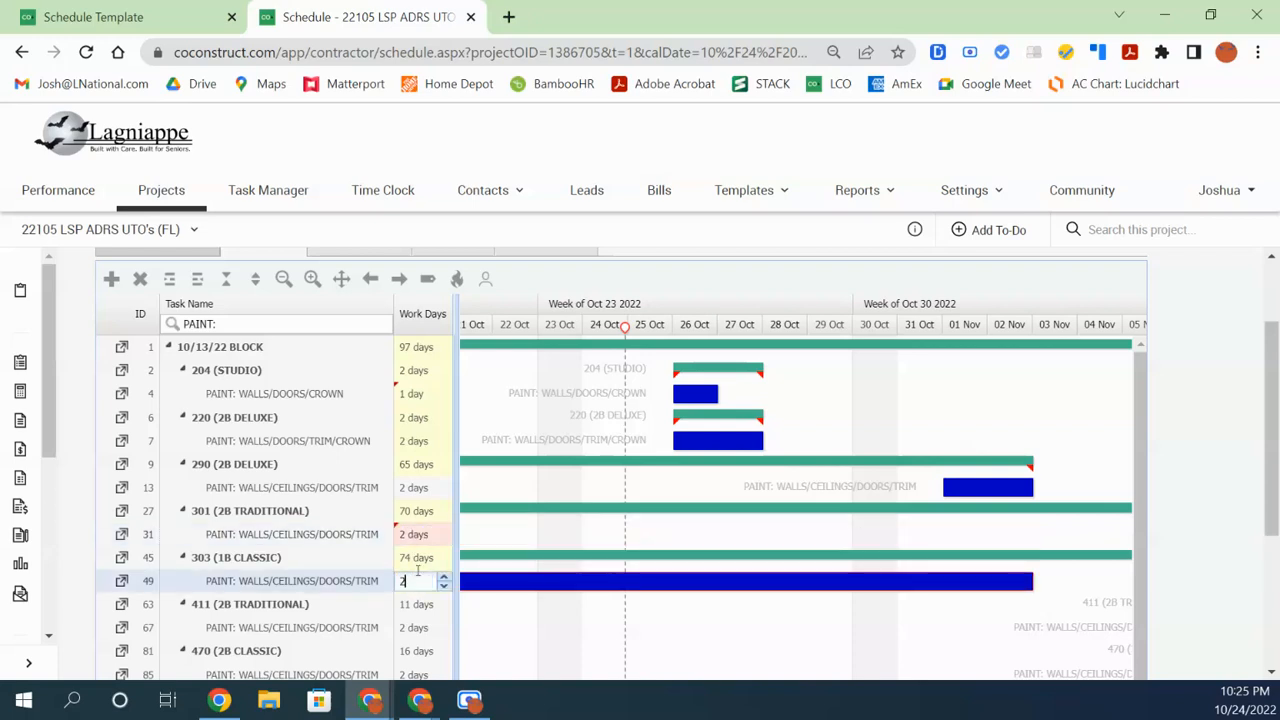
left_click(430, 490)
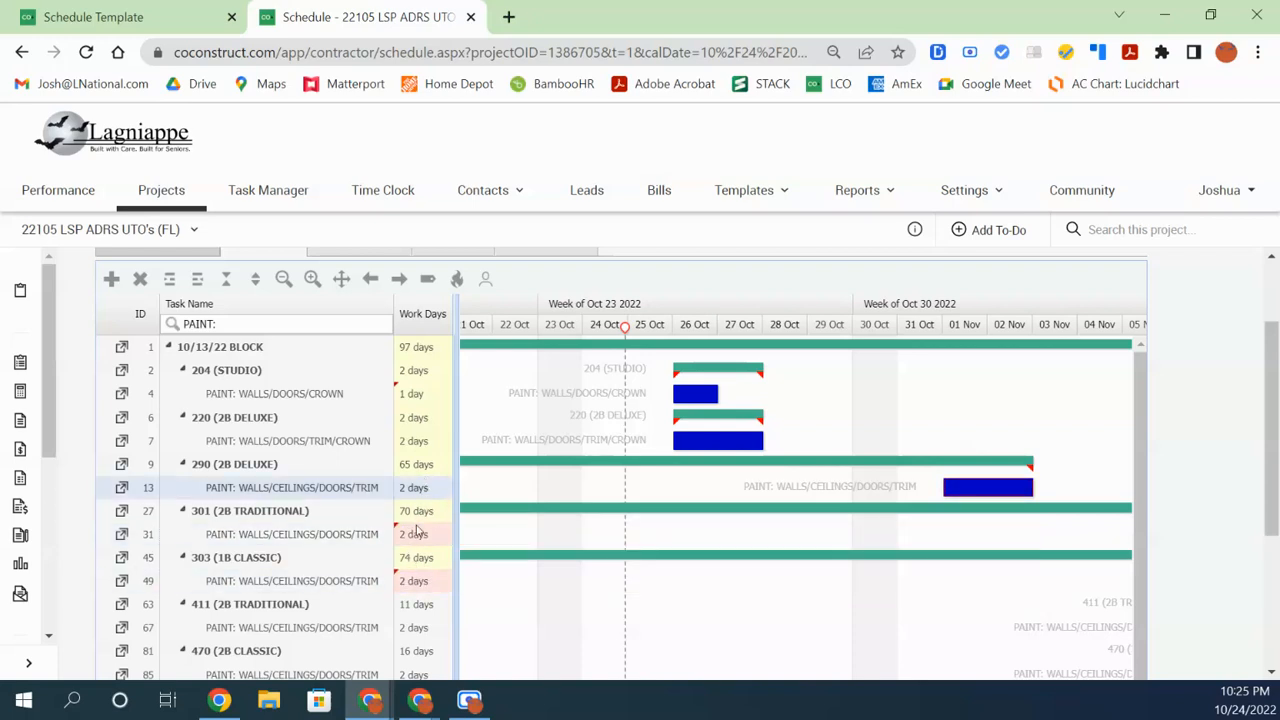
Copy row 13's 11/2/2022 finish date into the Finish cells of rows 31 and 49
left_click(430, 466)
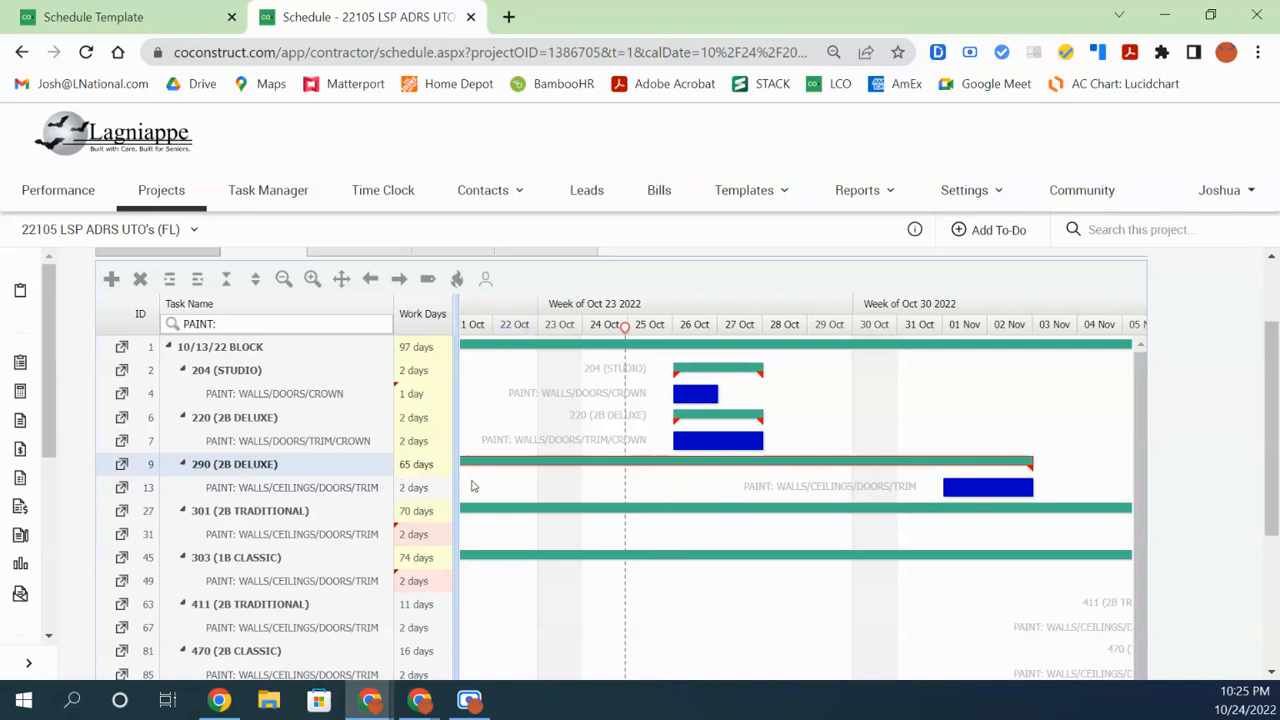
left_click_drag(456, 498, 612, 500)
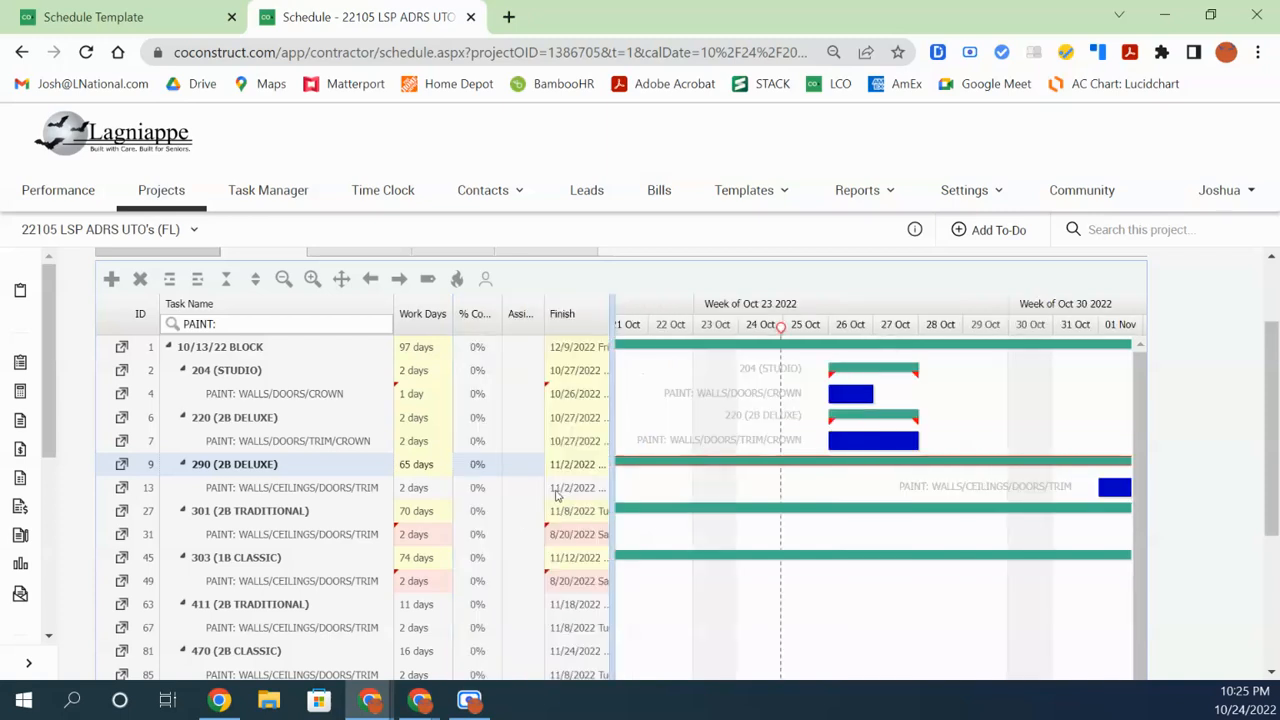
double_click(576, 492)
key("ctrl+c")
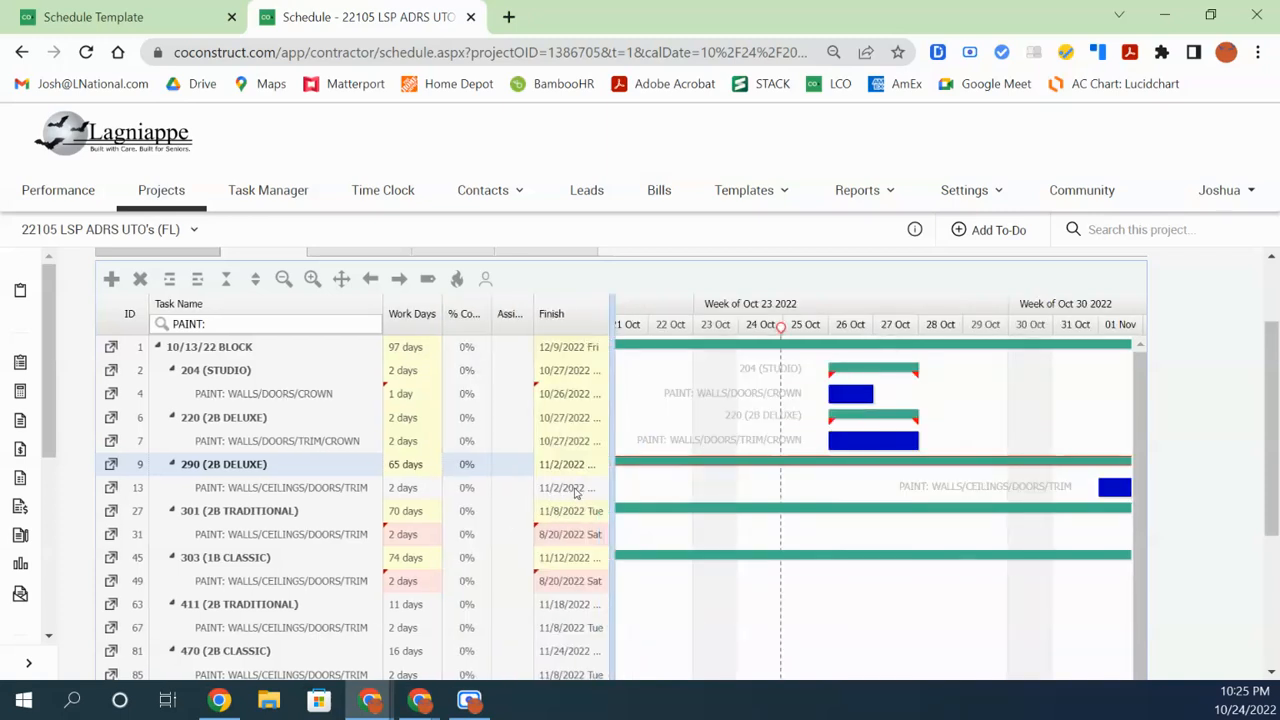
left_click(560, 561)
double_click(569, 535)
key("ctrl+v")
double_click(562, 581)
key("ctrl+v")
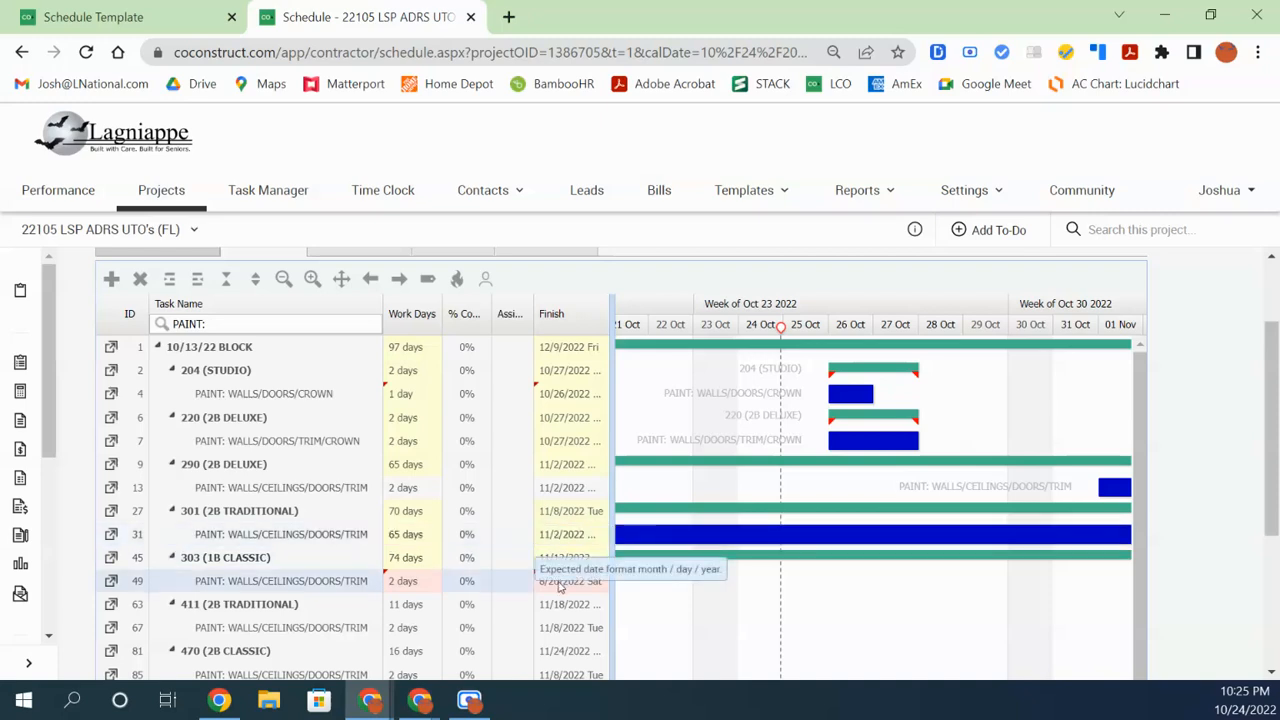
left_click(562, 557)
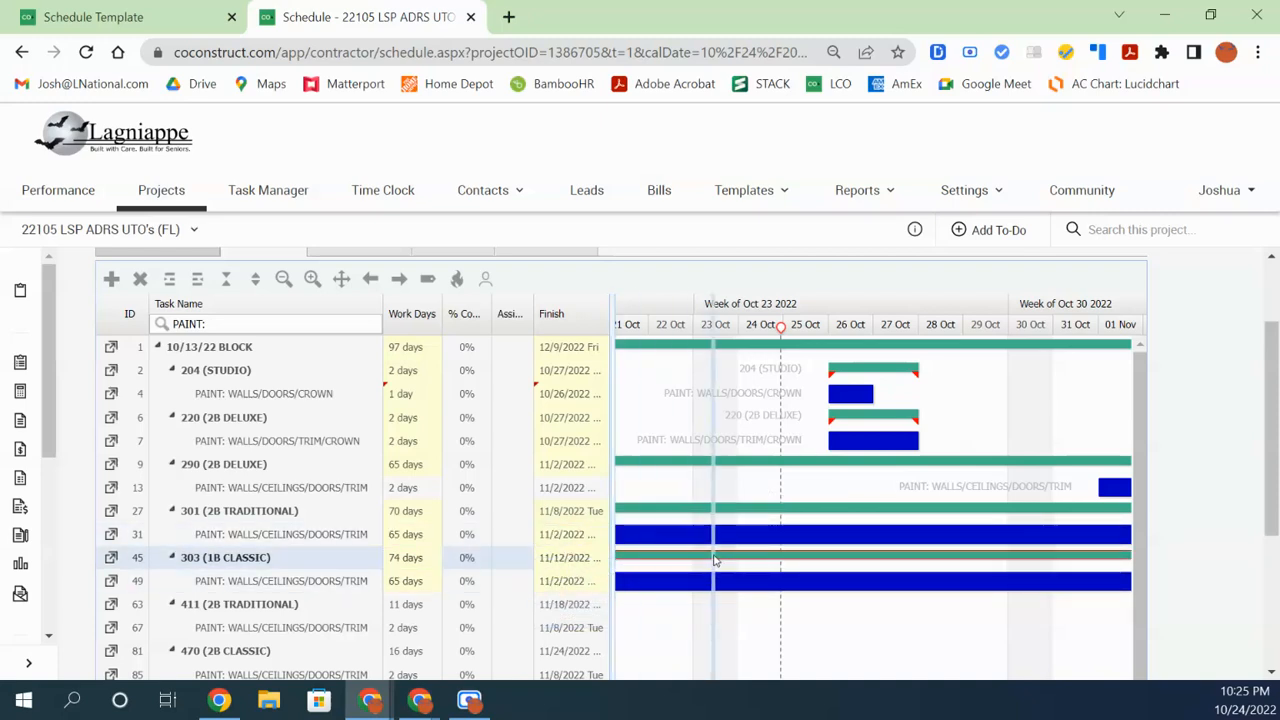
left_click_drag(463, 598, 861, 545)
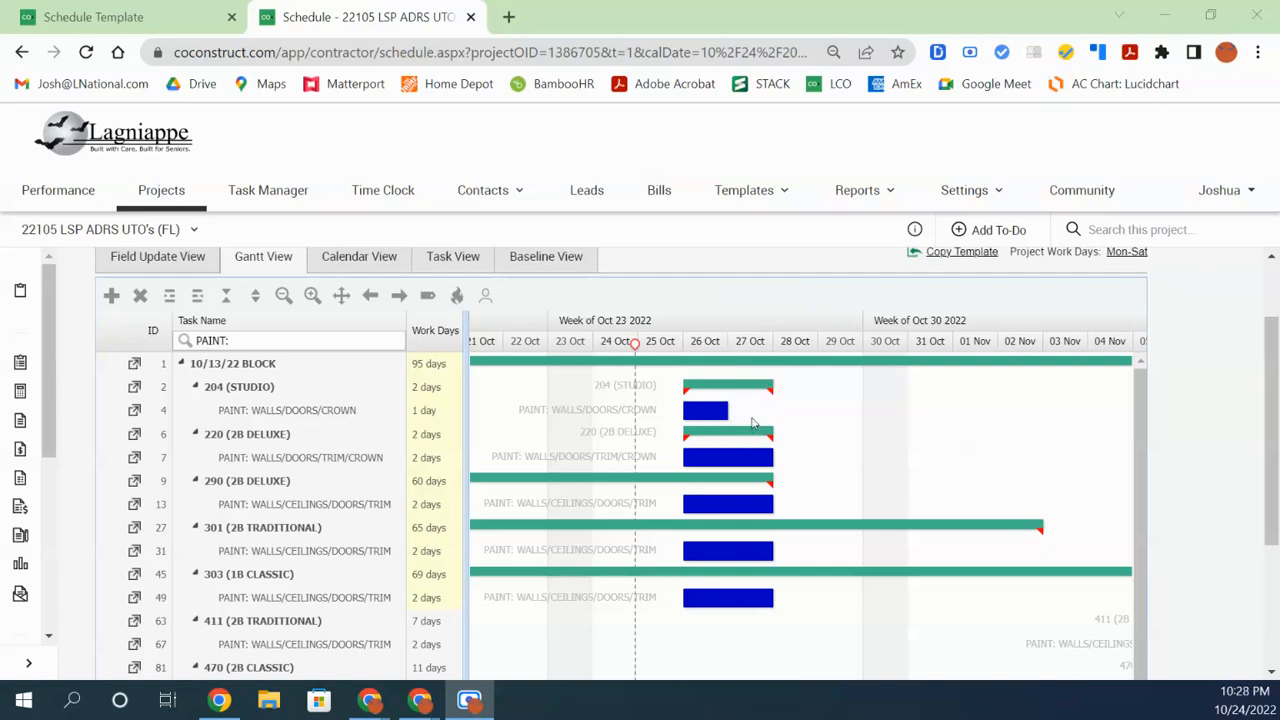
Move the 204 crown paint bar to 28 Oct, then back to 27 Oct, and widen the chart
mouse_move(707, 413)
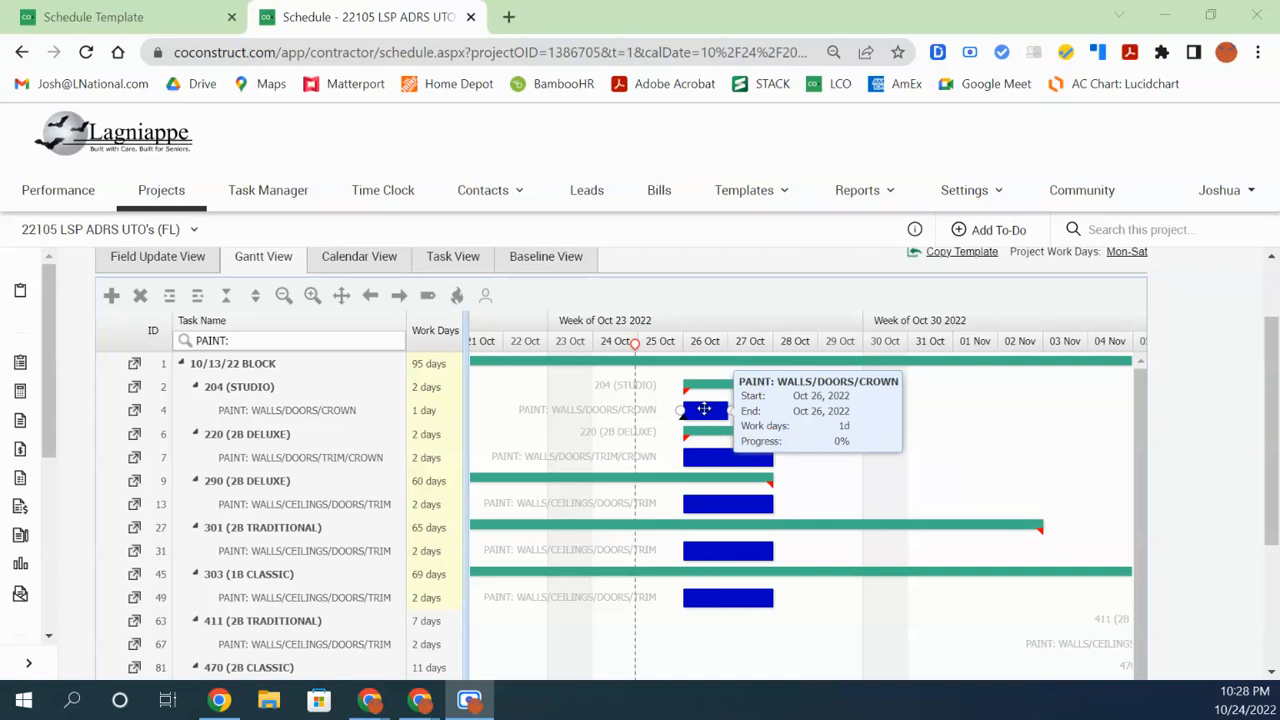
left_click_drag(707, 411, 782, 416)
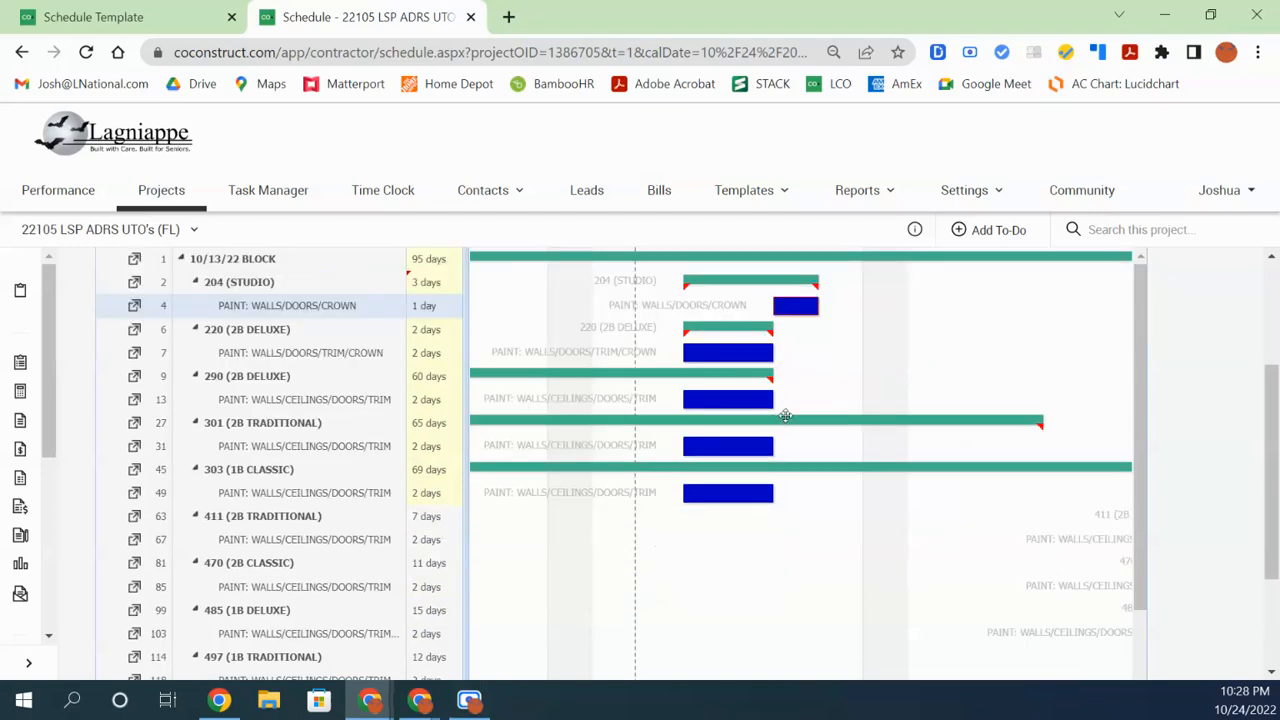
left_click_drag(797, 306, 716, 321)
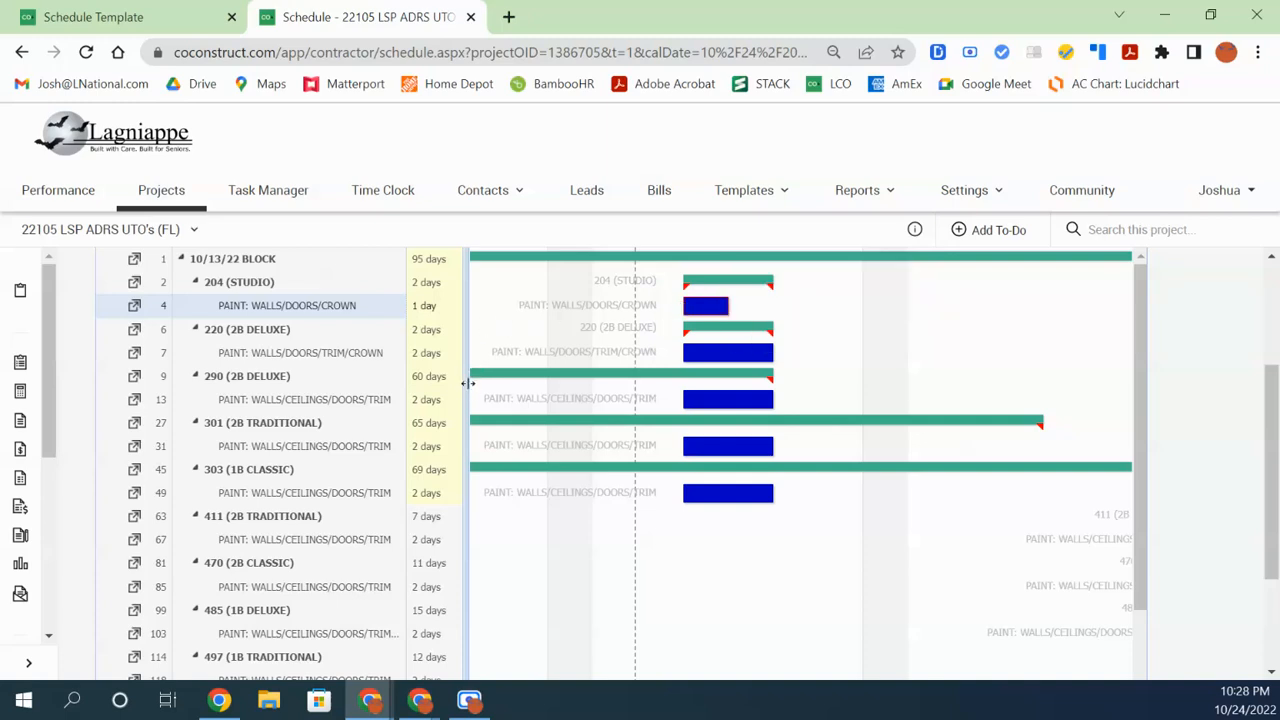
left_click_drag(467, 383, 449, 398)
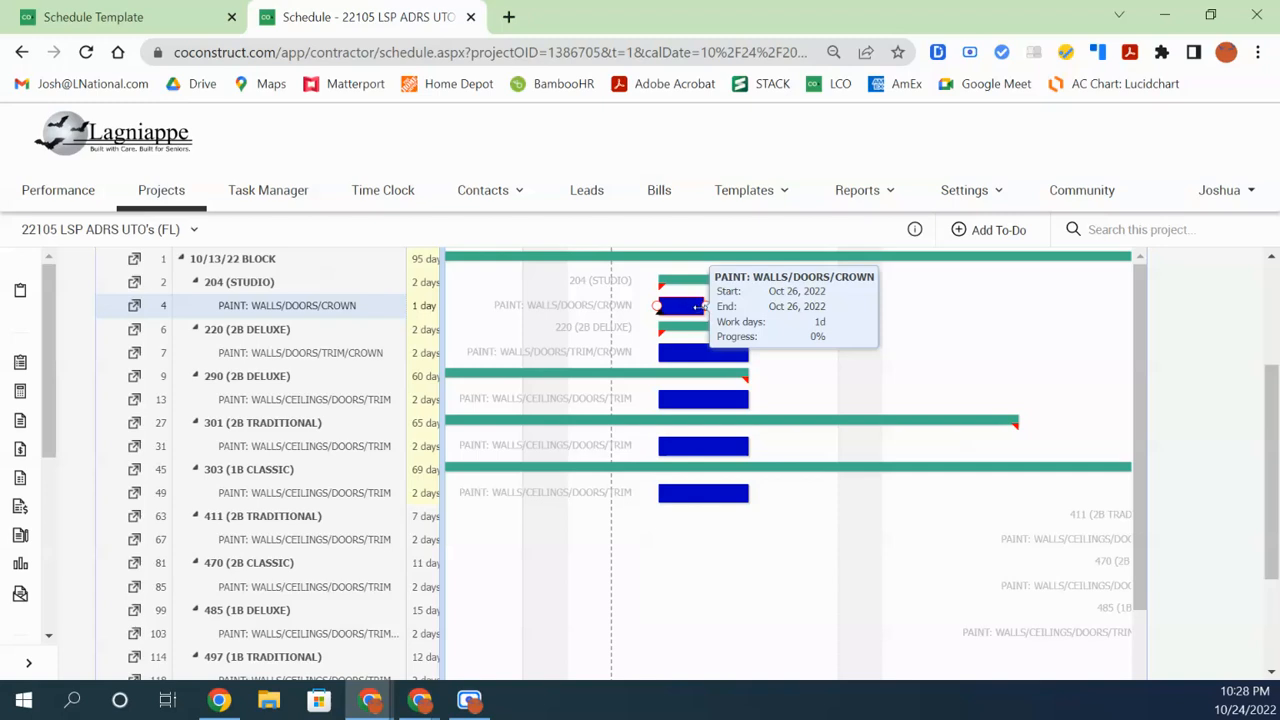
Resize and shift the crown paint bar, leaving it at 1 day on Oct 26
left_click_drag(697, 306, 770, 316)
left_click_drag(771, 308, 648, 305)
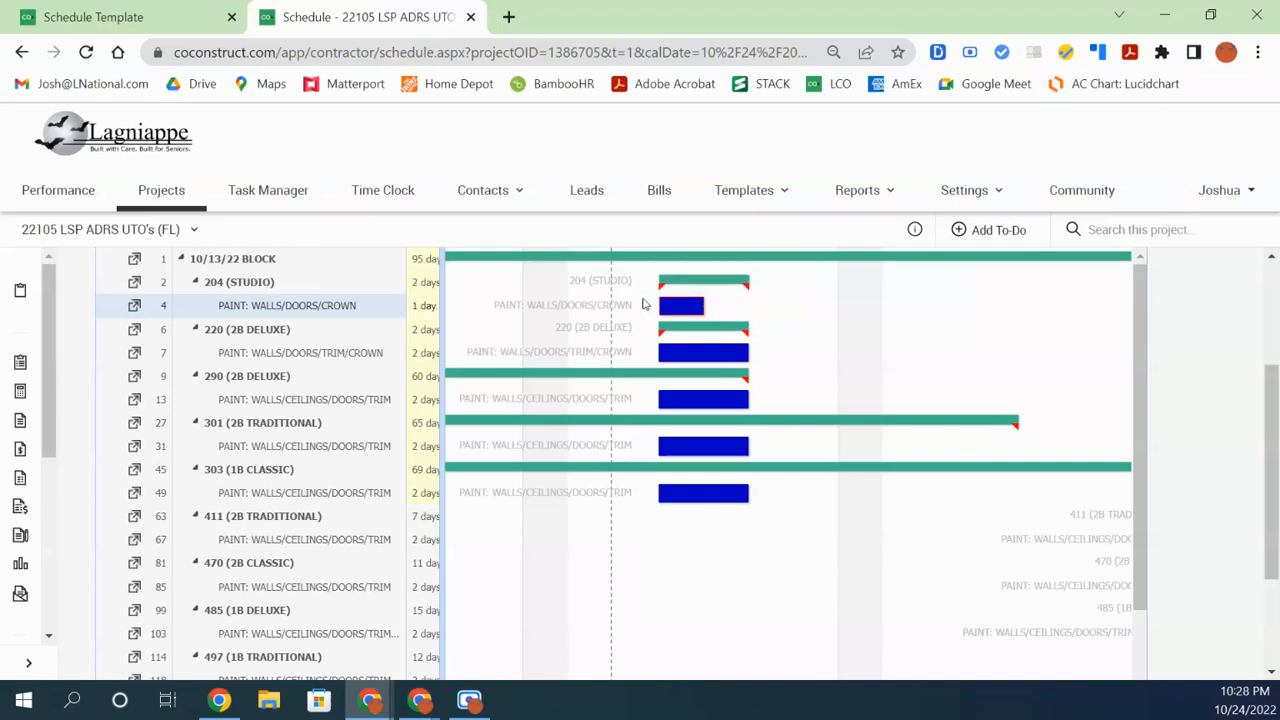
mouse_move(662, 306)
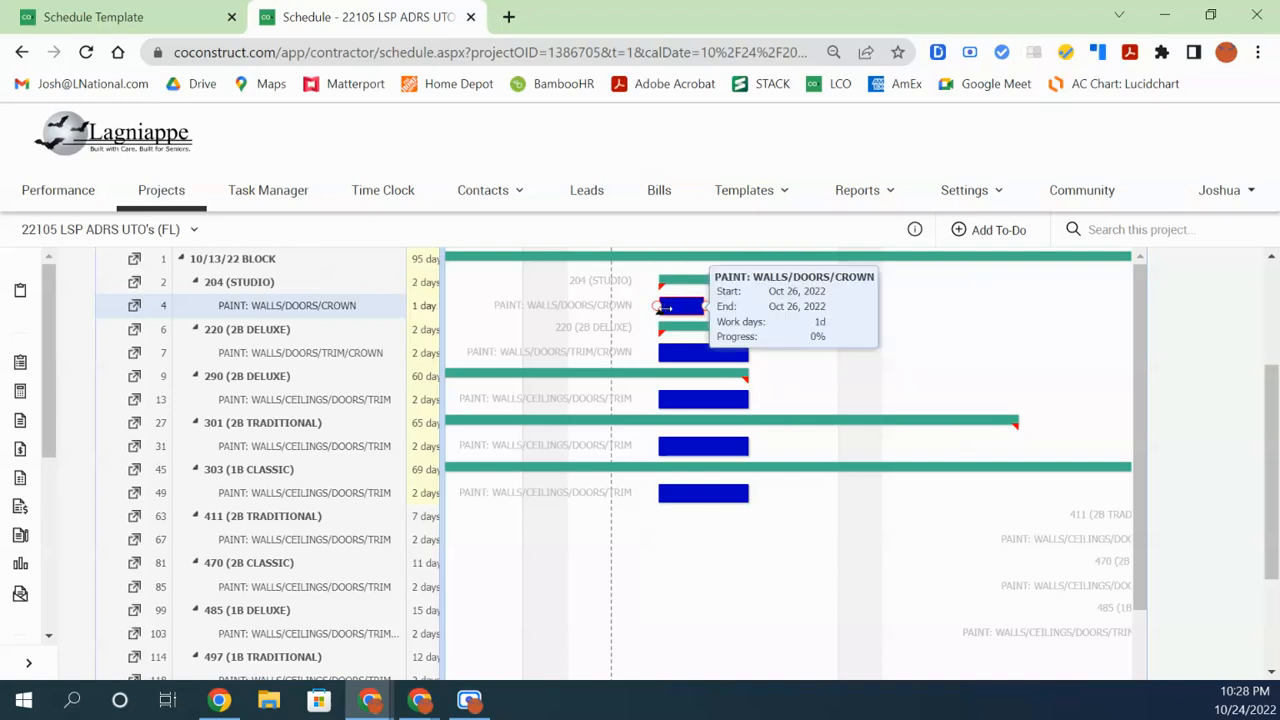
left_click_drag(660, 308, 621, 308)
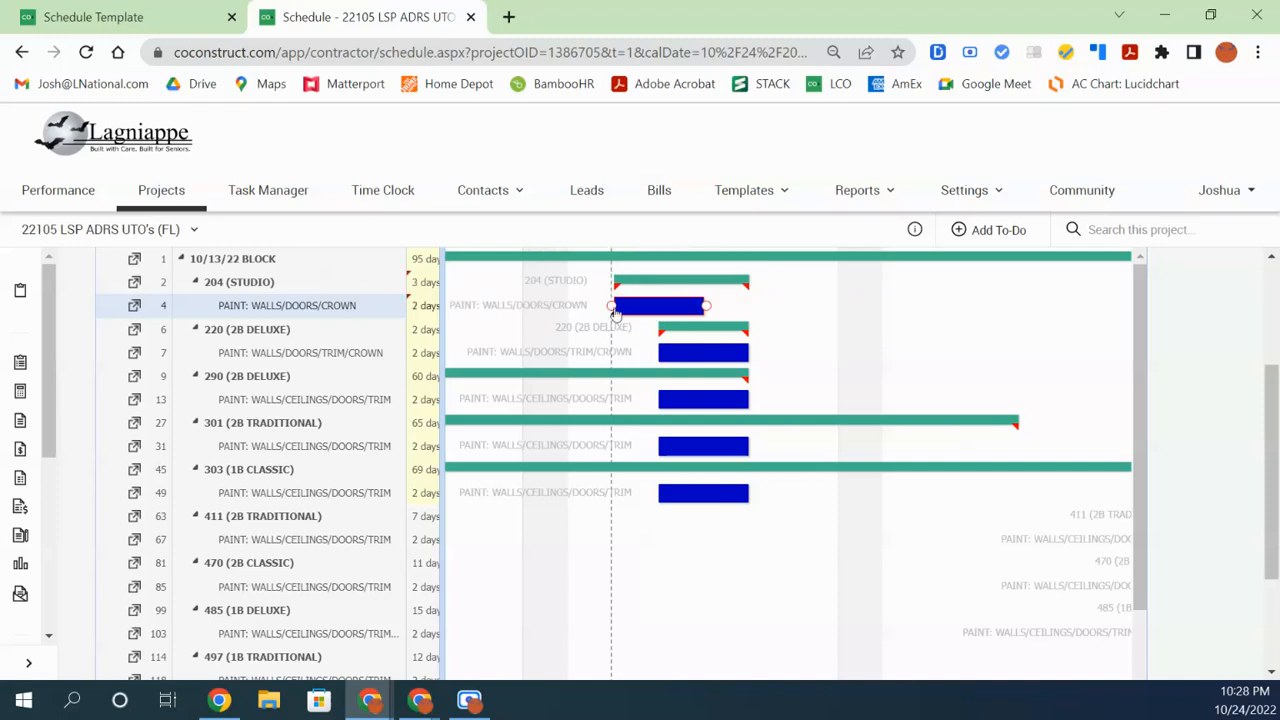
left_click_drag(619, 306, 660, 308)
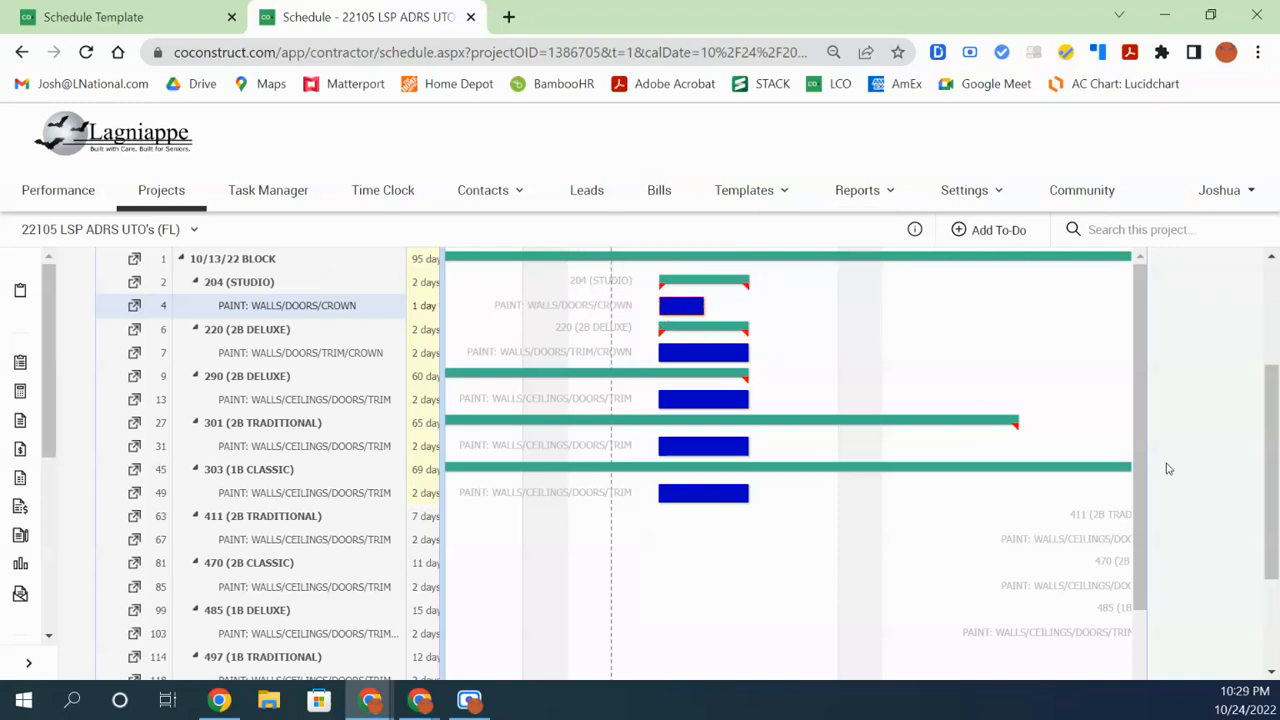
scroll(1180, 475, "up", 2)
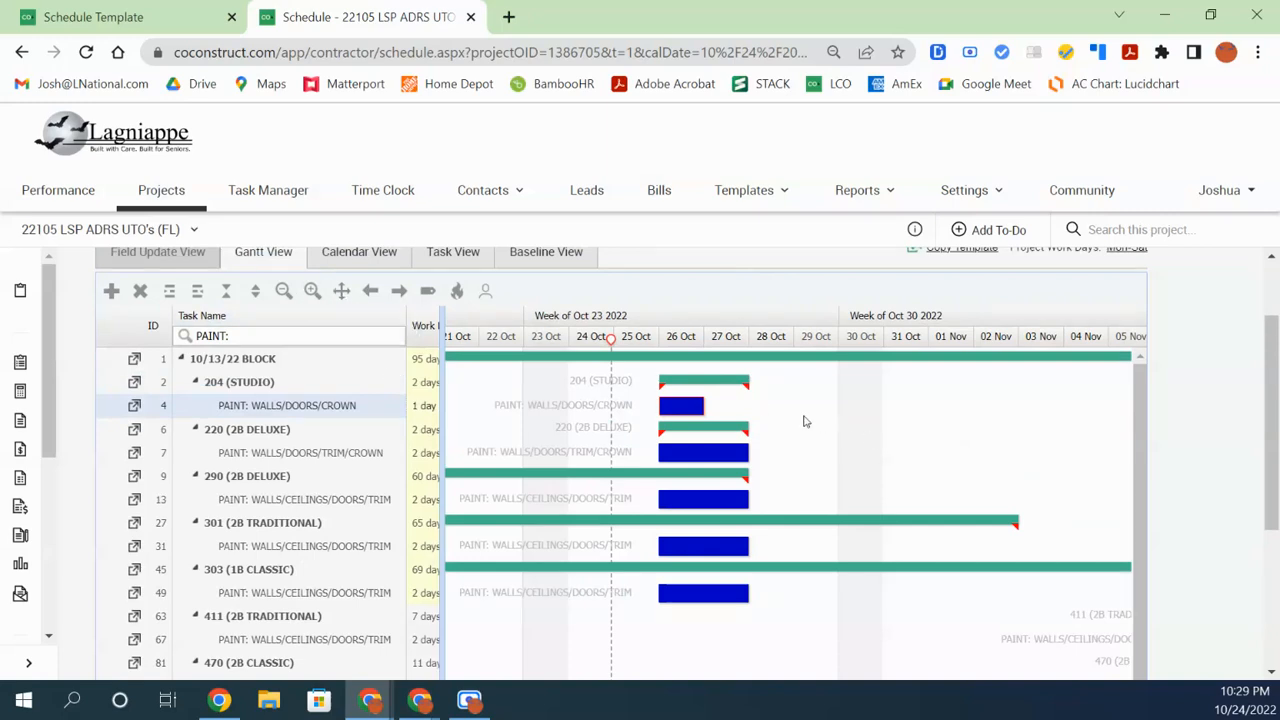
Drag the 204 crown paint bar's progress to 60%, then pull it back toward 20%
mouse_move(680, 405)
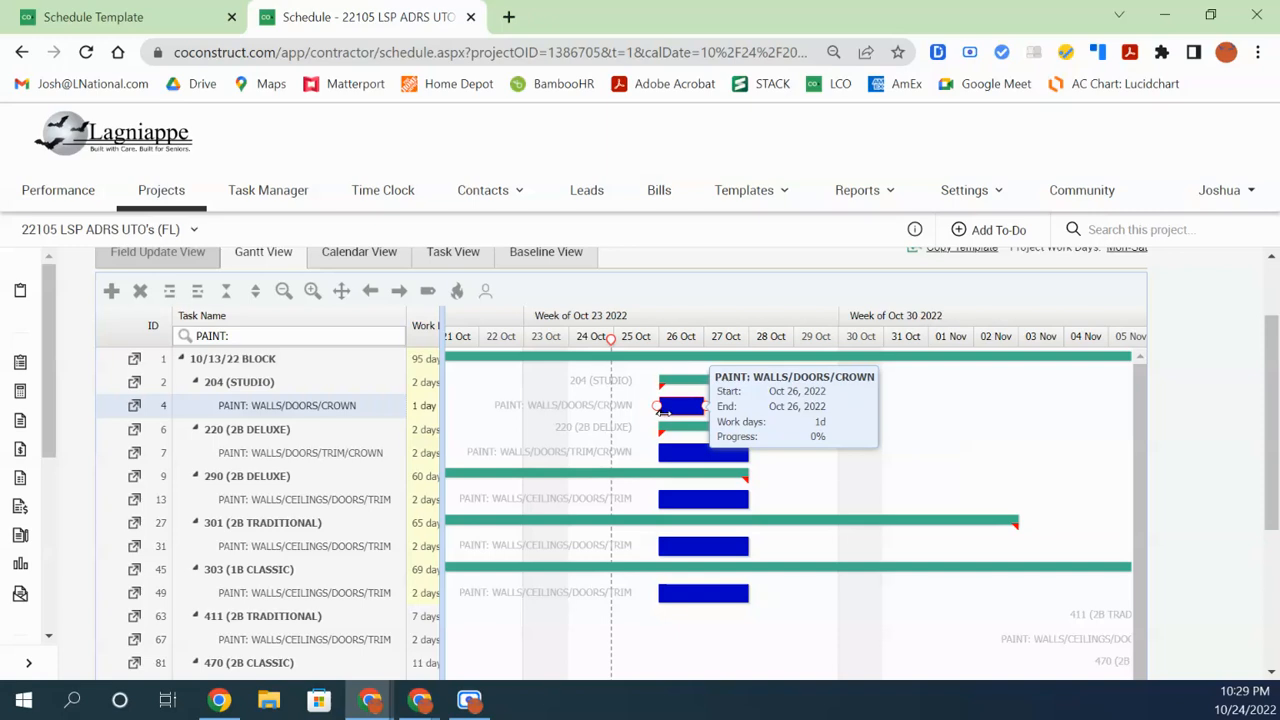
left_click_drag(663, 410, 686, 412)
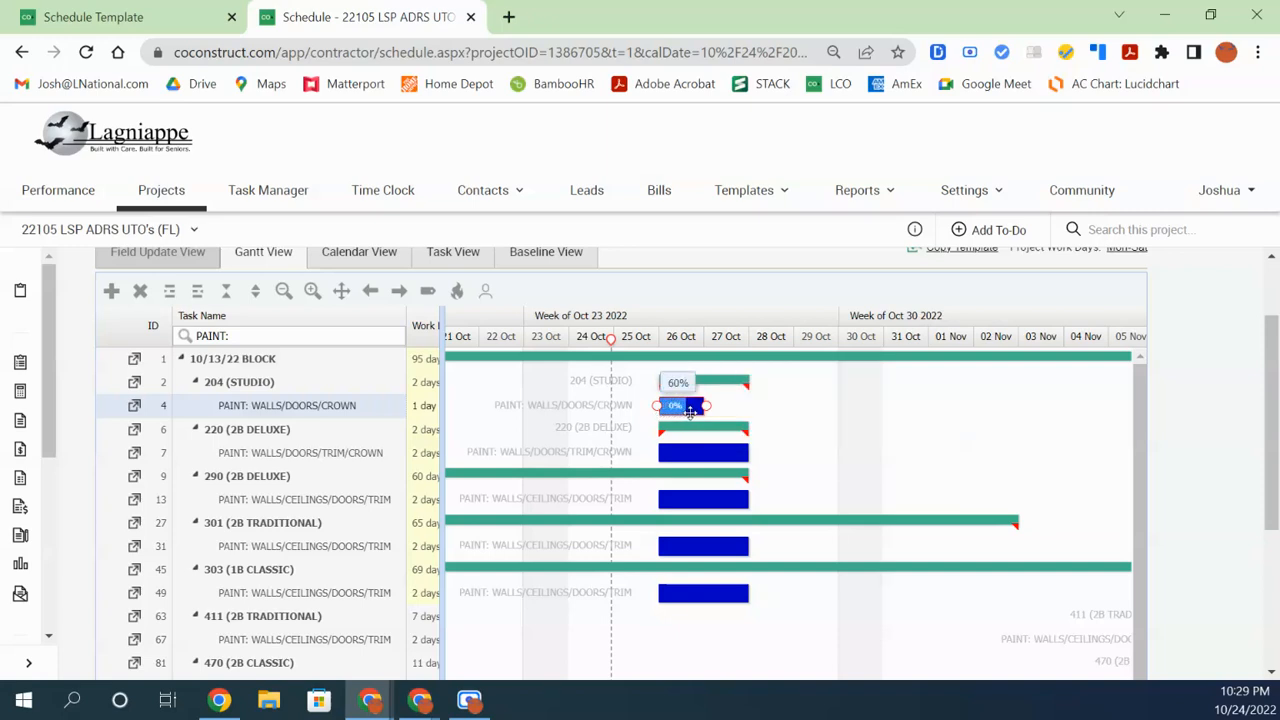
scroll(684, 440, "down", 1)
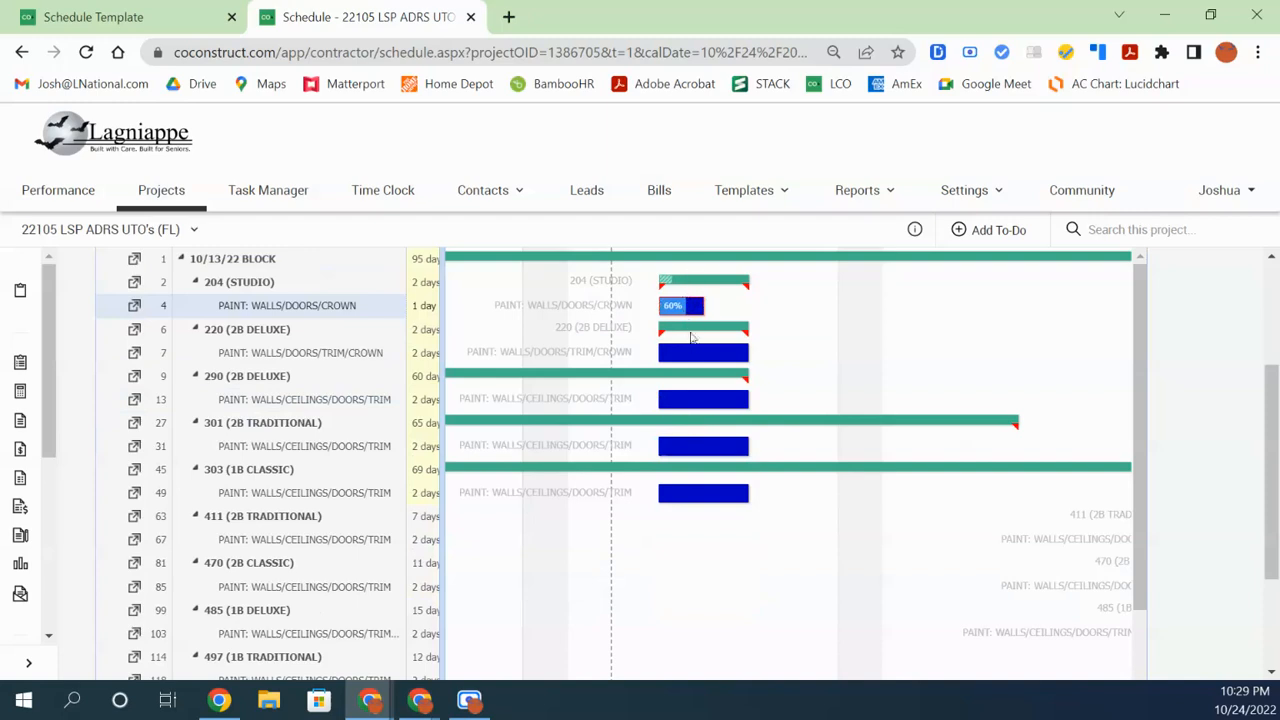
scroll(695, 345, "up", 1)
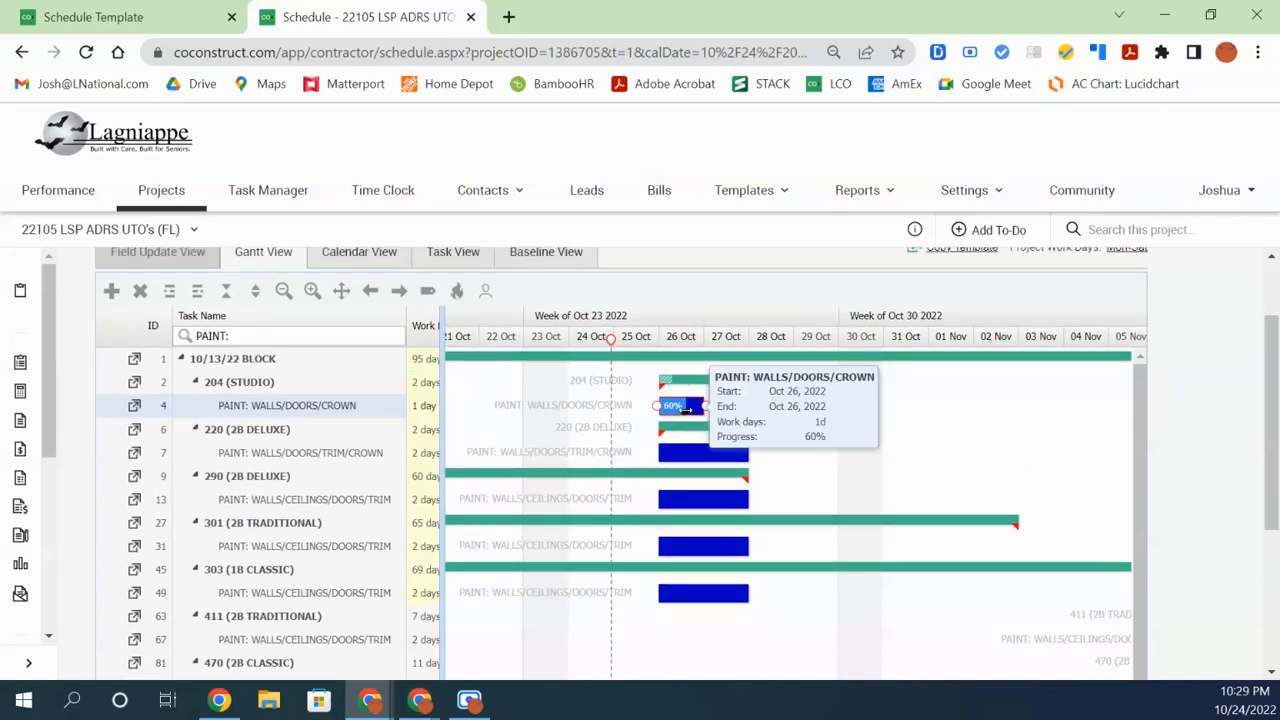
left_click_drag(686, 412, 660, 414)
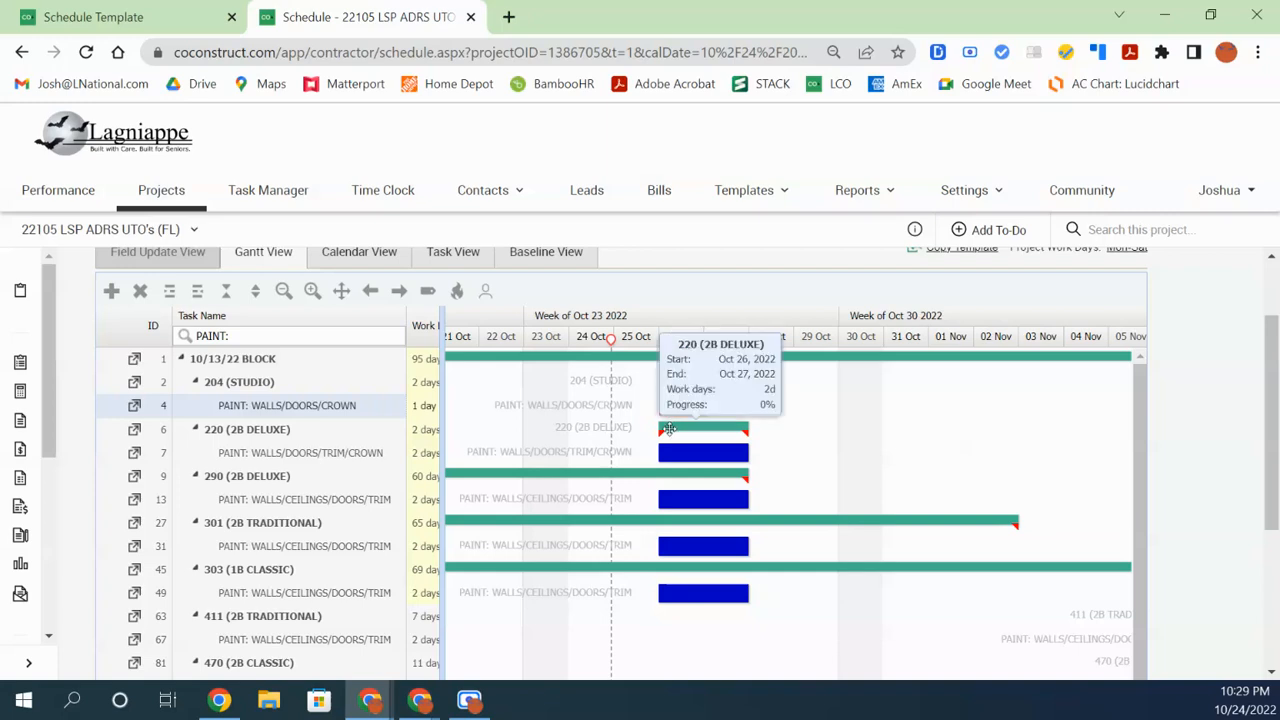
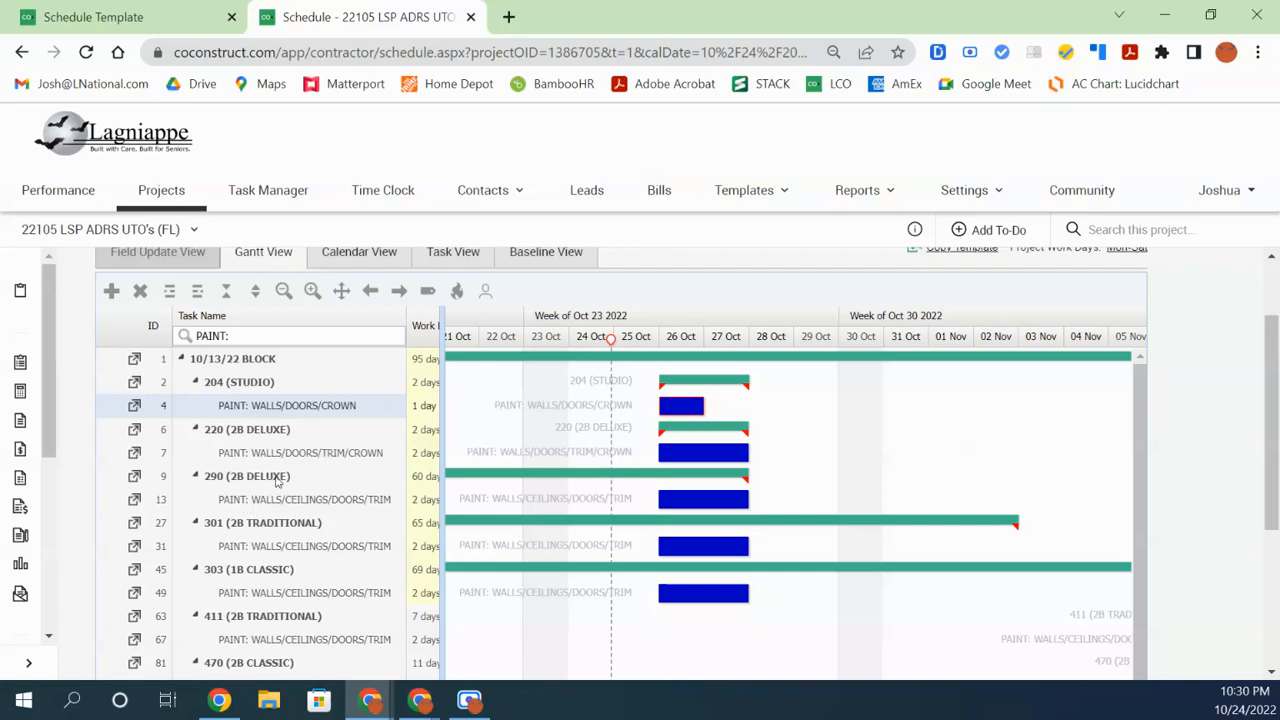
Move the 290 (2B DELUXE) unit up under unit 204, then back below unit 220
left_click(278, 481)
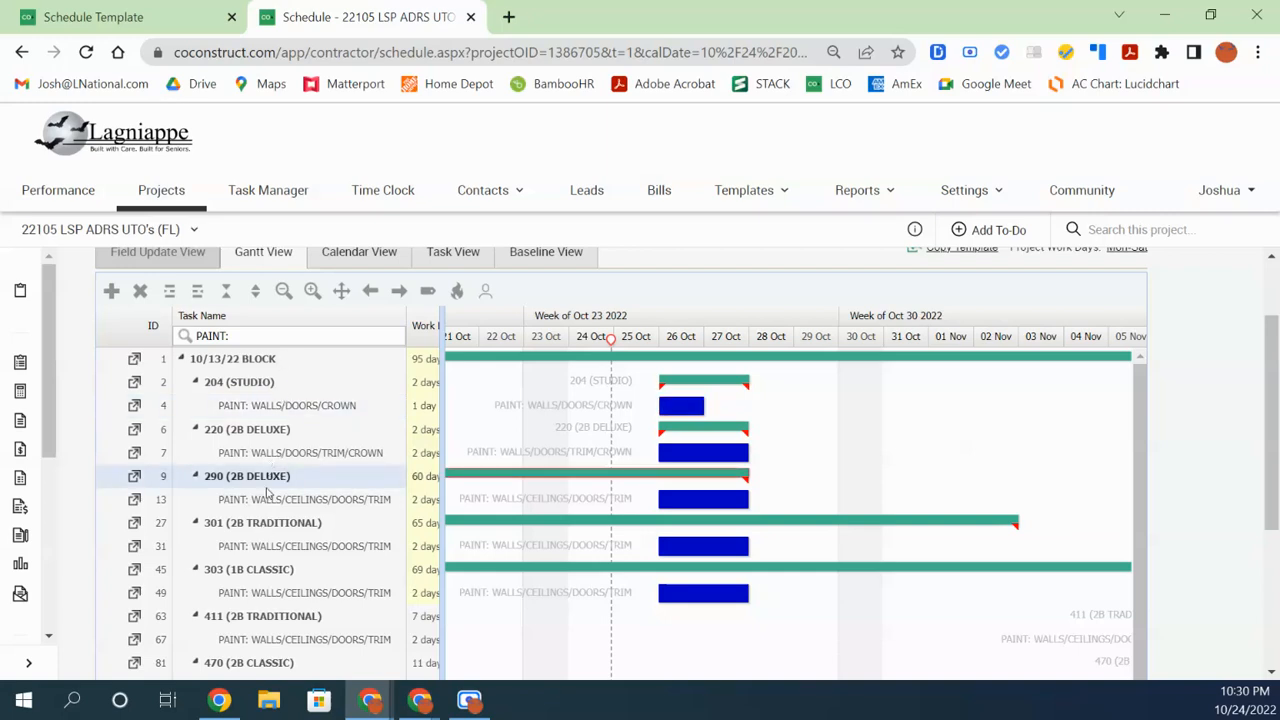
left_click_drag(270, 483, 270, 436)
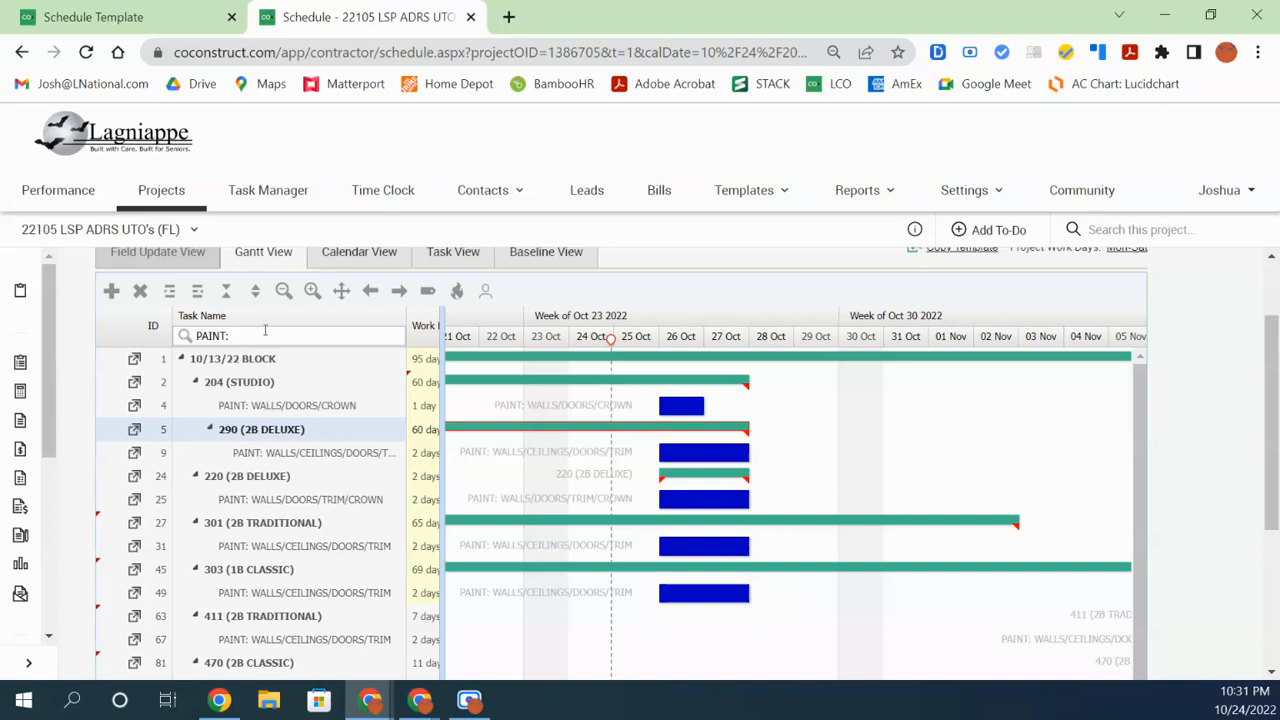
left_click(200, 290)
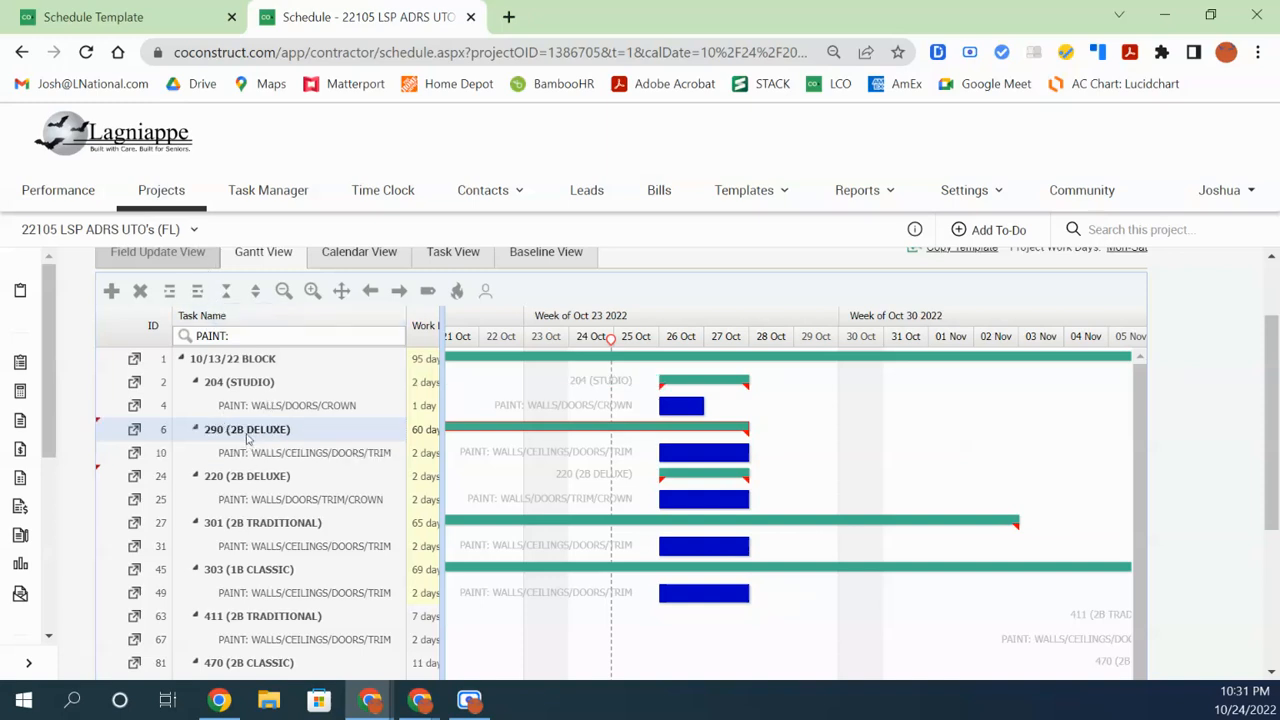
left_click_drag(248, 438, 250, 522)
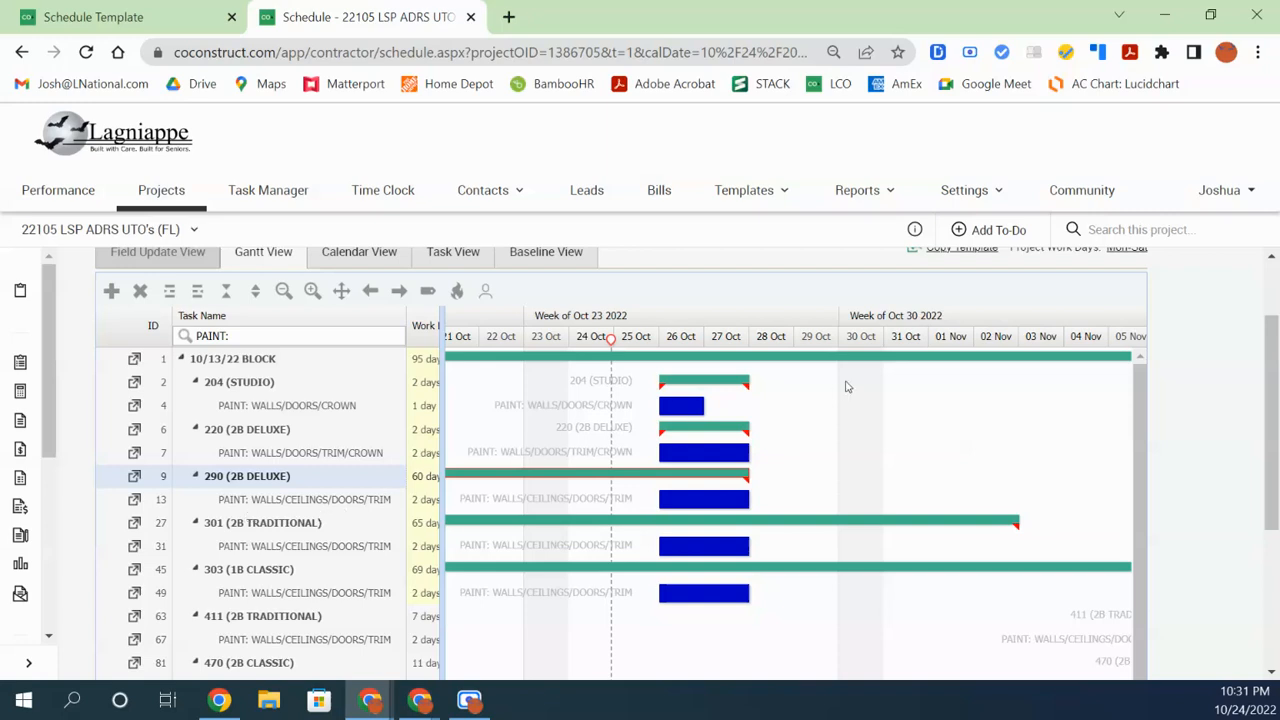
Link the paint tasks 204 → 220 → 290 → 301 → 303 finish-to-start
mouse_move(684, 410)
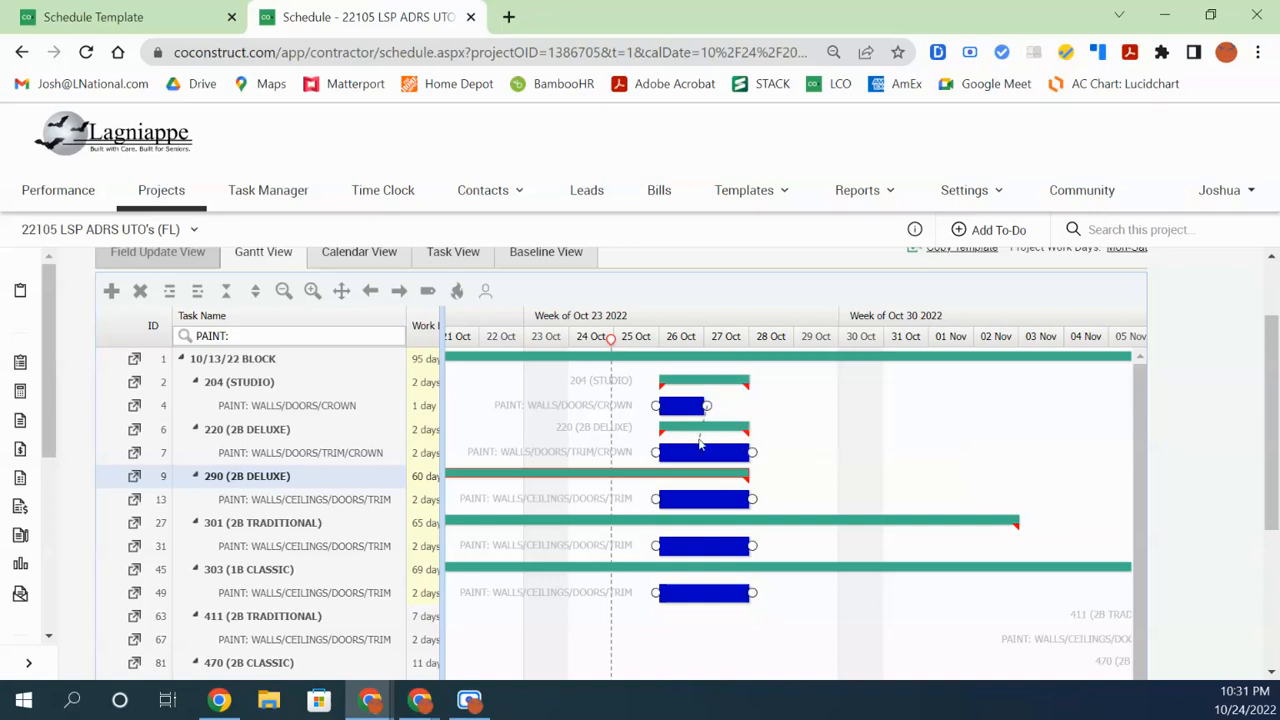
mouse_move(700, 444)
left_mouse_down()
mouse_move(669, 445)
mouse_move(973, 475)
mouse_move(1020, 425)
mouse_move(1000, 480)
mouse_move(957, 449)
mouse_move(658, 458)
left_mouse_up()
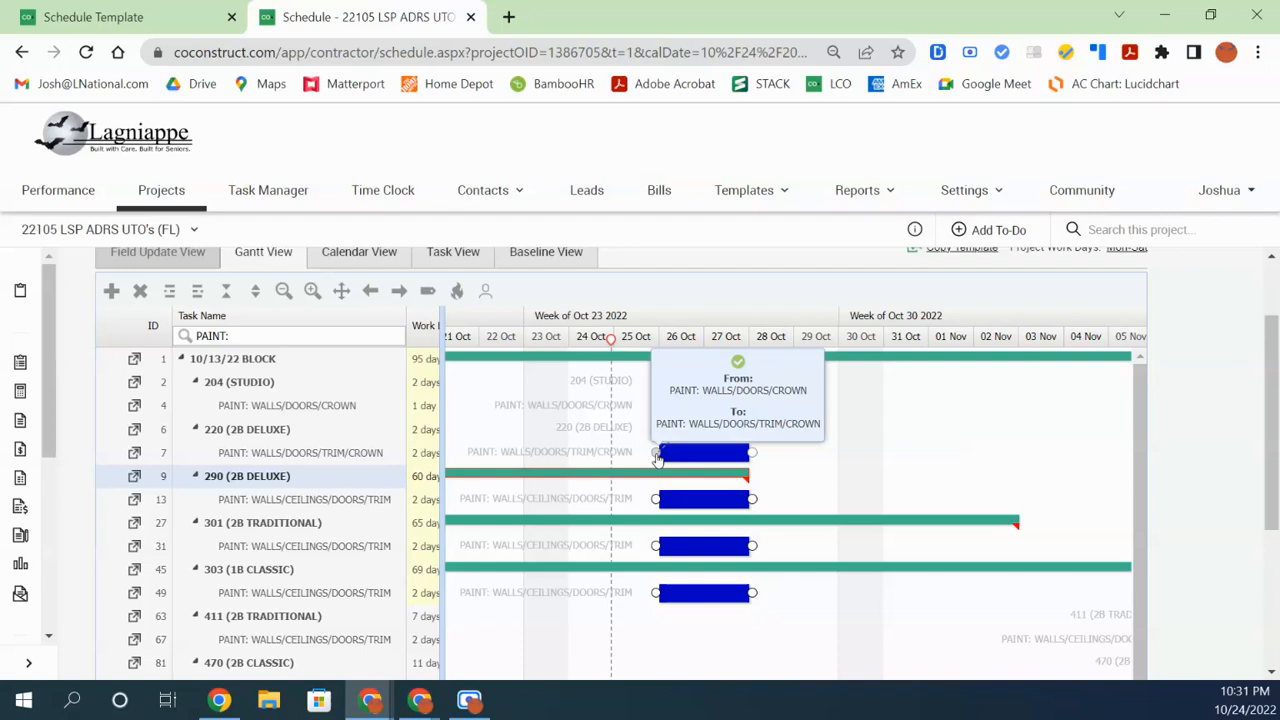
left_click_drag(658, 458, 658, 458)
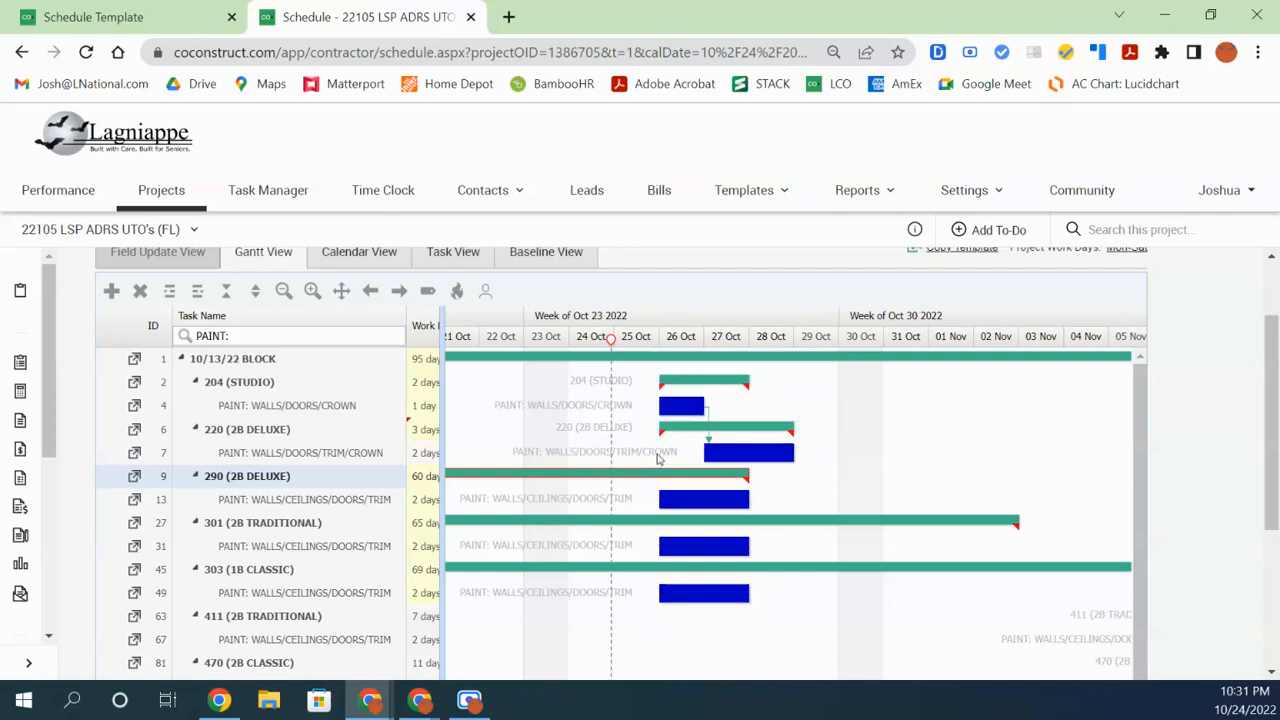
left_click_drag(790, 452, 668, 500)
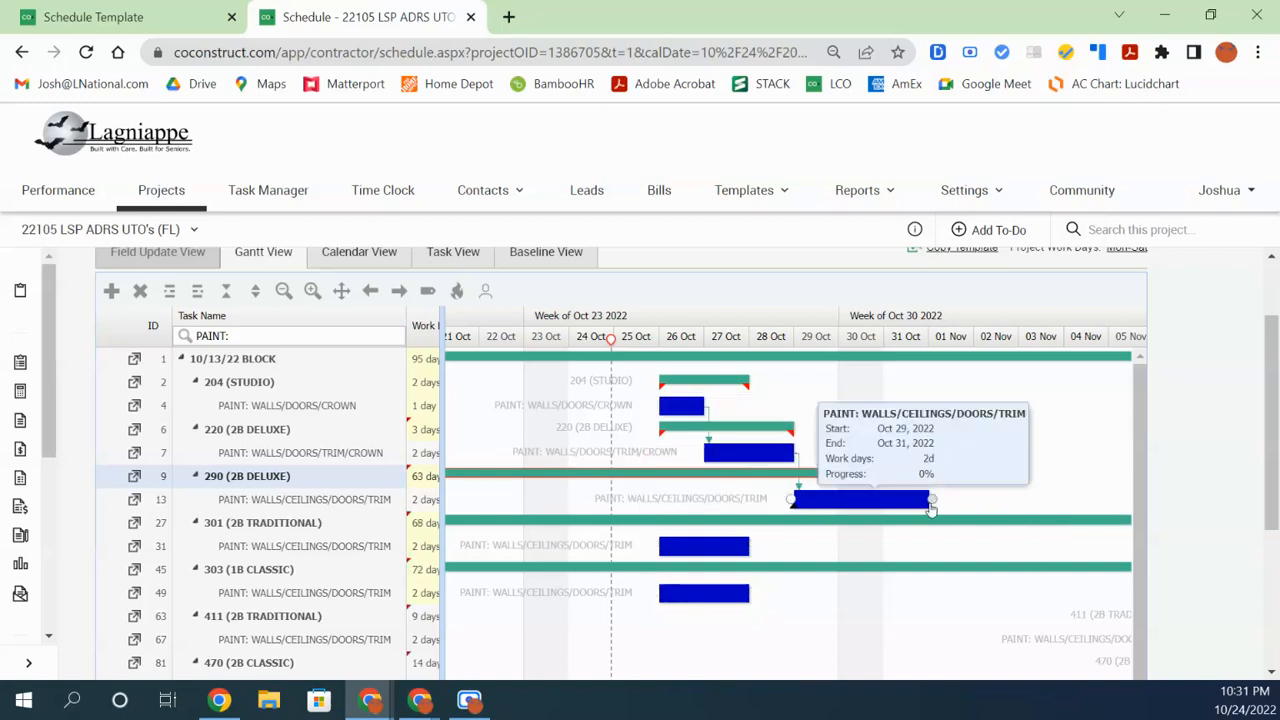
left_click_drag(931, 500, 657, 548)
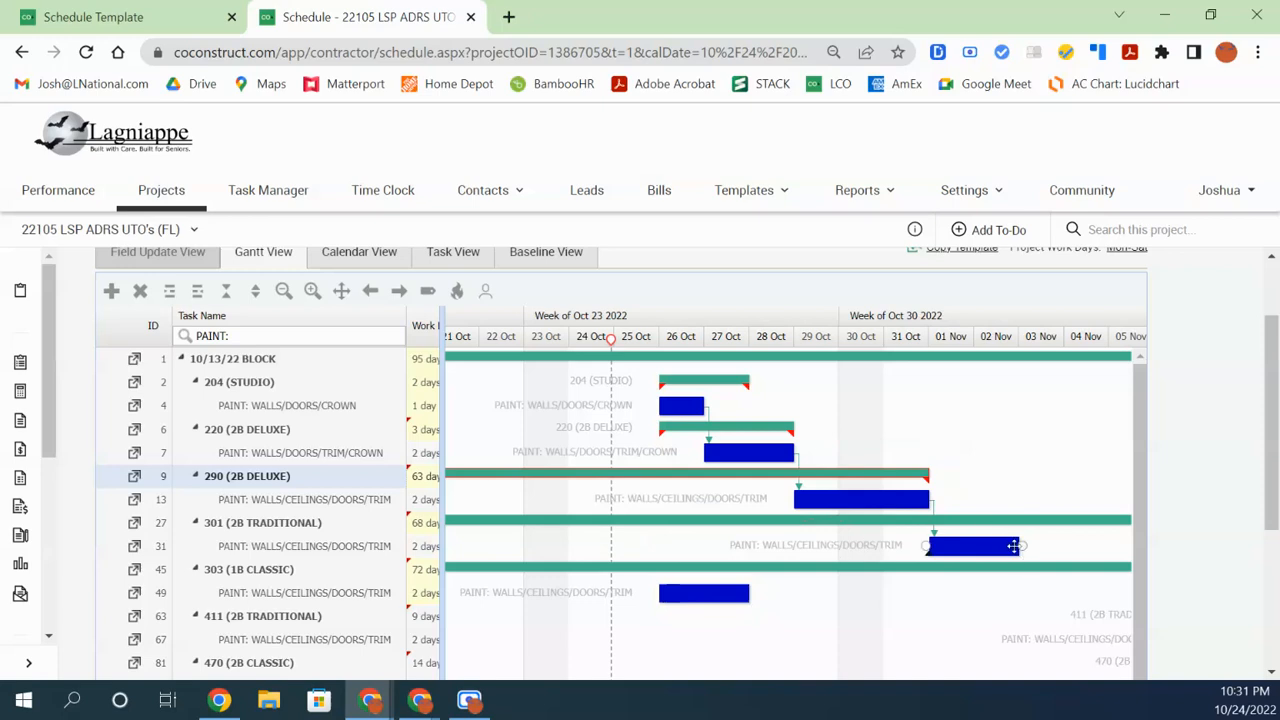
left_click_drag(1020, 546, 659, 600)
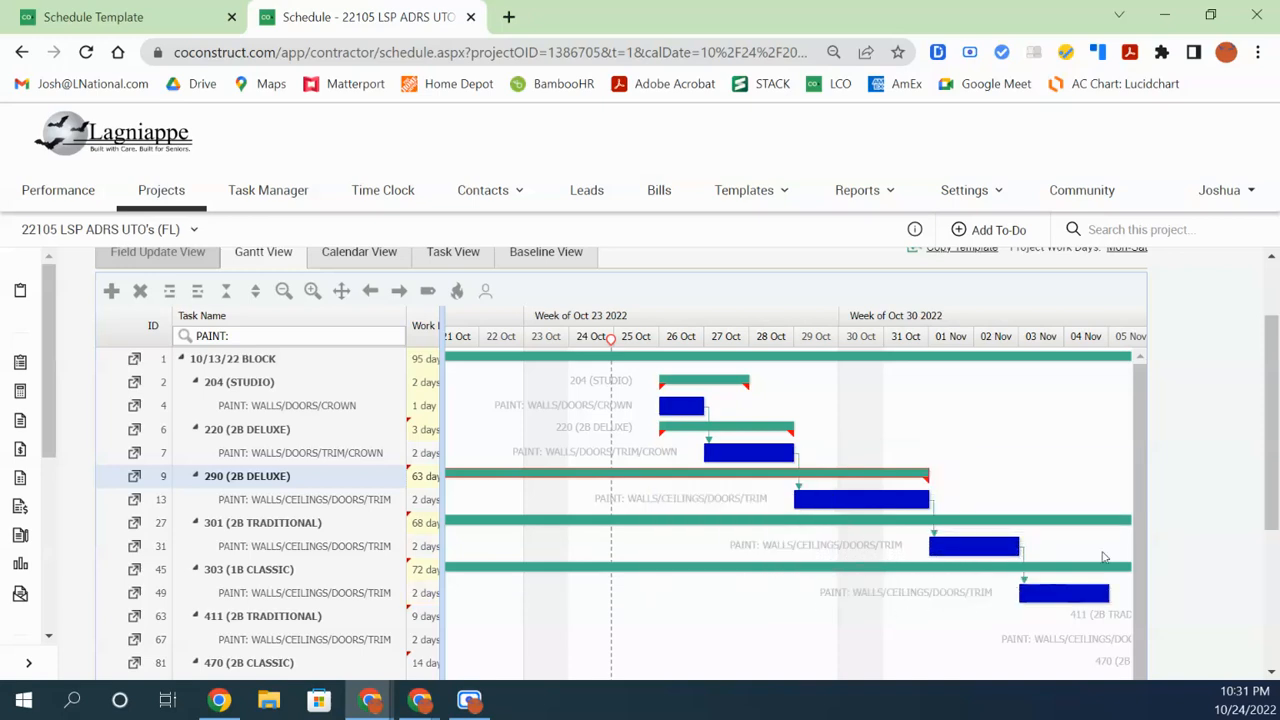
Adjust the Gantt chart to review the chained paint tasks, with 290 painting Oct 29–31
left_click_drag(1270, 502, 1228, 529)
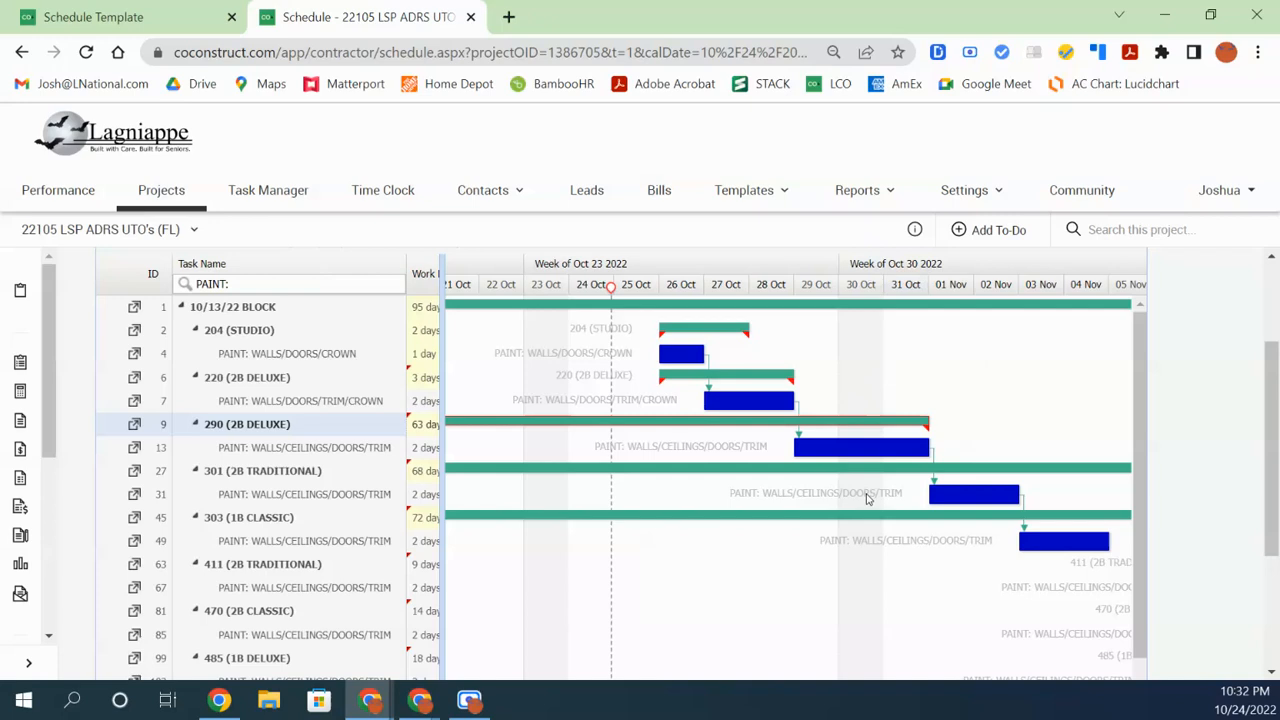
mouse_move(822, 438)
left_click_drag(1139, 540, 1133, 575)
left_click_drag(1260, 533, 1260, 600)
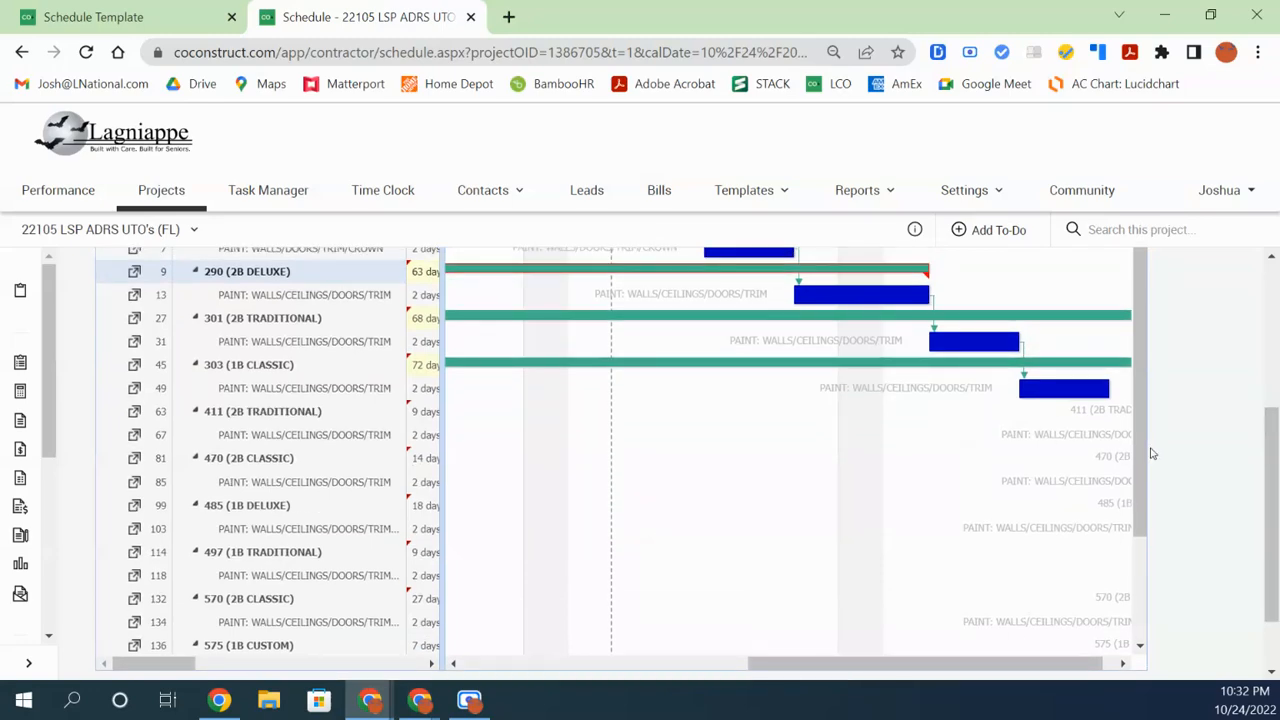
scroll(1150, 454, "up", 1)
left_click_drag(1270, 493, 1270, 405)
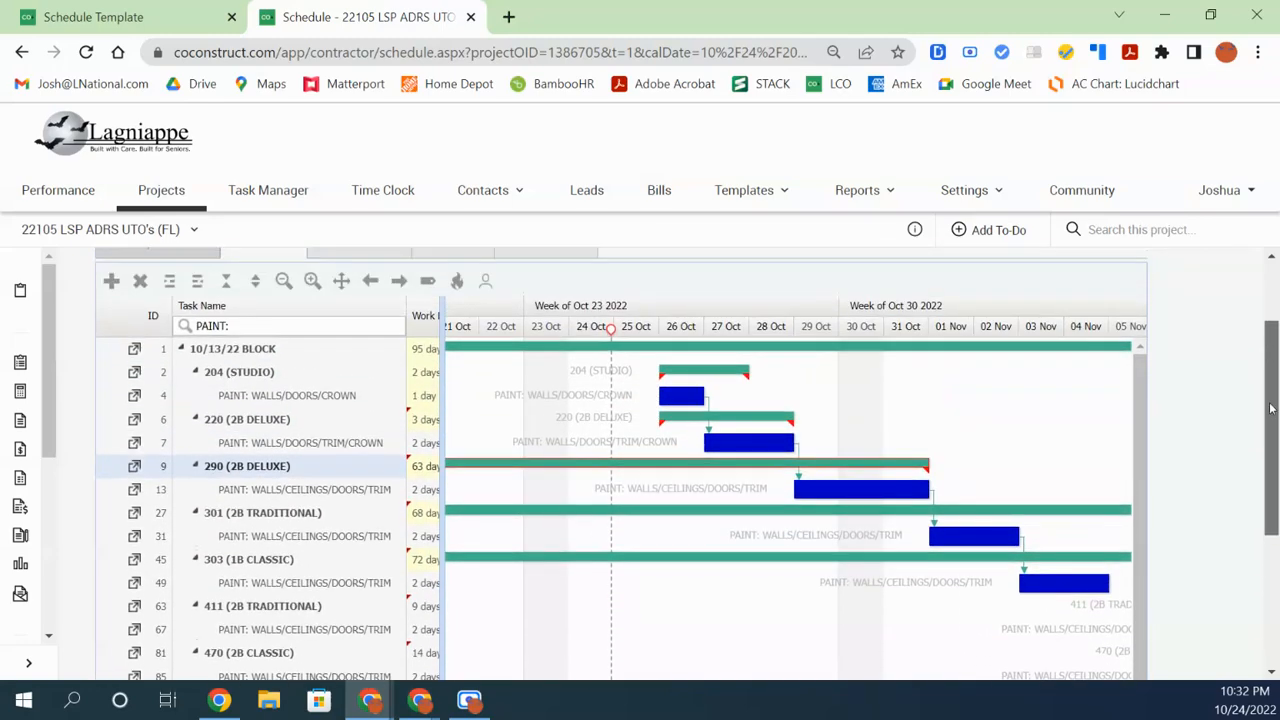
Advance the timeline a week, then make 411's paint follow 303's and 485's follow 470's
left_click(398, 284)
scroll(1095, 581, "down", 2)
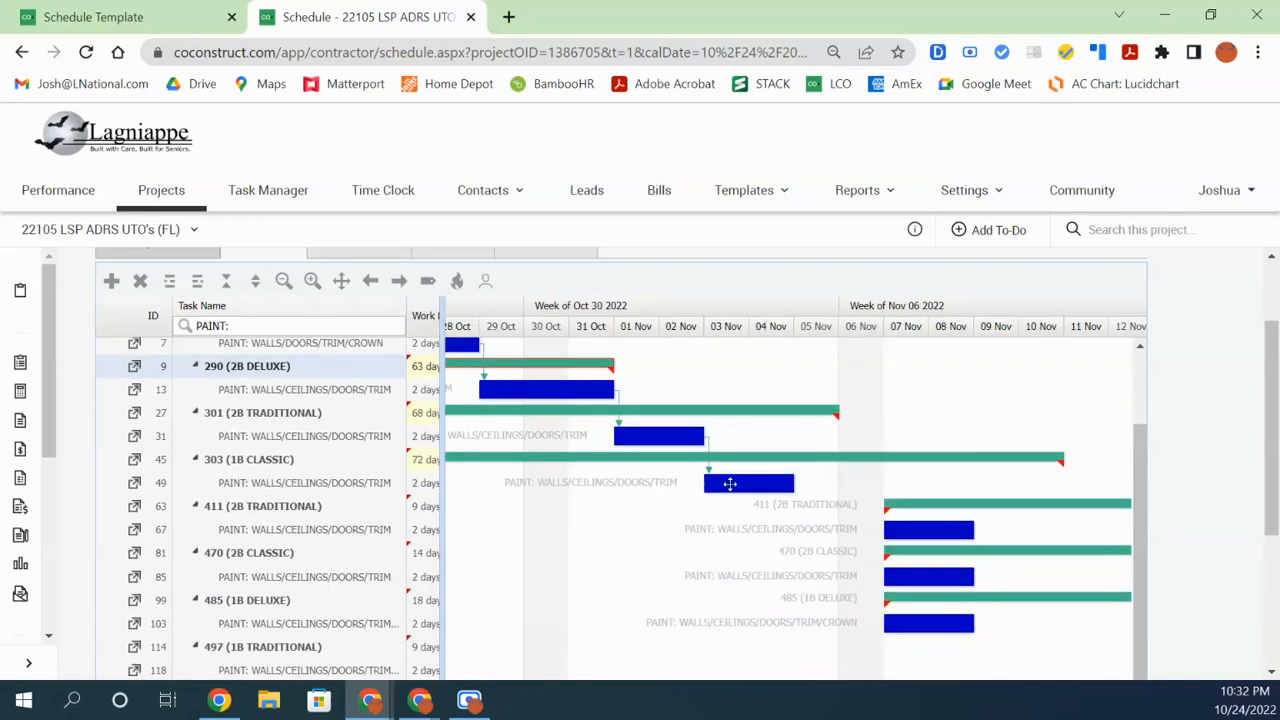
left_click_drag(797, 487, 881, 584)
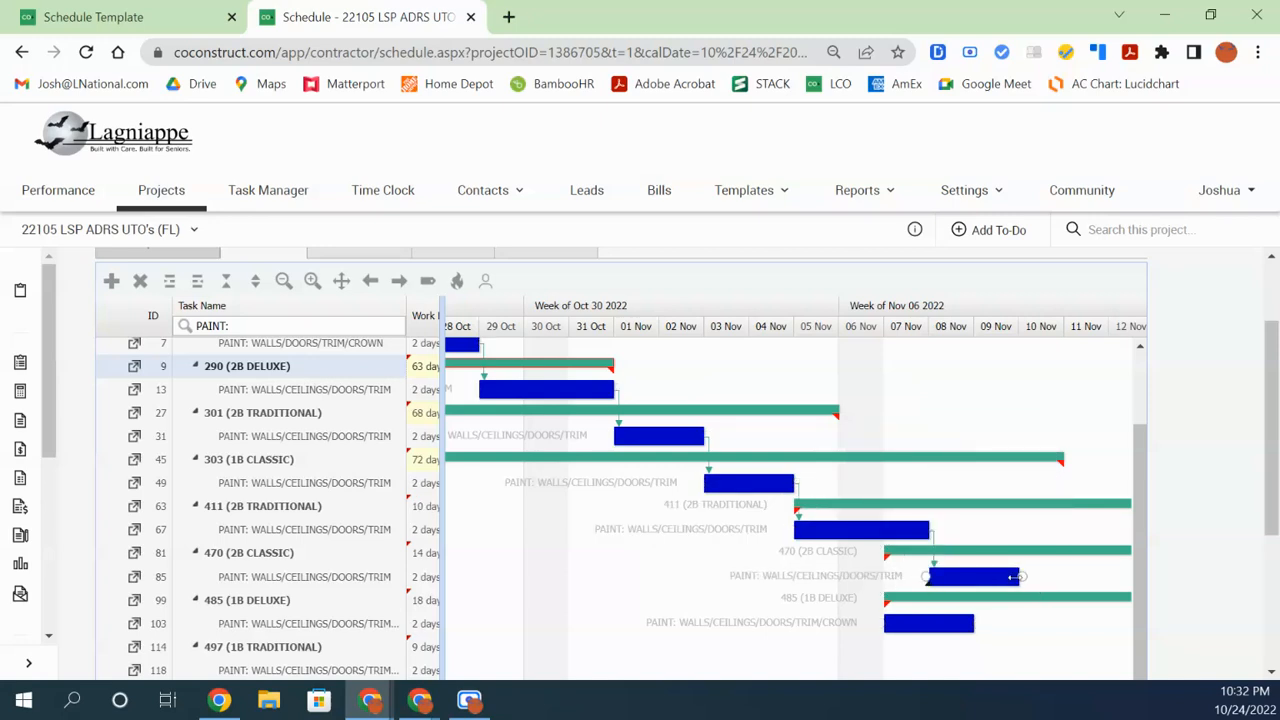
left_click_drag(1021, 577, 878, 620)
scroll(1247, 493, "down", 3)
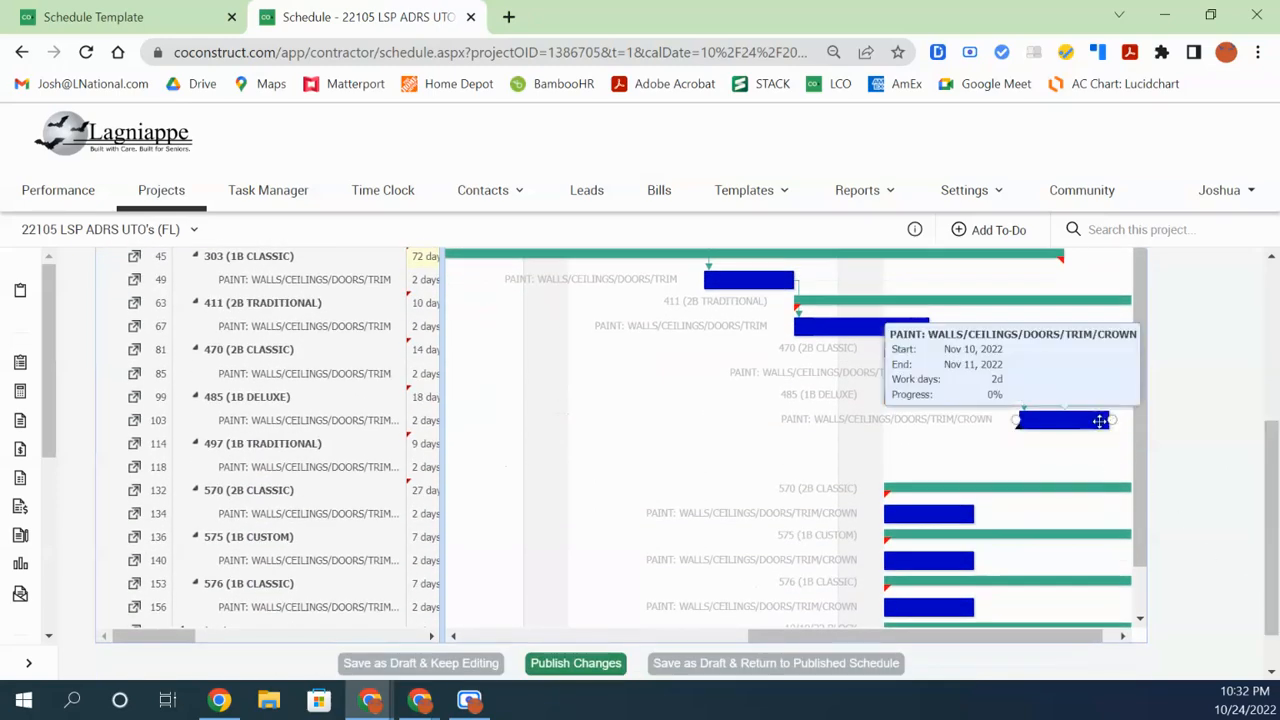
left_click_drag(1011, 635, 1023, 628)
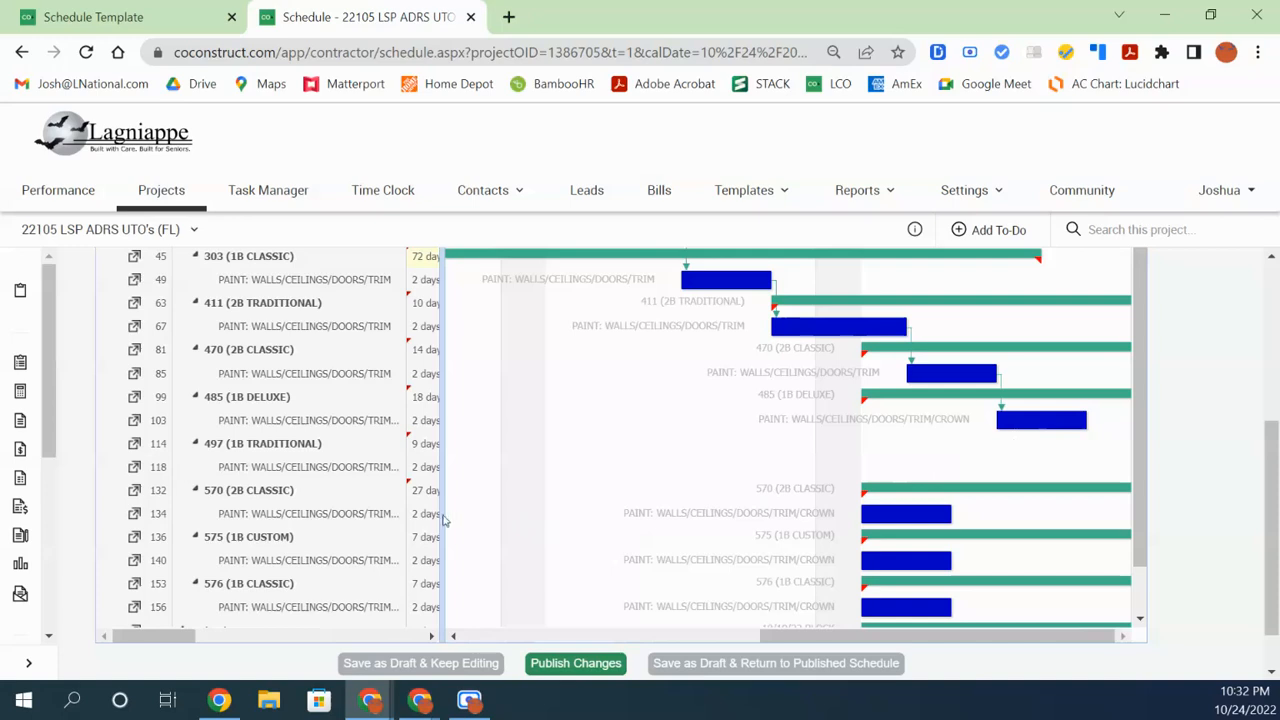
Resize the task list and chart panes and move the timeline forward another week
left_click_drag(451, 523, 498, 534)
scroll(560, 480, "up", 1)
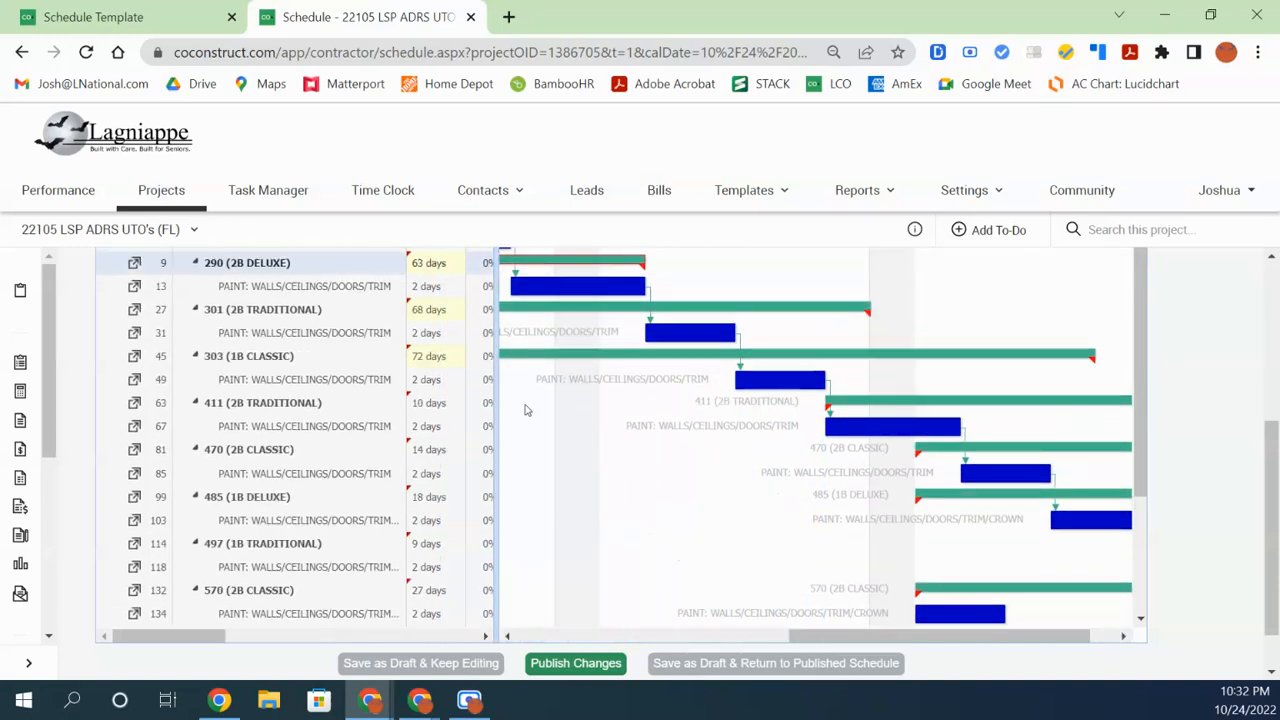
left_click_drag(1268, 543, 1270, 430)
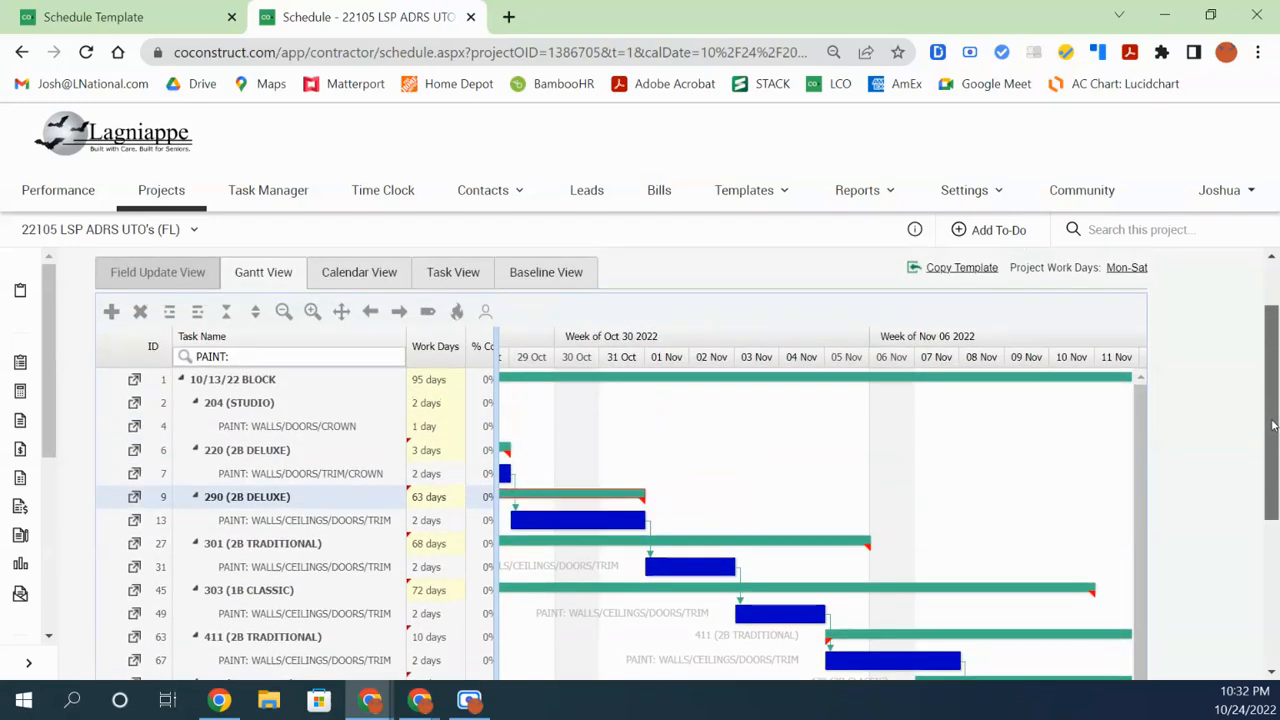
left_click(399, 313)
scroll(1150, 515, "down", 3)
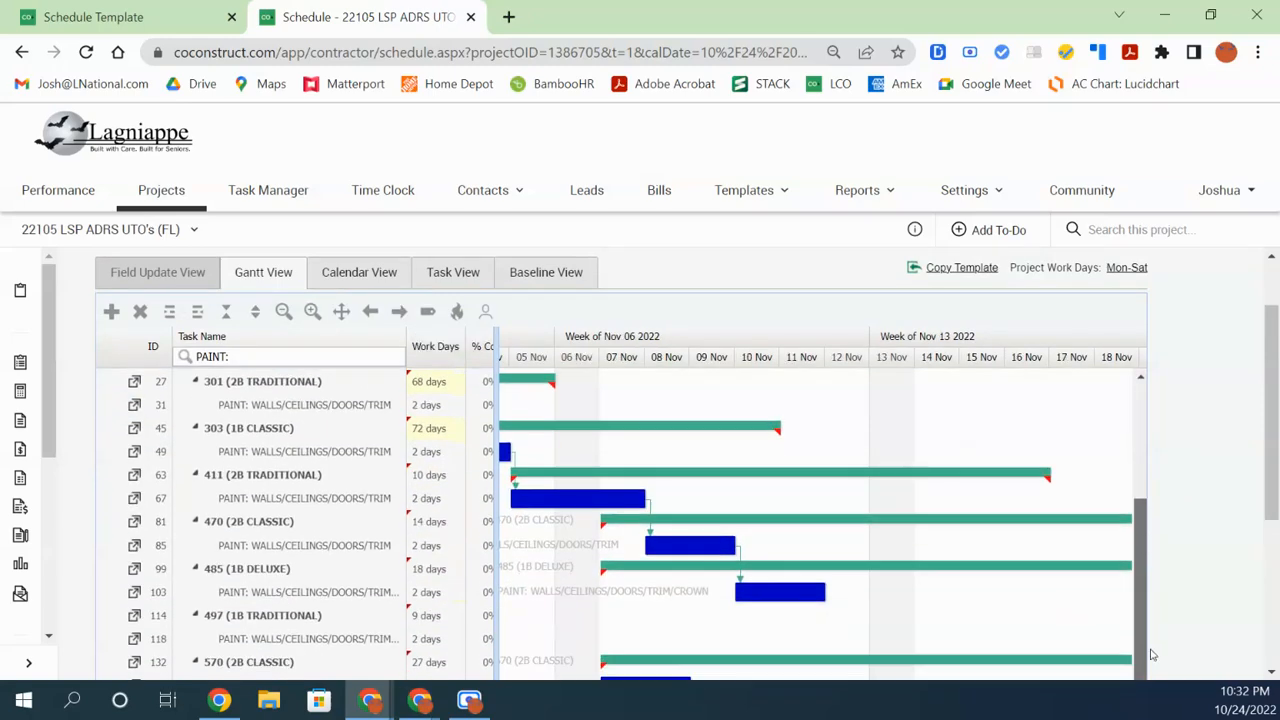
scroll(1206, 560, "down", 3)
mouse_move(1008, 583)
left_mouse_down()
mouse_move(779, 584)
mouse_move(597, 619)
mouse_move(1029, 589)
mouse_move(991, 589)
left_mouse_up()
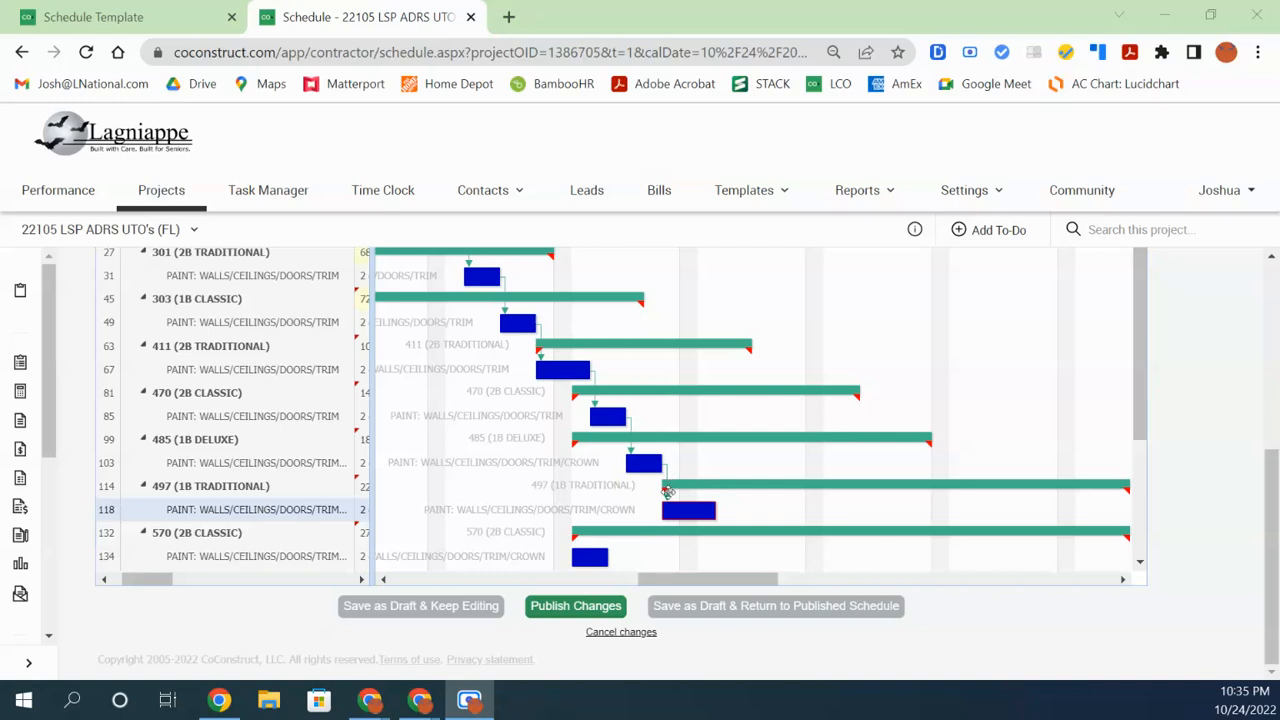
Chain the paint tasks 497 → 570 → 575 → 576 → 574
left_click_drag(718, 510, 567, 560)
scroll(930, 528, "down", 2)
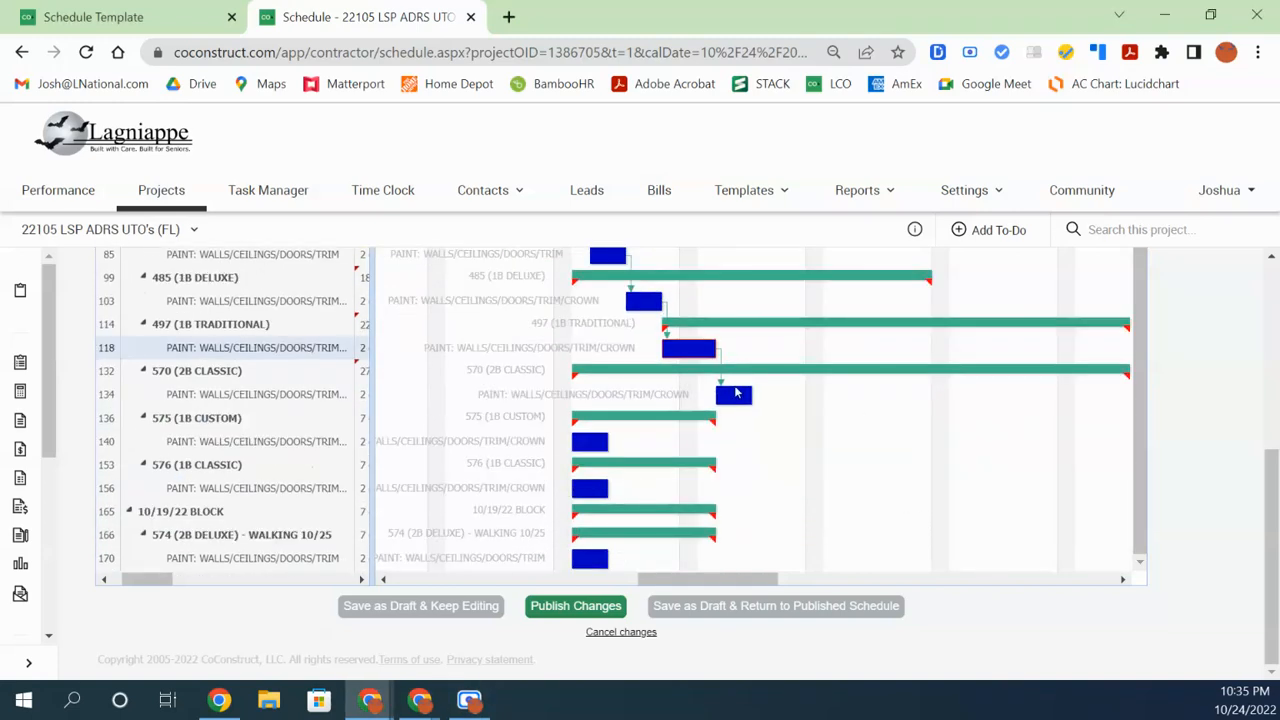
left_click_drag(755, 395, 571, 448)
left_click_drag(790, 446, 588, 490)
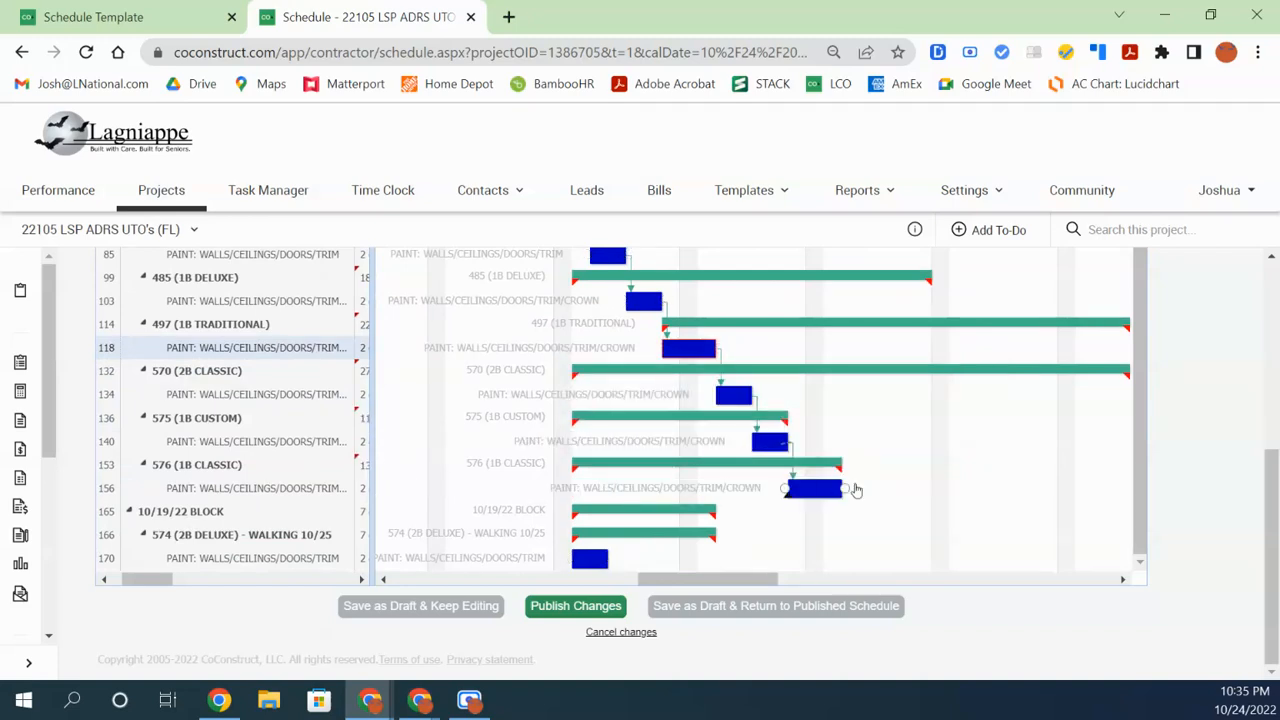
left_click_drag(846, 488, 578, 560)
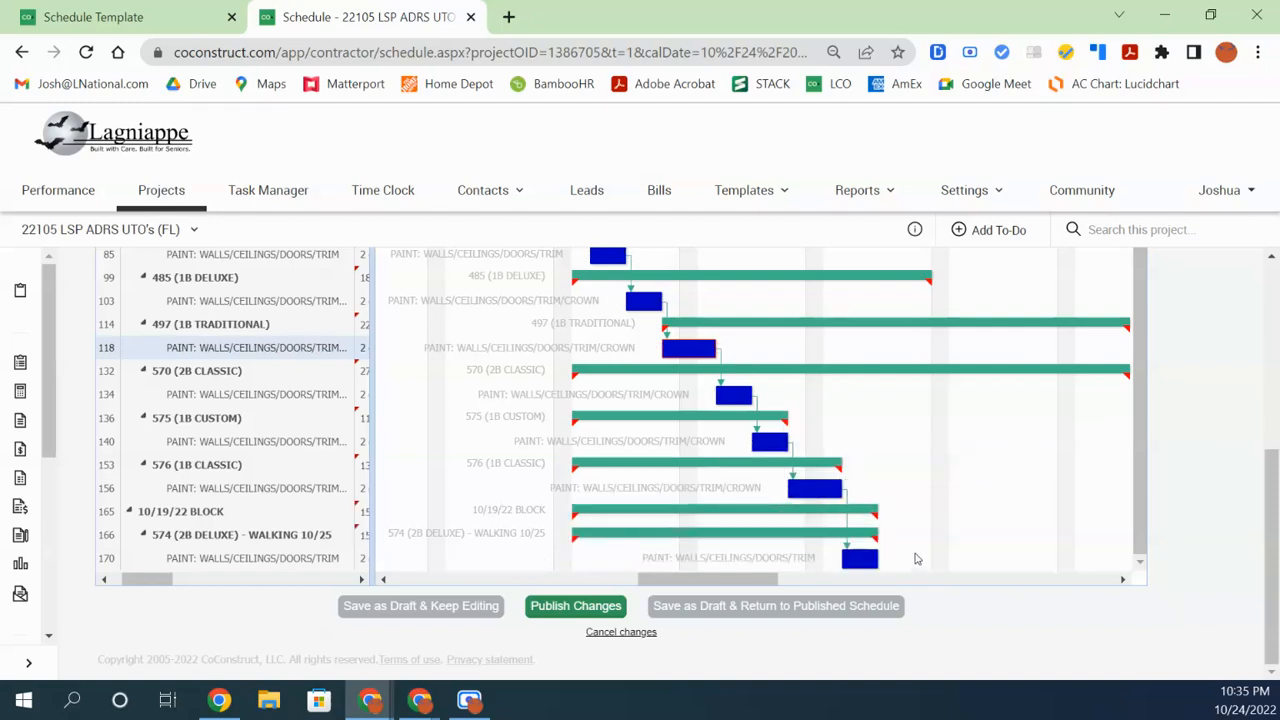
Publish the schedule changes and filter the task names by PAINT
left_click(580, 596)
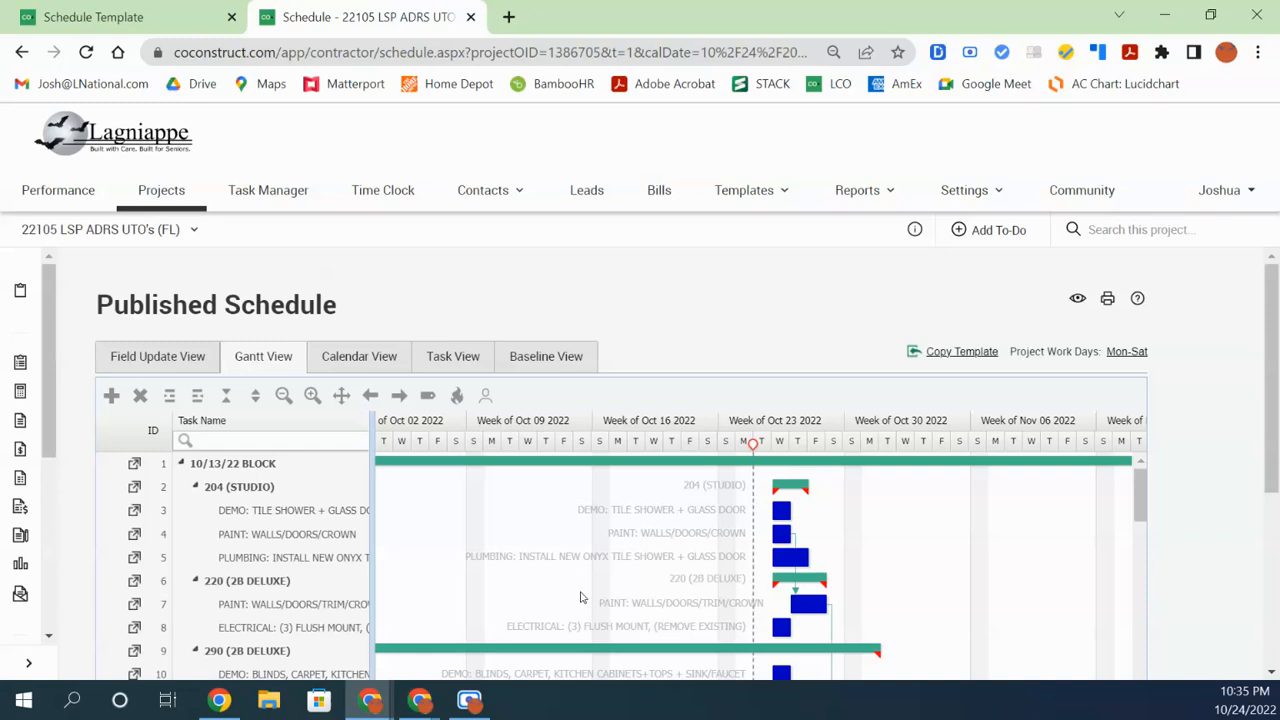
left_click(294, 441)
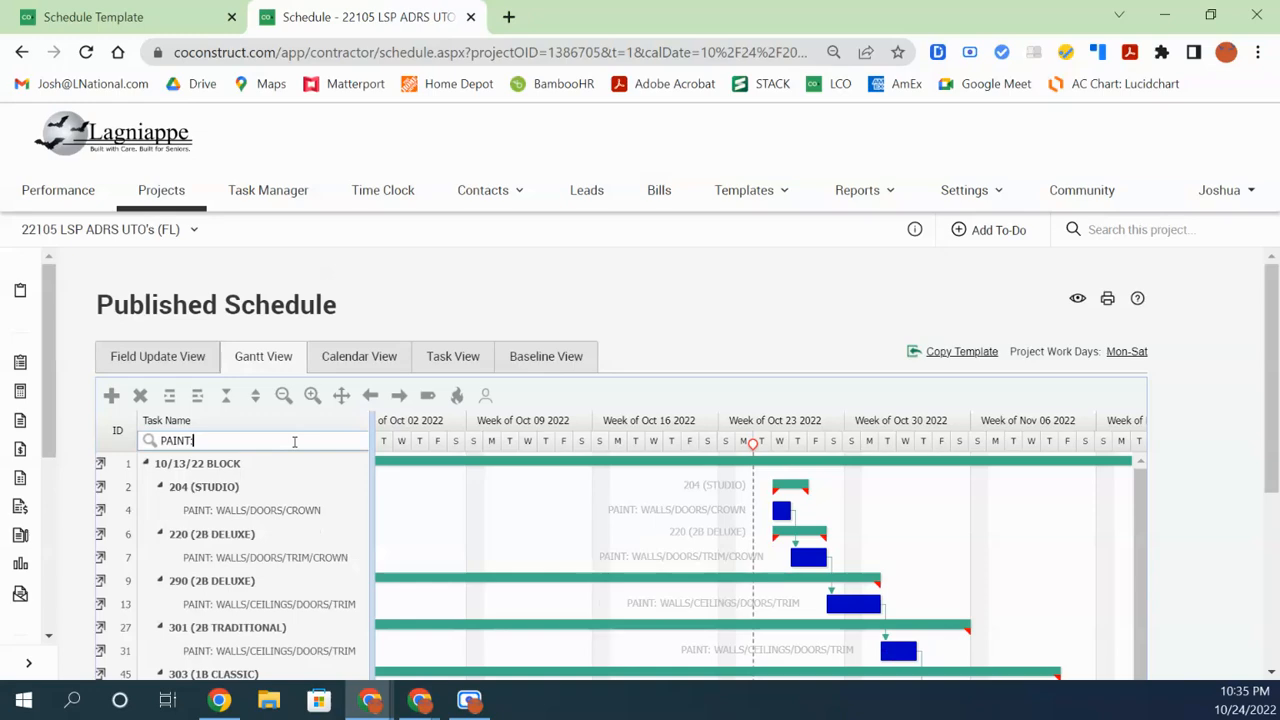
left_click_drag(1273, 461, 1274, 602)
left_click_drag(918, 662, 962, 666)
Complete the PAINT: filter, zoom to days, and extend unit 303's paint task to end Nov 5
scroll(808, 519, "up", 2)
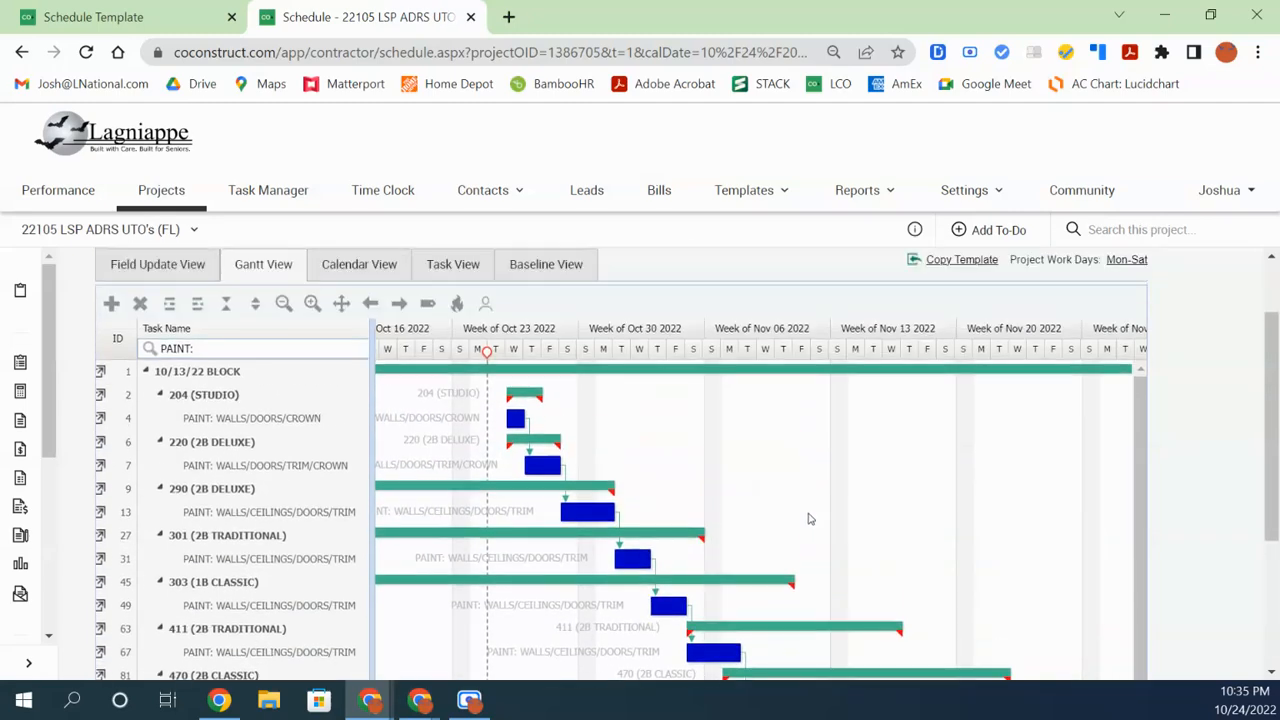
type(":")
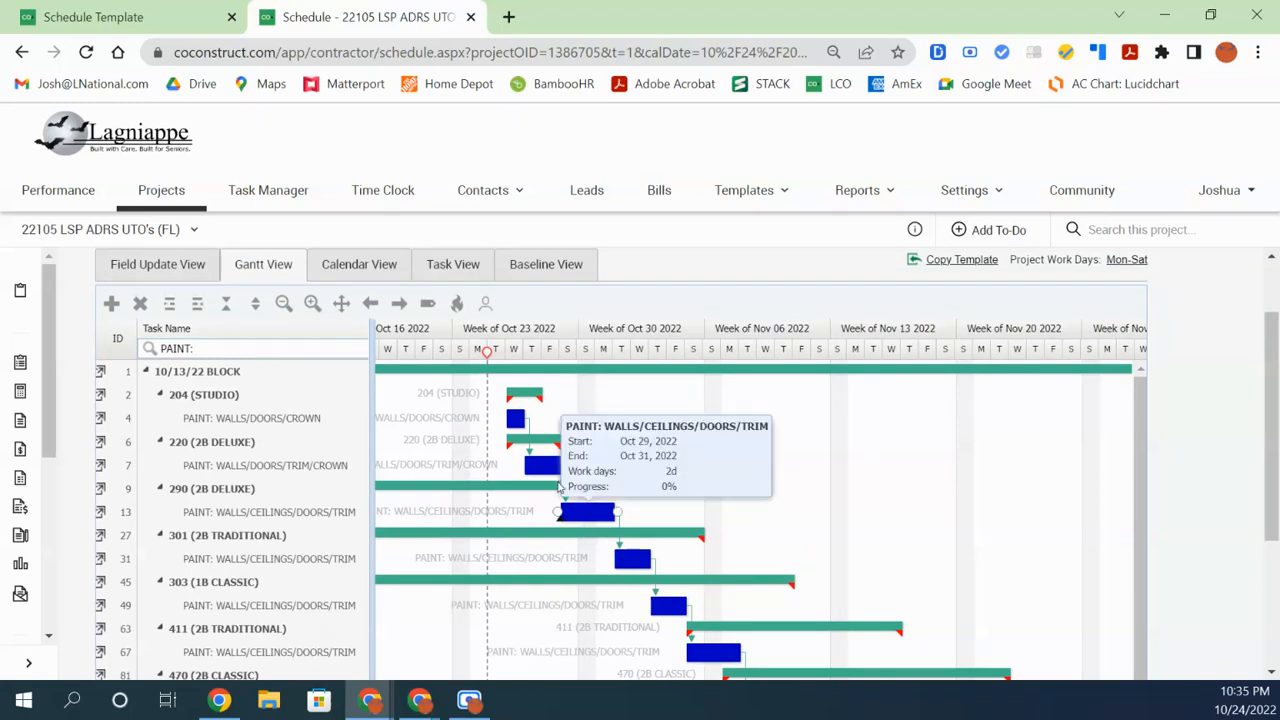
left_click(311, 303)
scroll(588, 558, "down", 1)
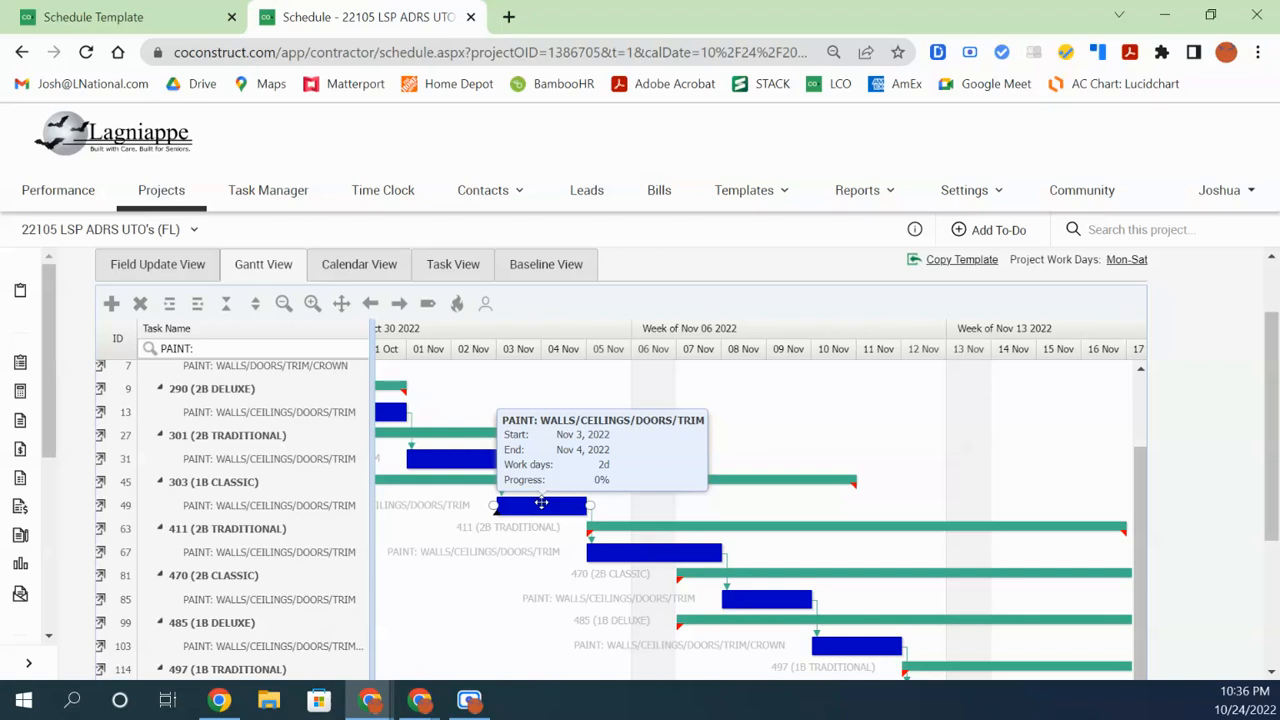
left_click_drag(585, 508, 633, 514)
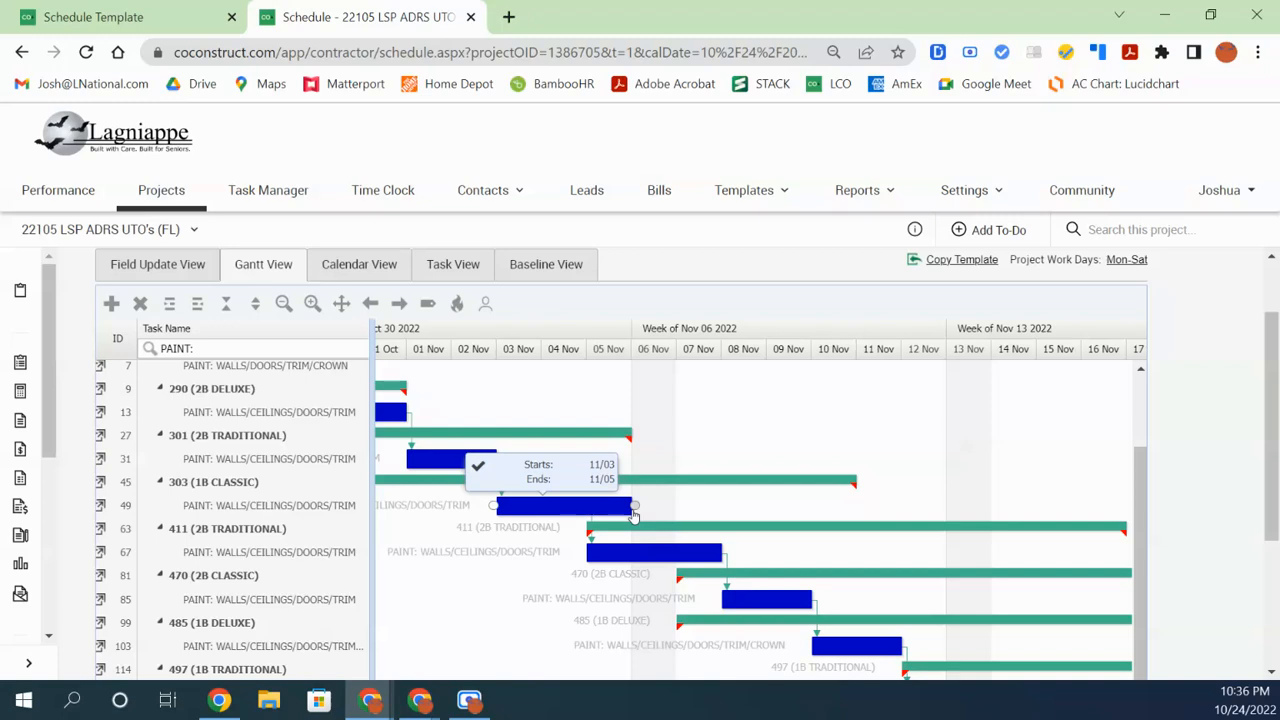
left_click_drag(632, 508, 631, 508)
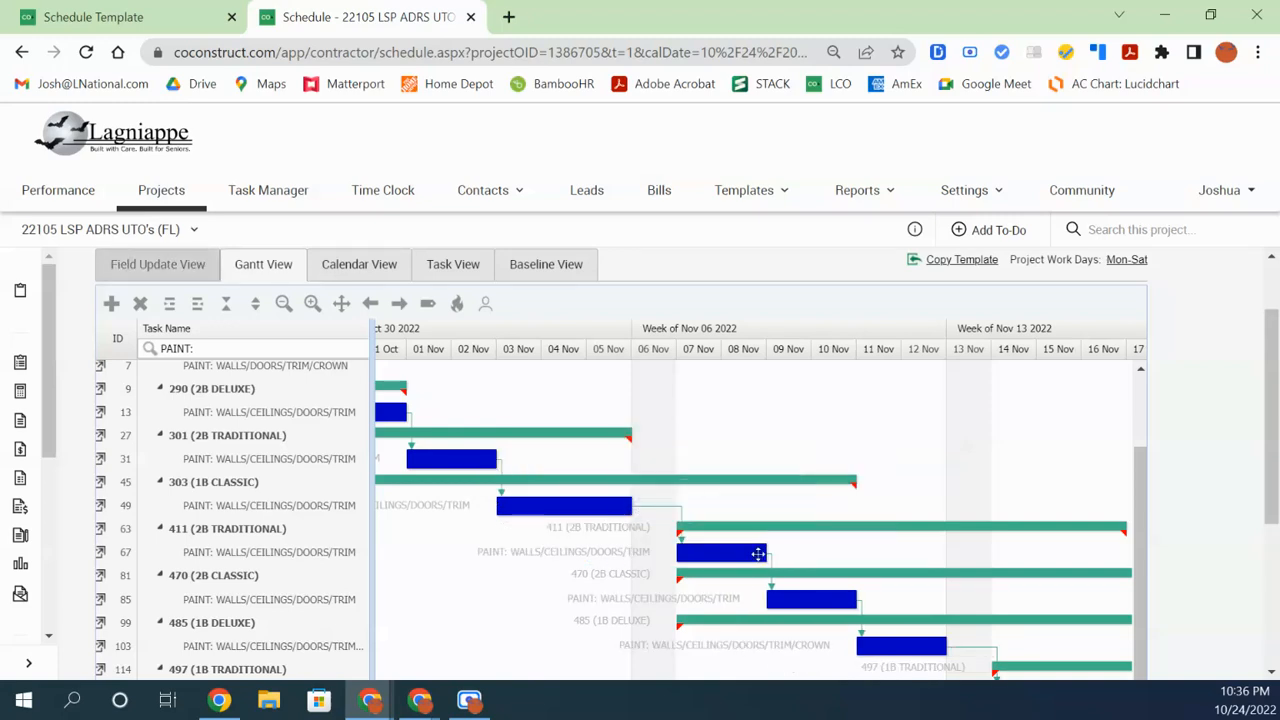
Lengthen unit 411's paint task (task 67) by one day to 3 days
left_click(760, 552)
scroll(755, 560, "down", 1)
mouse_move(755, 437)
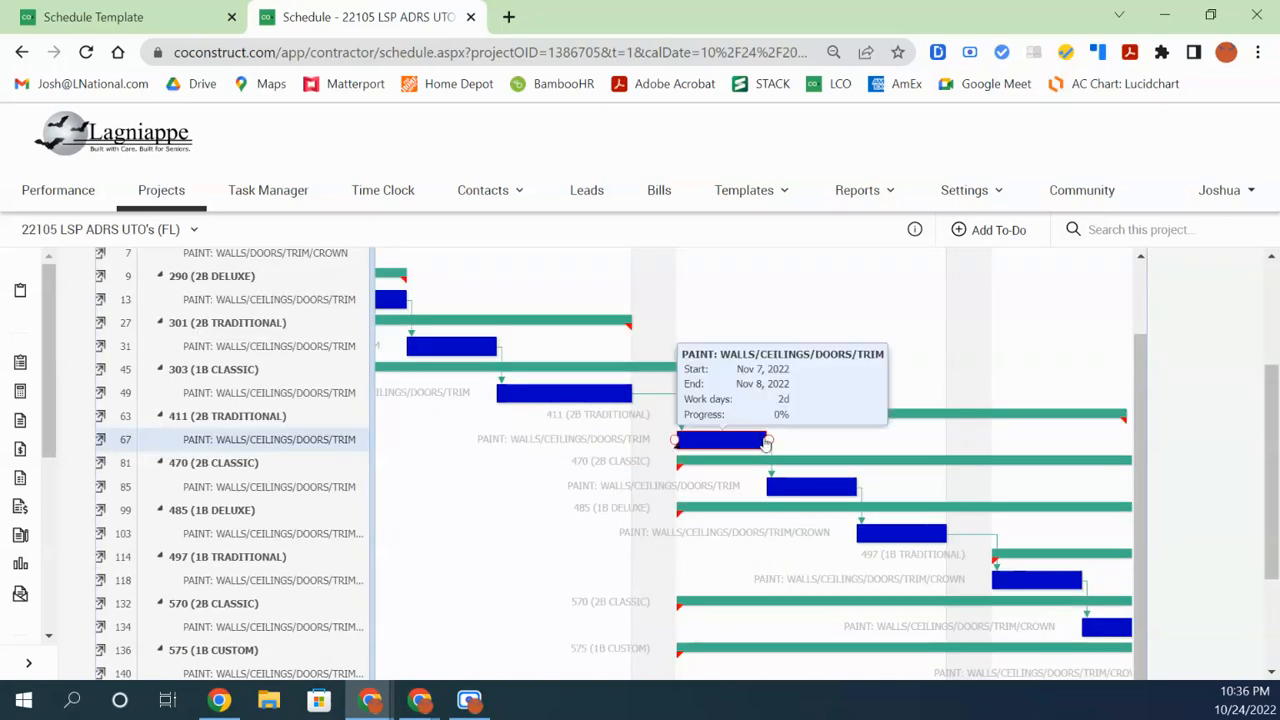
left_click_drag(760, 440, 811, 440)
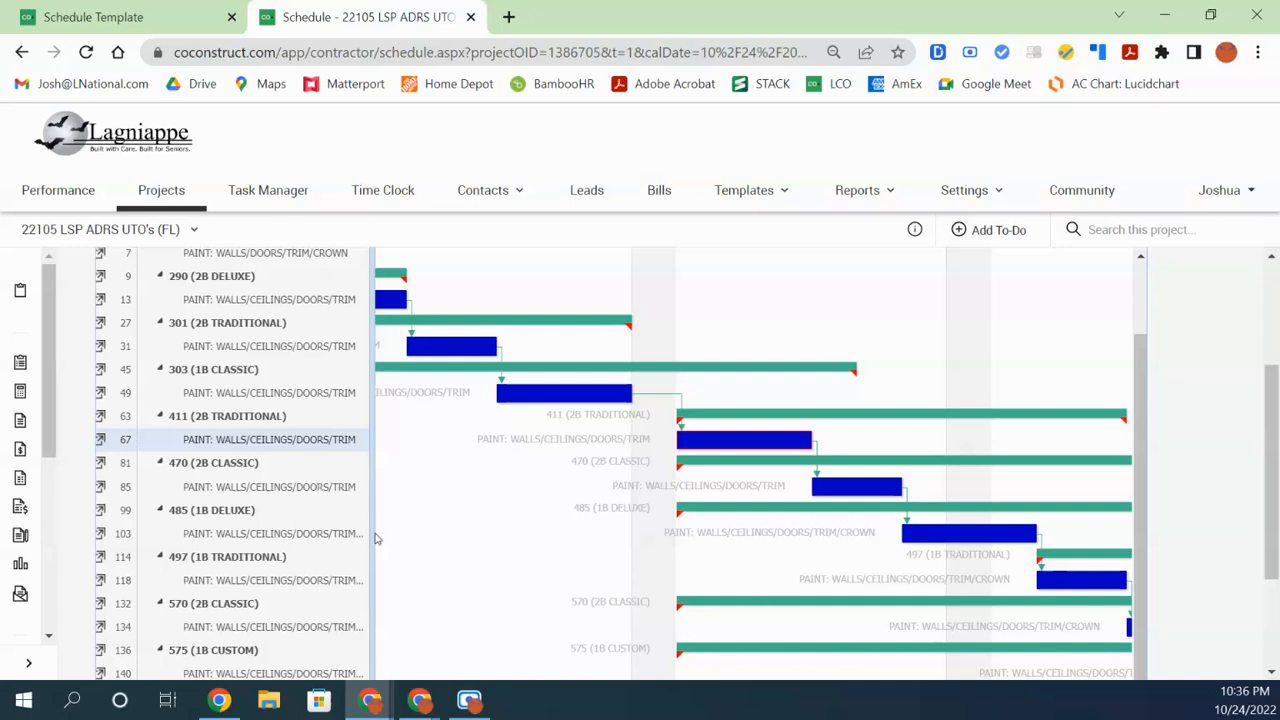
Delete the PAINT: filter text so all tasks are listed again
left_click_drag(371, 540, 567, 540)
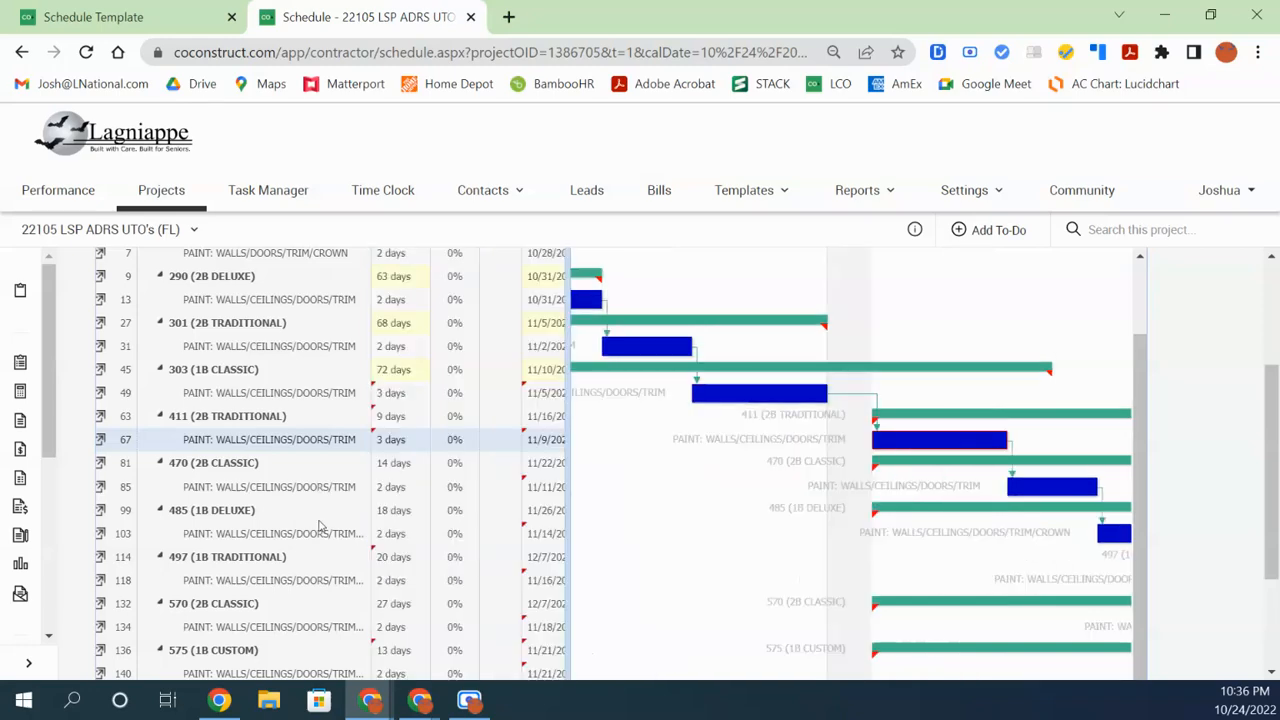
scroll(423, 540, "up", 3)
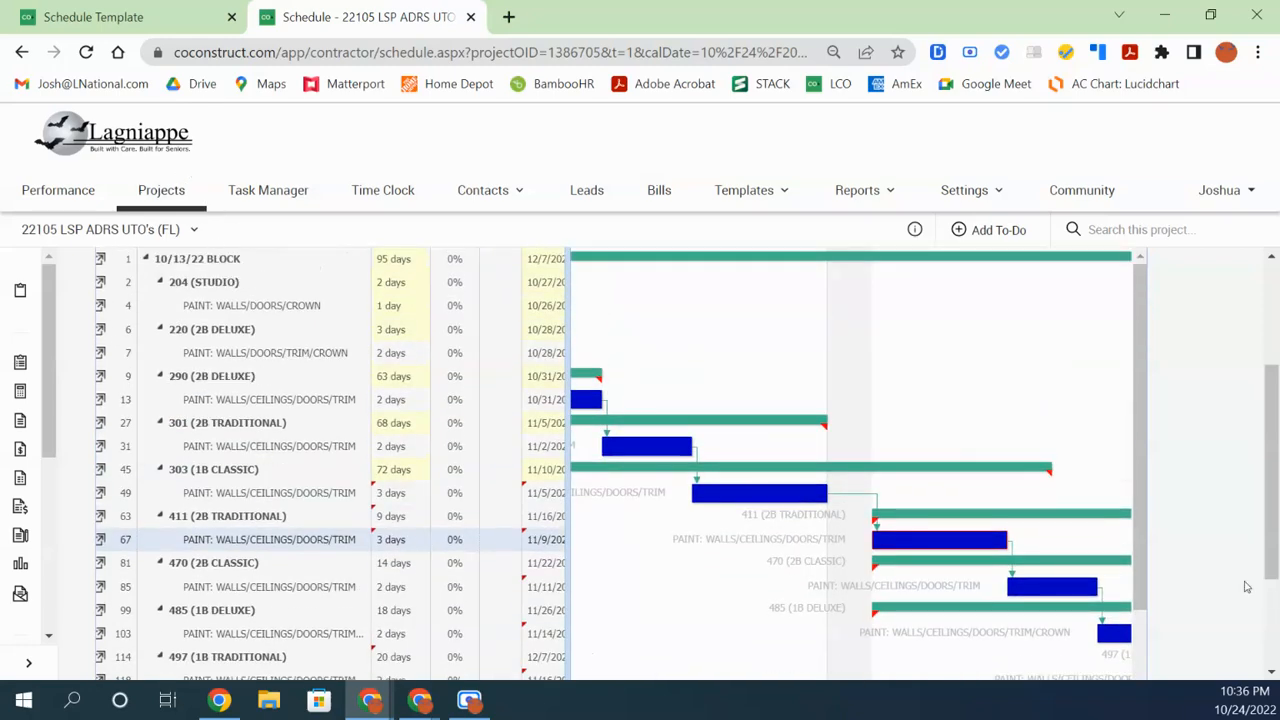
left_click_drag(1268, 558, 1258, 364)
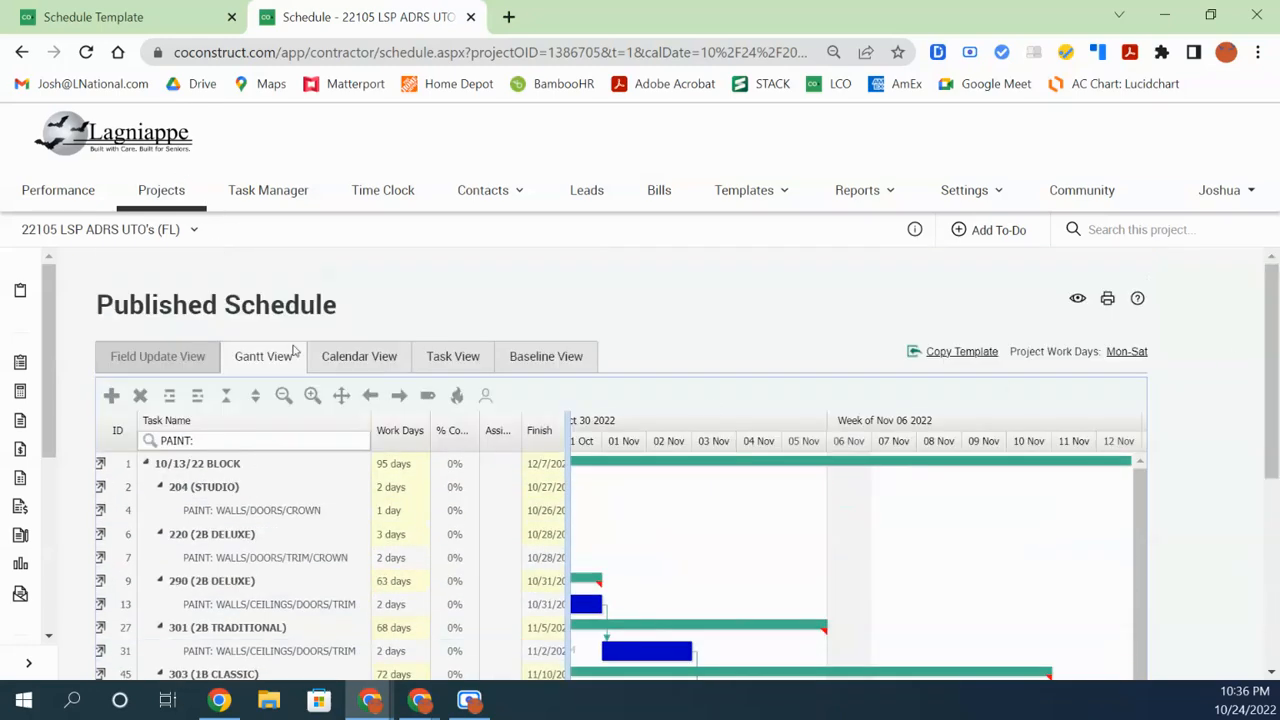
left_click_drag(201, 443, 138, 443)
key("BackSpace")
Select unit 204's DEMO: TILE SHOWER + GLASS DOOR task and widen the Task Name column
scroll(307, 517, "down", 1)
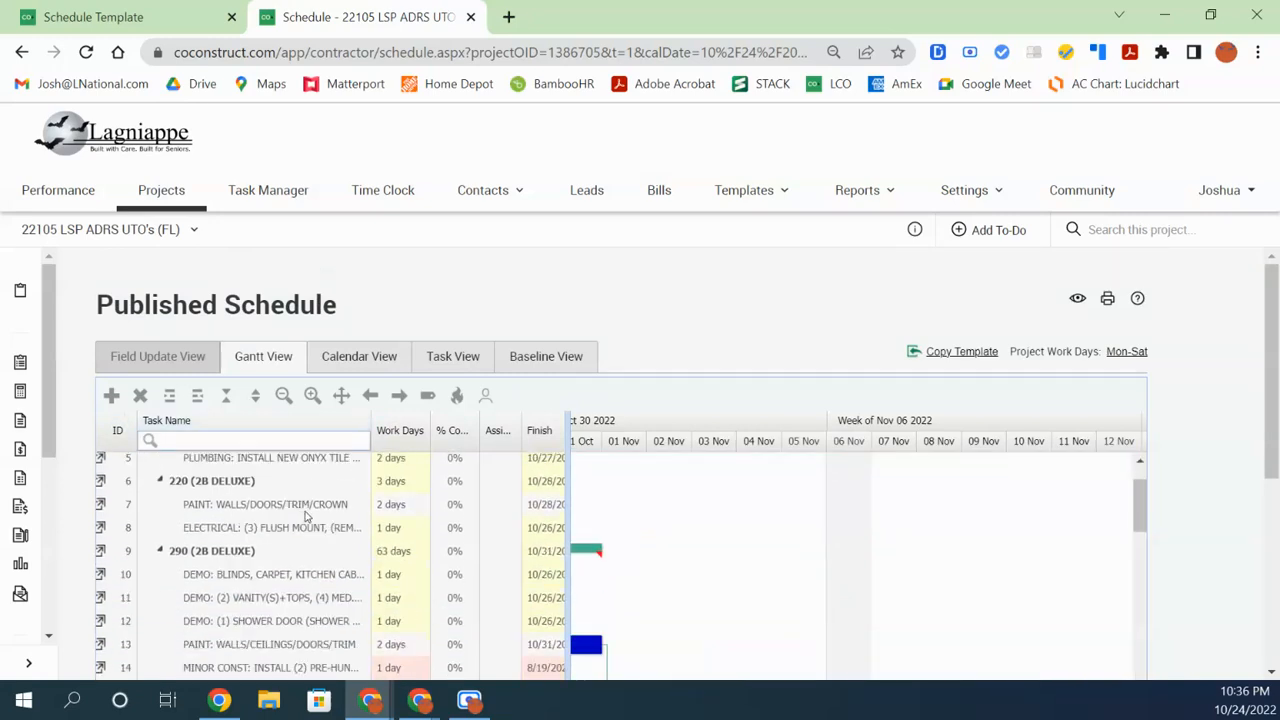
scroll(308, 518, "up", 1)
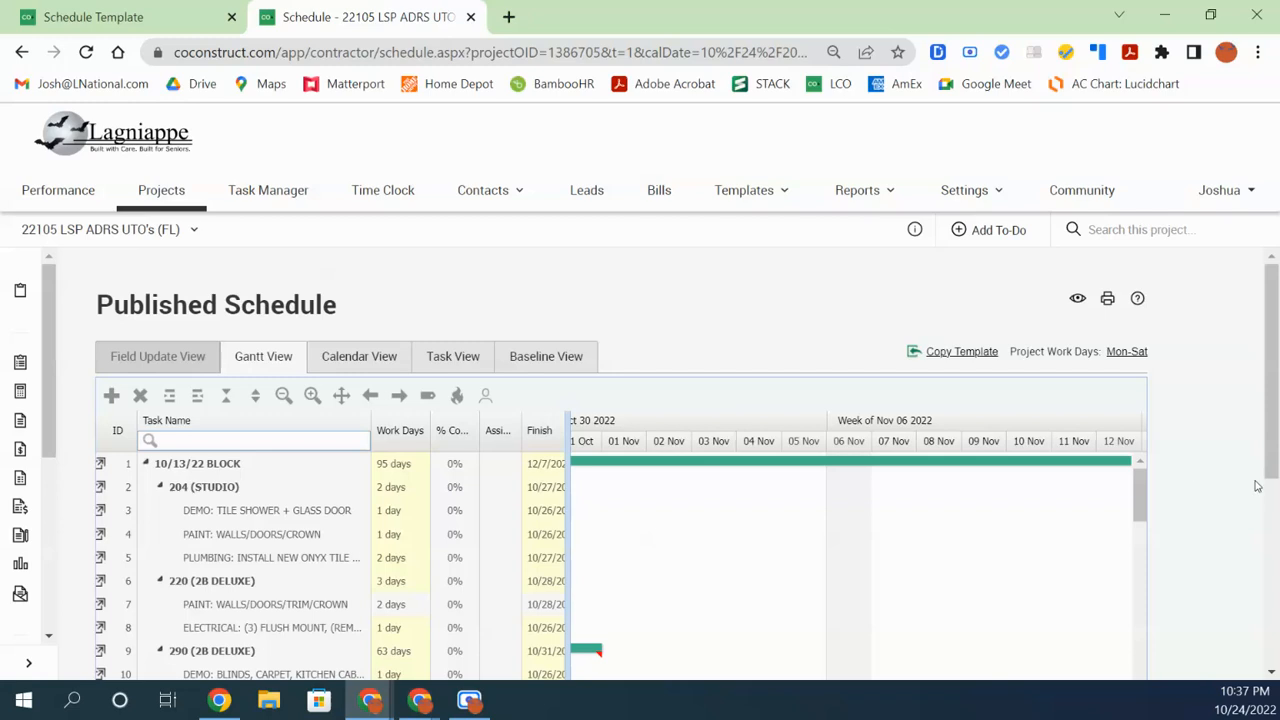
left_click_drag(1264, 444, 1278, 550)
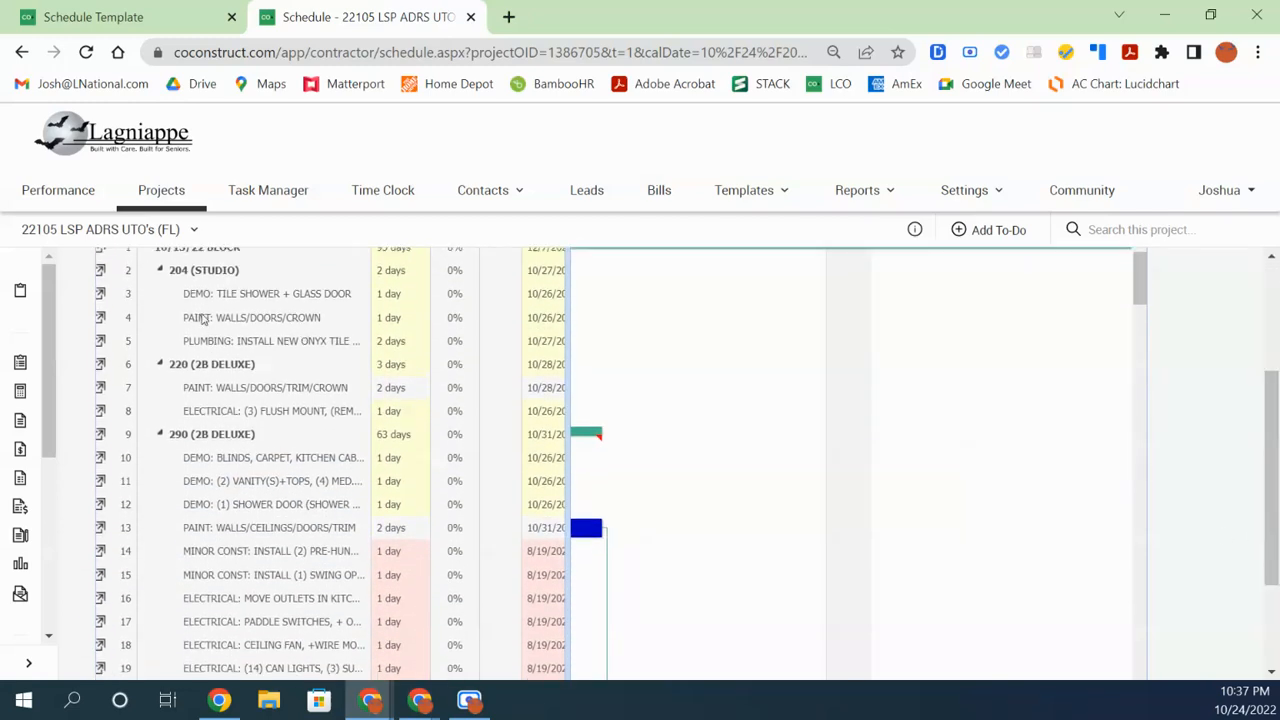
left_click(236, 297)
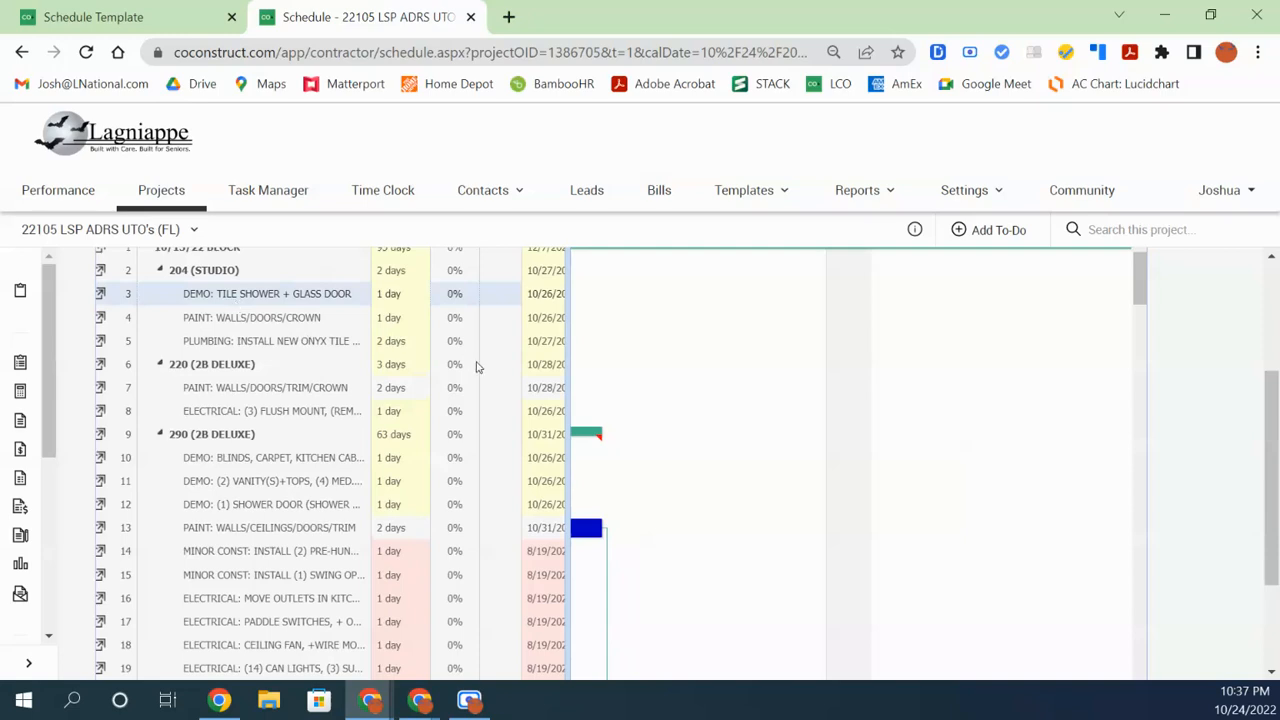
scroll(434, 337, "up", 1)
left_click_drag(368, 314, 455, 316)
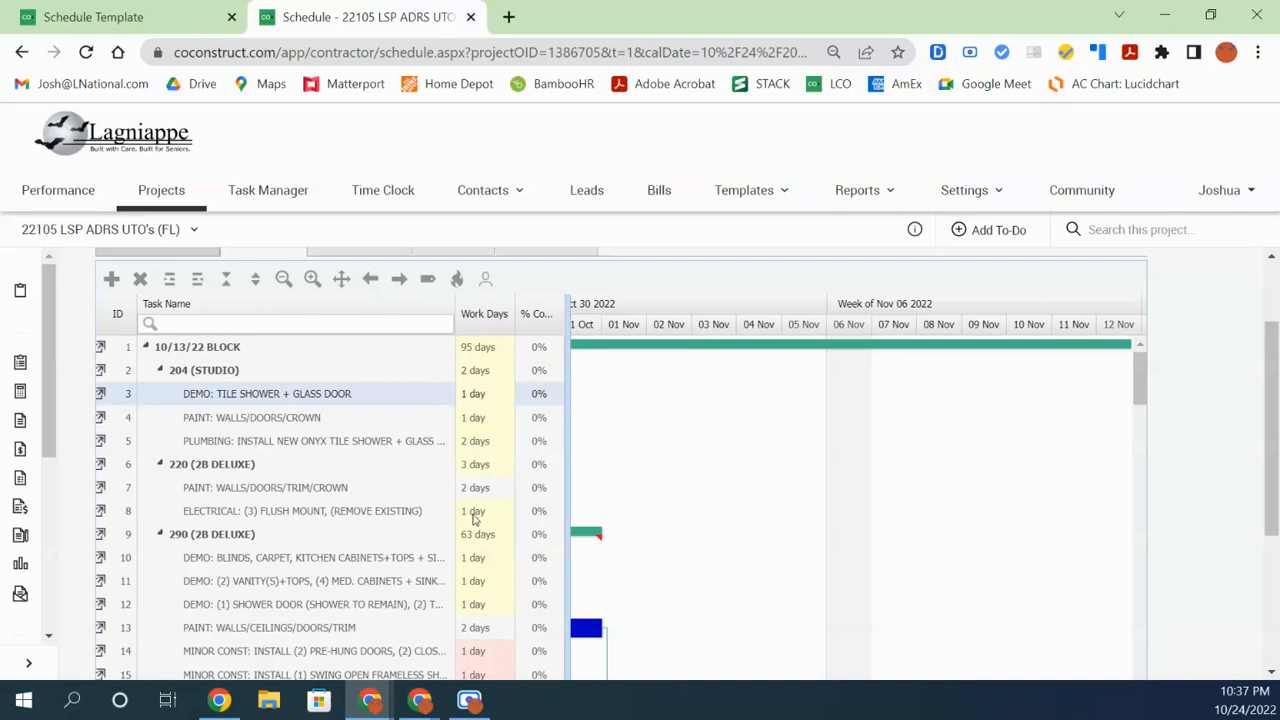
Check the Assigned and Finish columns, widen Task Name further, and review unit 204's plumbing task
left_click_drag(567, 470, 637, 470)
left_click_drag(452, 314, 490, 316)
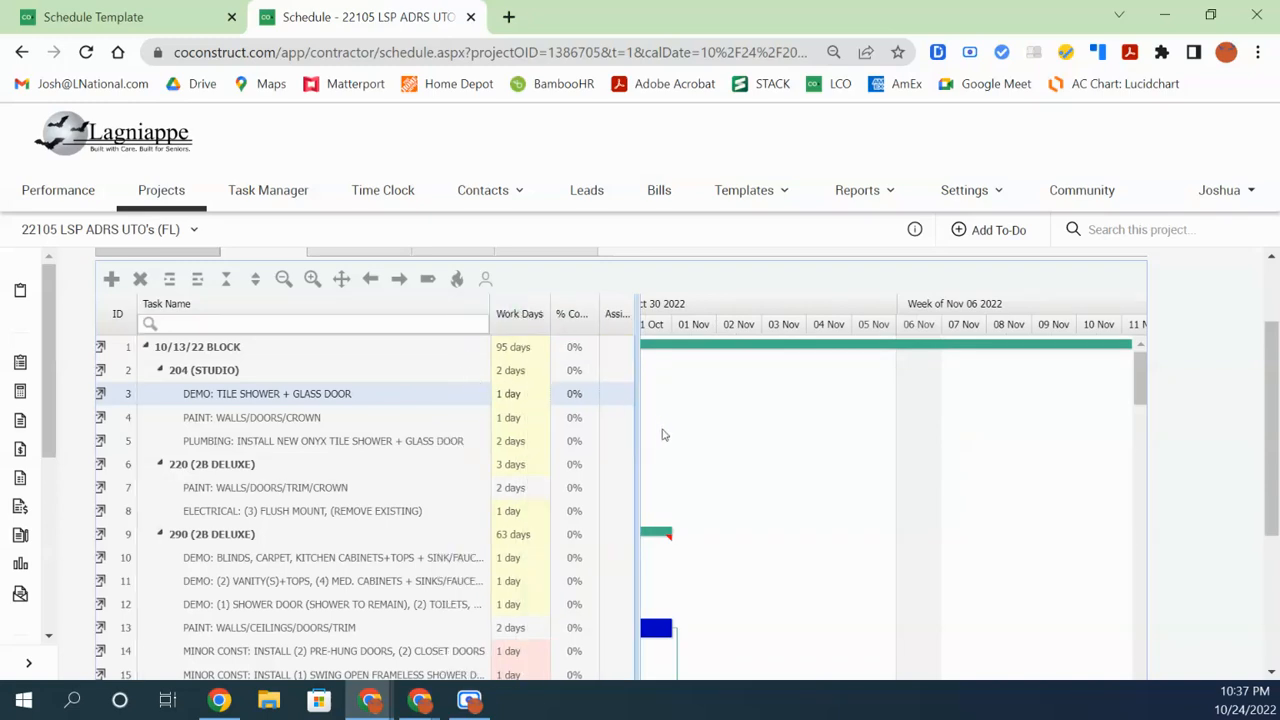
left_click_drag(637, 440, 567, 460)
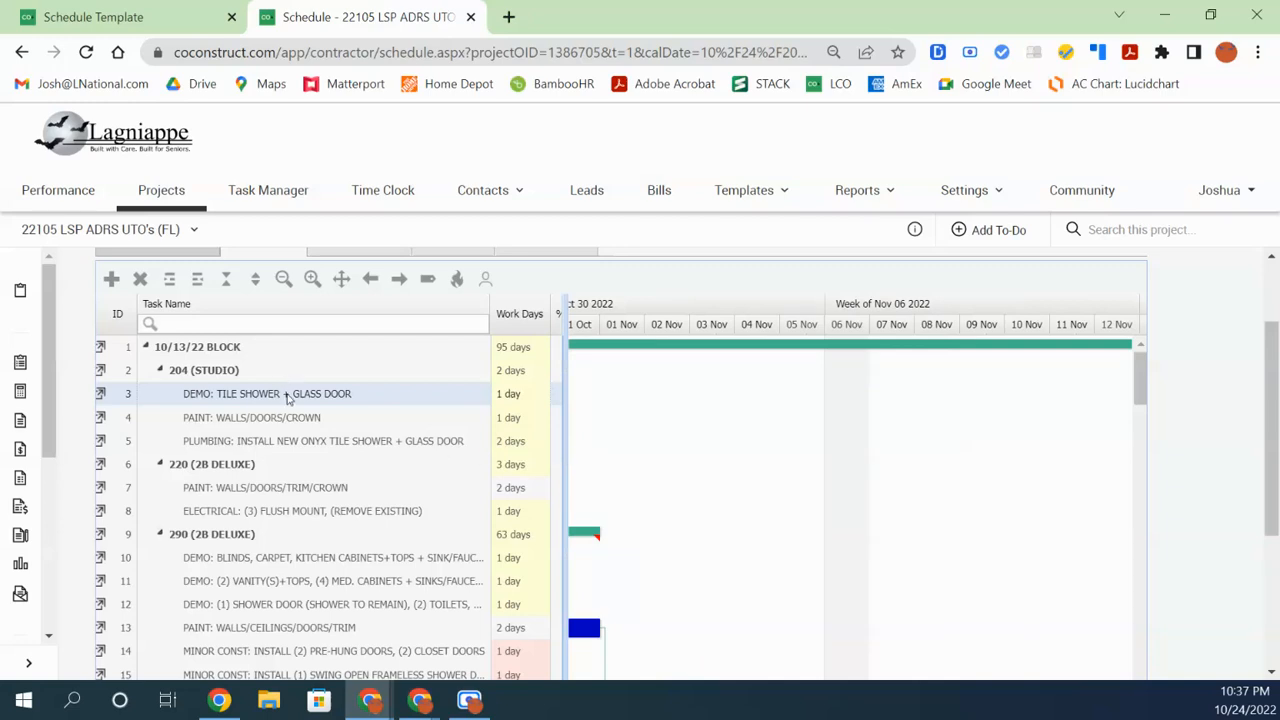
left_click(297, 446)
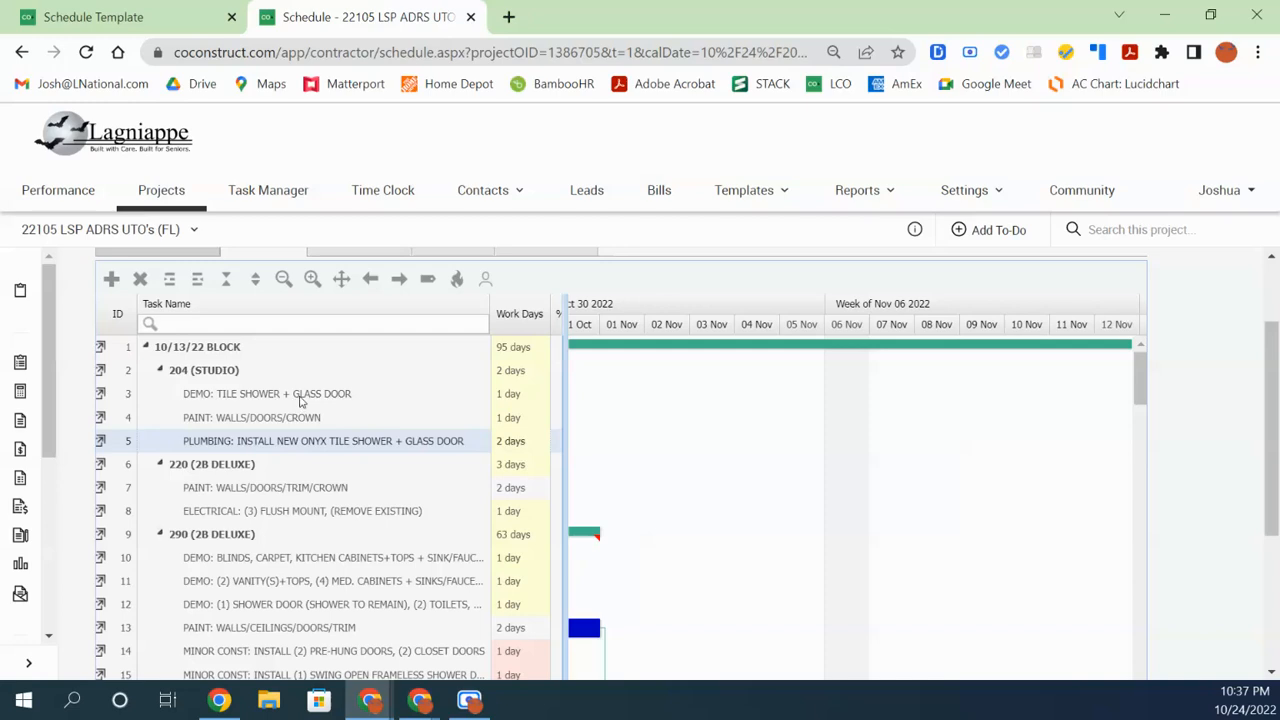
left_click(301, 399)
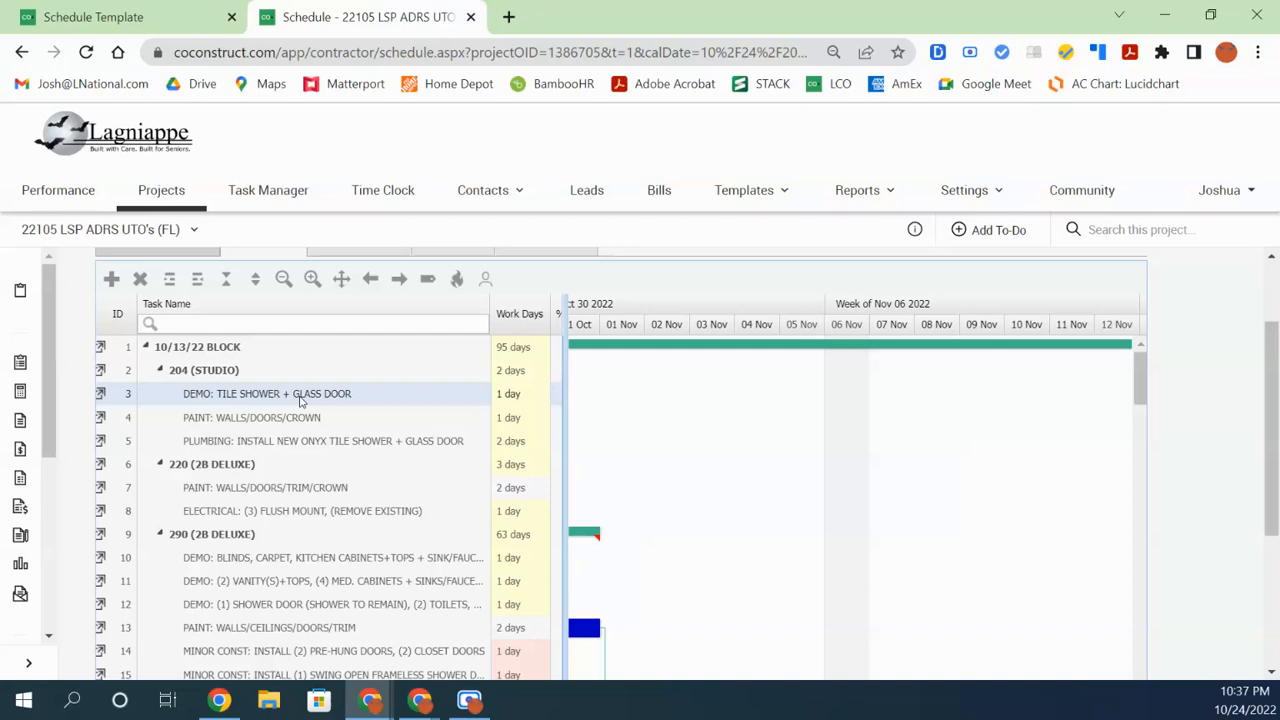
Filter tasks to DEMO:, zoom out to weeks, and make task 10 follow task 3
left_click(236, 323)
type("DEMO:")
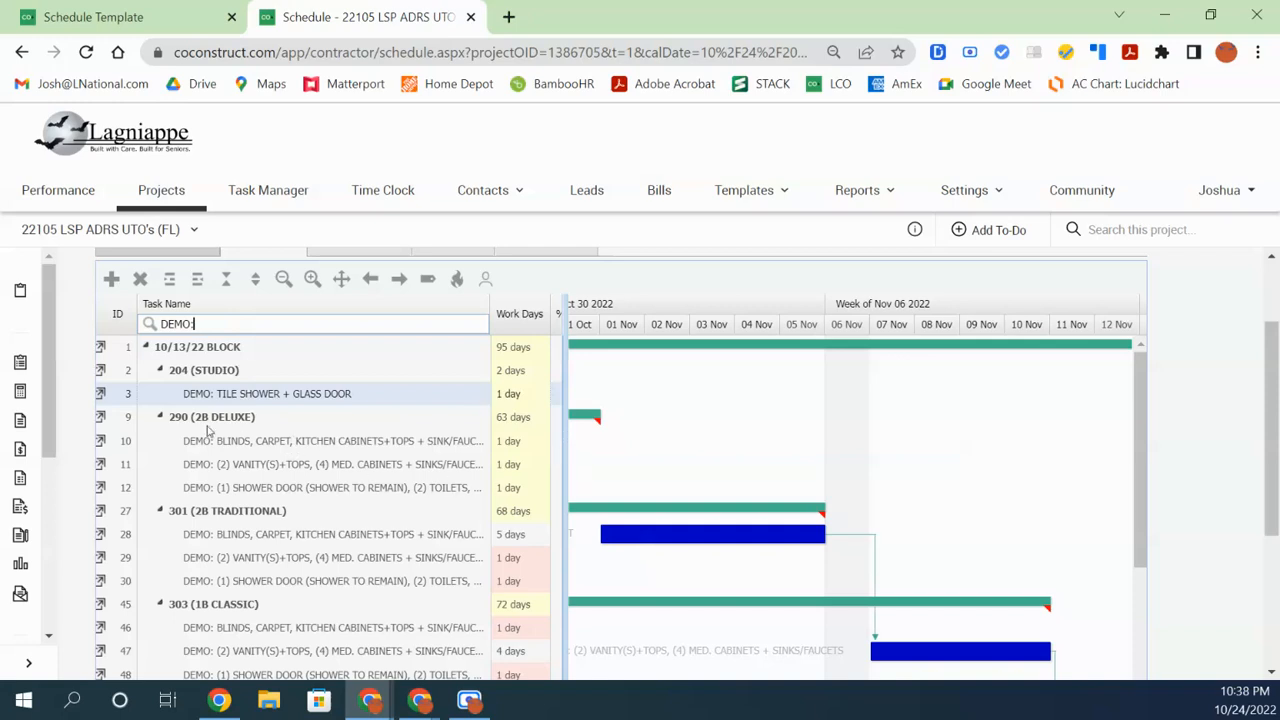
left_click_drag(563, 531, 526, 533)
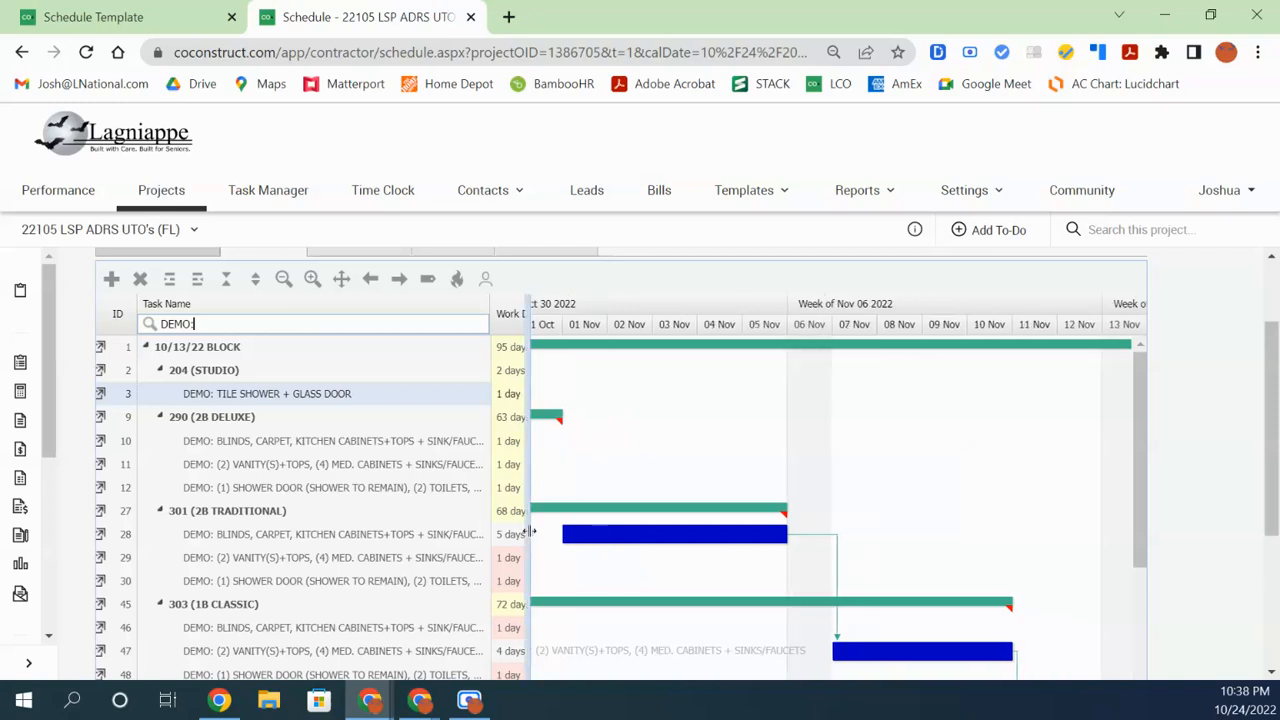
left_click(283, 279)
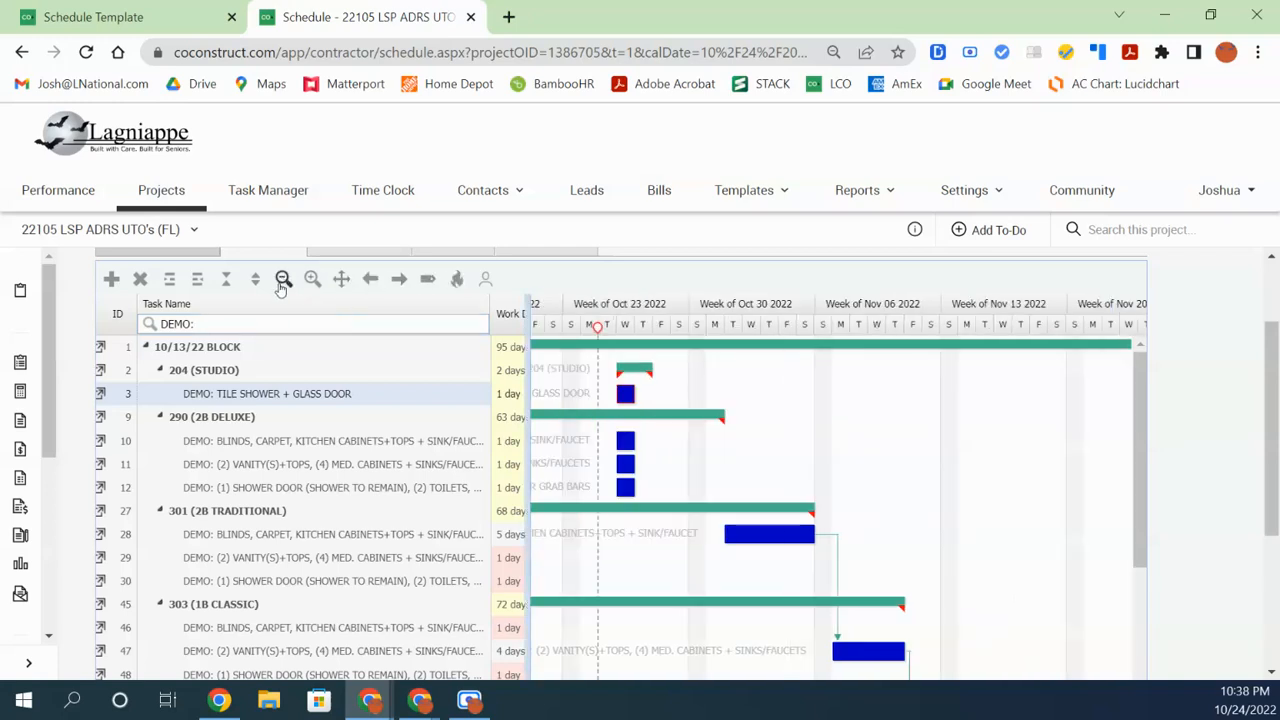
mouse_move(636, 400)
left_click_drag(636, 398, 622, 442)
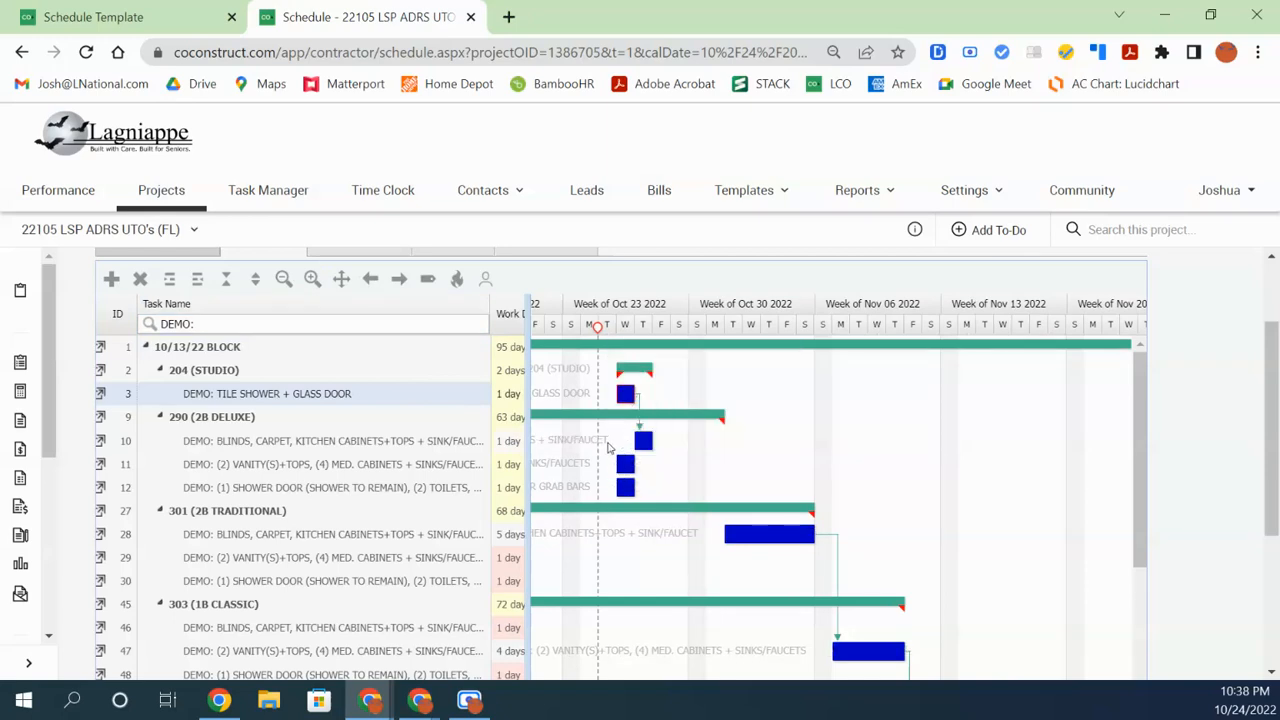
Link unit 290's demo tasks in sequence: task 11 after task 10, task 12 after task 11
left_click(281, 448)
left_click(284, 468)
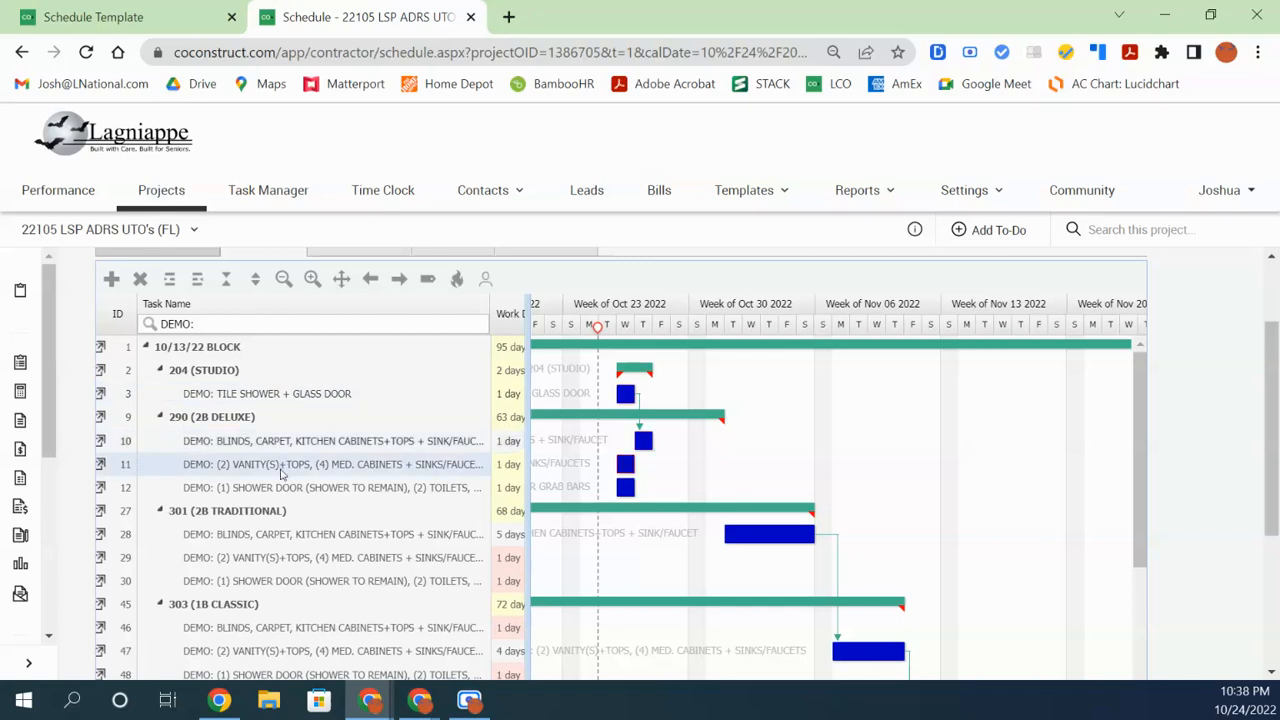
left_click(288, 488)
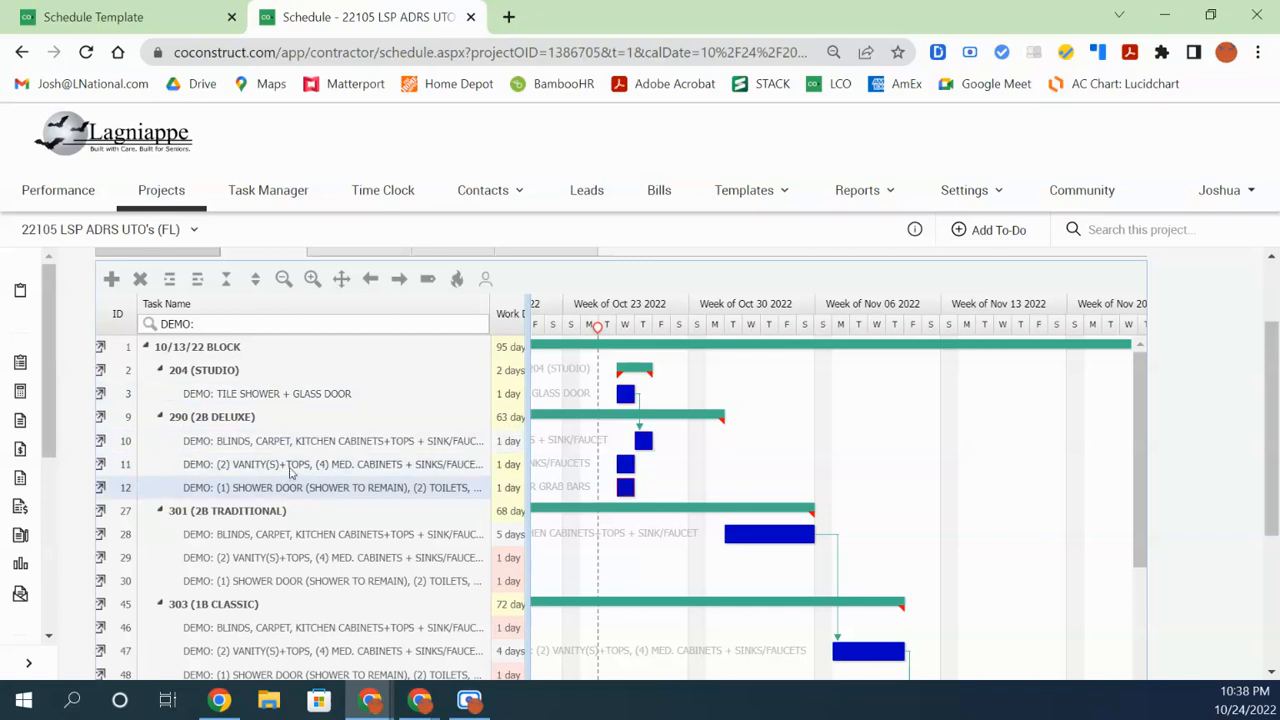
left_click(290, 465)
left_click(294, 449)
left_click(298, 466)
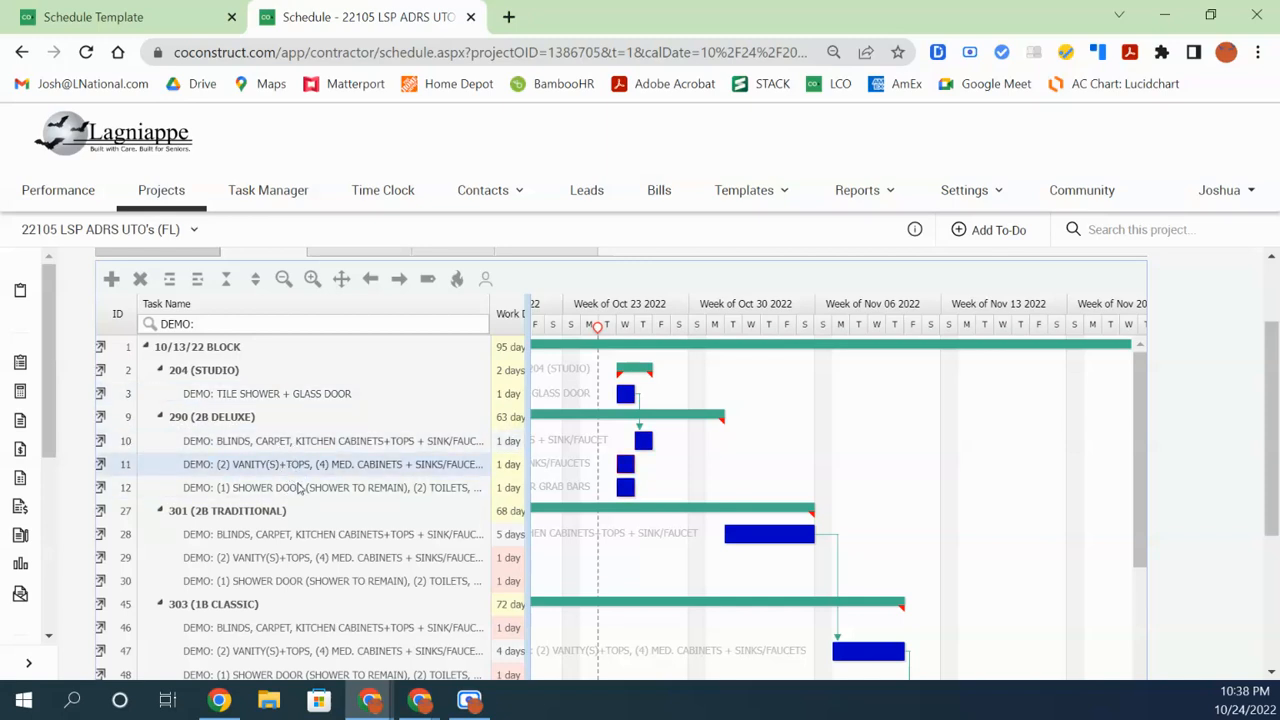
left_click(300, 482)
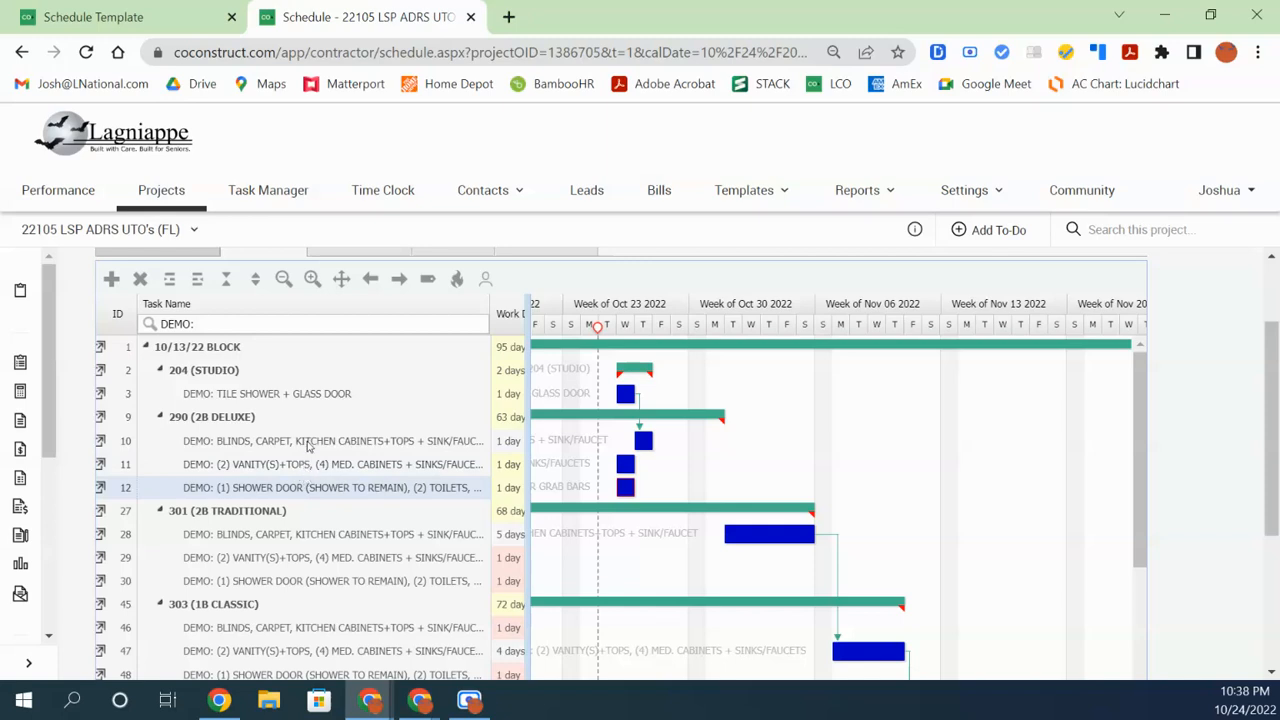
mouse_move(643, 441)
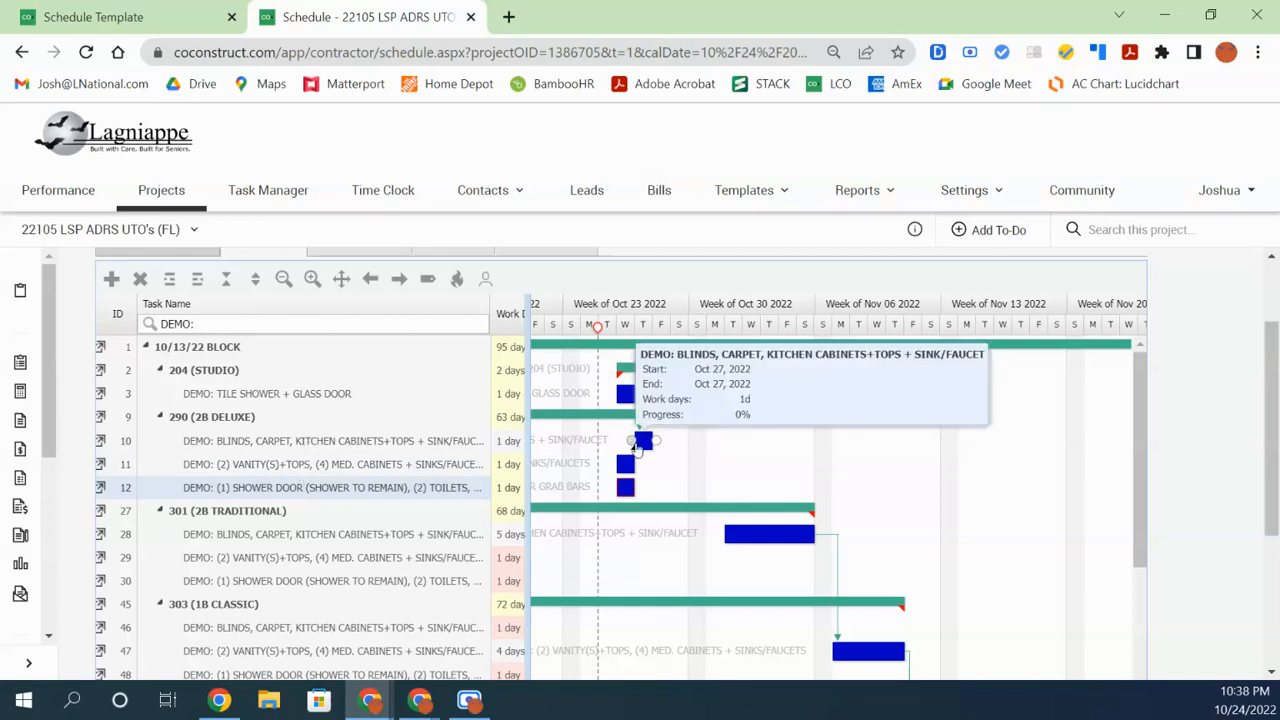
left_click_drag(657, 442, 616, 464)
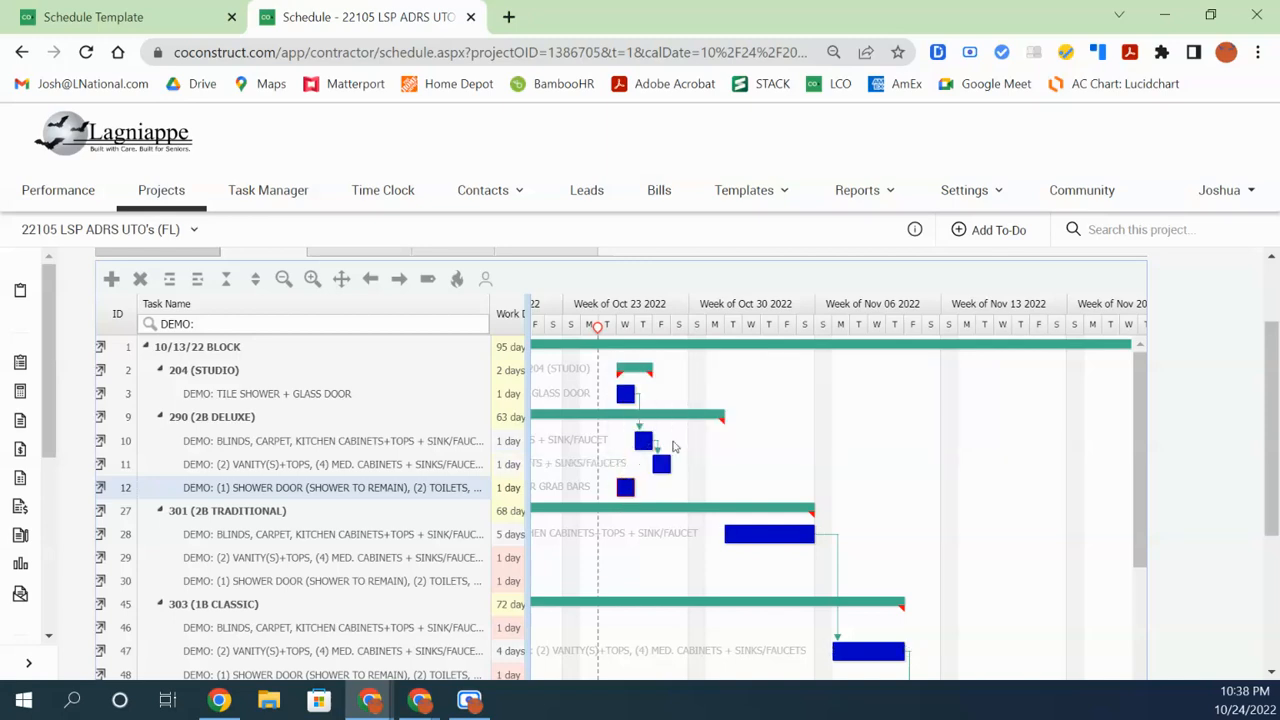
mouse_move(657, 459)
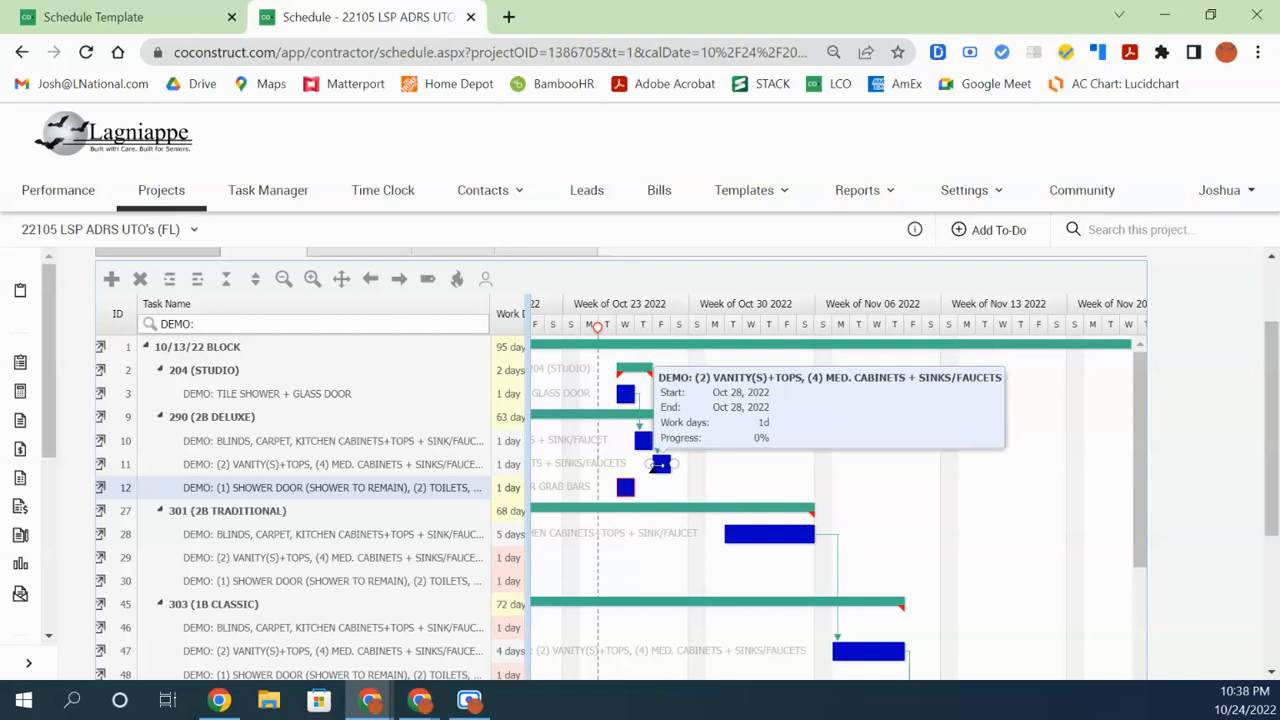
left_click_drag(652, 470, 616, 494)
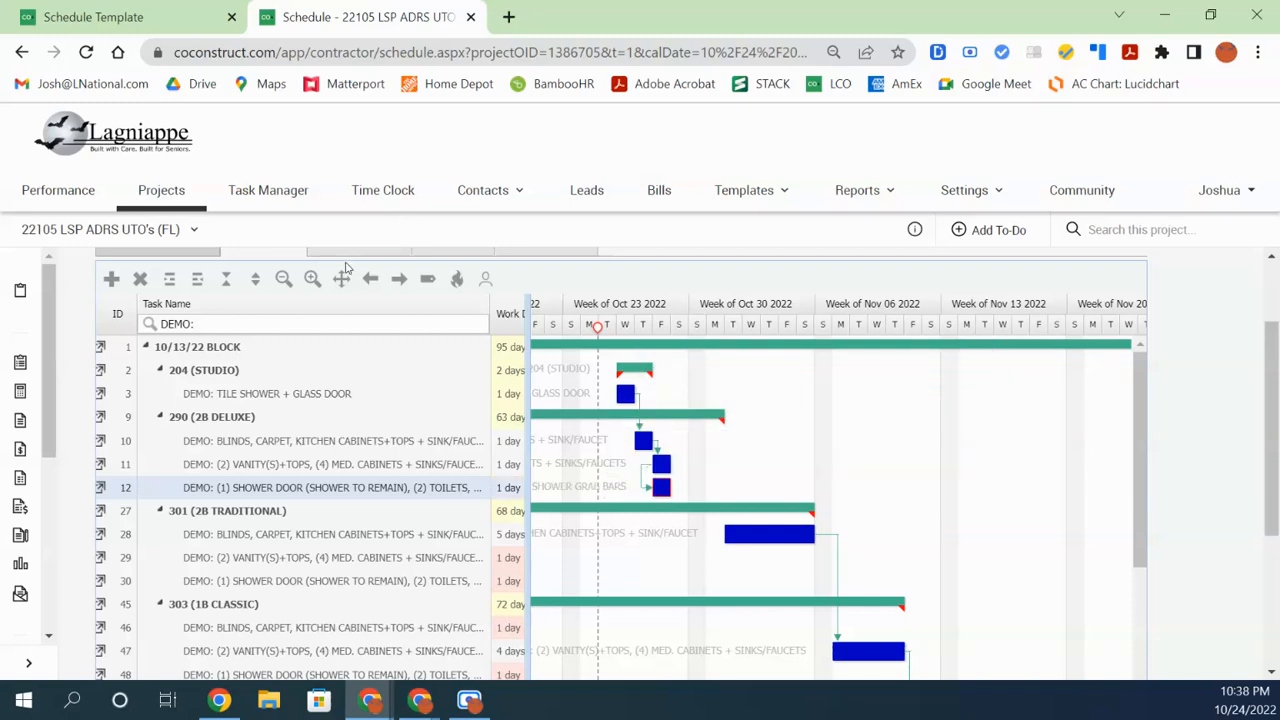
Zoom the timeline in to individual days
left_click(313, 280)
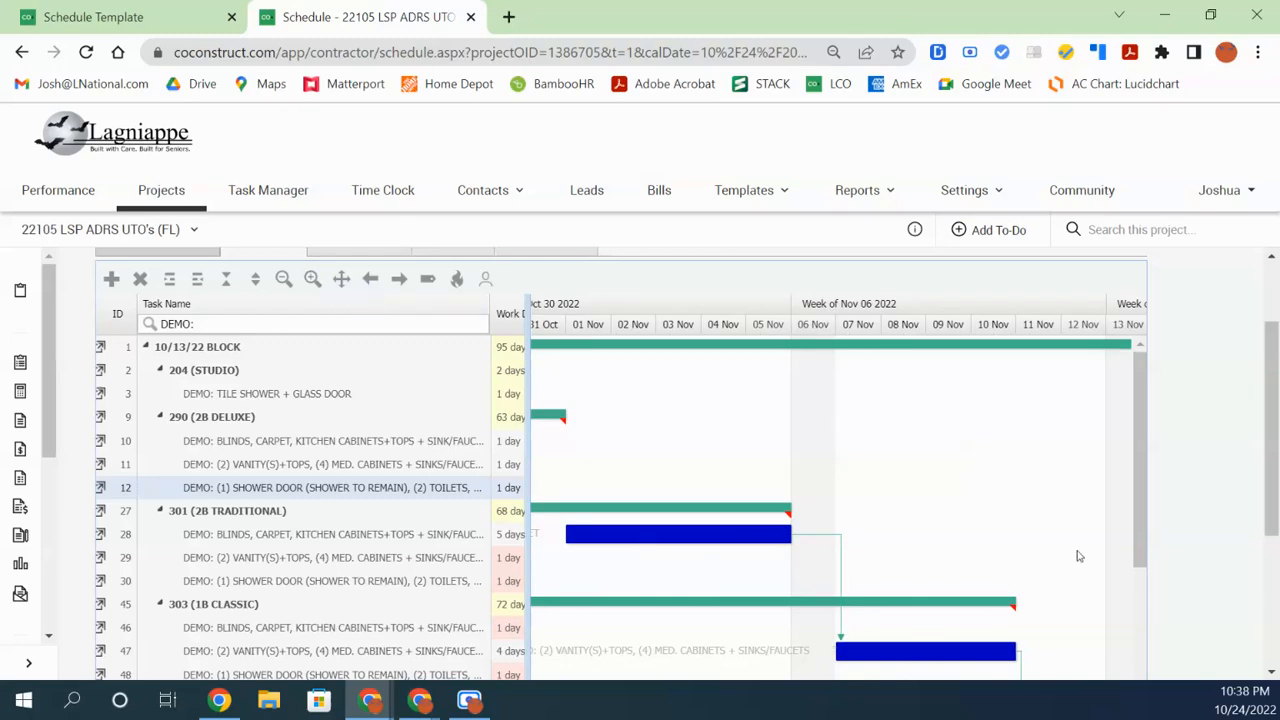
left_click_drag(1261, 508, 1276, 556)
left_click_drag(1268, 503, 1275, 565)
left_click_drag(840, 636, 775, 641)
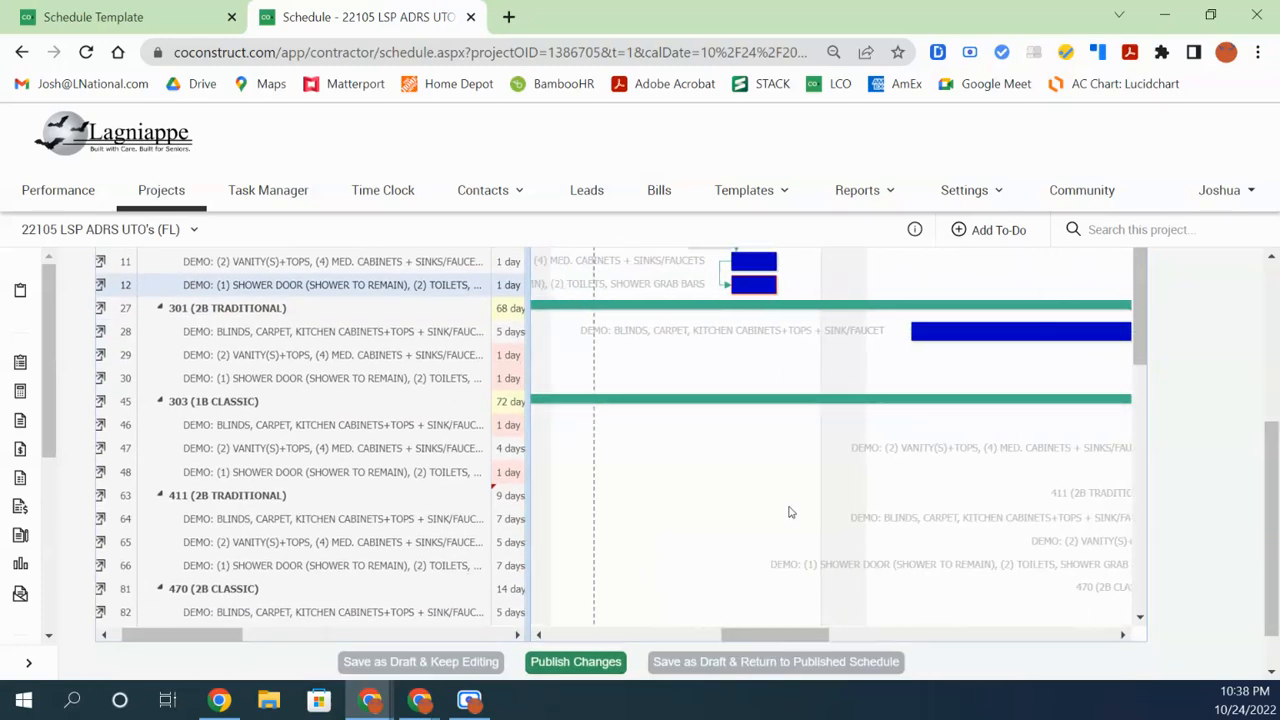
Check the progress, assignee and finish columns for unit 290's demo tasks, then re-widen the chart
scroll(785, 480, "up", 2)
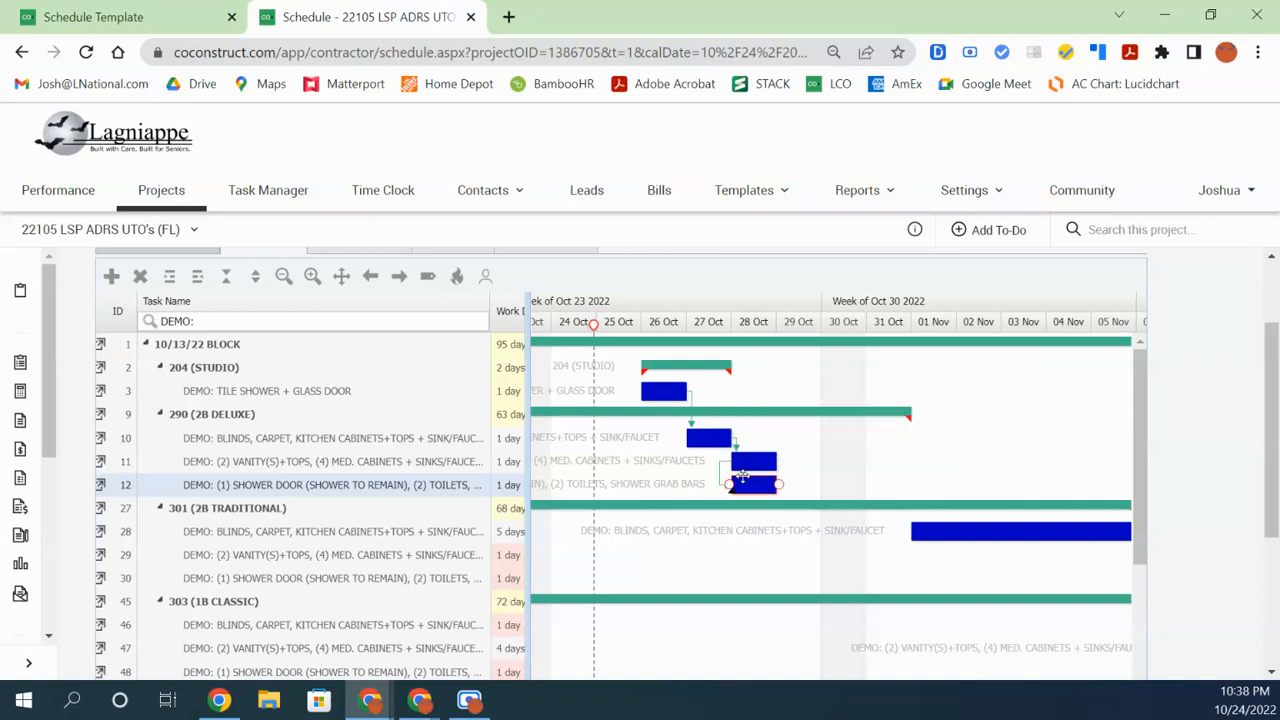
mouse_move(745, 488)
left_click_drag(526, 497, 703, 522)
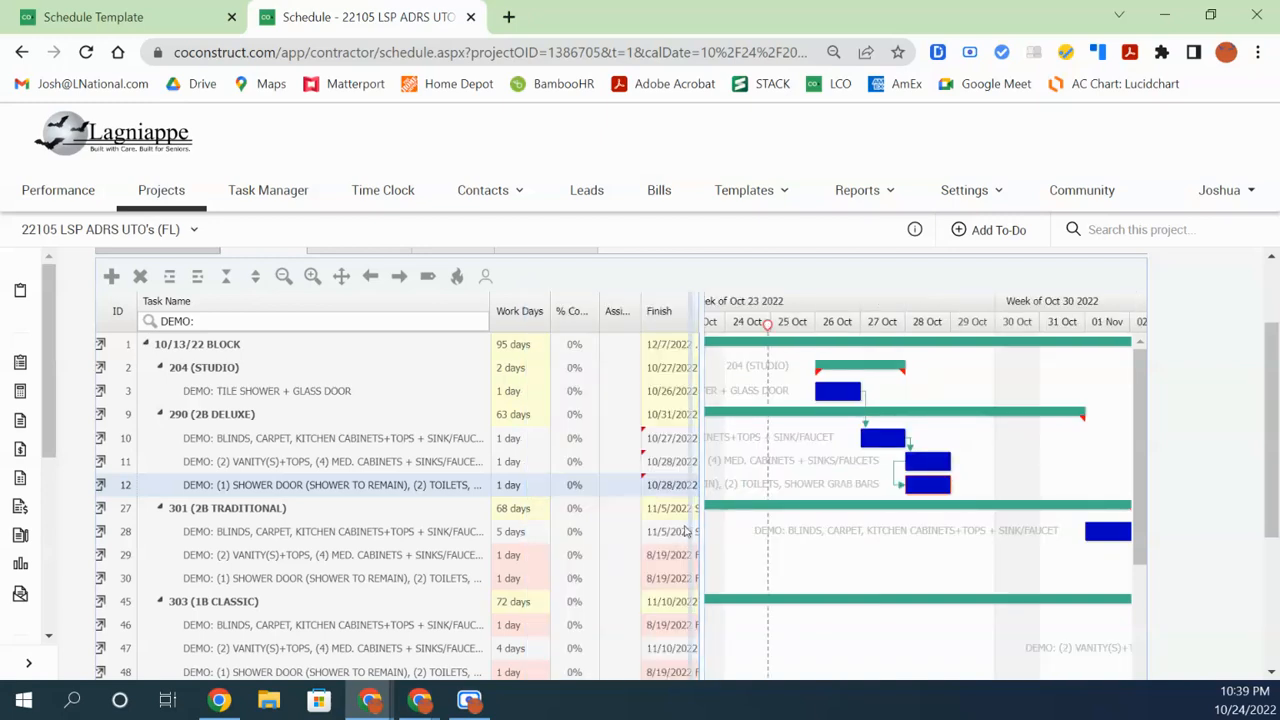
left_click_drag(585, 533, 517, 546)
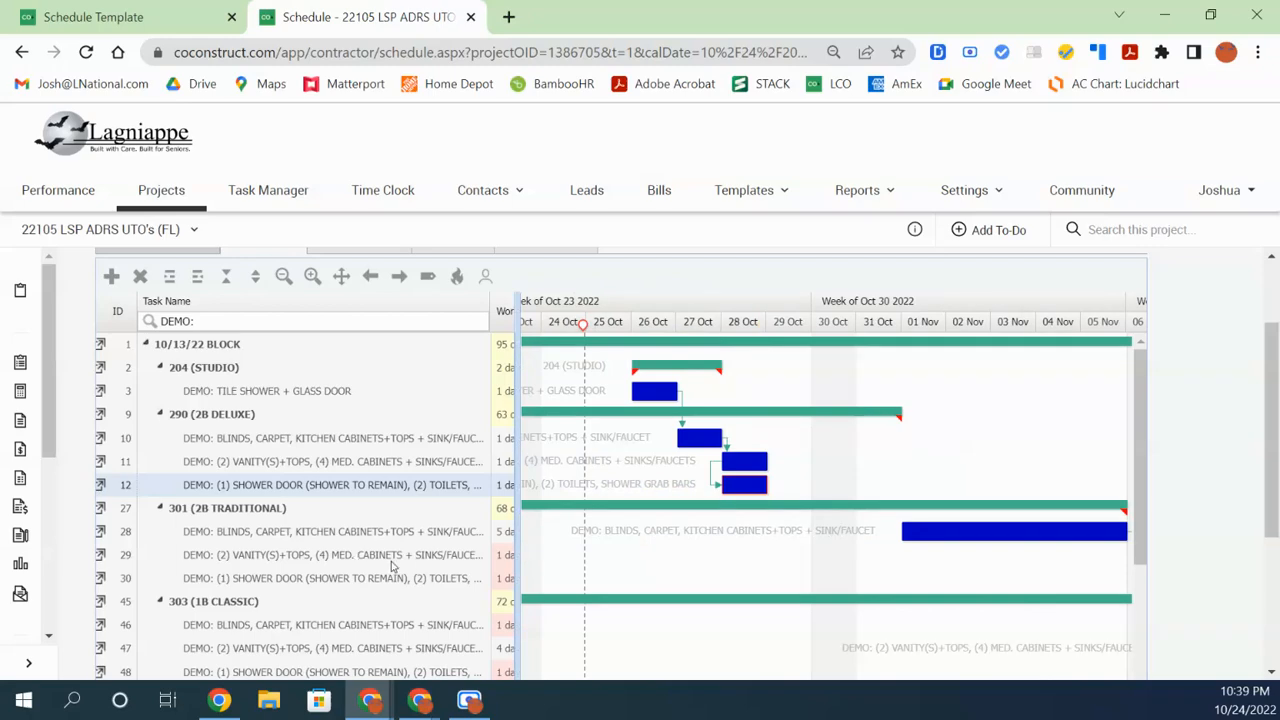
Publish the draft schedule changes
scroll(786, 615, "down", 10)
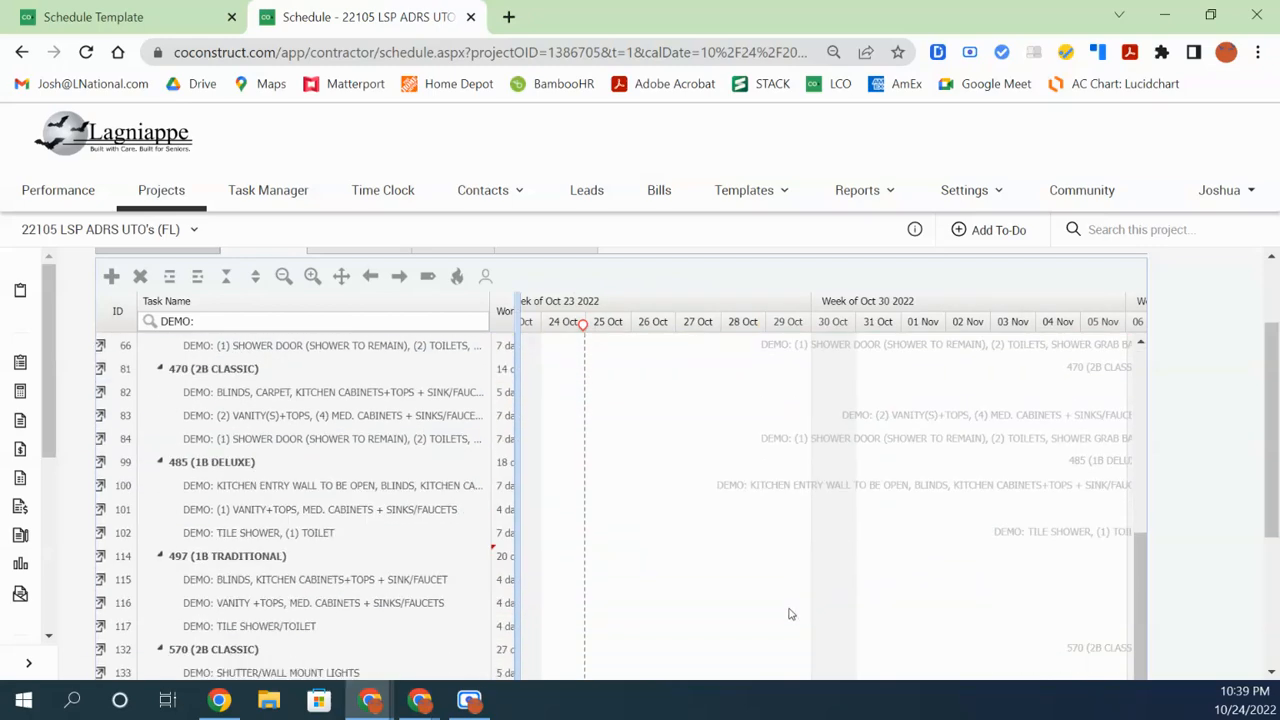
scroll(1250, 554, "down", 2)
scroll(1250, 554, "down", 1)
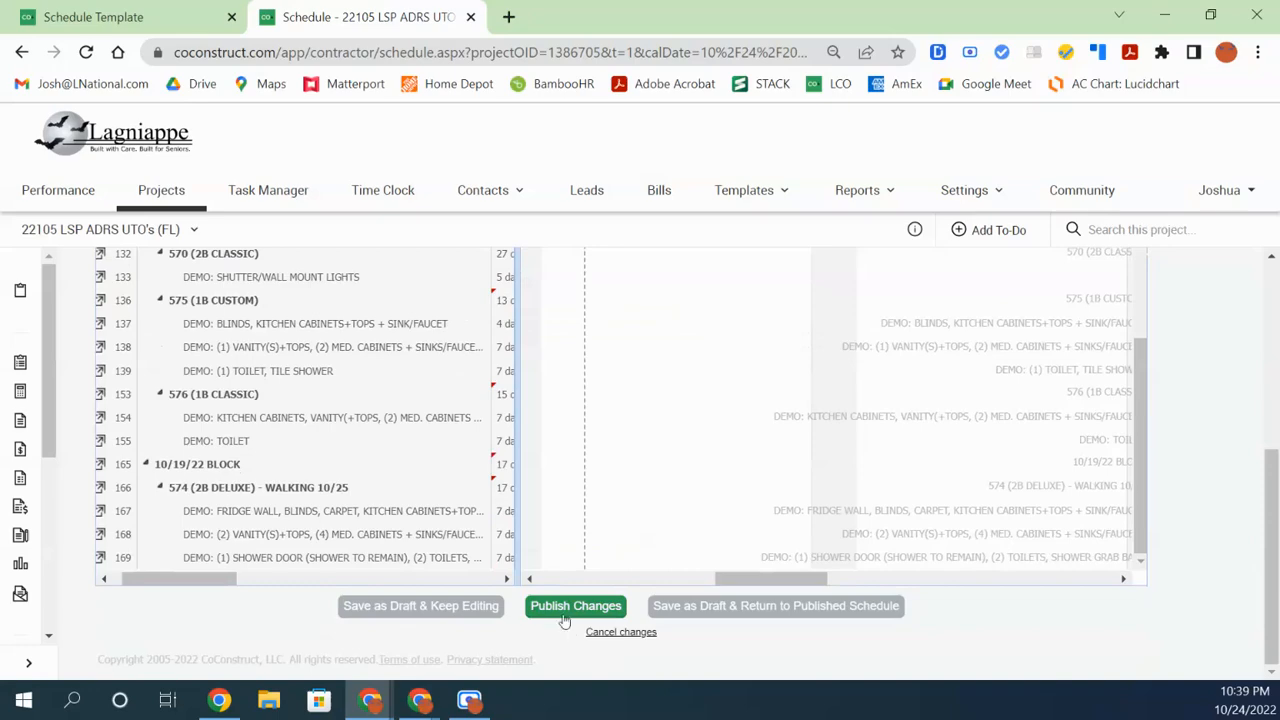
left_click(570, 606)
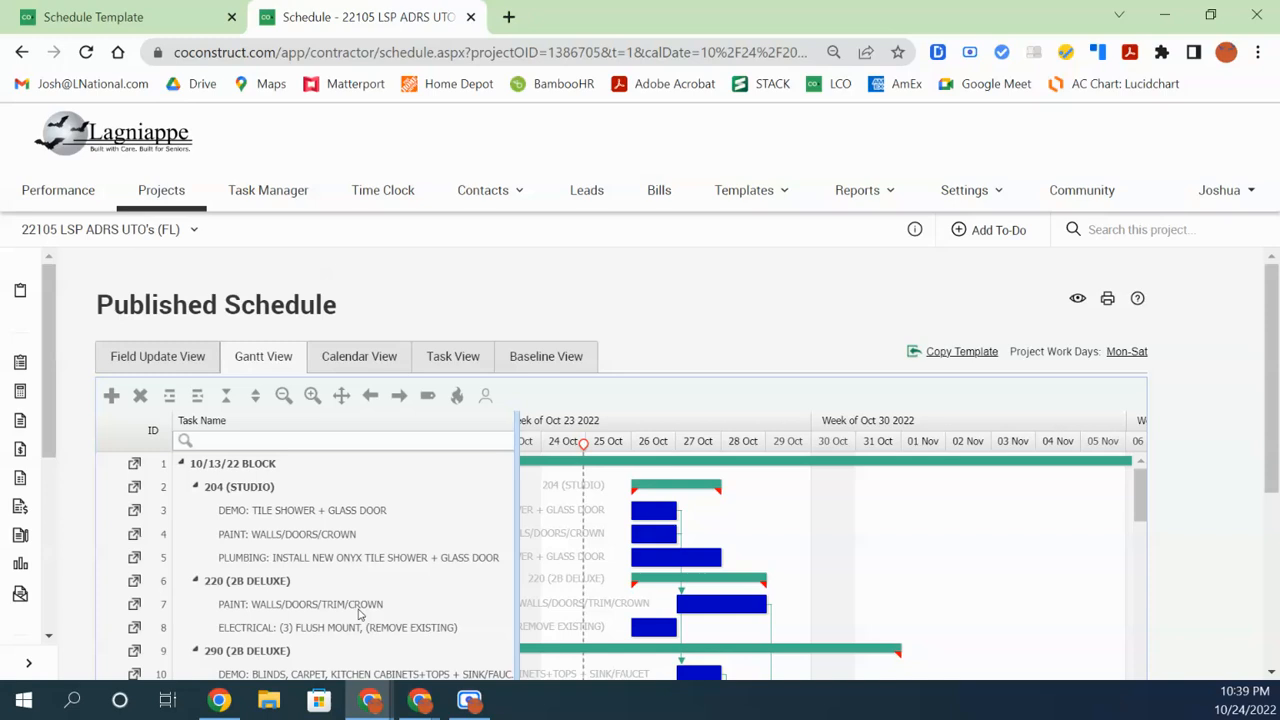
Review the tile shower demo, PAINT: WALLS/DOORS/CROWN and onyx tile shower plumbing tasks in the unfiltered list
left_click(287, 512)
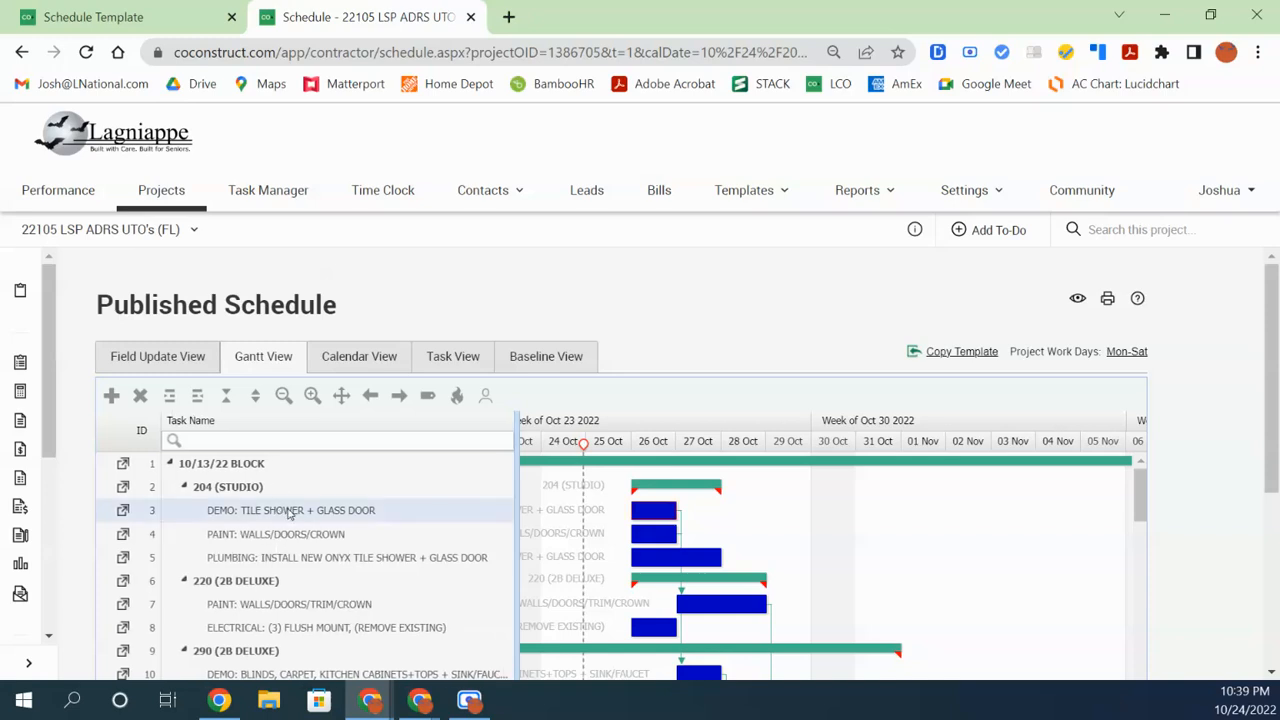
left_click(292, 543)
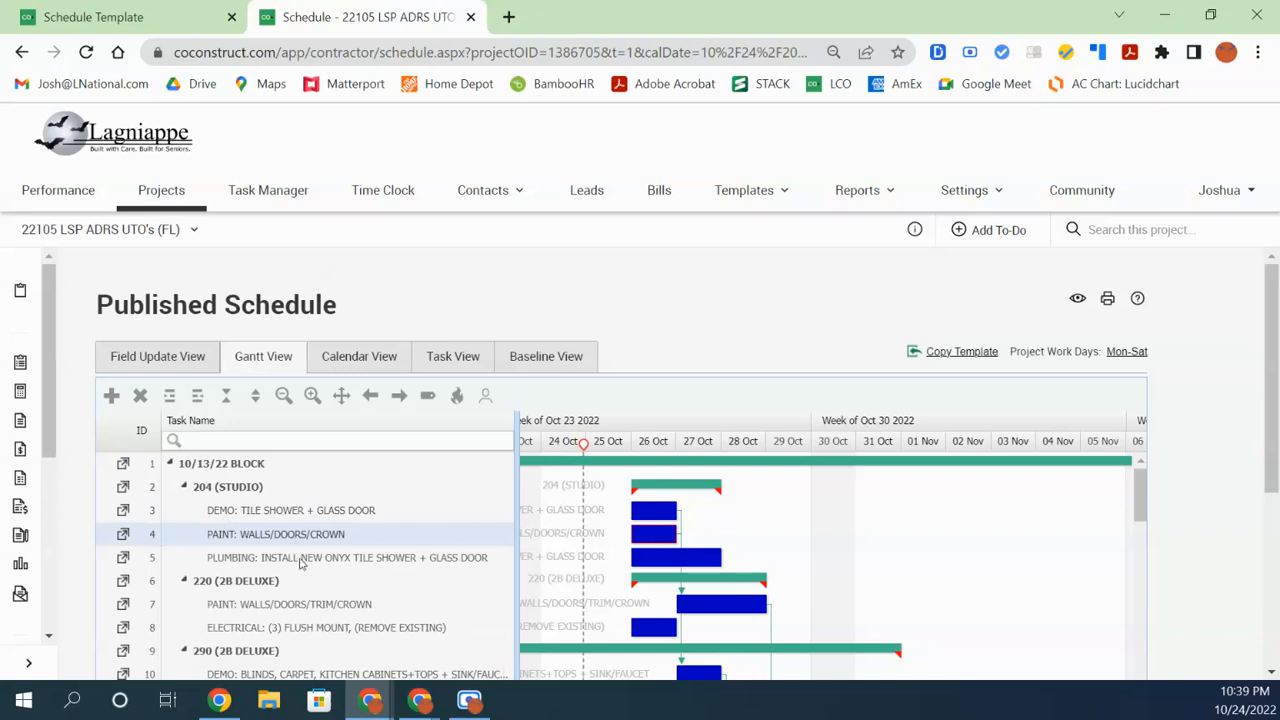
left_click(302, 562)
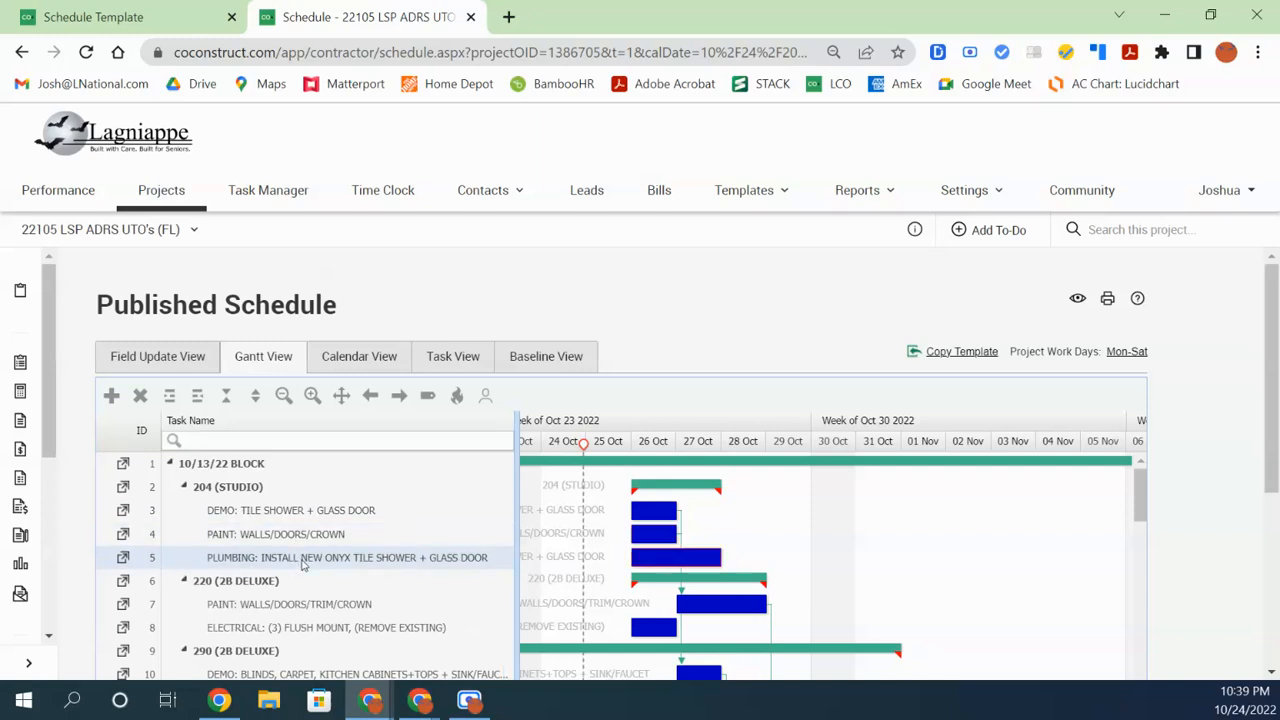
scroll(302, 565, "down", 1)
scroll(302, 565, "up", 1)
left_click_drag(1274, 455, 1273, 584)
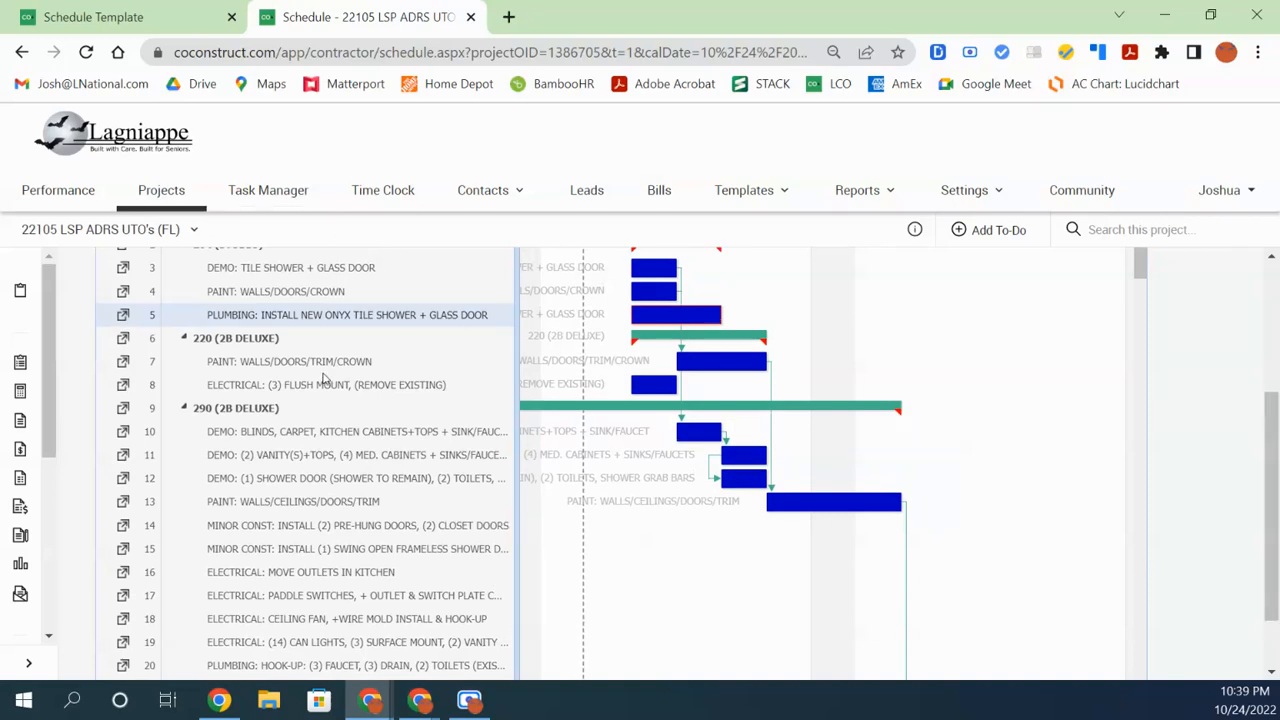
scroll(328, 384, "up", 1)
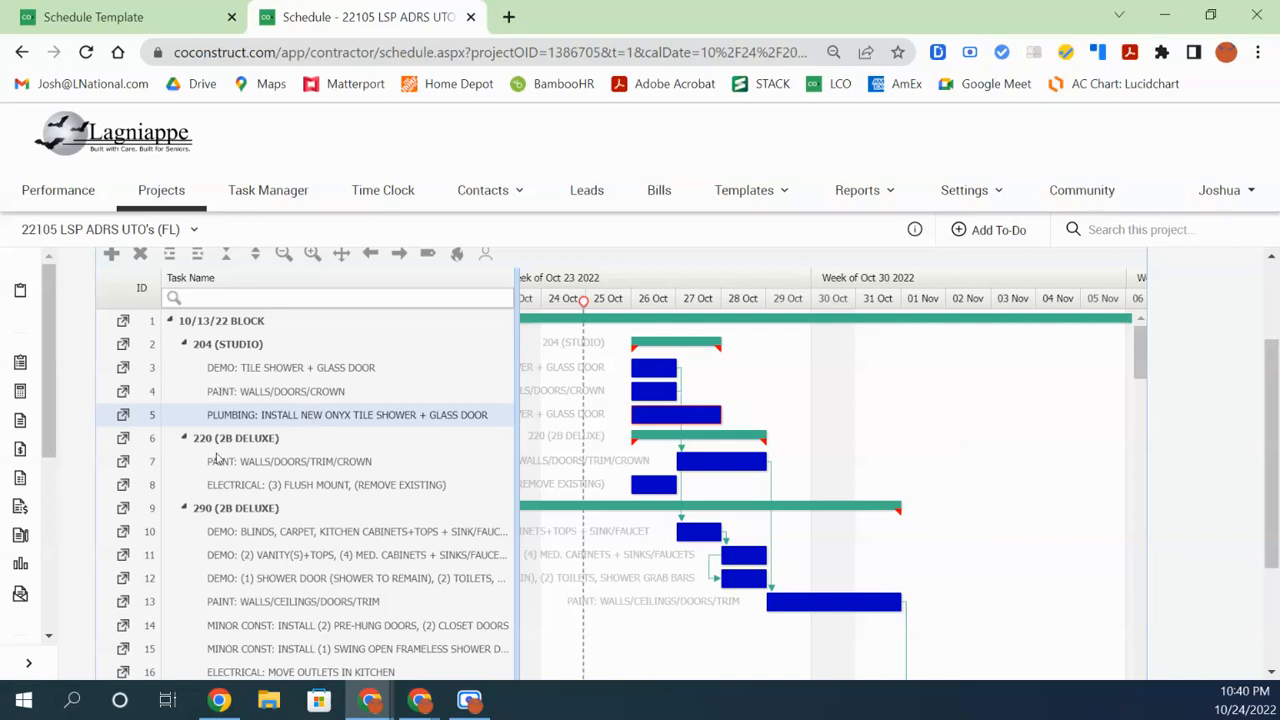
left_click(316, 491)
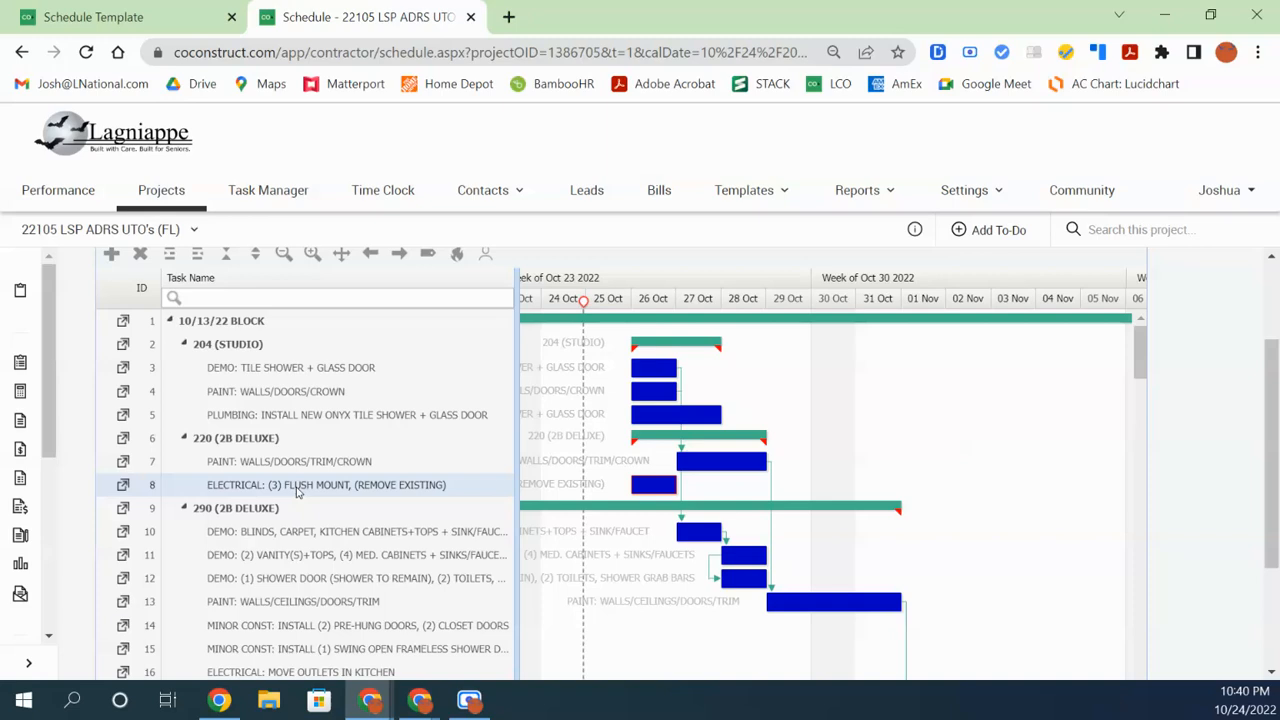
left_click(281, 395)
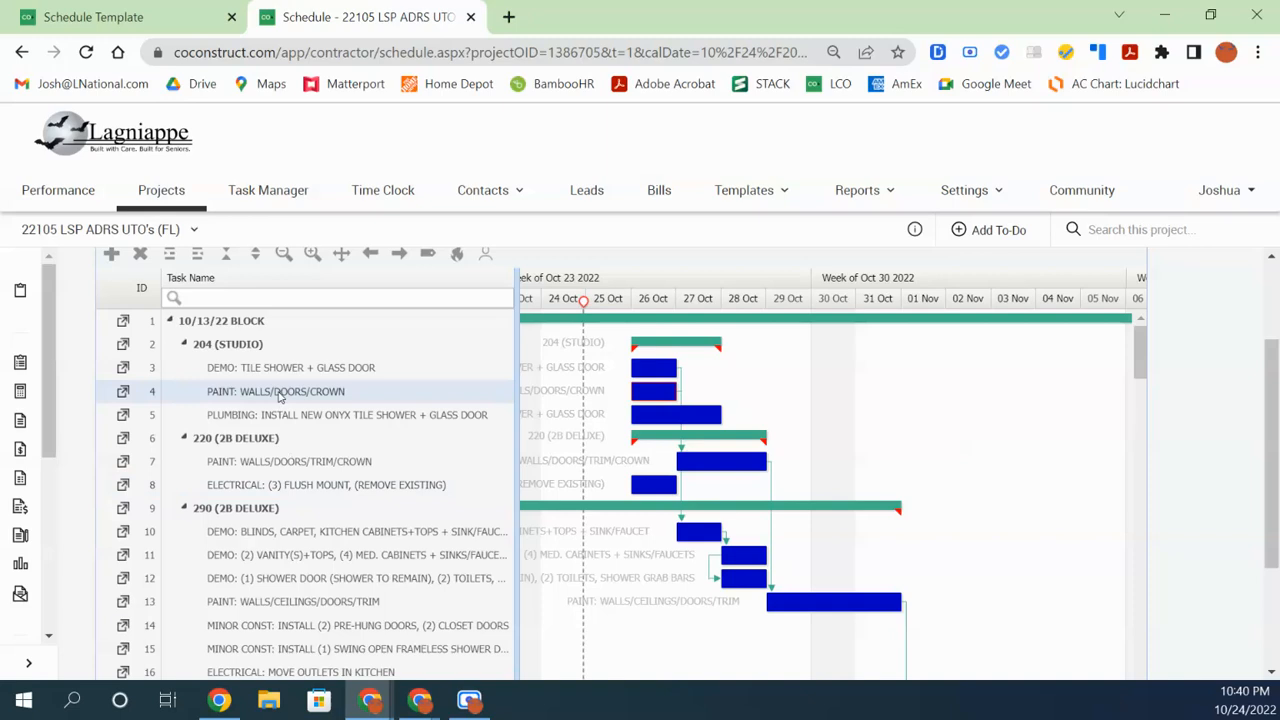
right_click(287, 492)
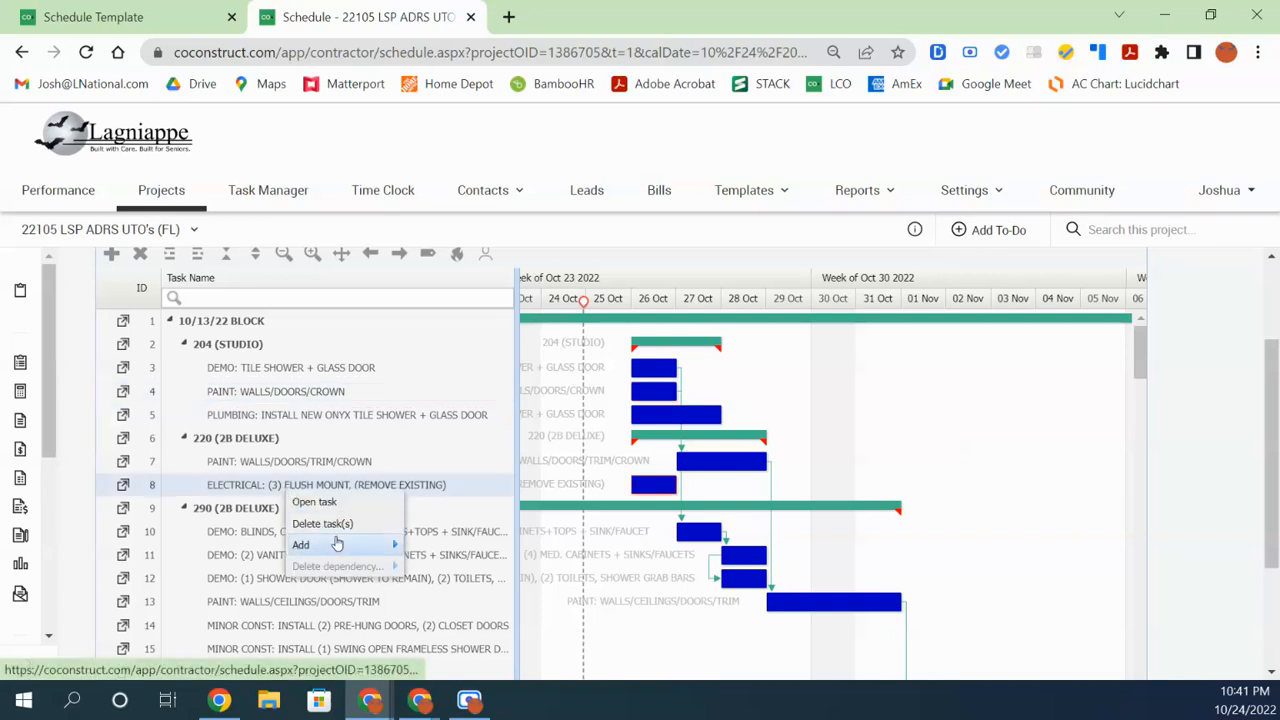
mouse_move(336, 545)
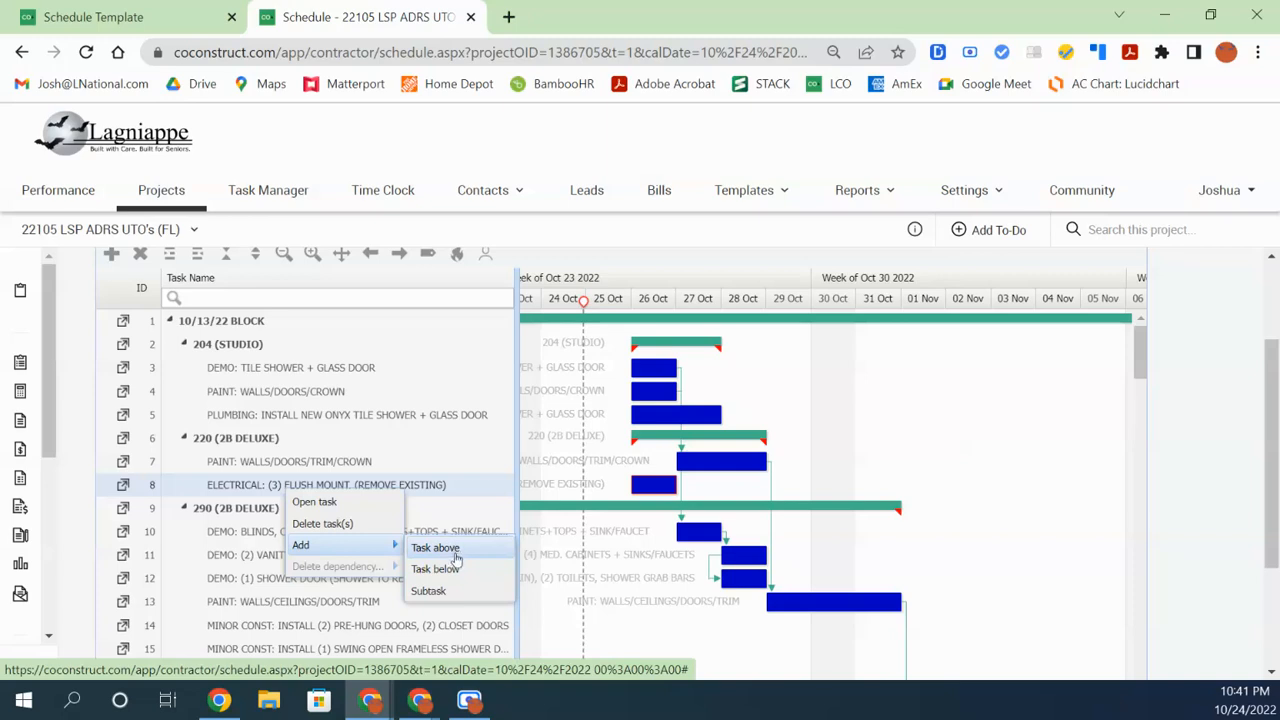
left_click(233, 489)
left_click(224, 489)
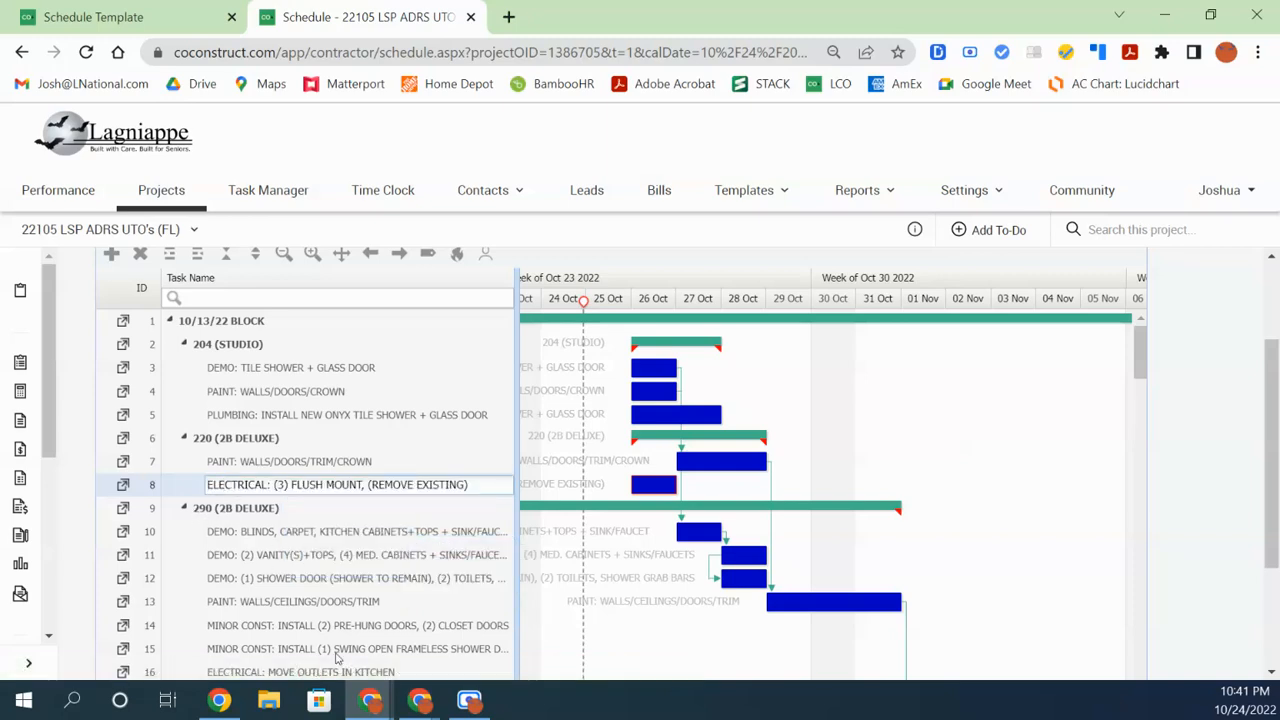
left_click(239, 376)
Finish the (BATMAN) tag on the tile shower demo task by typing AN
left_click(239, 372)
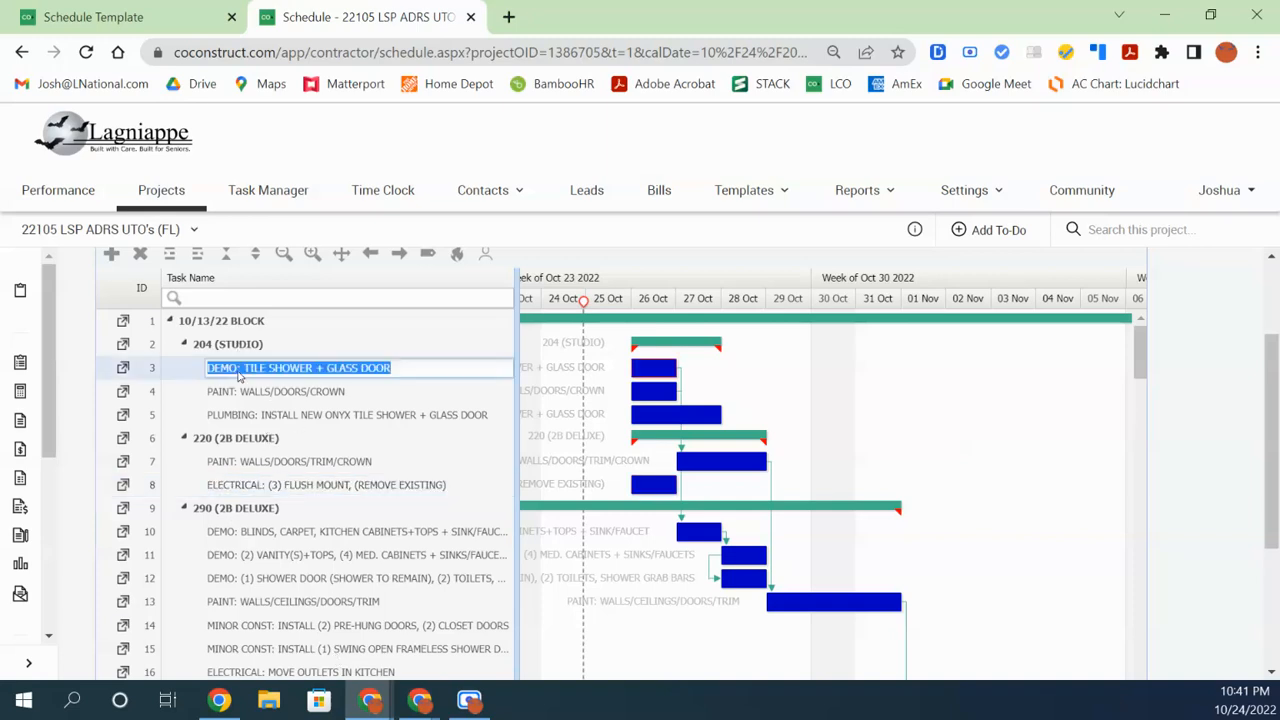
left_click(235, 368)
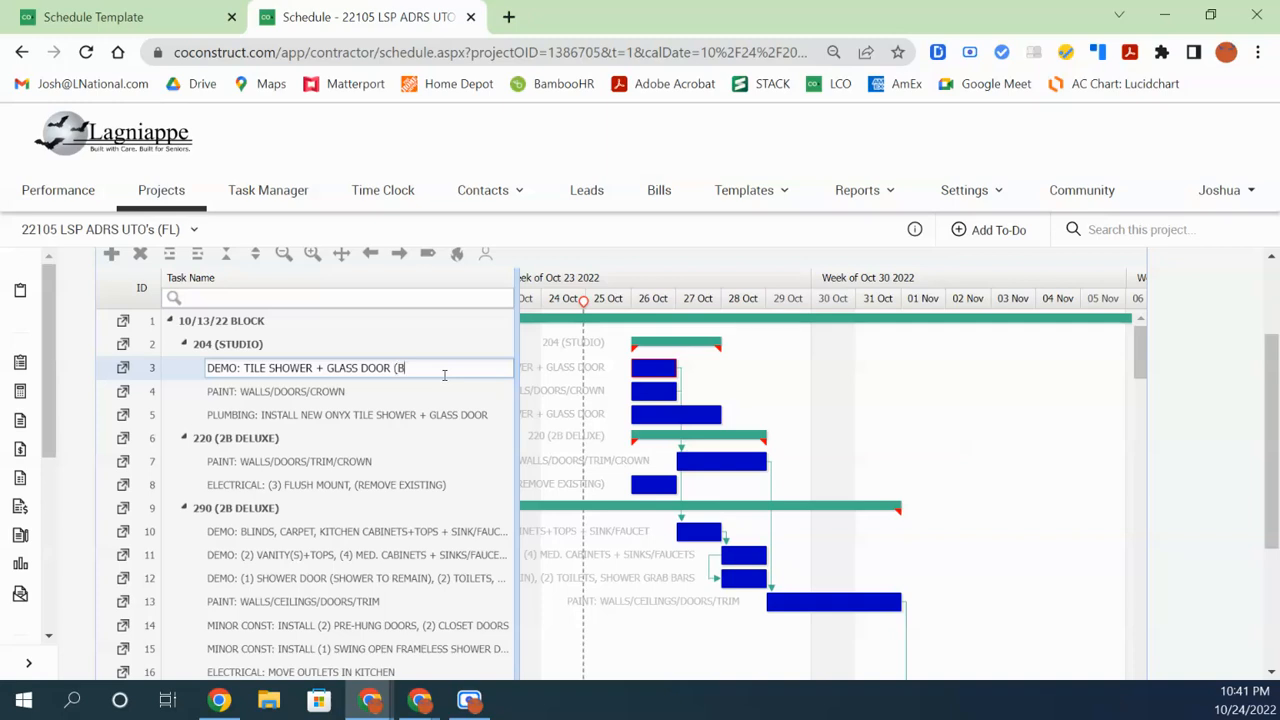
type("AN")
Tag unit 204's PAINT: WALLS/DOORS/CROWN task with (WONDER WOMAN) and copy the tag
double_click(432, 395)
left_click(431, 391)
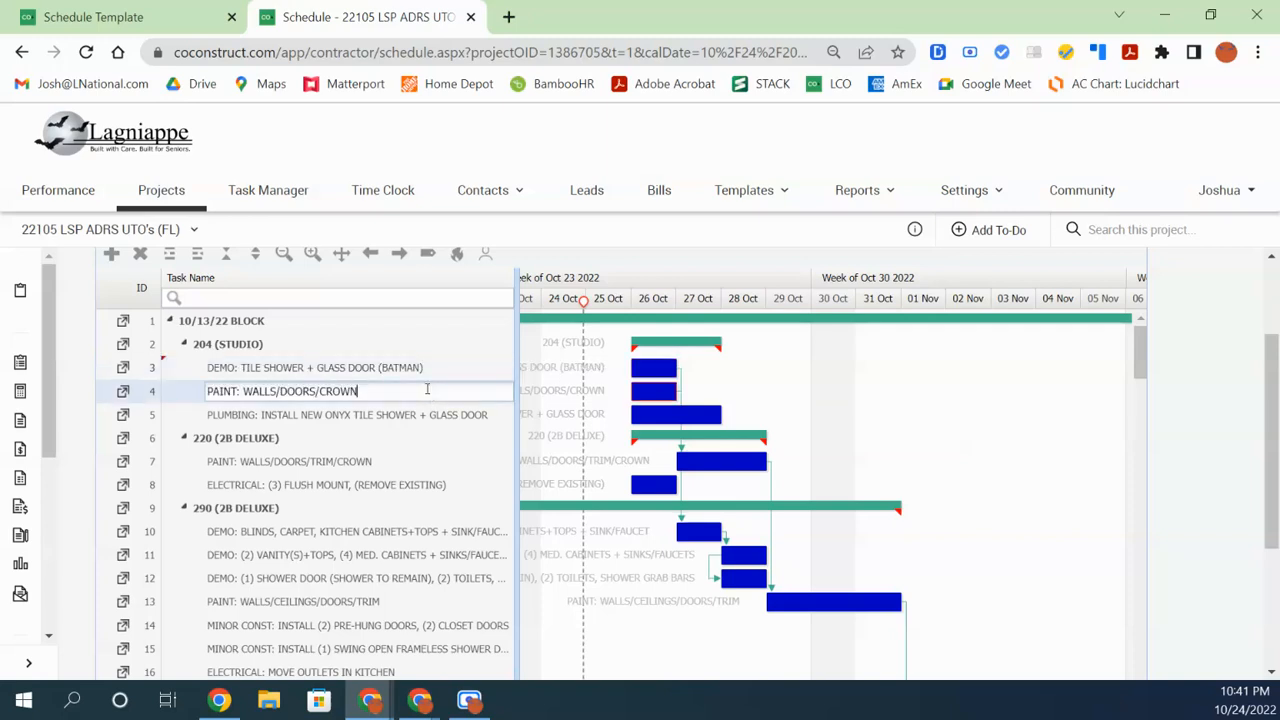
type("(WONDERWOMAN")
left_click(407, 391)
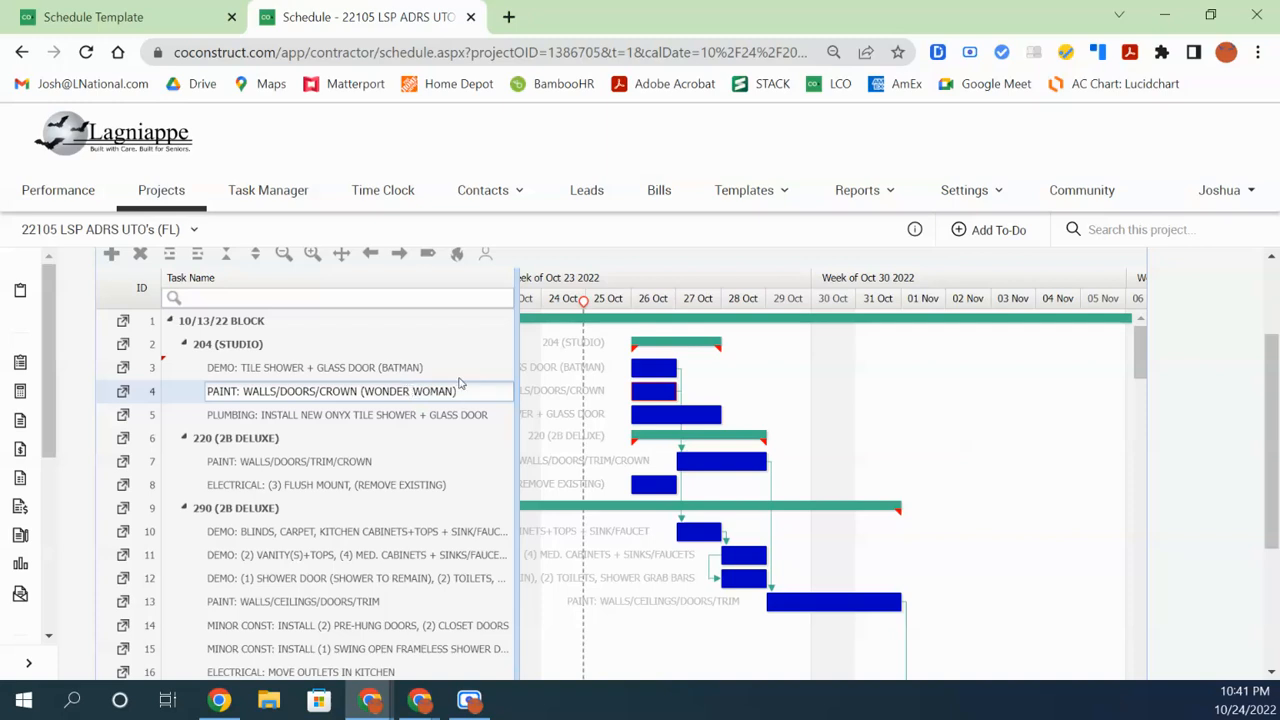
left_click_drag(458, 391, 361, 391)
key("ctrl+c")
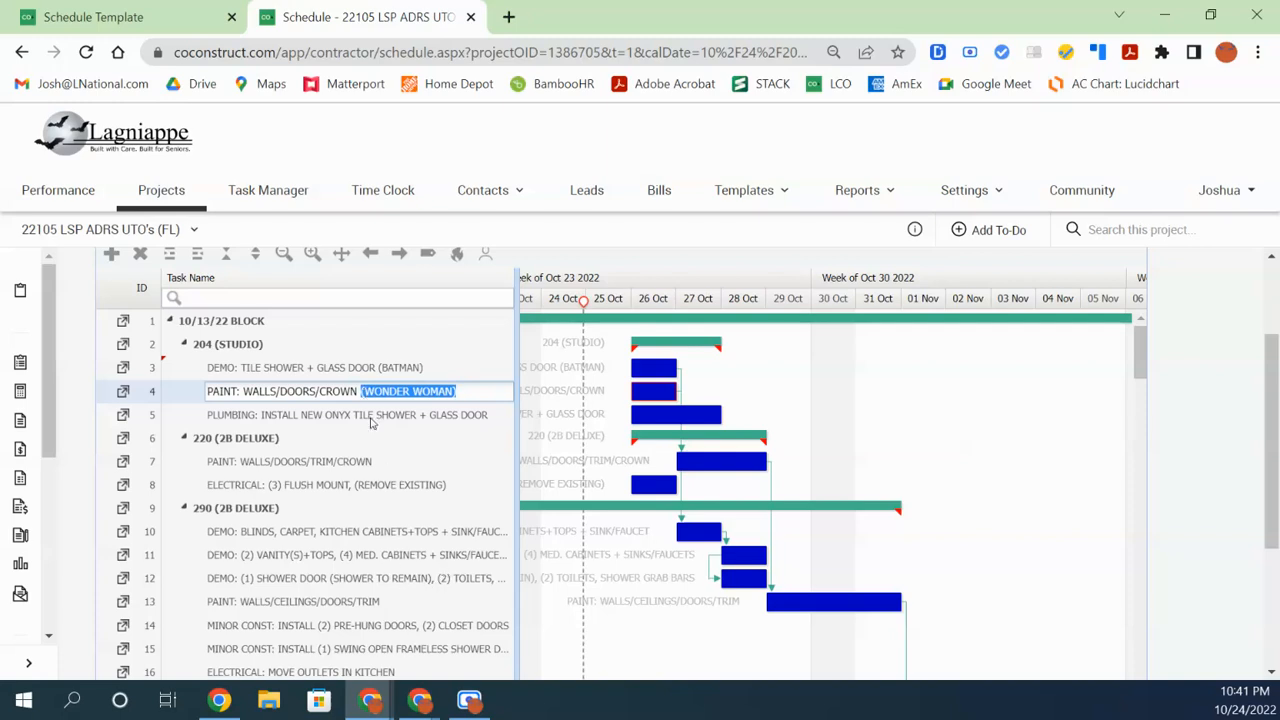
Paste the (WONDER WOMAN) tag onto unit 220's paint task name
left_click(370, 462)
left_click(400, 461)
left_click(405, 461)
key("ctrl+v")
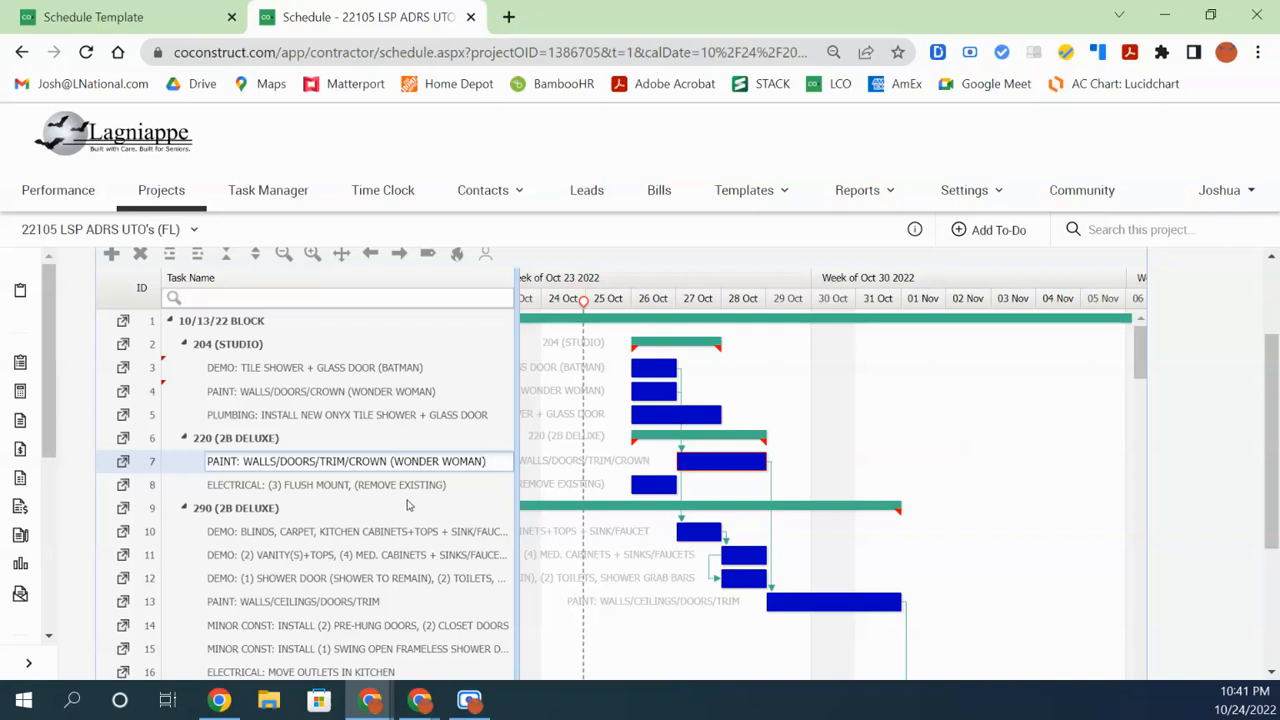
Copy the (BATMAN) tag from the tile shower demo task name
left_click(375, 368)
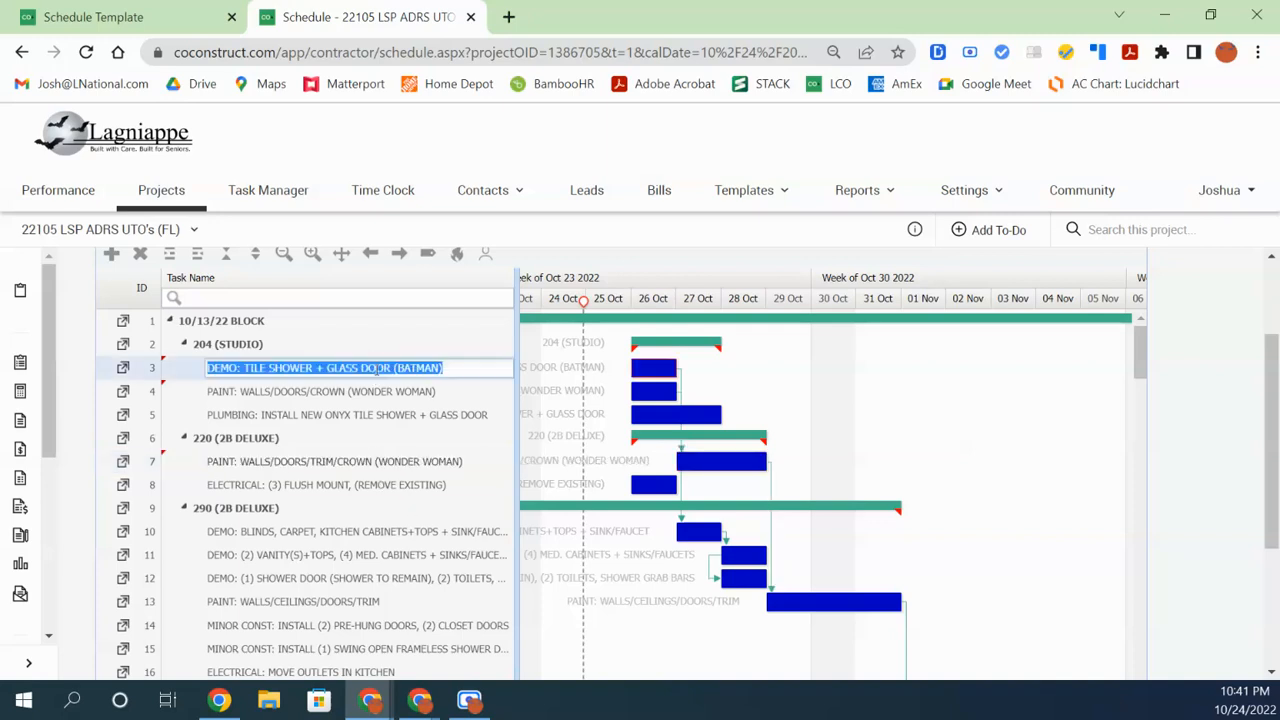
left_click_drag(441, 370, 398, 370)
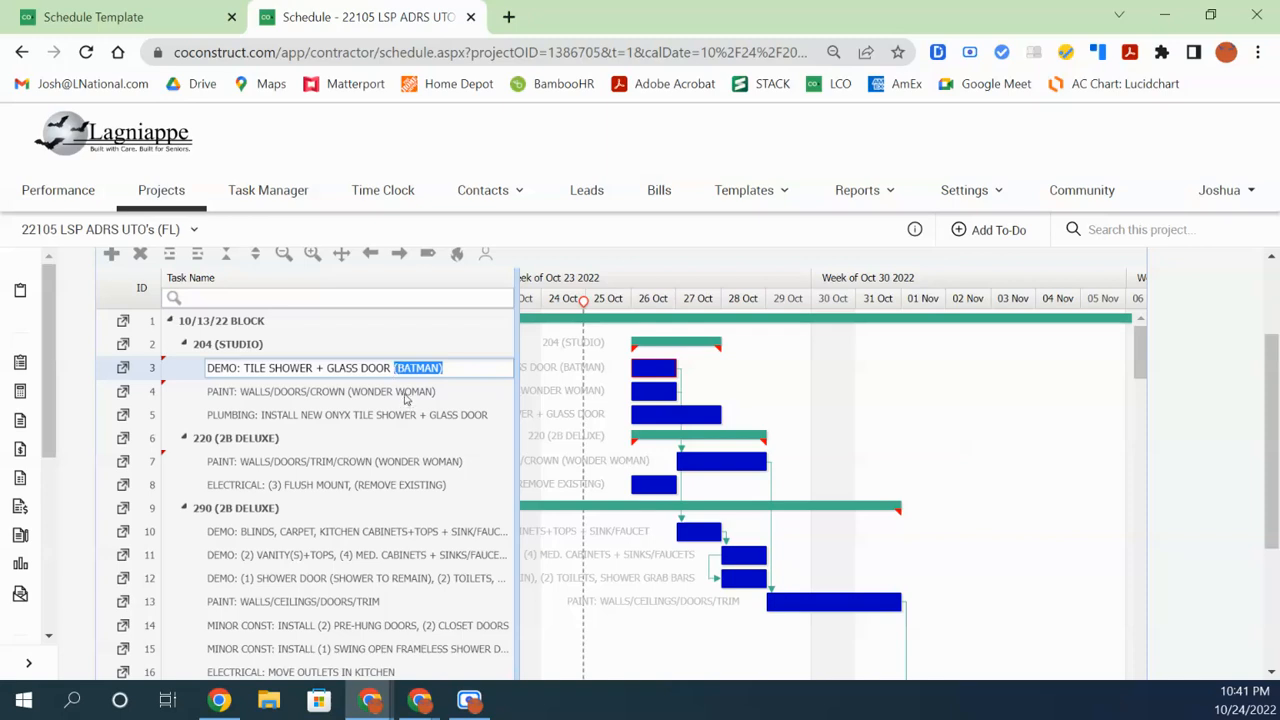
left_click(405, 396)
left_click(406, 368)
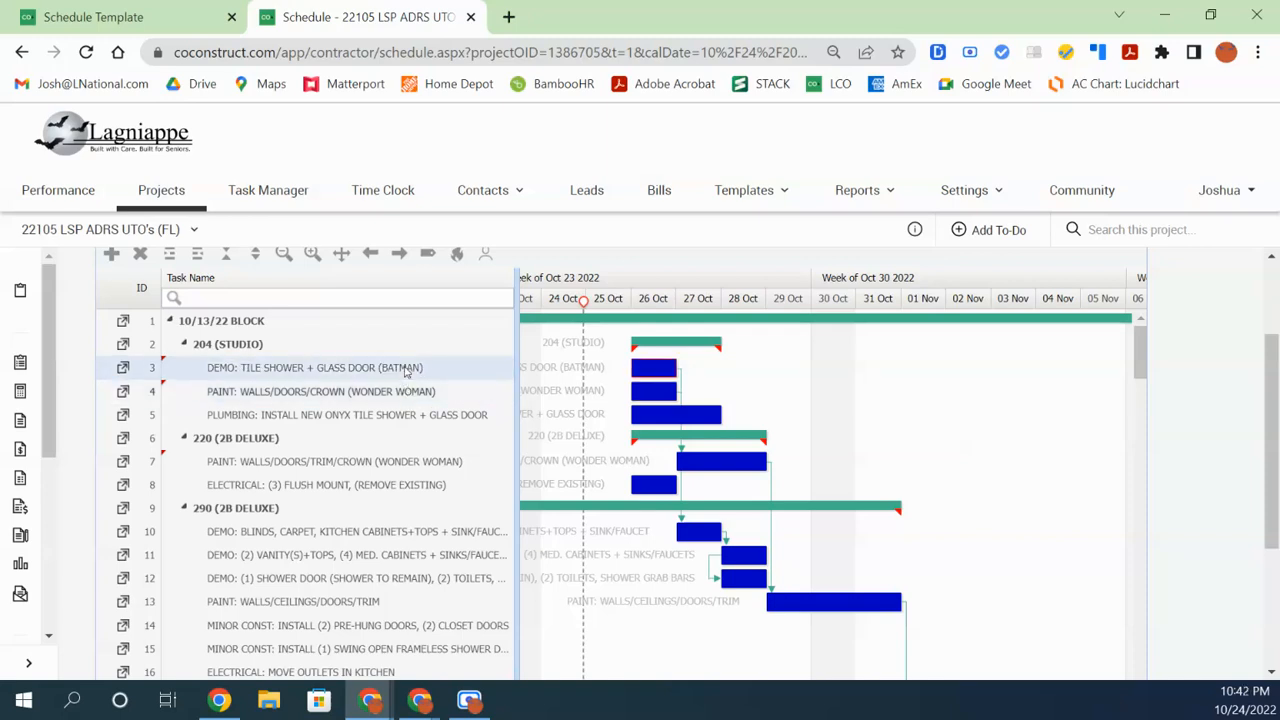
Append (BATMAN) to unit 290's blinds demo task name
scroll(397, 503, "down", 2)
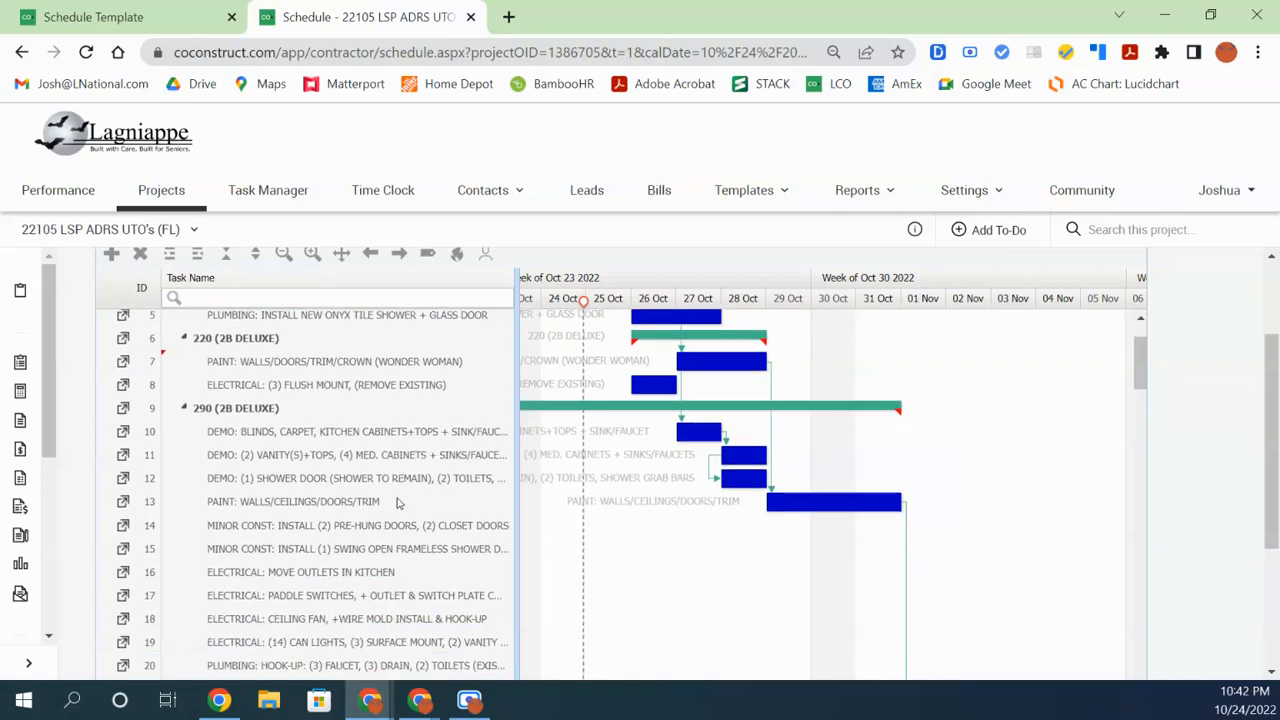
double_click(398, 432)
left_click_drag(446, 433, 535, 436)
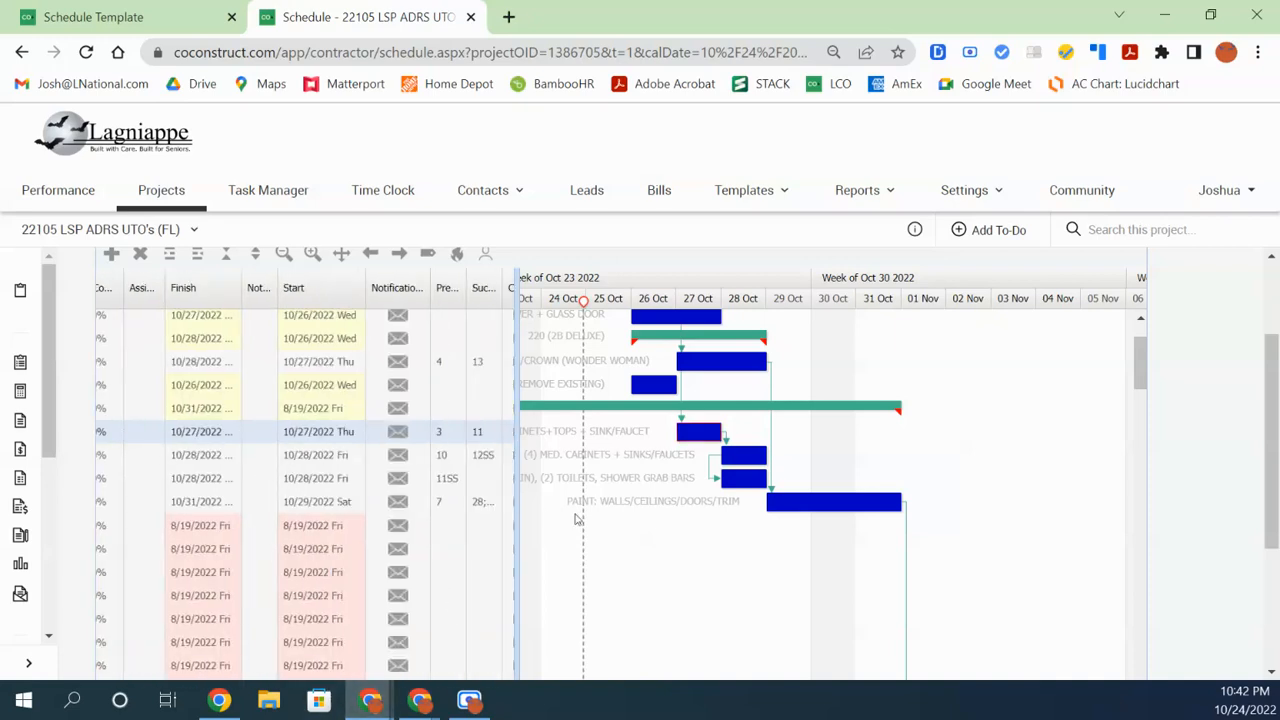
left_click_drag(1267, 477, 1276, 560)
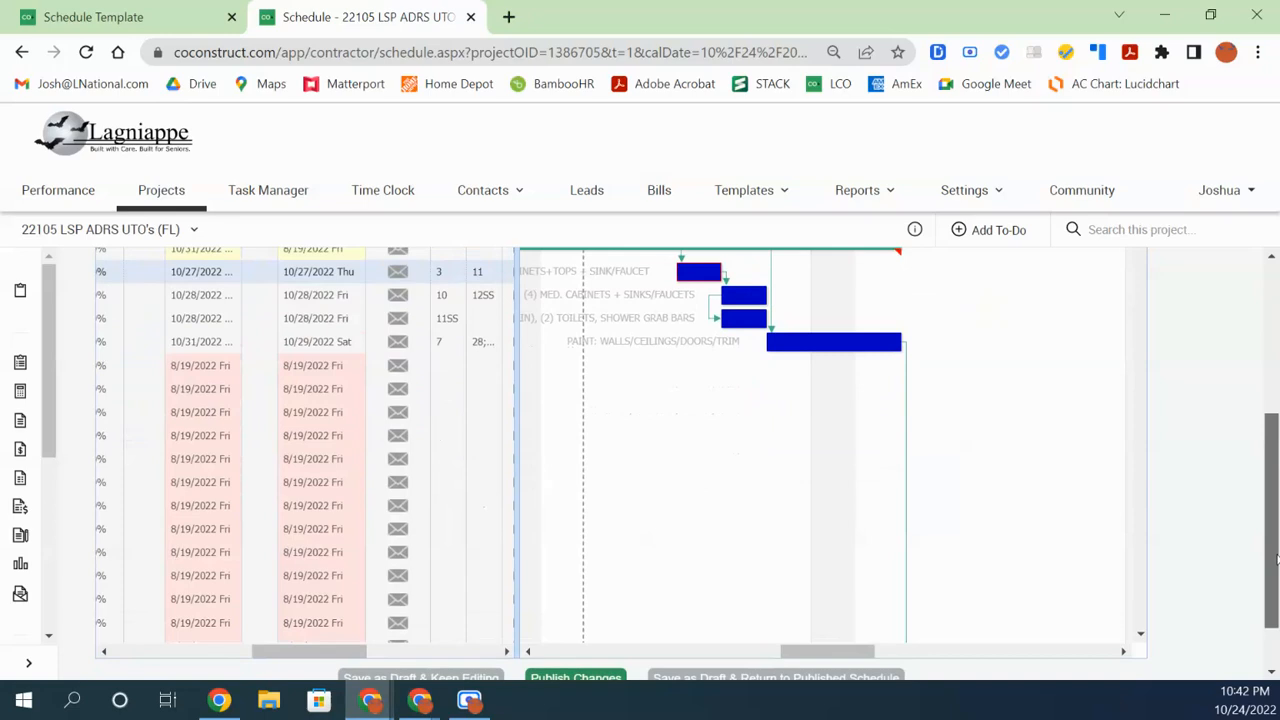
left_click_drag(325, 651, 219, 661)
left_click(376, 273)
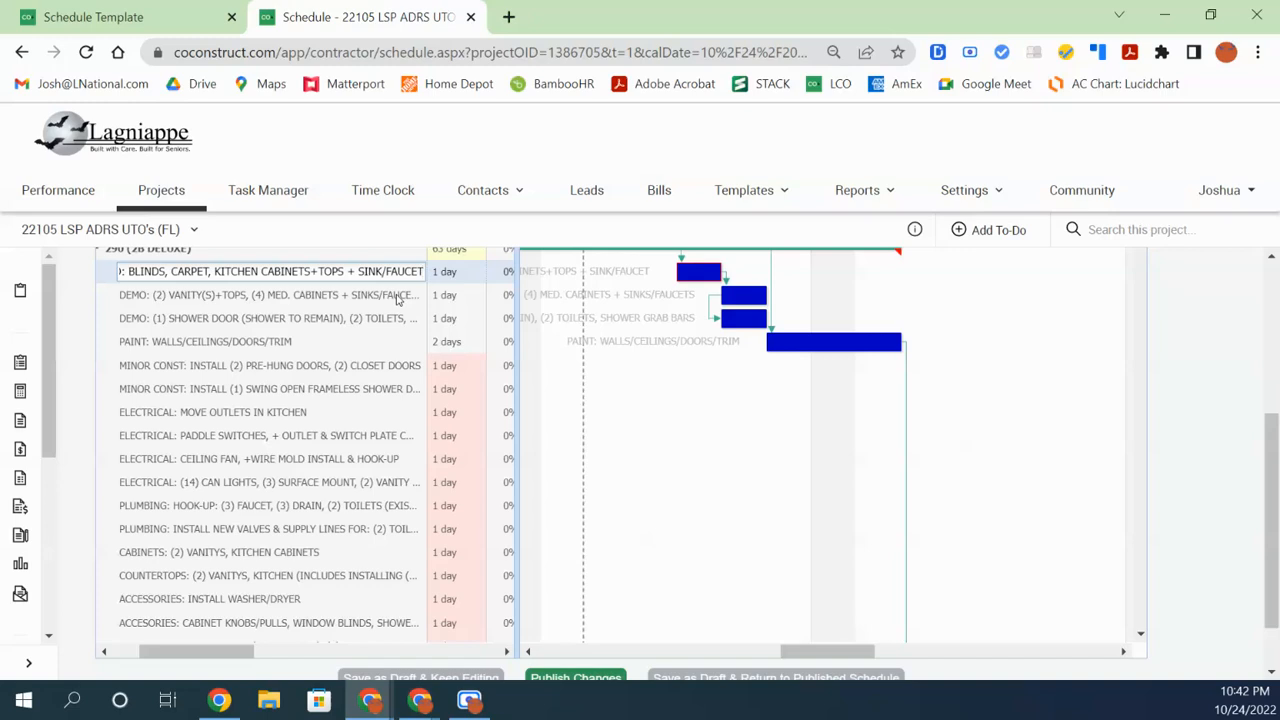
type("(BATMAN)")
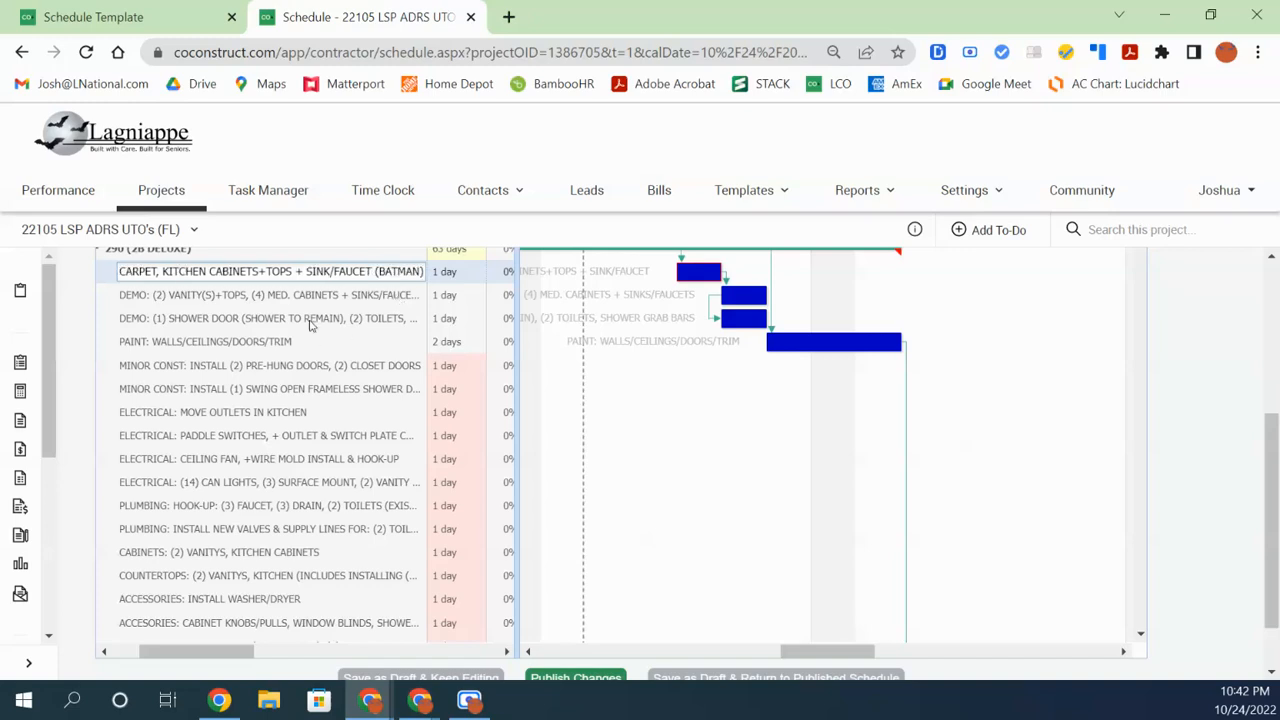
left_click(313, 320)
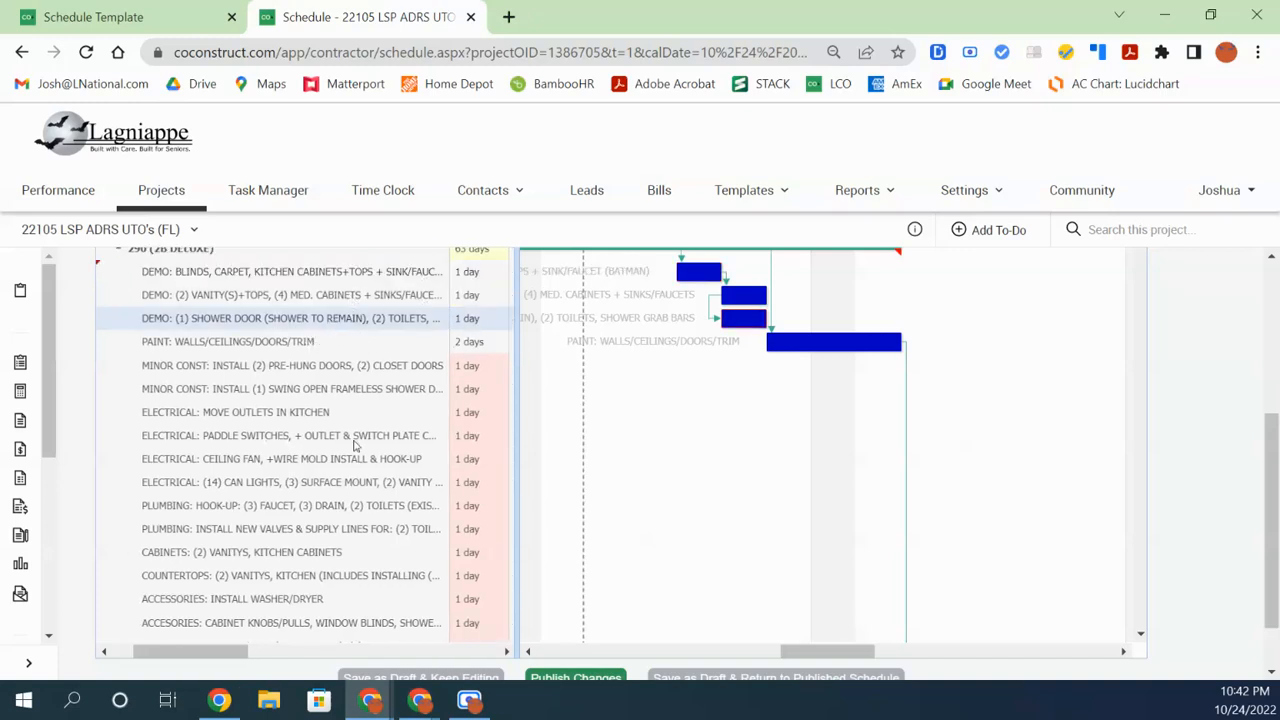
Append (BATMAN) to the washer/dryer install and cabinet knobs/pulls task names
scroll(330, 555, "down", 3)
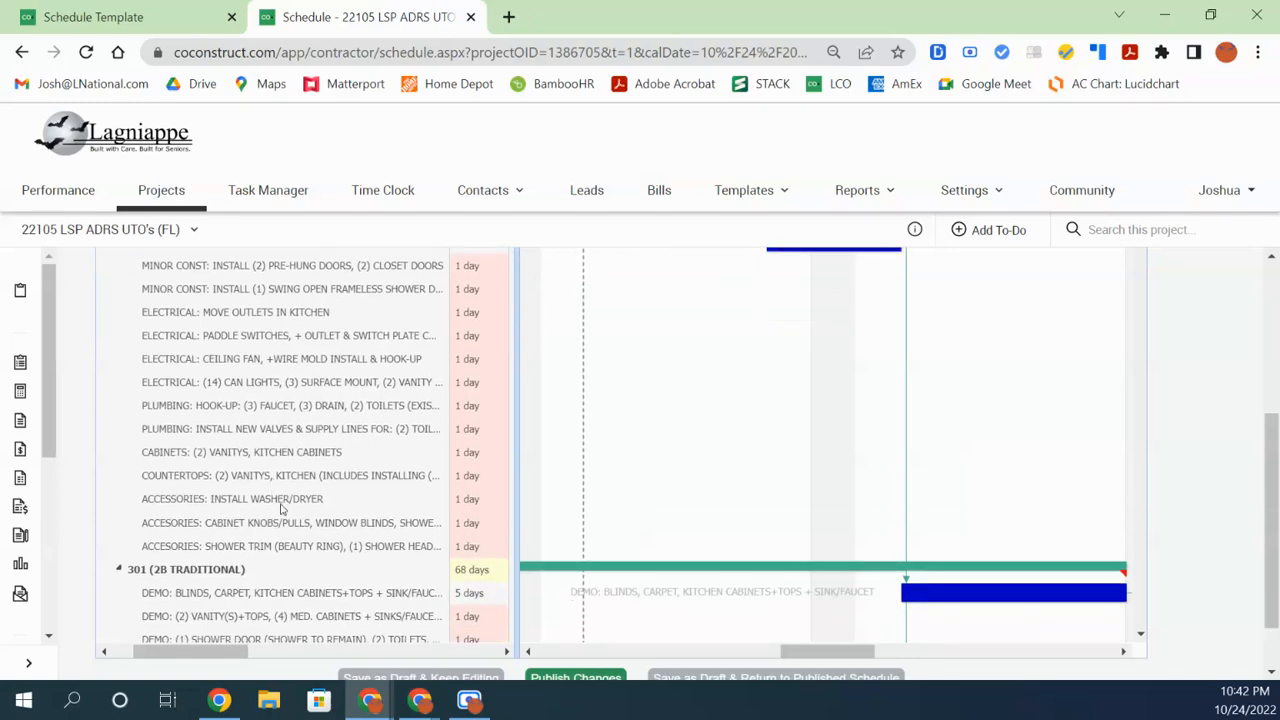
double_click(287, 505)
left_click(357, 497)
type("(BATMAN")
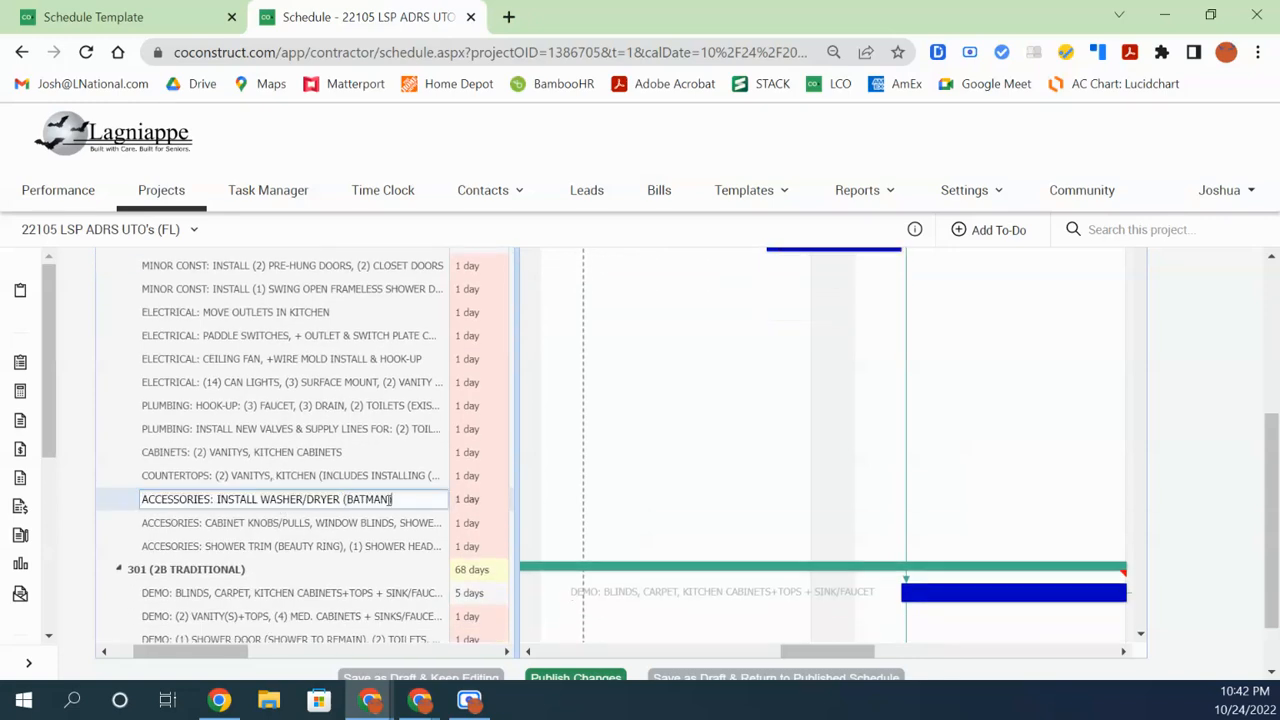
double_click(323, 530)
left_click(357, 530)
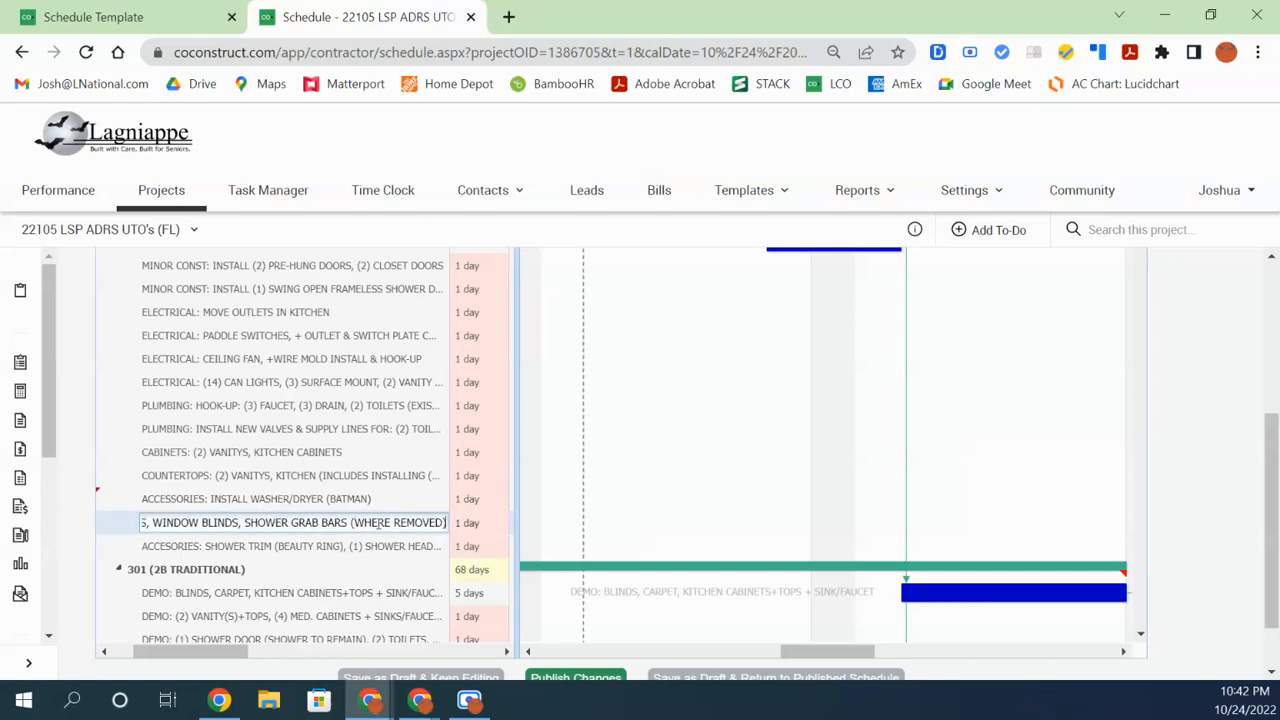
left_click(363, 498)
Scroll back to the top and filter the task list by BATMAN
scroll(363, 498, "up", 5)
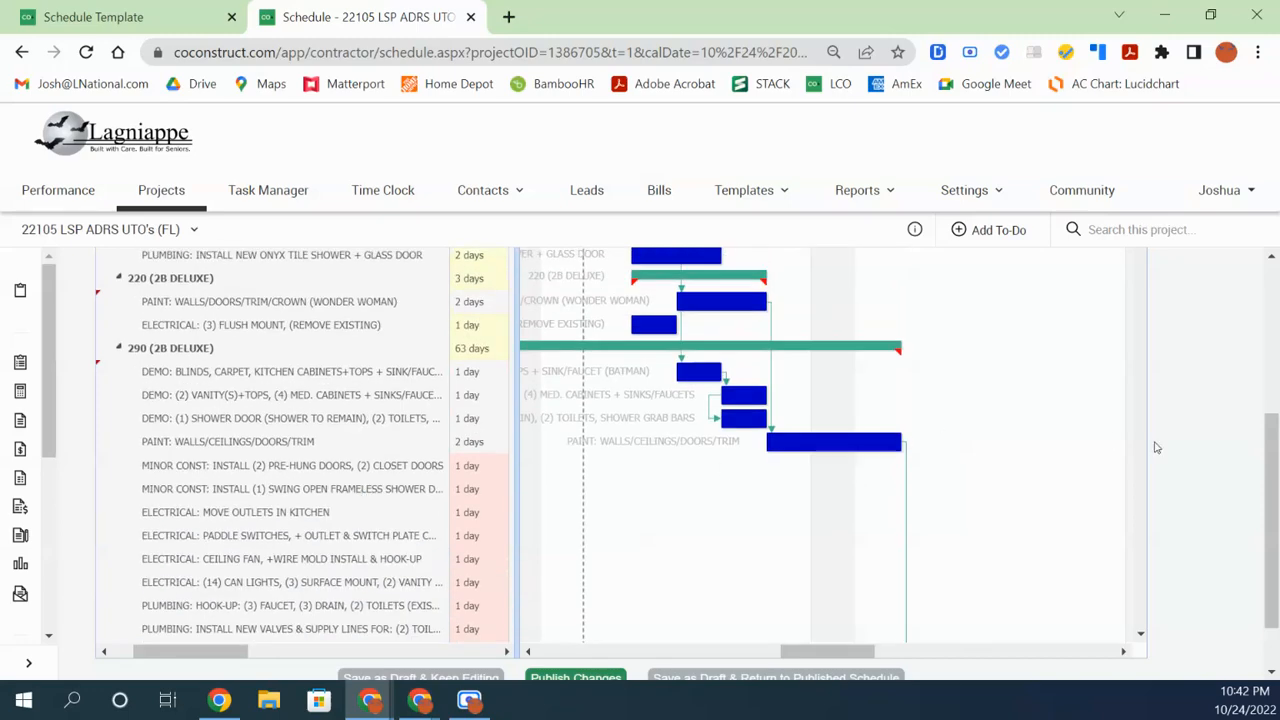
left_click_drag(1270, 497, 1268, 350)
left_click(249, 441)
Filter tasks by 'BATMAN', then select the tile shower demo and blinds demo rows
type("BATMAN")
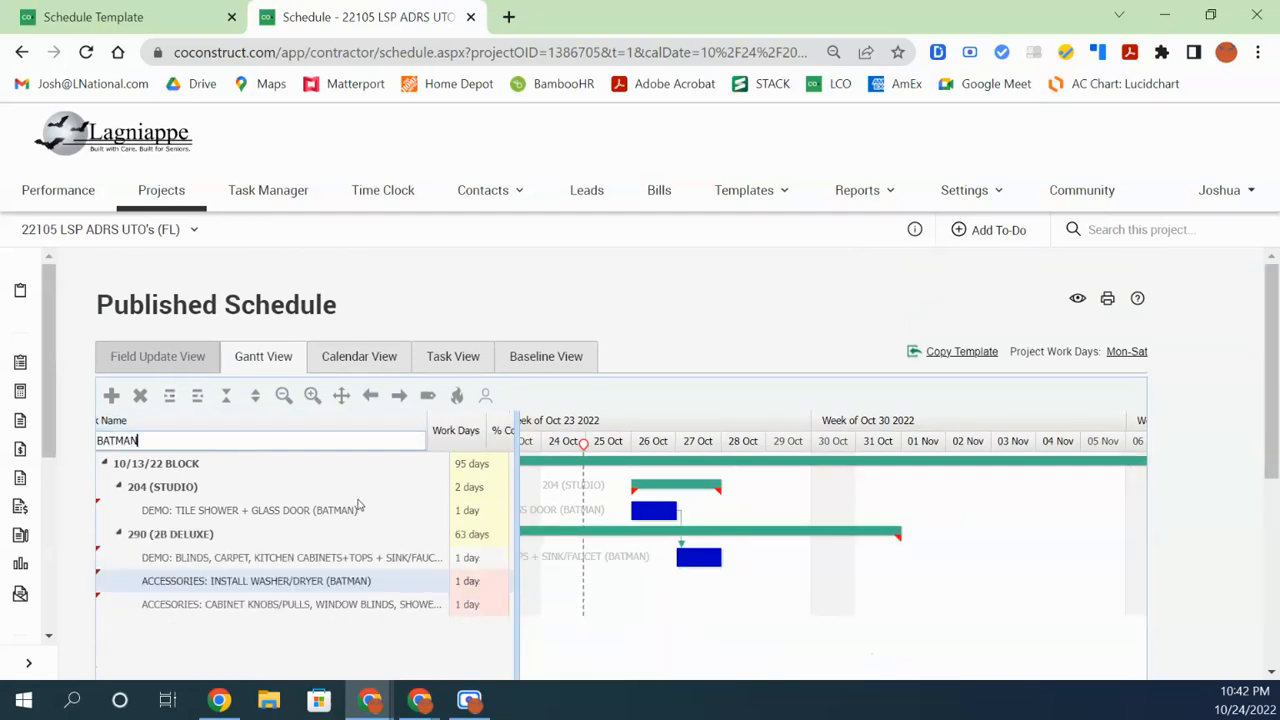
scroll(364, 520, "down", 1)
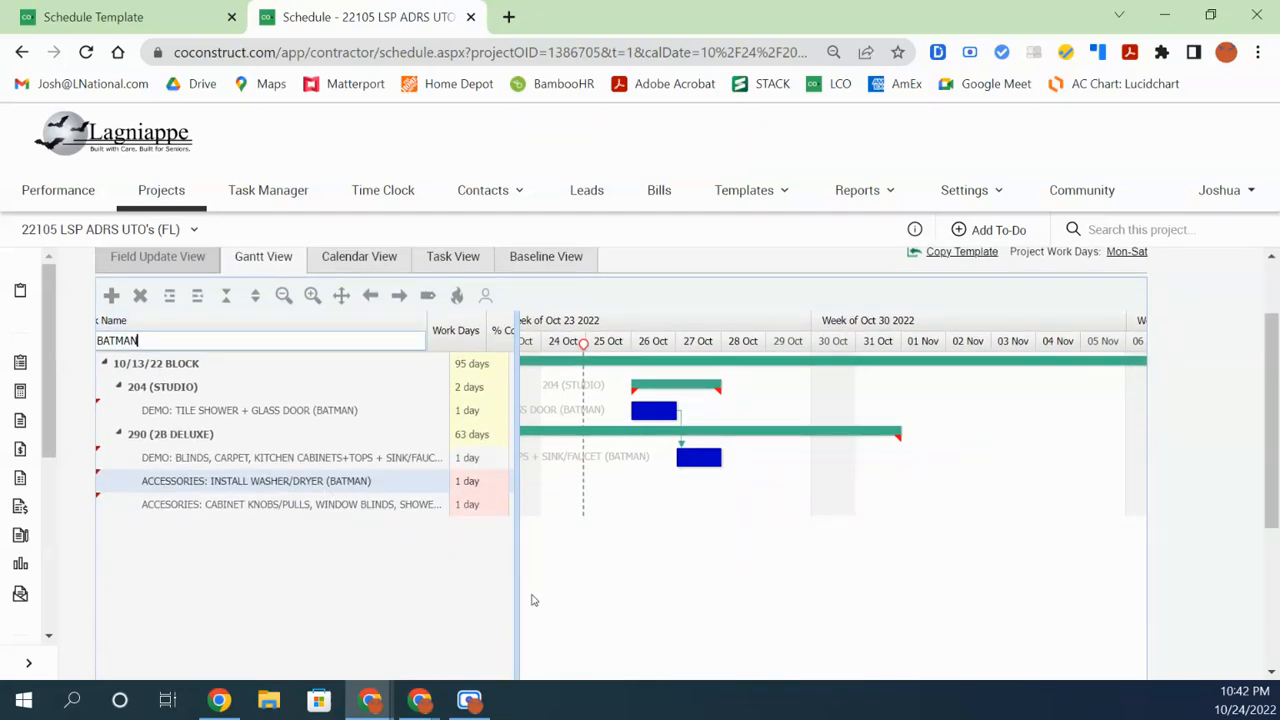
left_click(228, 412)
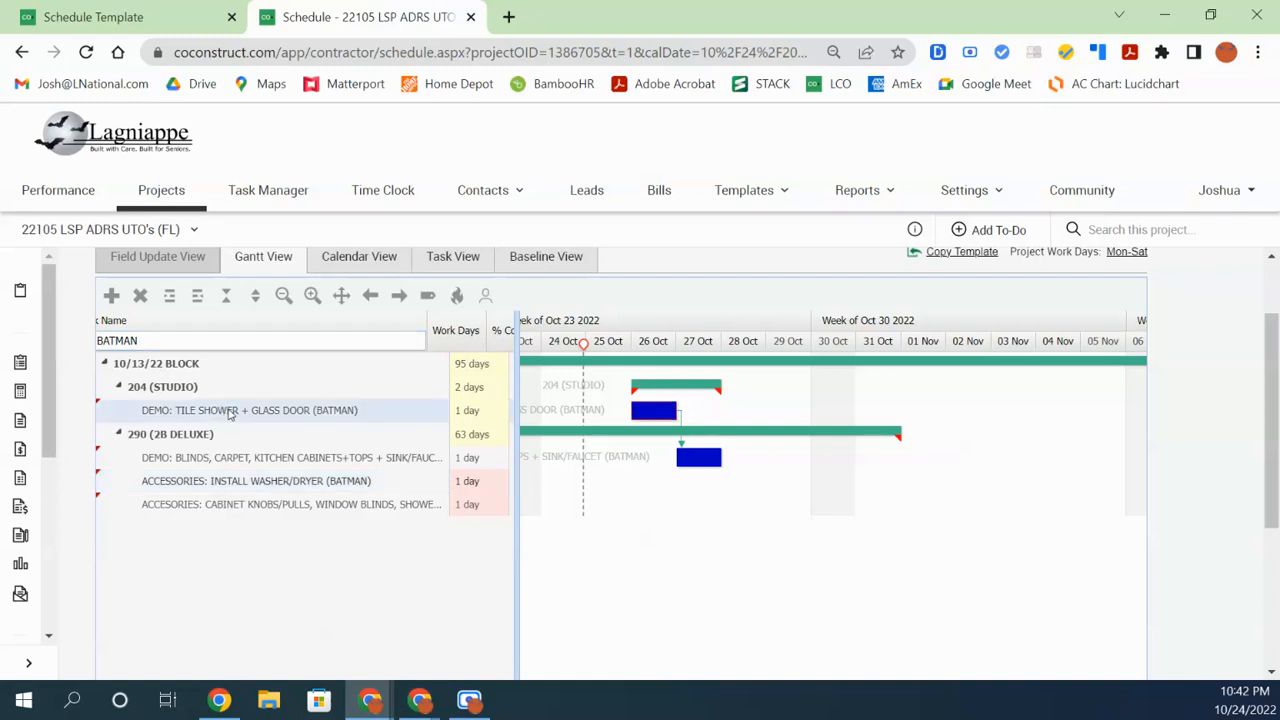
left_click(340, 457)
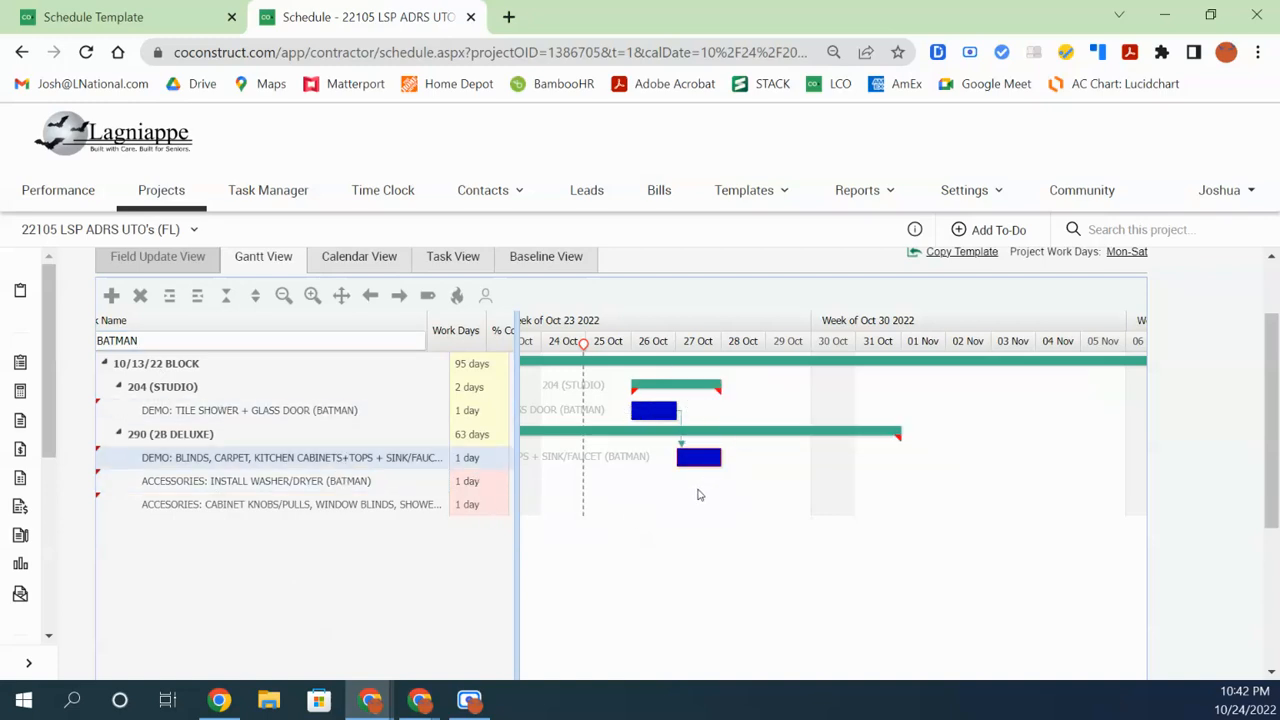
mouse_move(659, 383)
mouse_move(679, 420)
Link washer/dryer after the blinds demo and cabinet knobs after washer/dryer, running Oct 26–29
left_click_drag(519, 628, 545, 663)
left_click(283, 295)
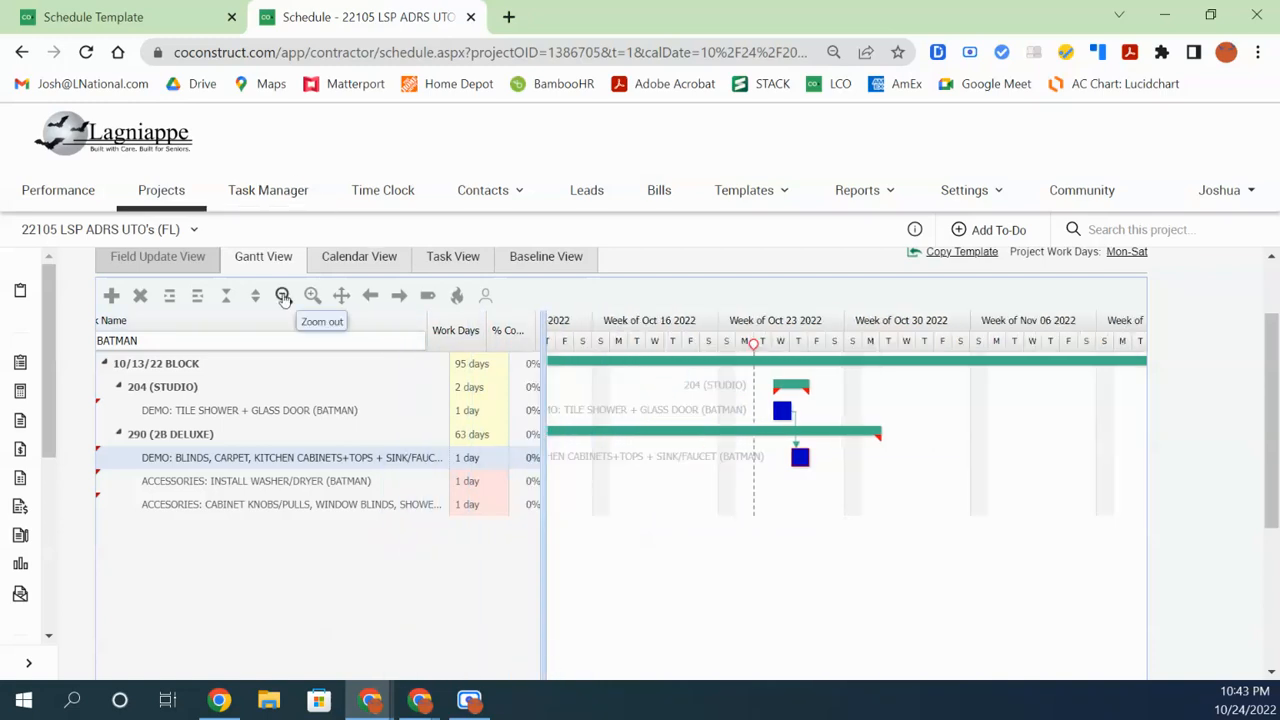
left_click(283, 295)
left_click(283, 295)
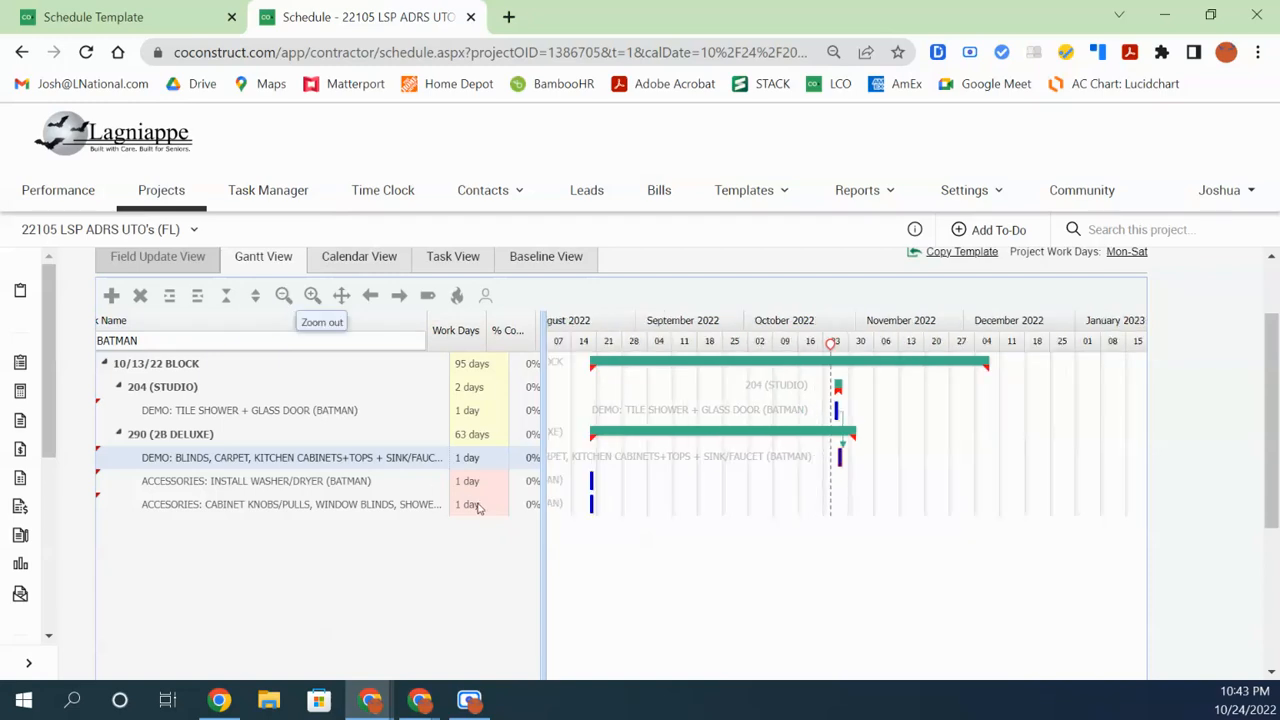
left_click(592, 482)
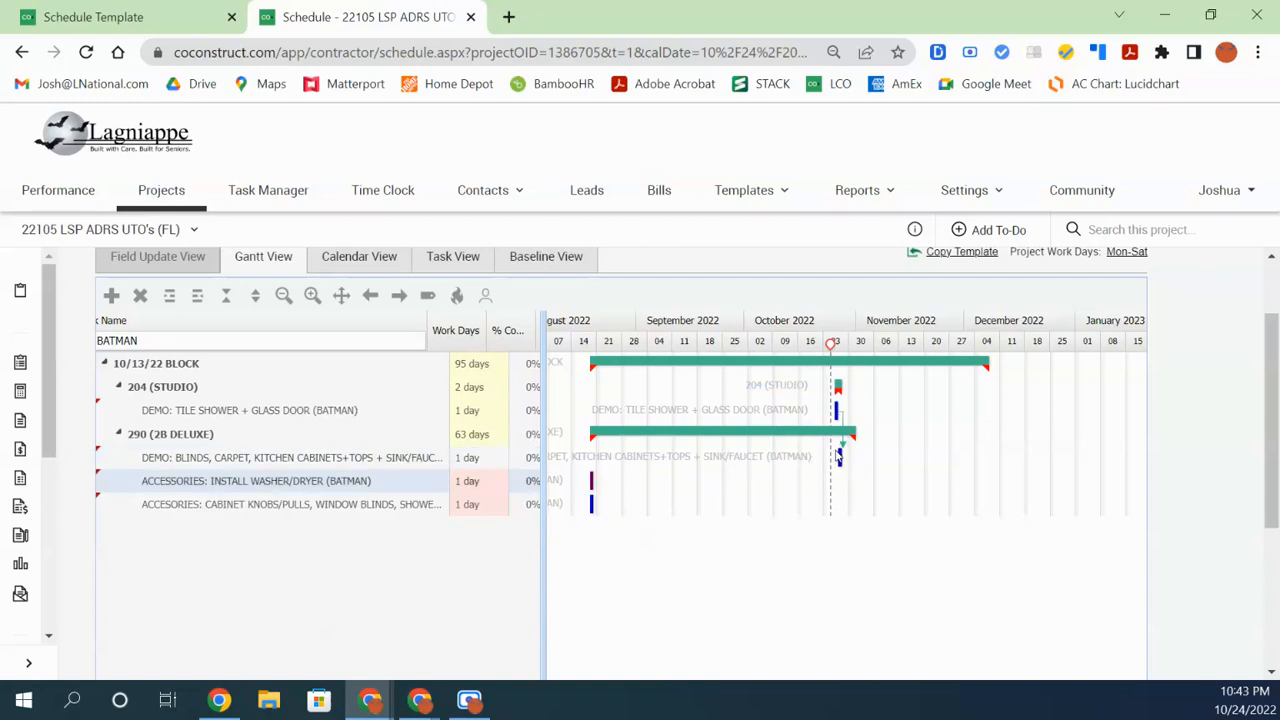
left_click_drag(844, 460, 591, 487)
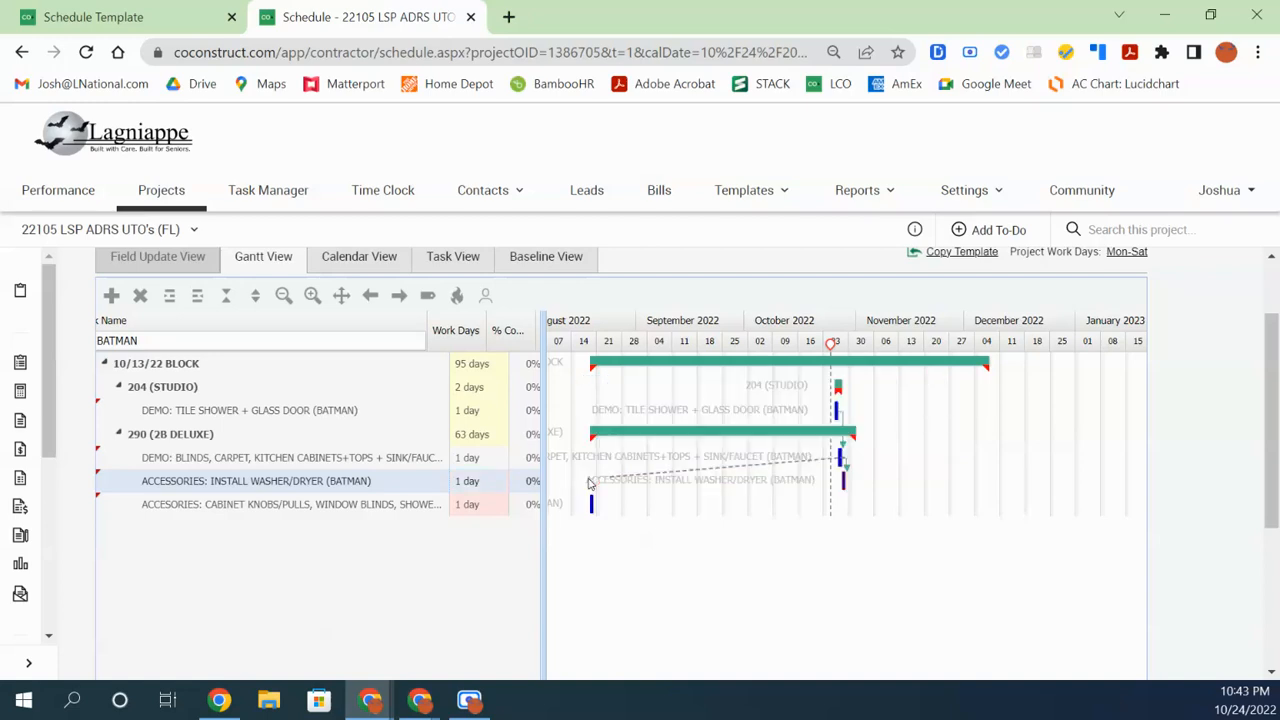
mouse_move(843, 482)
left_mouse_down()
mouse_move(857, 526)
mouse_move(597, 476)
mouse_move(587, 508)
left_mouse_up()
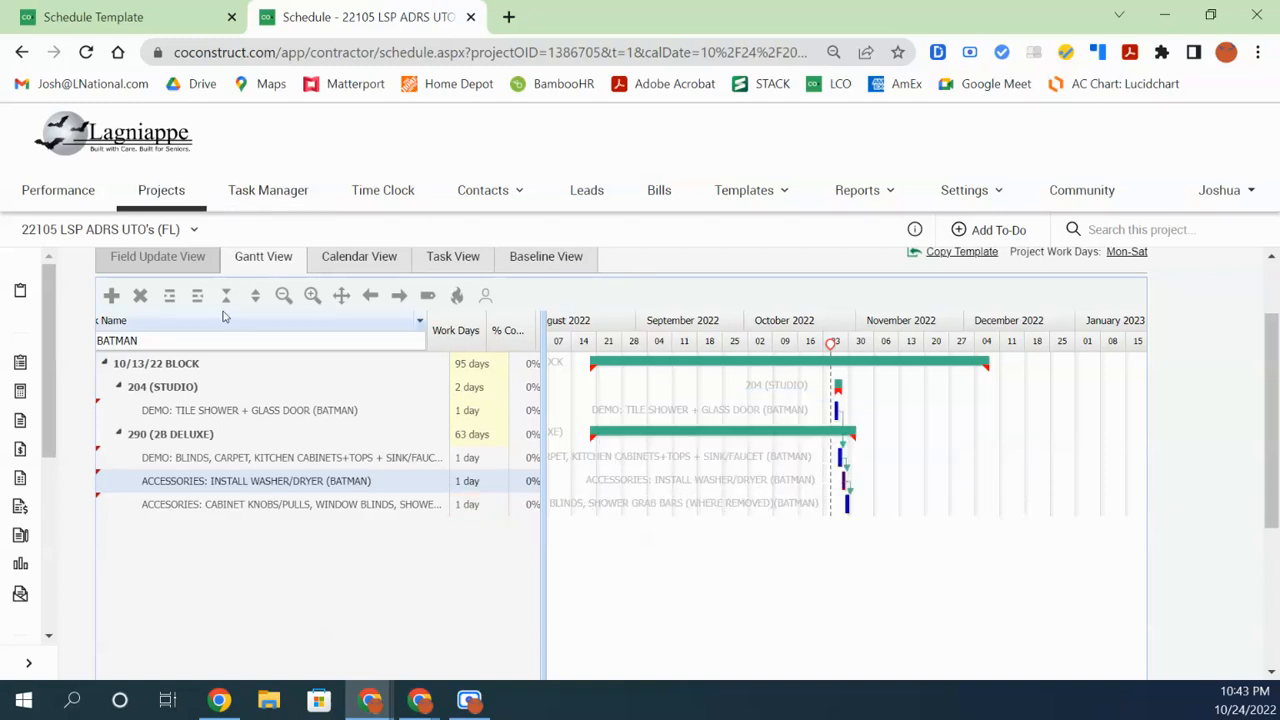
left_click(312, 295)
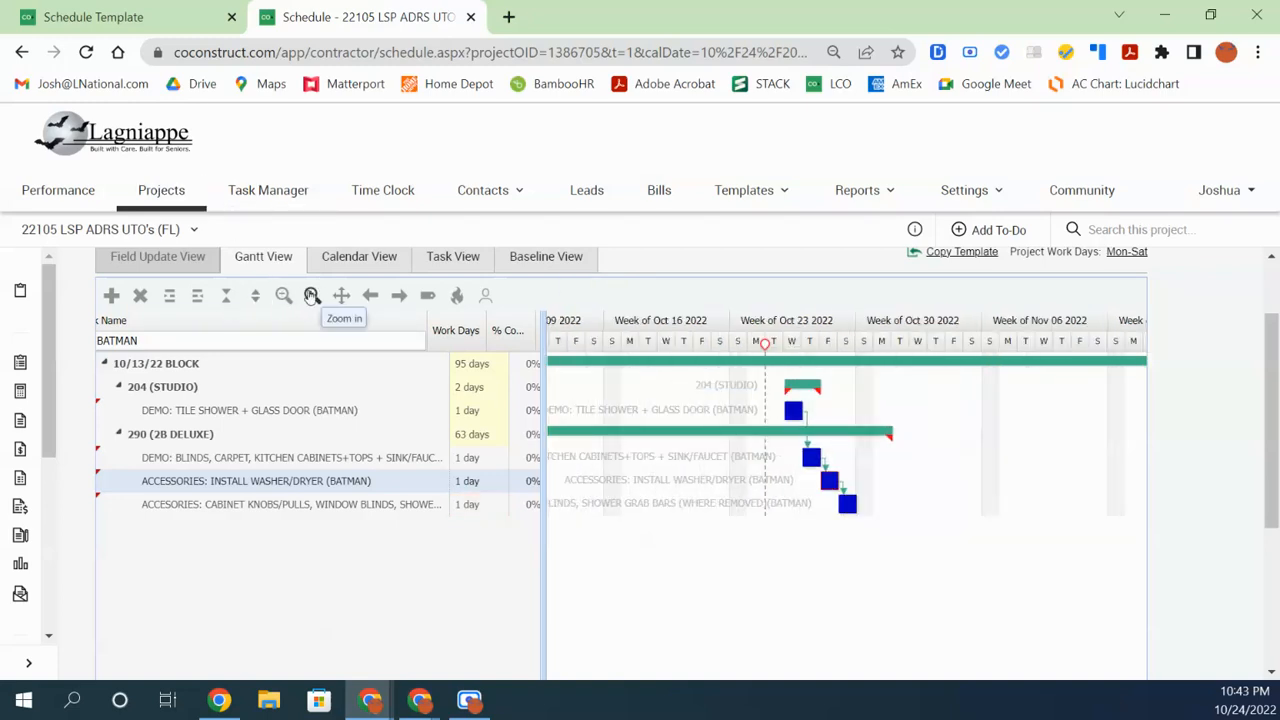
left_click(312, 295)
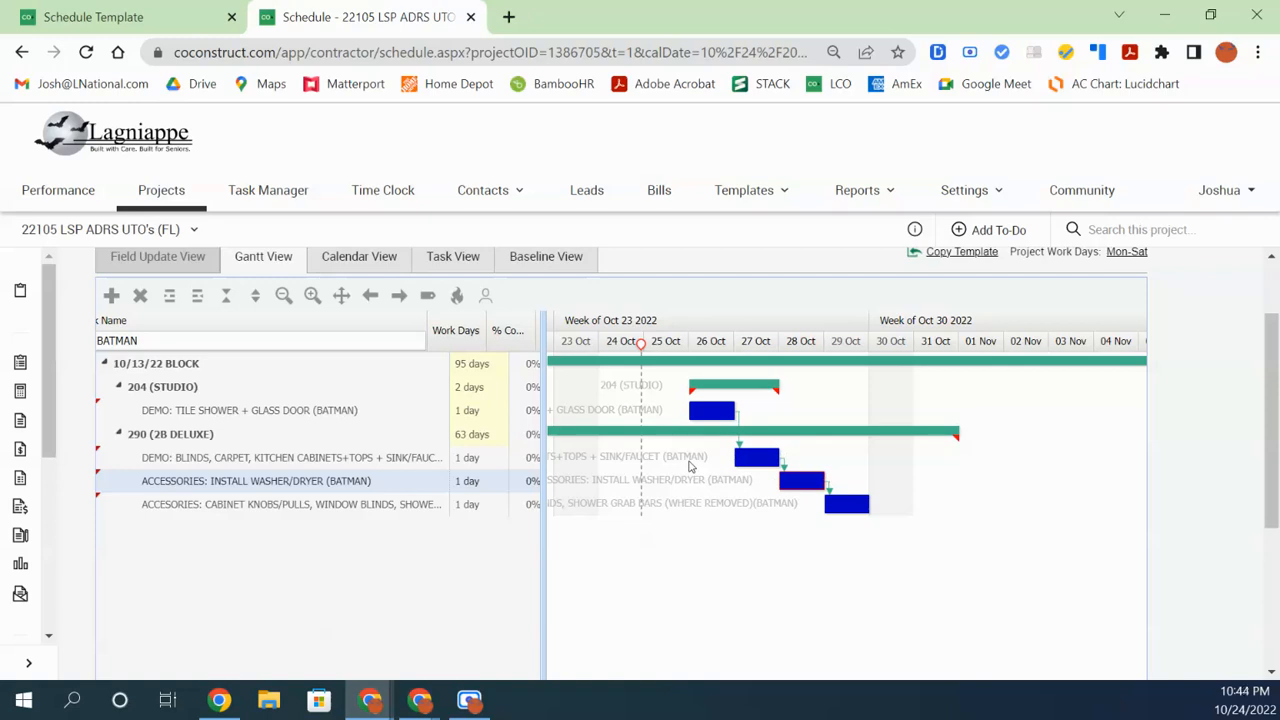
left_click(250, 414)
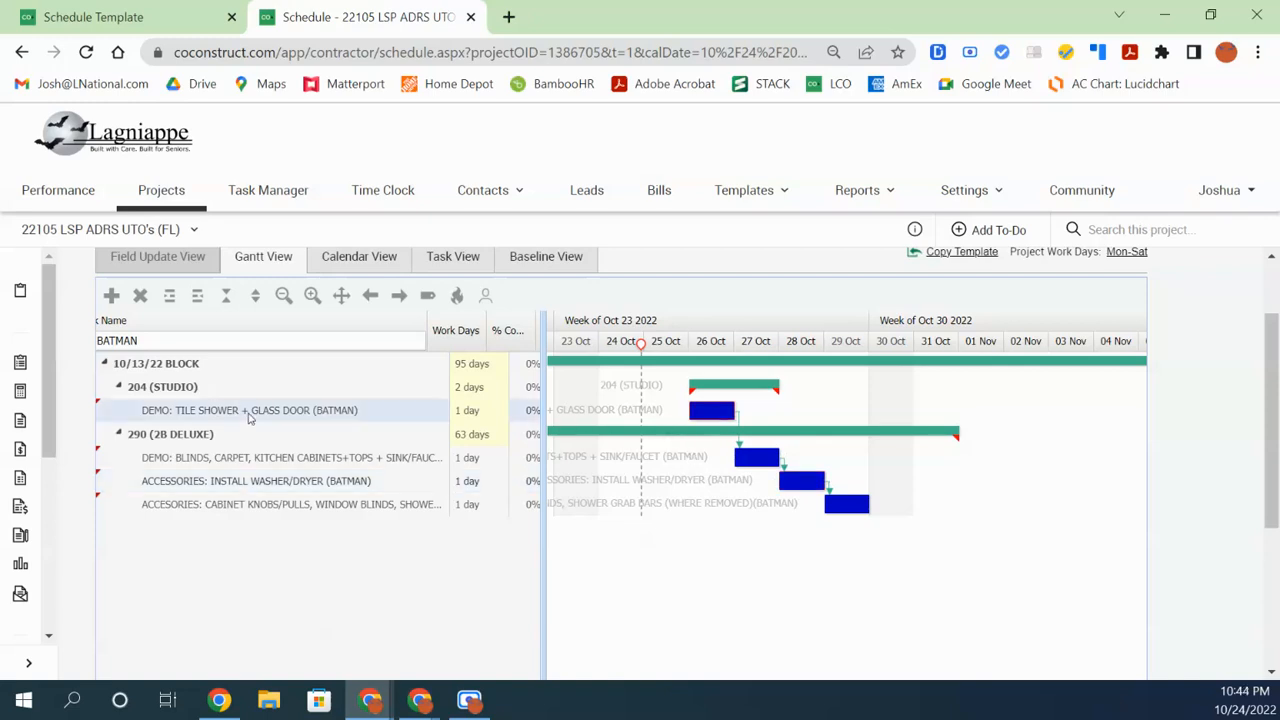
Check the blinds and cabinet knobs rows, then widen the grid to show Finish dates 10/26–10/29/2022
left_click(432, 461)
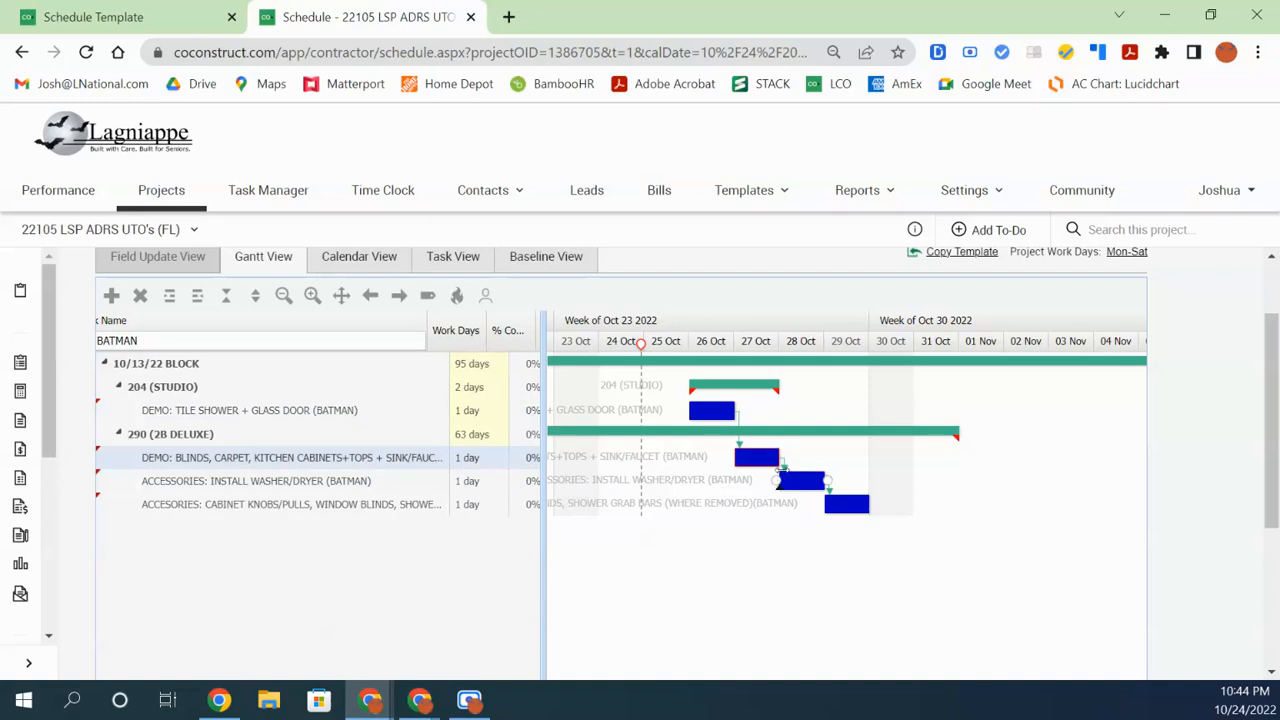
left_click(382, 514)
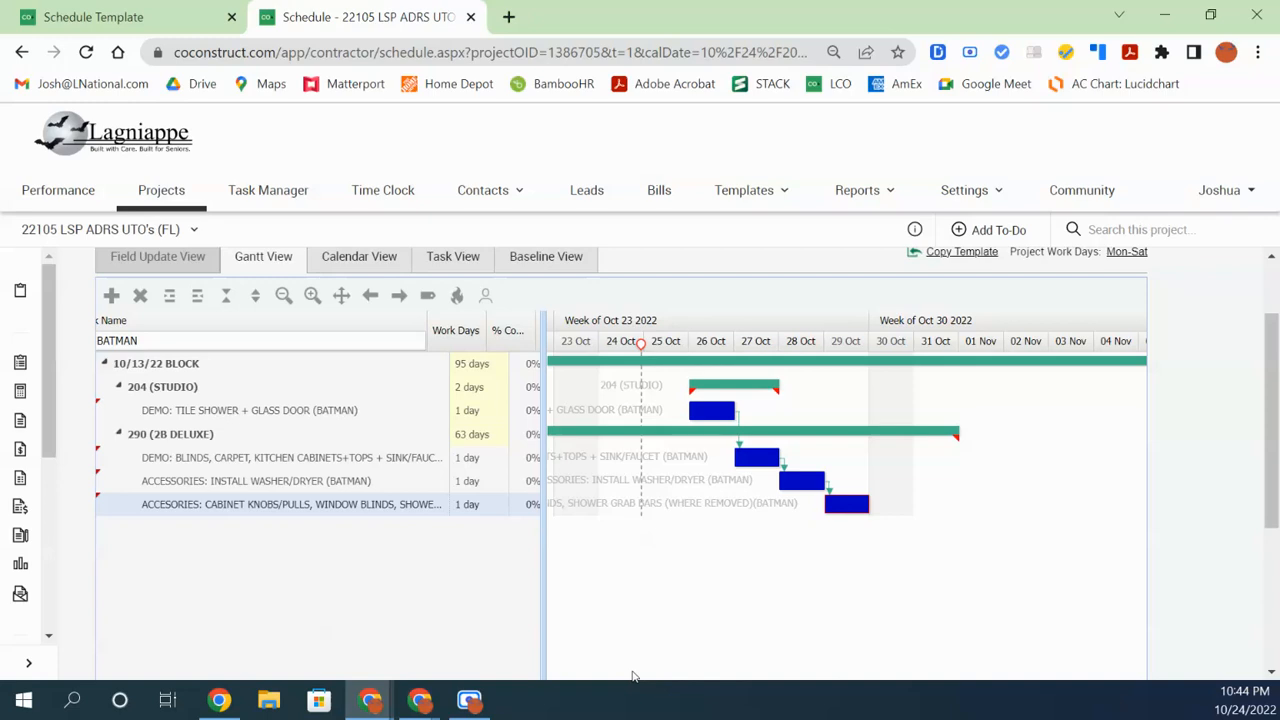
left_click_drag(543, 604, 776, 606)
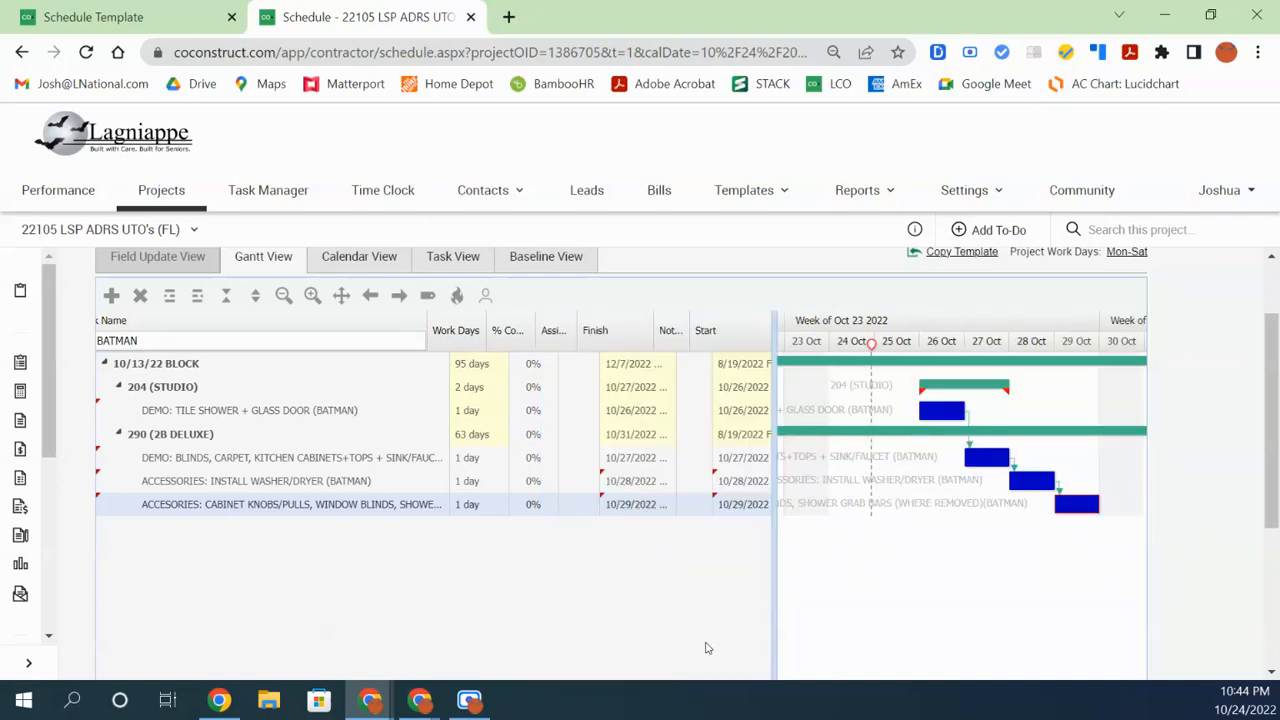